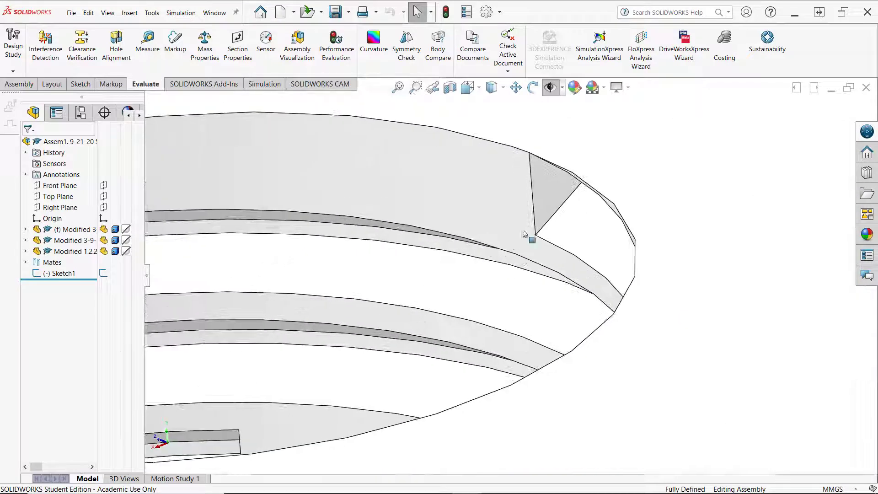
Hide the top block component of the assembly to expose the middle plate.
scroll(558, 204, up, 5)
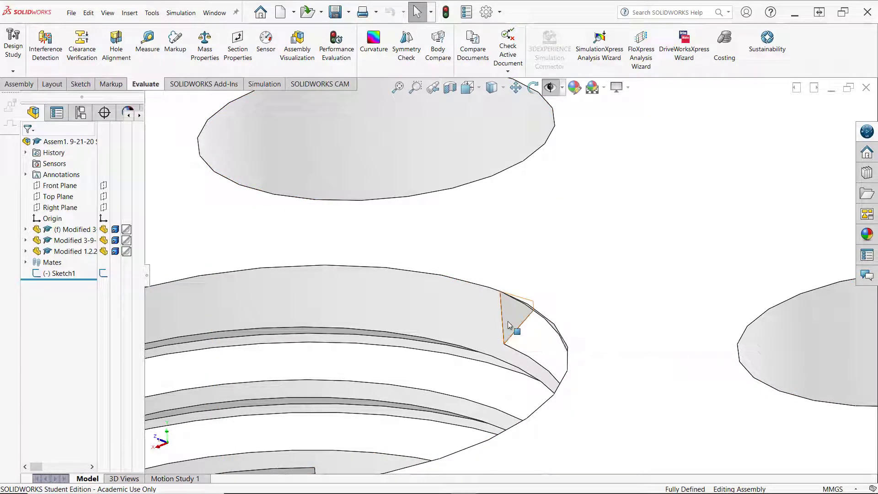
scroll(507, 316, up, 8)
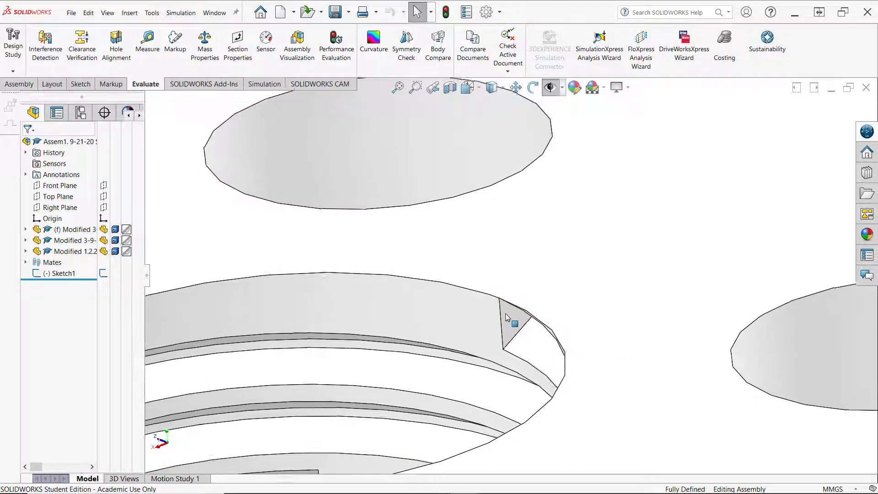
scroll(462, 351, up, 2)
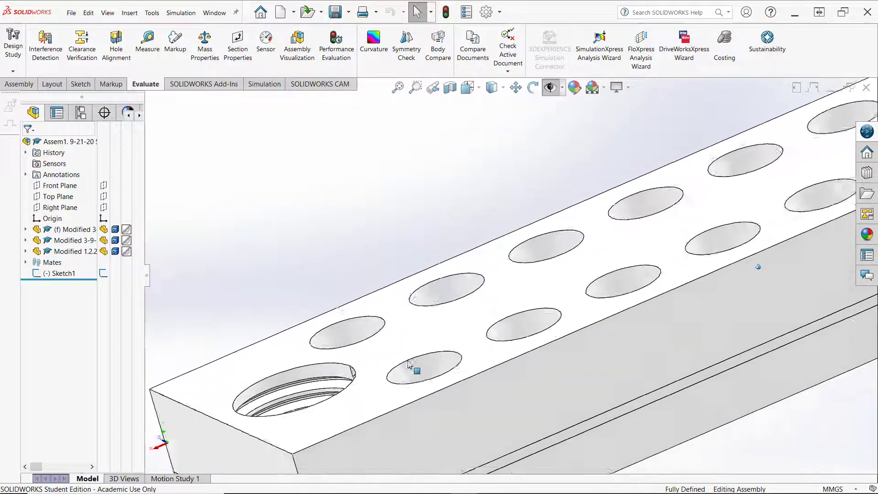
middle_drag(411, 364, 153, 261)
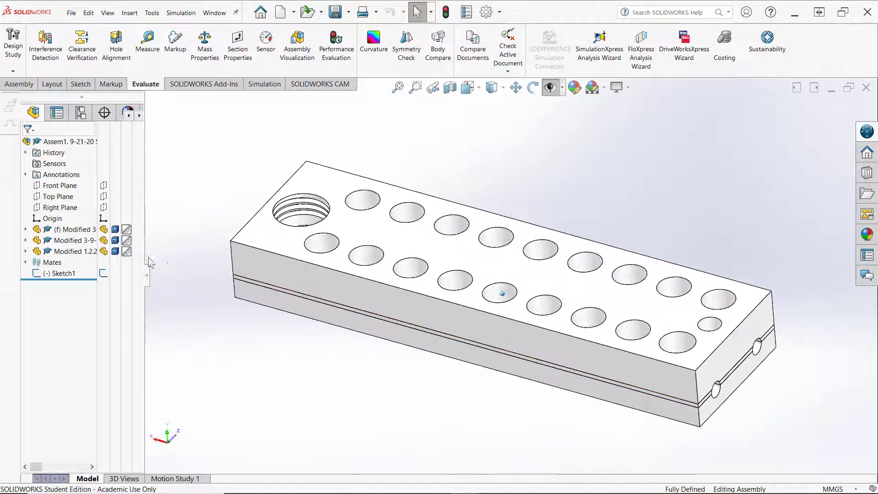
click(268, 270)
click(105, 251)
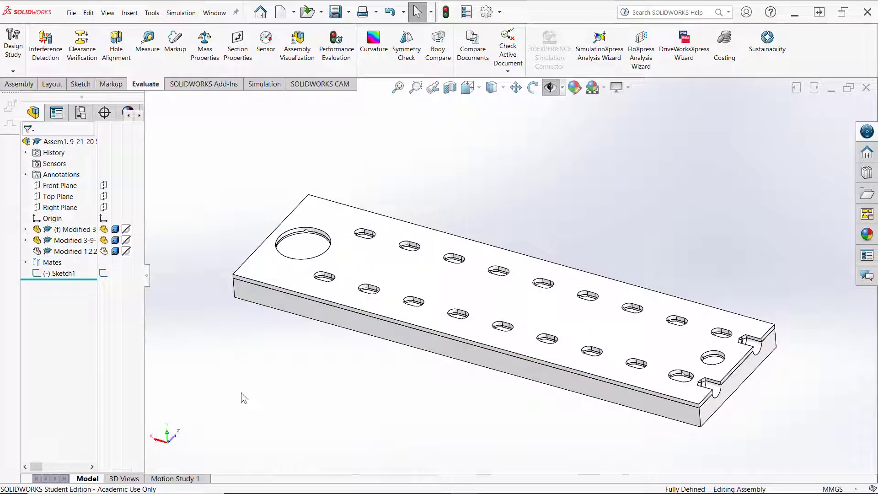
Examine the slots and the large round hole of the exposed middle plate up close.
middle_drag(226, 354, 235, 362)
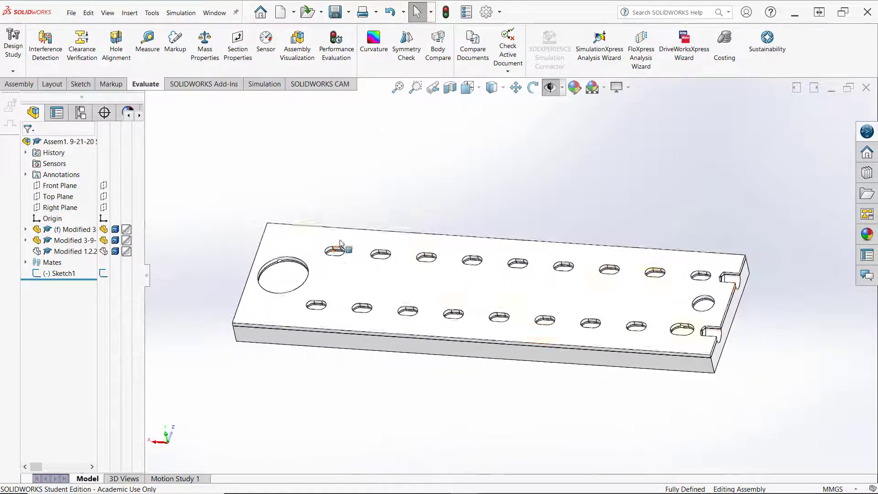
scroll(339, 254, down, 10)
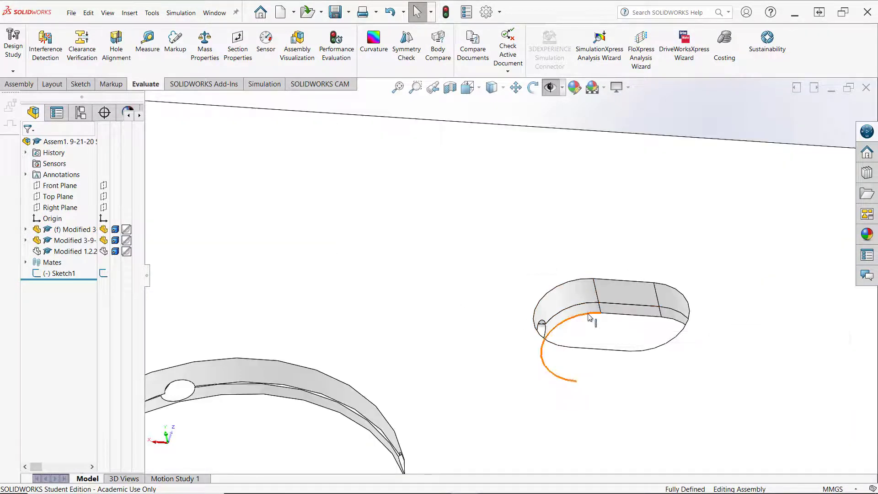
scroll(544, 316, up, 8)
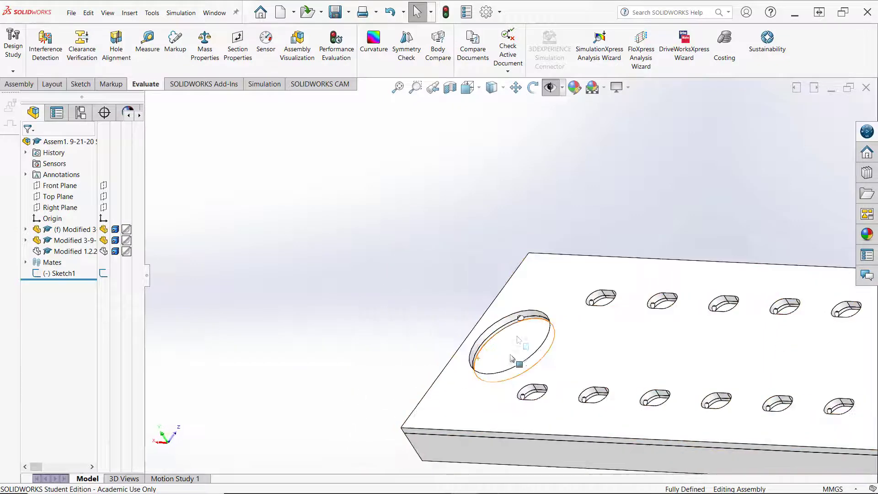
scroll(526, 330, down, 8)
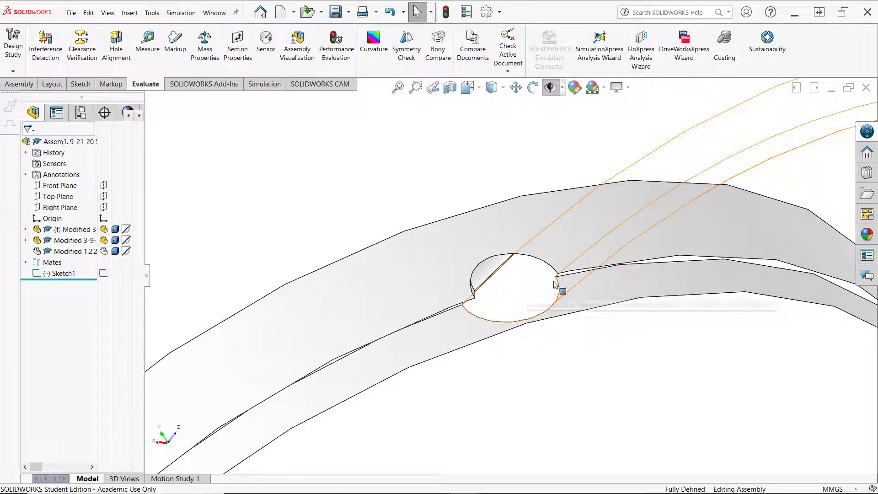
scroll(501, 295, up, 3)
scroll(491, 282, up, 5)
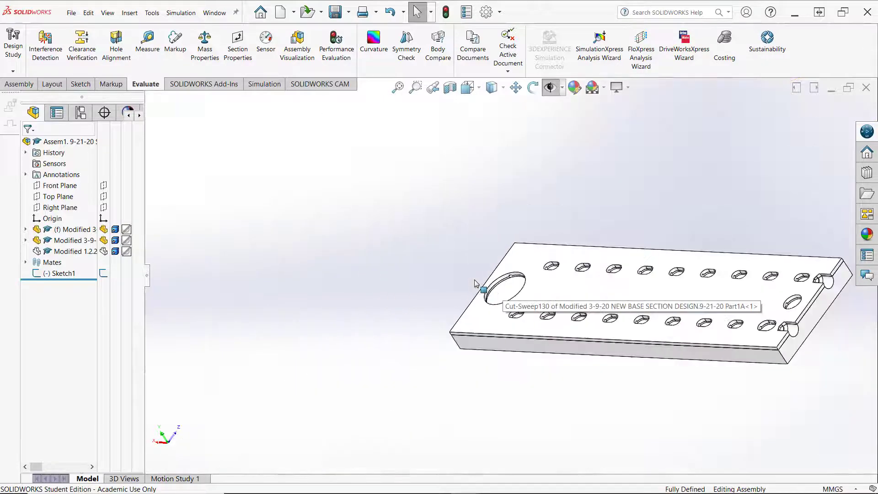
middle_drag(369, 268, 371, 181)
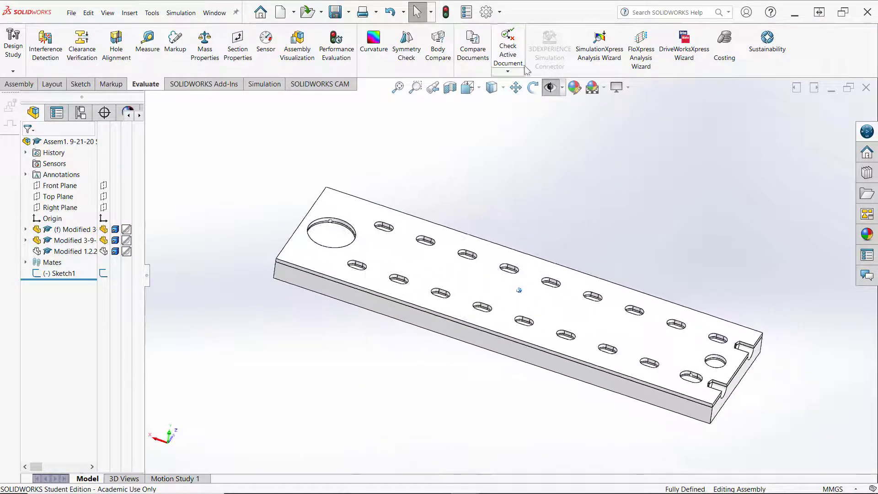
Raise the assembly's shaded and draft quality resolution close to High in the document's image quality settings.
click(499, 12)
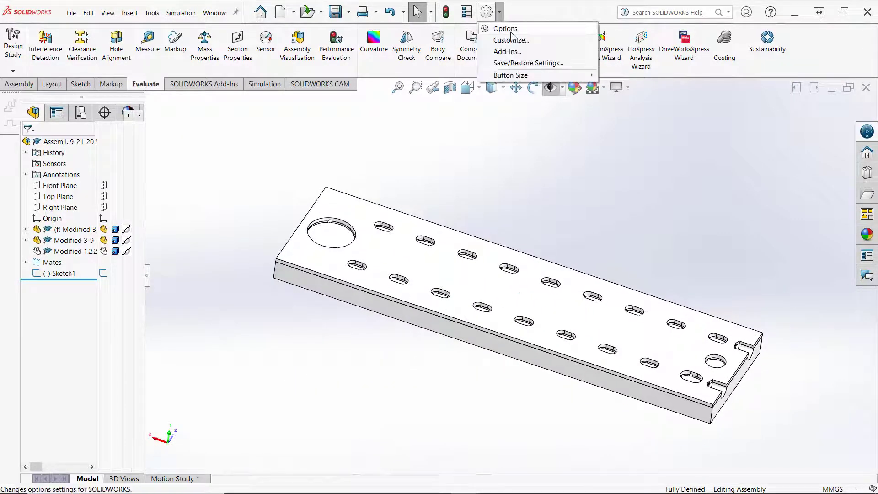
click(508, 30)
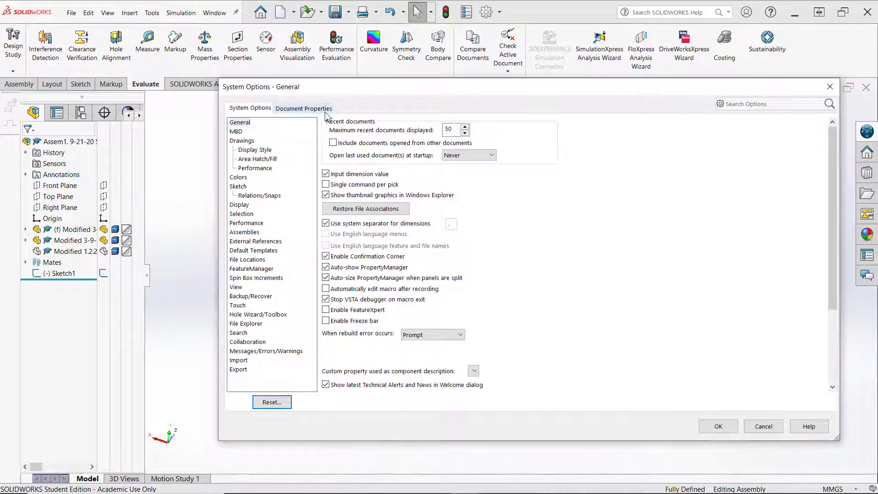
click(326, 111)
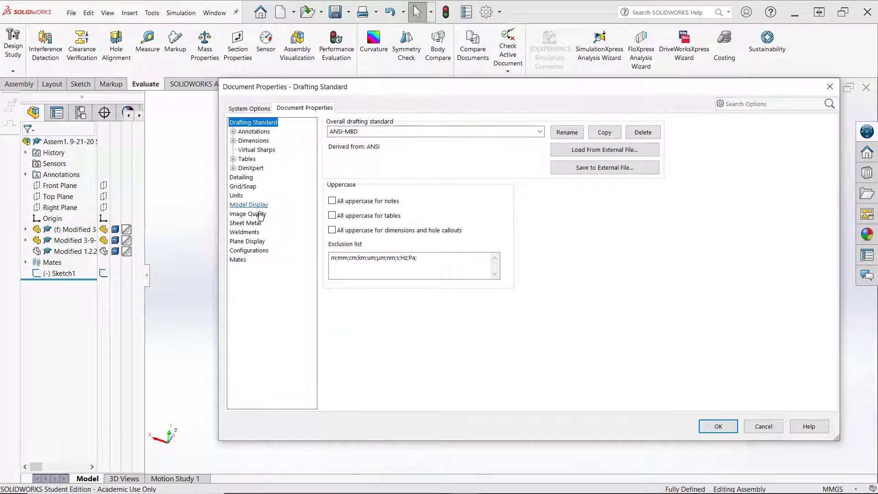
click(261, 214)
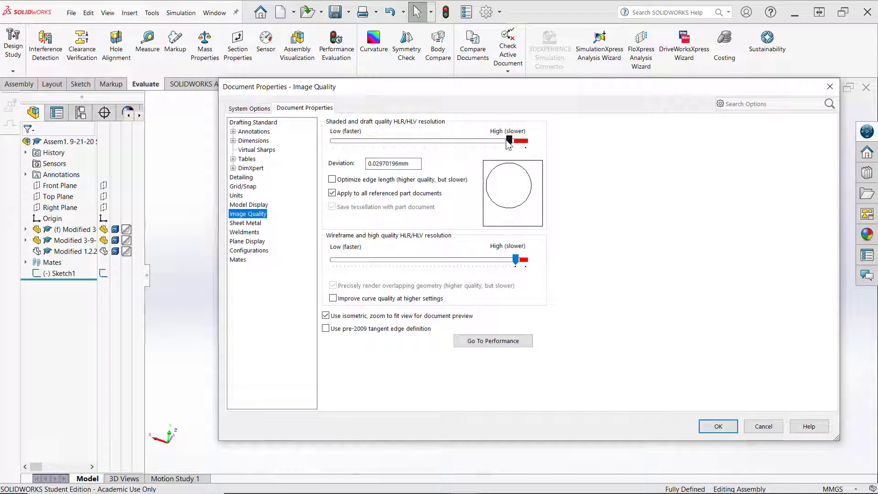
click(716, 431)
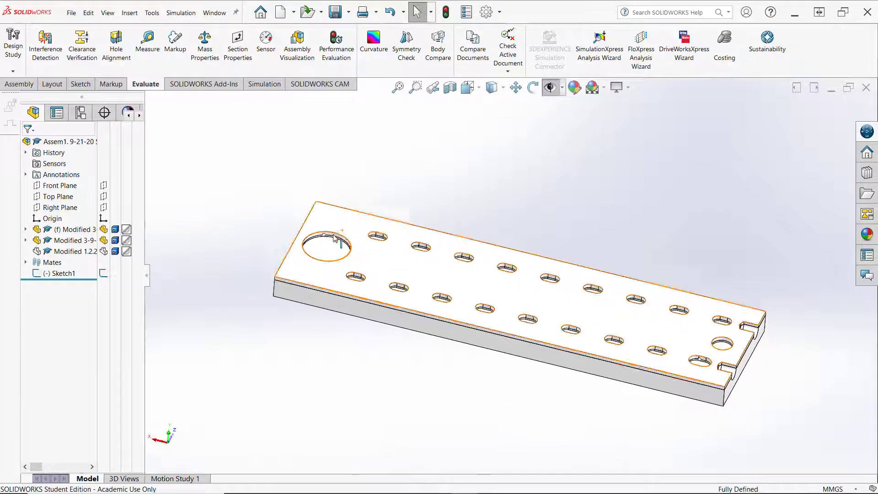
Hide the base section component so only the middle plate is displayed.
middle_drag(347, 321, 294, 370)
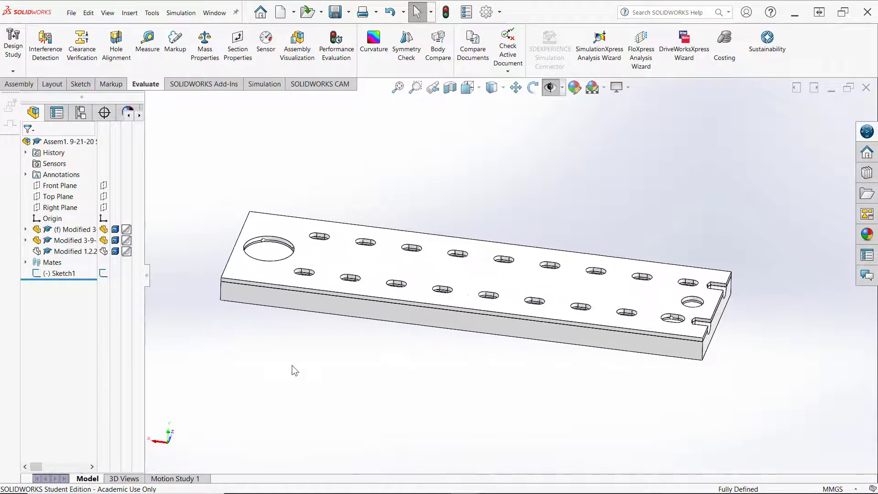
click(236, 294)
click(105, 231)
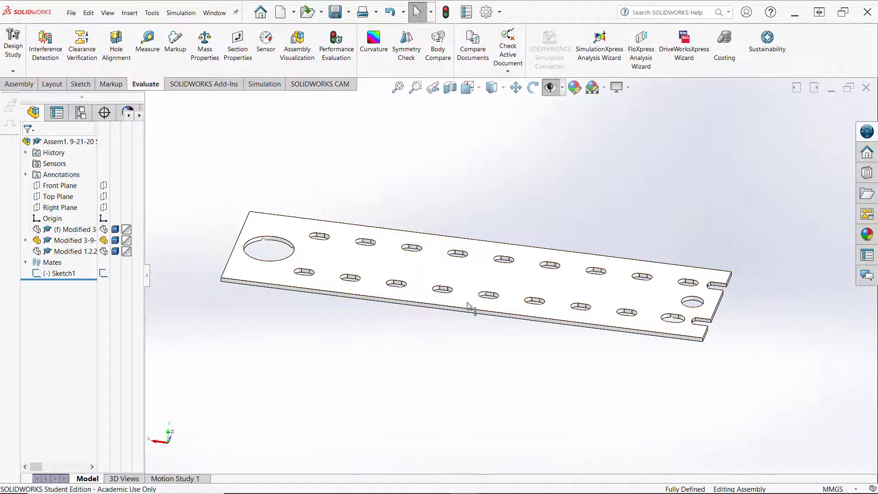
Open the middle section component as a separate part document.
middle_drag(354, 357, 344, 348)
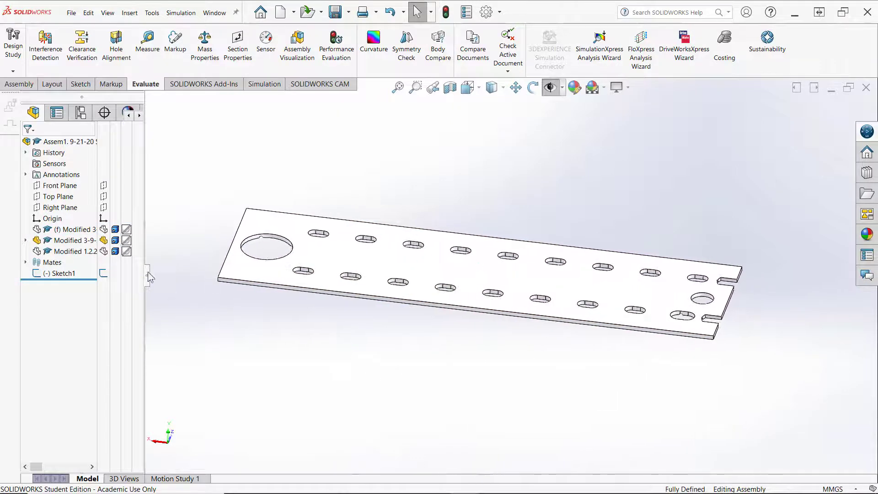
right_click(109, 243)
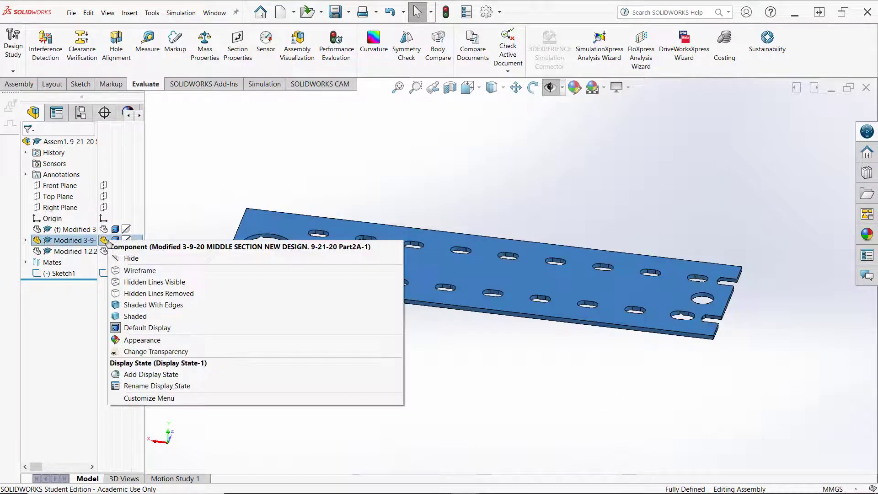
click(131, 270)
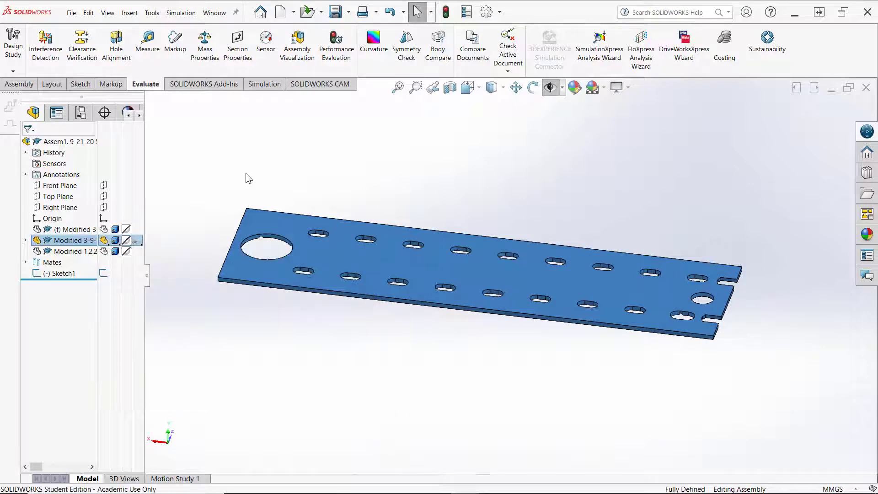
right_click(77, 240)
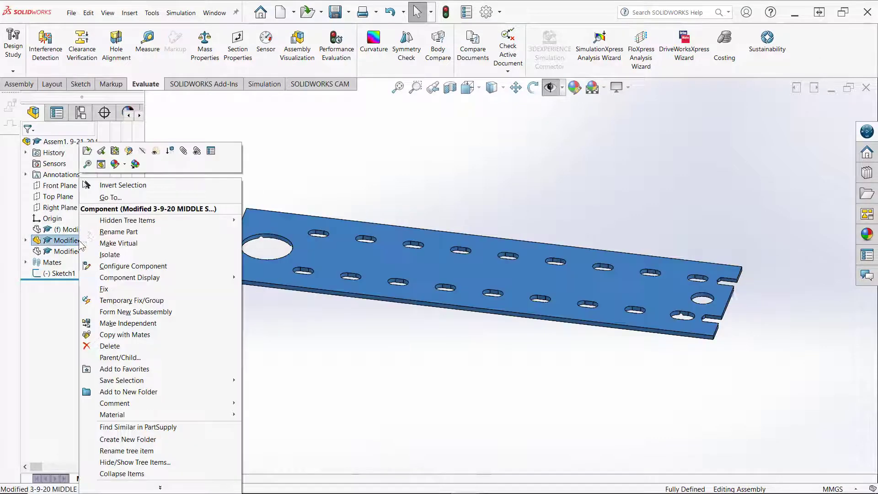
click(101, 150)
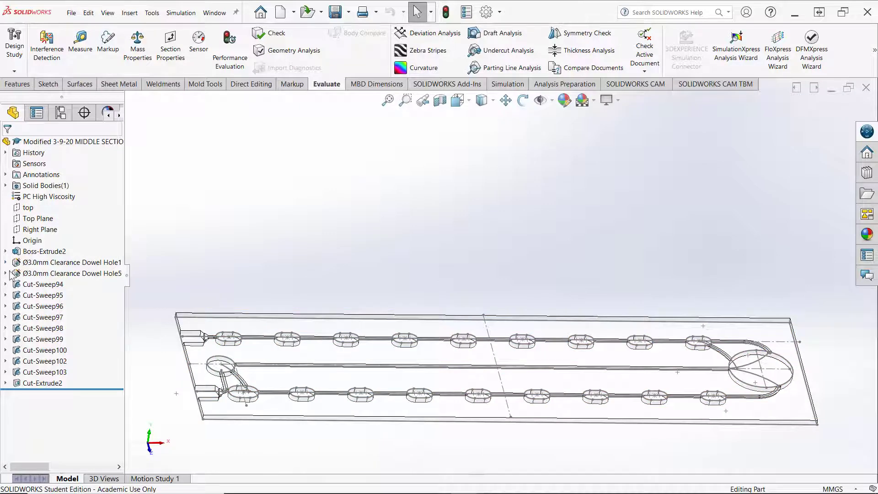
Open Sketch2 of Boss-Extrude2 to review the plate's rectangular outline and dimensions, and exit the sketch.
click(44, 252)
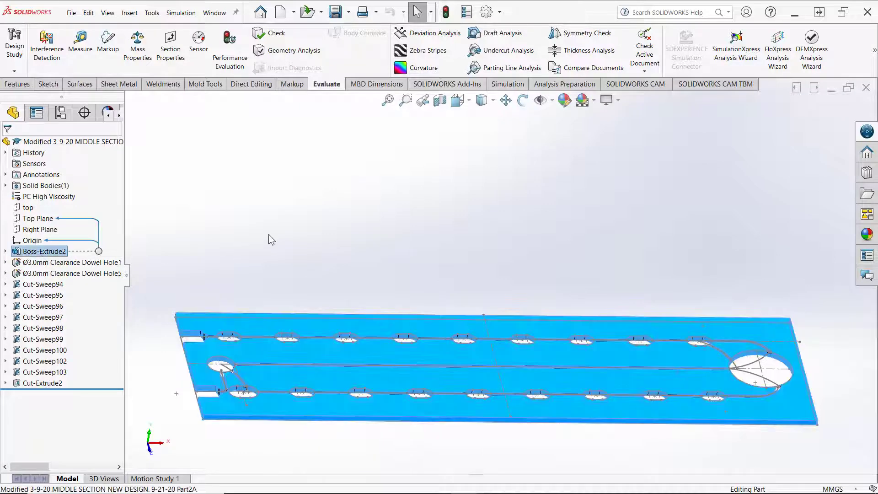
right_click(26, 254)
click(6, 252)
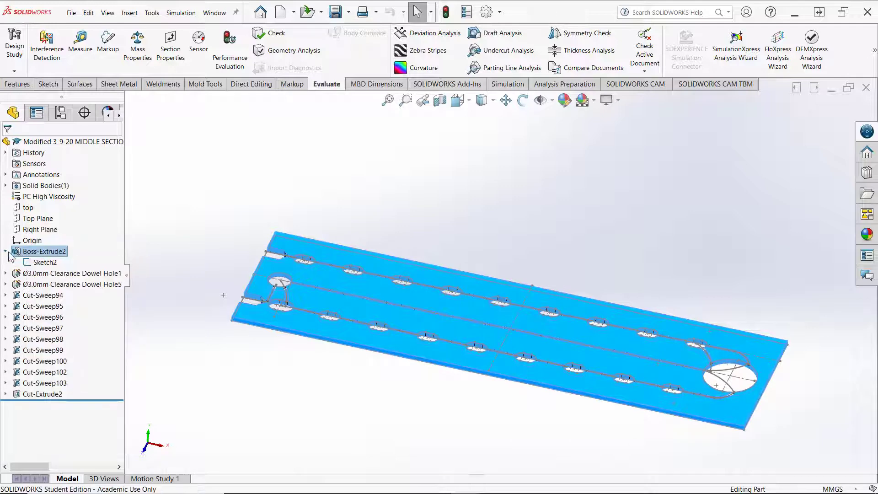
click(36, 263)
right_click(37, 263)
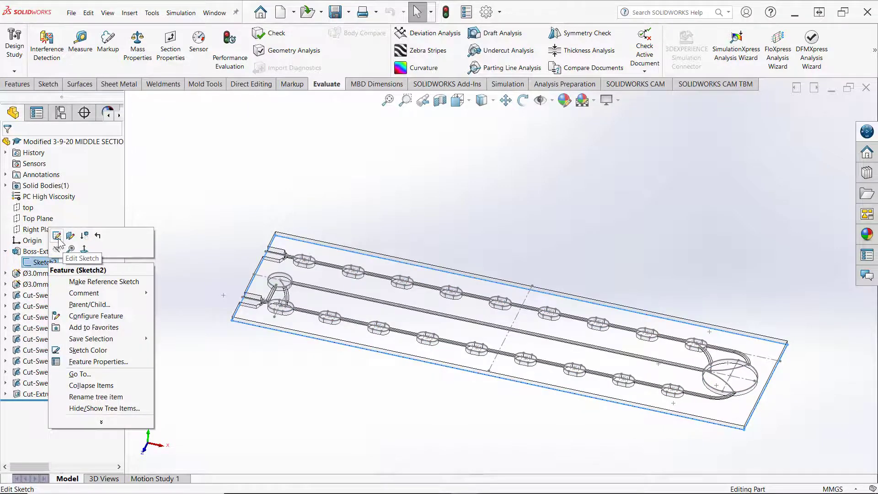
click(60, 233)
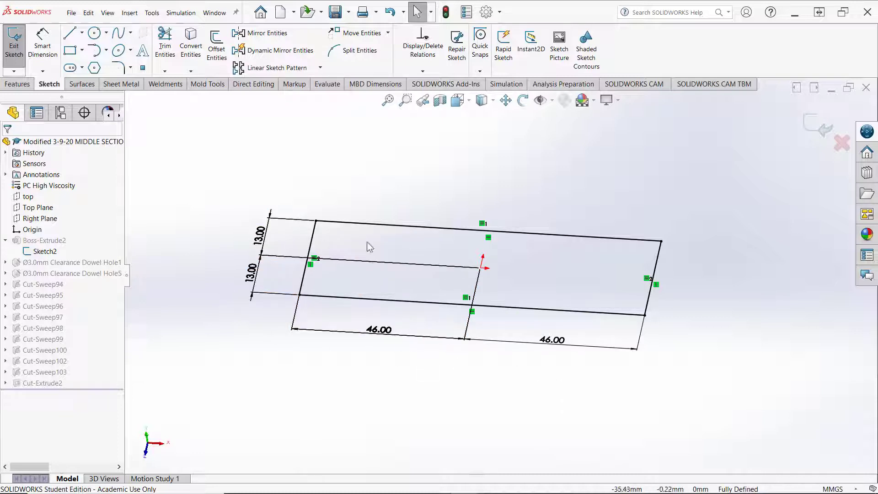
click(821, 133)
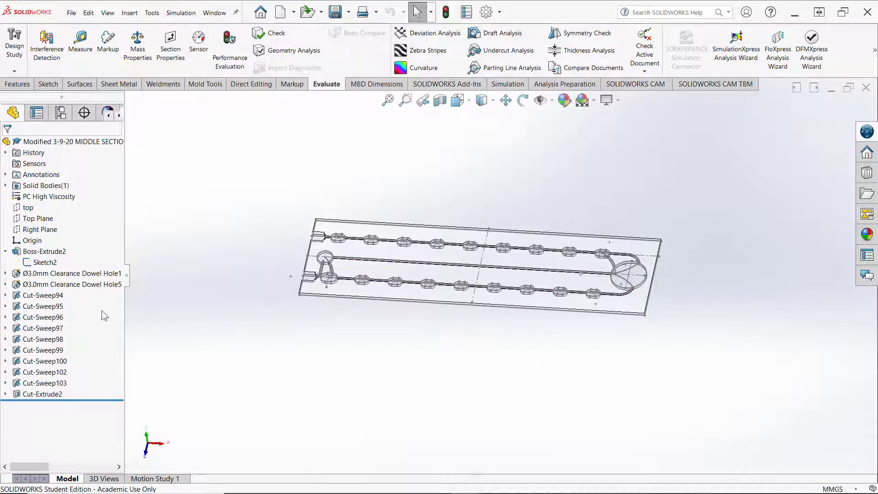
Reveal the sketches under both Ø3.0mm Clearance Dowel Hole features and review where they lie on the plate.
click(5, 273)
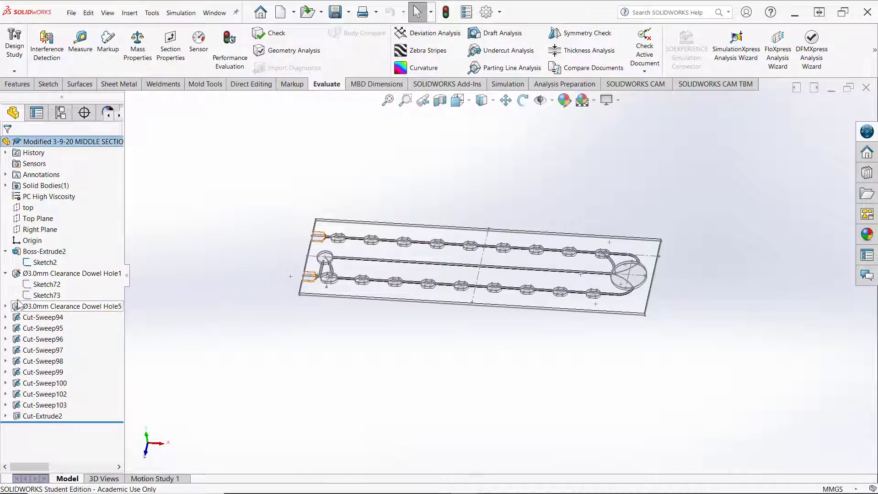
mouse_move(46, 286)
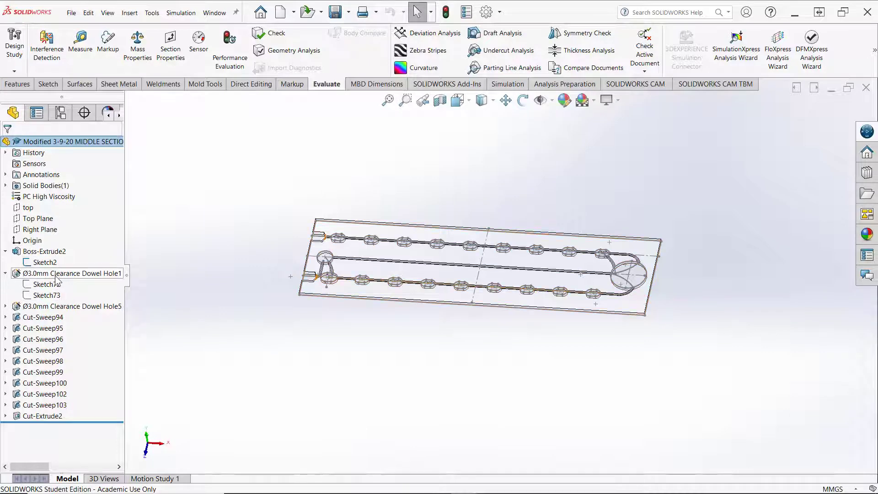
scroll(353, 233, down, 3)
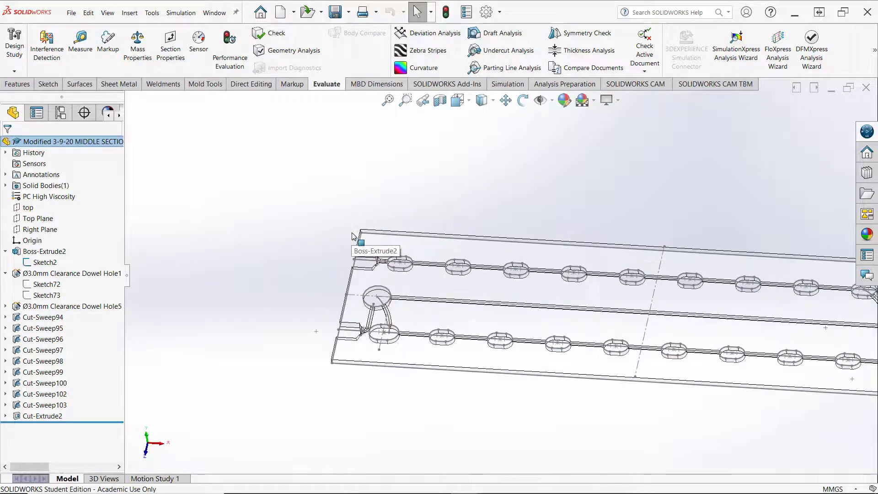
click(10, 306)
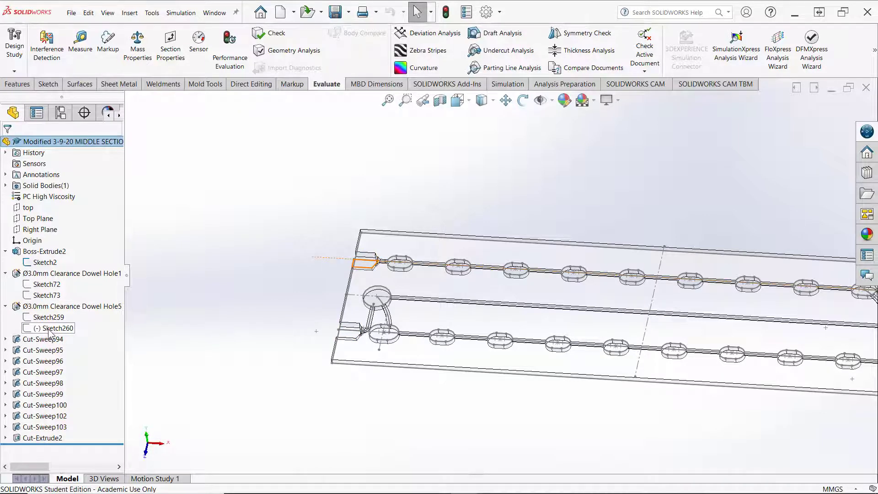
Open Sketch70 of Cut-Sweep94 for editing to review the channel and slot layout.
click(6, 341)
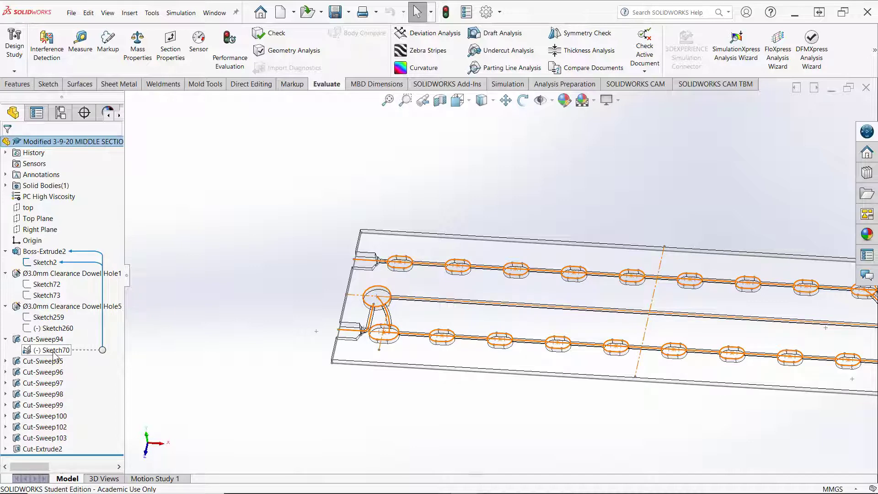
right_click(54, 356)
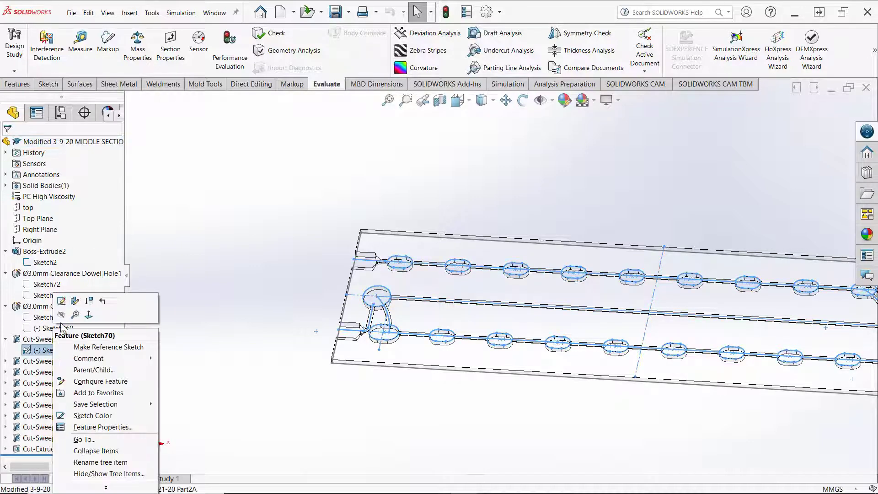
click(62, 301)
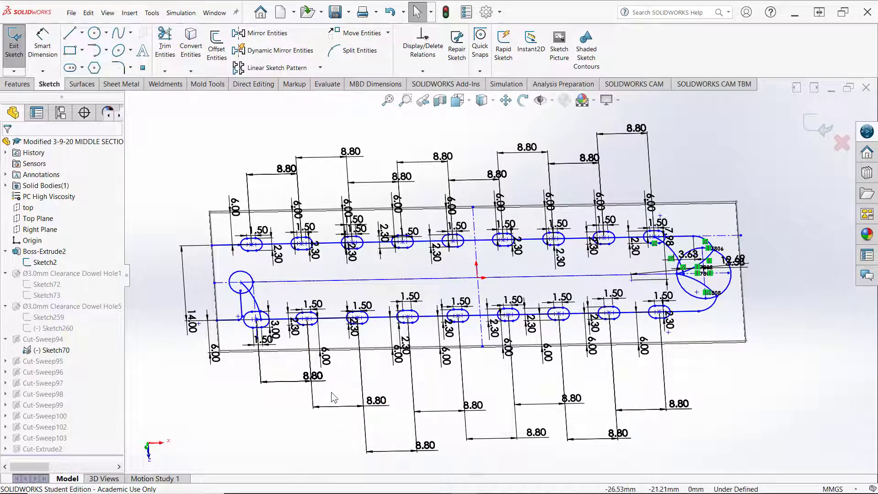
Reposition the 8.80 mm spacing dimension below the first two slots of the lower row in Sketch70.
drag(307, 389, 279, 384)
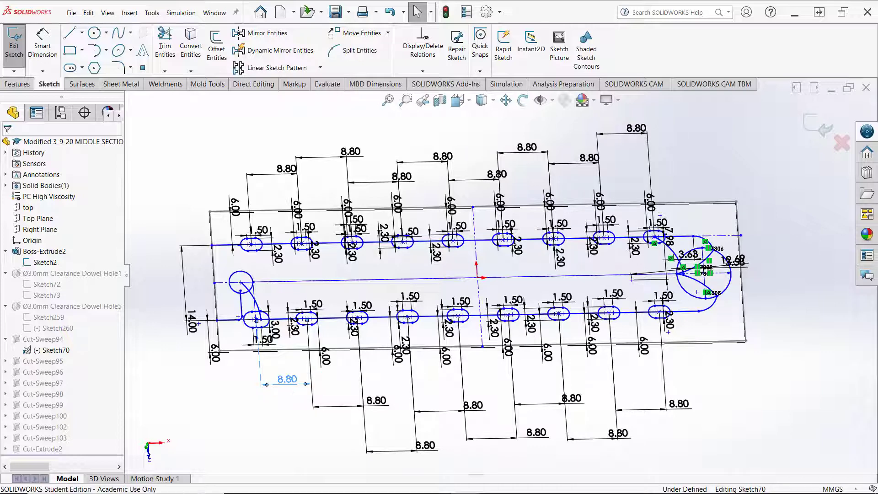
click(286, 407)
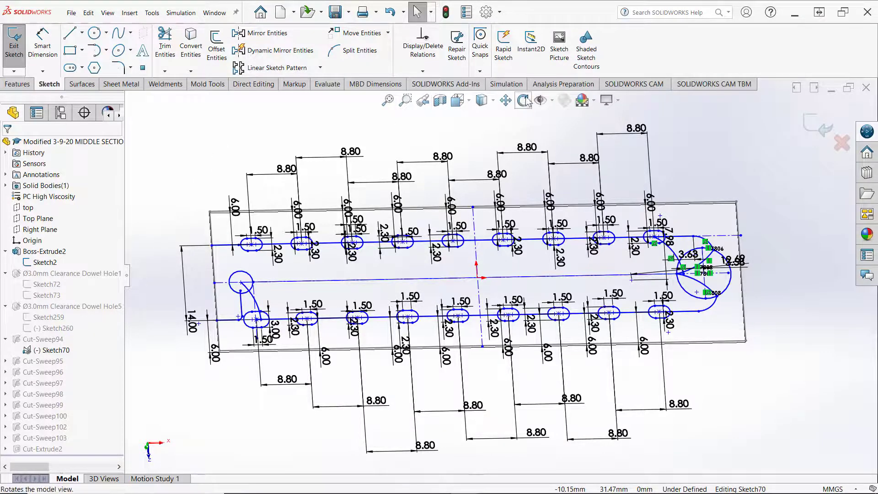
Hide the sketch relations to view the channel layout without symbols, and show them again.
click(552, 101)
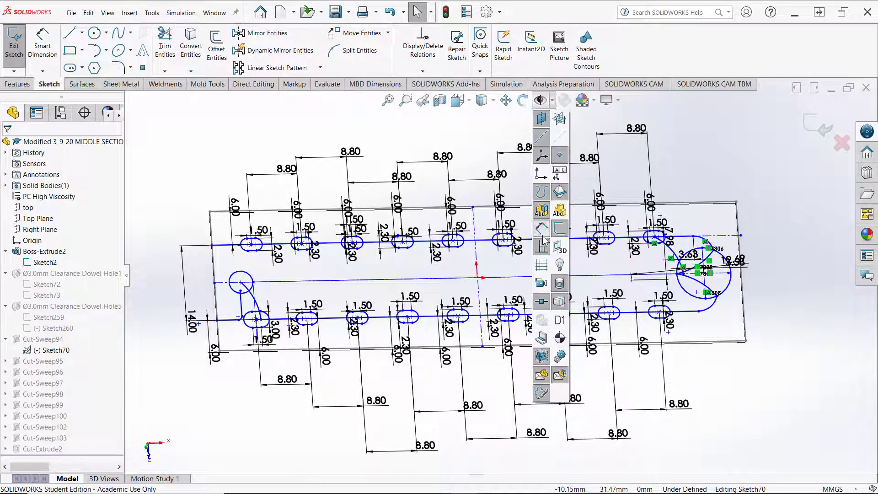
click(542, 251)
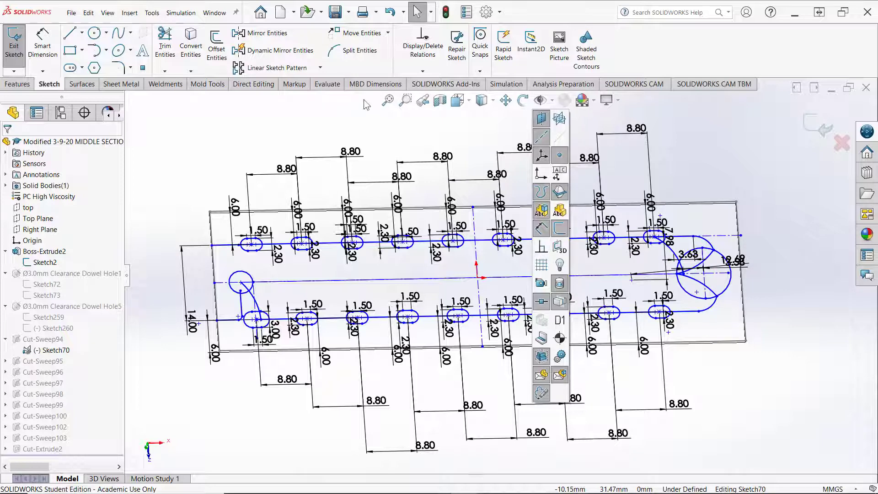
click(369, 125)
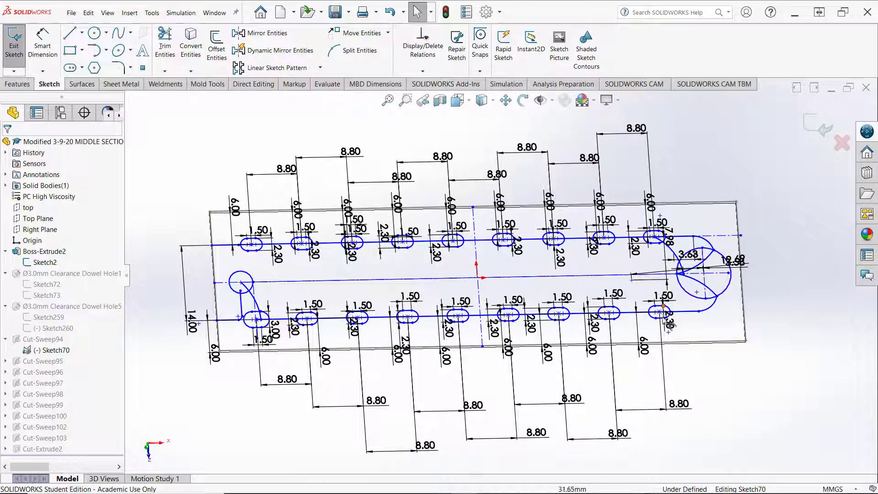
scroll(668, 302, down, 3)
click(553, 101)
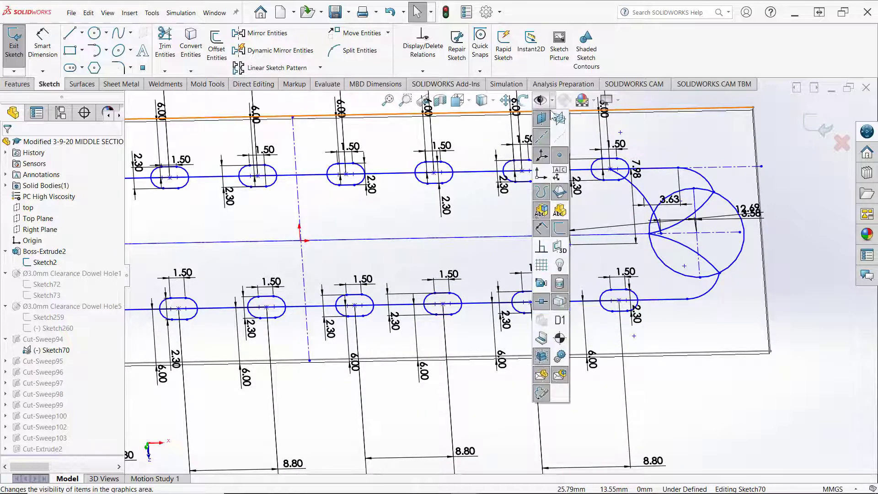
click(543, 248)
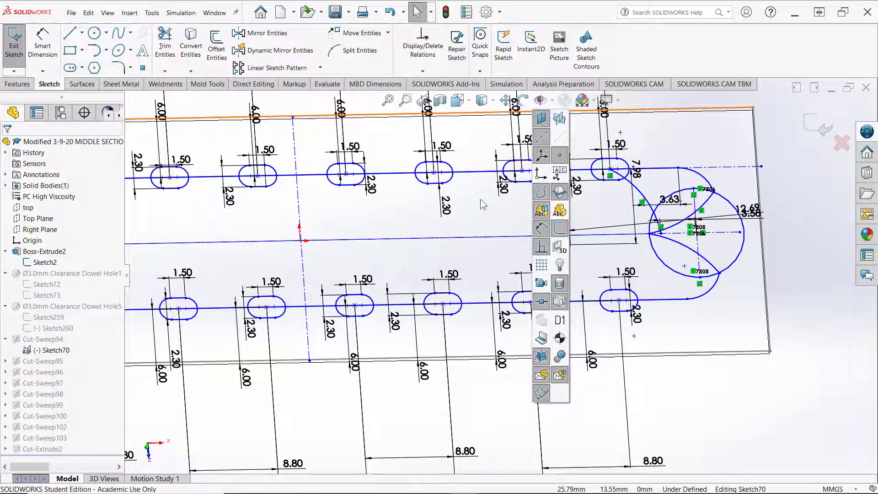
Move the 12.69 mm dimension beside the large end circle upward, clear of the overlapping 3.58 mm dimension.
key(ctrl+8)
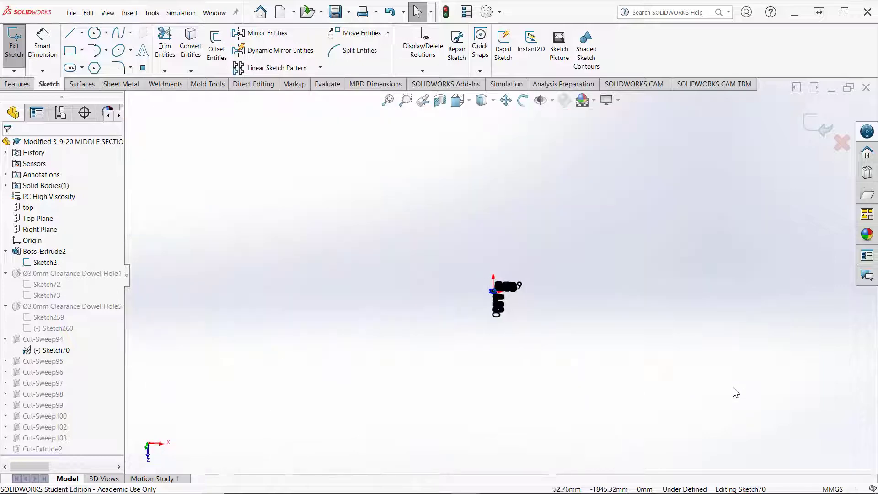
scroll(492, 287, down, 2)
scroll(493, 289, down, 4)
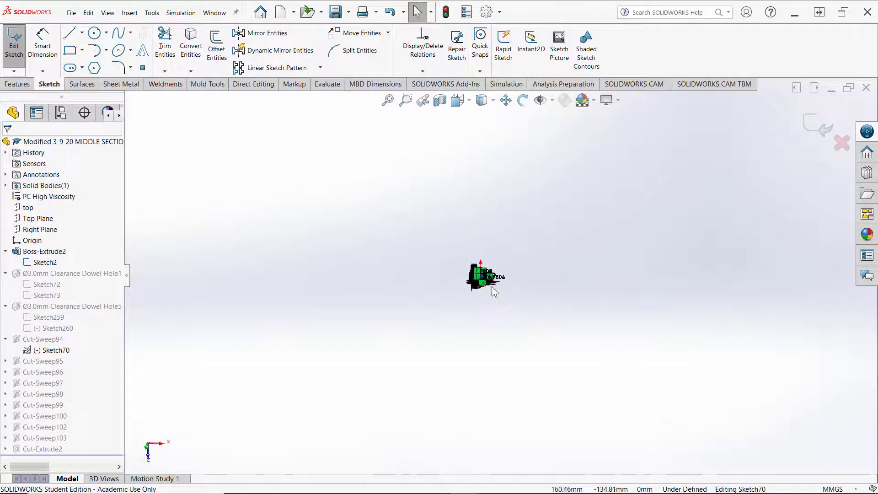
scroll(476, 273, down, 1)
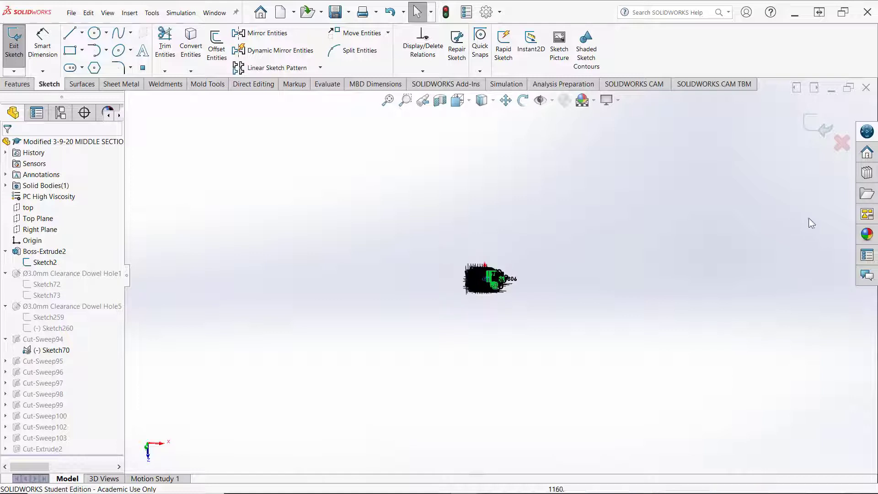
click(393, 100)
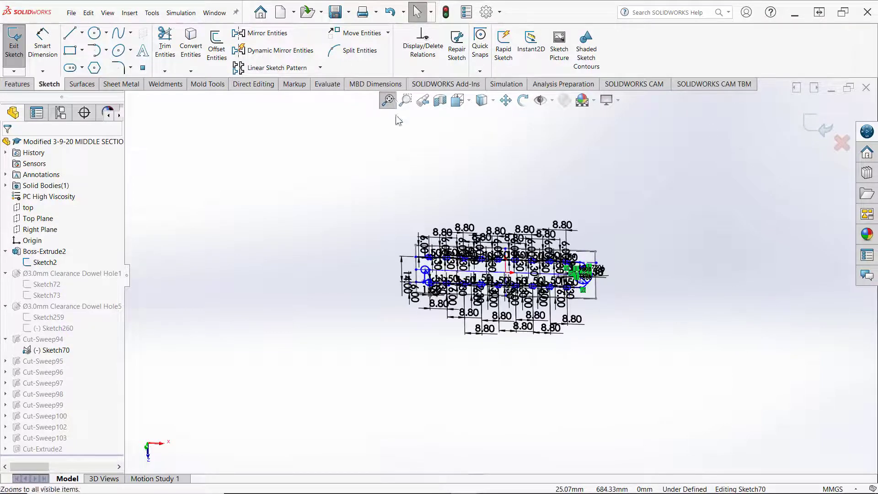
scroll(569, 264, down, 3)
scroll(488, 291, down, 3)
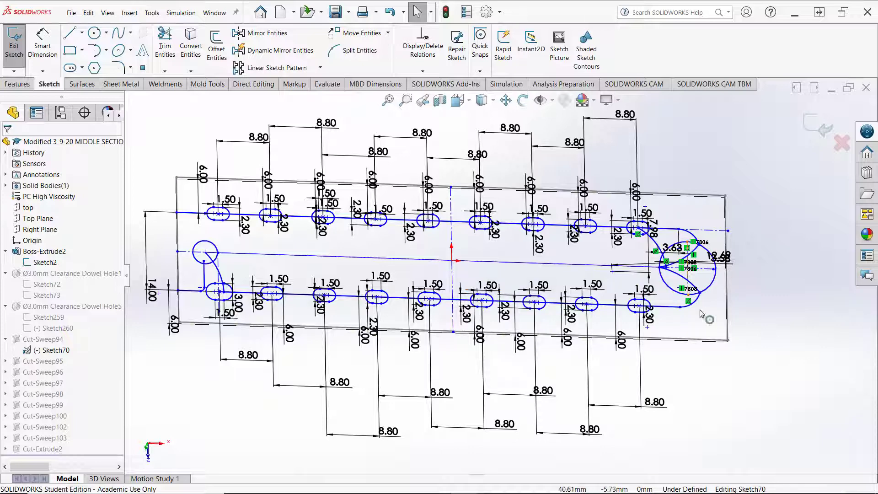
drag(735, 263, 748, 217)
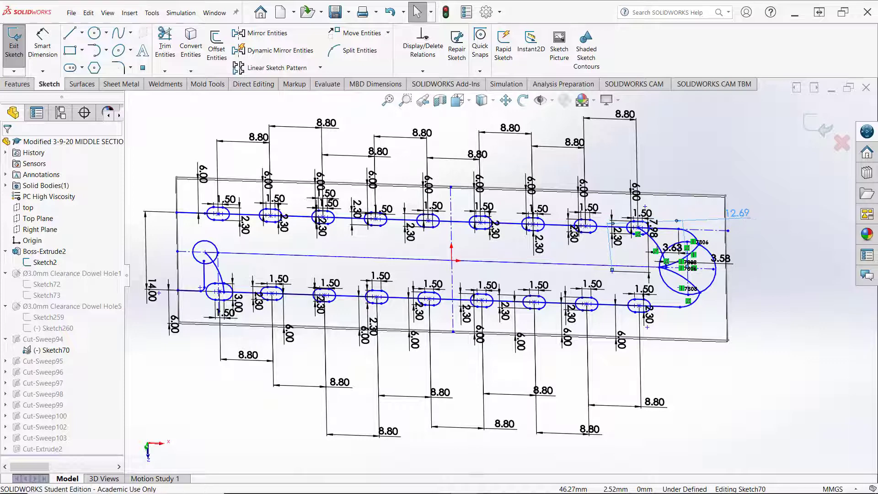
Check the values of the 12.69 mm, 3.58 mm and 3.63 mm dimensions around the large end circle, accepting each without changes.
double_click(738, 214)
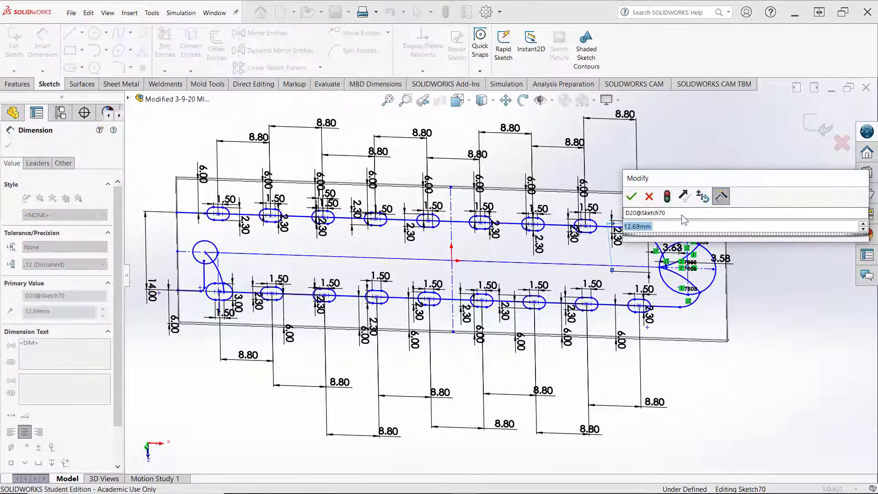
key(Return)
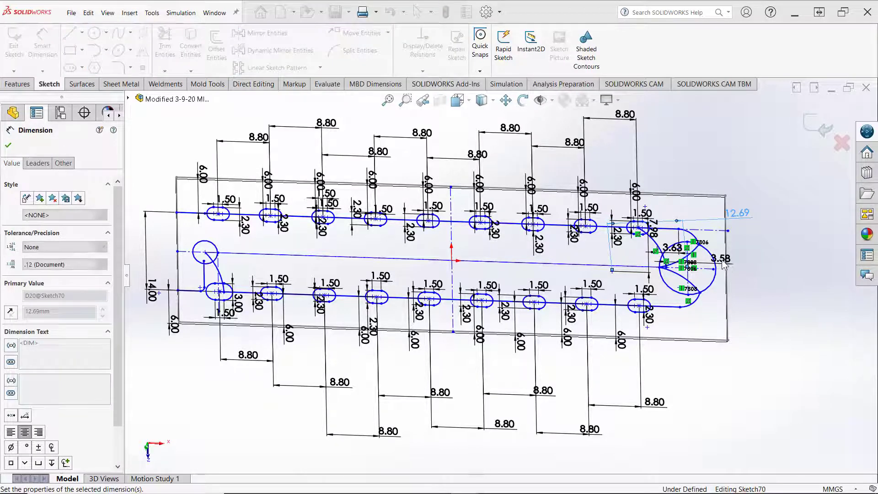
double_click(720, 259)
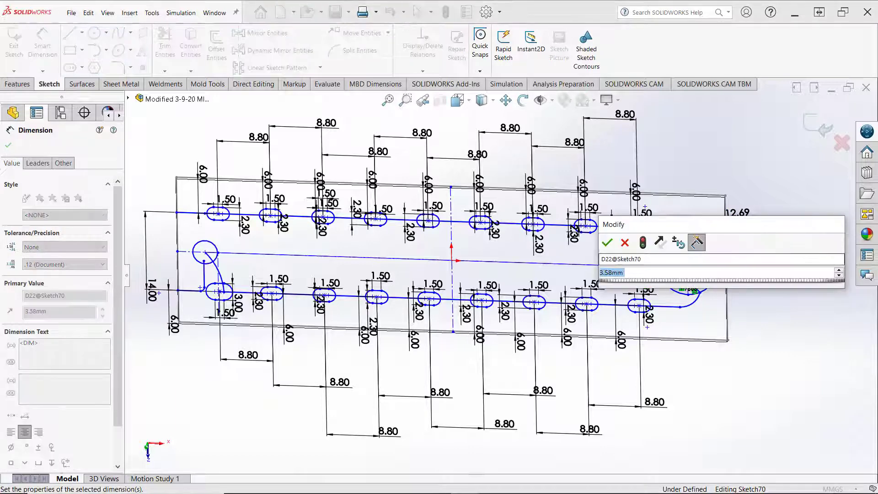
click(609, 243)
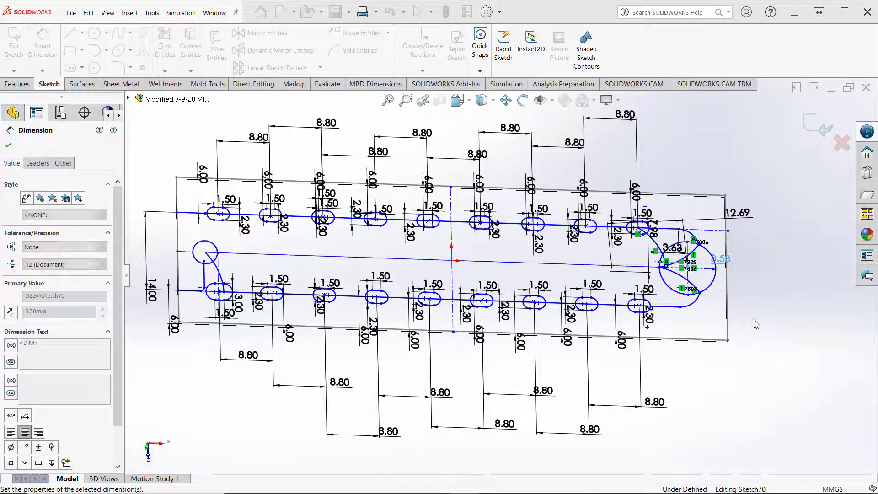
click(209, 411)
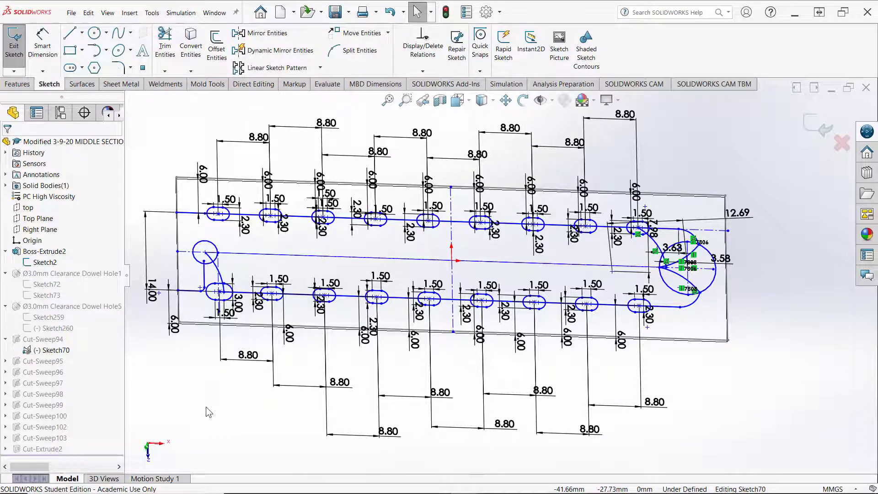
scroll(689, 243, down, 2)
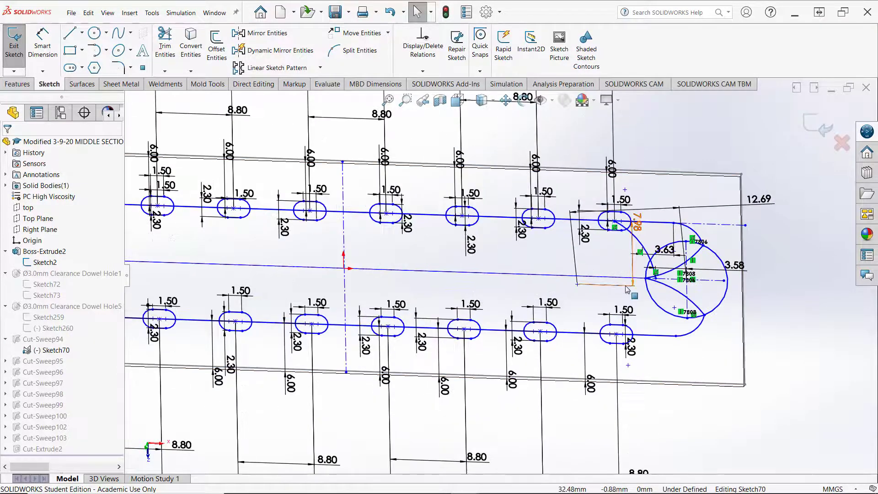
double_click(665, 257)
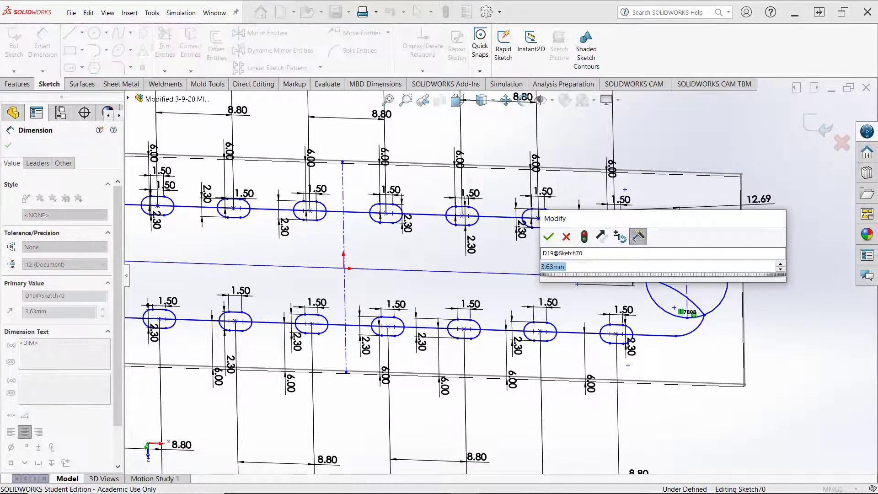
key(Return)
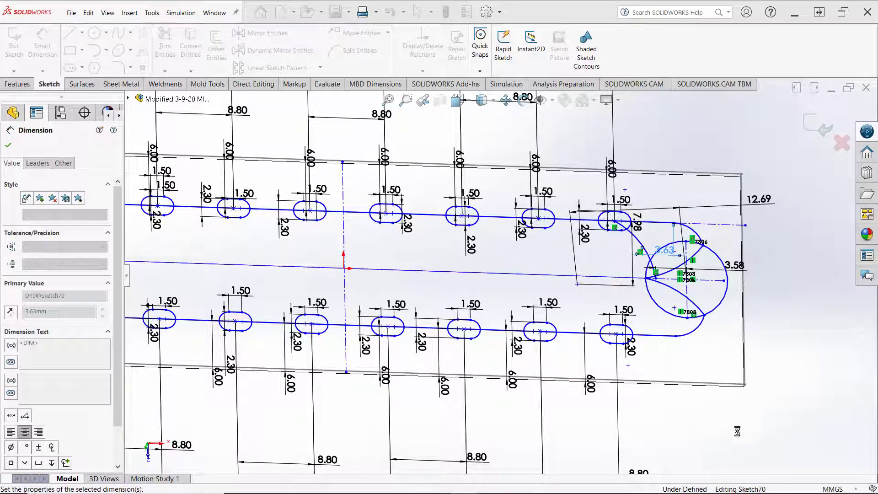
click(735, 430)
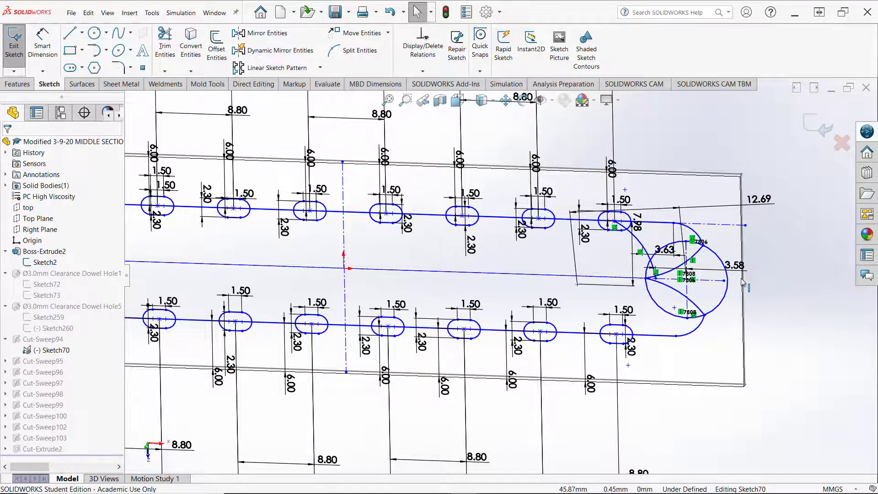
Review the complete channel and slot layout once more and exit Sketch70.
scroll(742, 282, up, 10)
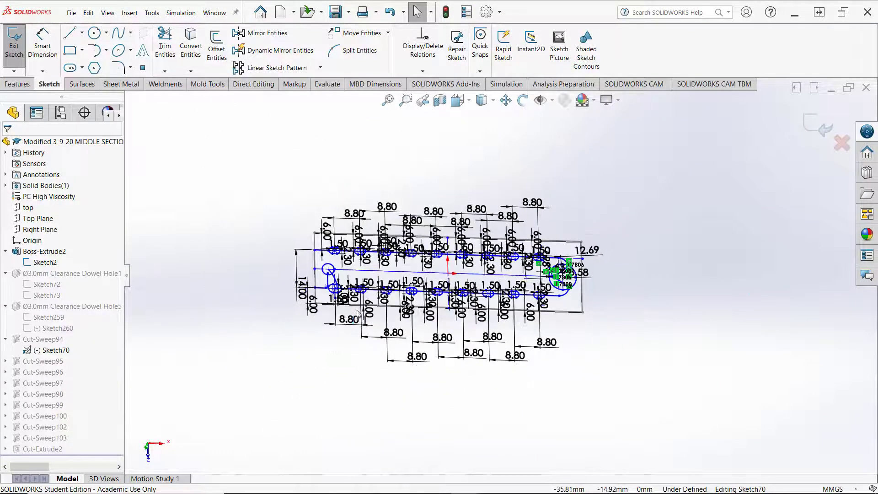
scroll(358, 314, down, 5)
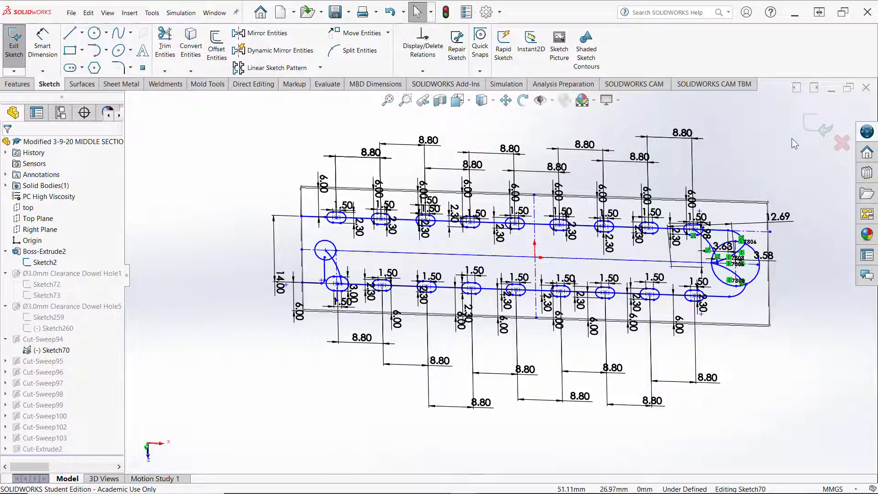
click(816, 135)
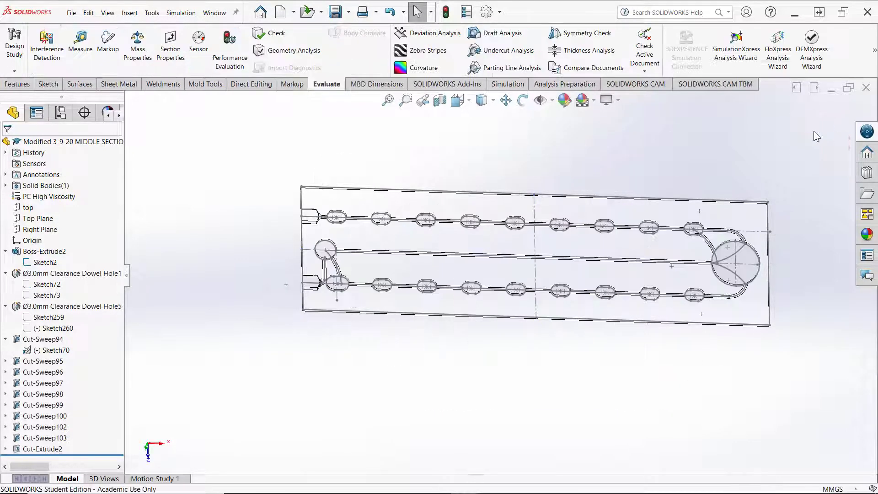
Minimize the middle section part, rebuild and minimize the assembly, and bring up the empty Whisper Fluidics part at full size.
click(827, 89)
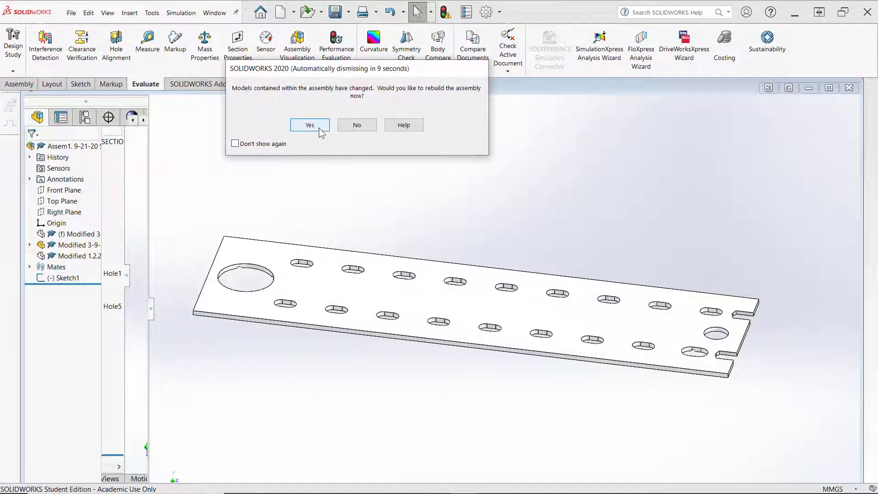
click(309, 125)
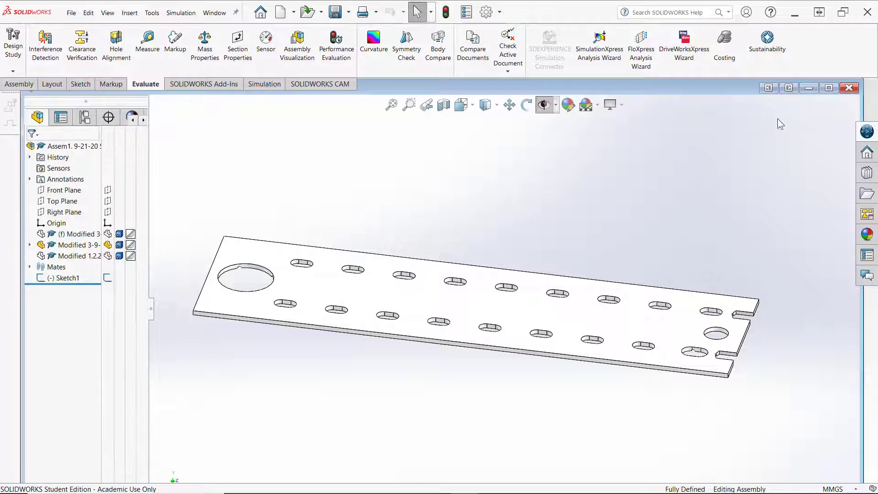
click(815, 88)
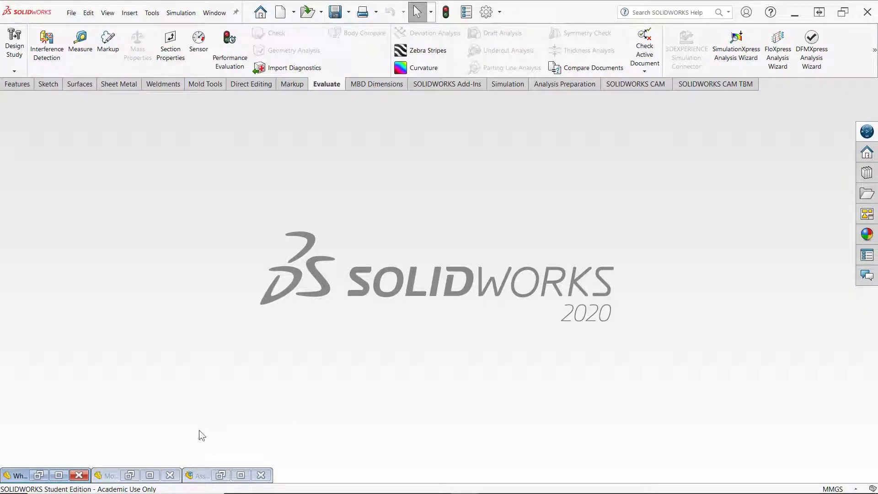
click(59, 476)
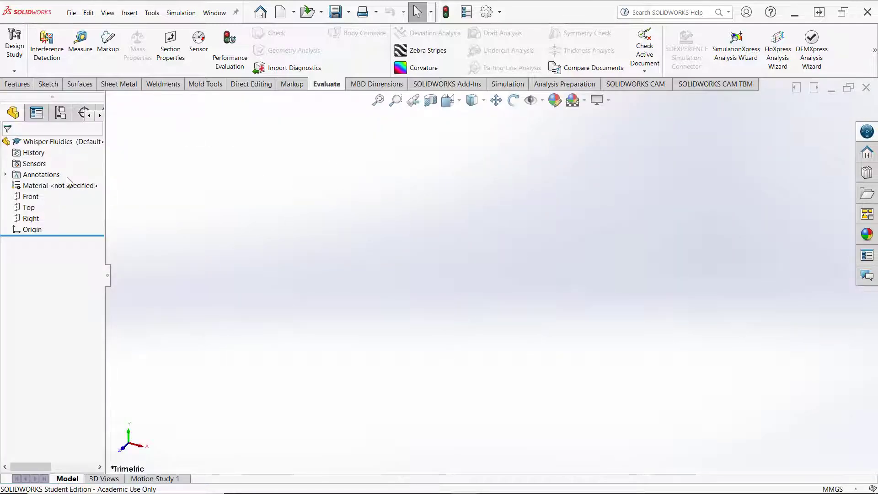
Start a sketch on the Top plane, draw a corner rectangle beside the origin on its positive X side, and select the origin.
click(34, 209)
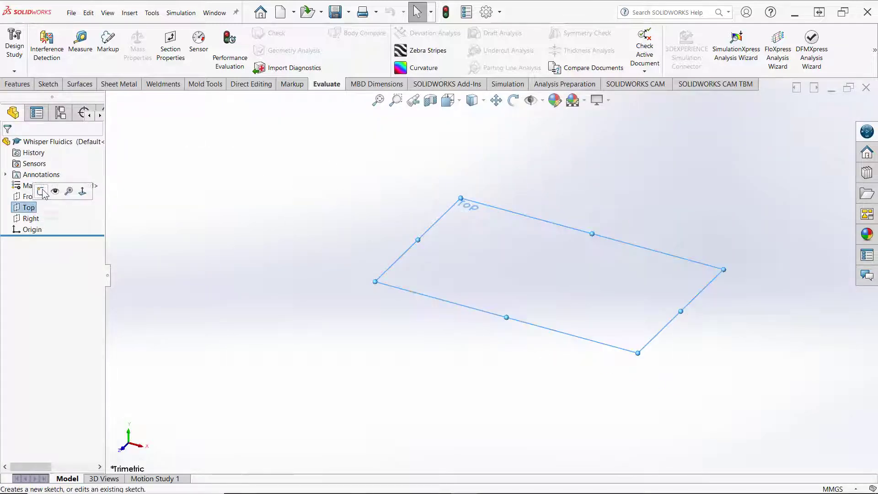
click(45, 192)
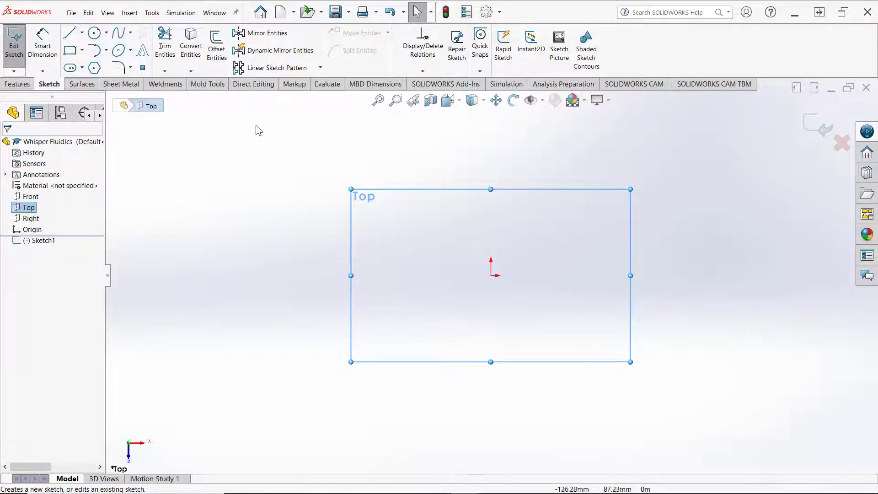
click(70, 51)
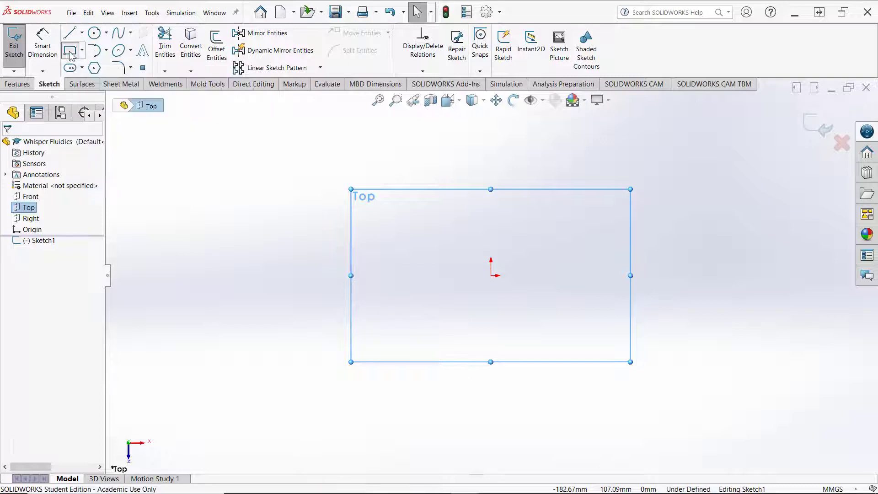
click(535, 231)
click(763, 321)
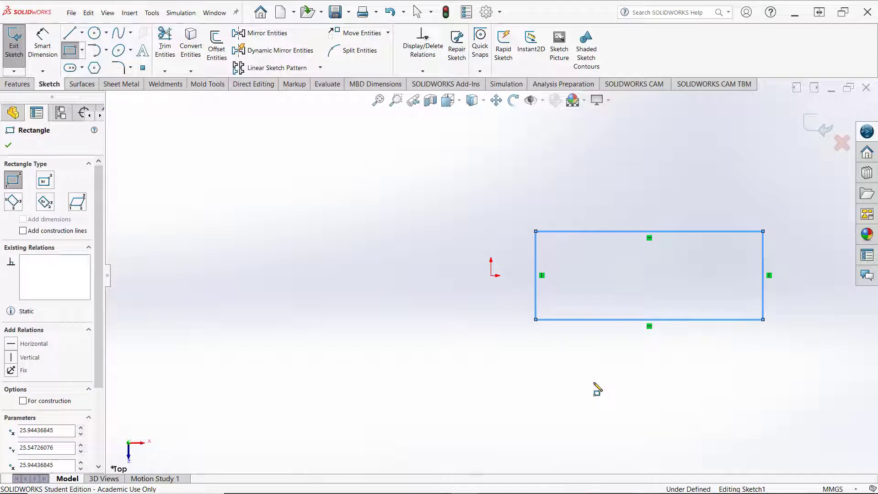
key(Escape)
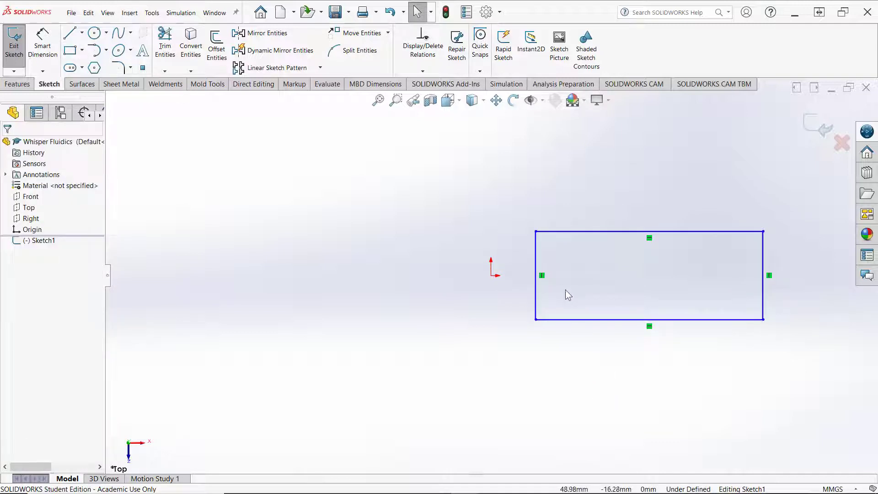
click(491, 275)
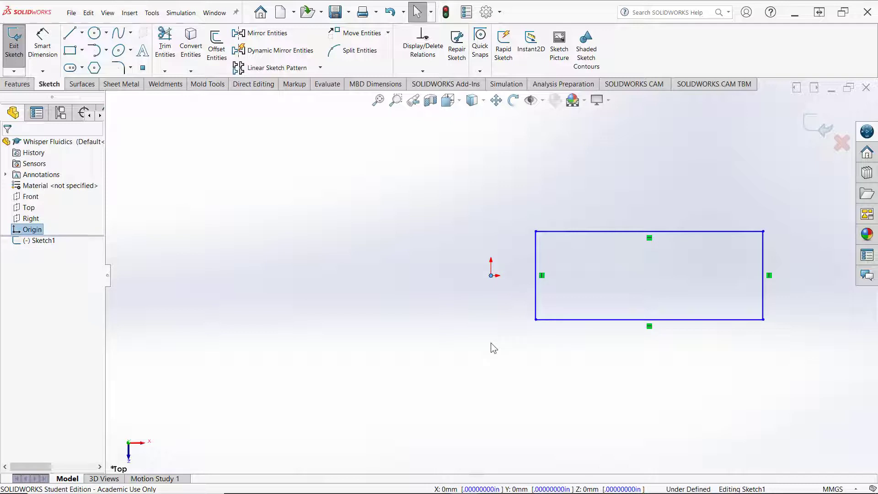
Make the origin the midpoint of the rectangle's nearest vertical edge, and stretch the rectangle to about 134 by 61 mm.
ctrl+click(535, 307)
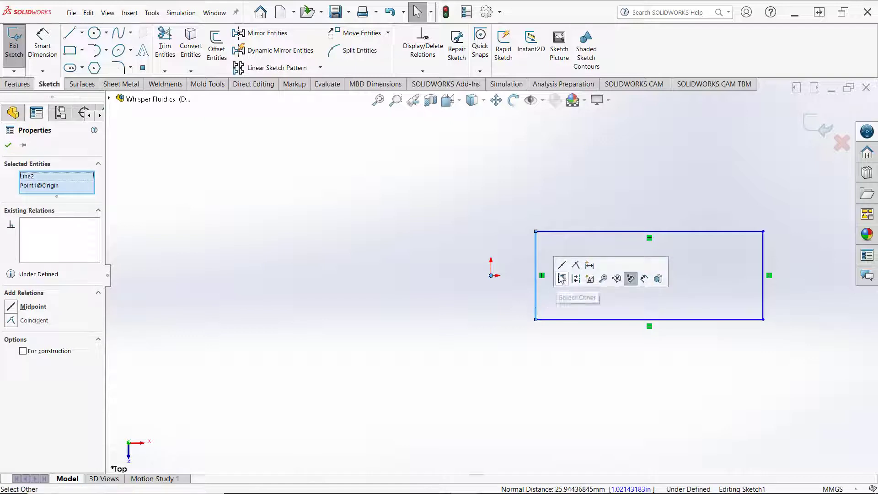
click(561, 268)
click(490, 363)
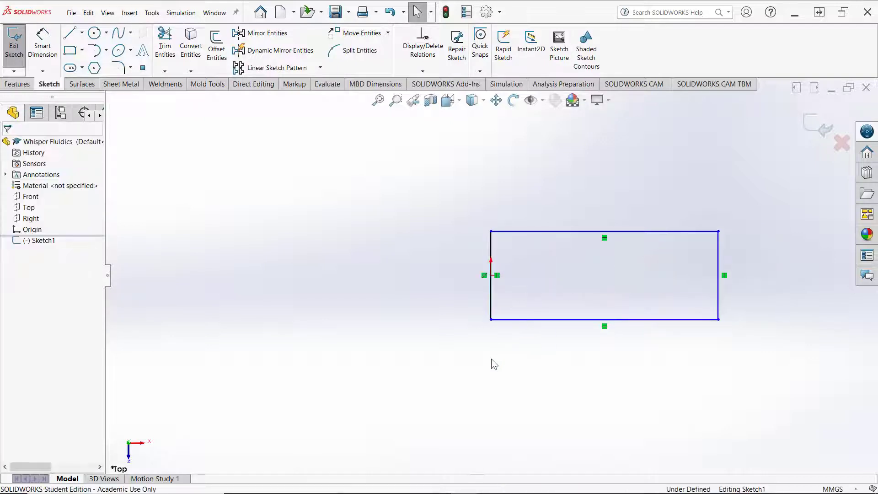
scroll(649, 292, down, 4)
scroll(523, 295, up, 5)
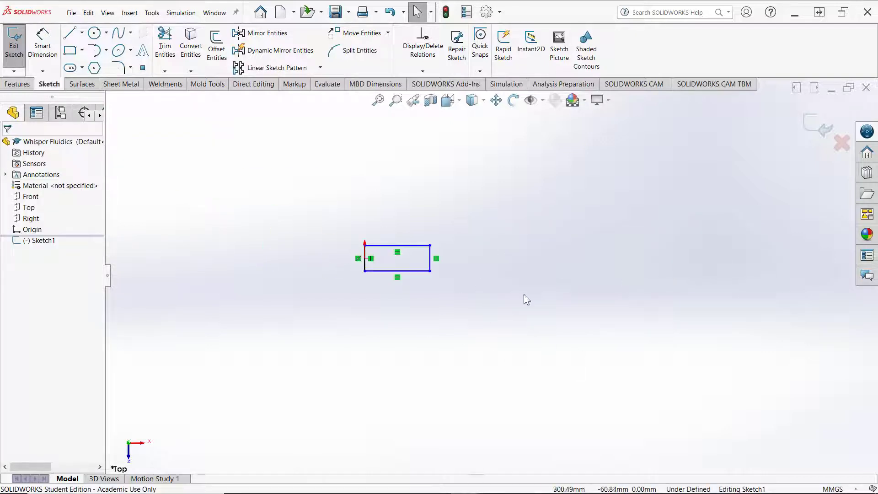
scroll(392, 259, down, 5)
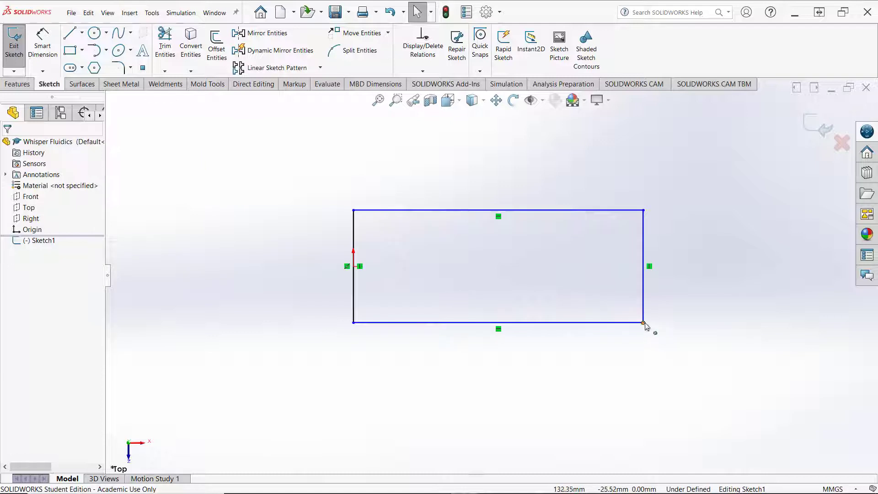
mouse_move(644, 323)
mouse_down()
mouse_move(658, 382)
mouse_move(719, 422)
mouse_move(684, 313)
mouse_move(651, 335)
mouse_up()
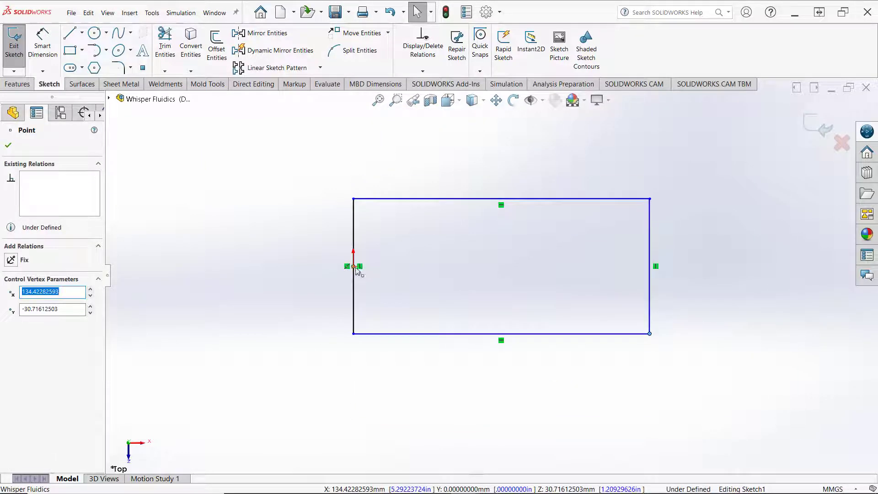
Dimension the rectangle's vertical edge through the origin and set its height to 26 mm.
click(47, 38)
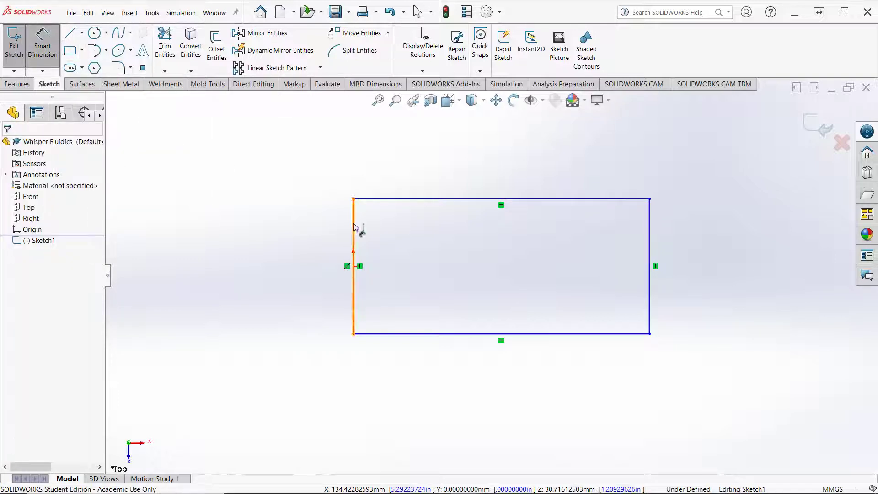
click(354, 228)
click(289, 245)
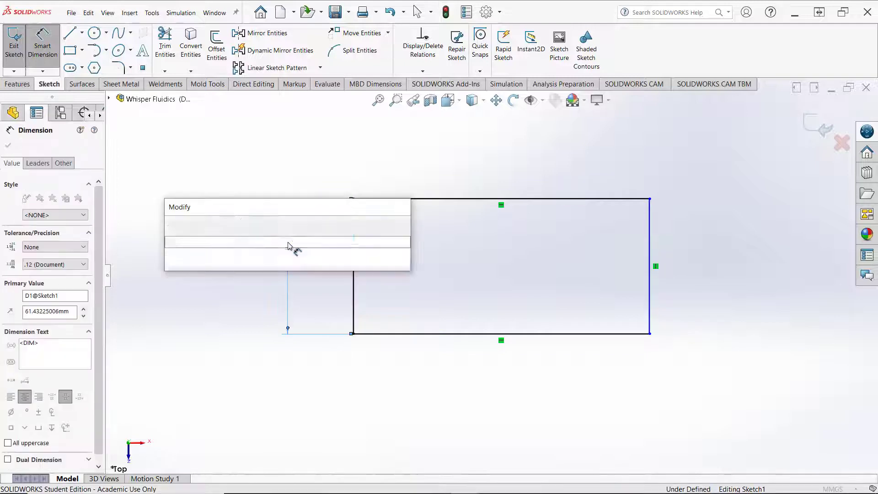
text(26)
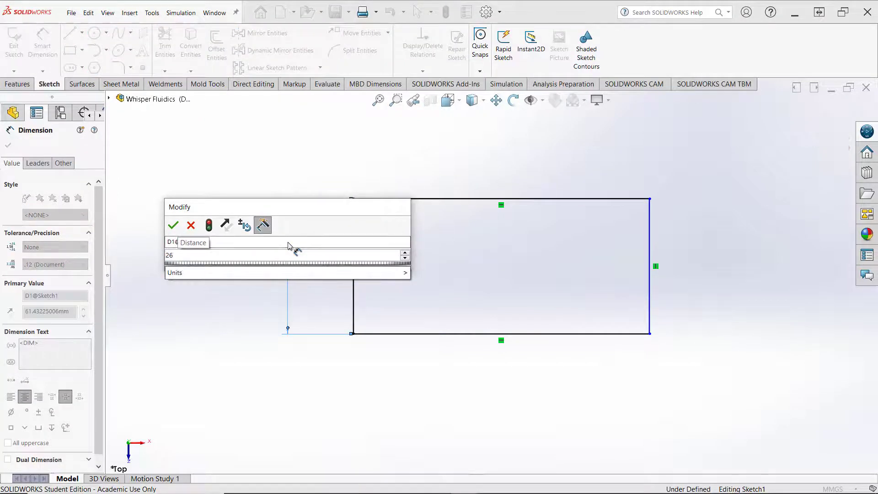
key(Return)
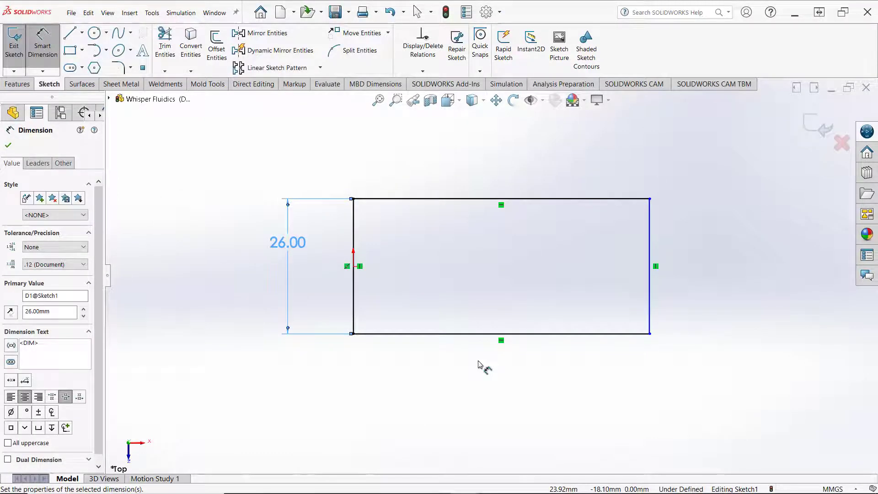
Dimension the rectangle's lower horizontal edge, set its length to 92 mm and fit the sketch in view.
click(486, 334)
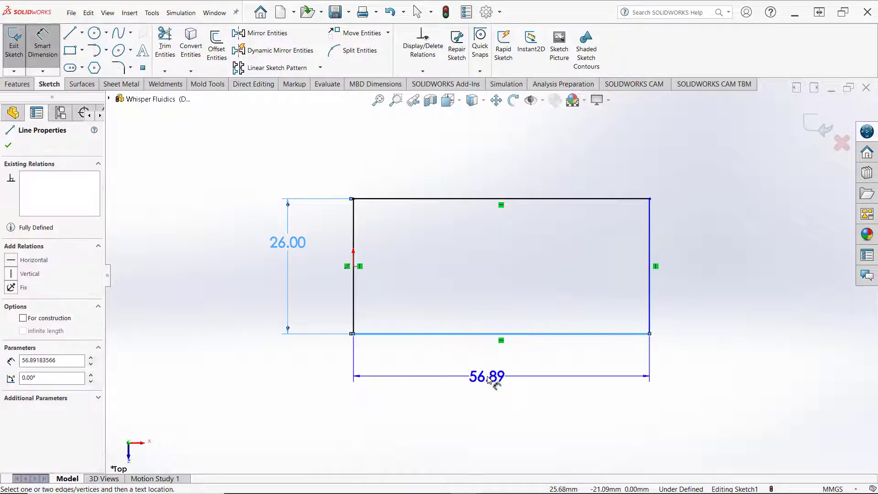
click(489, 380)
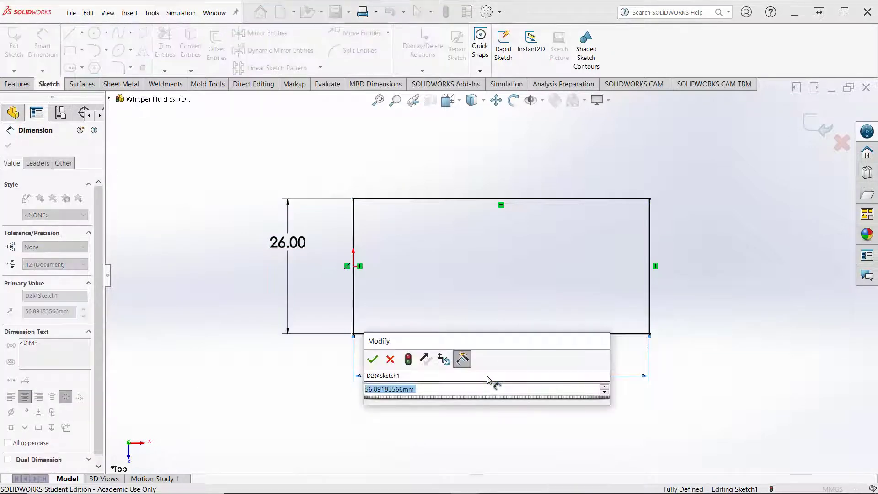
text(92)
key(Return)
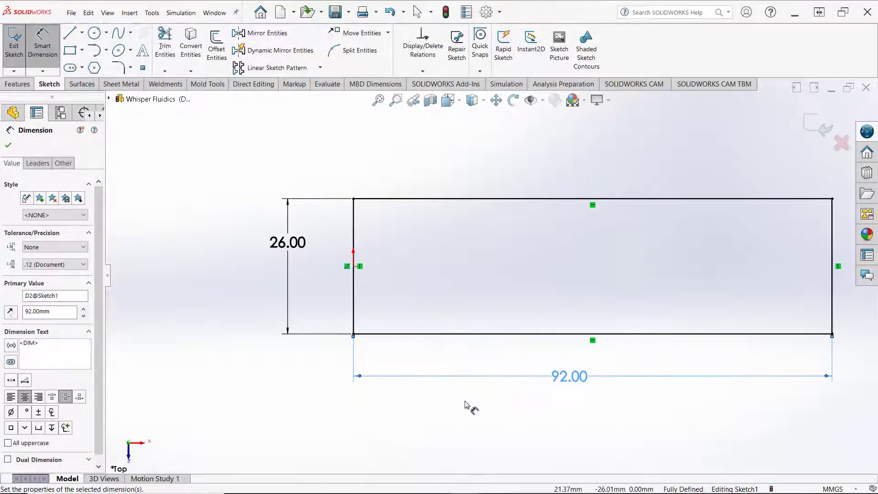
key(f)
scroll(476, 269, down, 3)
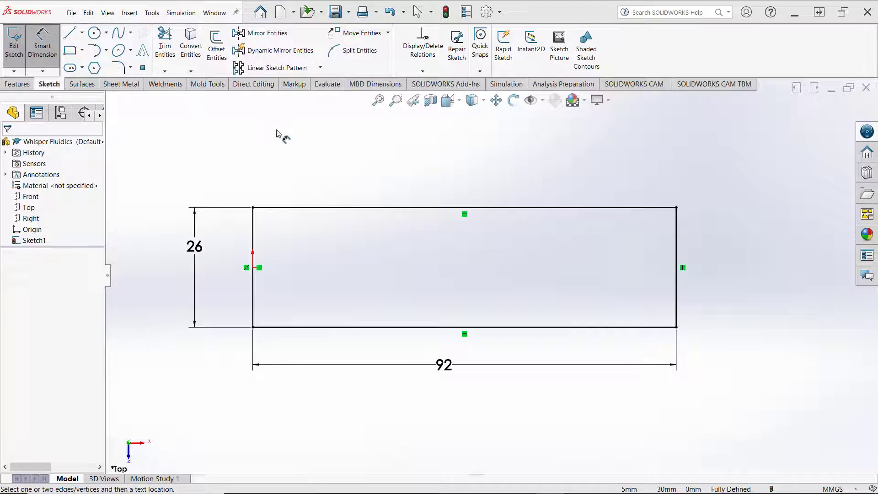
Check the closed profile with shaded sketch contours, turn the shading off again and exit the base sketch.
click(586, 49)
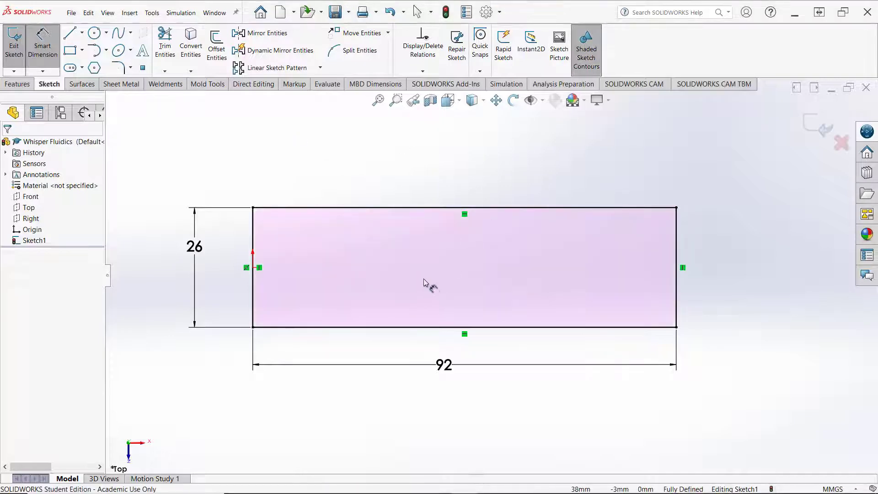
click(587, 49)
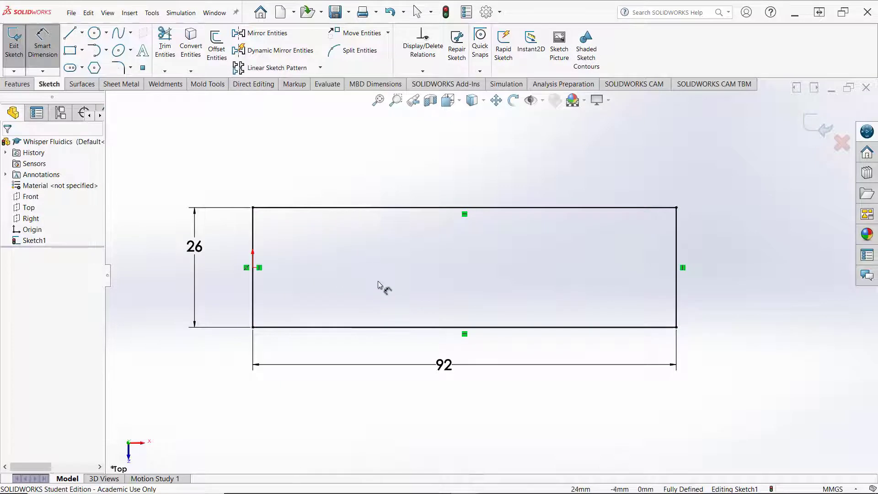
click(814, 132)
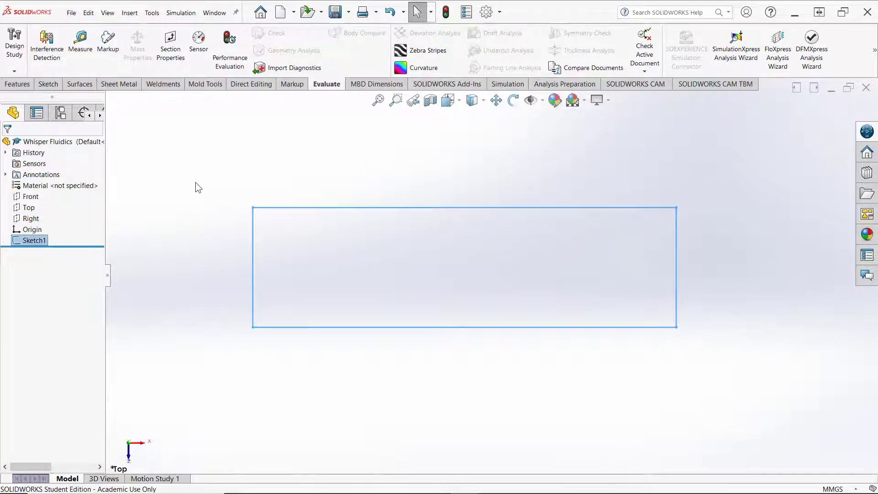
Start a new sketch on the Top plane and draw a corner rectangle about 71 by 14 mm inside the base rectangle.
right_click(28, 208)
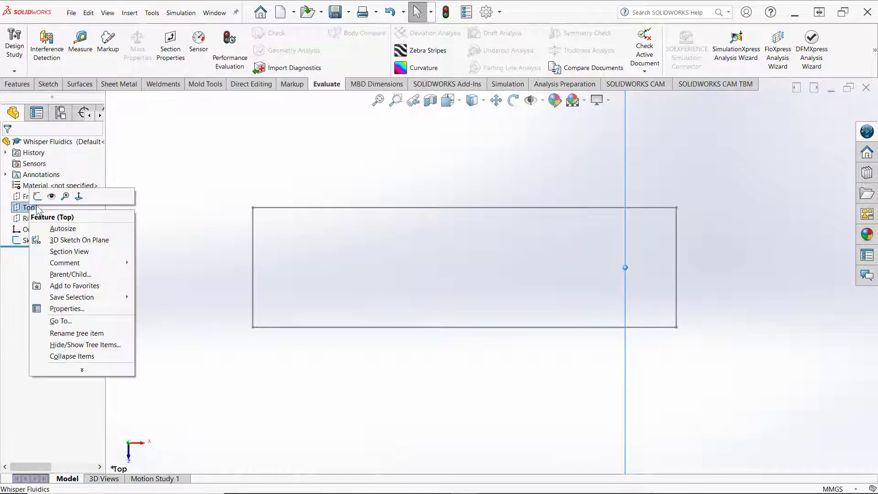
click(38, 196)
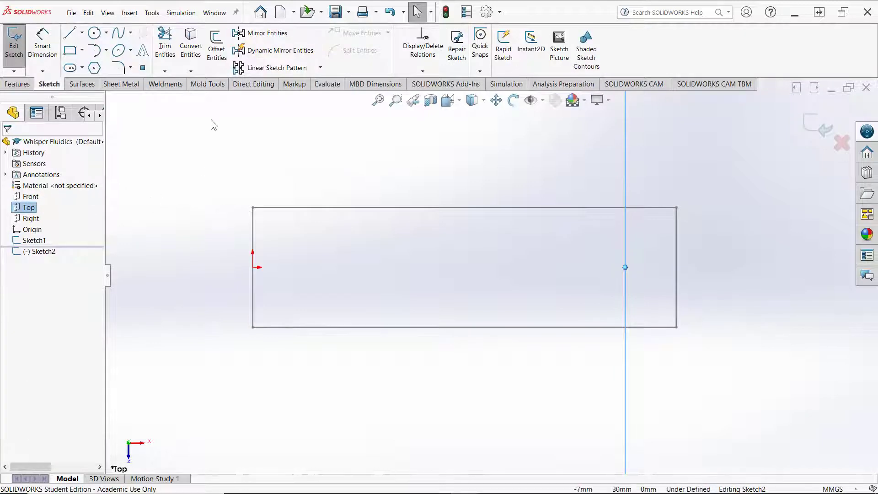
click(70, 50)
click(292, 235)
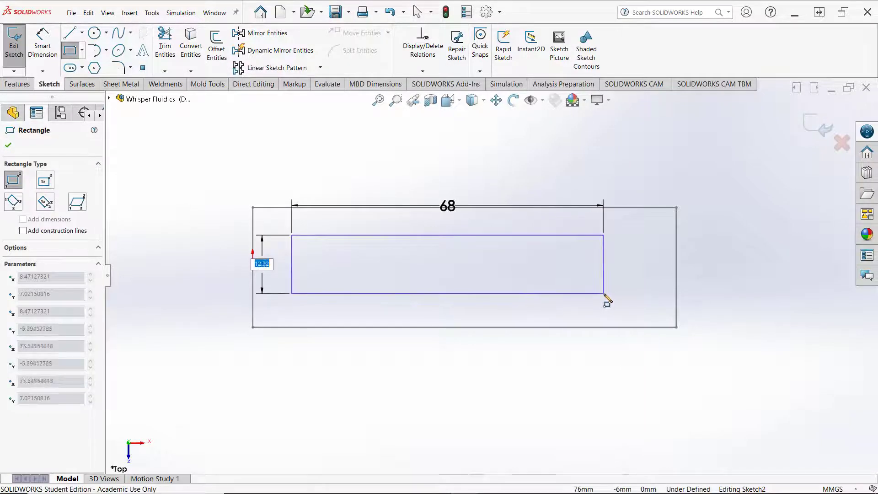
click(620, 299)
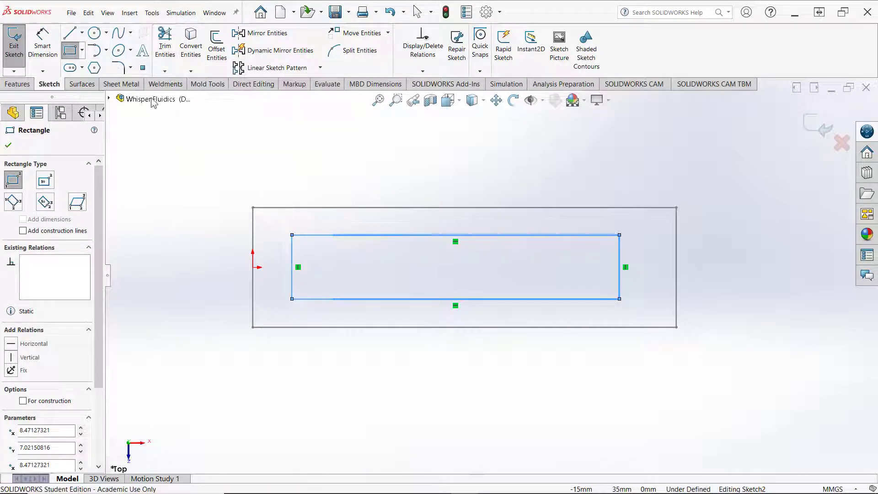
Round the inner rectangle's two corners farthest from the origin with 3.5 mm sketch fillets.
click(118, 68)
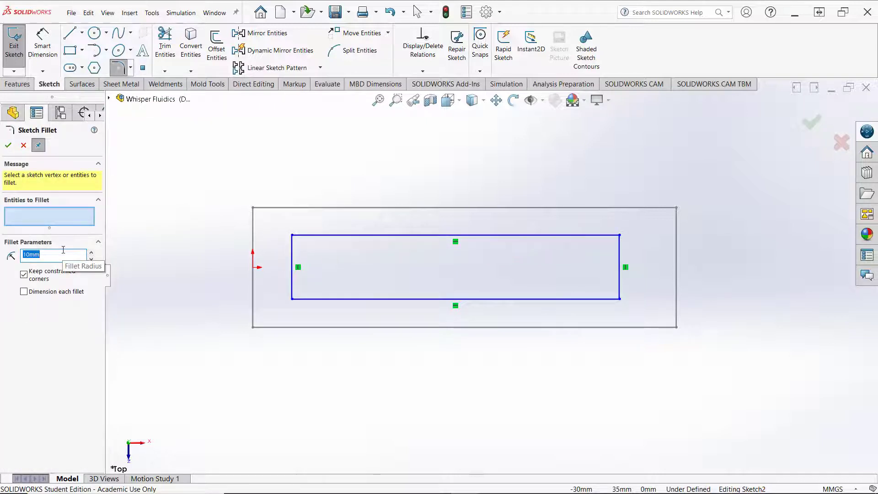
text(3.5)
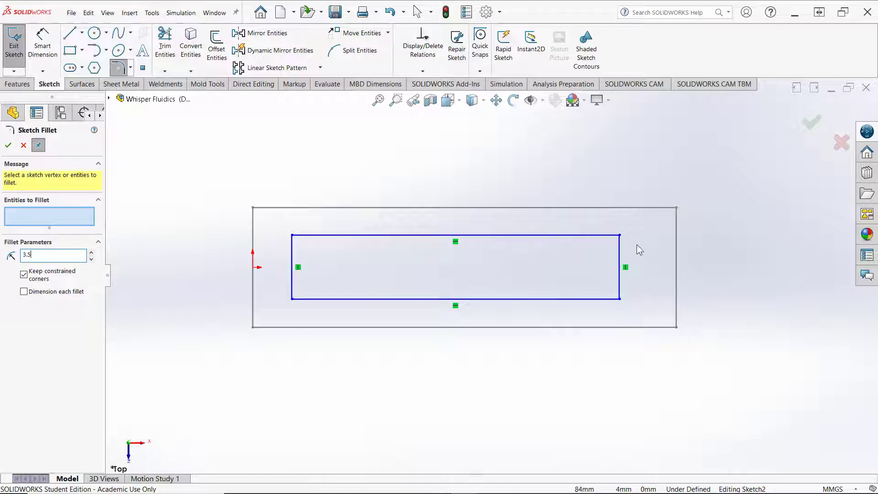
click(597, 235)
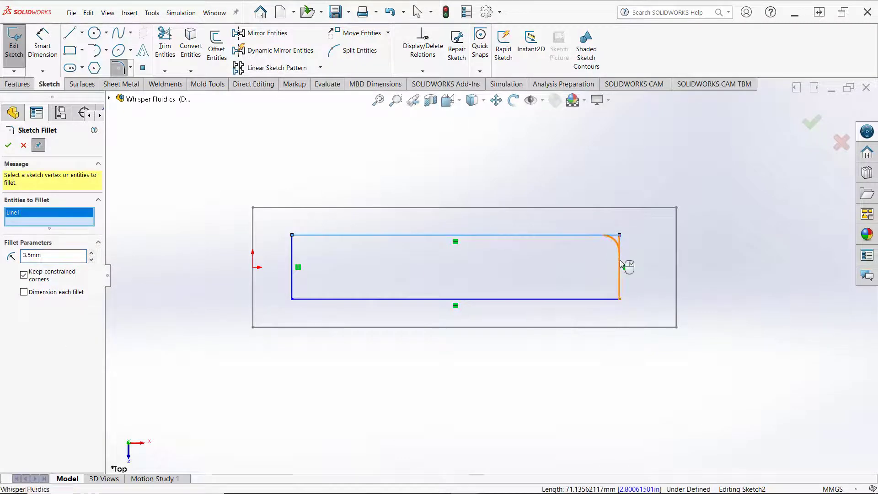
click(620, 264)
click(620, 278)
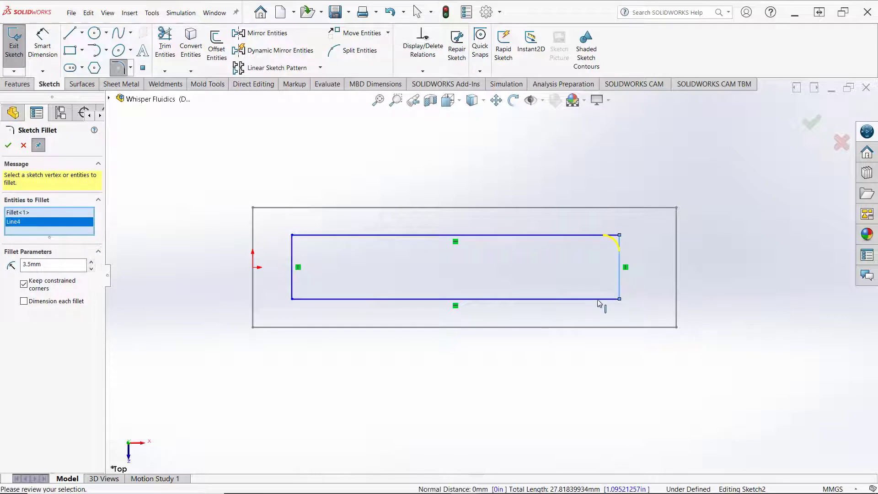
click(596, 300)
right_click(596, 301)
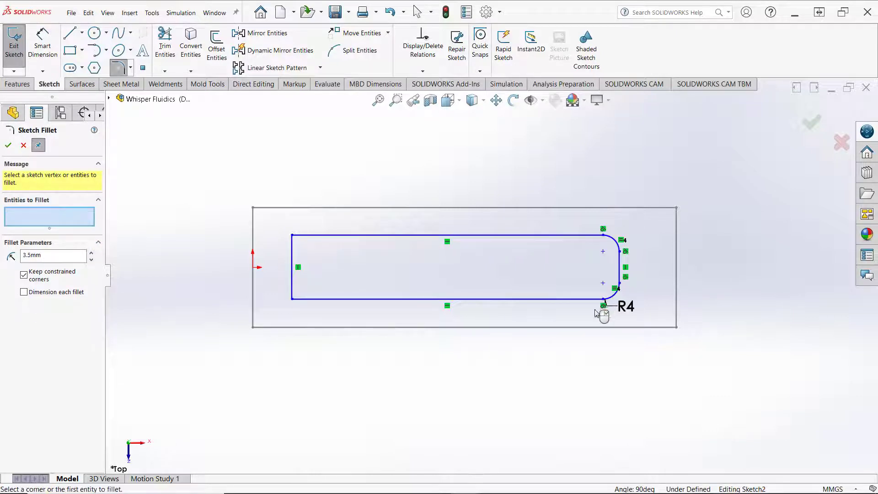
scroll(612, 339, down, 5)
scroll(611, 280, up, 6)
scroll(514, 249, down, 3)
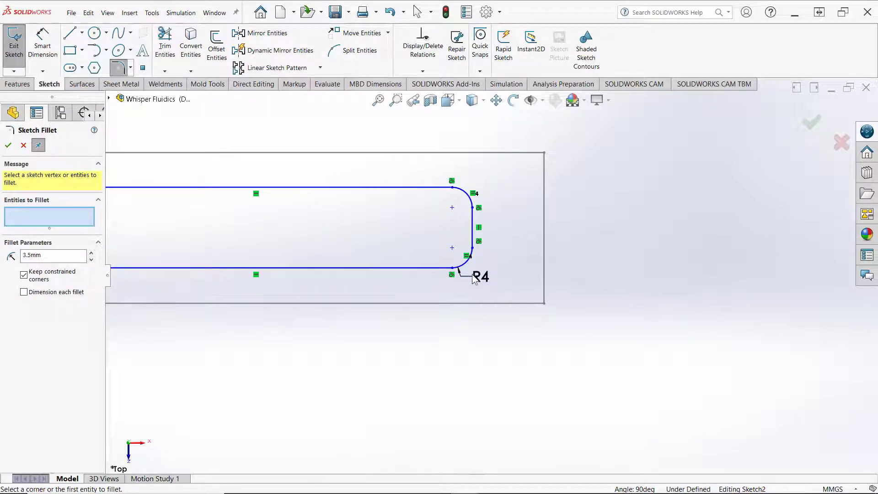
key(Escape)
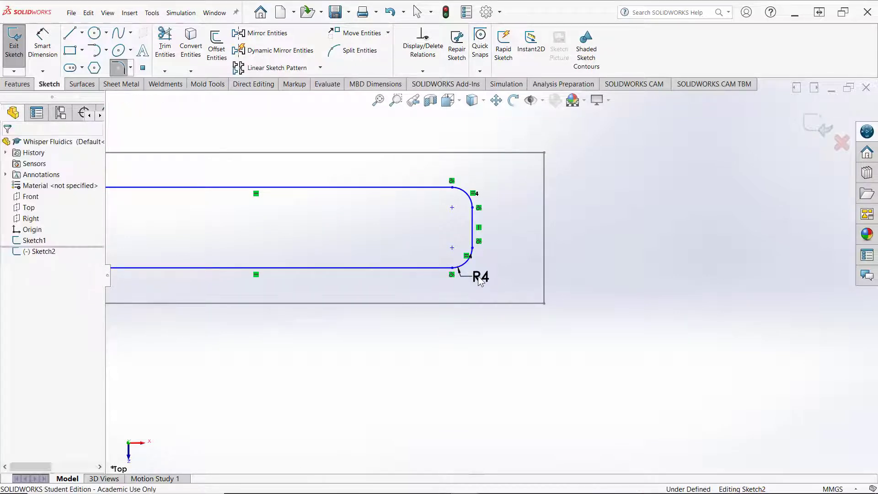
Set the display precision of the fillet radius dimension to one decimal place (.1).
click(479, 277)
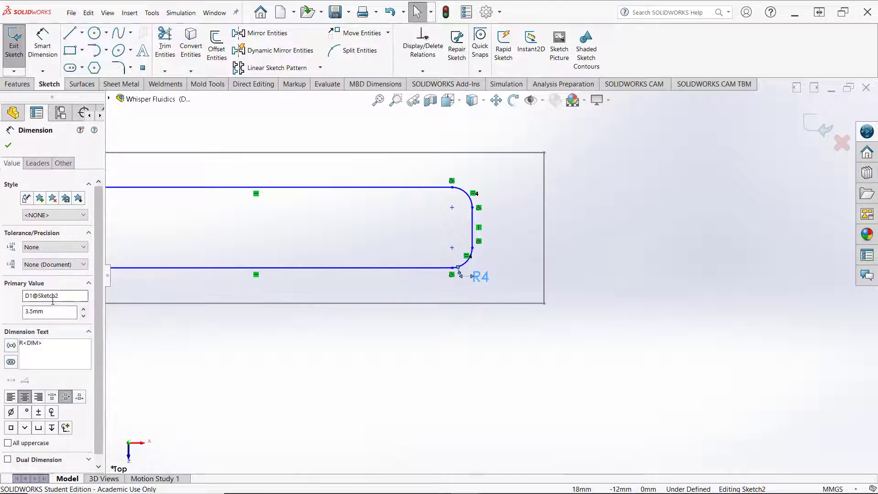
click(41, 248)
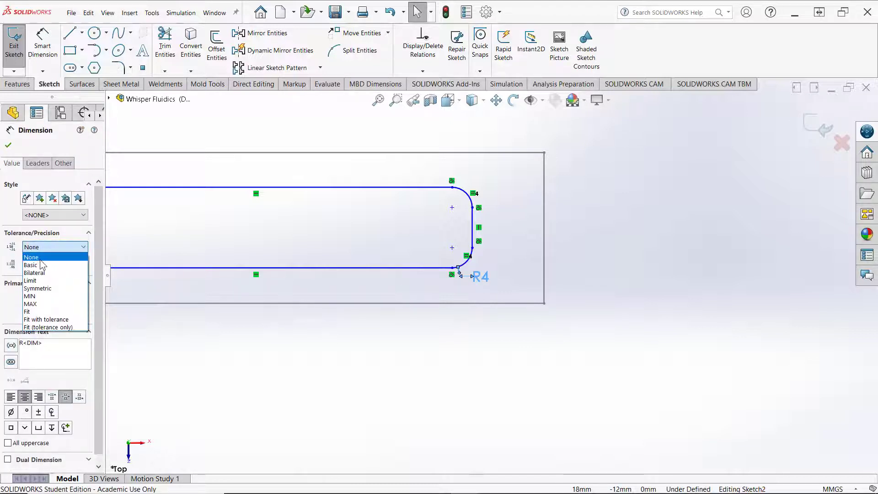
click(43, 248)
click(48, 265)
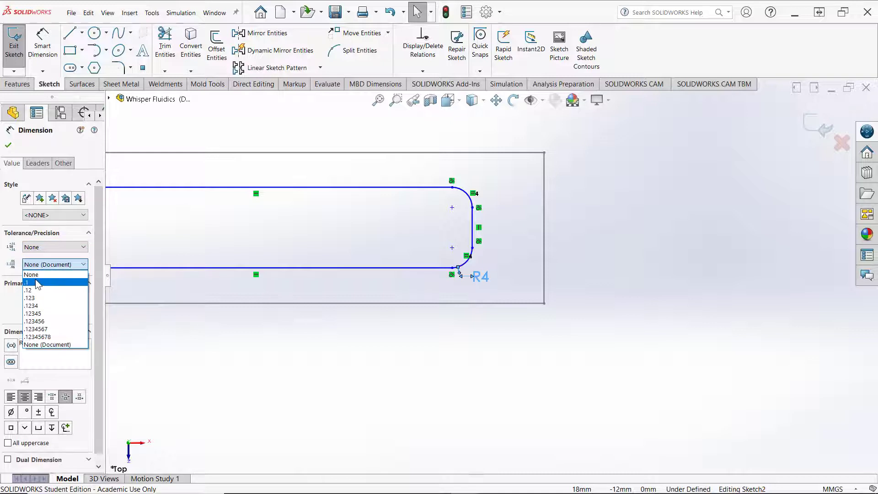
click(35, 279)
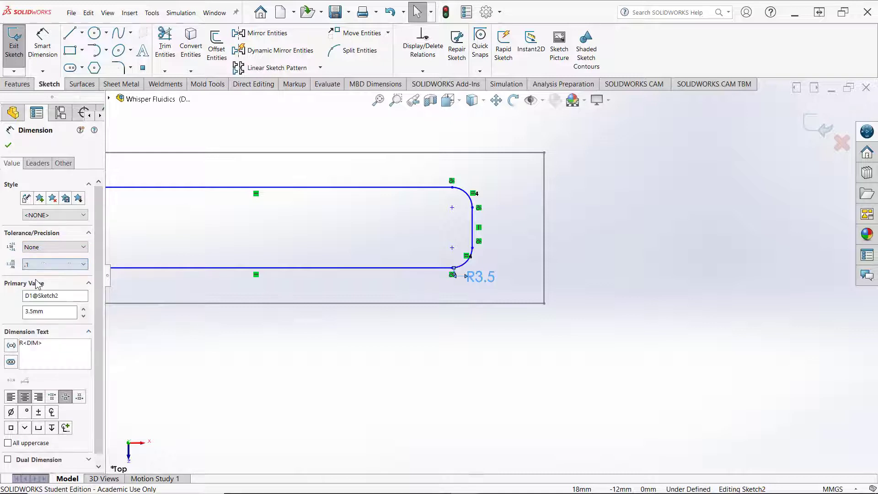
click(9, 147)
Convert the inner outline's vertical line nearest the origin to construction geometry.
scroll(494, 329, down, 2)
scroll(297, 249, up, 3)
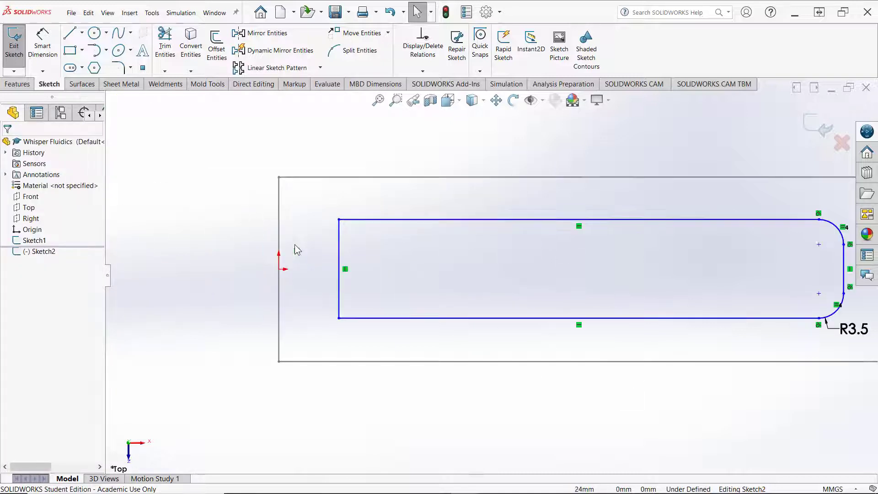
click(338, 282)
click(378, 249)
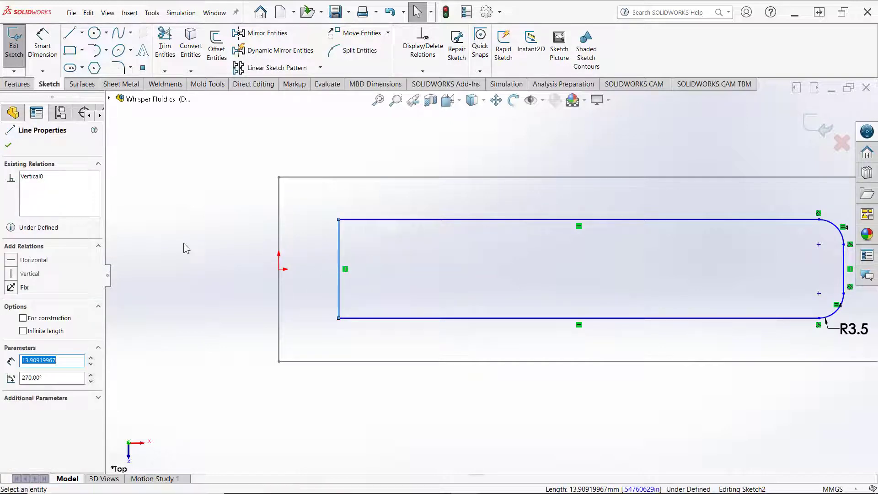
click(186, 248)
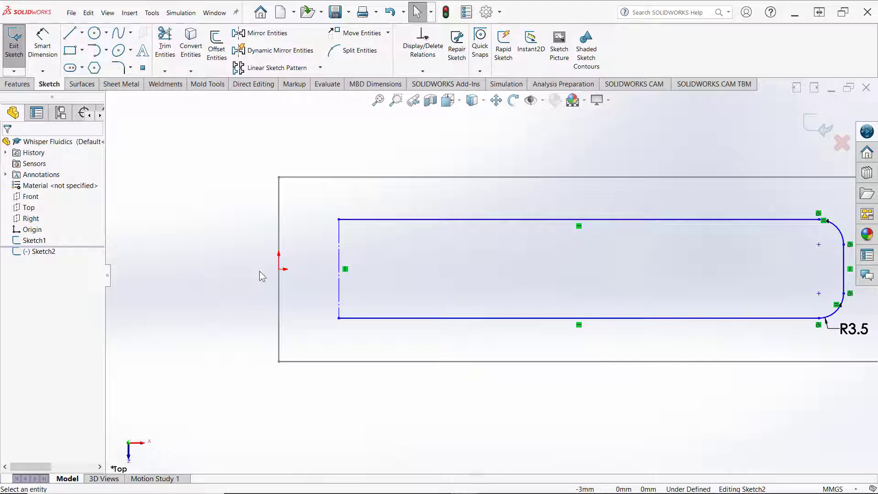
Add a Midpoint relation between the vertical construction line and the origin.
click(279, 269)
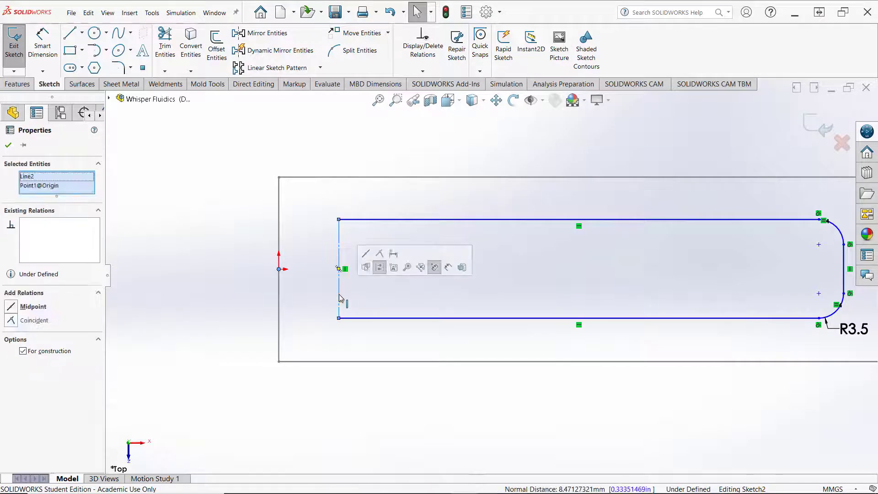
click(366, 266)
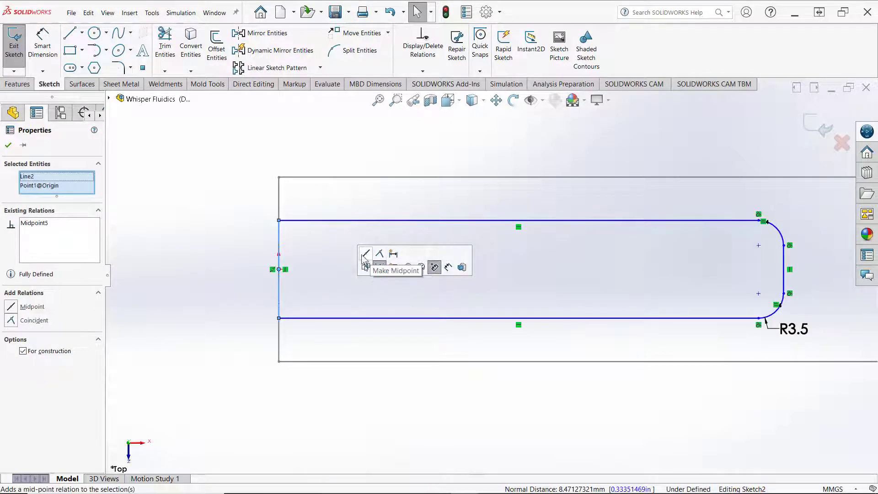
click(239, 250)
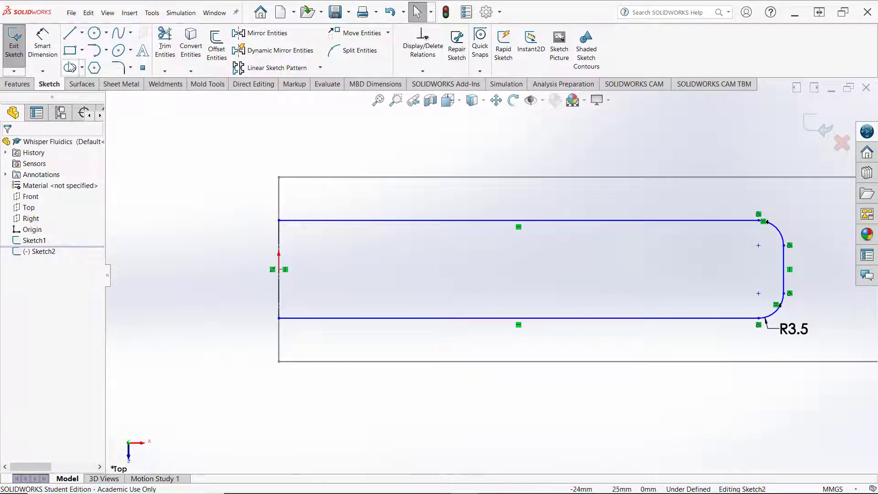
Dimension the distance between the inner outline's two long horizontal lines as 14 mm.
click(43, 45)
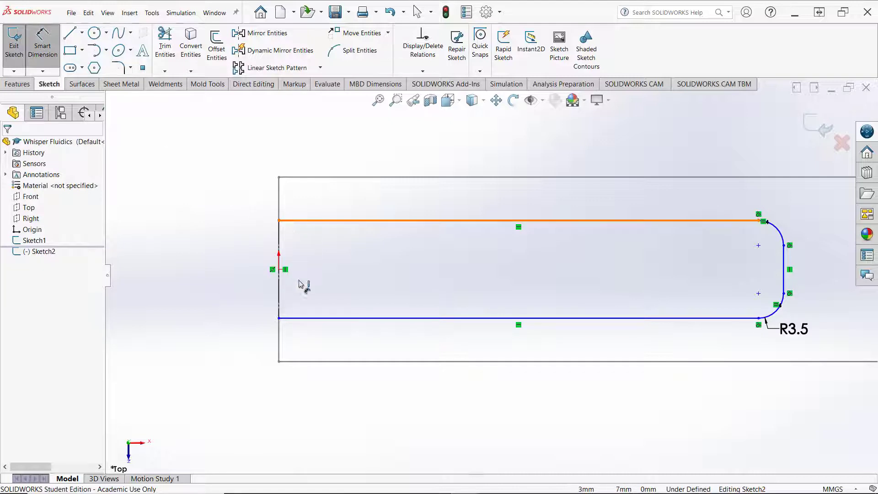
click(302, 220)
click(304, 317)
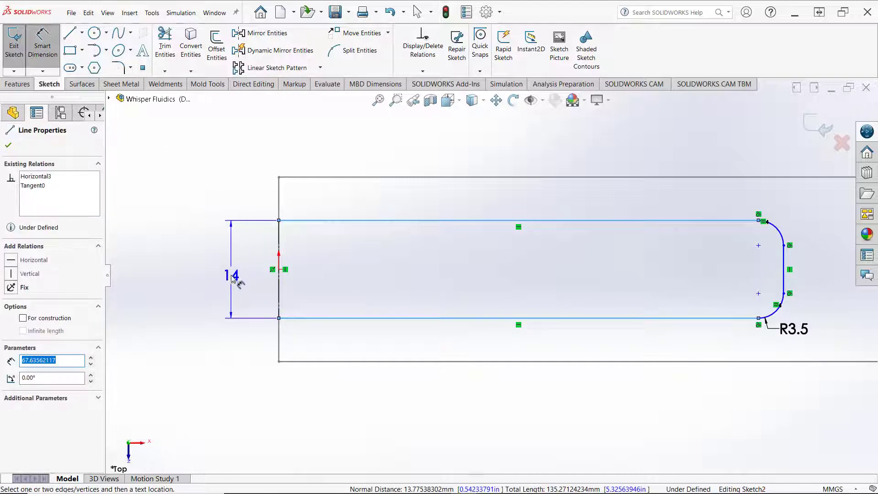
click(234, 293)
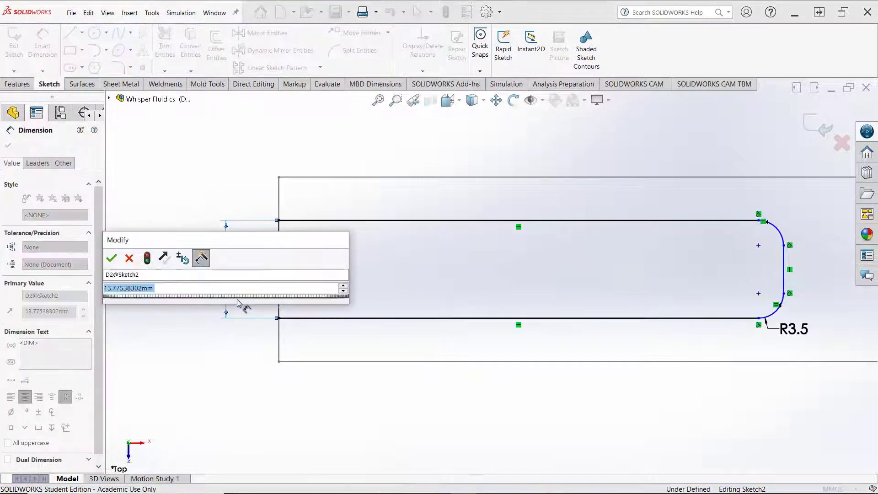
text(14)
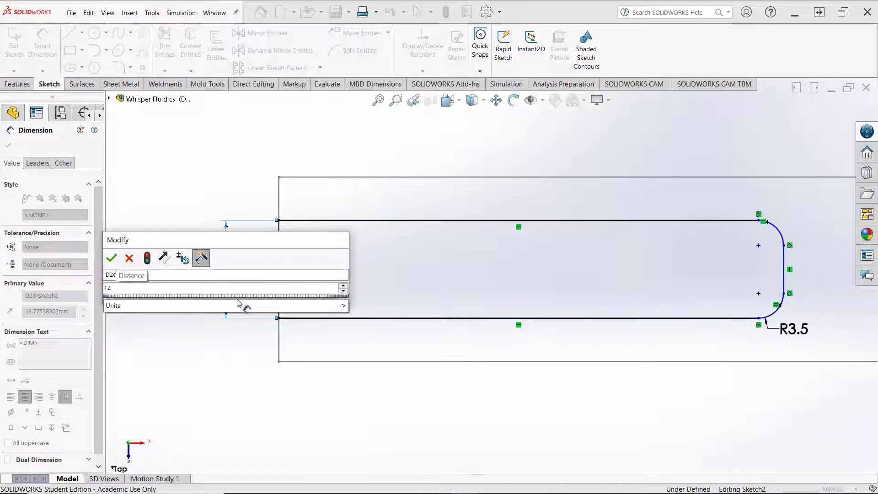
key(Return)
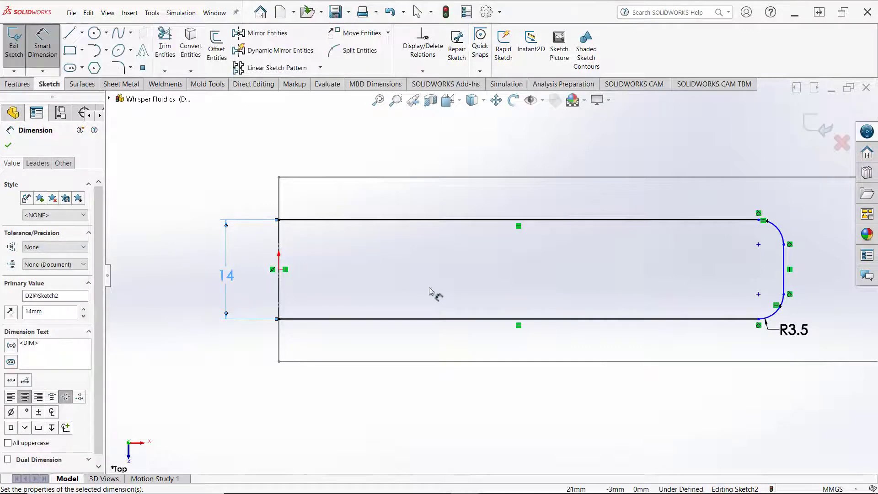
Dimension the inner outline's lower horizontal line to a length of 84 mm.
scroll(391, 264, up, 1)
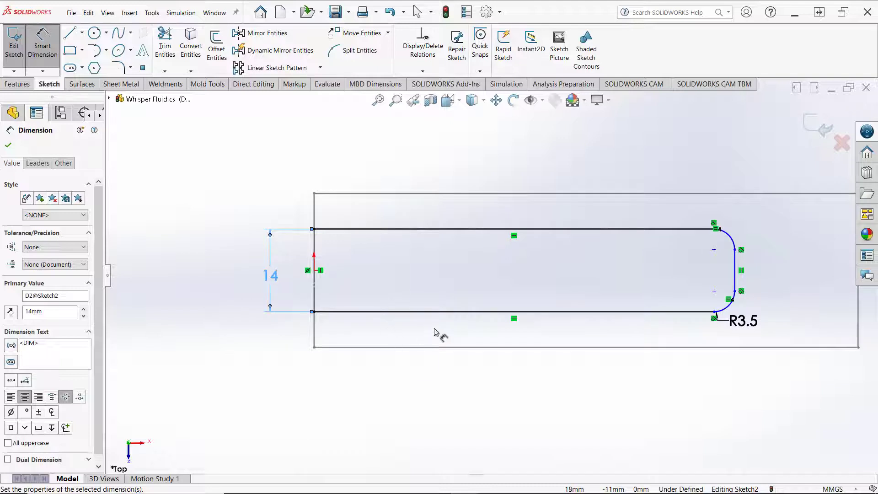
scroll(456, 316, up, 1)
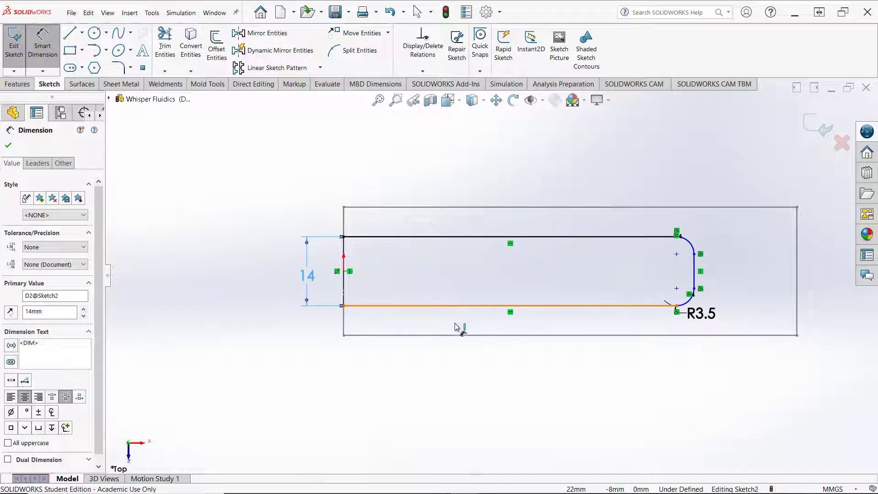
click(456, 305)
click(476, 381)
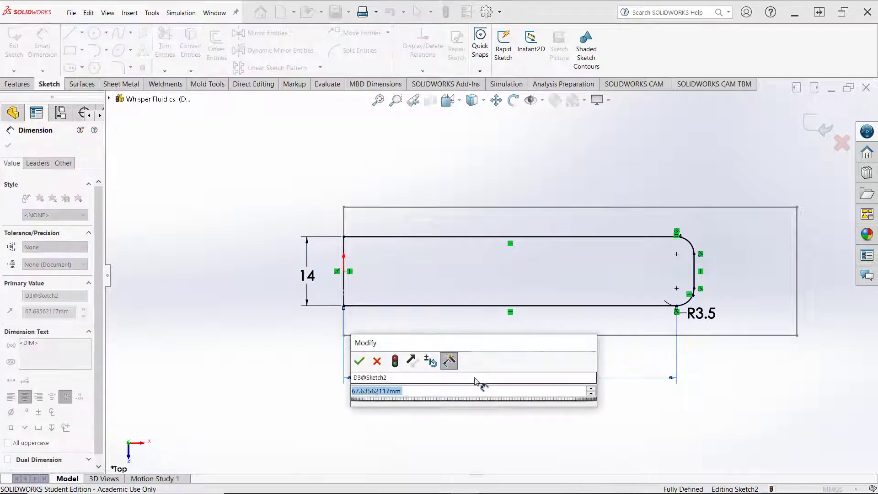
text(84)
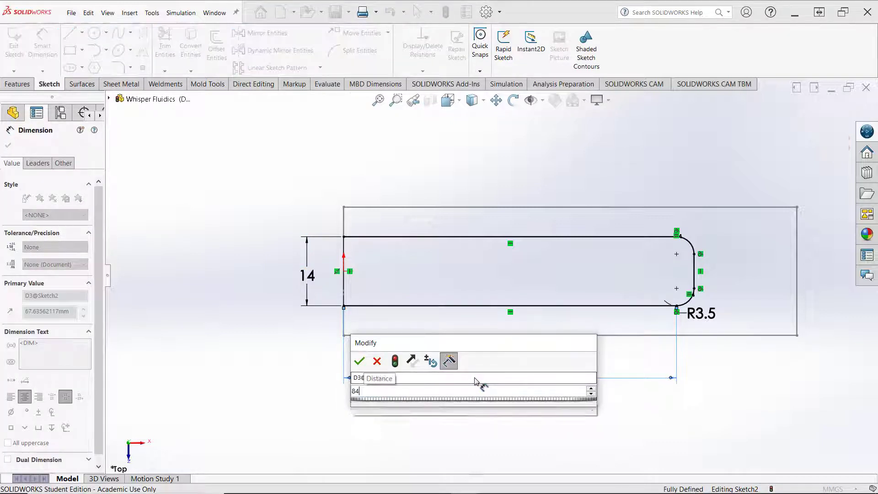
key(Return)
scroll(436, 344, up, 2)
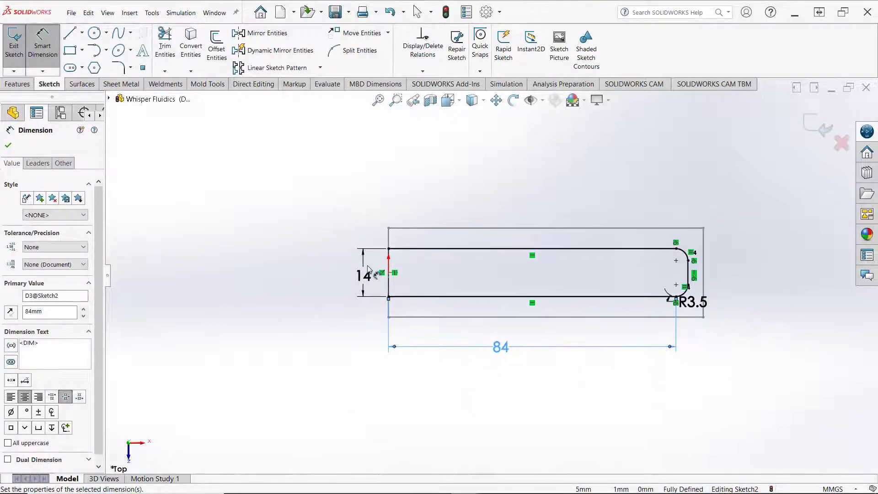
Draw a horizontal centerline about 73 mm long from the origin through the middle of the inner outline.
scroll(596, 310, down, 4)
scroll(595, 310, up, 1)
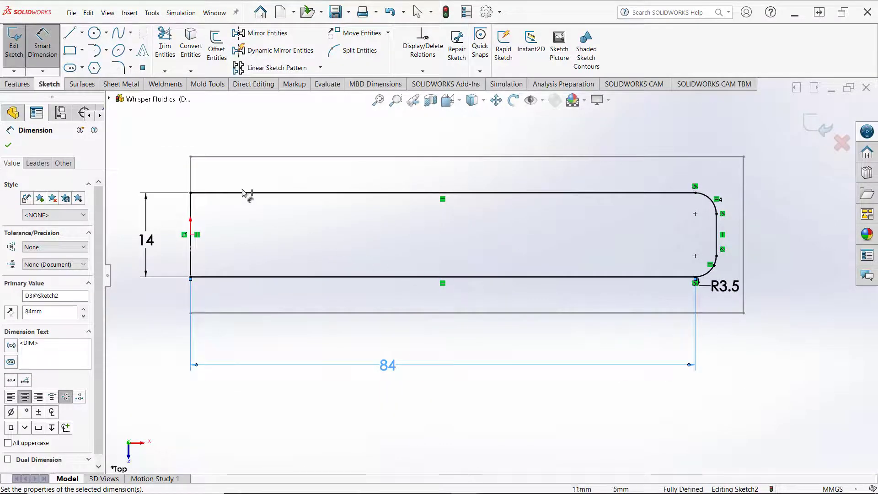
click(82, 35)
click(77, 59)
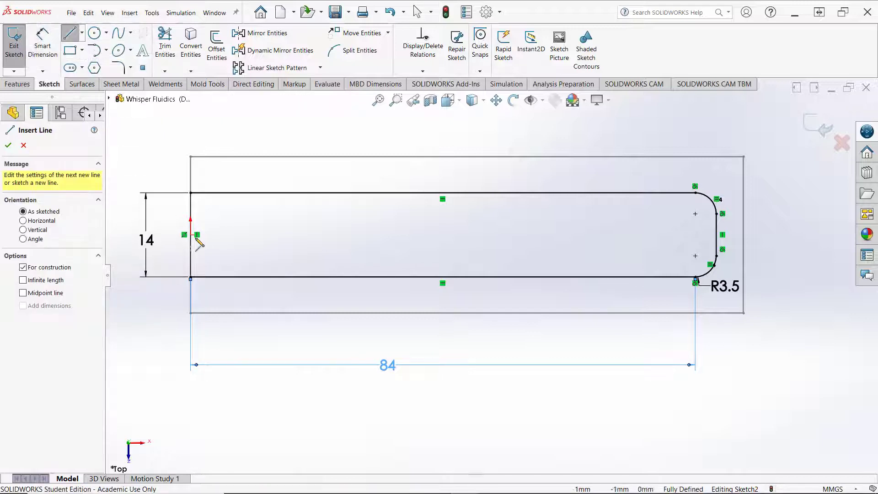
click(191, 235)
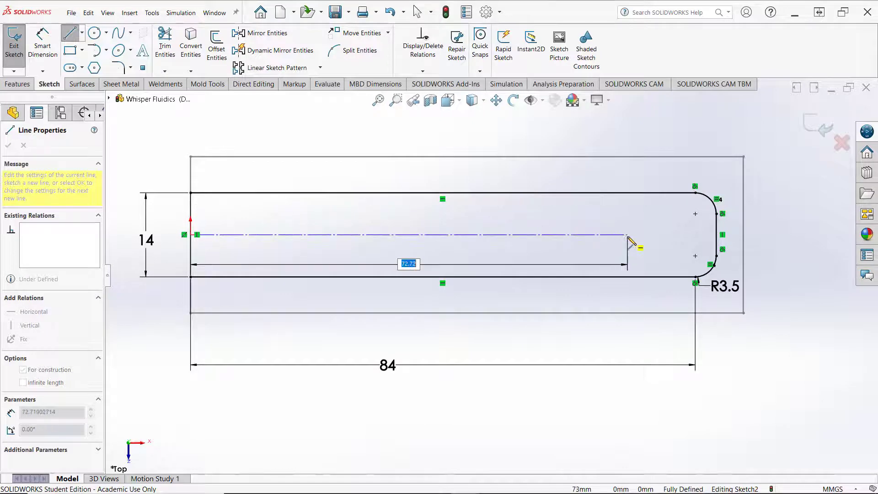
click(627, 234)
right_click(629, 237)
click(652, 245)
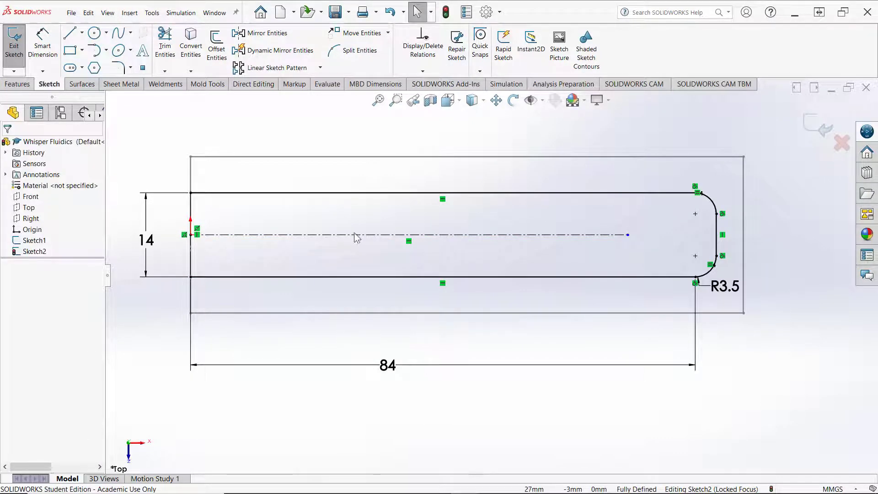
Dimension the centerline's free endpoint 85 mm from the vertical construction line at the origin.
click(43, 46)
click(190, 205)
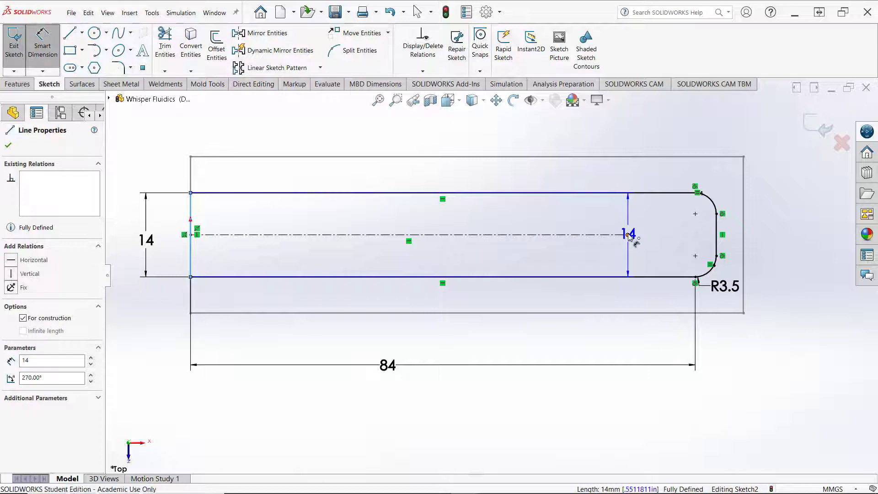
click(628, 234)
click(425, 344)
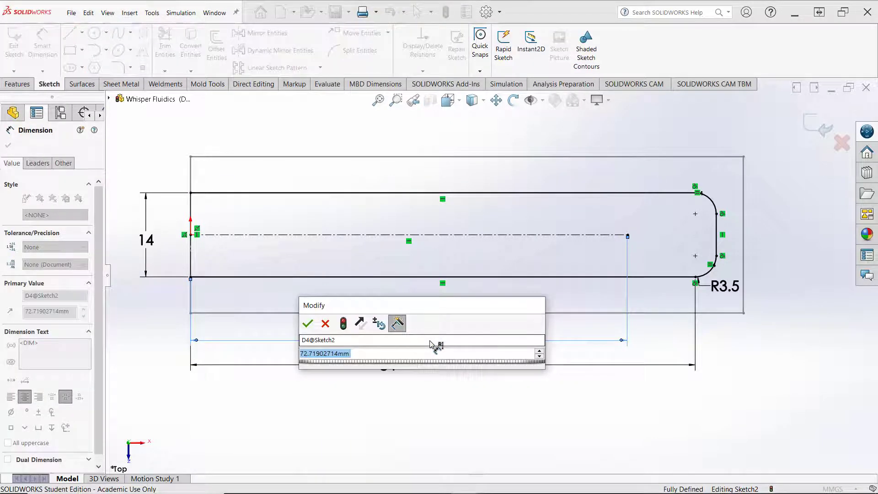
text(85)
key(Return)
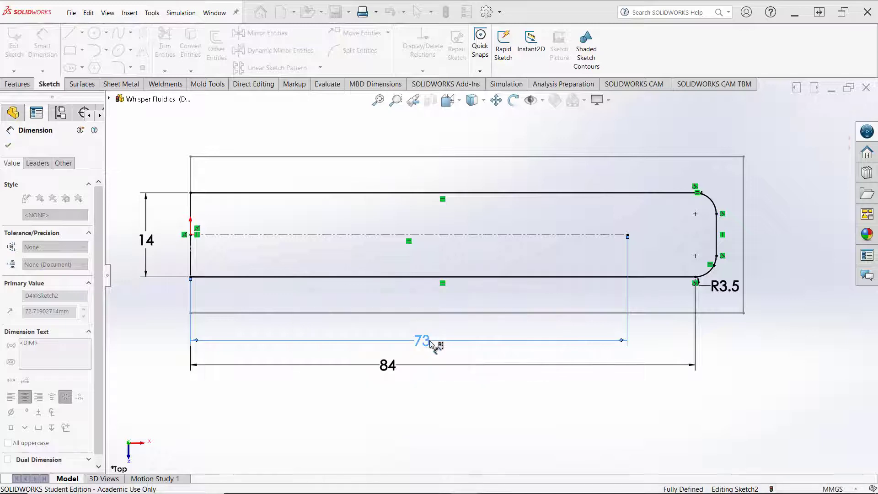
click(396, 394)
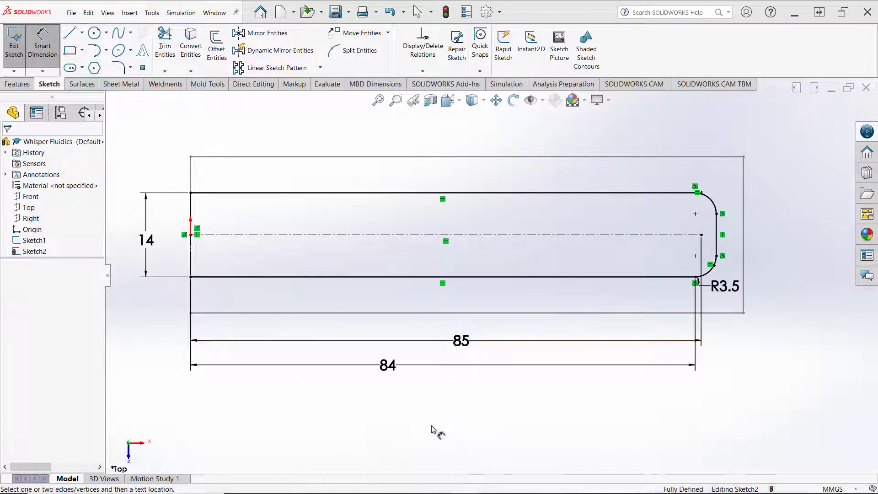
Rearrange the 84, 85 and R3.5 dimensions so they sit clear of each other outside the base rectangle.
key(Escape)
drag(391, 368, 430, 381)
drag(471, 330, 466, 361)
drag(740, 304, 777, 339)
click(801, 305)
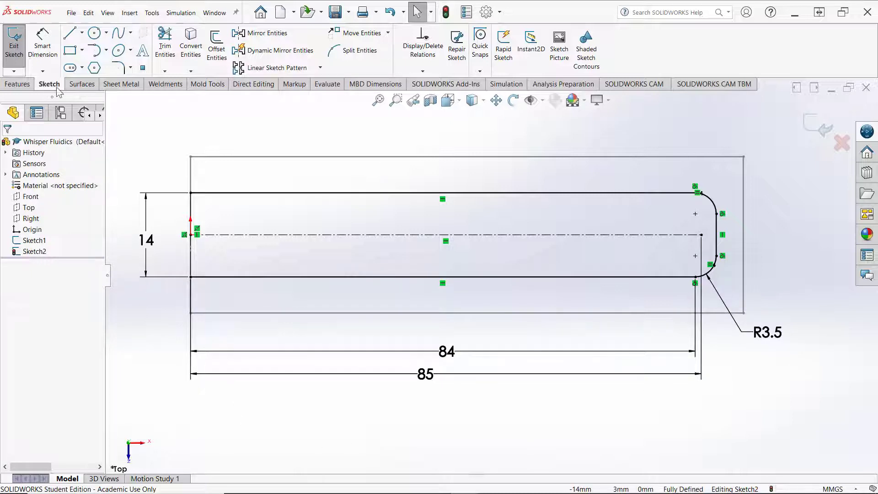
Draw a solid horizontal line about 80 mm long on the centerline, ending at the centerline's far endpoint.
click(70, 33)
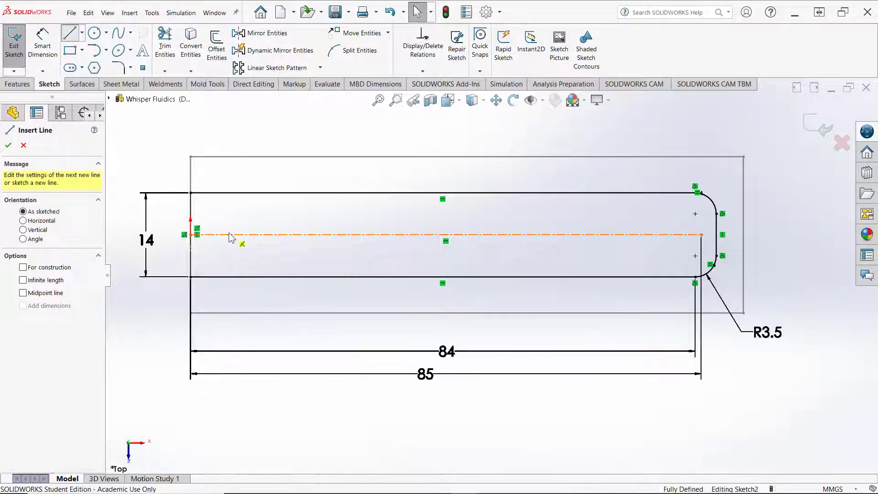
click(222, 235)
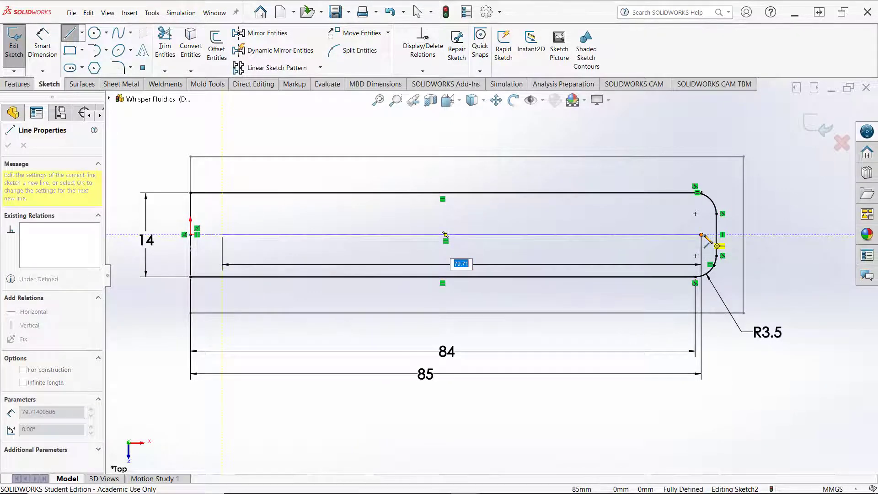
click(702, 235)
right_click(411, 469)
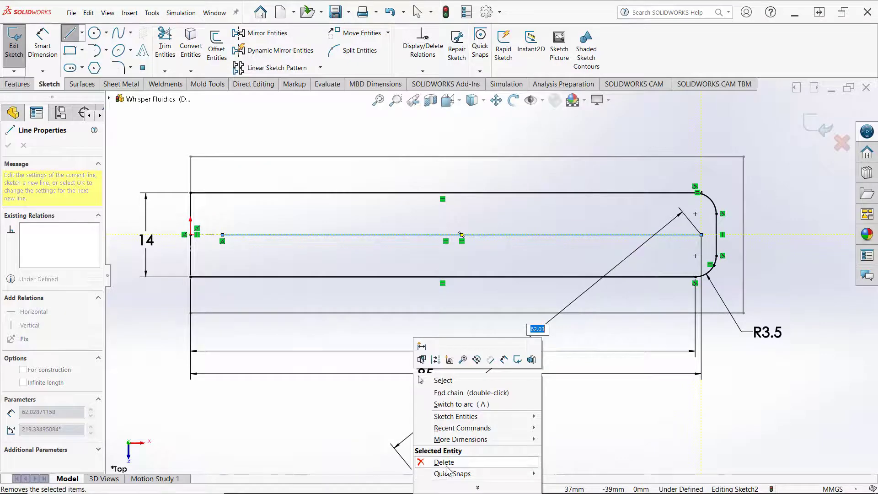
click(442, 381)
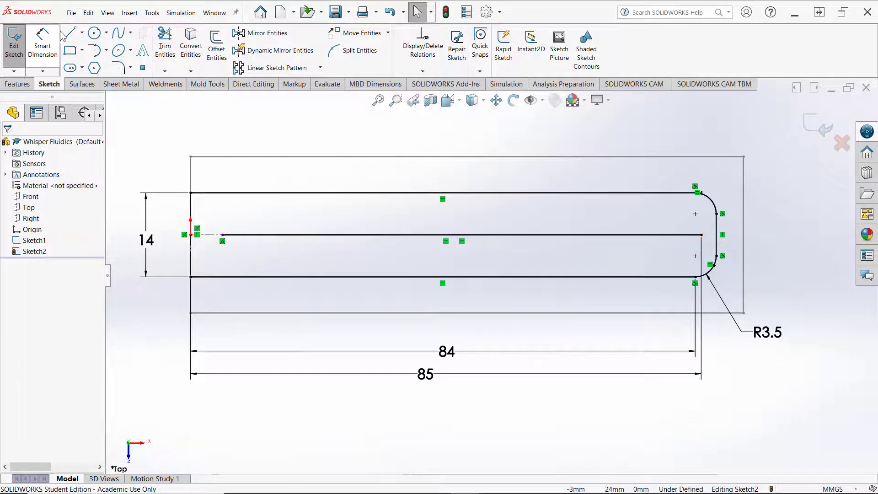
Dimension the solid middle line's start point 5 mm from the vertical construction line at the origin.
click(42, 46)
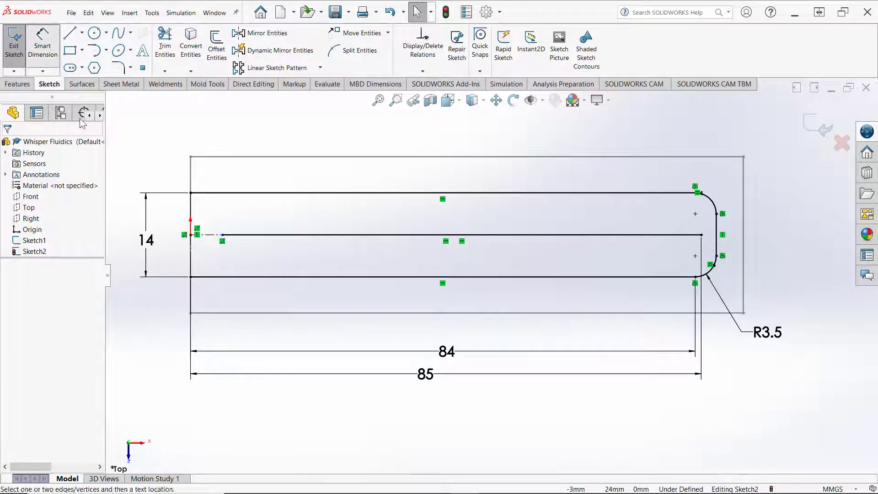
click(192, 270)
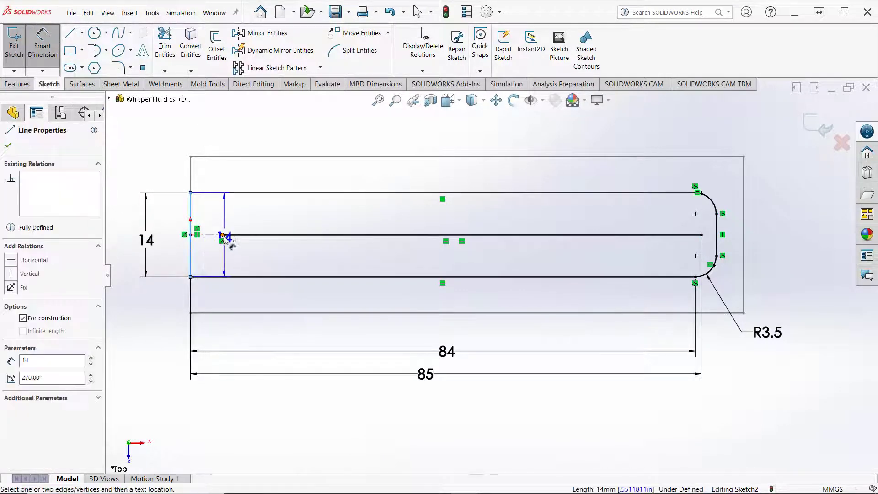
click(222, 235)
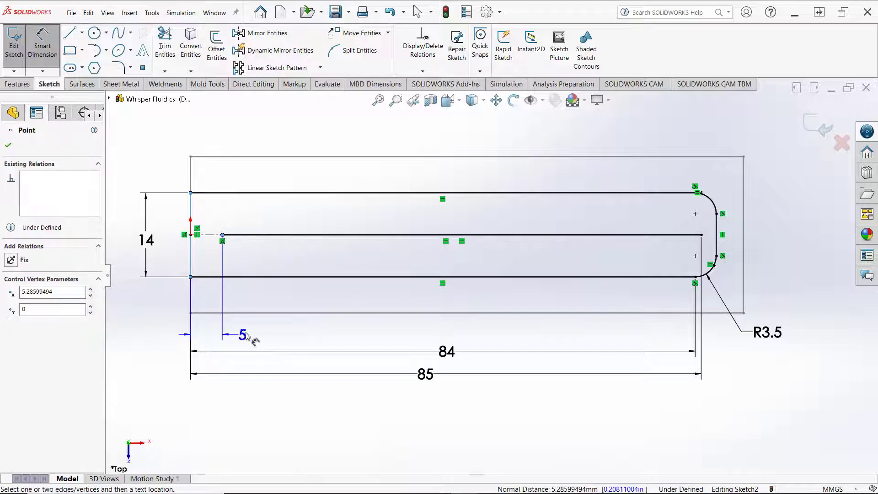
click(247, 334)
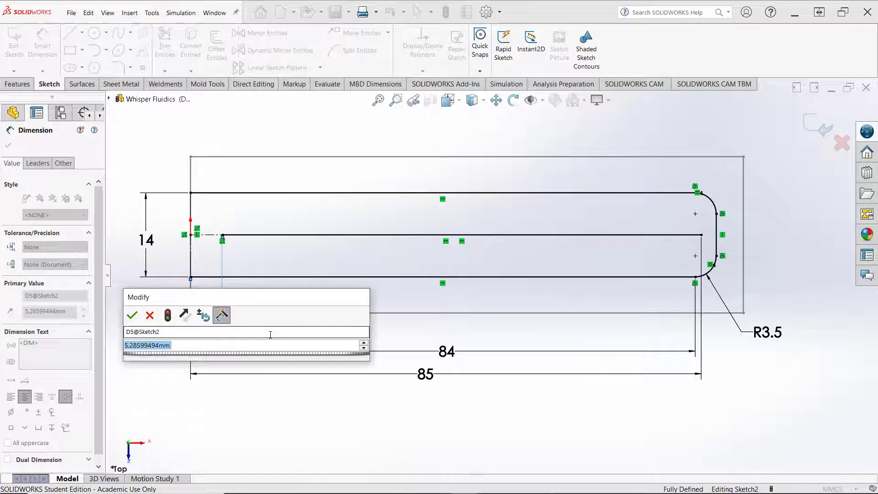
text(5)
key(Return)
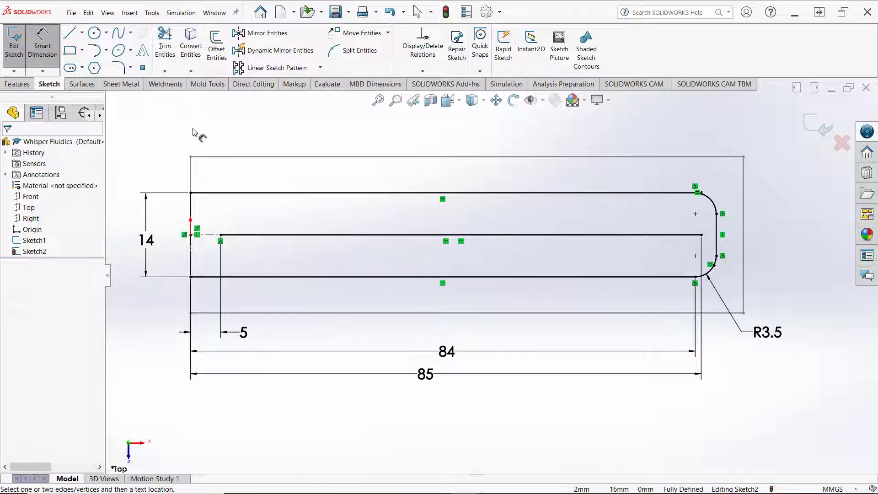
Draw circles centered on the middle line's two ends, about 6.2 mm diameter at its start and about 9.2 mm at its far end.
click(94, 33)
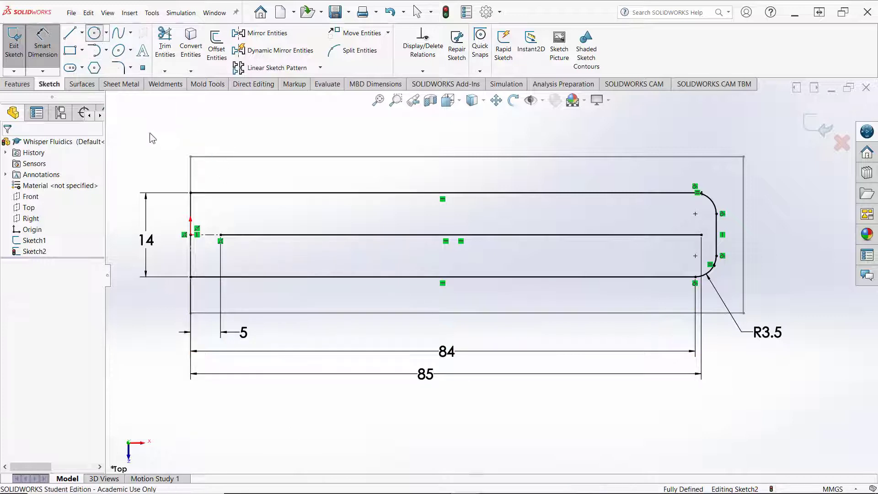
click(221, 235)
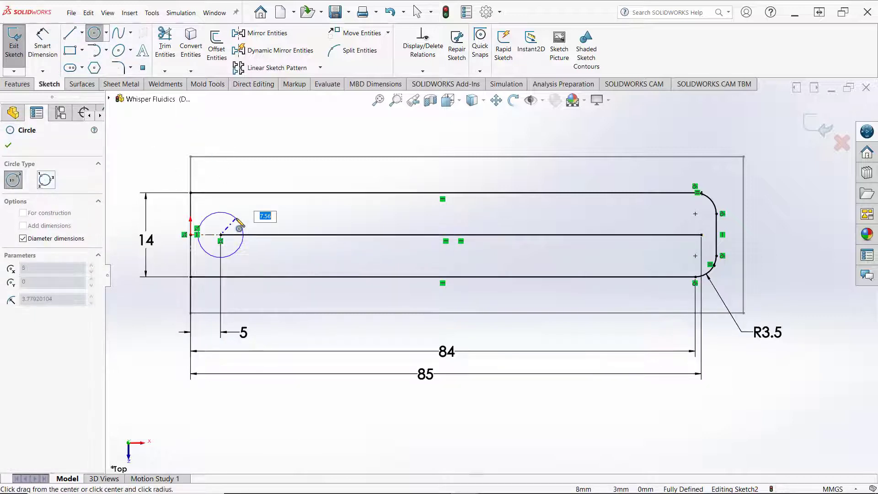
click(236, 224)
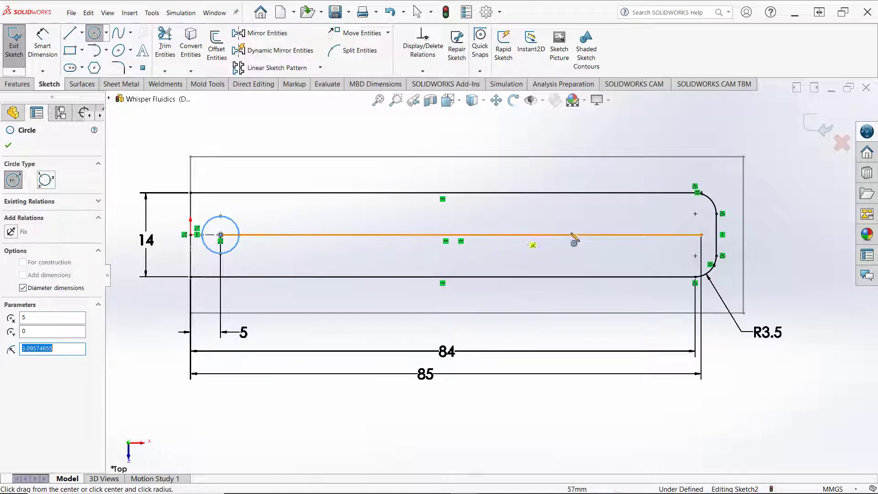
click(702, 235)
click(680, 223)
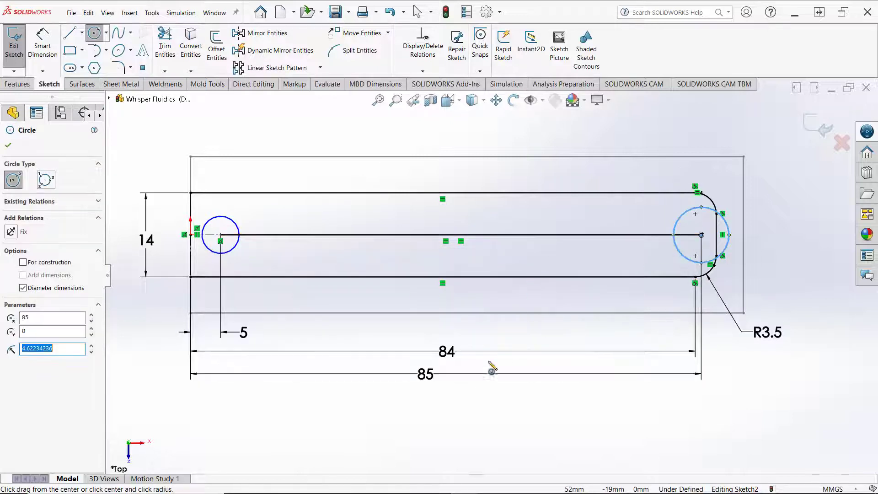
Dimension the circle at the middle line's far end to a 9.5 mm diameter.
right_drag(753, 446, 779, 372)
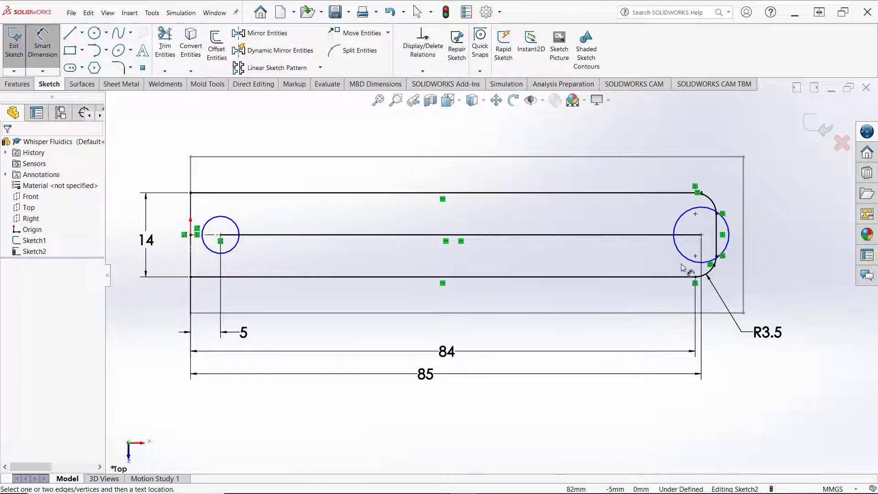
click(681, 216)
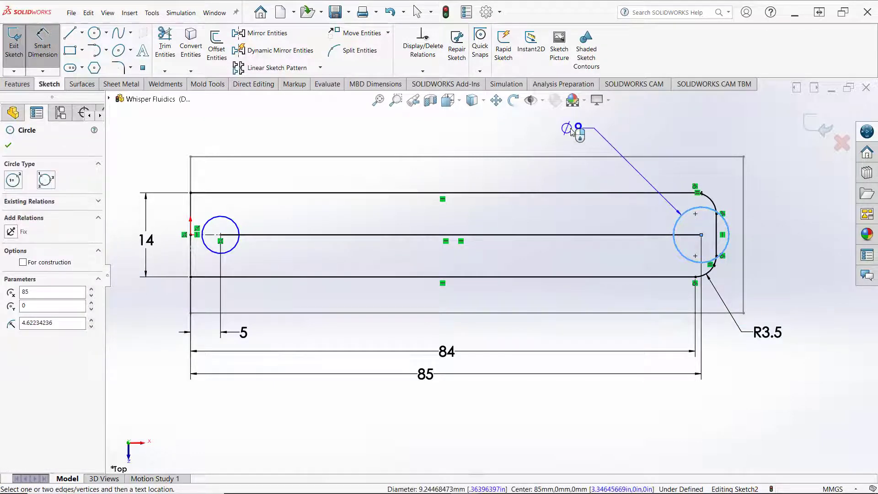
click(572, 130)
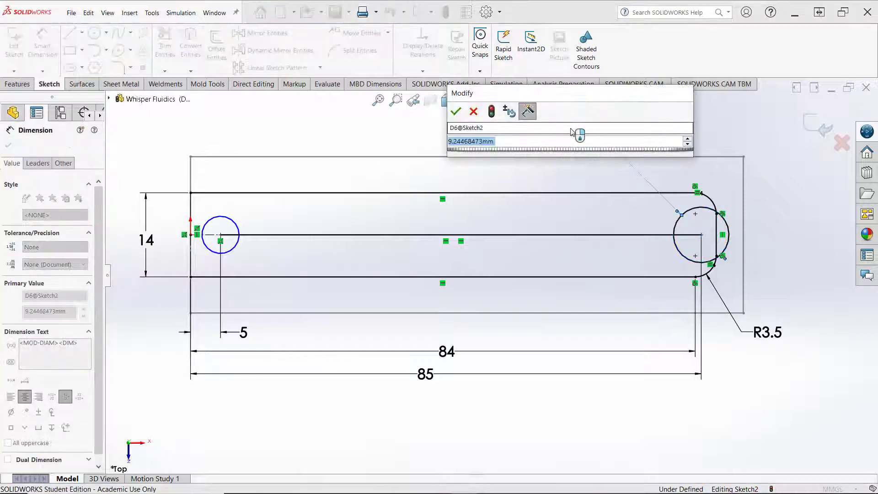
text(9.5)
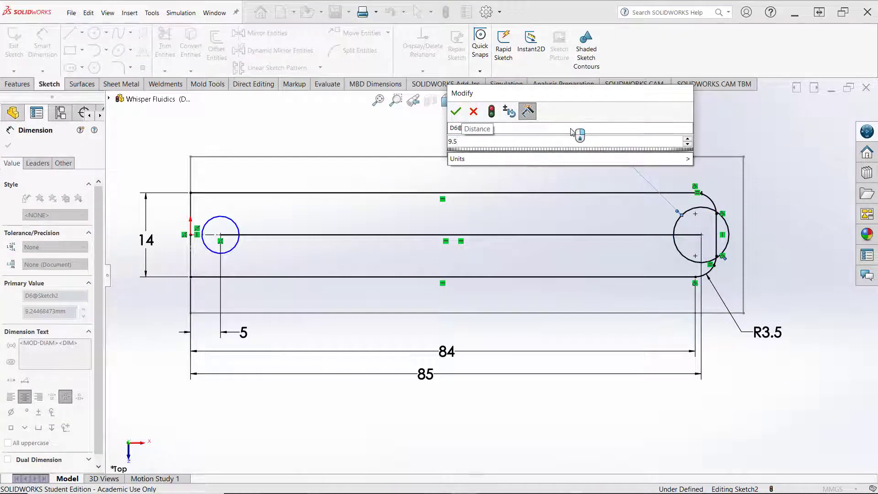
key(Return)
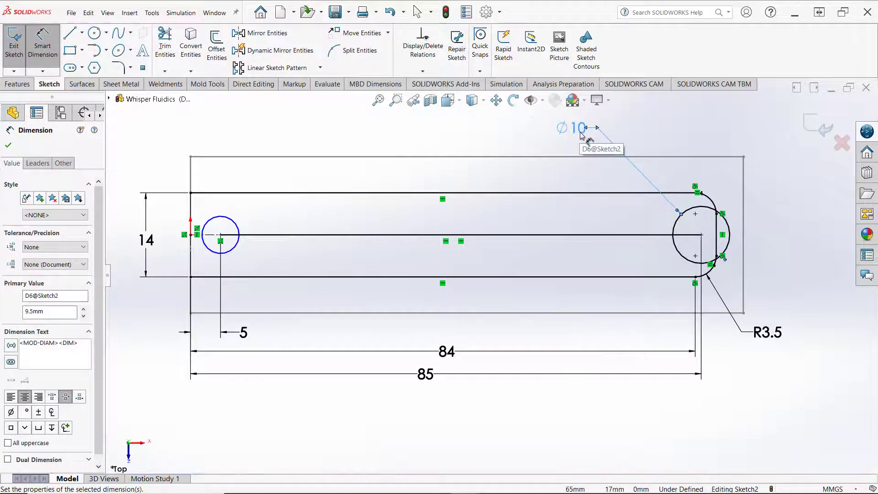
Set the far circle's diameter dimension to display with one decimal place (.1).
click(51, 265)
click(34, 284)
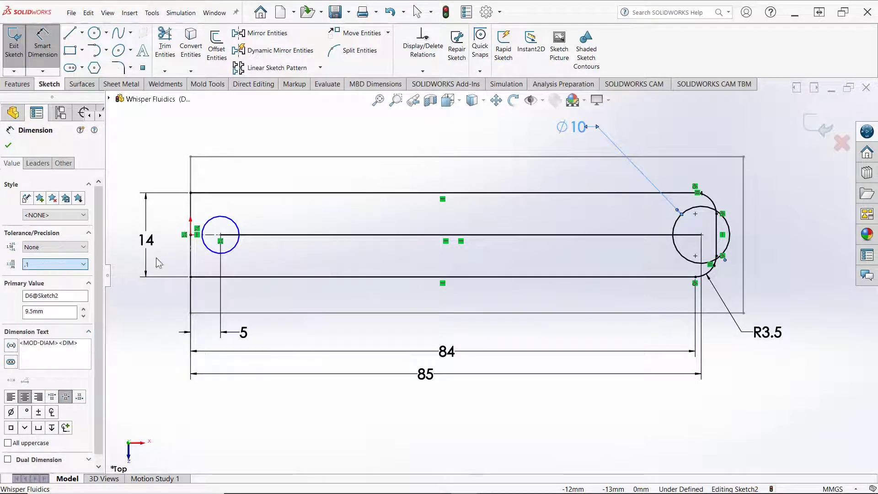
click(8, 147)
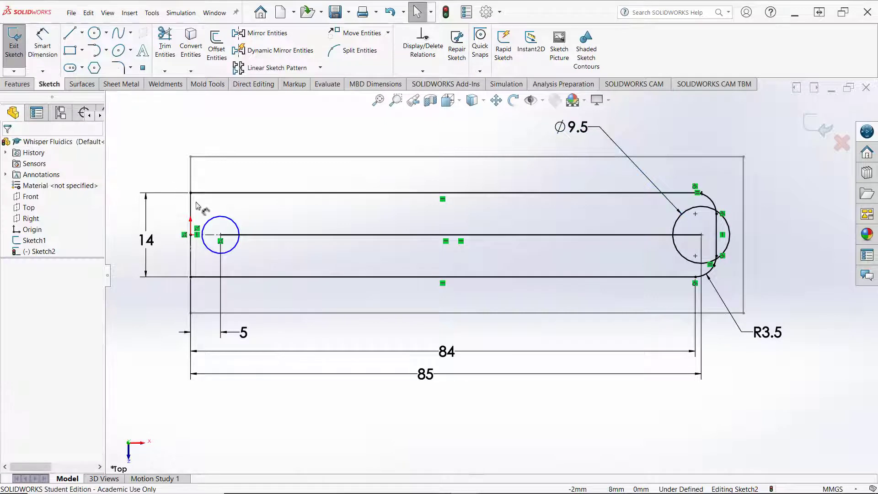
Dimension the circle at the middle line's start to a 4 mm diameter.
key(d)
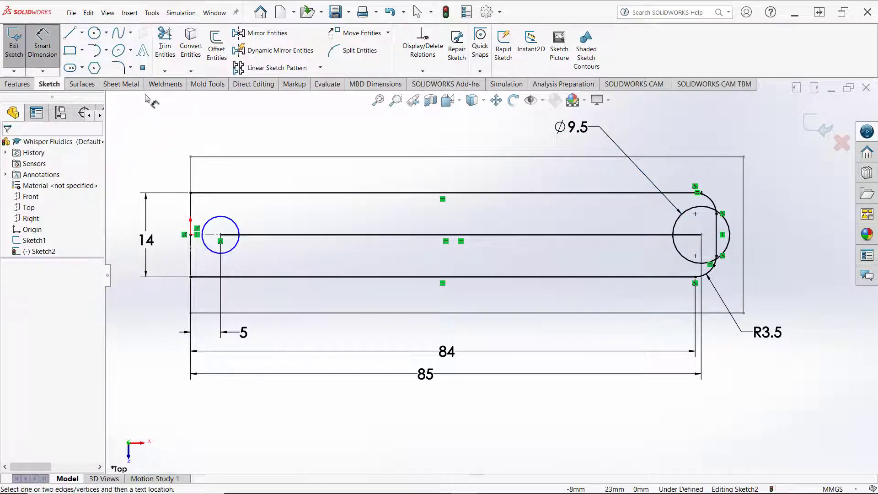
click(236, 225)
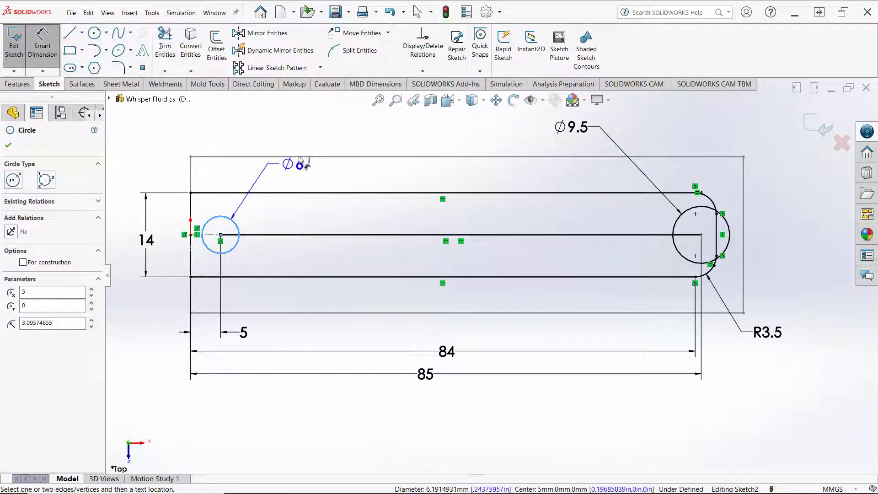
click(318, 141)
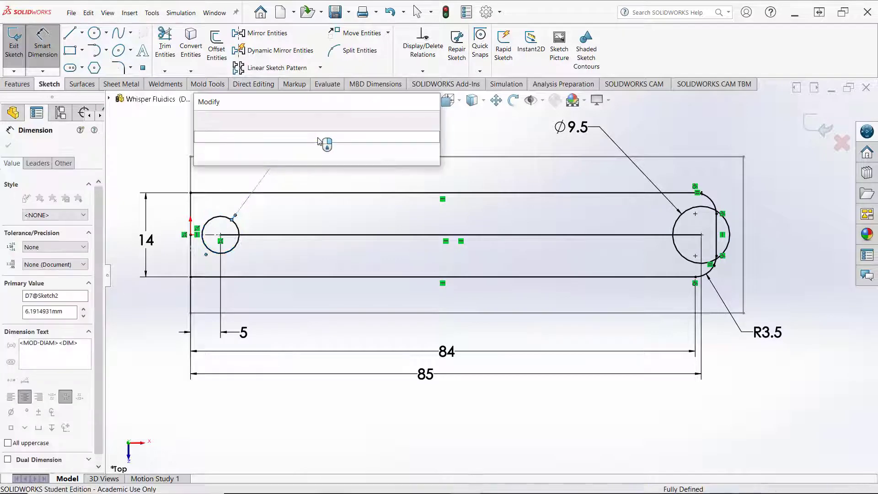
text(4)
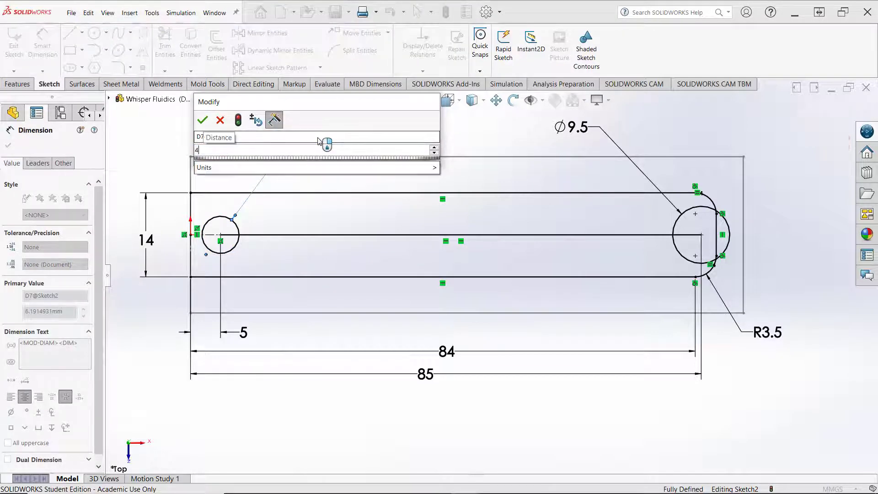
key(Return)
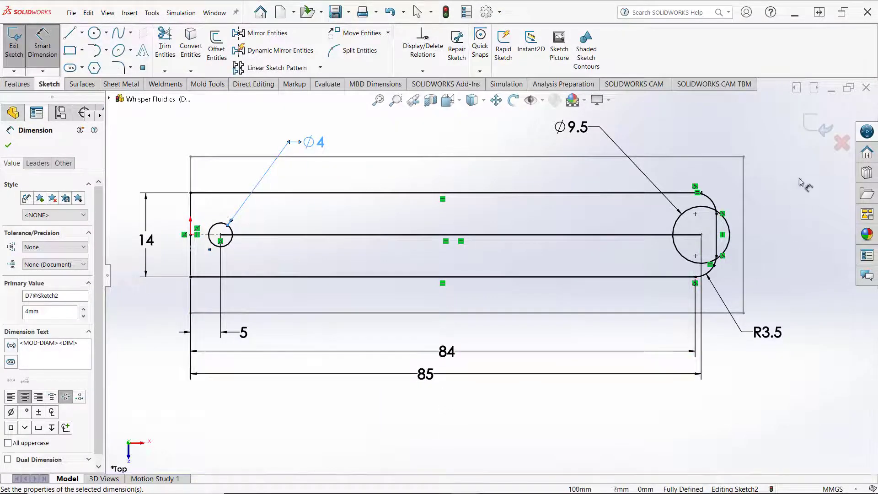
Finish the channel sketch and save the part.
click(818, 129)
click(664, 356)
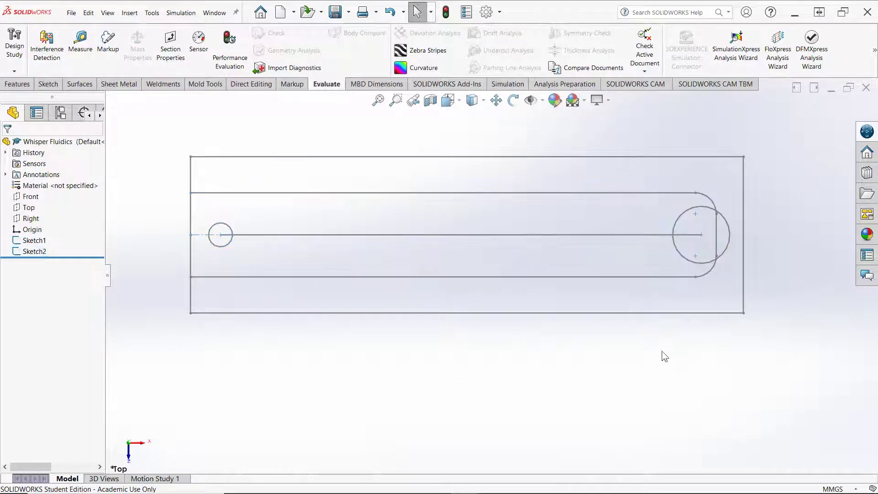
scroll(443, 430, down, 4)
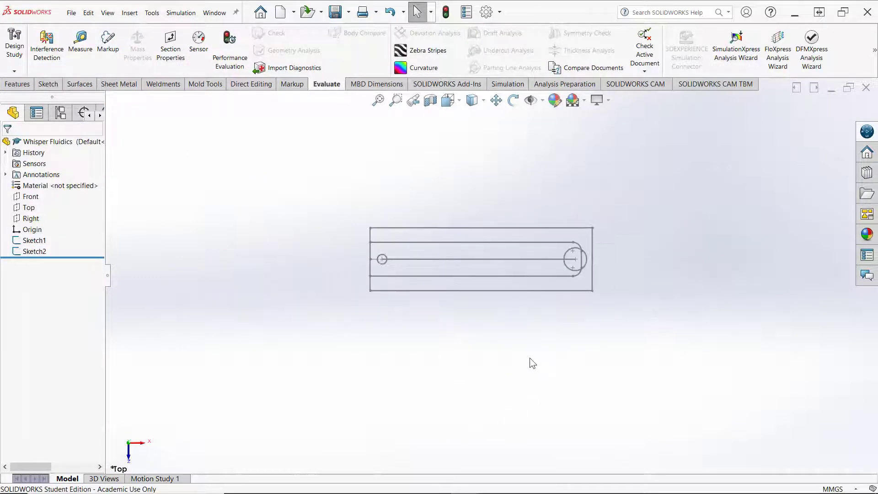
scroll(529, 357, up, 2)
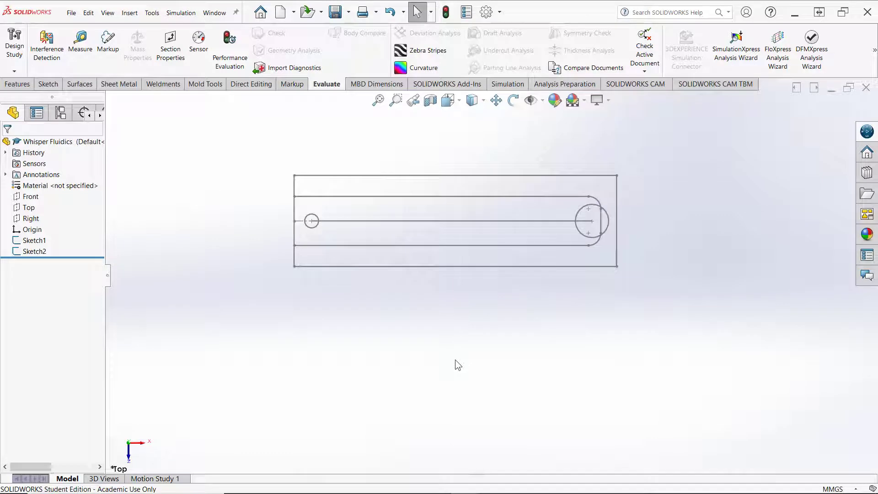
mouse_move(419, 360)
middle_down()
mouse_move(478, 382)
mouse_move(284, 200)
mouse_move(266, 75)
mouse_move(320, 19)
middle_up()
click(335, 13)
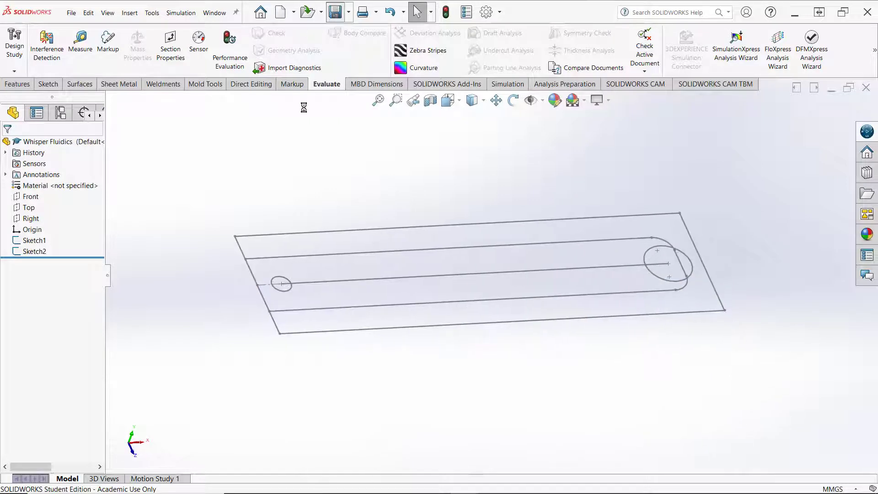
Roll the feature history back to before Sketch2 and extrude the base rectangle sketch 4 mm downward as a blind boss.
middle_drag(286, 157, 271, 163)
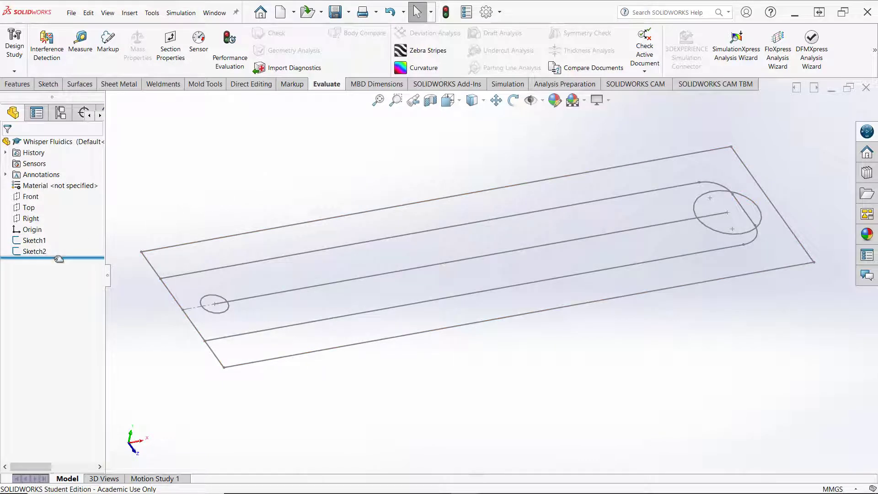
drag(59, 259, 63, 249)
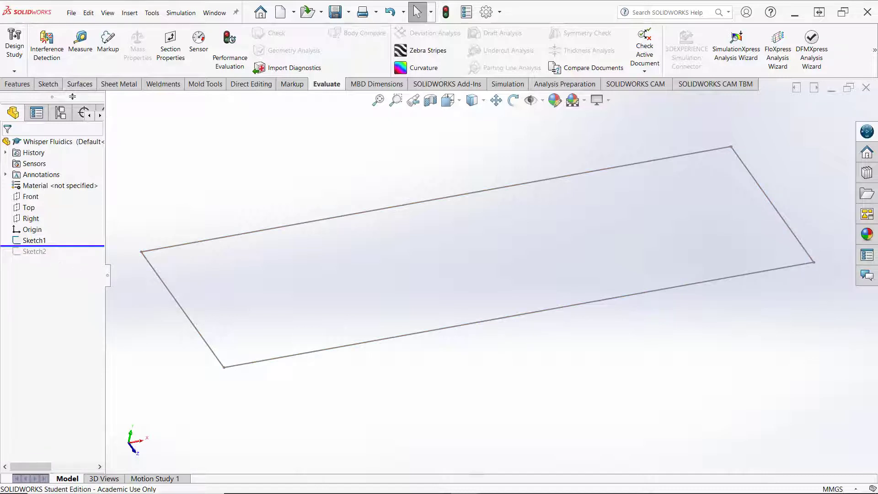
click(18, 83)
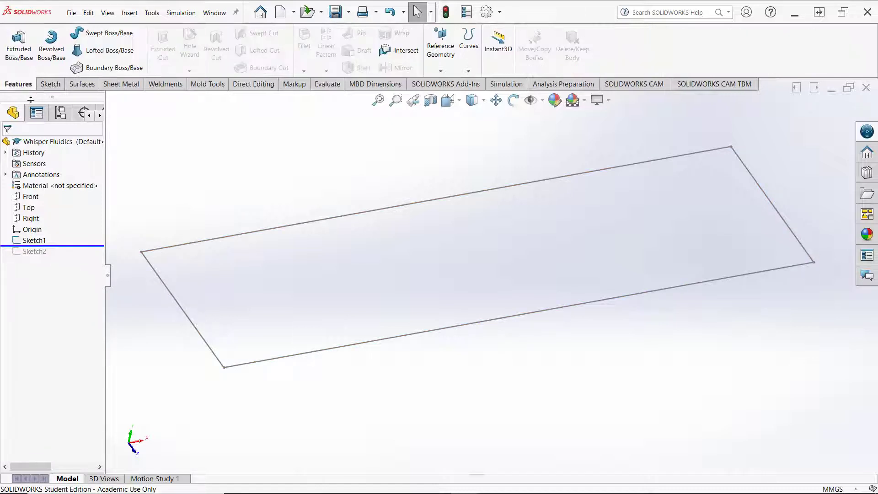
click(35, 240)
click(18, 46)
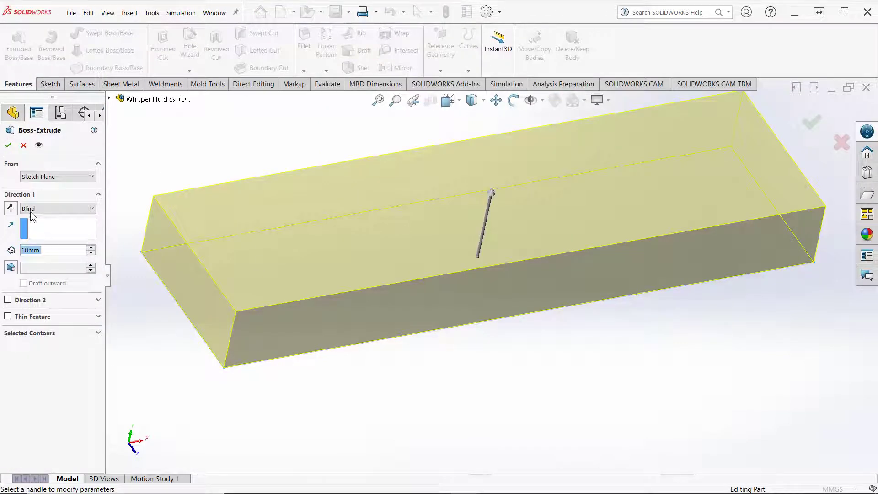
click(10, 211)
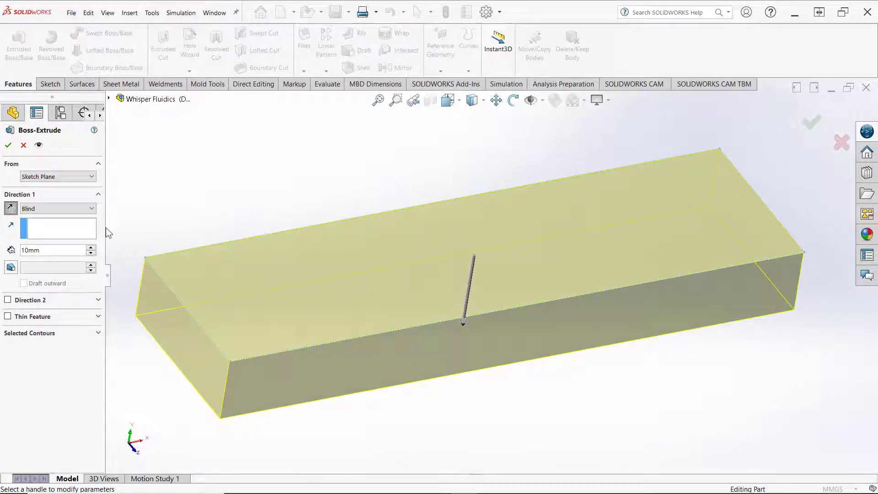
double_click(54, 250)
text(4)
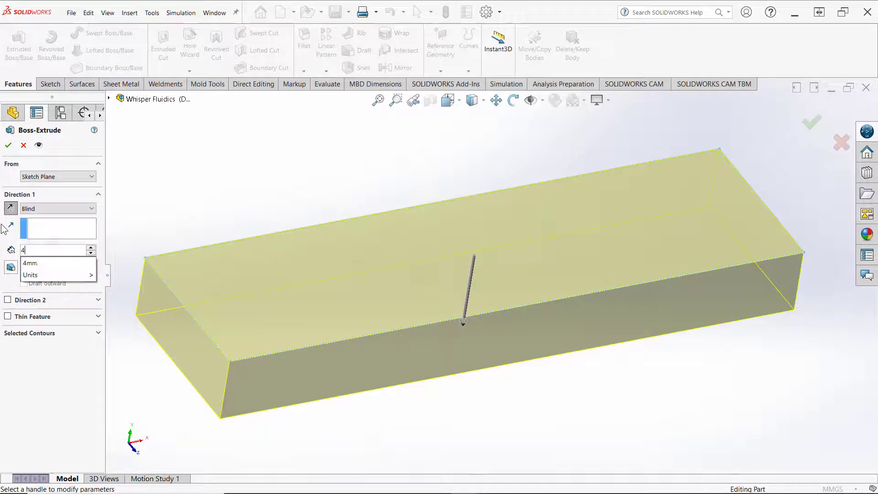
click(8, 145)
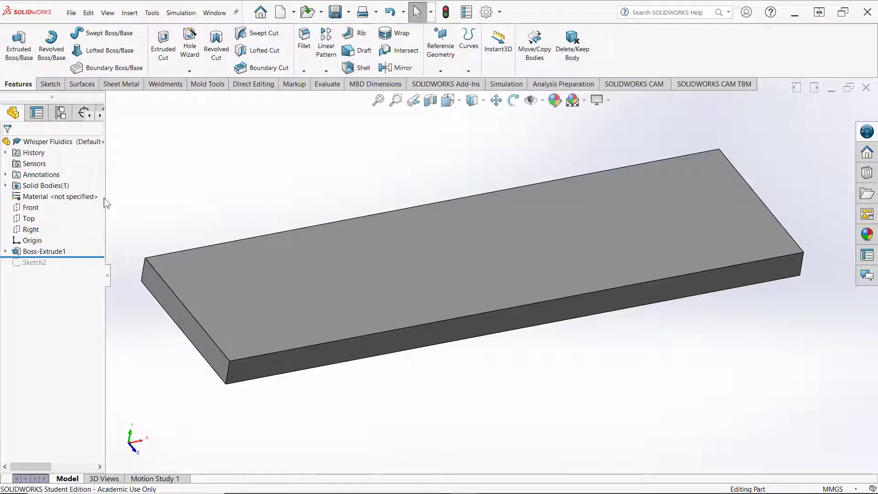
Expand the solid bodies list and the base extrusion, and make its Sketch1 visible.
click(6, 186)
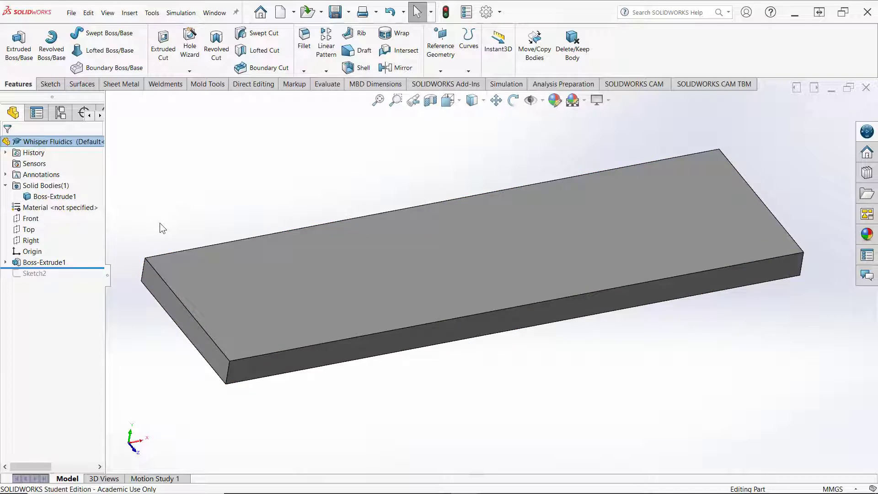
click(5, 263)
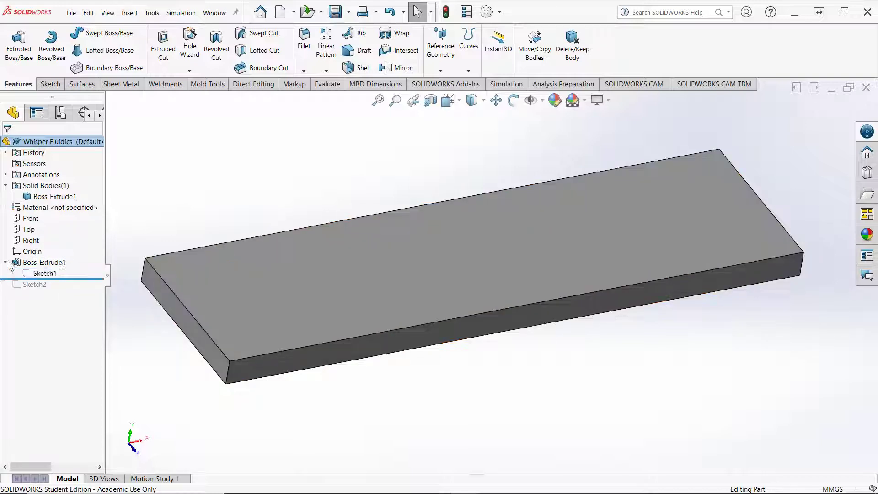
right_click(45, 274)
click(52, 261)
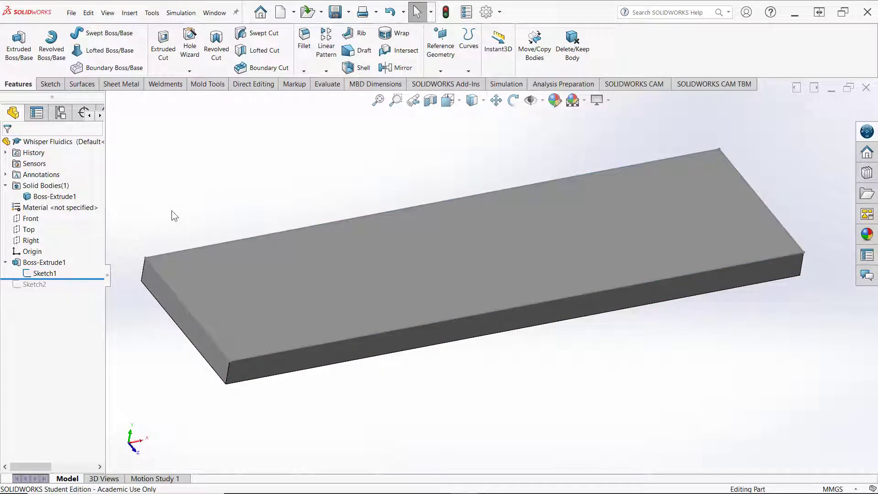
Extrude Sketch1 upward 0.8 mm as a separate body with merging turned off, and collapse the feature tree.
click(45, 273)
click(21, 59)
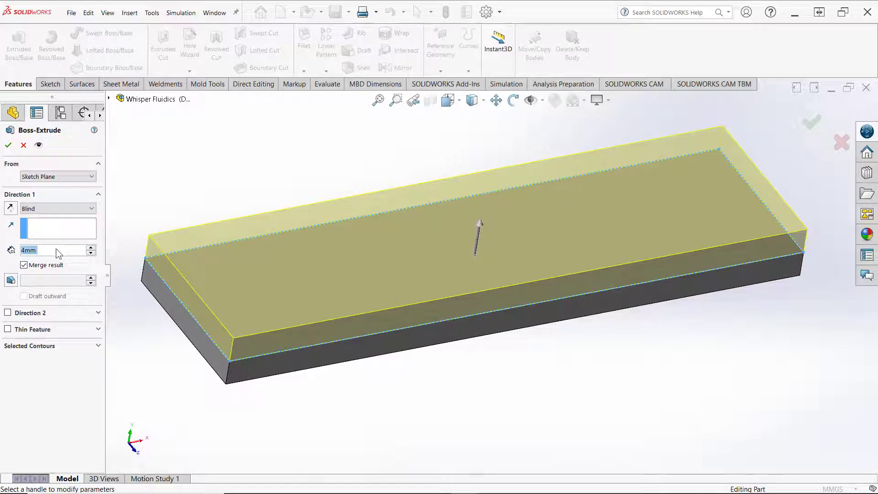
drag(59, 250, 0, 237)
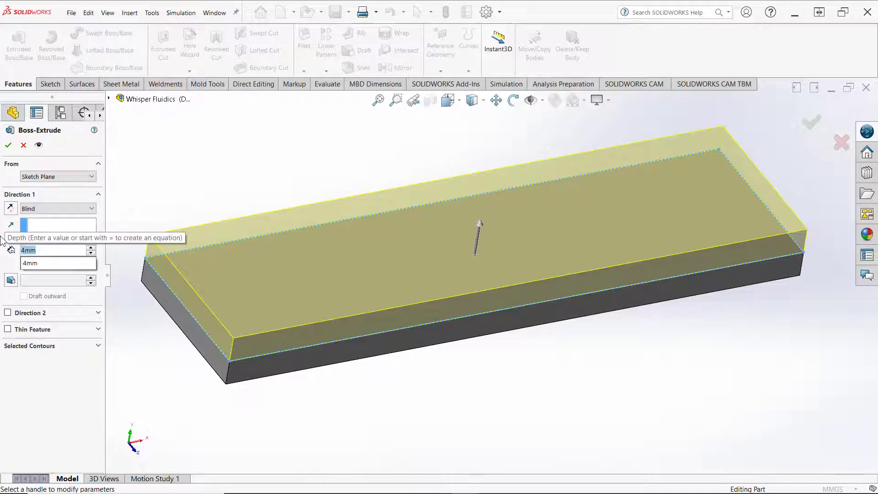
text(.8)
key(Return)
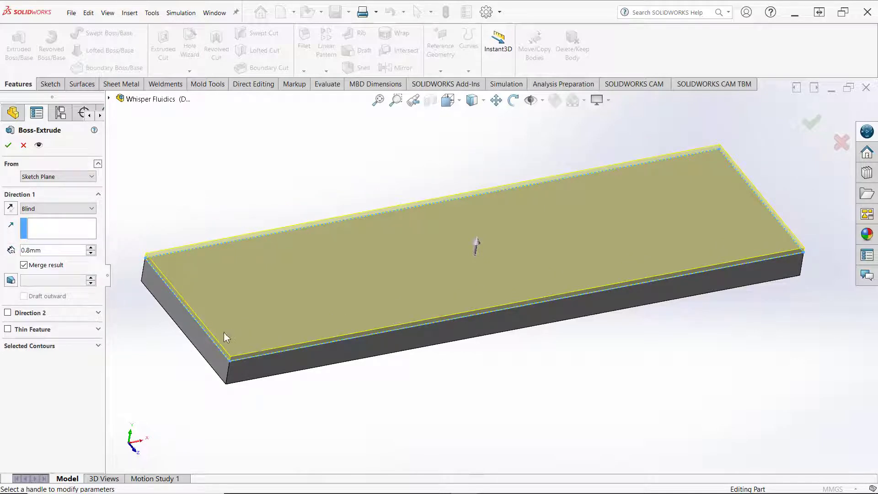
click(23, 266)
click(8, 145)
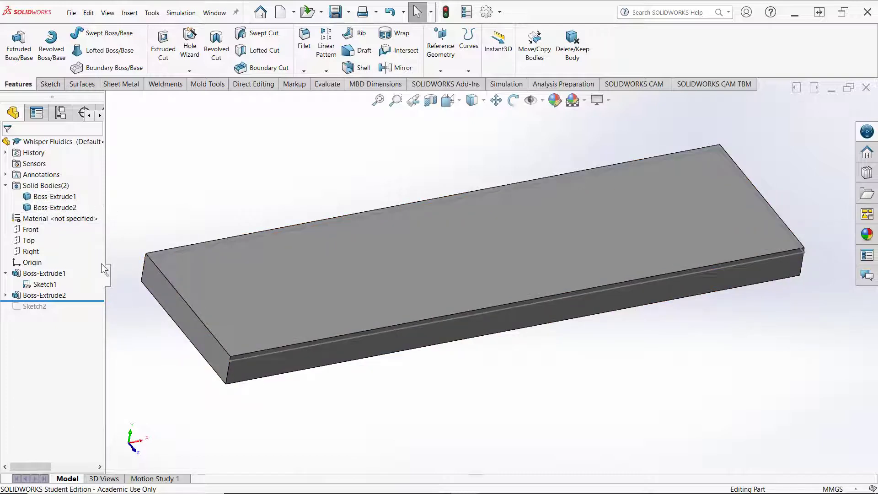
click(108, 280)
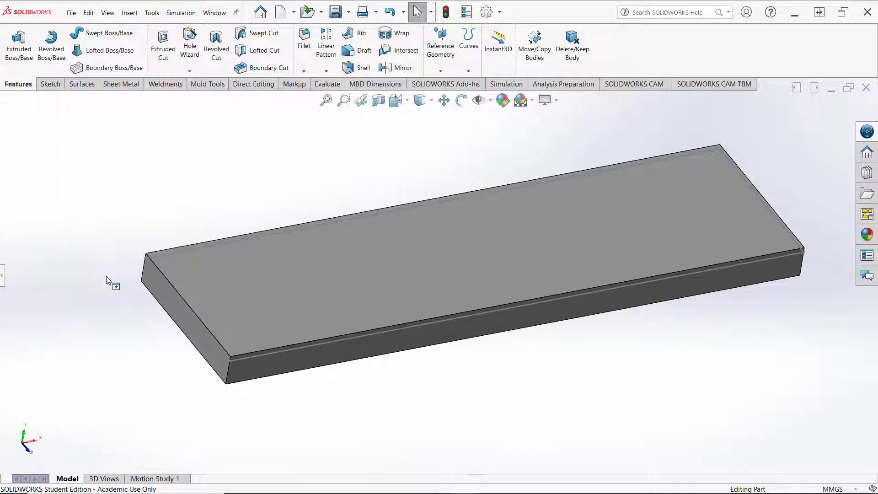
Reopen the feature tree, widen it and show its display pane.
click(8, 279)
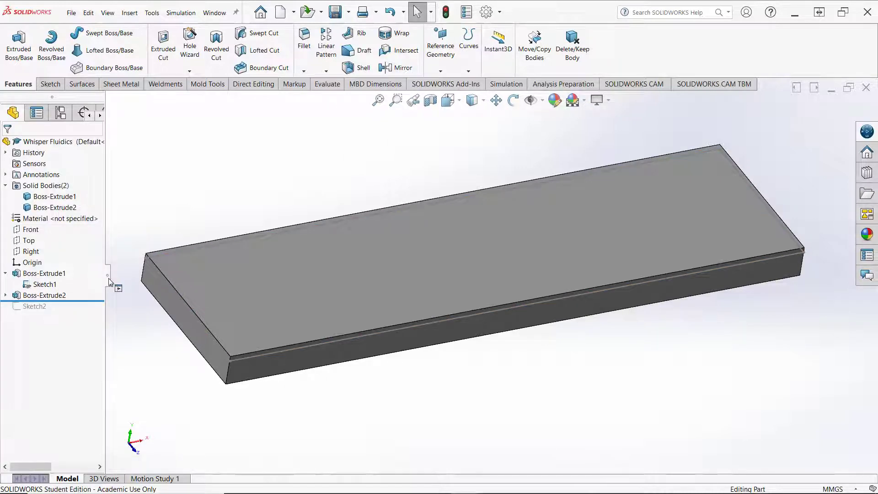
drag(108, 278, 269, 304)
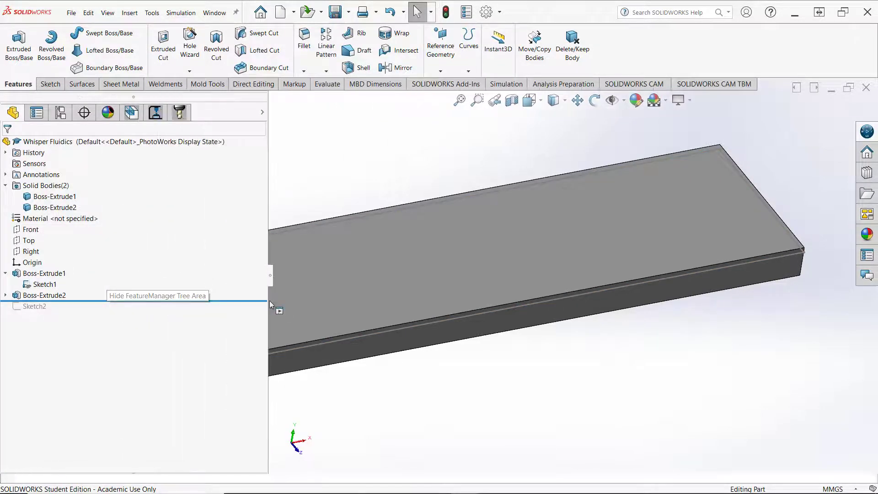
click(262, 112)
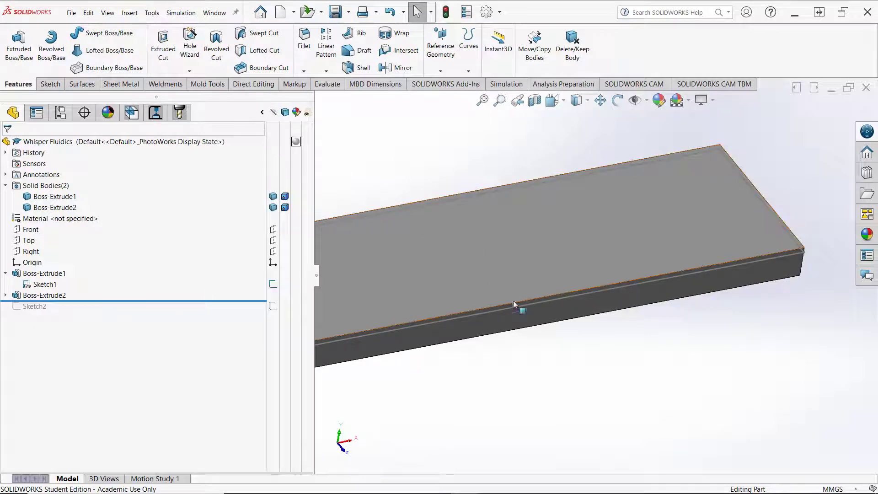
scroll(561, 342, up, 5)
scroll(526, 279, down, 4)
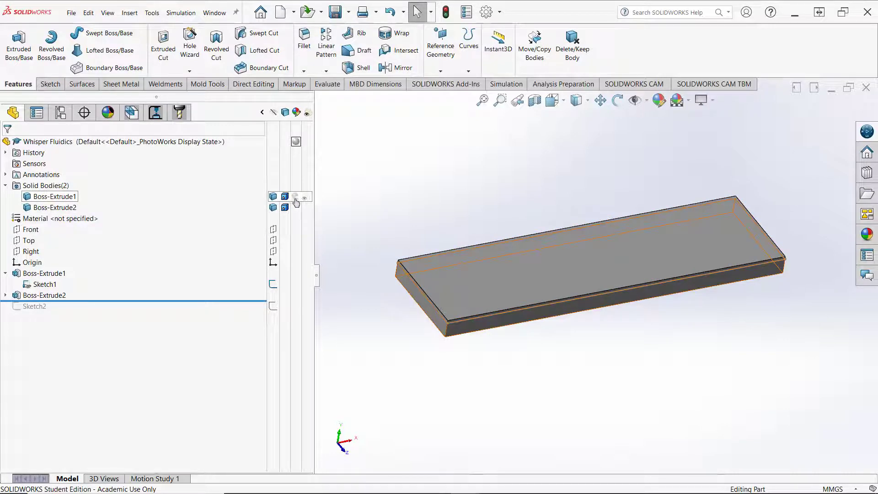
Apply a green color appearance to the Boss-Extrude1 body.
click(296, 203)
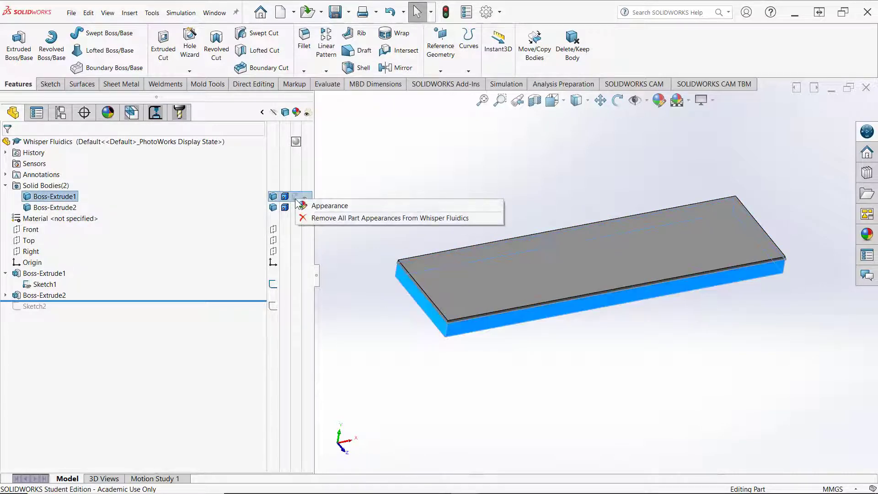
click(307, 204)
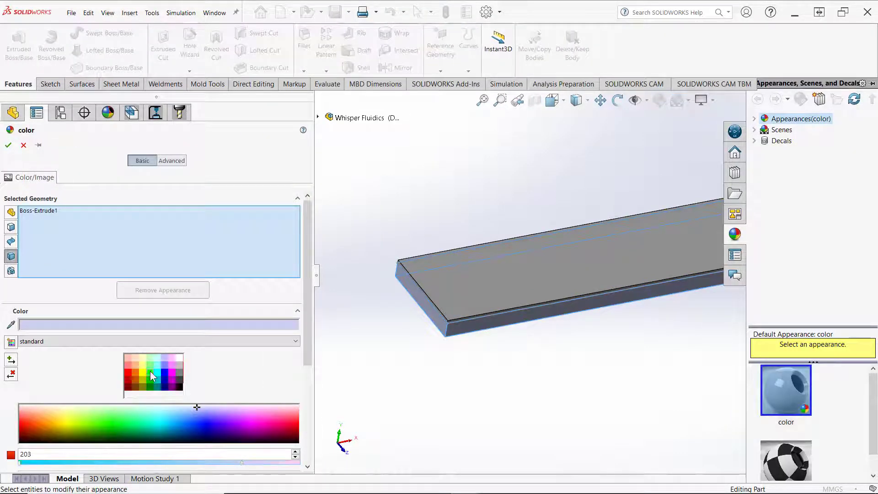
click(150, 371)
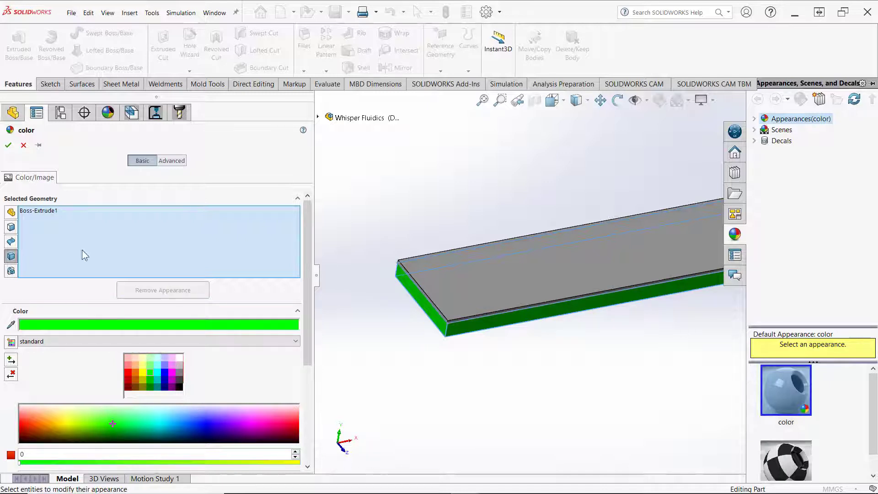
click(9, 145)
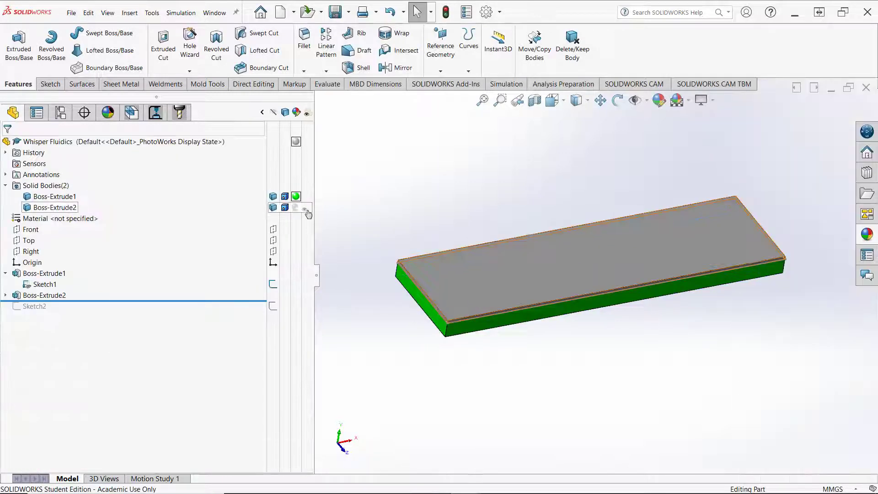
Apply a yellow color appearance to the Boss-Extrude2 body and narrow the feature tree area.
click(297, 209)
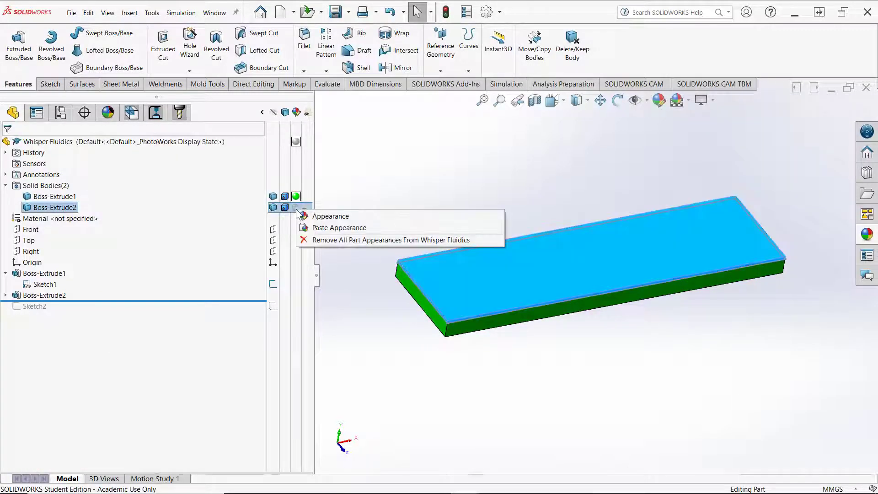
click(320, 217)
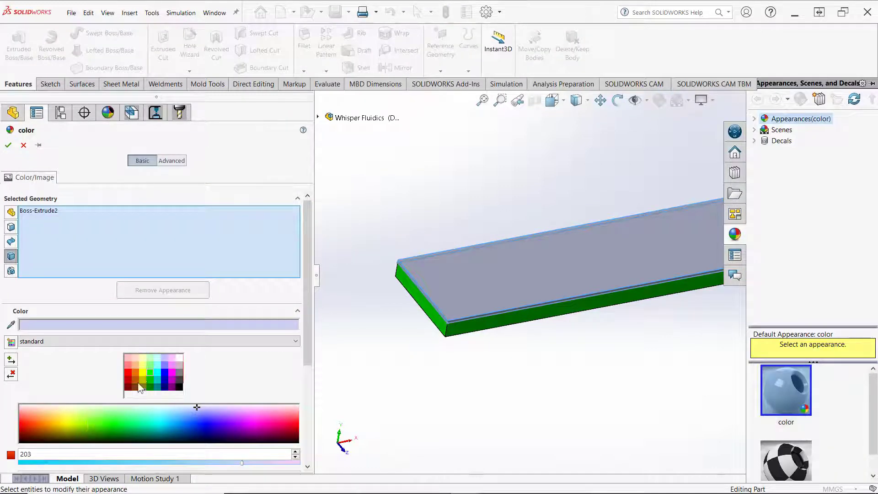
click(142, 373)
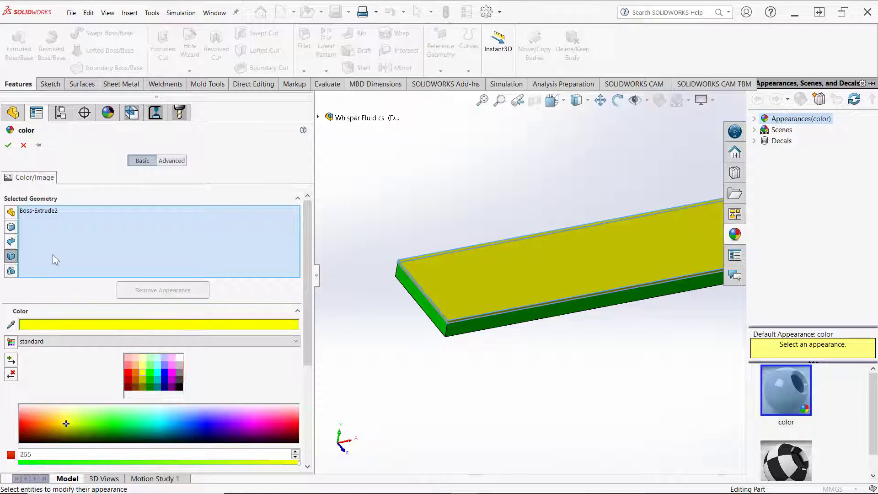
click(8, 145)
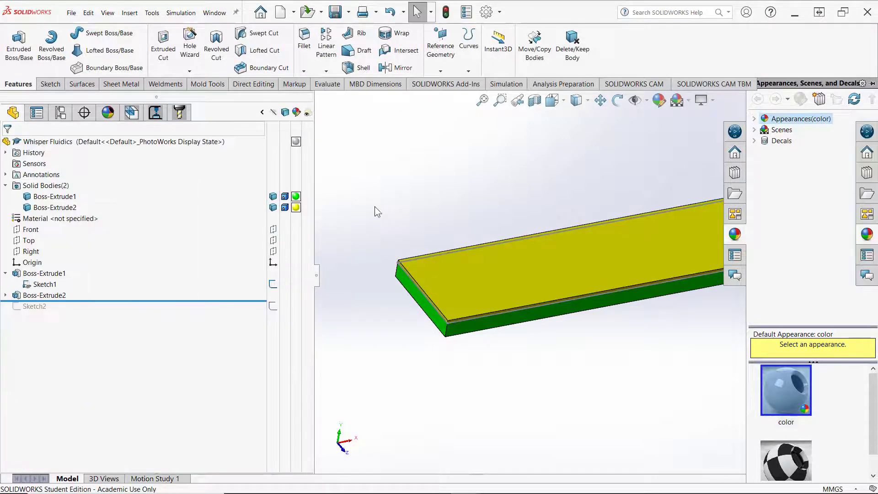
scroll(438, 321, down, 3)
scroll(453, 323, up, 3)
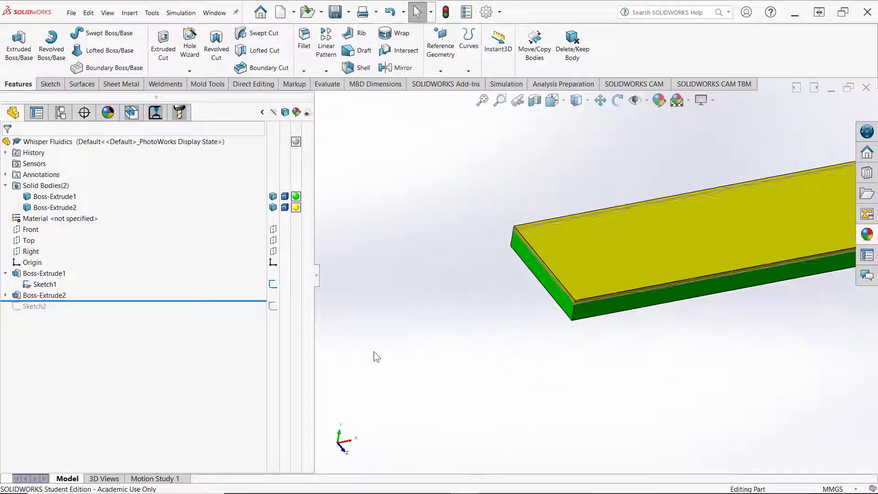
scroll(564, 273, up, 5)
scroll(583, 262, down, 2)
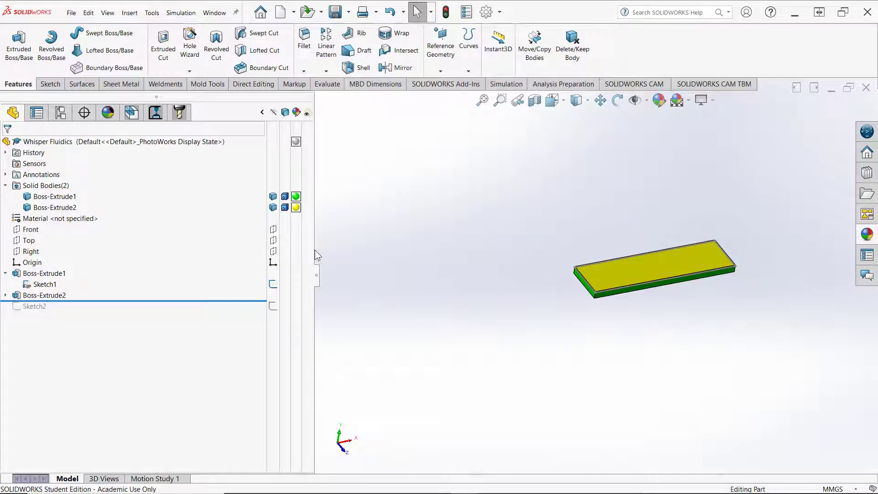
drag(315, 250, 163, 280)
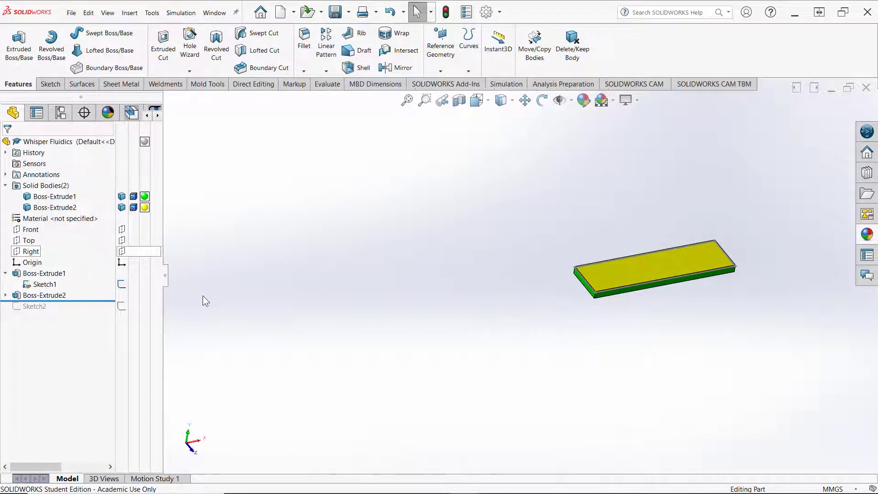
Extrude Sketch1 upward 7 mm, starting from the yellow plate's upper face, as a separate body with merging turned off.
click(42, 285)
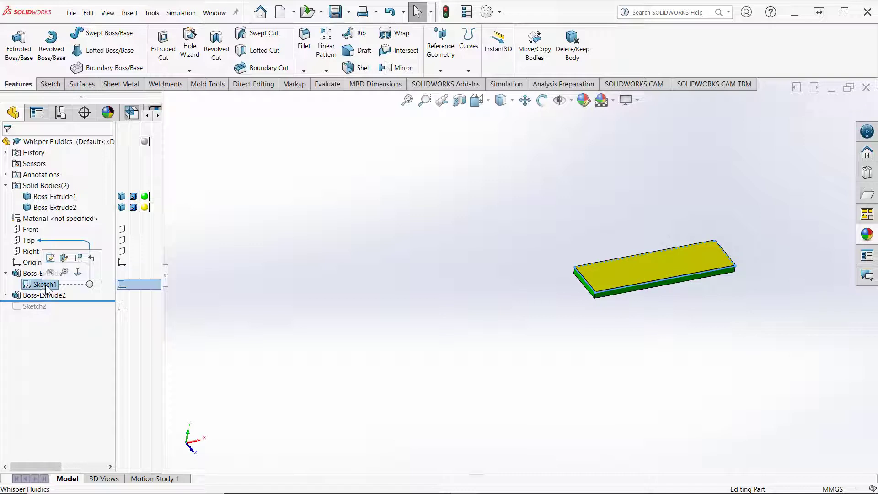
click(33, 49)
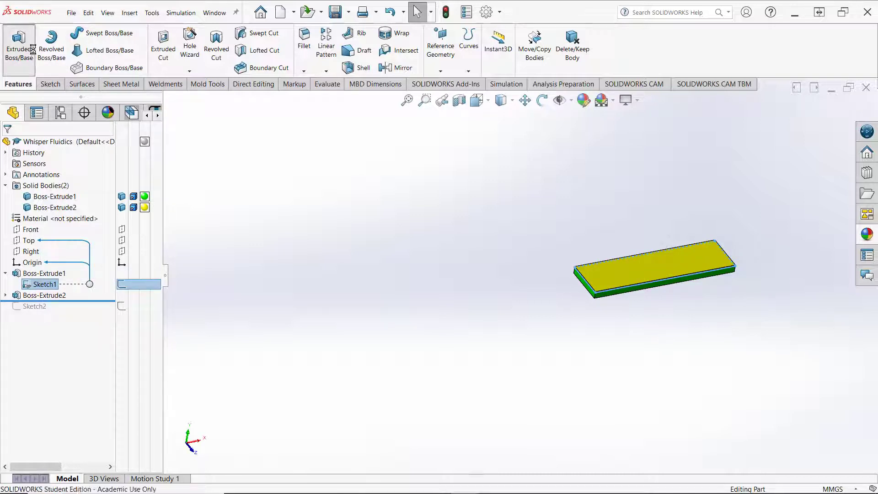
scroll(661, 263, up, 5)
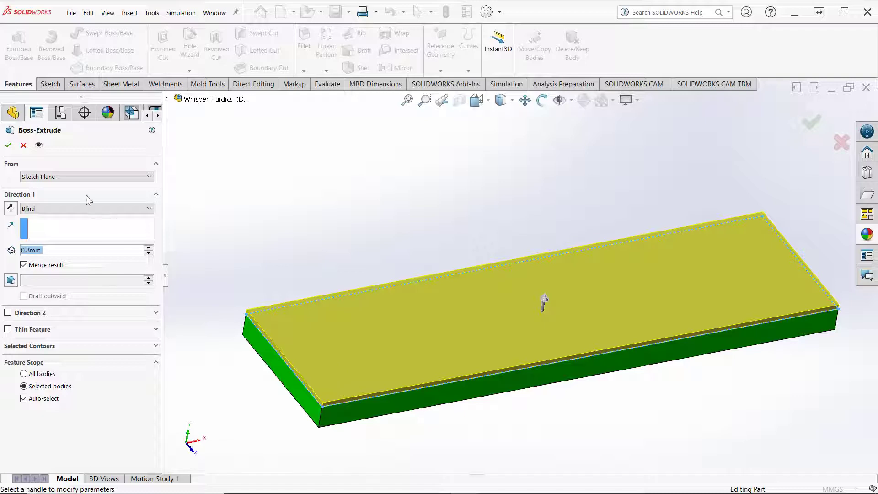
click(73, 176)
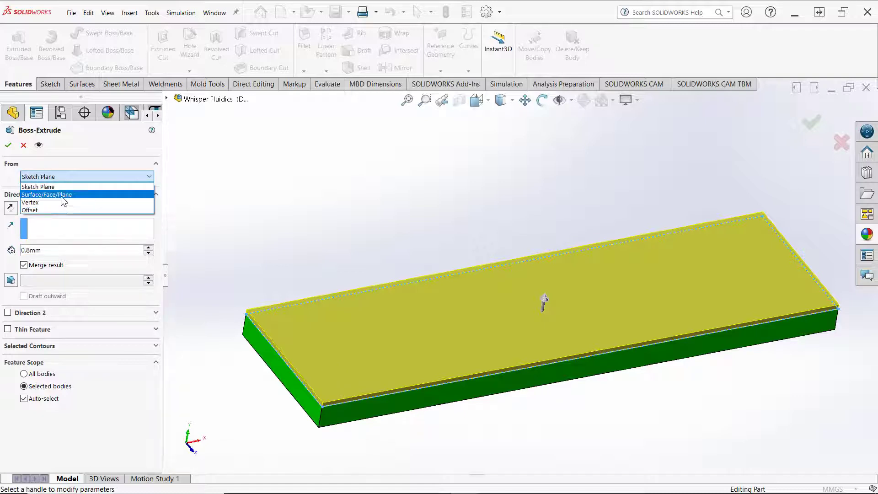
click(61, 196)
click(289, 328)
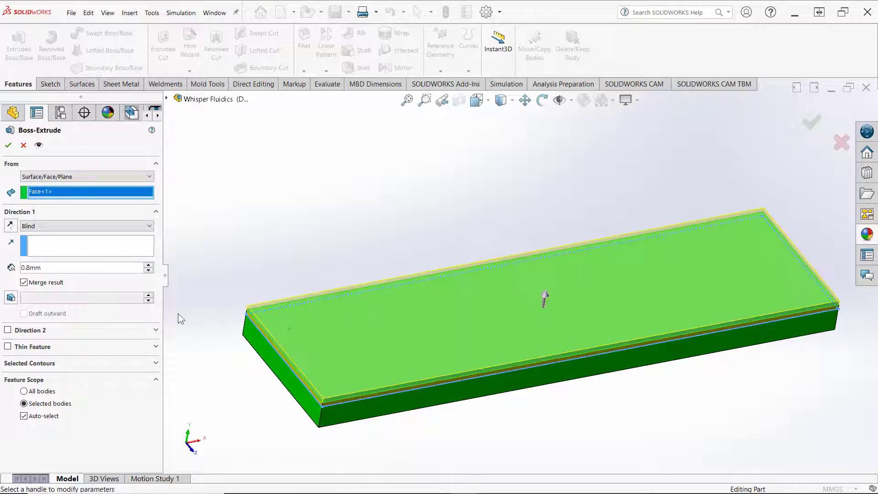
double_click(55, 268)
text(7)
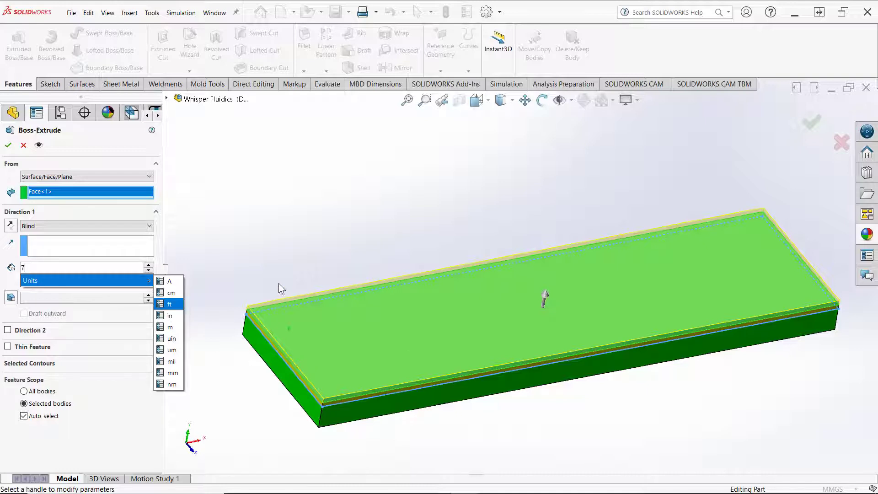
key(Return)
click(24, 282)
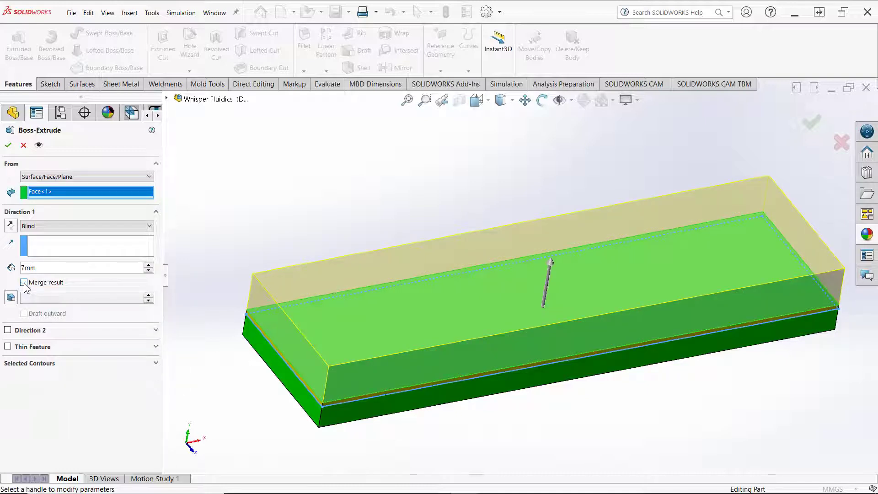
click(8, 145)
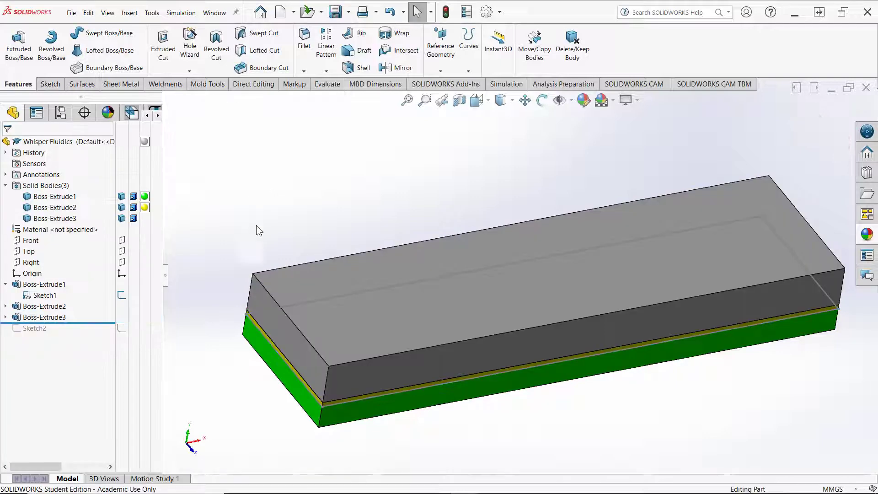
Hide Sketch1 and the 7 mm thick Boss-Extrude3 body.
middle_drag(244, 418, 393, 335)
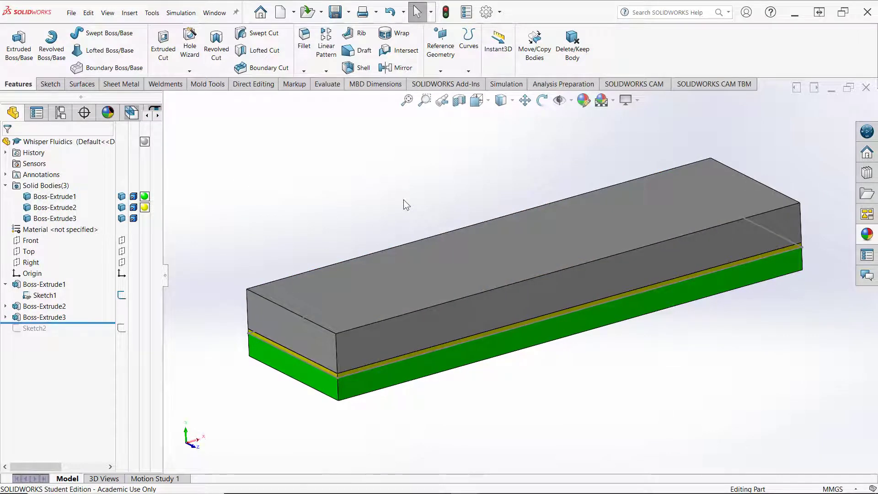
middle_drag(404, 199, 344, 223)
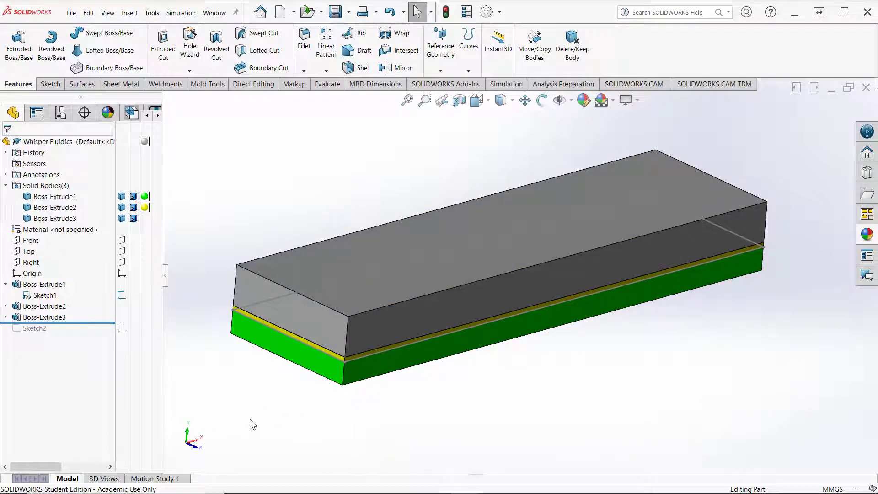
middle_drag(459, 425, 448, 438)
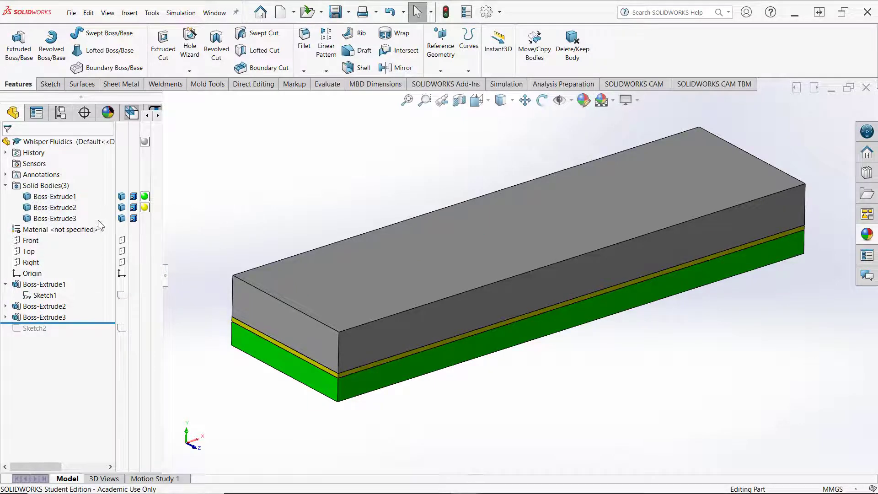
click(122, 218)
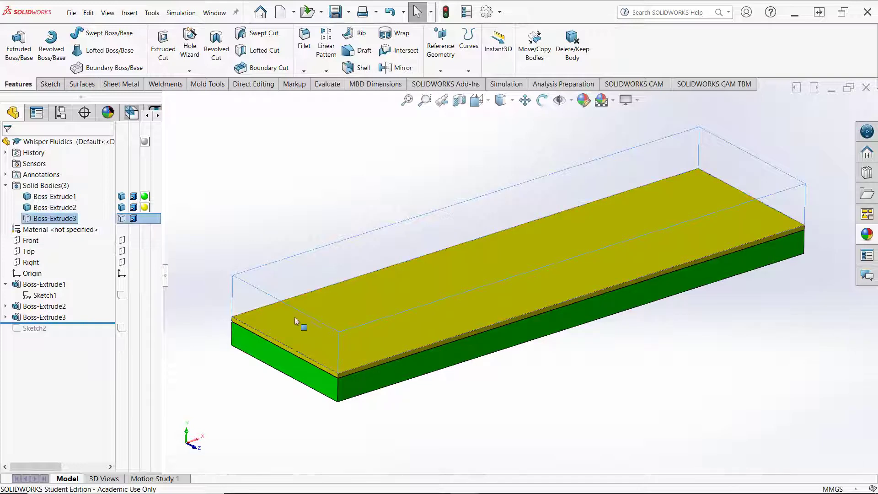
click(346, 426)
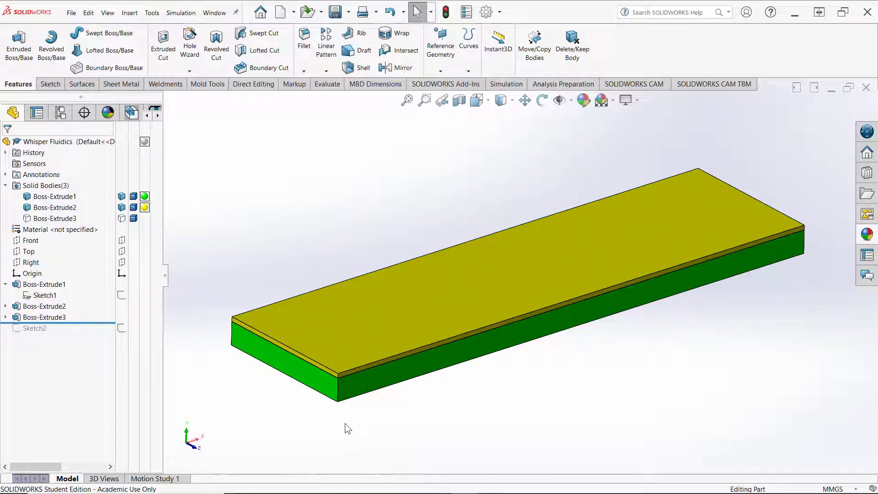
Roll the feature history forward to include the channel sketch, Sketch2.
scroll(345, 423, down, 3)
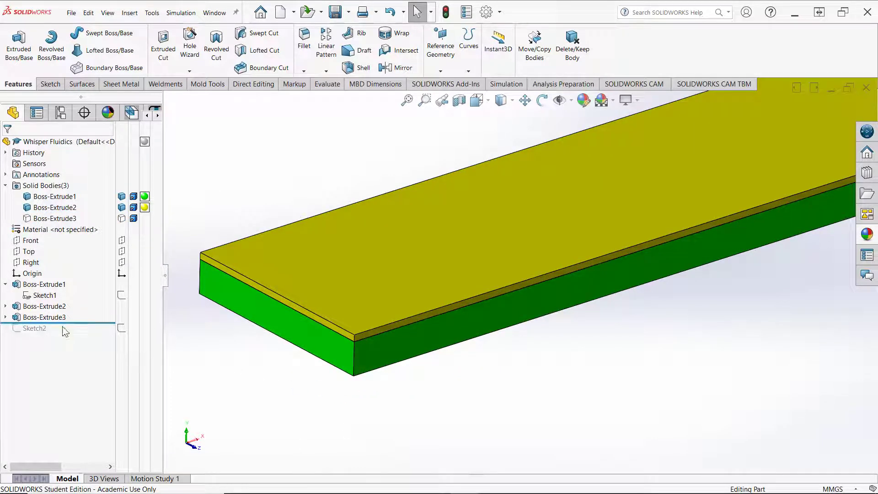
drag(62, 325, 63, 334)
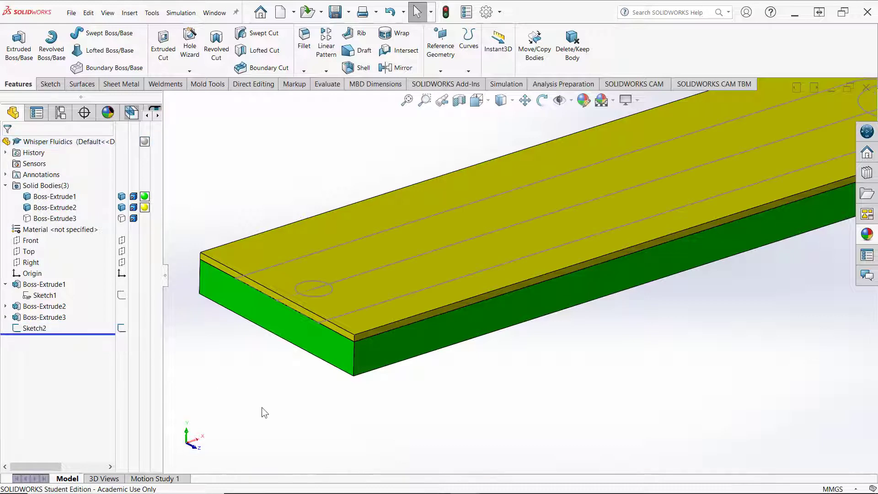
scroll(262, 411, up, 2)
scroll(479, 249, down, 3)
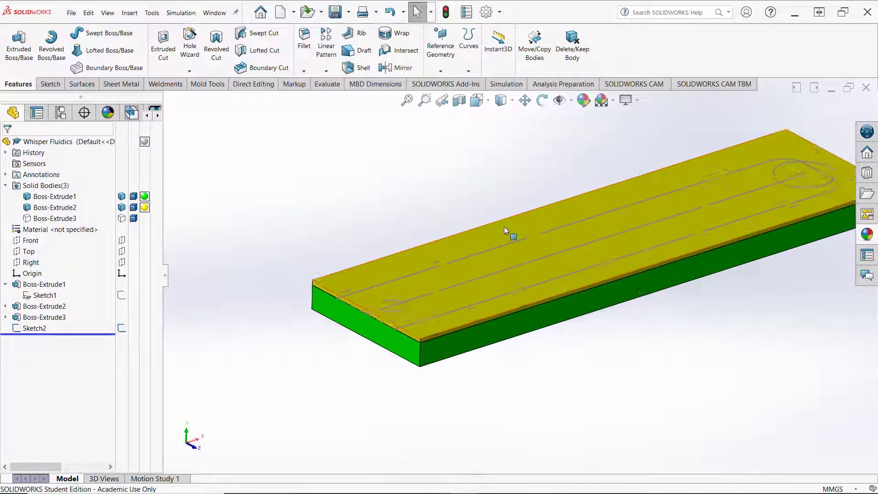
scroll(490, 224, down, 1)
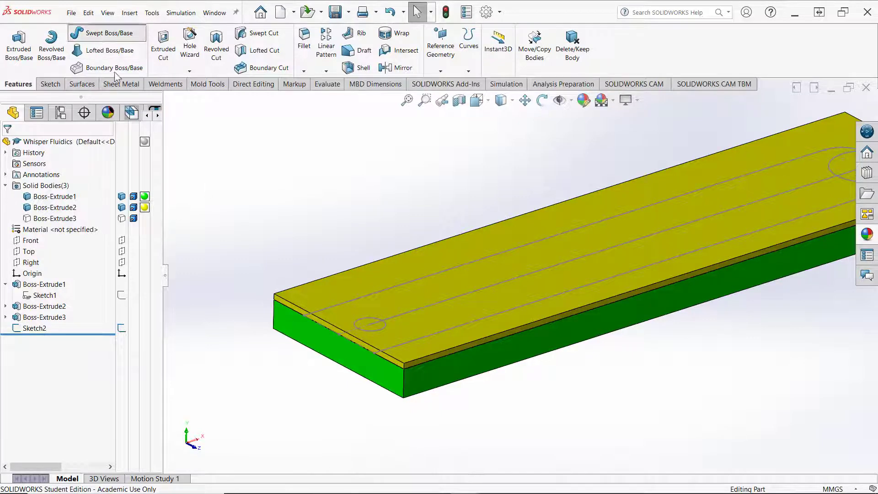
click(103, 33)
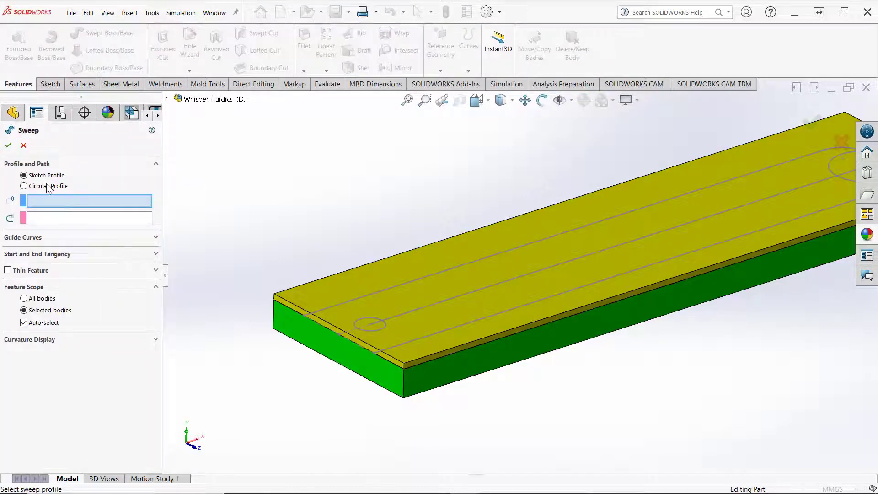
click(25, 186)
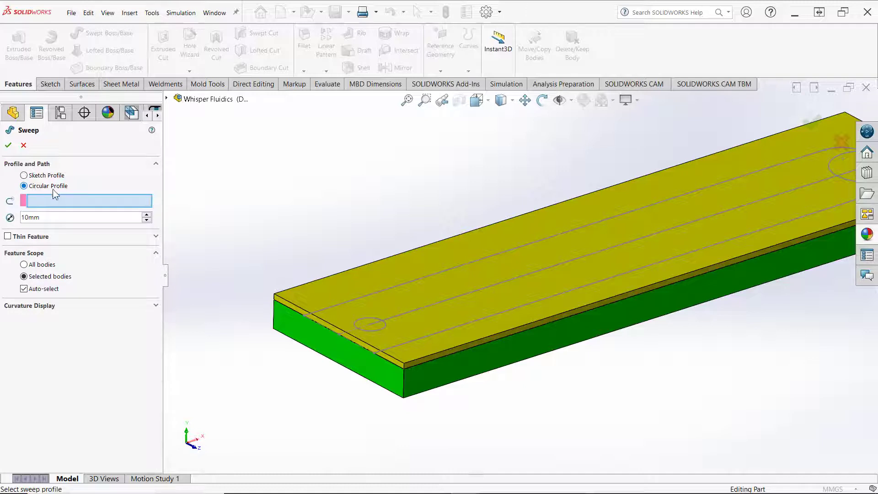
click(321, 311)
scroll(253, 268, up, 3)
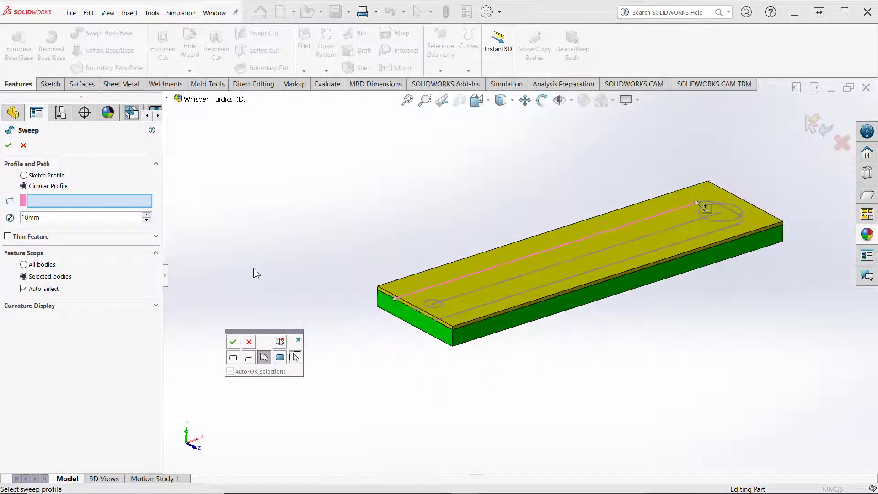
scroll(611, 251, down, 5)
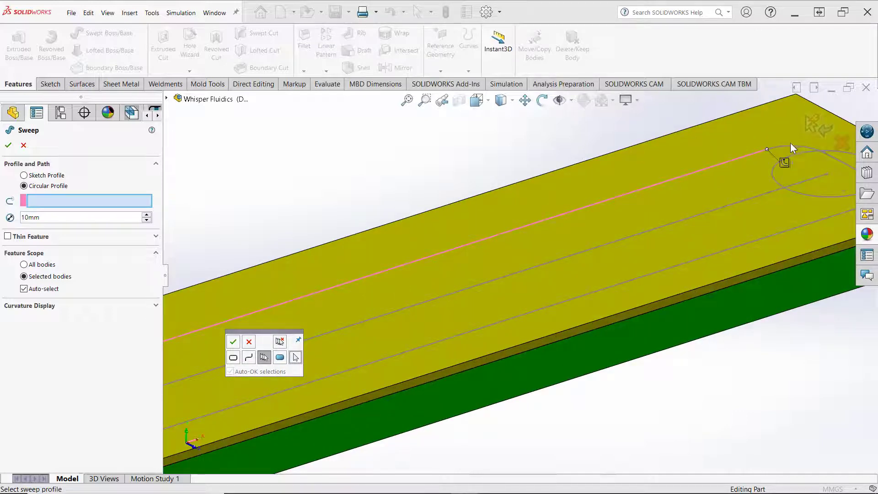
click(249, 358)
scroll(552, 276, up, 4)
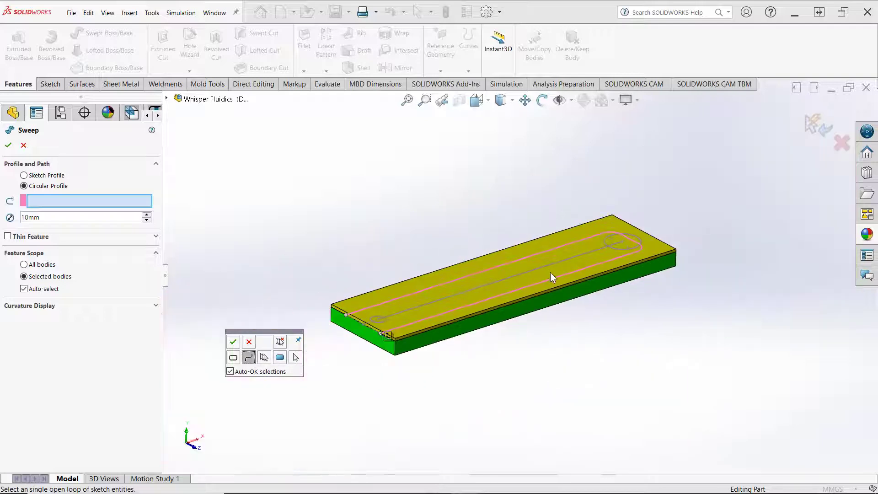
scroll(380, 339, down, 3)
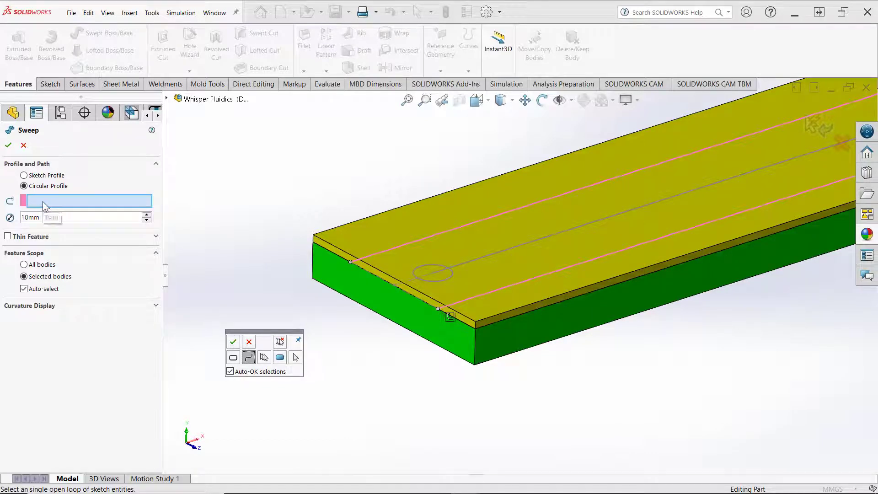
click(232, 341)
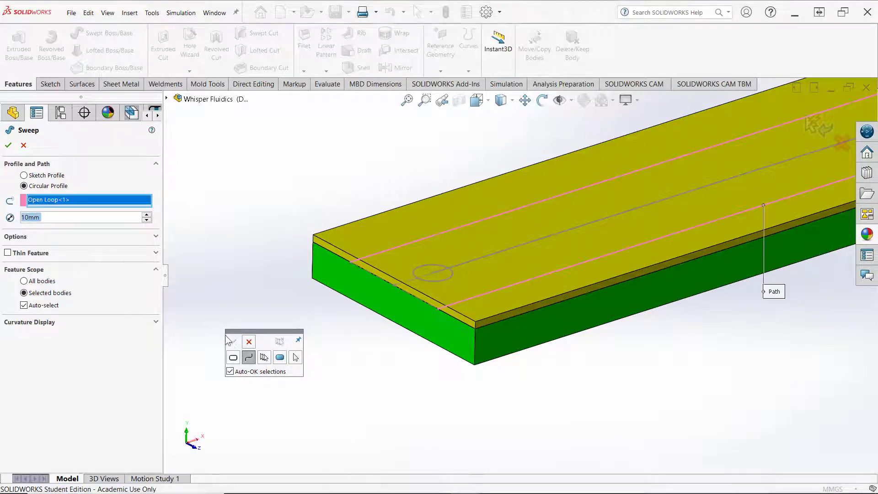
click(54, 218)
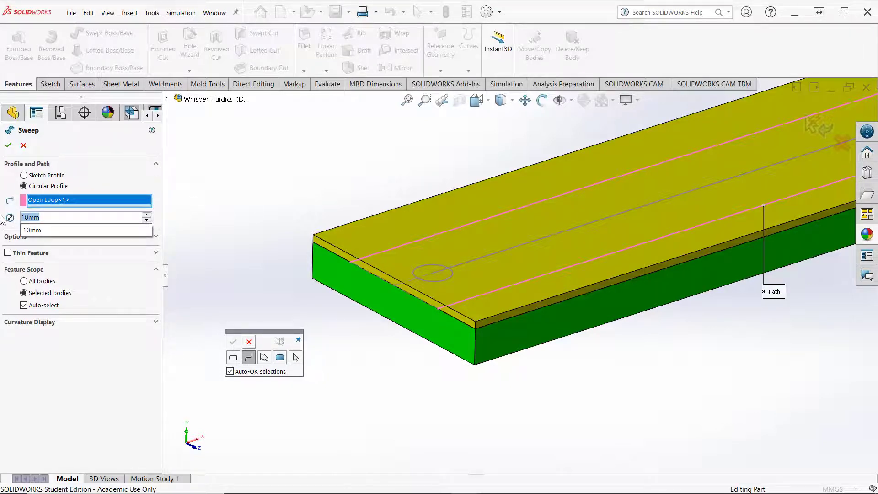
key(BackSpace)
text(35)
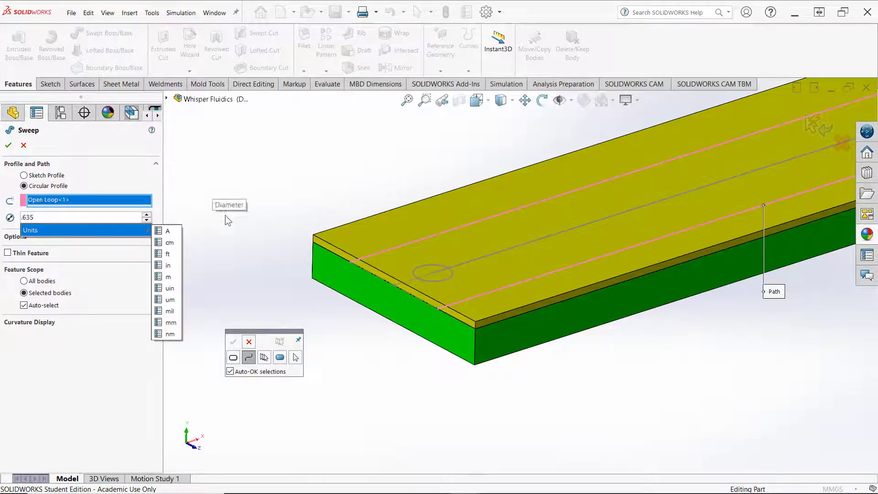
click(251, 256)
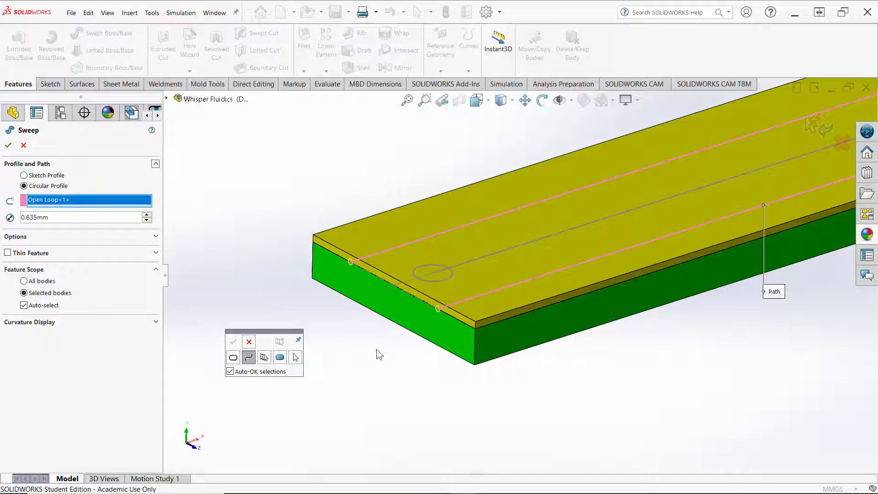
scroll(339, 328, up, 4)
scroll(591, 251, down, 2)
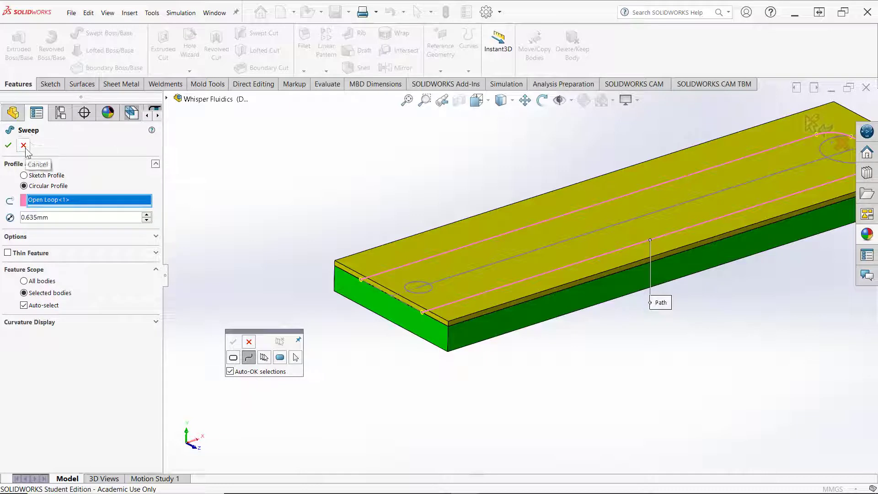
key(Escape)
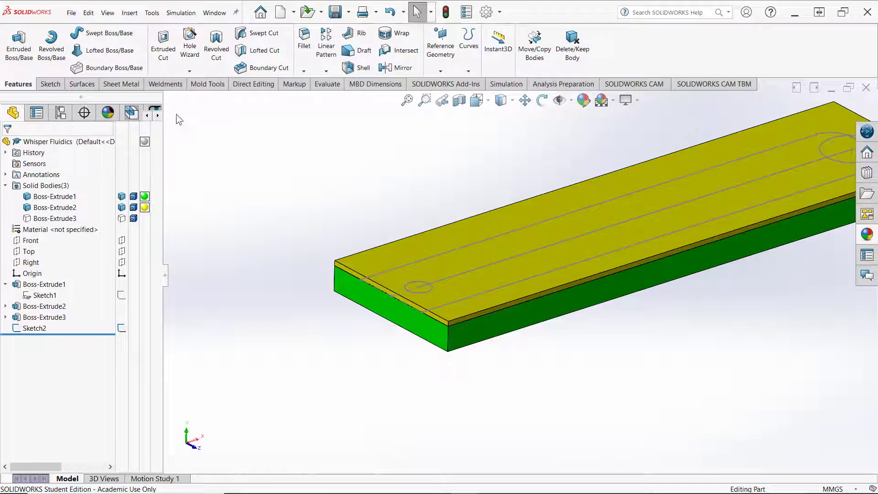
Set up a swept cut with a 6.35 mm circular profile along the U-shaped open loop of the channel sketch.
click(262, 35)
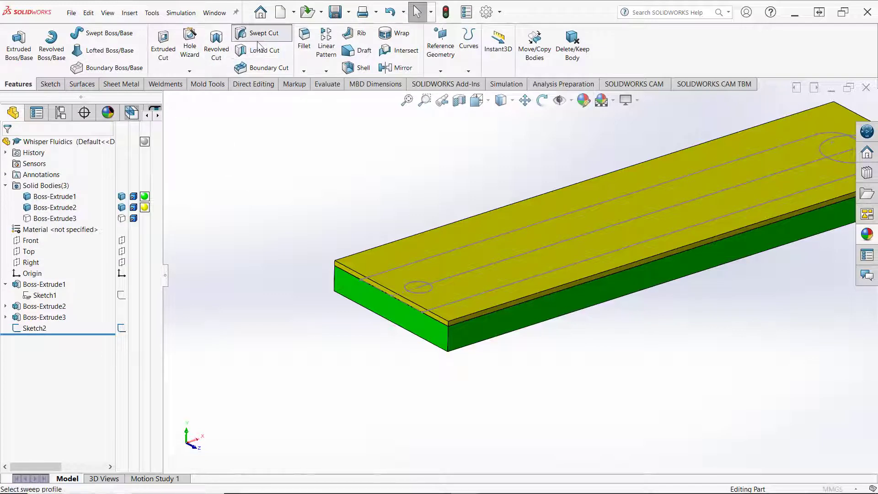
click(24, 185)
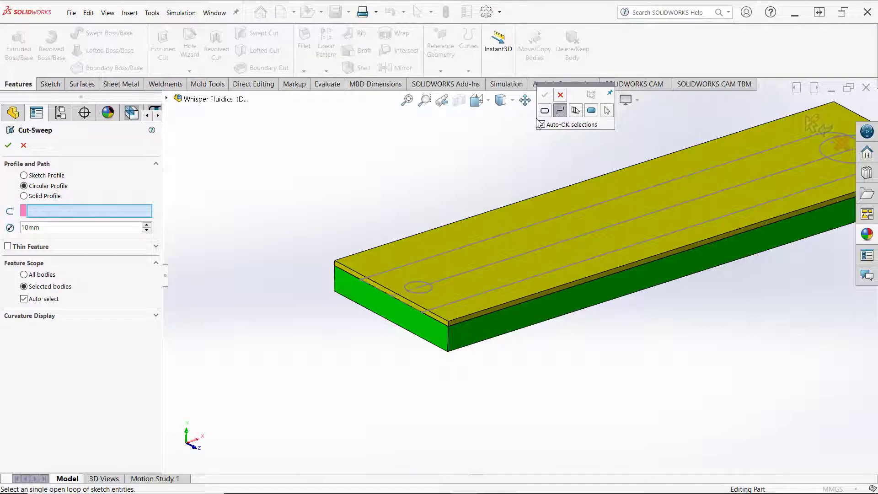
click(450, 250)
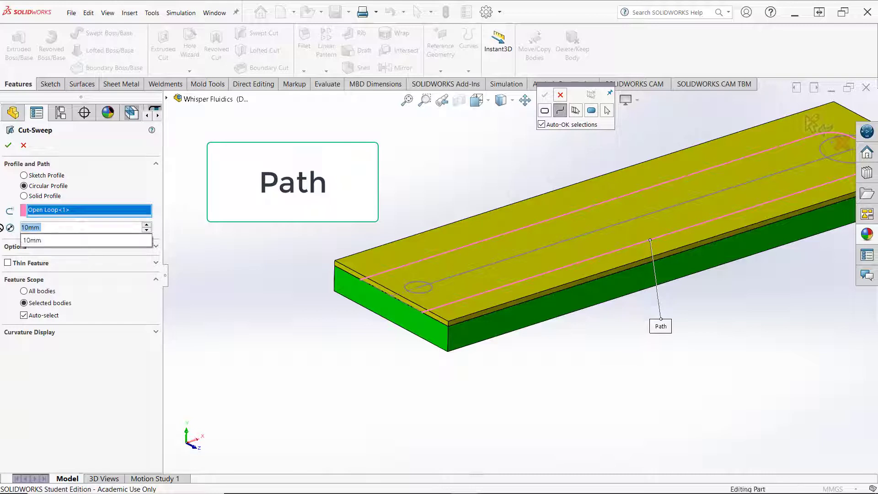
text(6.35)
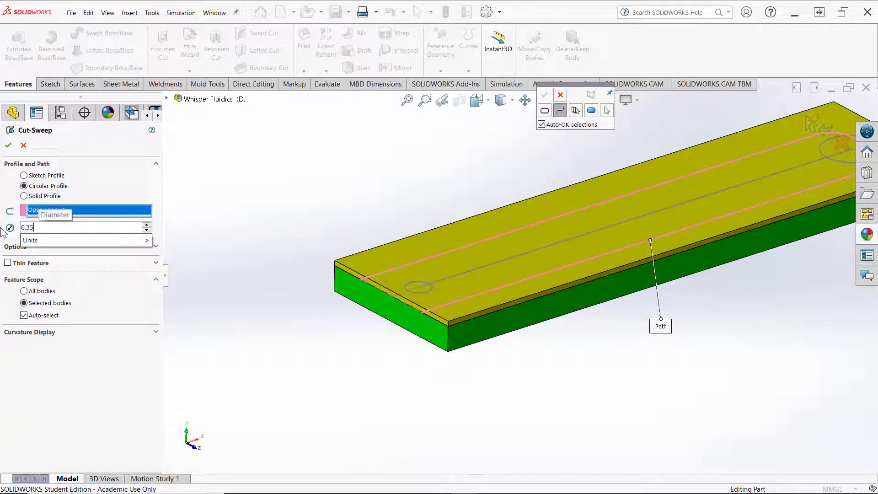
click(8, 148)
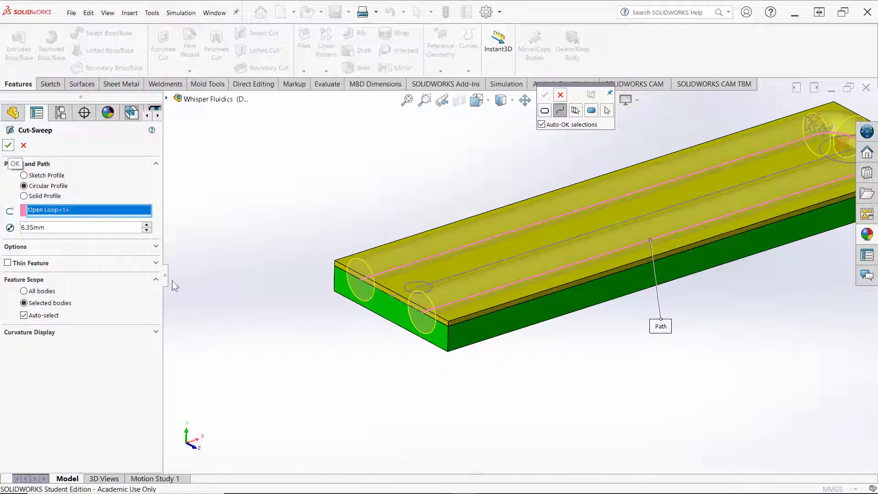
Set the swept cut's circular profile diameter to 0.365 mm and complete the cut through the green and yellow plates.
scroll(424, 304, down, 3)
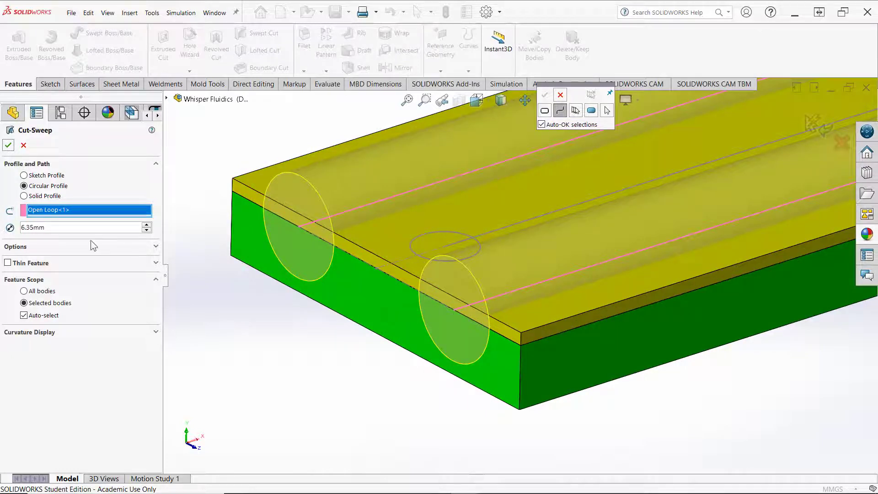
drag(51, 227, 2, 234)
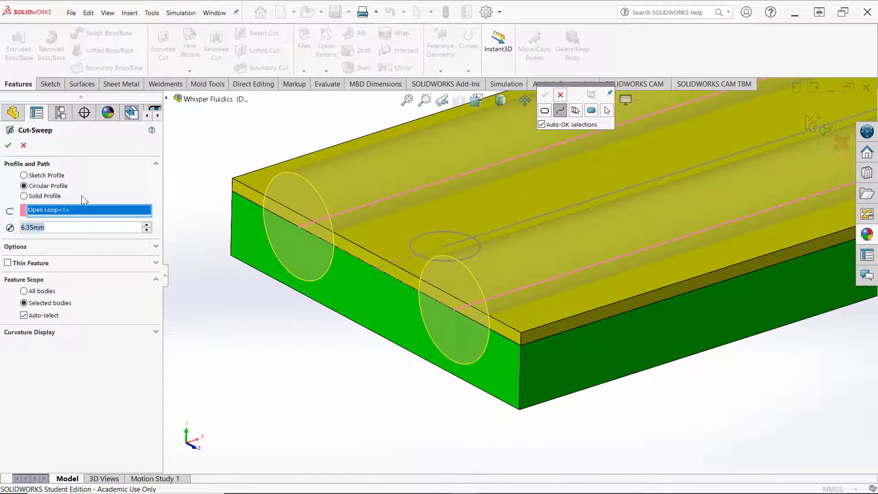
text(.365)
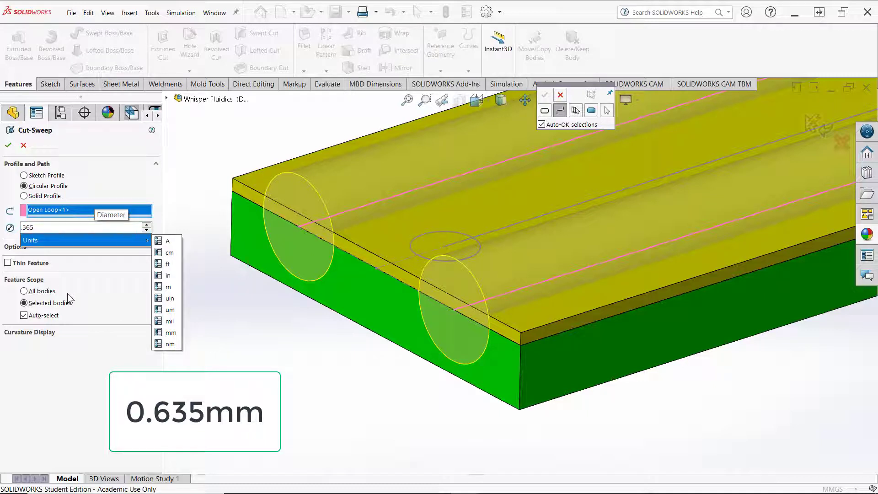
click(226, 324)
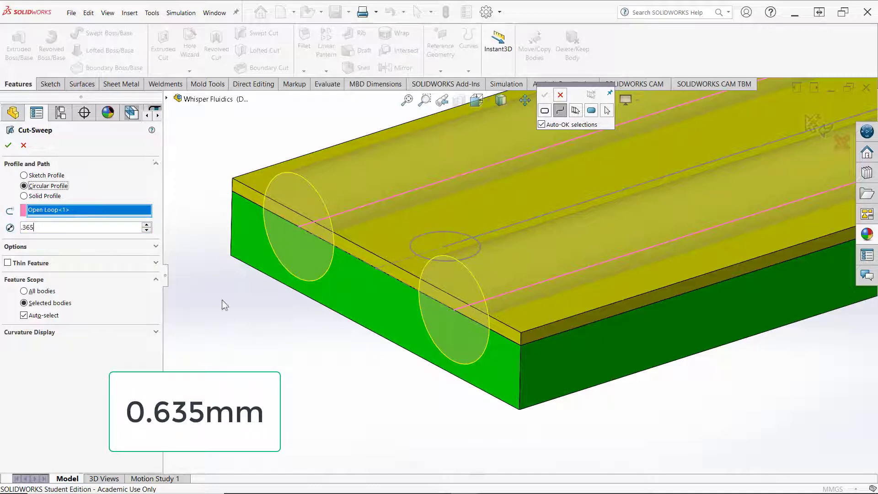
click(41, 228)
mouse_move(146, 240)
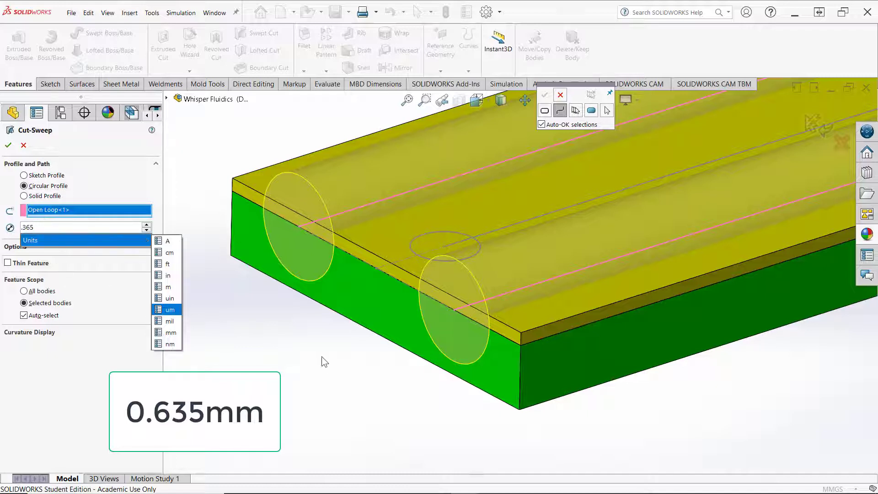
click(168, 310)
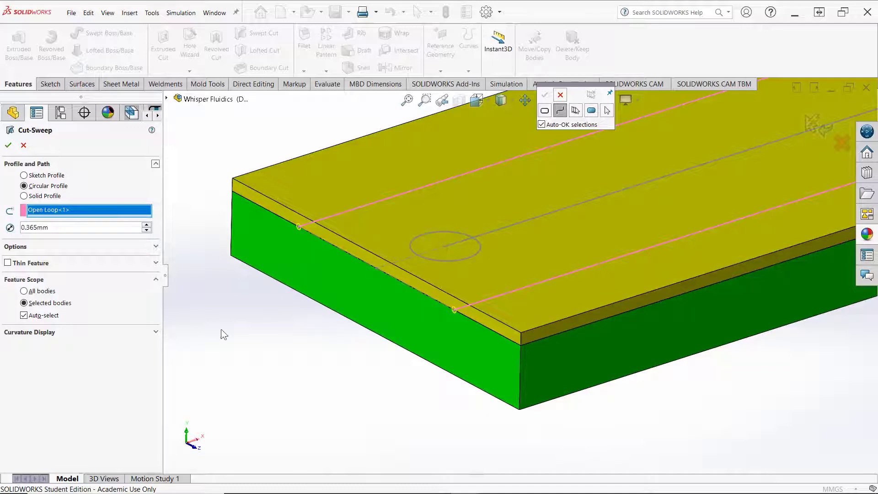
click(9, 146)
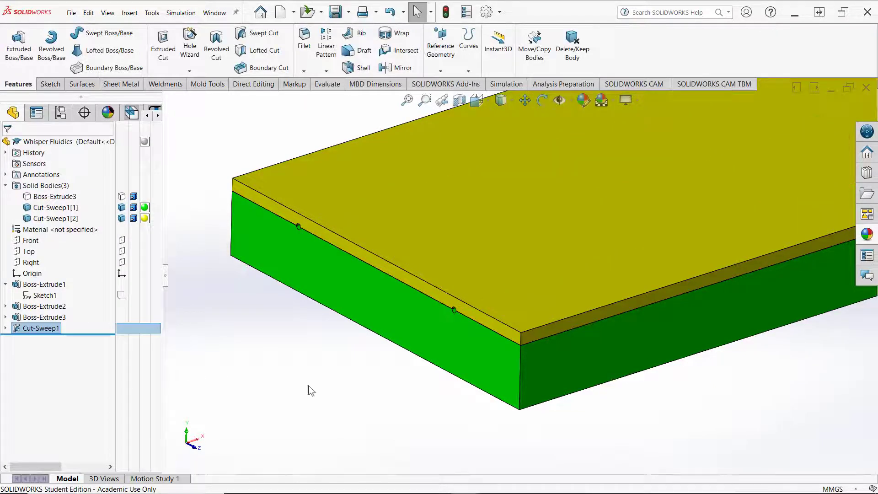
Examine the channel opening where the swept cut meets the end face between the green and yellow plates, and the whole stack.
scroll(356, 375, down, 3)
scroll(503, 279, down, 5)
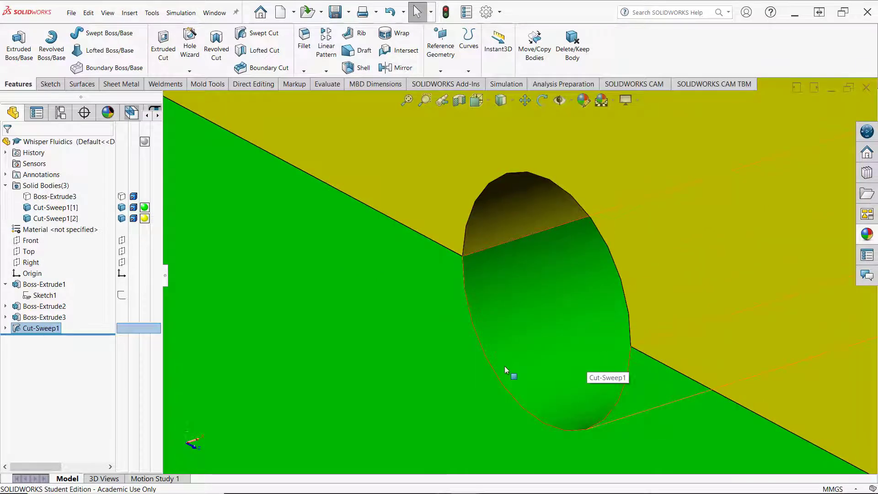
scroll(510, 368, up, 5)
scroll(448, 344, up, 8)
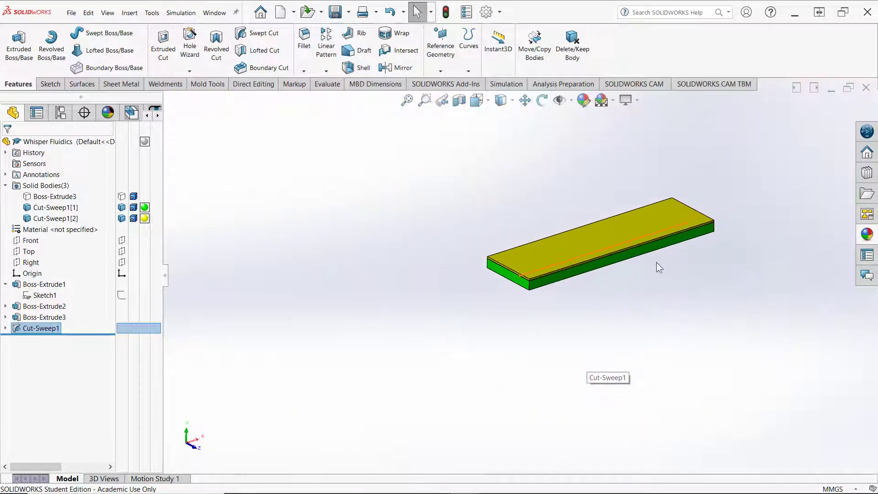
scroll(634, 272, down, 5)
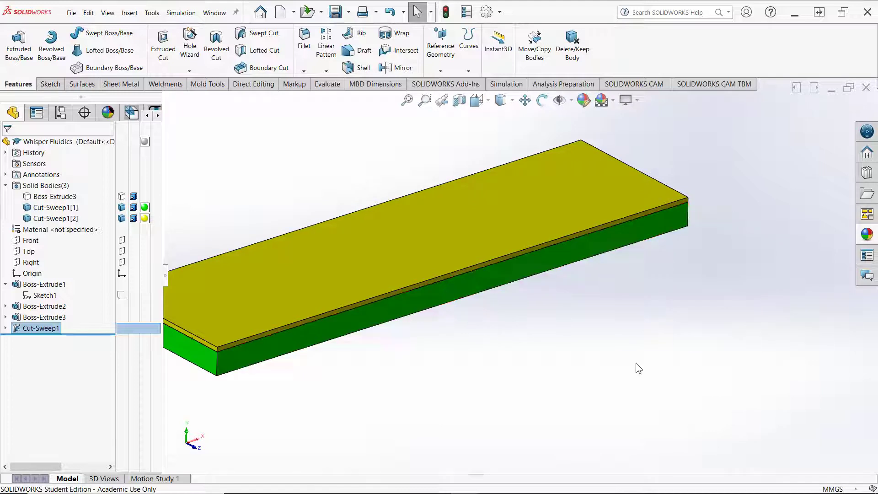
scroll(635, 364, up, 3)
scroll(481, 259, down, 4)
scroll(353, 245, up, 3)
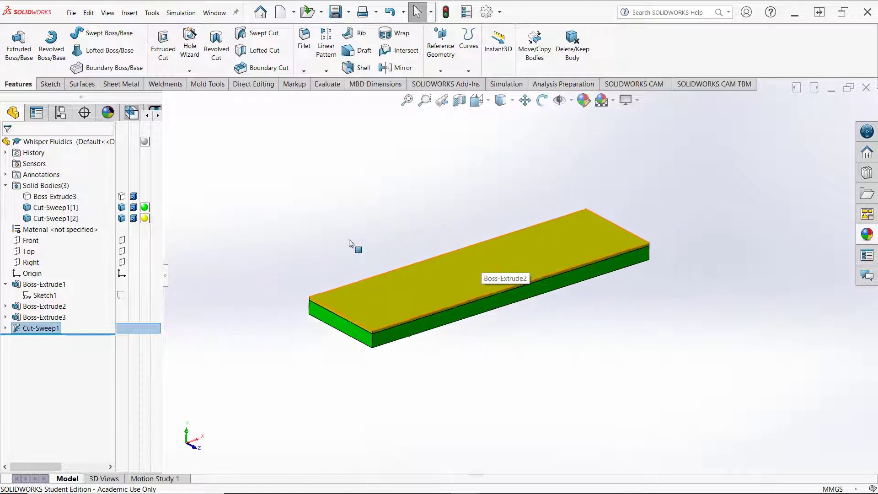
scroll(350, 239, down, 1)
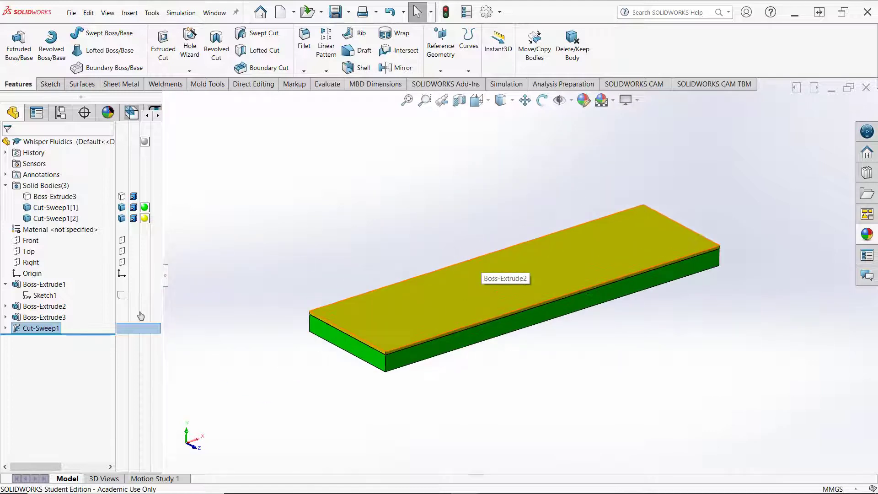
Expand Cut-Sweep1 in the feature tree and show its channel sketch, Sketch2.
click(5, 328)
click(121, 340)
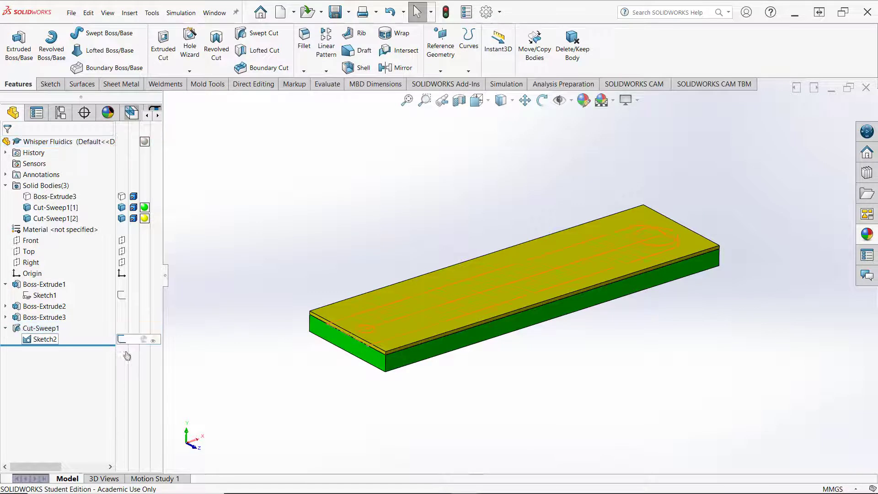
scroll(356, 391, down, 2)
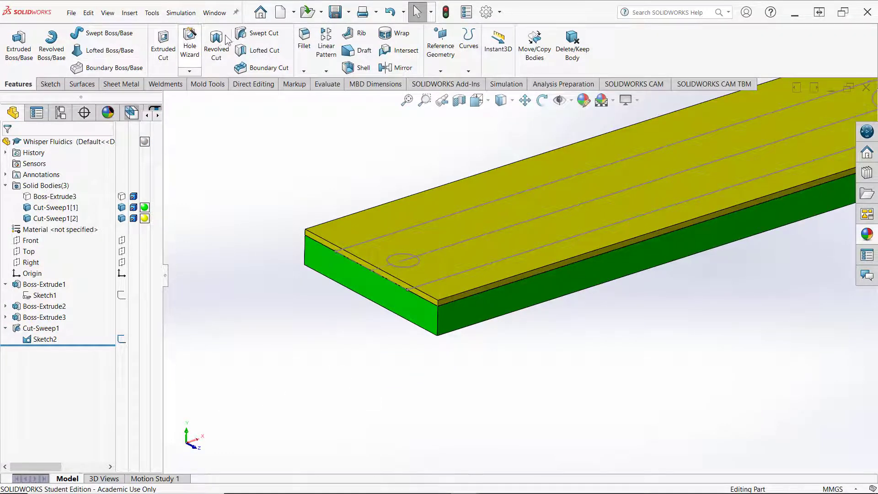
Set up a second swept cut with a circular profile along the straight centre line of the channel sketch.
click(257, 37)
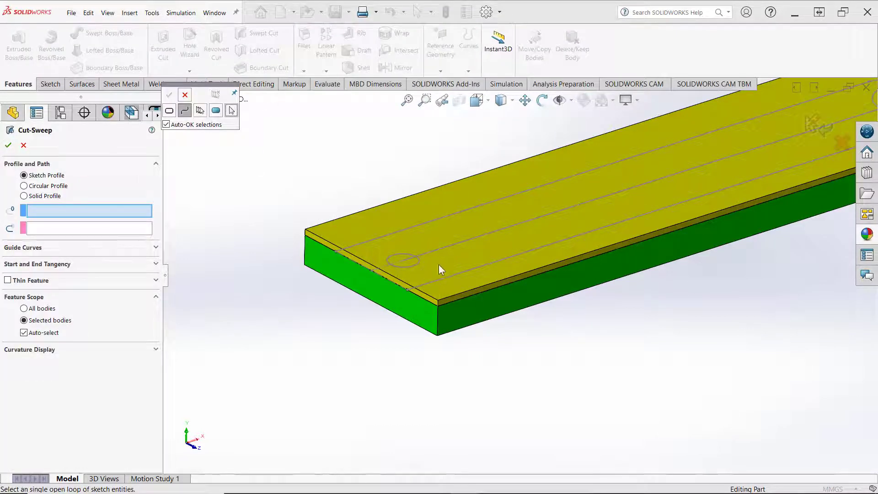
click(439, 249)
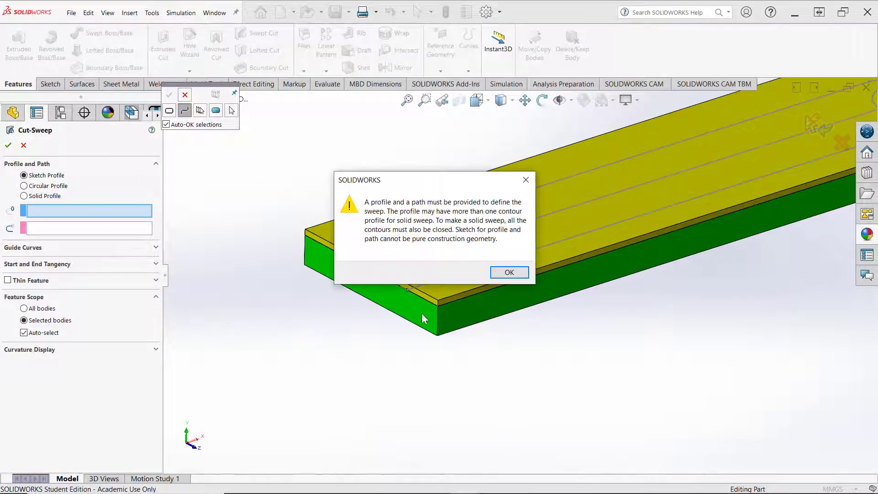
click(509, 276)
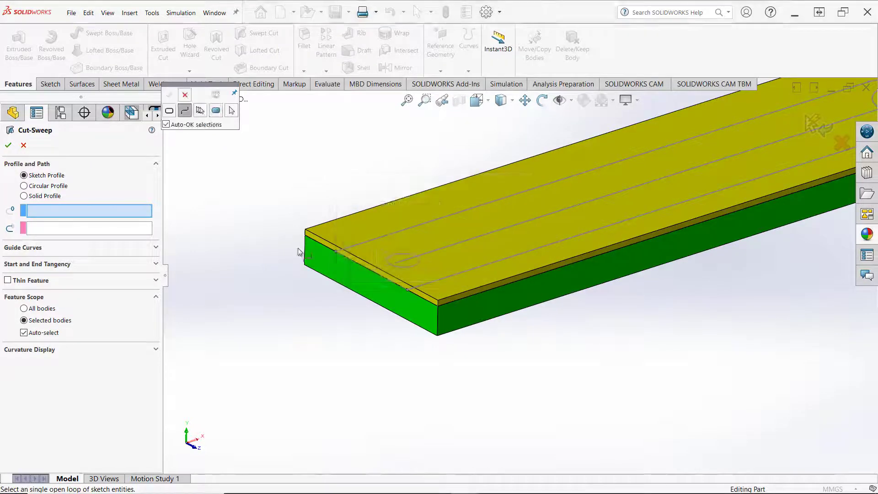
click(24, 186)
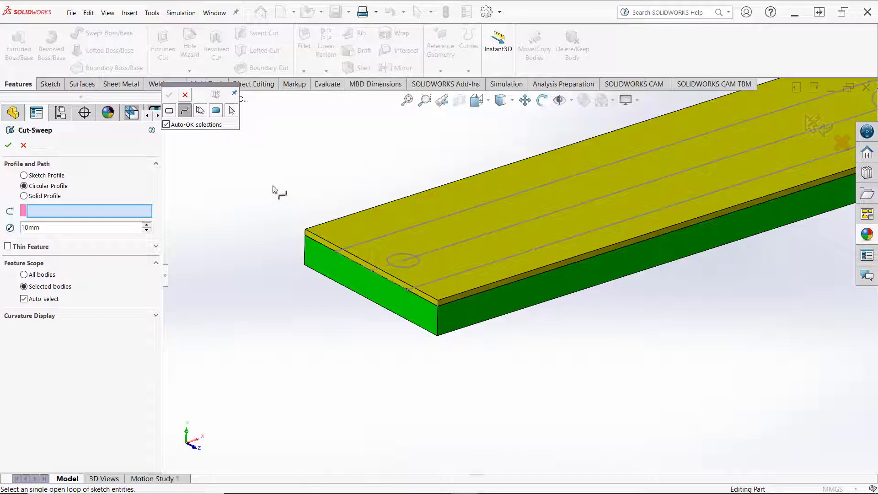
click(424, 254)
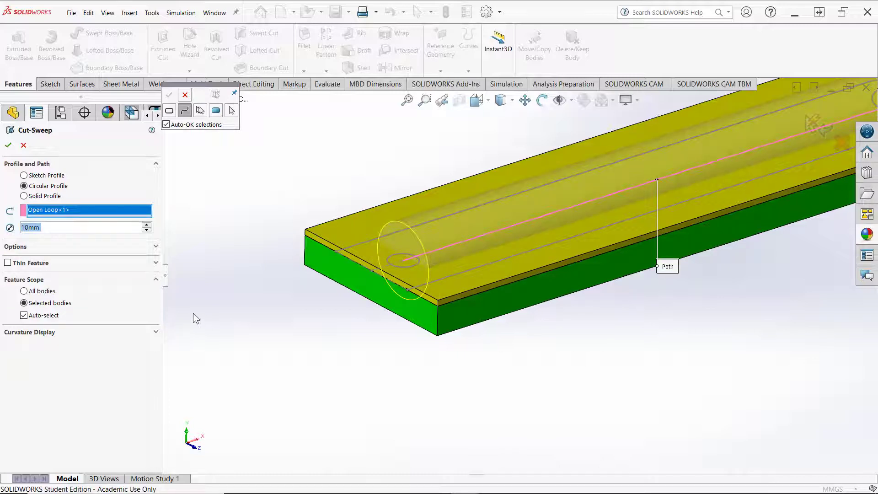
Set the circular profile diameter to 0.635 mm and complete the swept cut along the centre line.
click(48, 225)
drag(48, 225, 5, 216)
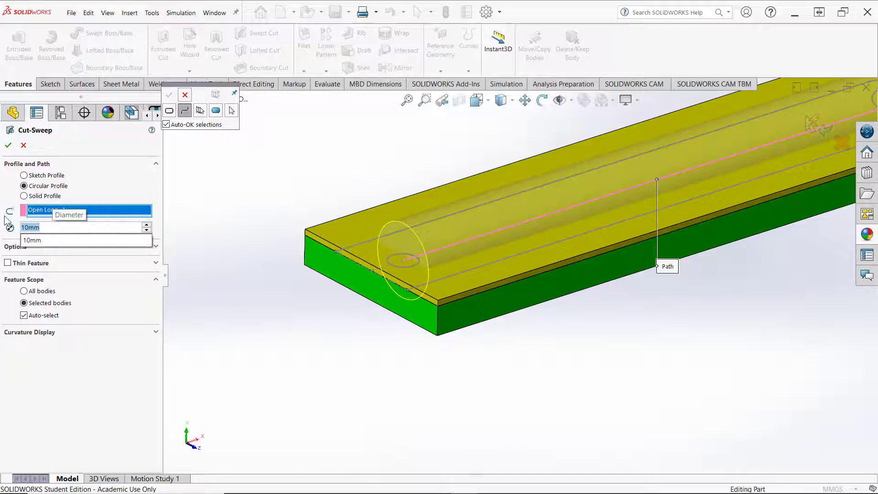
text(635)
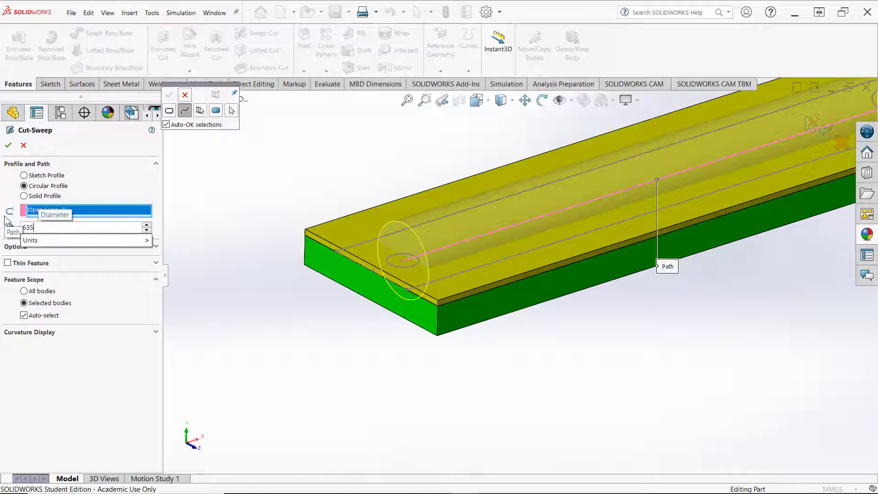
key(Return)
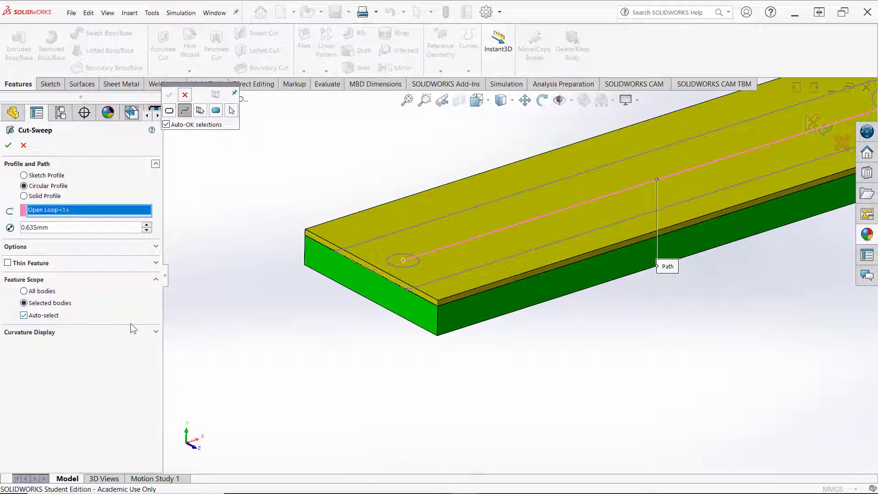
click(9, 145)
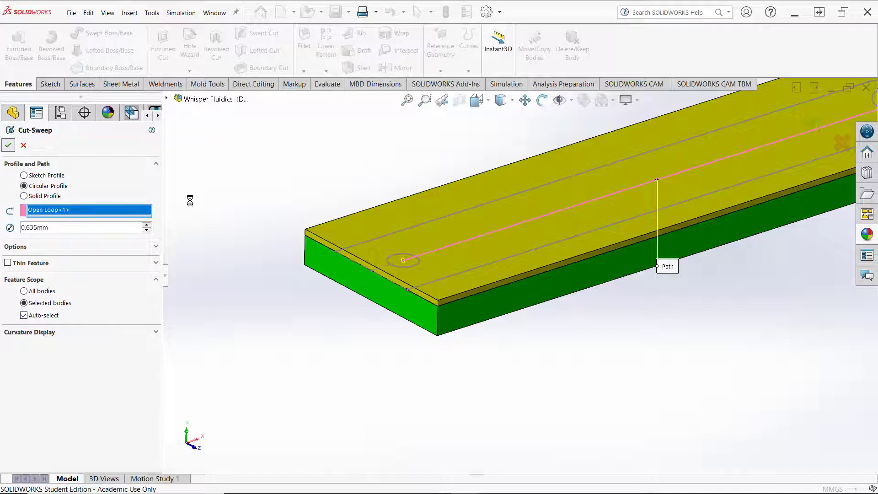
click(204, 214)
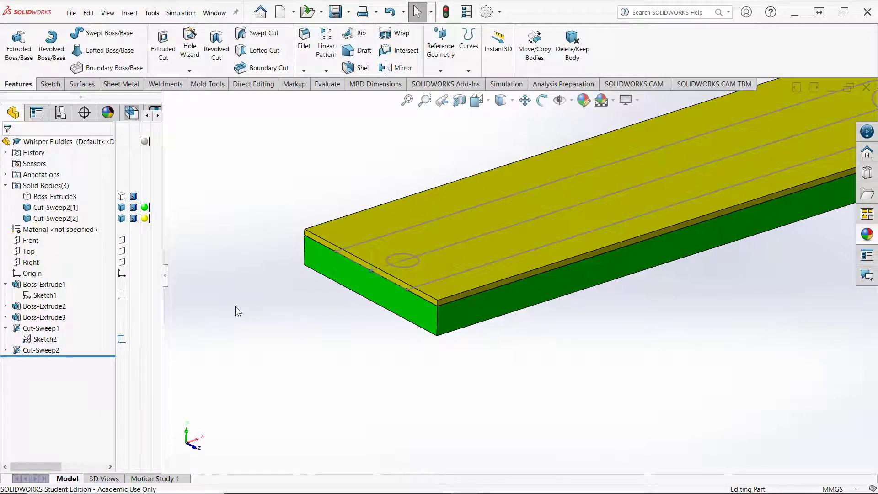
Hide the green plate body and examine the channel grooves on the underside of the yellow plate.
scroll(228, 308, down, 1)
scroll(220, 315, down, 2)
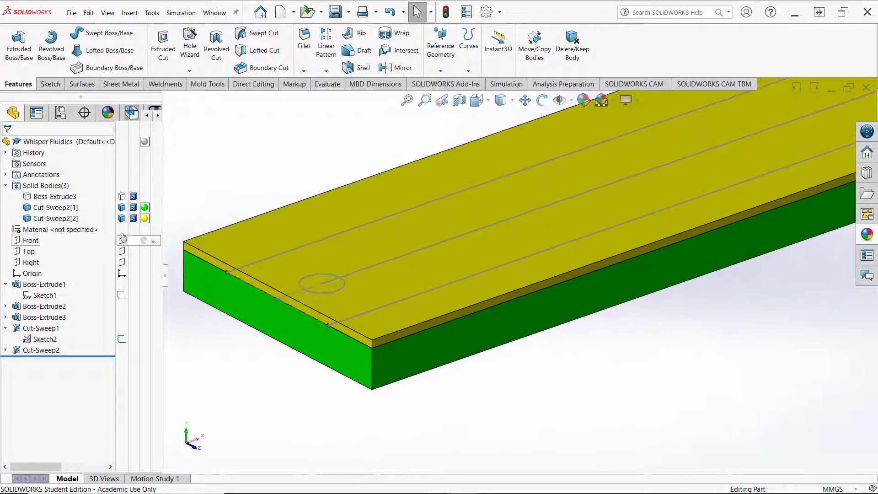
click(121, 208)
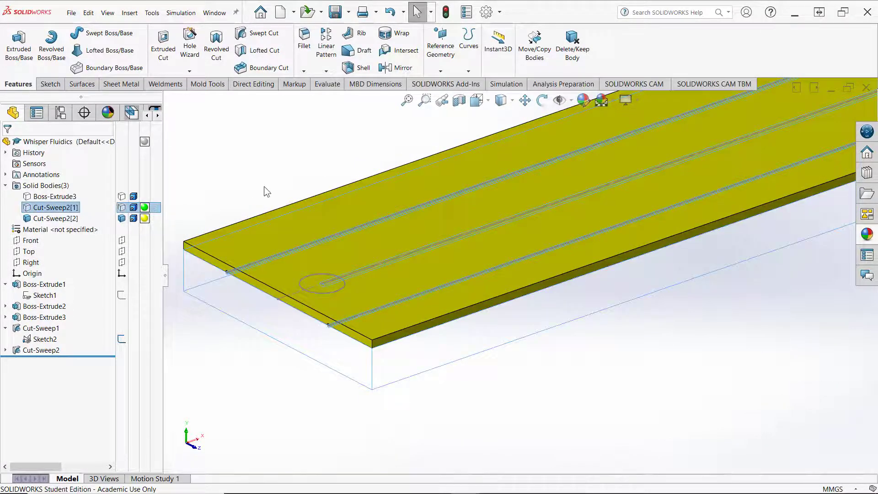
middle_drag(264, 185, 504, 223)
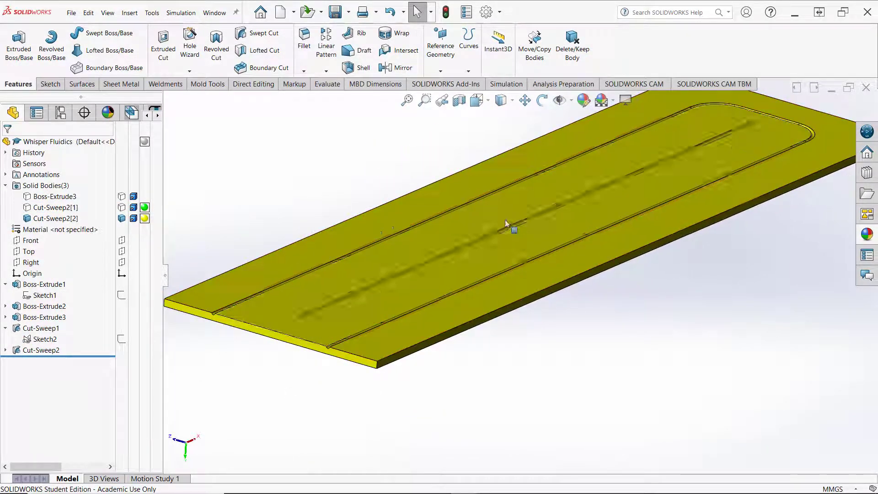
Show the green plate body, hide the yellow one, and examine the channel grooves in the green plate's upper face.
click(121, 207)
click(122, 218)
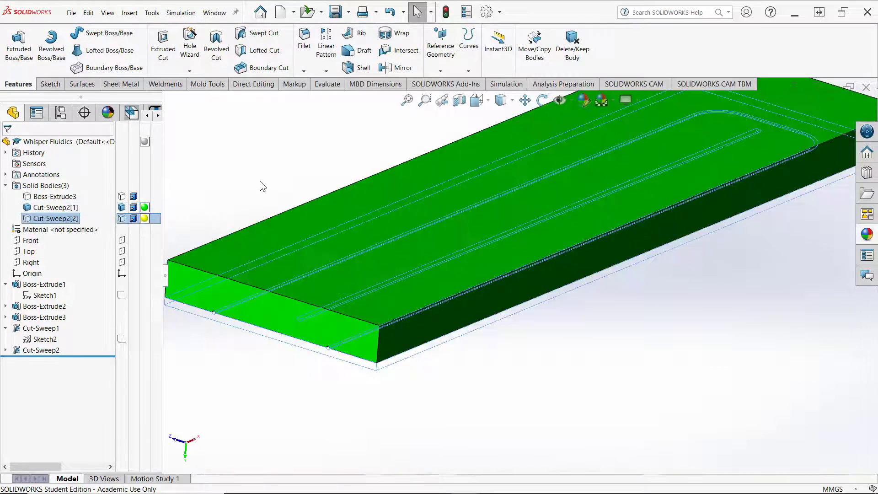
middle_drag(270, 203, 284, 348)
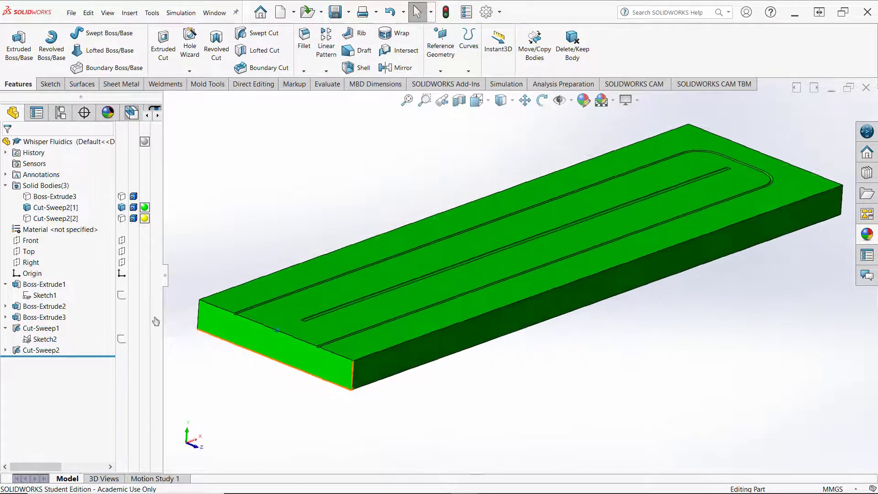
Show Sketch2 and the yellow plate body again.
click(122, 340)
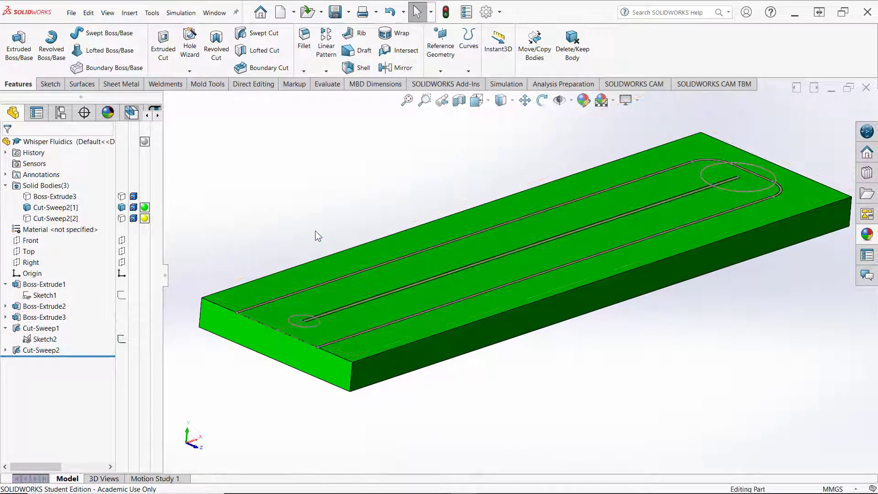
middle_drag(315, 230, 299, 225)
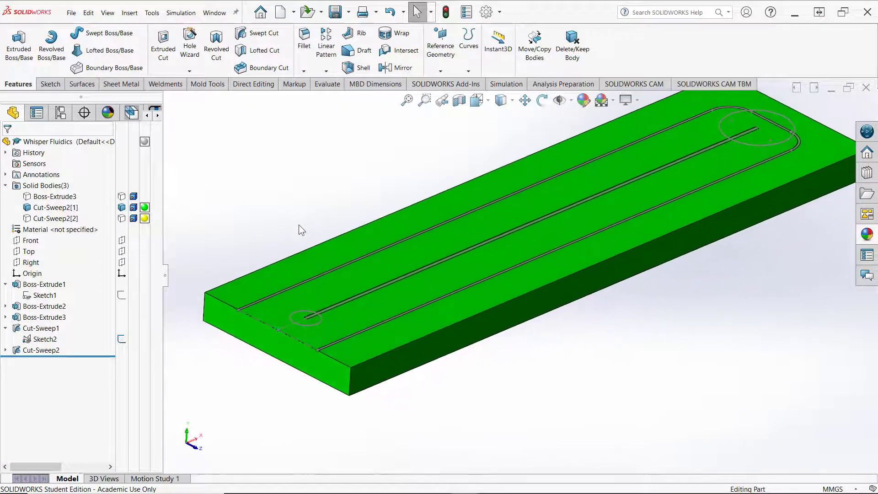
click(121, 218)
click(294, 188)
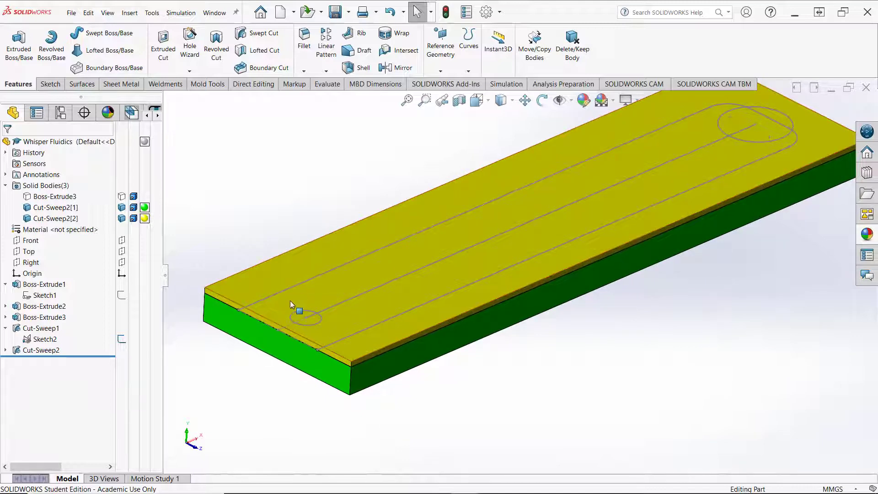
scroll(302, 316, down, 2)
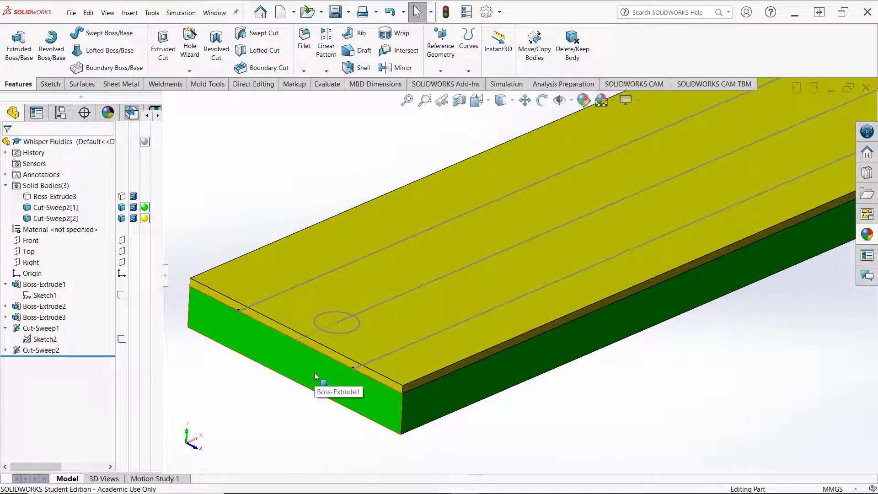
scroll(314, 373, up, 2)
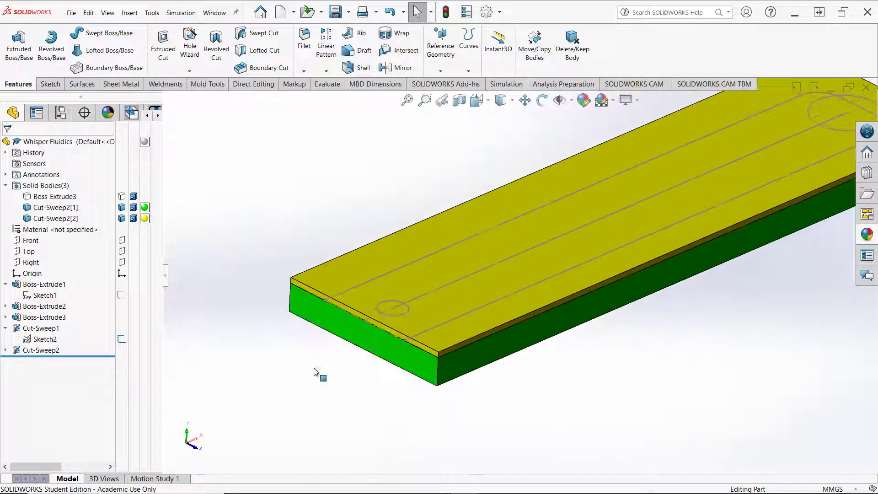
scroll(359, 303, up, 2)
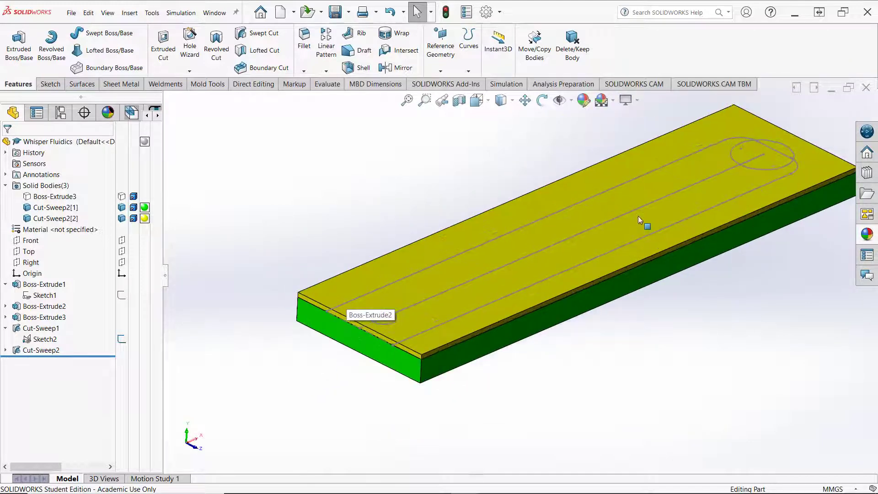
Set up an extruded cut using the small and large circles at the ends of the centre channel as contours.
click(122, 339)
click(395, 323)
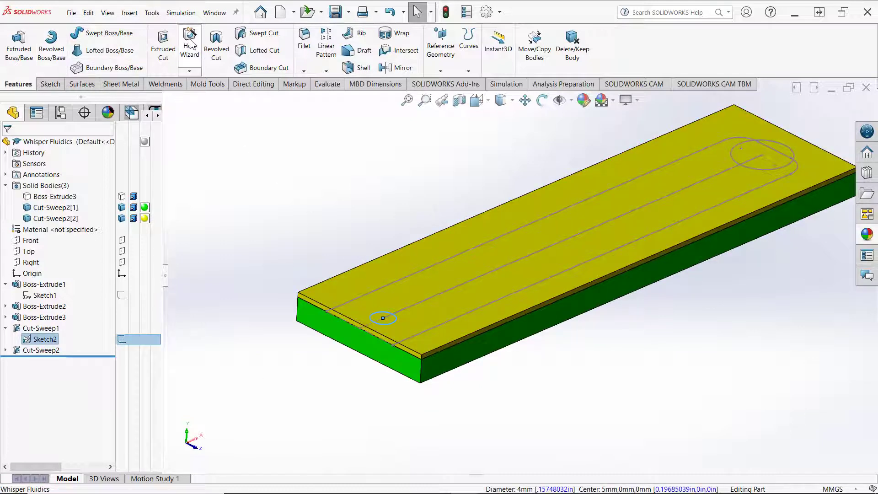
click(163, 46)
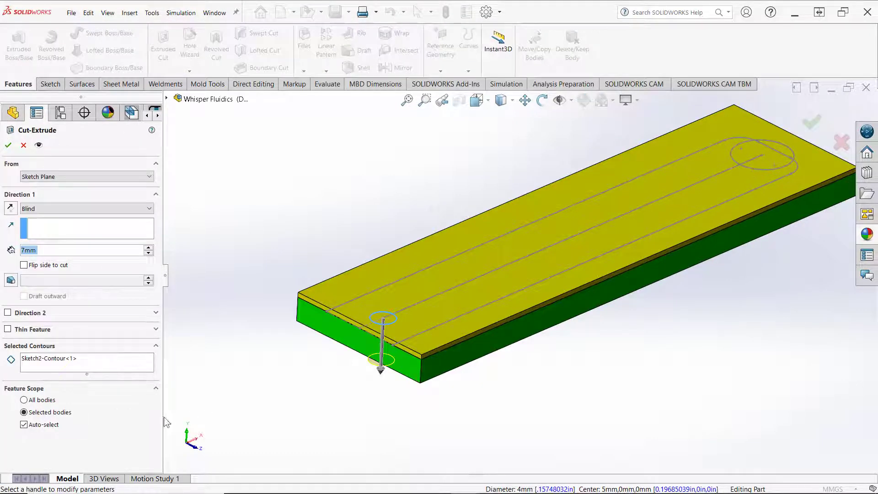
click(95, 368)
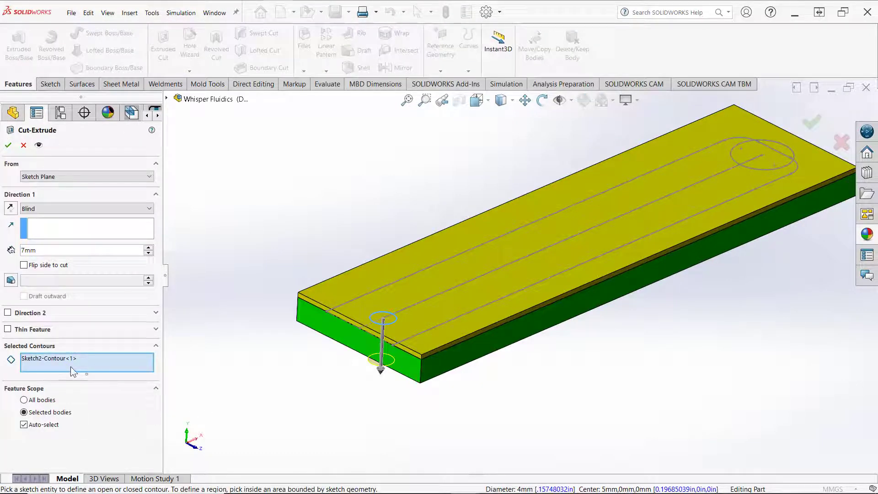
click(757, 169)
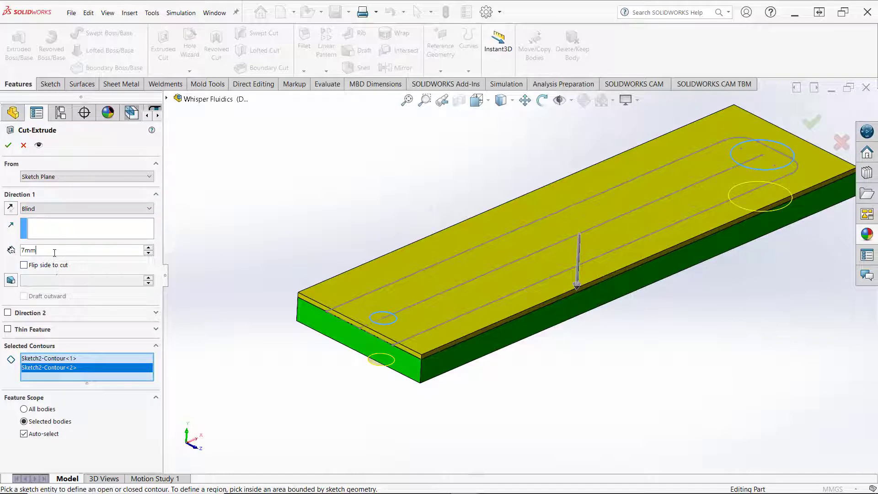
Set the extruded cut's blind depth in the first direction to 0.35 mm.
drag(62, 253, 23, 249)
text(.35)
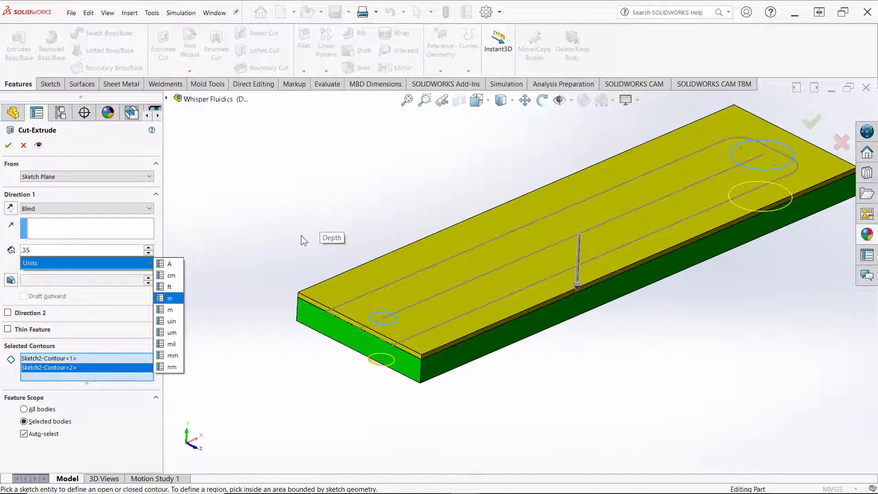
click(197, 210)
scroll(355, 363, down, 7)
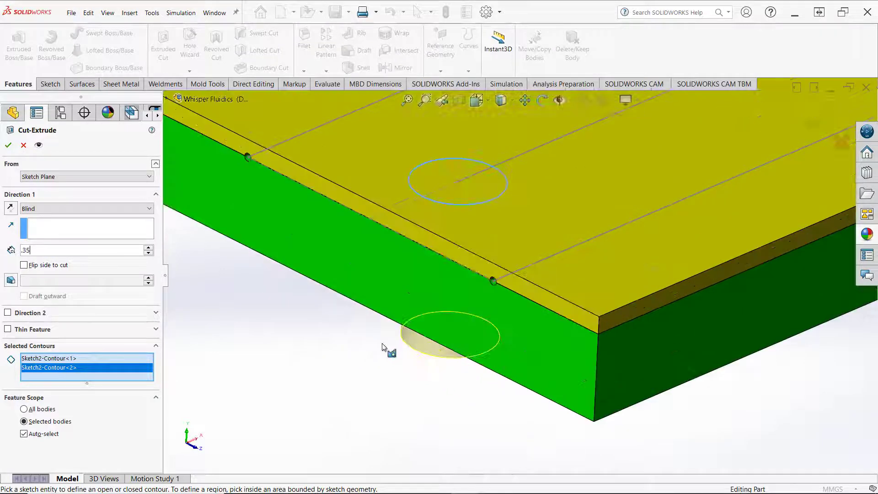
scroll(380, 344, up, 5)
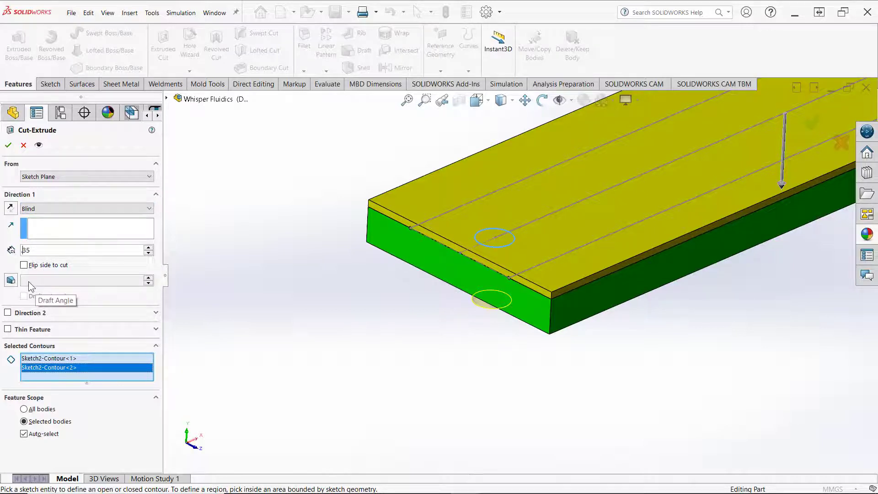
Enable the second direction of the extruded cut and set its end condition to Through All.
click(8, 313)
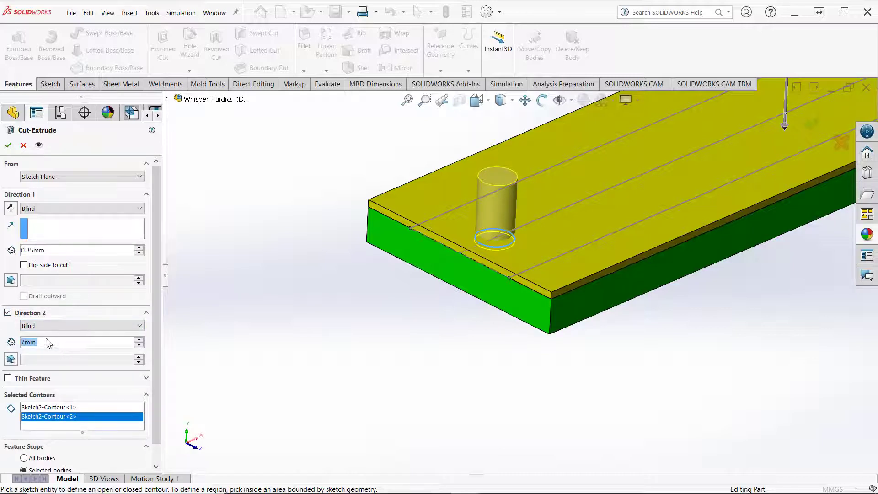
click(73, 325)
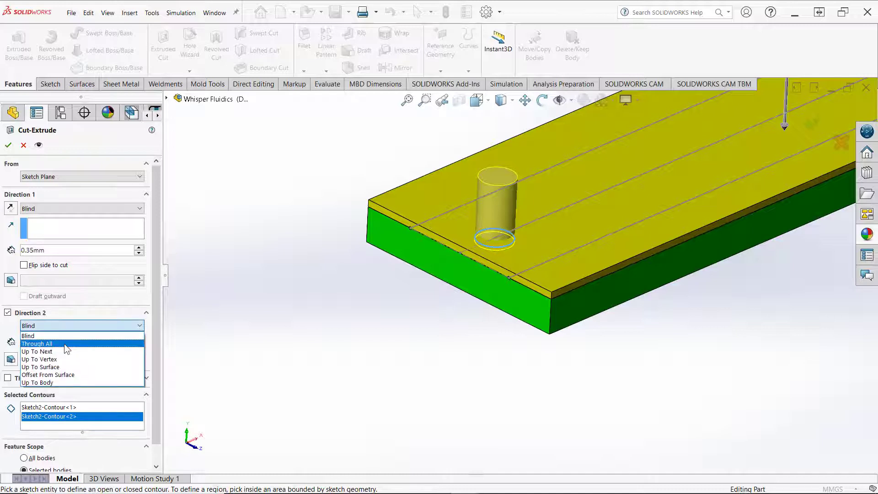
click(64, 343)
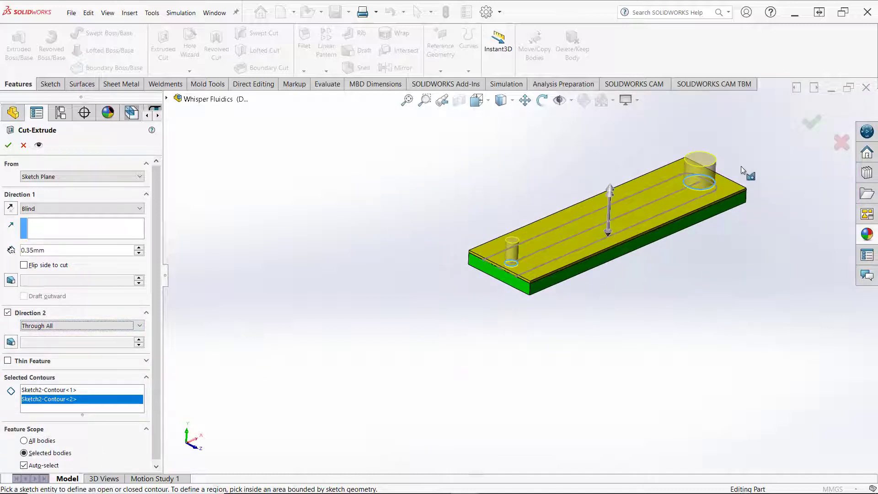
scroll(749, 173, down, 2)
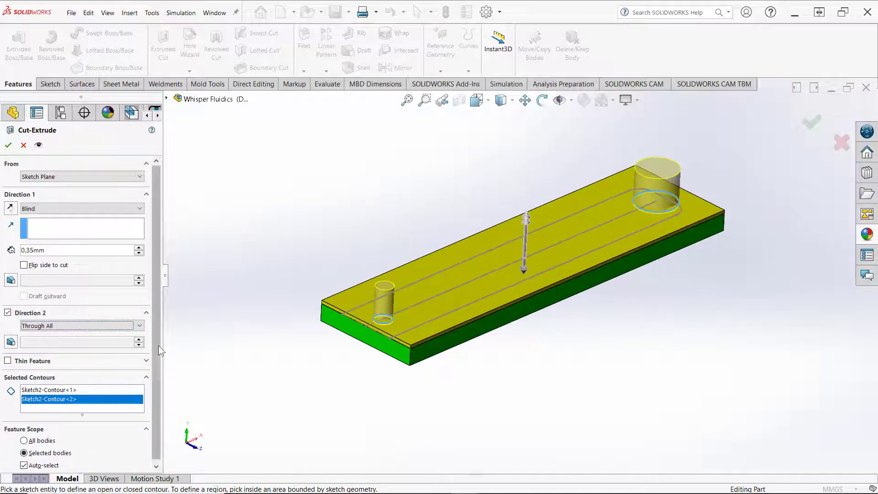
Turn off automatic body selection, limit the extruded cut to the green and yellow plate bodies, and apply the cut.
scroll(155, 340, down, 1)
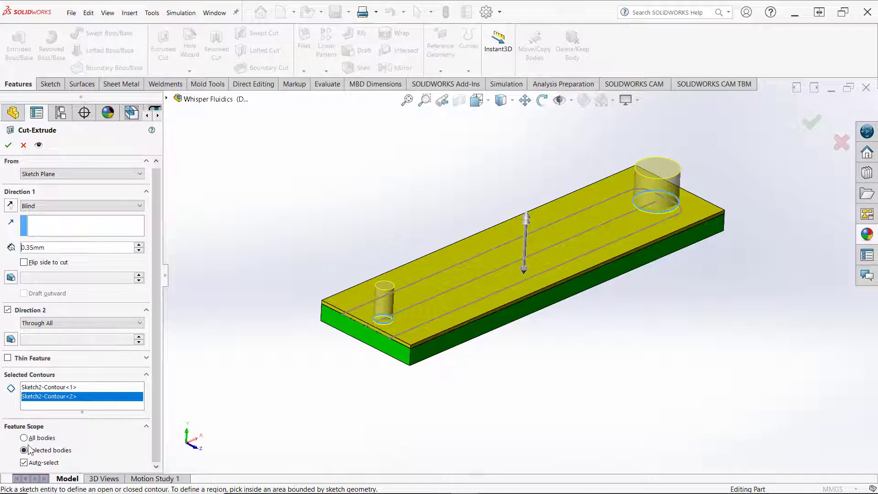
click(23, 463)
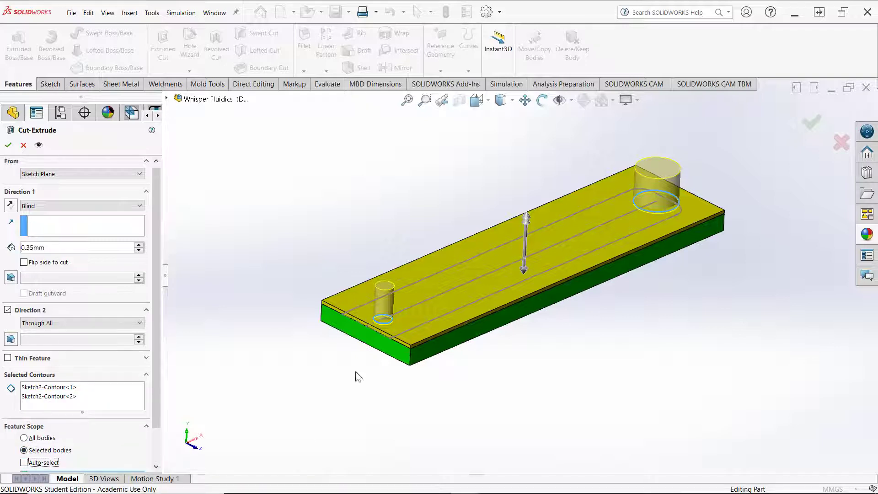
click(402, 331)
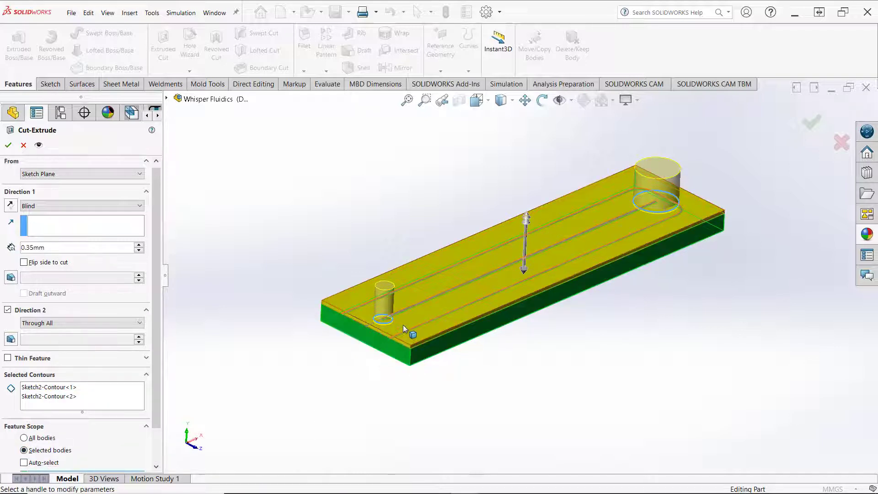
scroll(608, 322, down, 3)
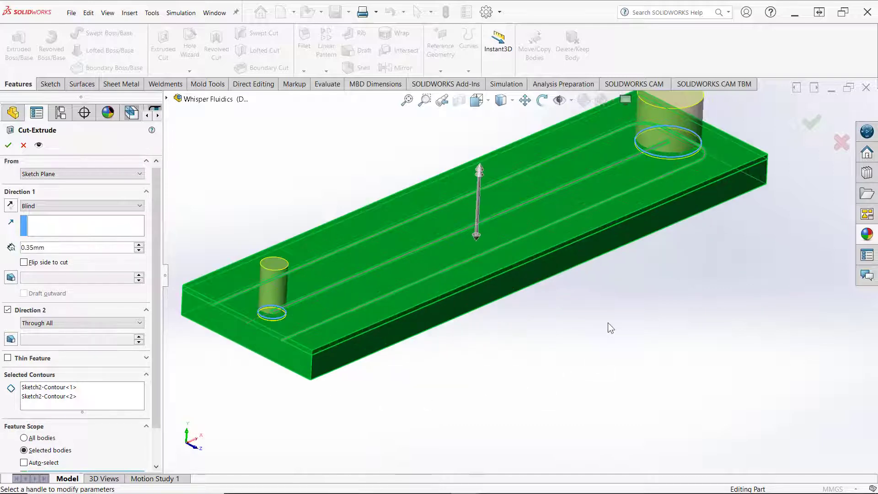
scroll(155, 340, down, 2)
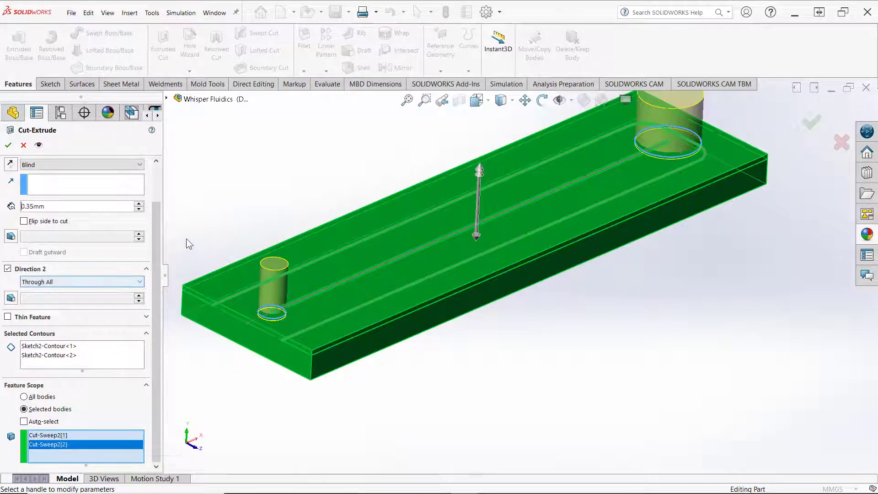
click(8, 145)
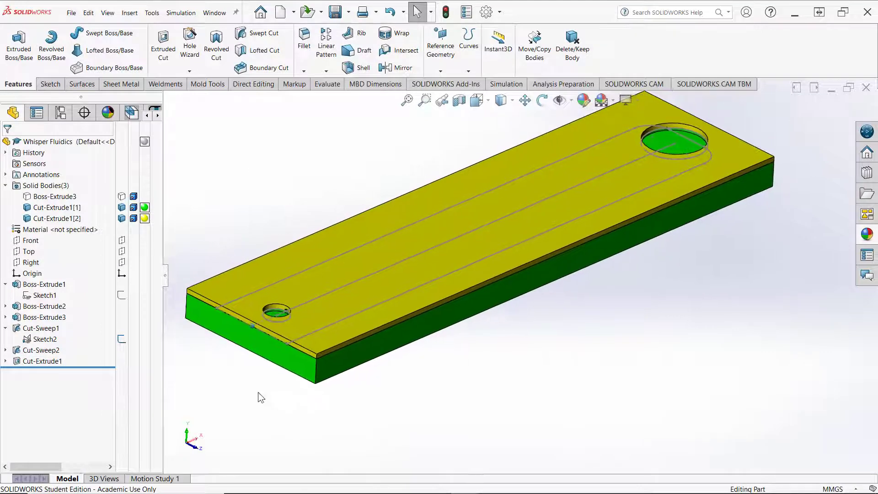
Inspect the channel opening inside the small end well and save the part.
scroll(234, 432, up, 10)
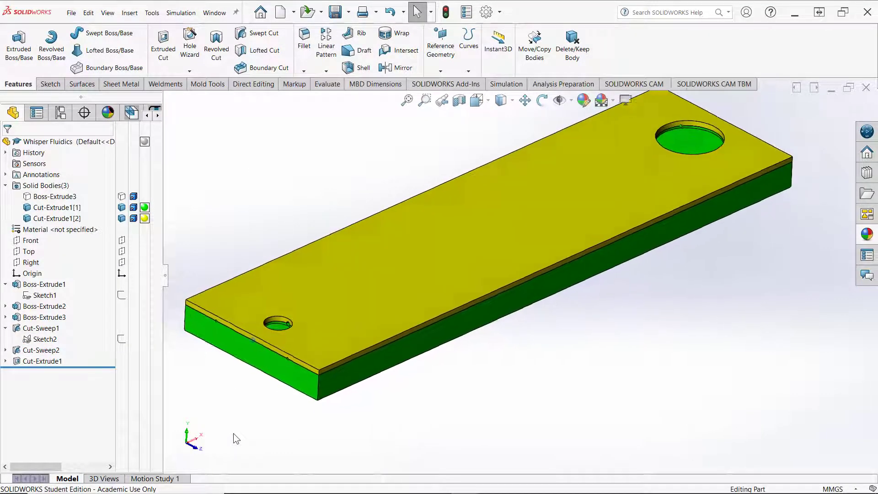
scroll(439, 255, up, 2)
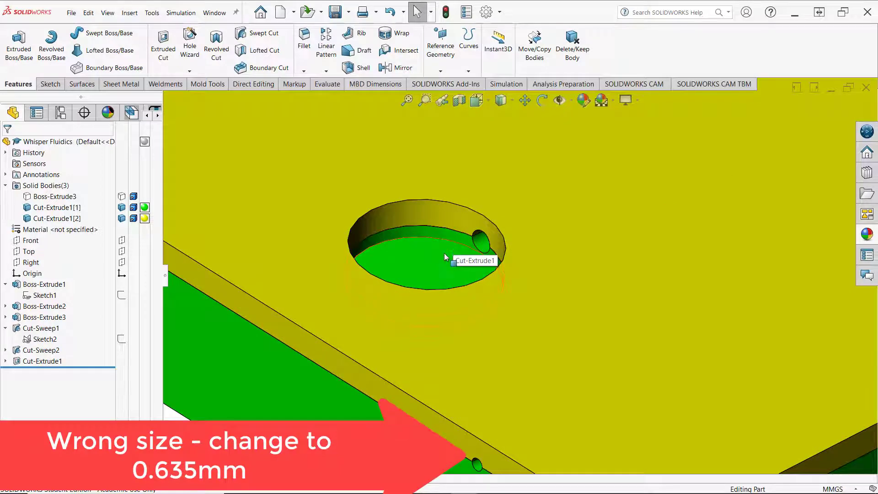
scroll(441, 255, down, 5)
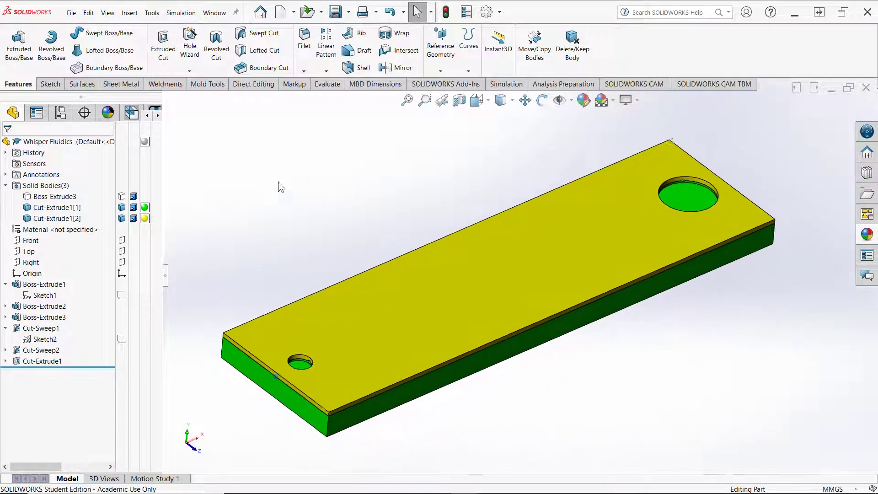
click(336, 11)
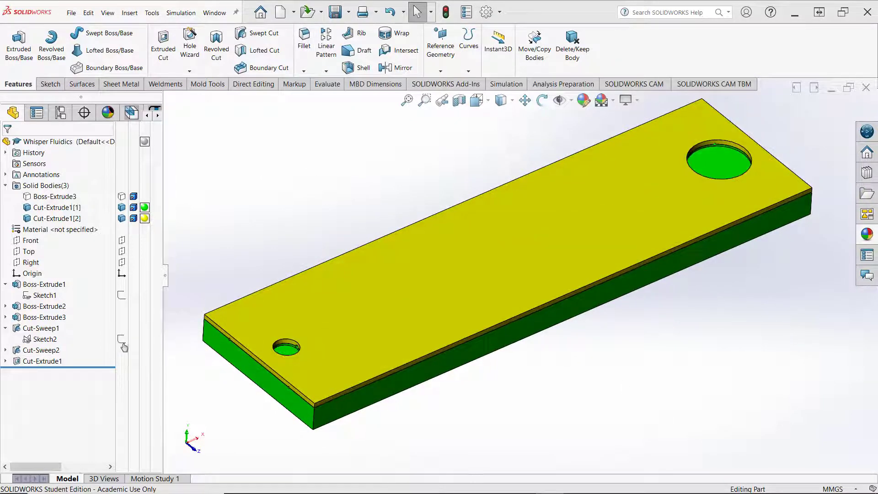
Show Sketch2 and orient the plate in a straight-down view with the X axis pointing right.
click(120, 340)
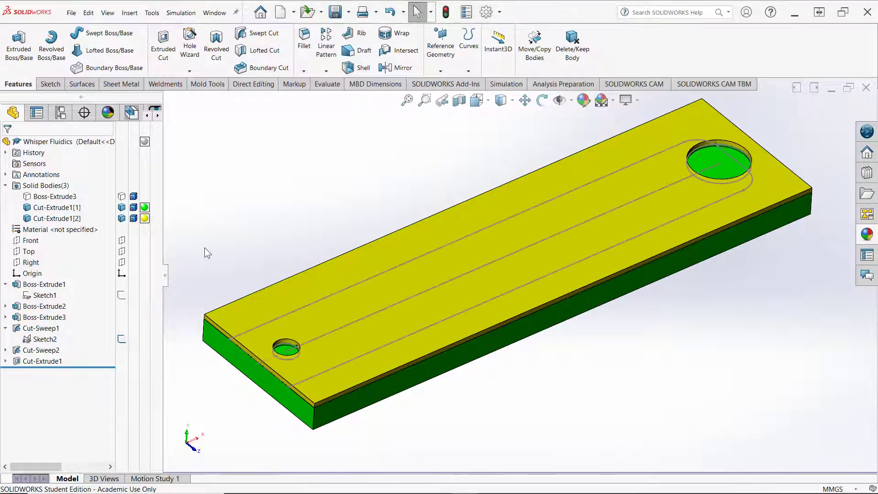
key(space)
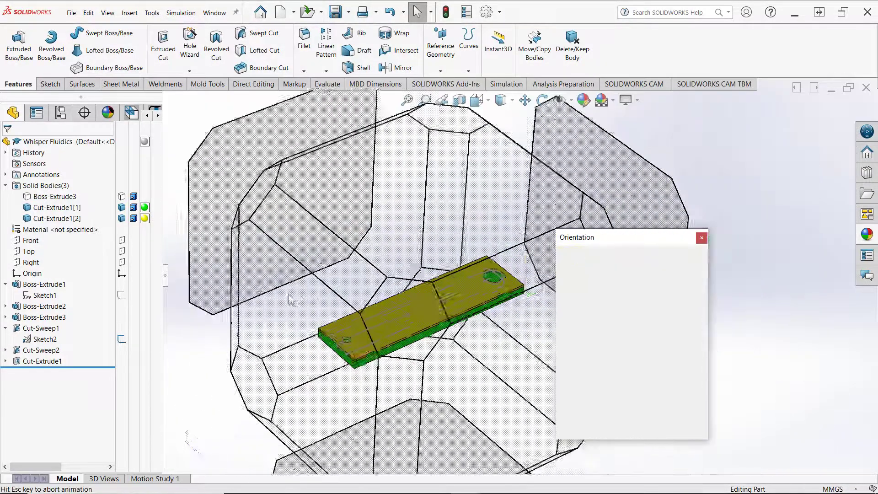
click(404, 276)
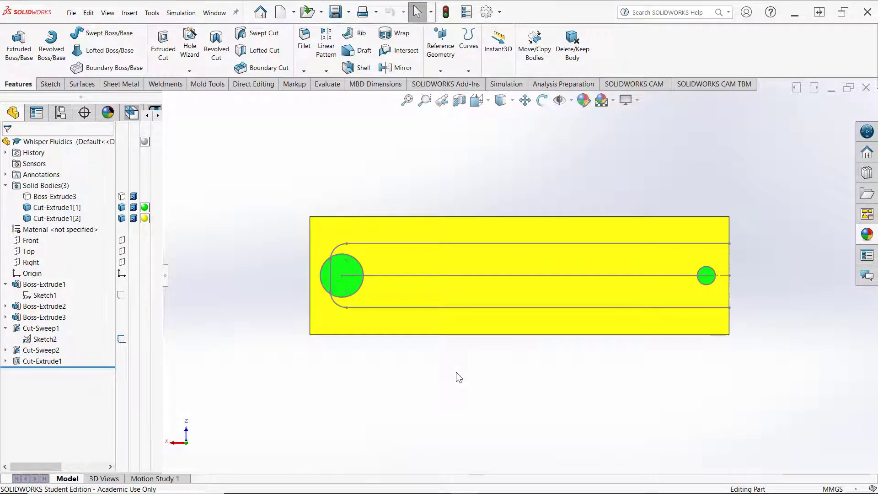
key(alt+Left)
key(alt+Left)
key(alt+Left)
key(alt+Left)
key(alt+Left)
key(alt+Left)
key(alt+Left)
key(alt+Left)
key(alt+Left)
key(alt+Left)
key(alt+Left)
key(alt+Left)
key(alt+Left)
key(alt+Left)
key(alt+Left)
key(alt+Left)
key(alt+Left)
key(alt+Left)
key(alt+Left)
key(alt+Left)
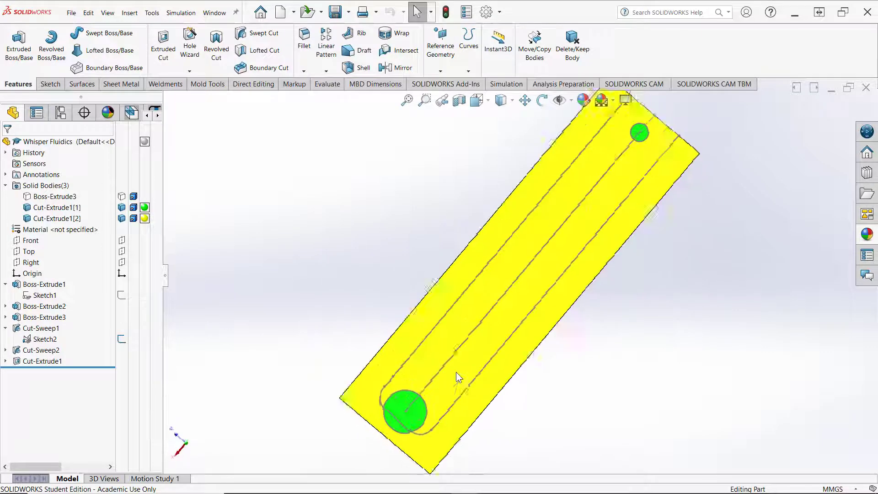
key(alt+Left)
key(alt+Left)
key(alt+Left)
key(alt+Left)
key(alt+Left)
key(alt+Left)
key(alt+Left)
key(alt+Left)
key(alt+Left)
key(alt+Left)
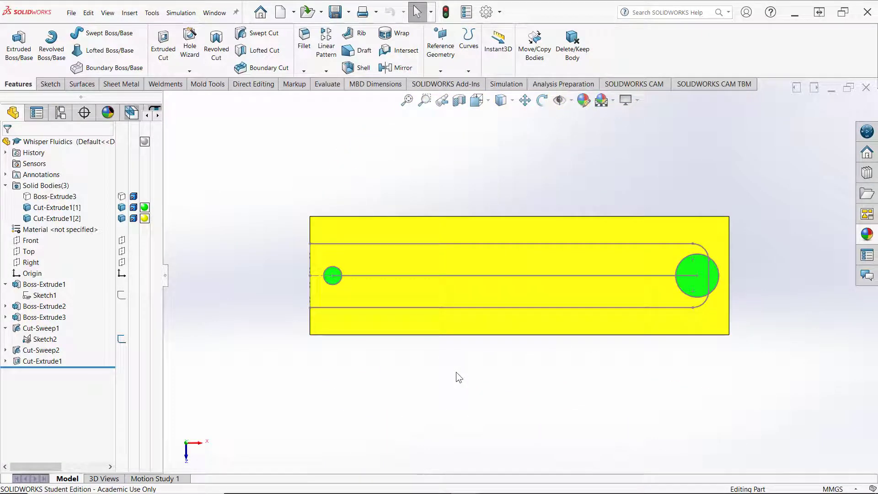
scroll(310, 242, down, 4)
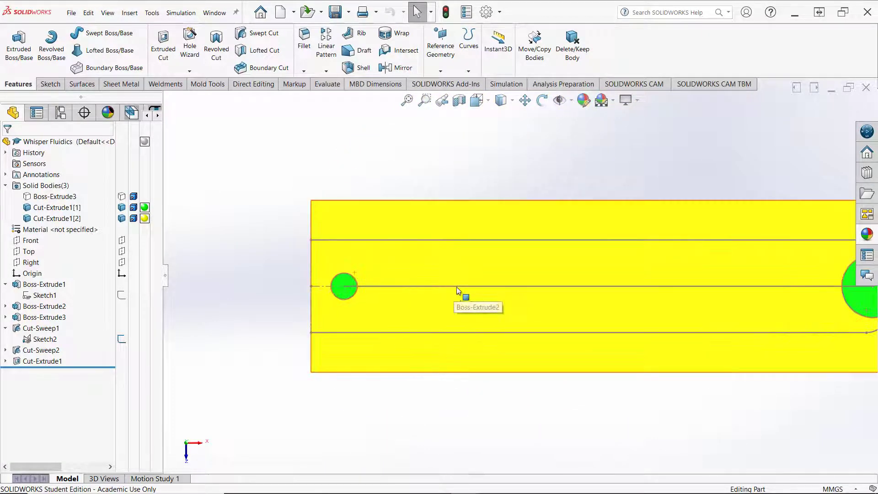
scroll(385, 270, down, 3)
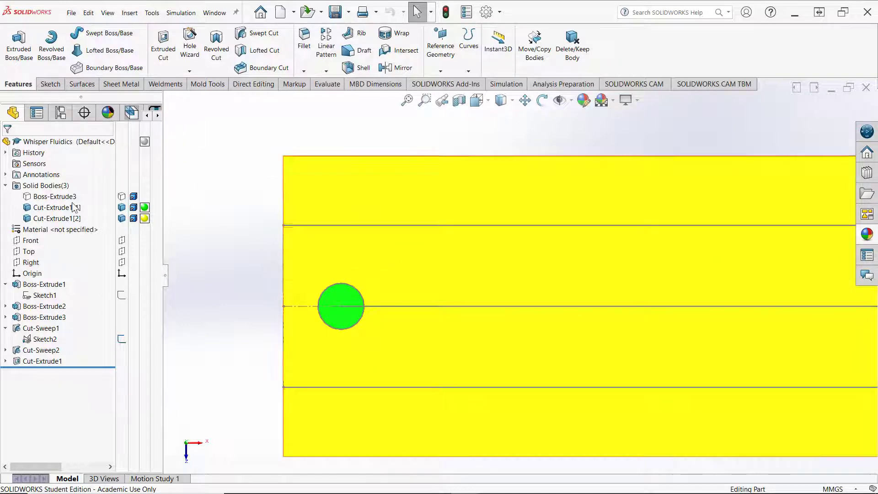
Start a new sketch on the Top plane.
click(122, 252)
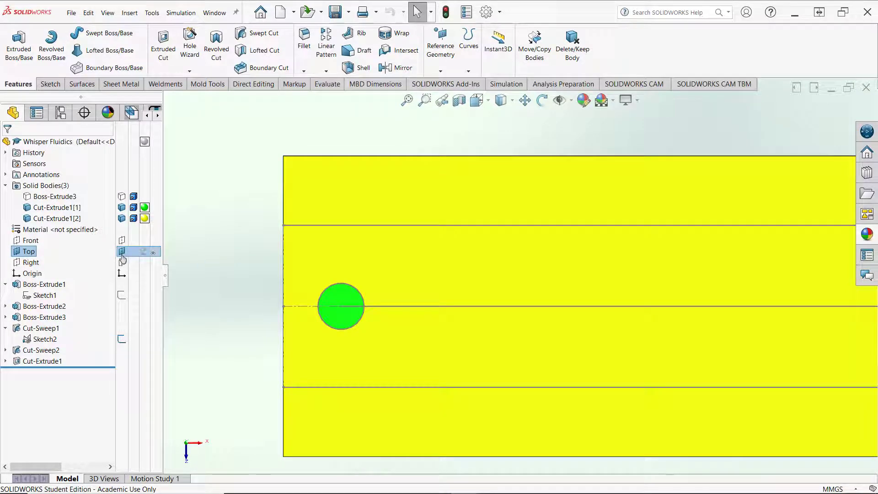
right_click(27, 256)
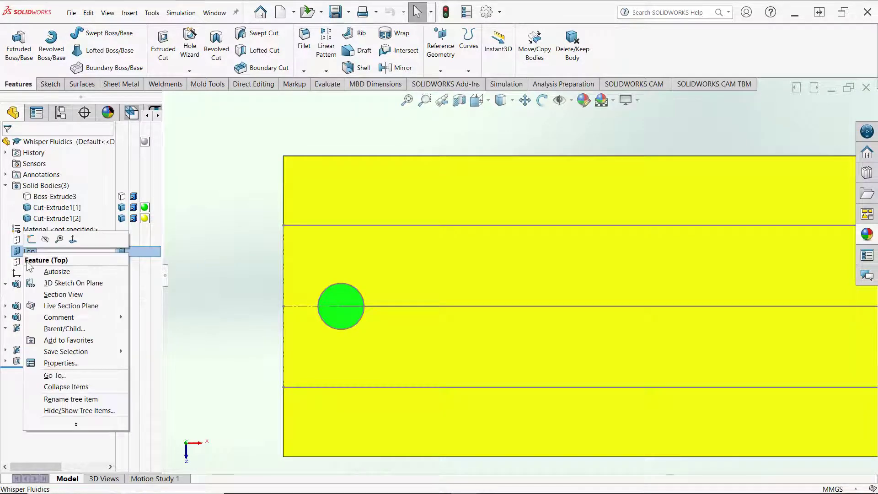
click(31, 239)
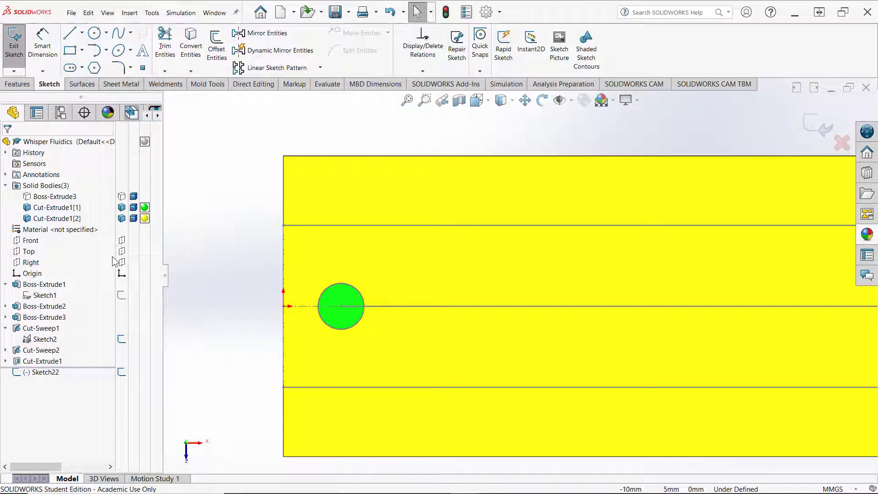
click(143, 264)
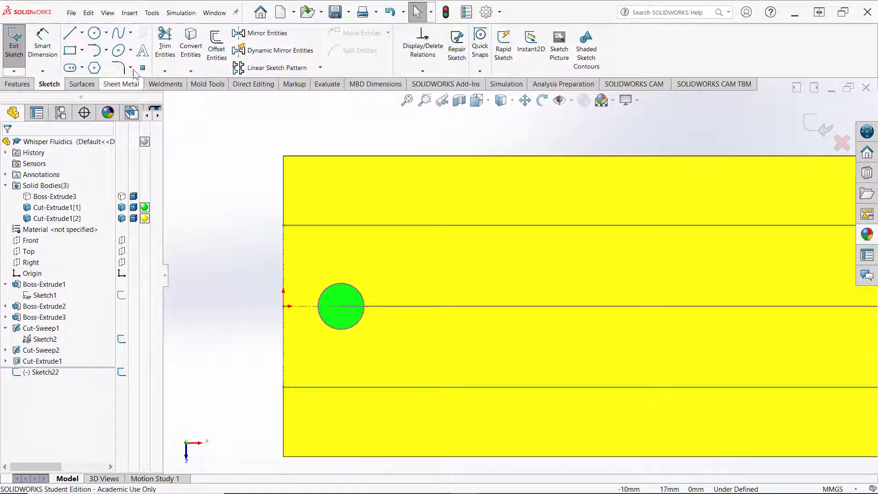
Sketch a centerpoint straight slot about 8.7 mm long and 4.5 mm wide, centred on the upper outer channel line near the small well.
click(71, 69)
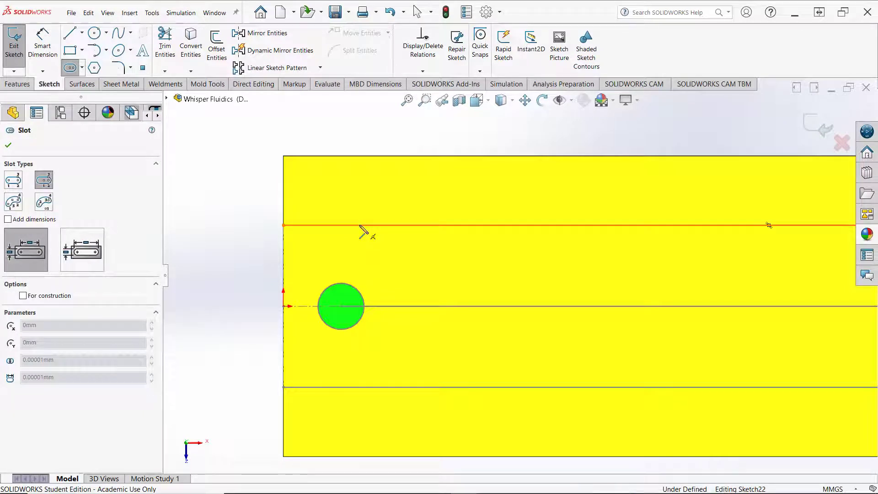
click(360, 226)
click(411, 225)
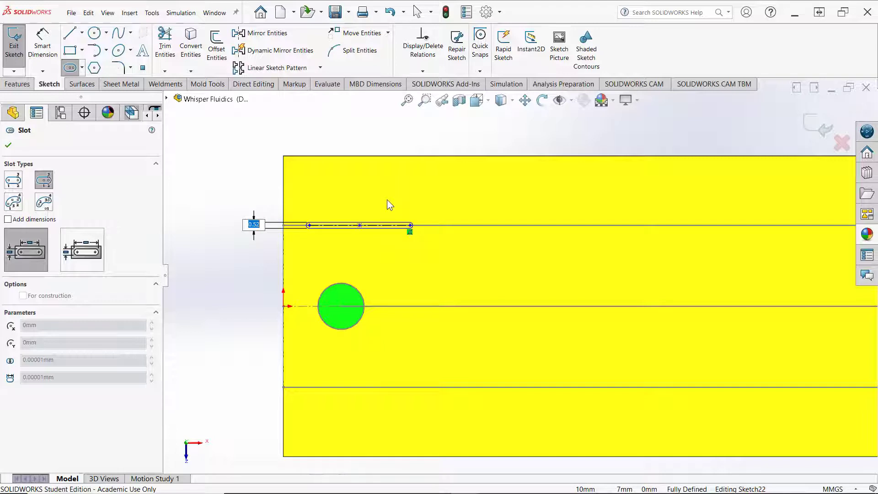
key(Return)
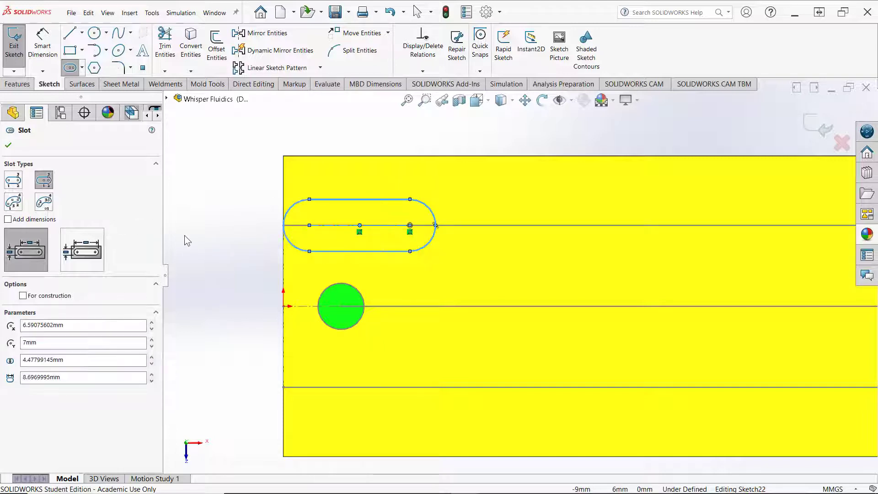
click(8, 146)
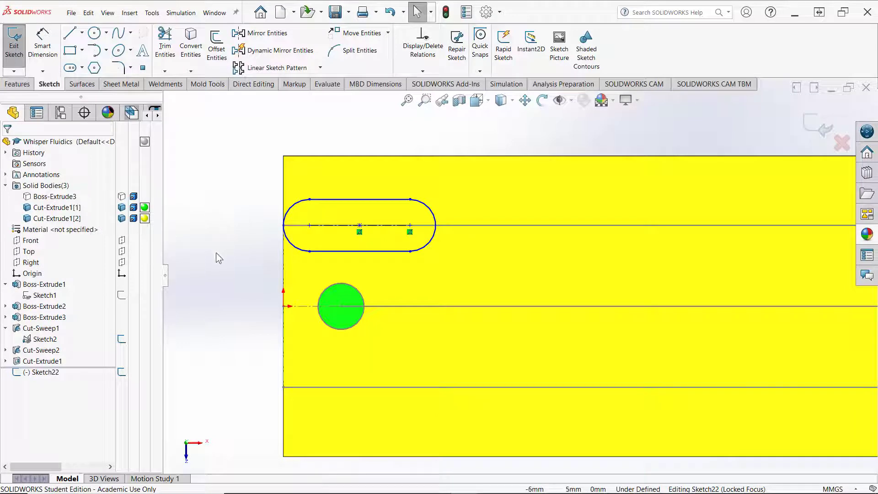
Dimension the slot's centre 7 mm horizontally from the origin.
right_drag(224, 204, 226, 171)
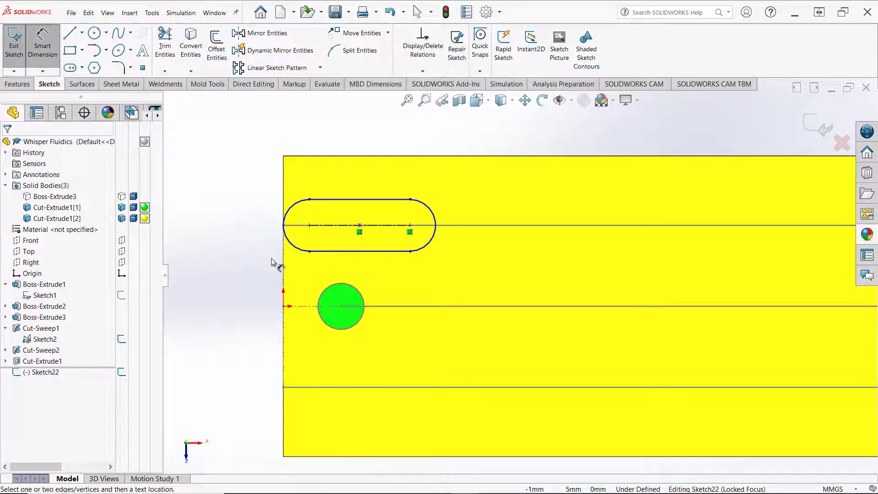
click(284, 307)
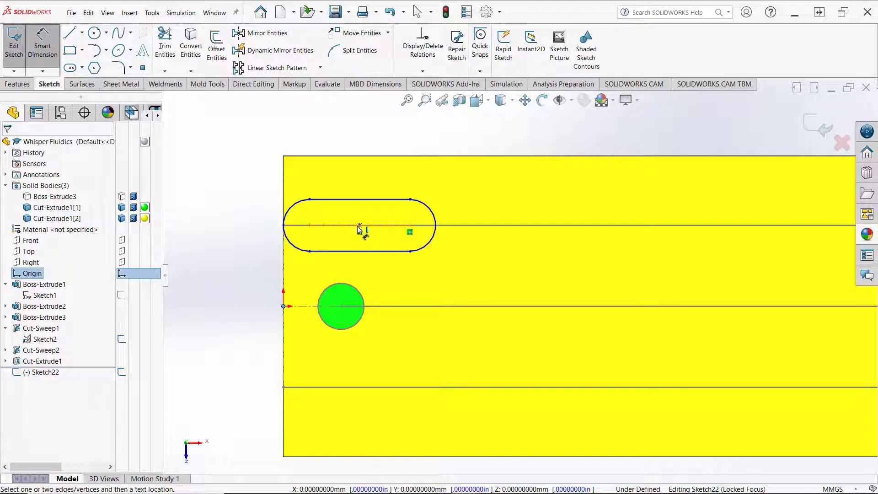
click(359, 226)
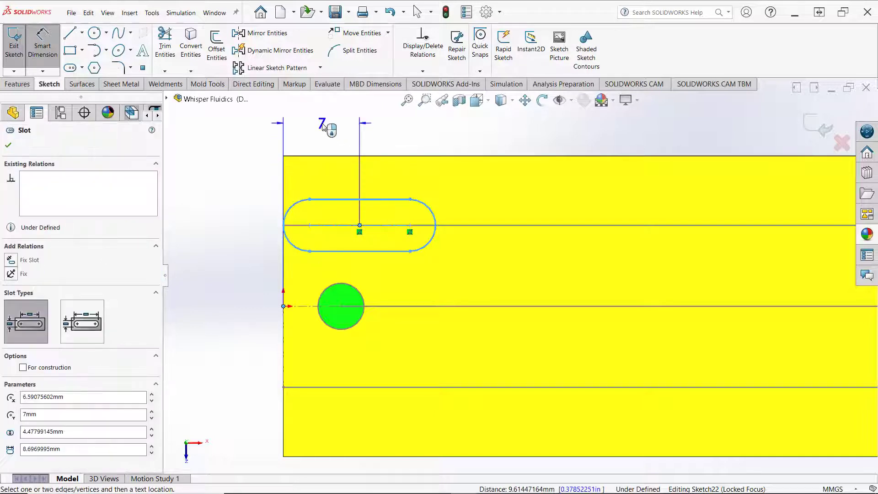
click(323, 127)
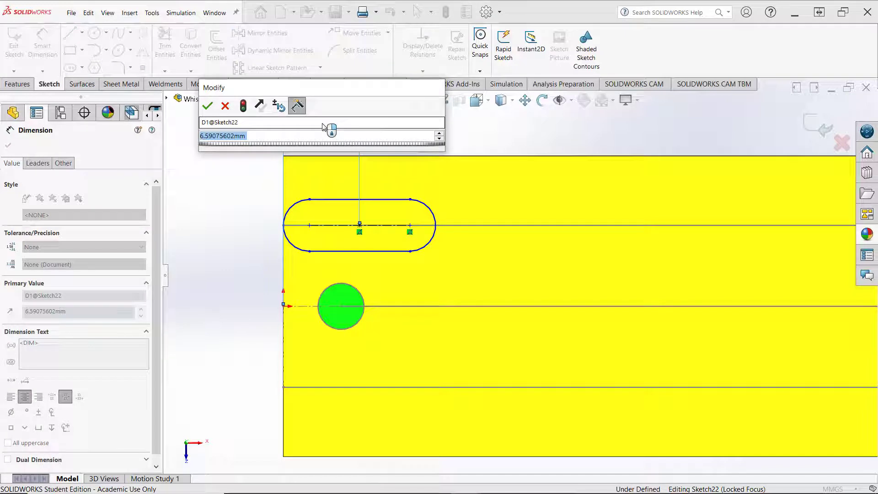
text(7)
key(Return)
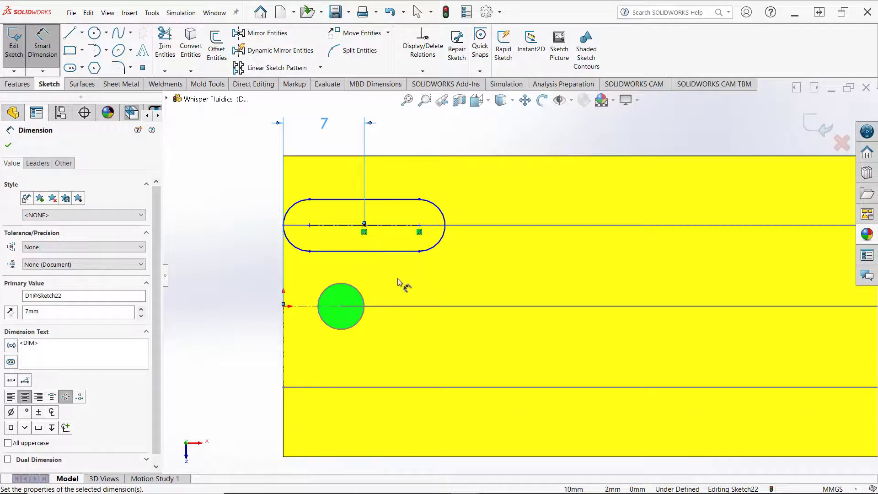
Dimension the slot's straight side to 1.5 mm.
click(364, 255)
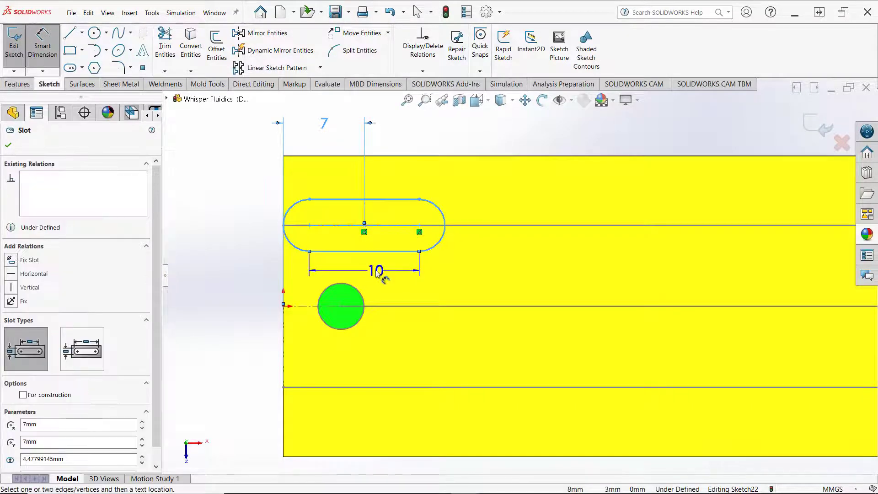
click(377, 272)
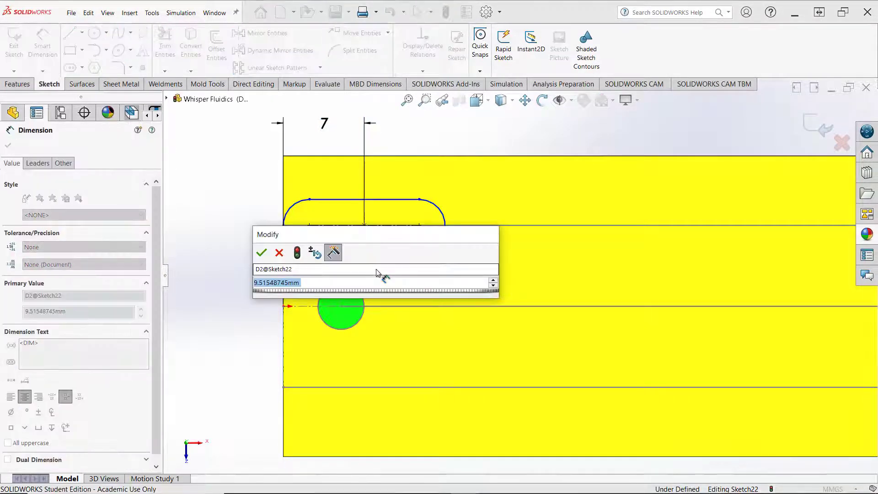
text(10)
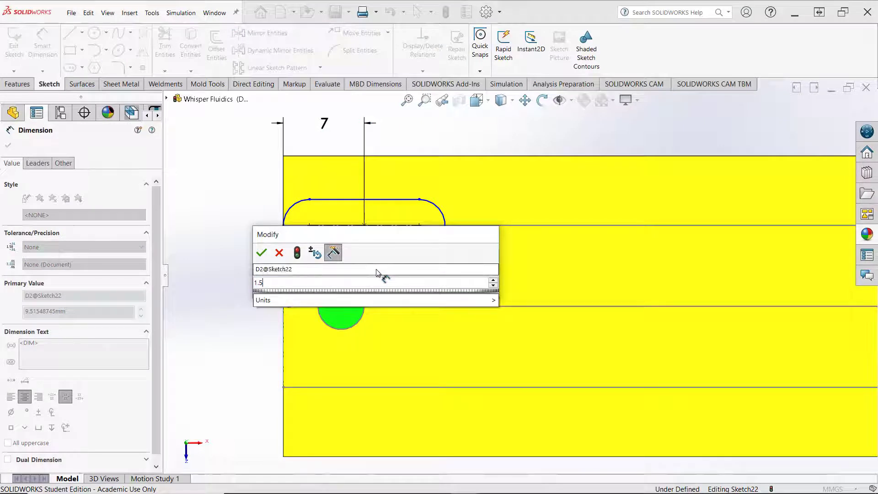
key(Return)
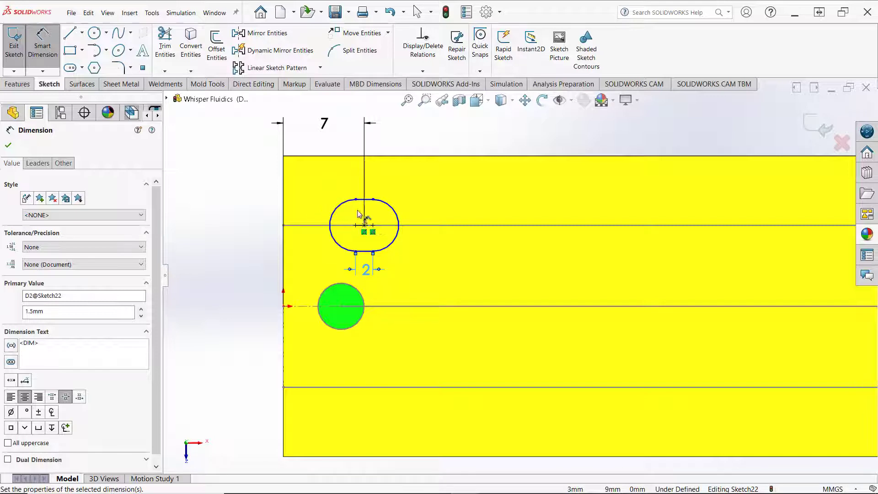
Dimension the slot's width between its two straight sides as 3 mm.
click(368, 203)
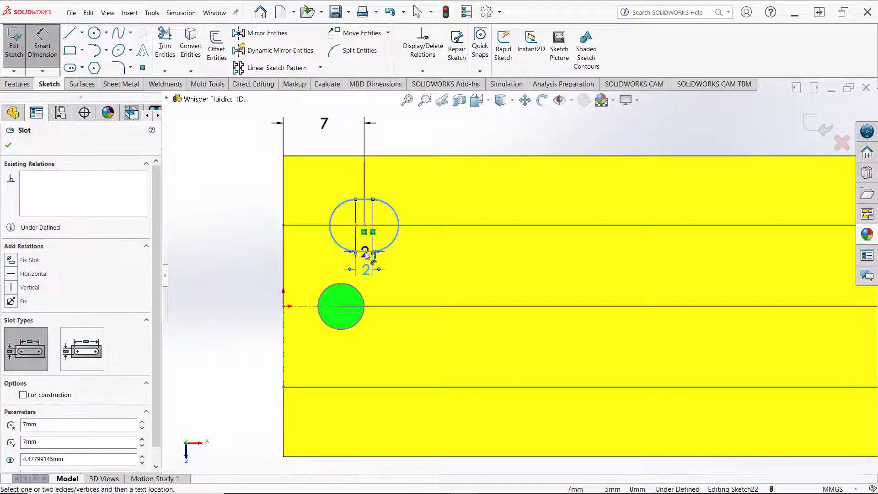
click(308, 243)
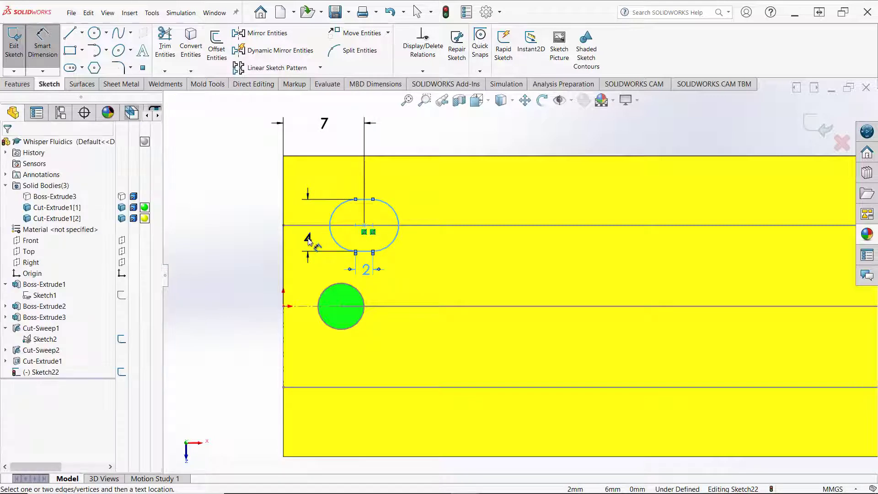
text(3)
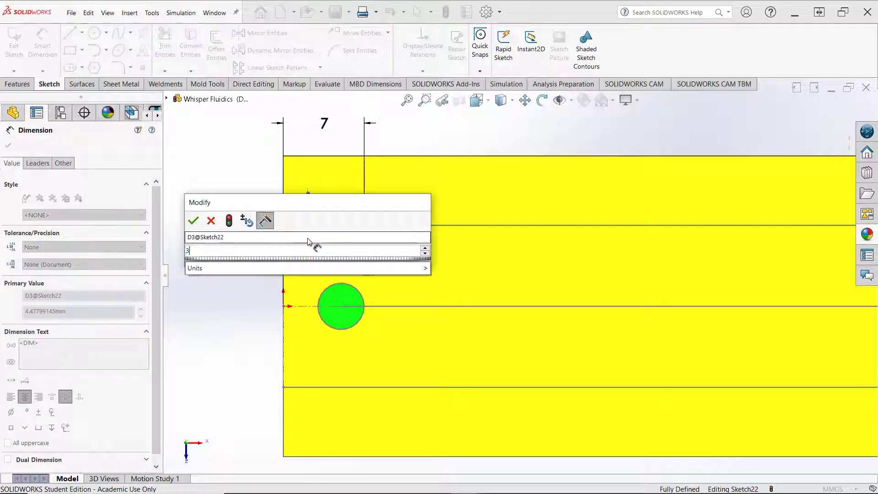
Set the slot's width to 3 mm and finish dimensioning.
key(Return)
scroll(351, 235, down, 4)
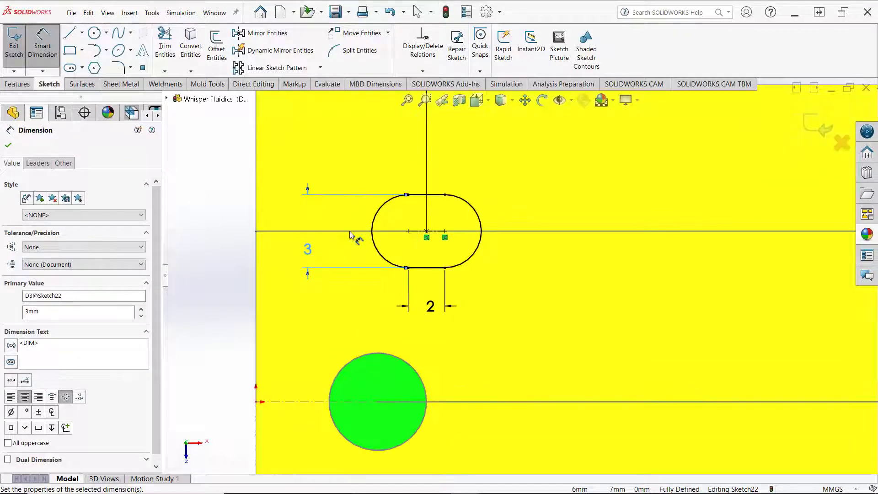
scroll(352, 235, up, 3)
scroll(512, 233, down, 2)
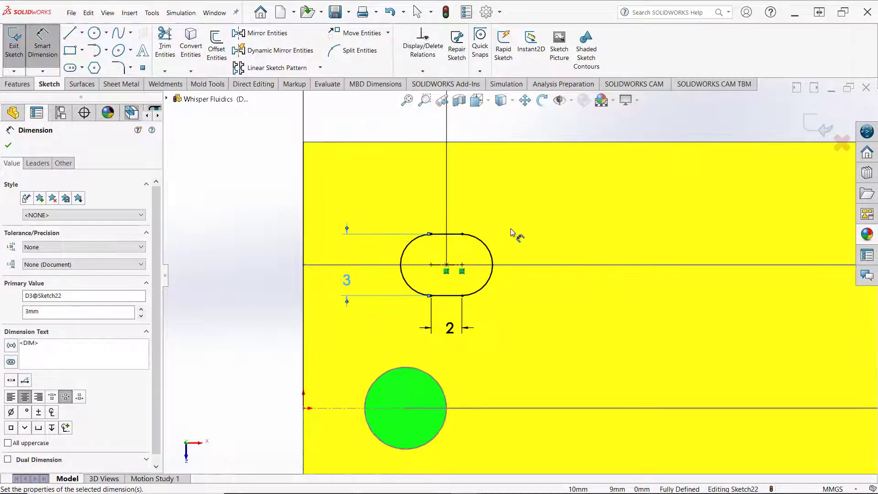
click(247, 245)
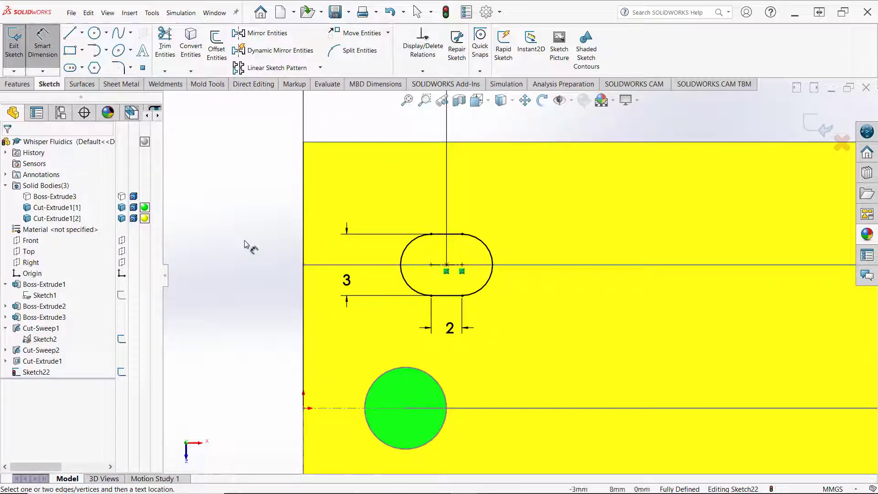
key(Escape)
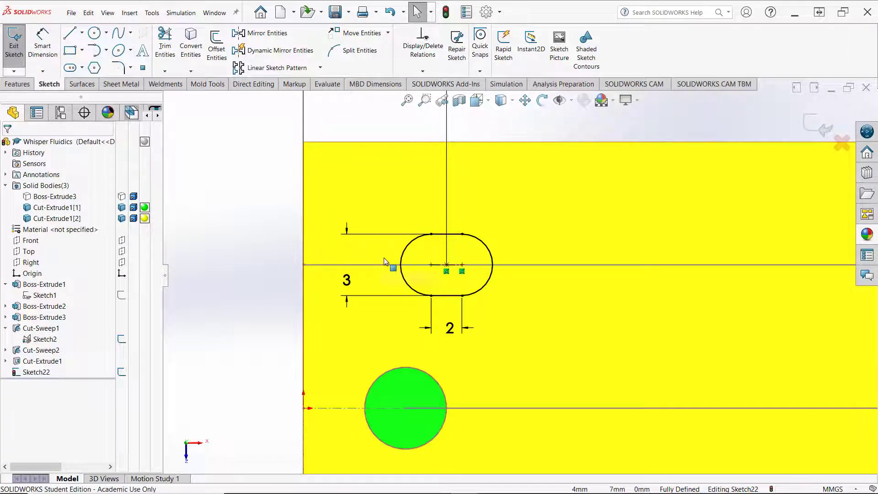
Hide Sketch2 under Cut-Sweep1 and move the 7 mm dimension closer to the yellow body's edge.
click(55, 340)
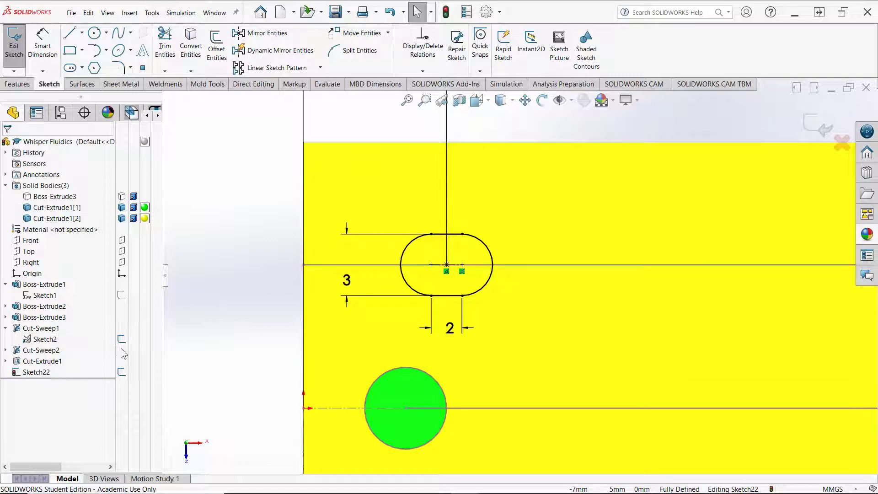
click(232, 276)
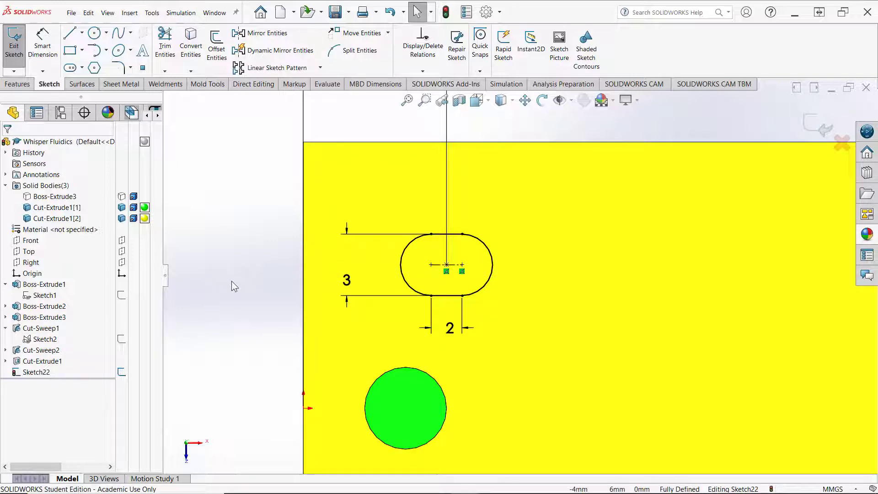
scroll(232, 276, up, 3)
scroll(411, 164, down, 2)
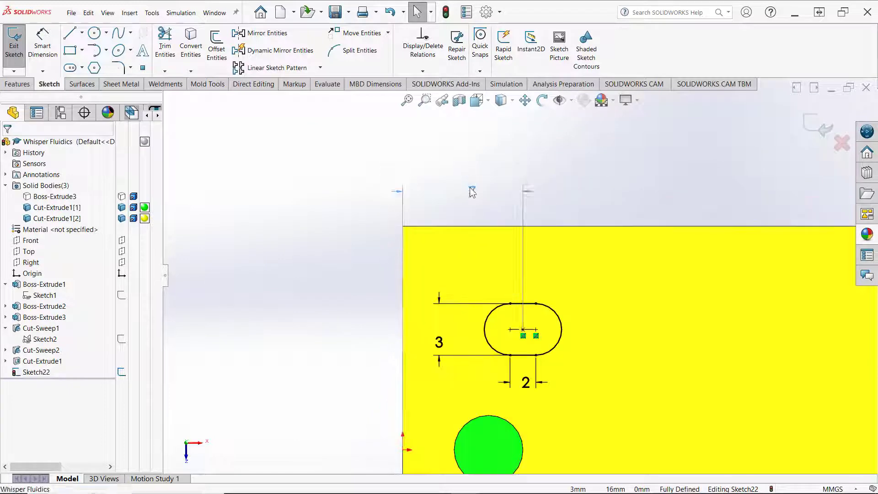
click(463, 177)
scroll(596, 368, down, 2)
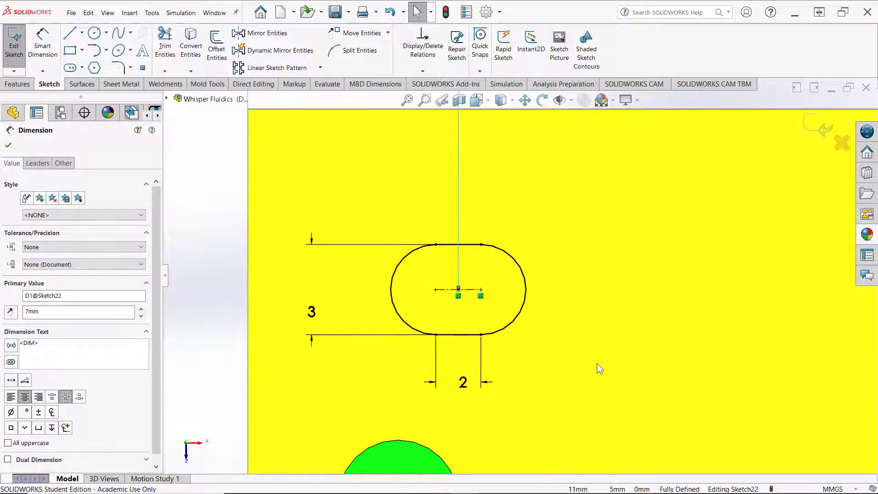
scroll(597, 364, up, 2)
click(616, 145)
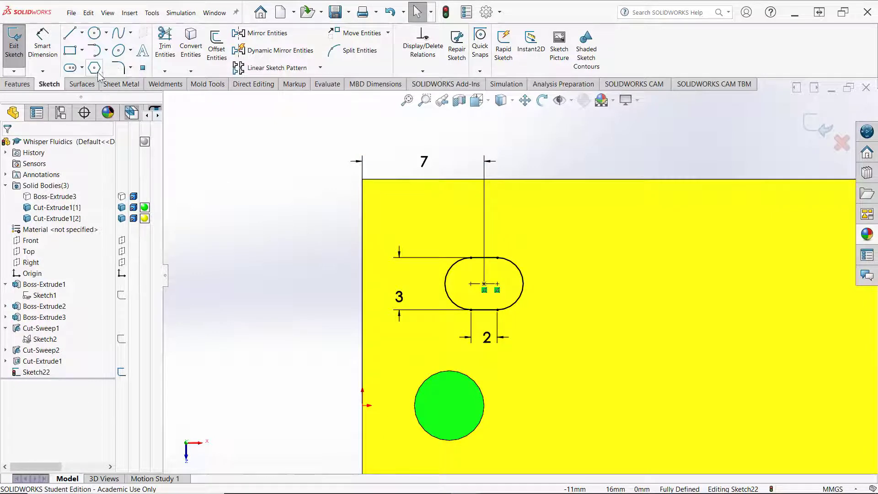
Sketch a centerpoint slot about 6.5 mm long and 5.9 mm wide, centred on the existing slot's midpoint.
click(70, 68)
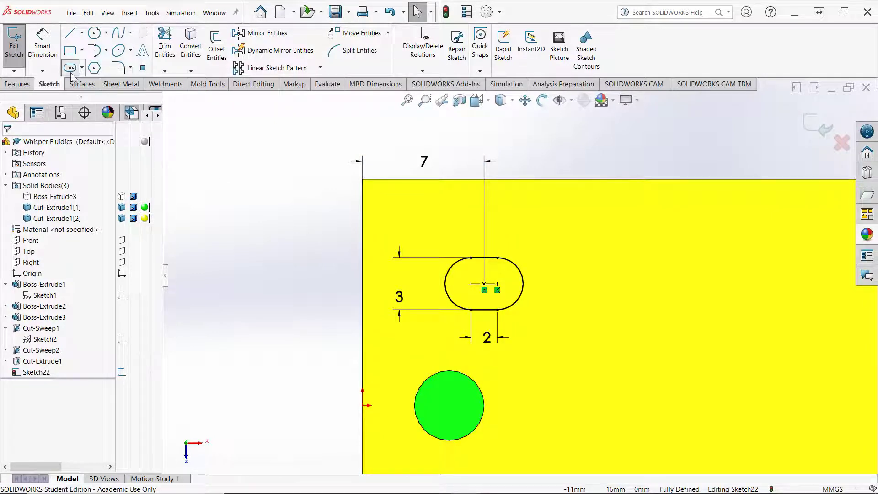
click(484, 285)
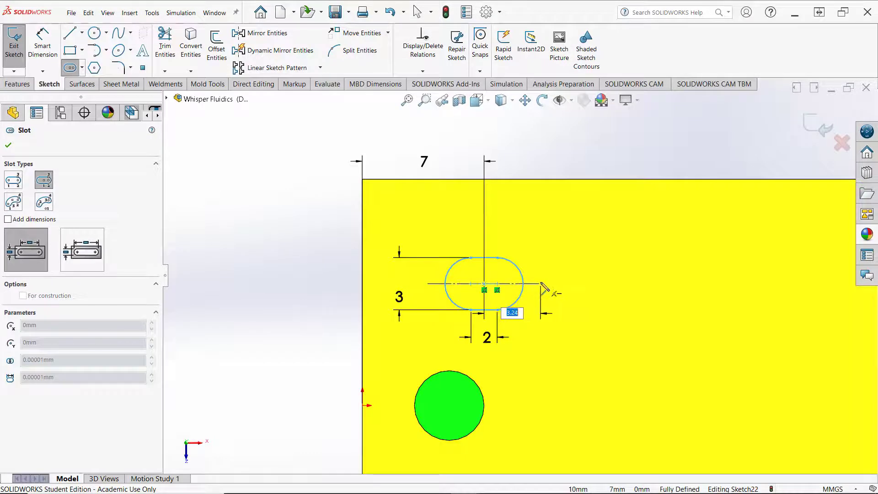
click(540, 281)
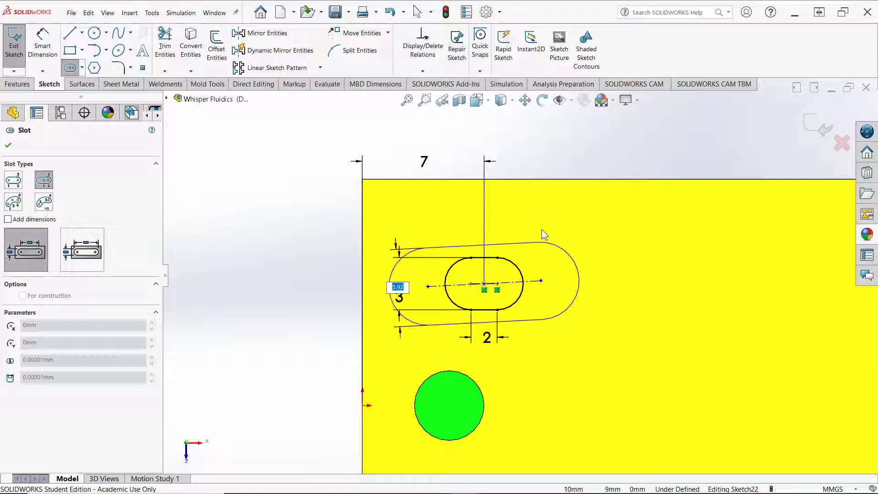
click(272, 316)
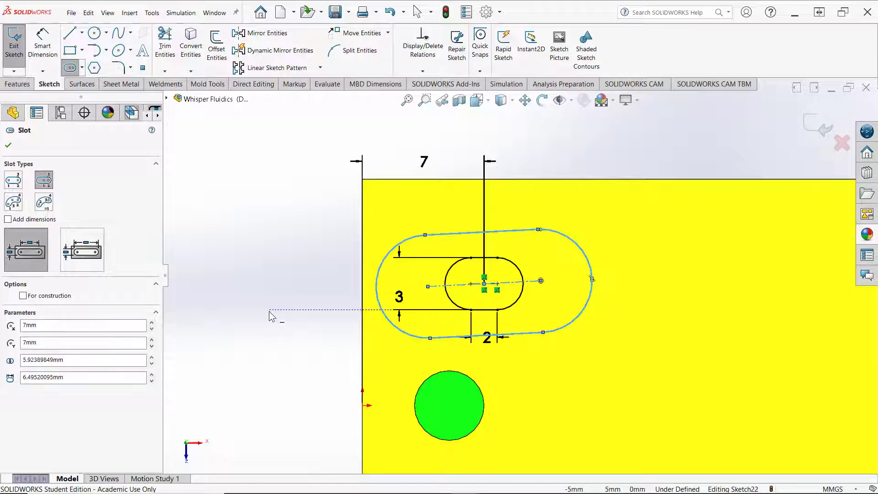
key(Escape)
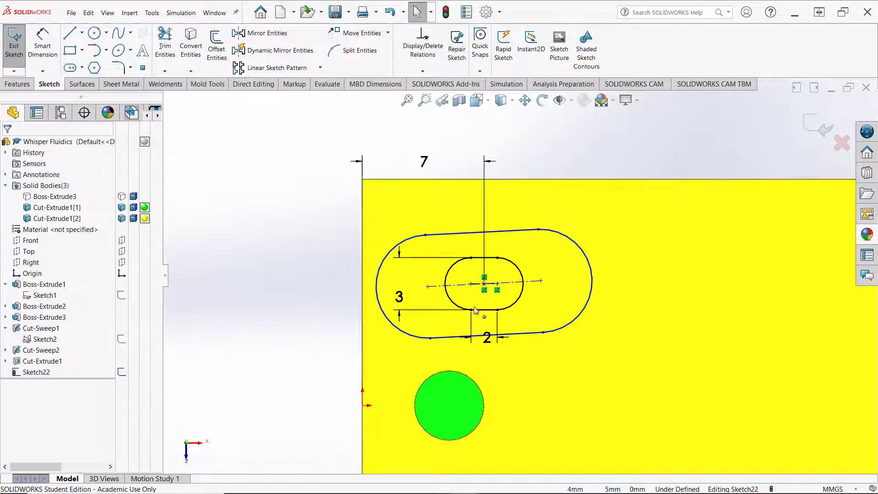
Add a horizontal relation to the new slot's centerline.
scroll(544, 295, down, 3)
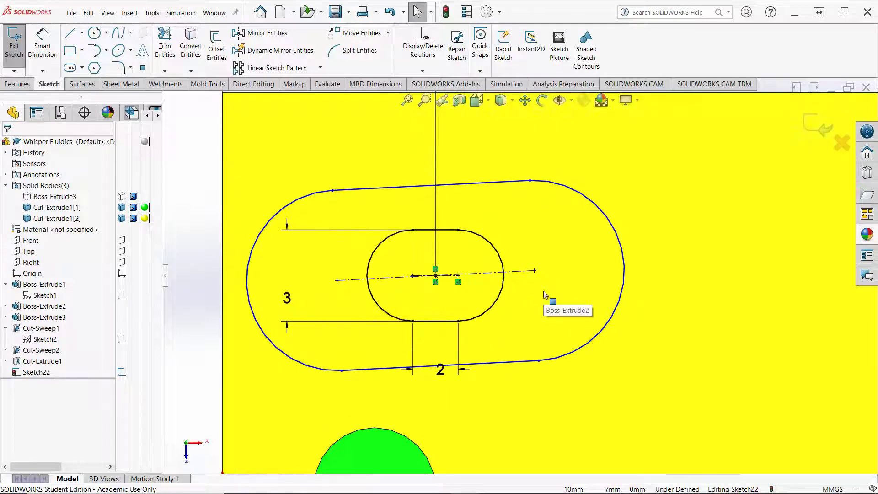
click(523, 275)
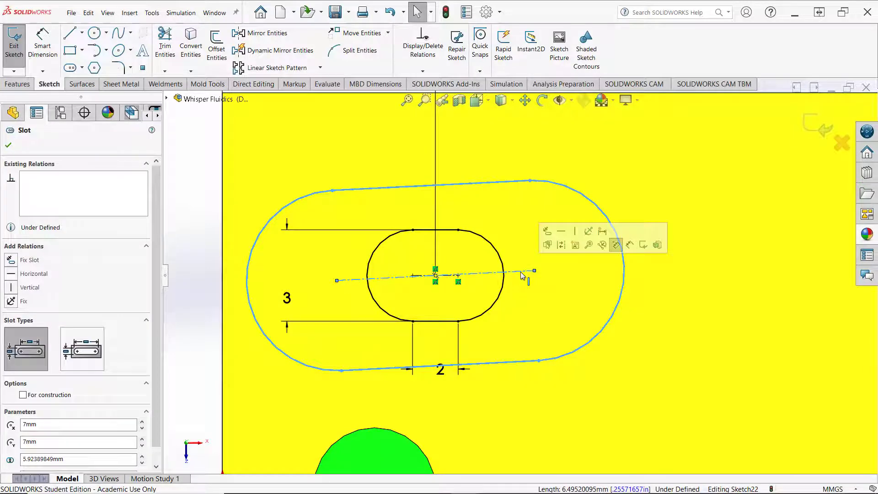
click(562, 231)
key(Escape)
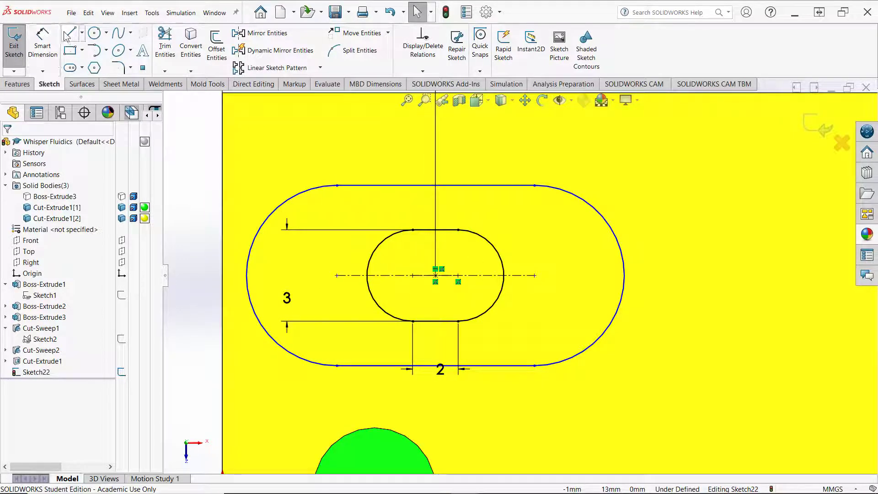
Dimension the new slot's width between its two straight sides and set it to 2.3 mm.
click(46, 46)
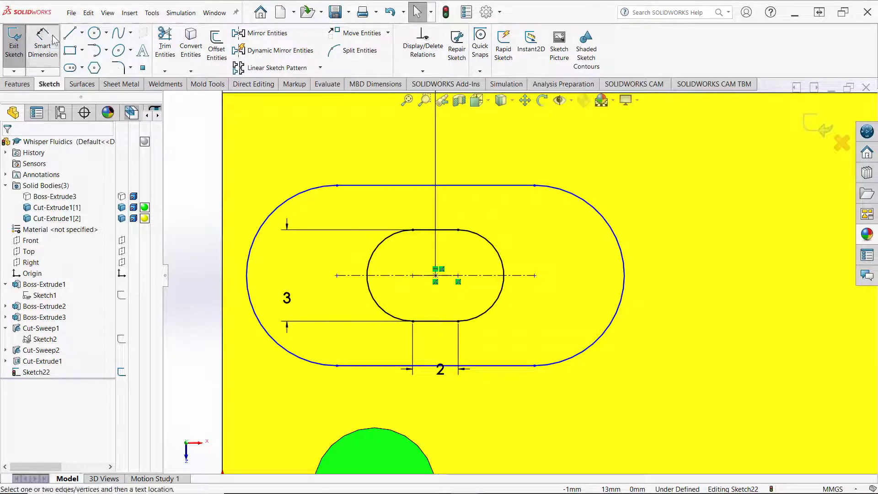
click(506, 185)
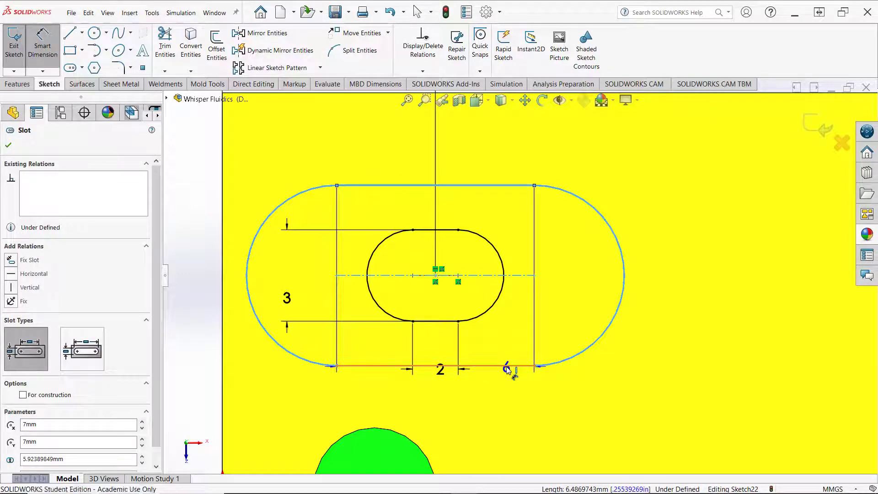
click(506, 365)
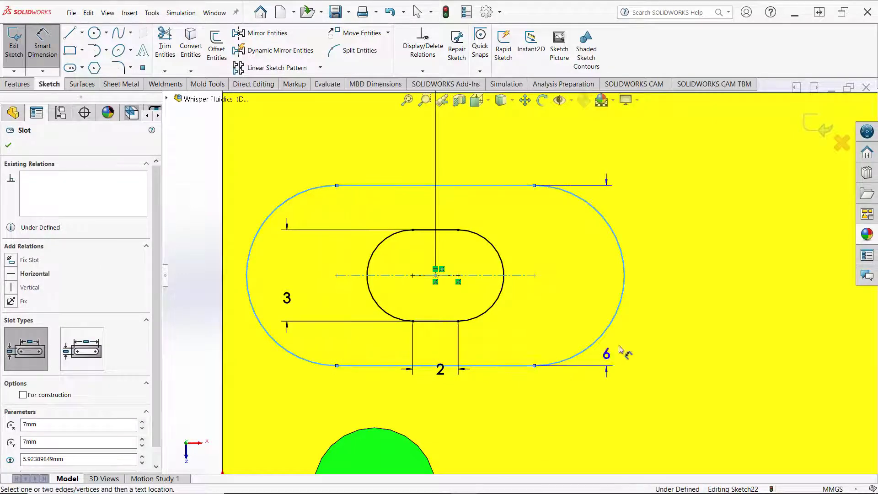
click(646, 300)
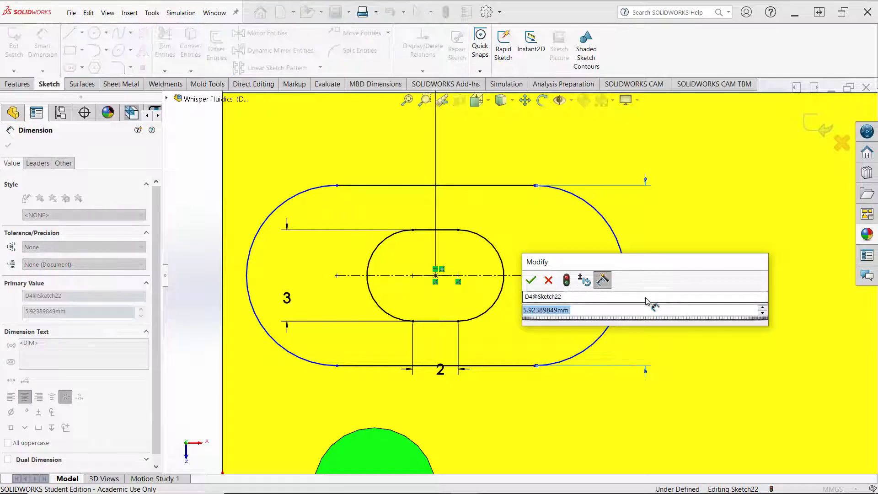
text(2.3)
key(Return)
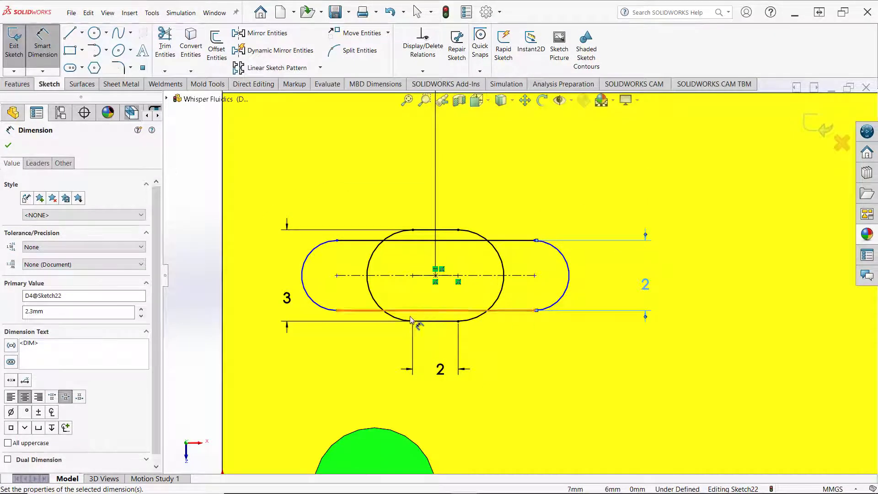
click(304, 384)
key(Escape)
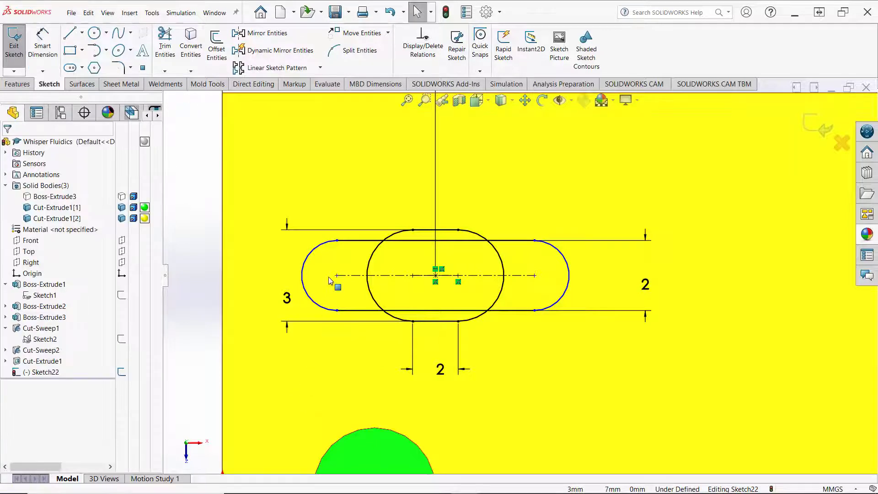
Make the new slot's arc centre coincident with the arc centre of the 3 mm wide slot.
drag(366, 279, 413, 281)
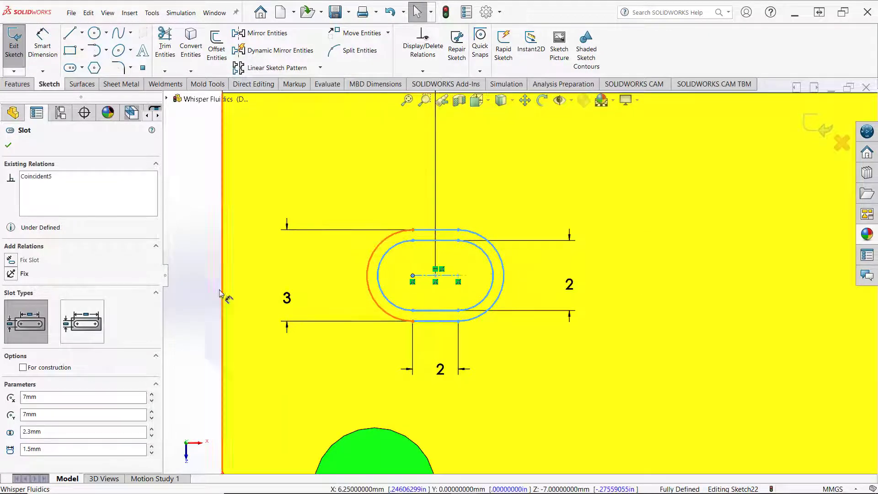
click(209, 277)
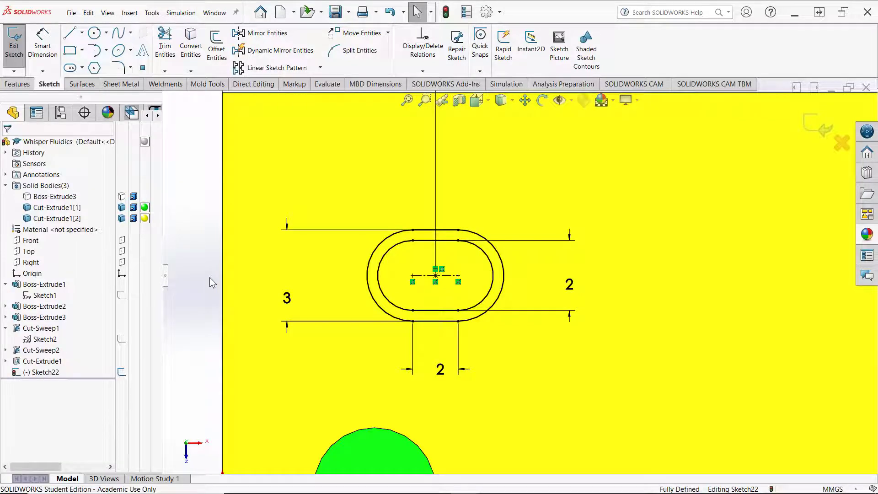
Set the display precision of the inner slot's width dimension to one decimal place (.1).
click(571, 287)
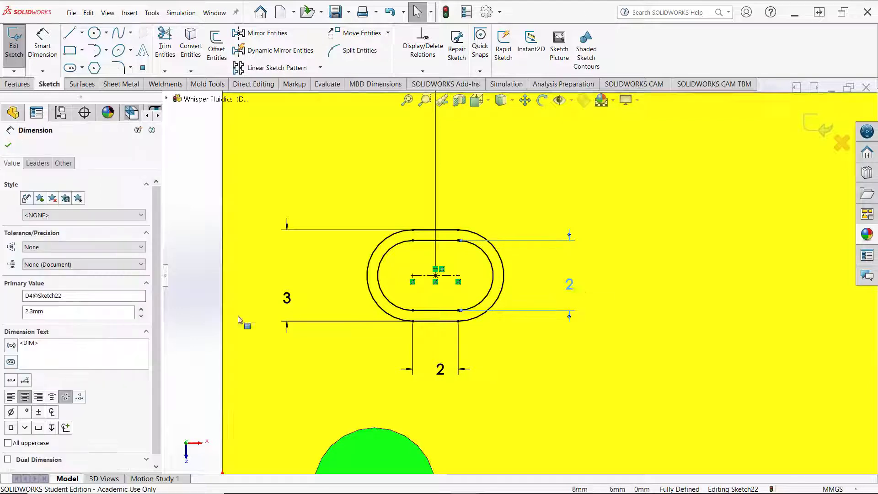
click(68, 268)
click(53, 286)
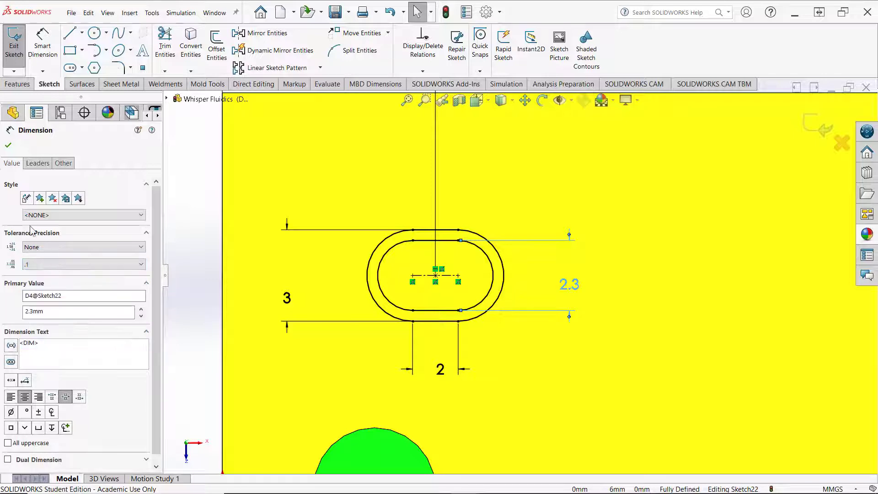
key(Escape)
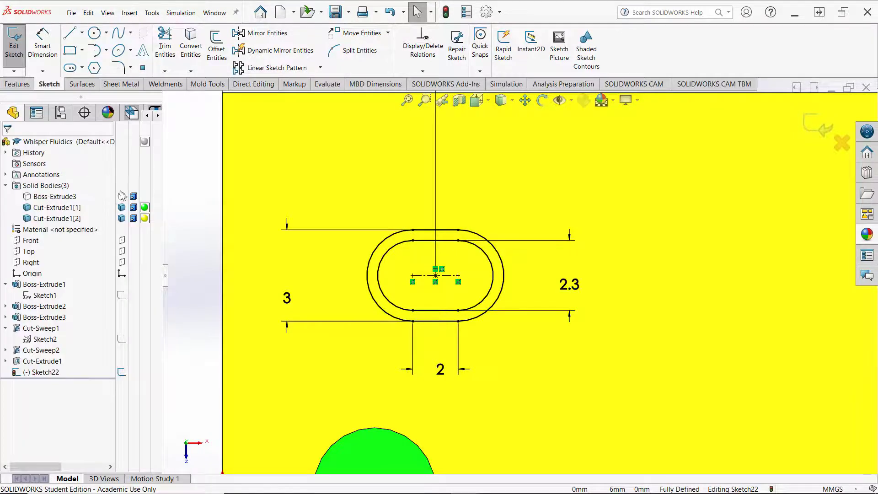
Set the slot's length dimension to one decimal place (.1) and move the 3 mm width dimension closer to the slot.
click(441, 371)
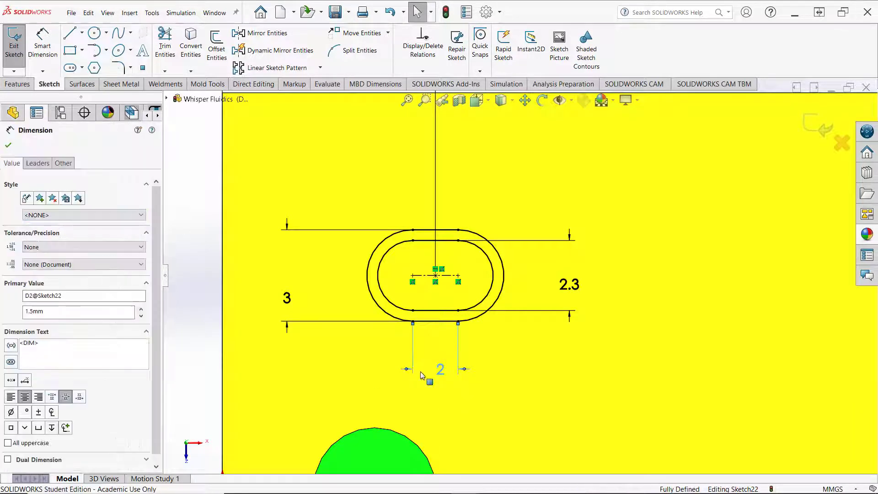
click(50, 265)
click(63, 295)
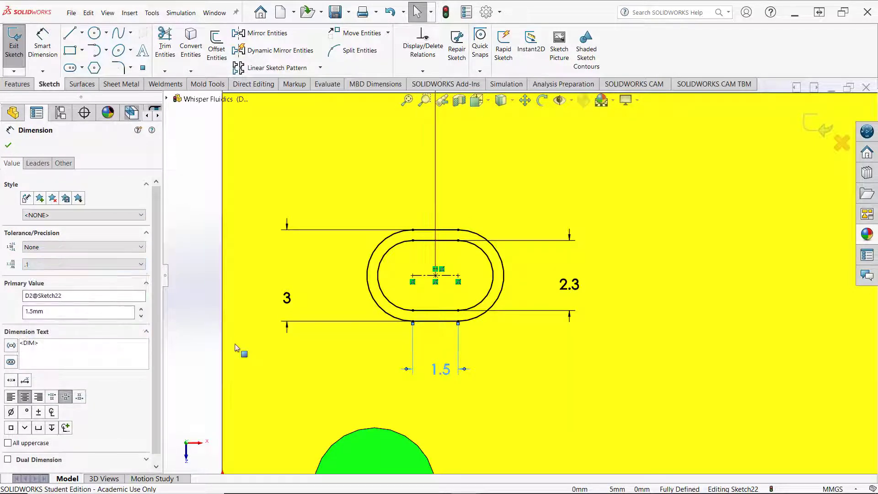
click(248, 364)
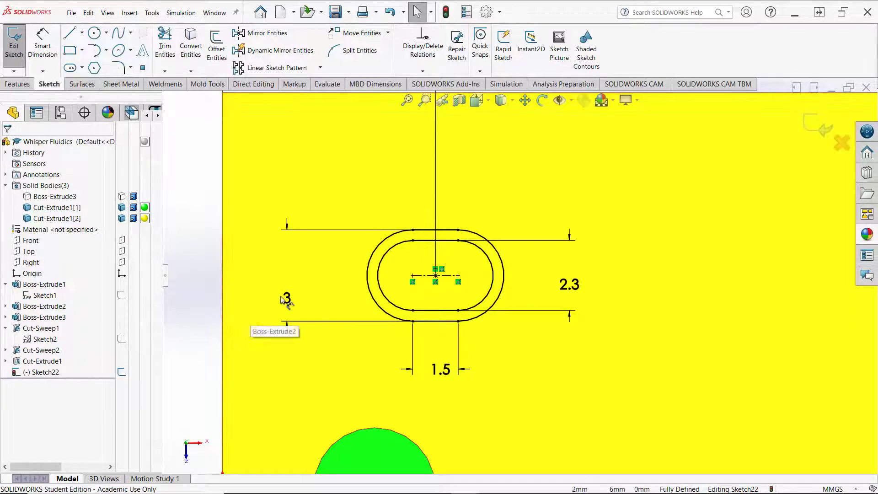
drag(288, 299, 347, 281)
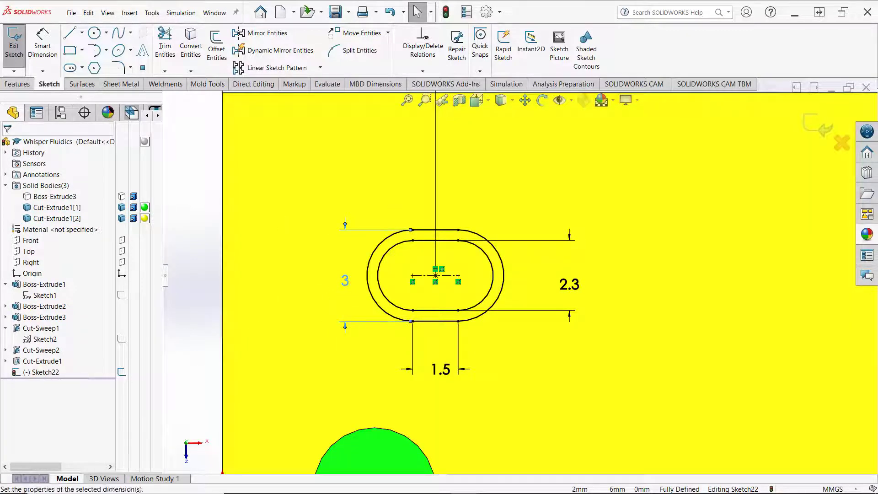
click(186, 298)
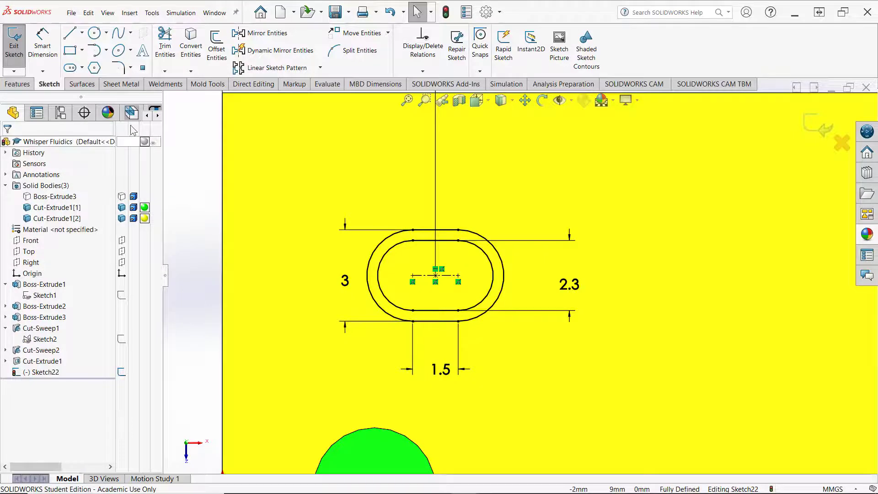
Sketch a circle about 8.4 mm in diameter around both slots, centred on their common centre point.
click(94, 33)
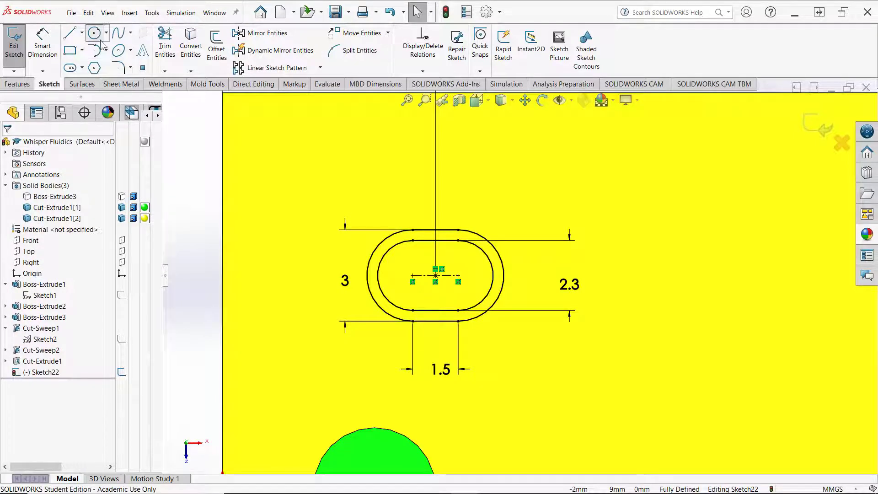
click(436, 276)
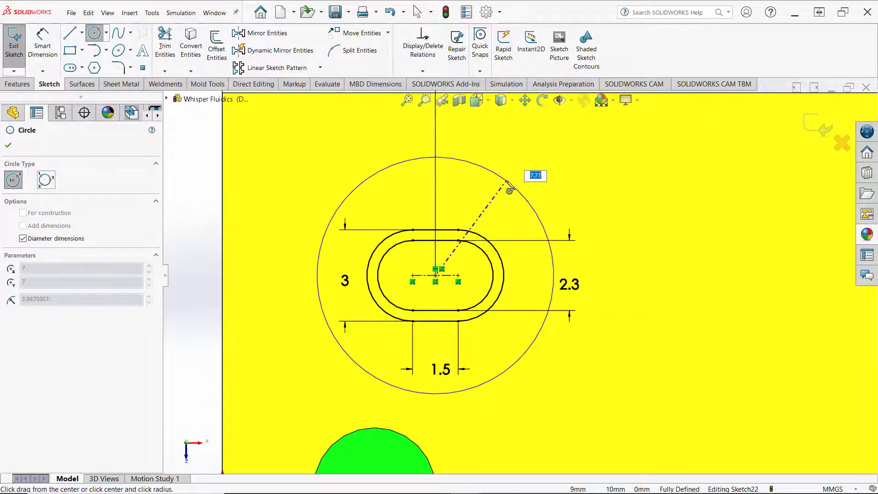
click(516, 177)
Dimension the surrounding circle's diameter and set it to 6.5 mm.
right_drag(177, 260, 187, 193)
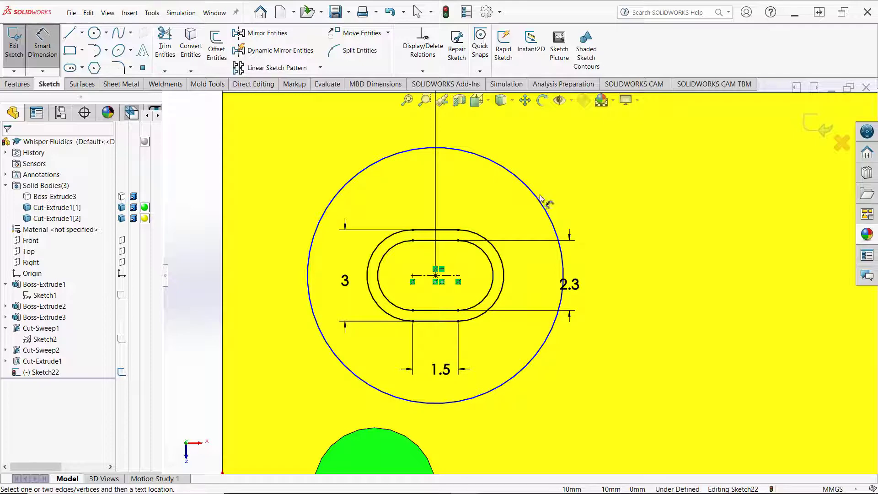
click(541, 199)
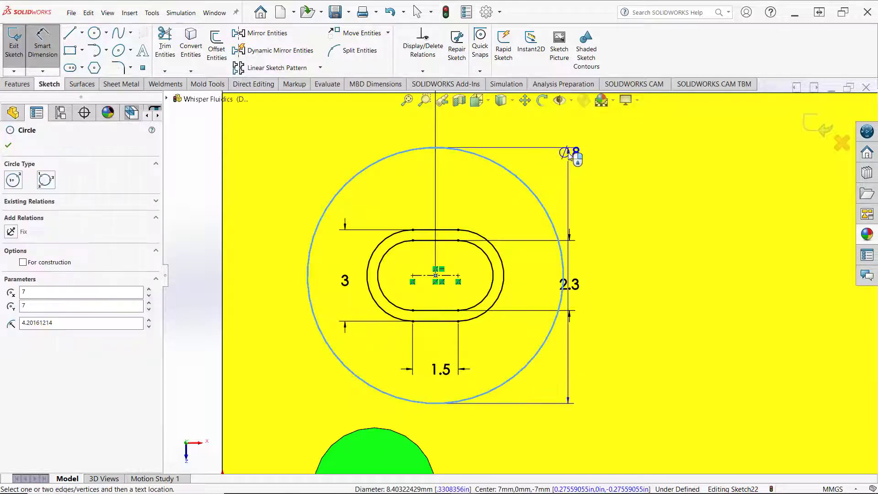
click(569, 156)
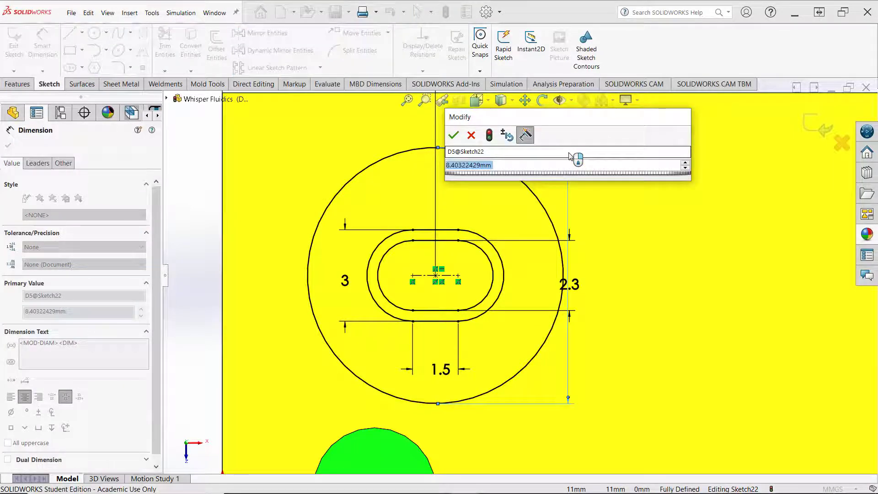
text(7)
key(Return)
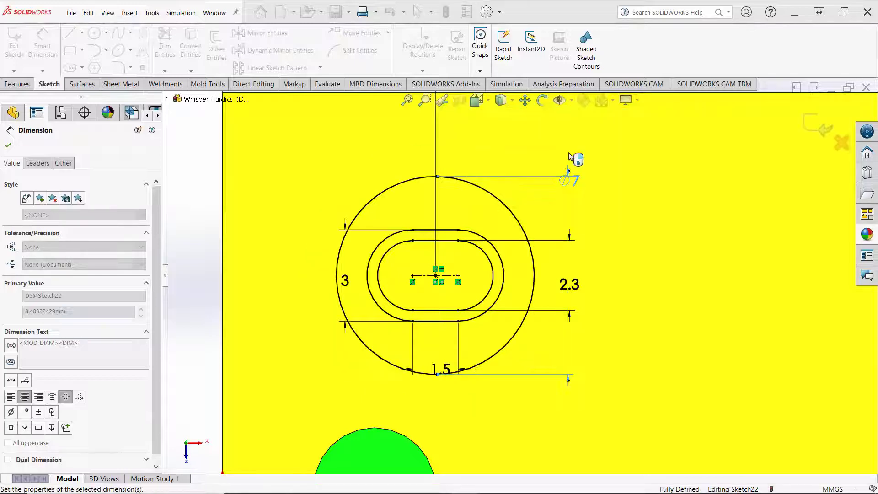
Set the display precision of the circle's diameter dimension to one decimal place (.1).
click(80, 265)
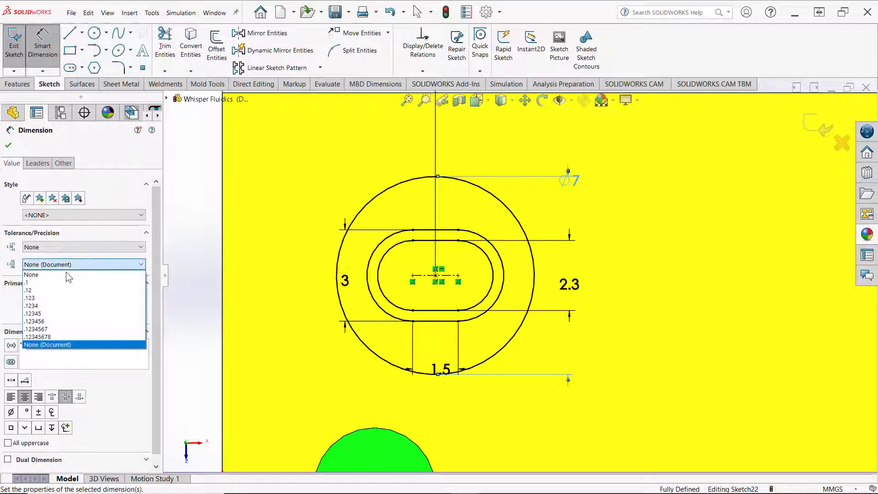
click(27, 282)
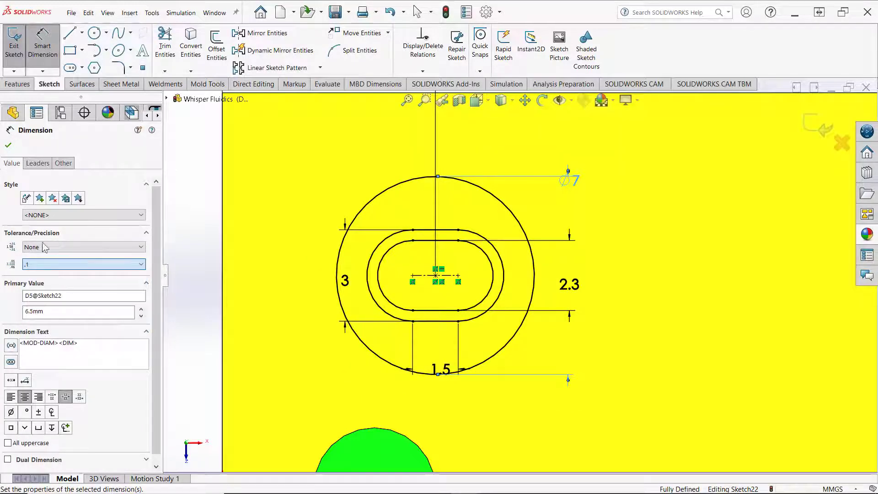
click(9, 146)
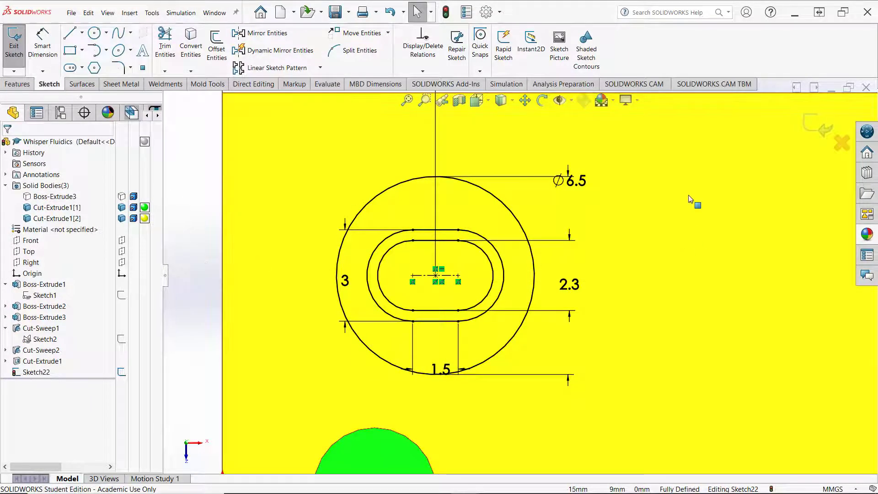
click(633, 202)
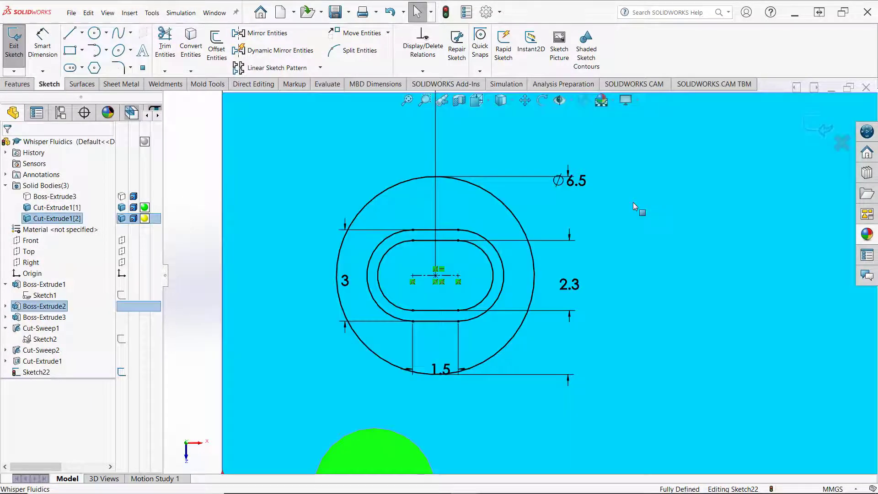
click(182, 322)
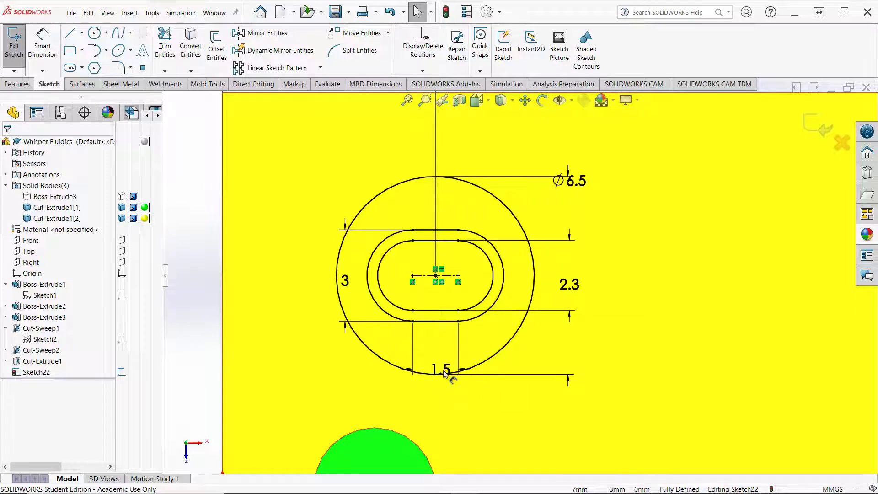
Move the 1.5 mm dimension inside the circle and the diameter dimension farther out, displaying the latter with a diameter leader.
drag(446, 372, 446, 346)
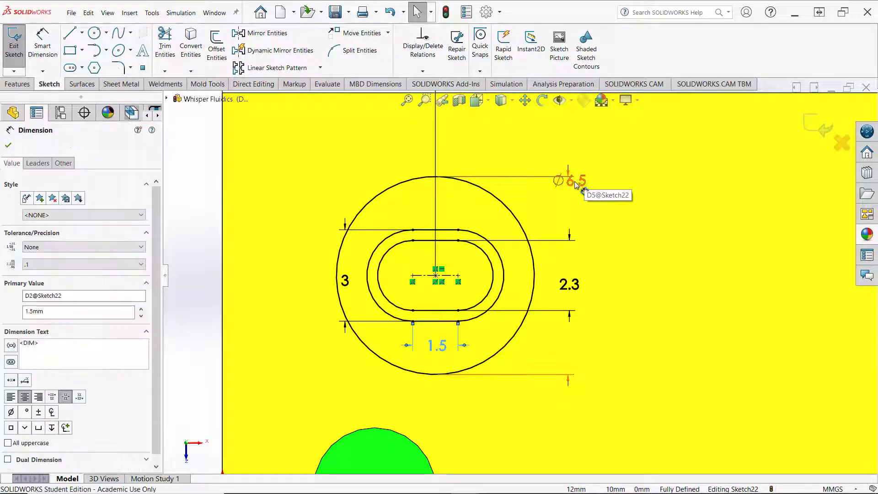
drag(576, 184, 606, 204)
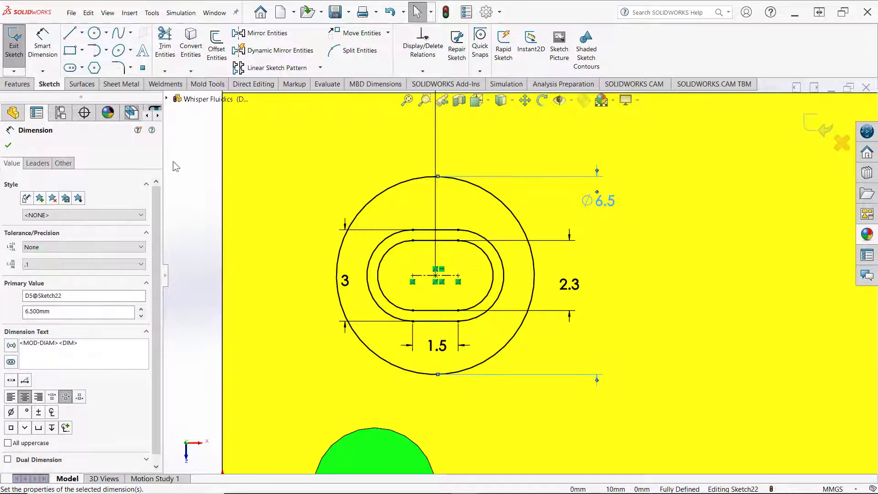
click(41, 165)
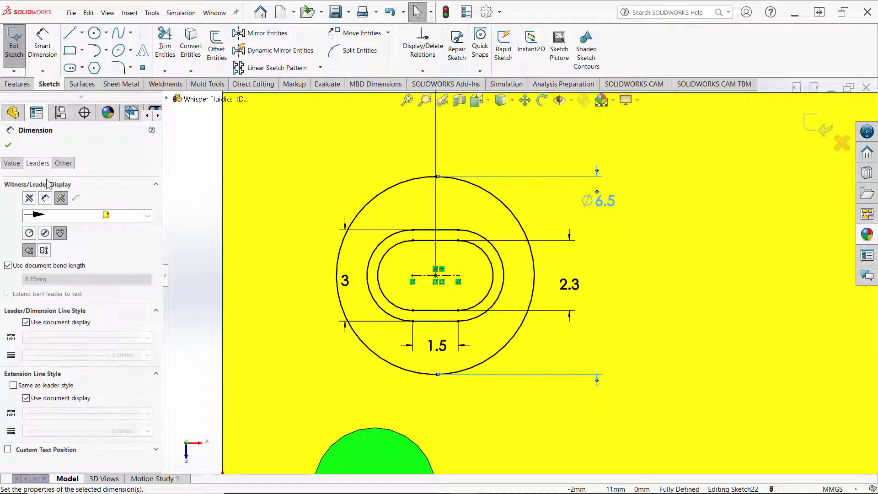
click(44, 232)
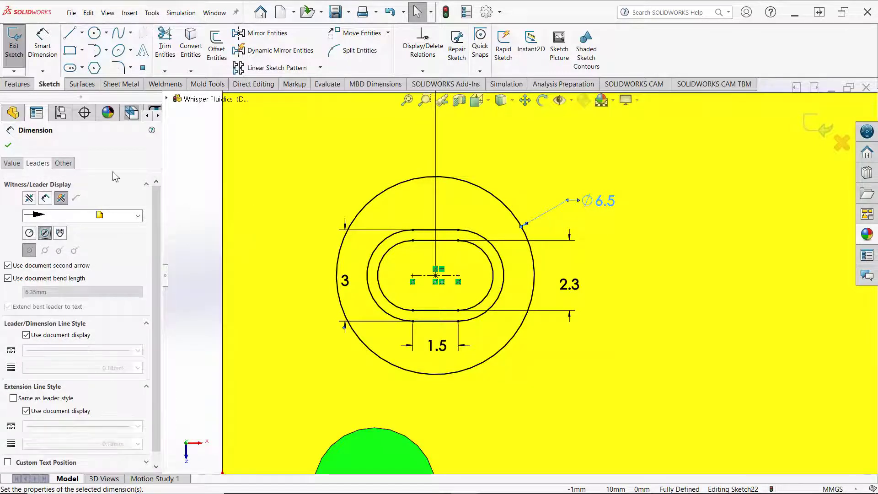
click(11, 145)
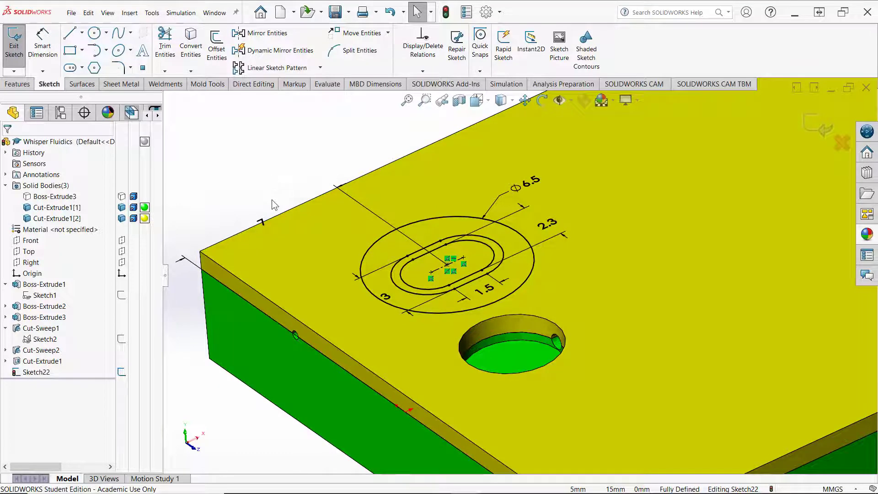
Start an Extruded Cut from Sketch22 with a blind depth of 0.35 mm, using only the region inside the inner slot.
click(407, 276)
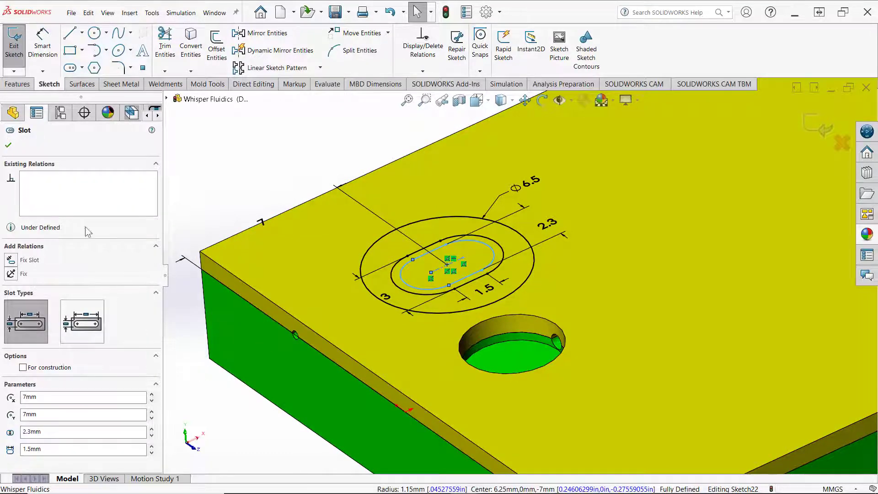
click(19, 85)
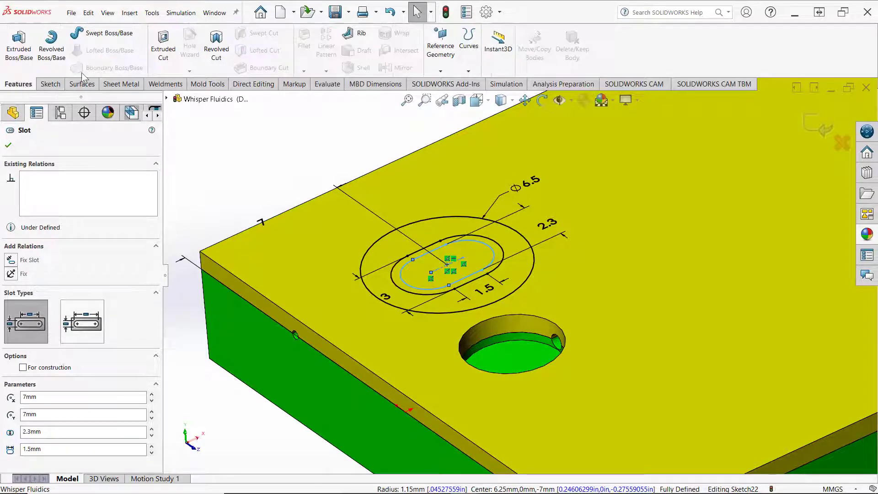
click(163, 46)
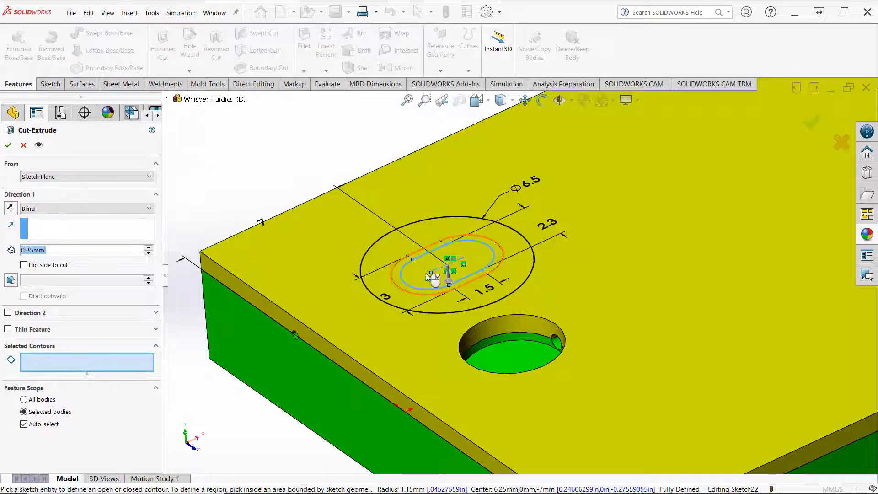
click(101, 364)
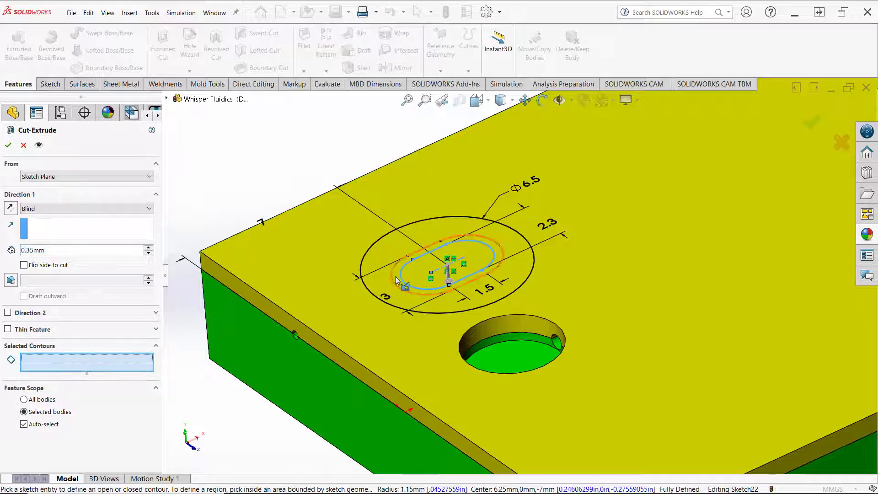
click(424, 279)
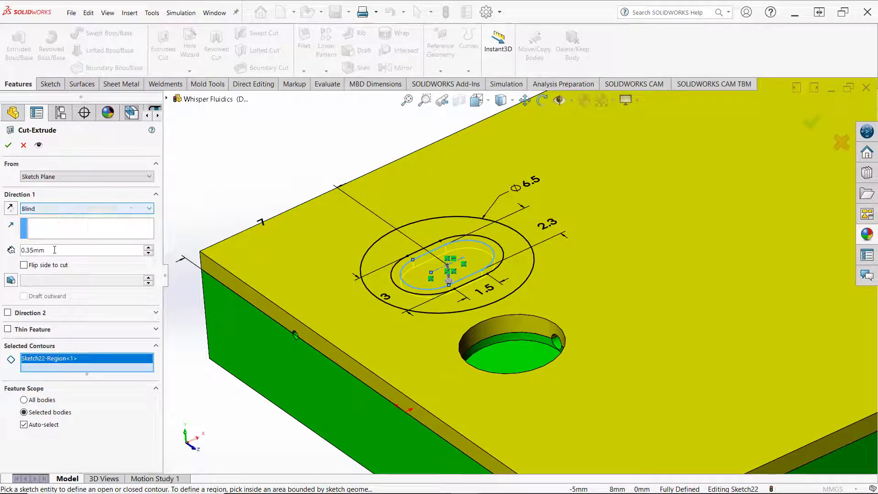
Add a second cut direction running Up To Surface to the yellow body's upper face and complete the cut.
click(8, 313)
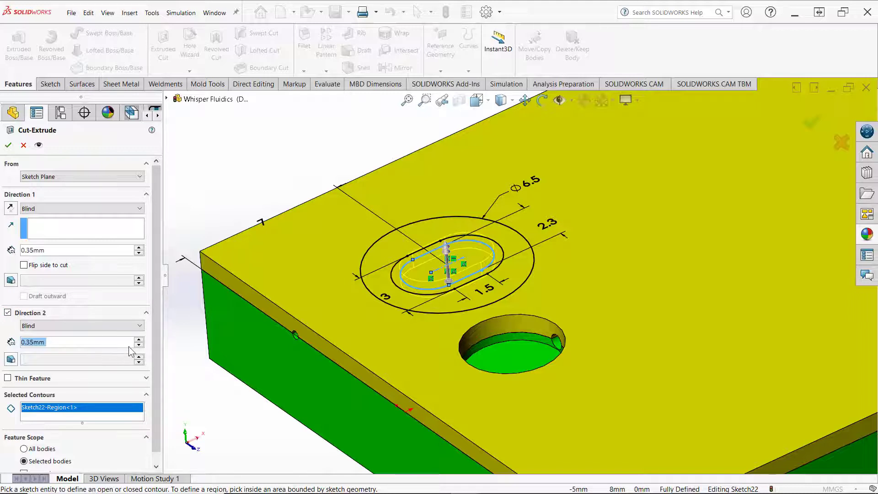
click(110, 326)
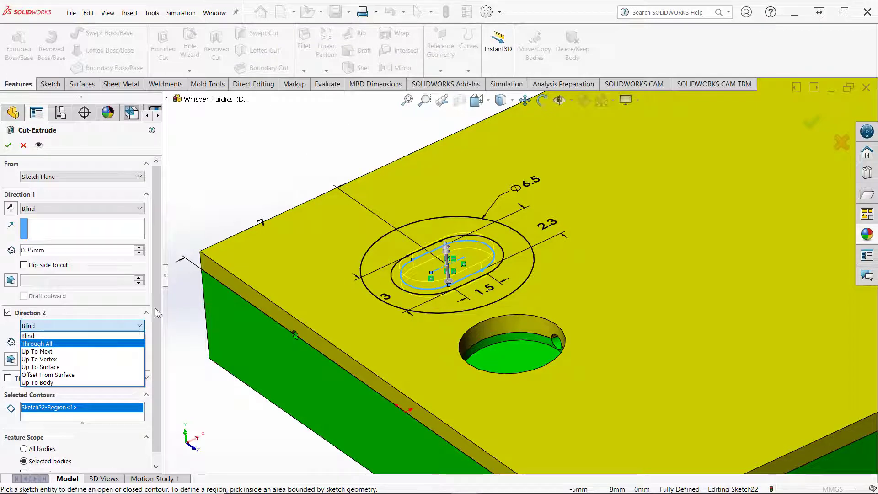
click(44, 367)
click(326, 259)
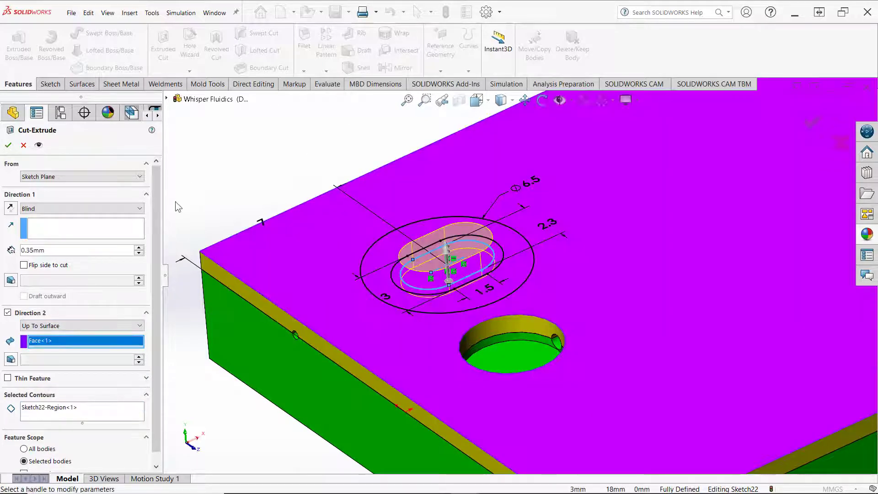
click(9, 146)
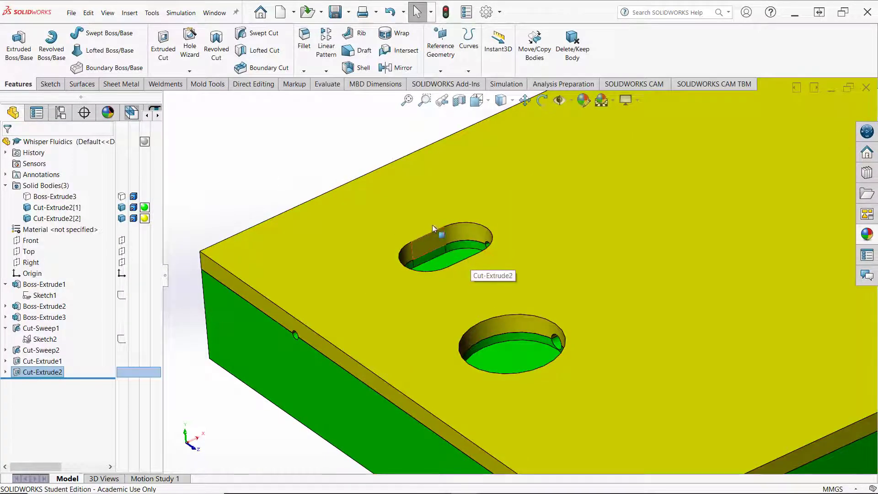
Expand the new slot cut's feature and make its Sketch22 visible on the model.
scroll(268, 231, up, 5)
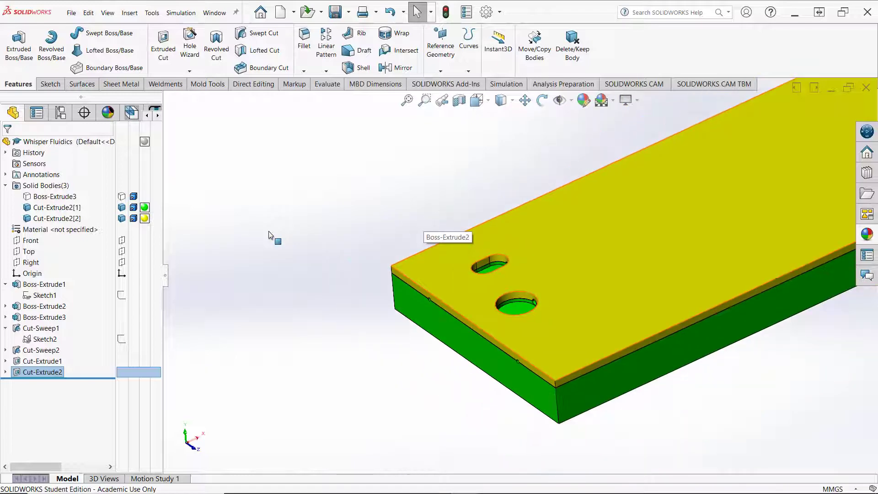
scroll(674, 268, down, 4)
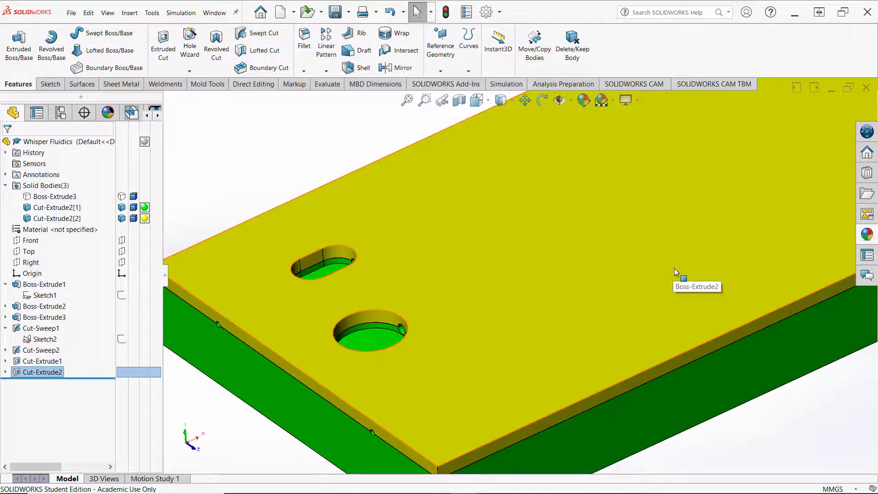
click(306, 153)
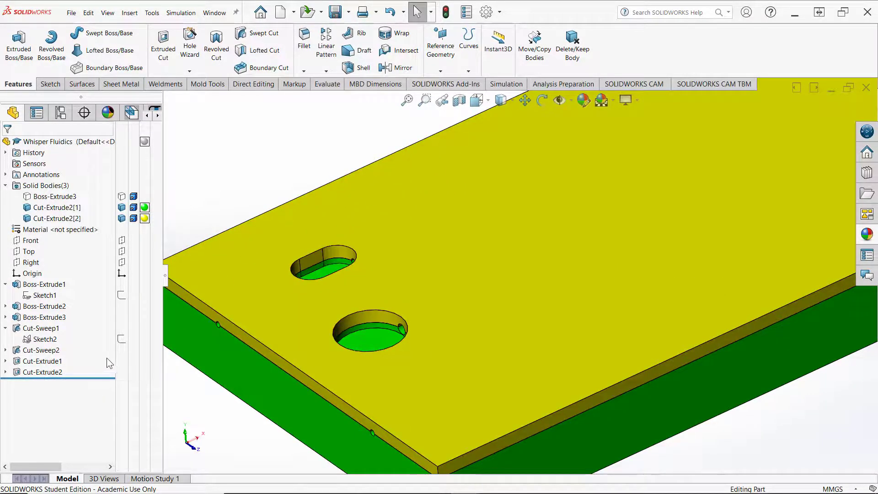
click(6, 372)
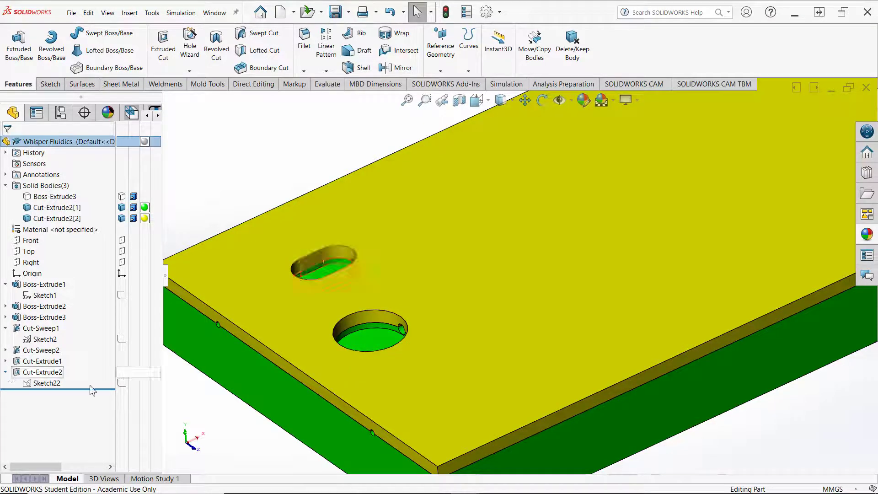
click(269, 413)
click(314, 177)
scroll(314, 177, up, 2)
scroll(314, 177, up, 1)
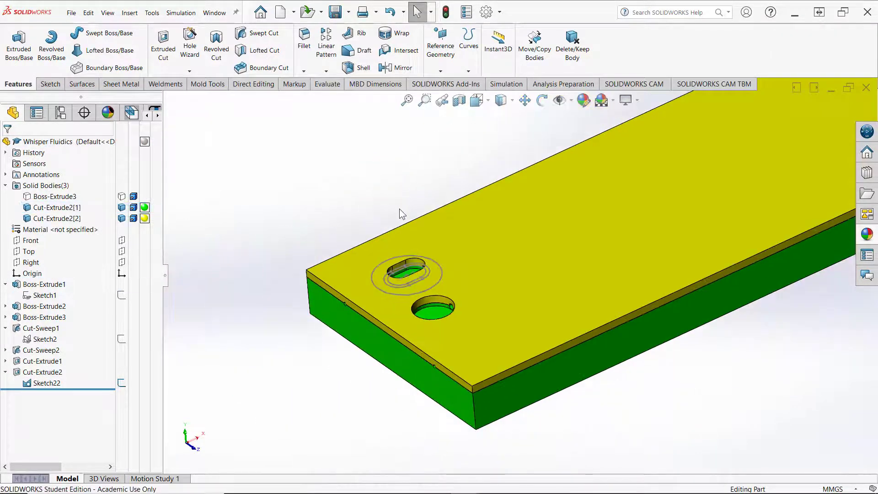
scroll(400, 209, down, 1)
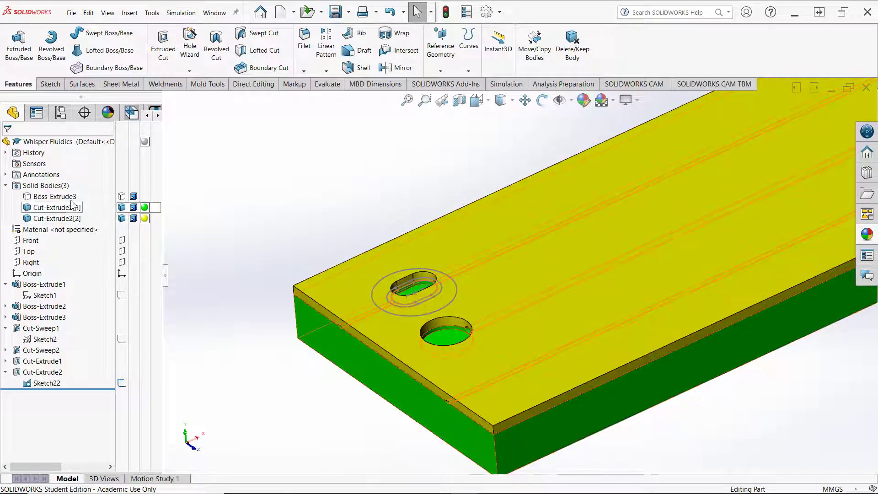
Show the grey Boss-Extrude3 body and hide the green and yellow bodies.
click(123, 199)
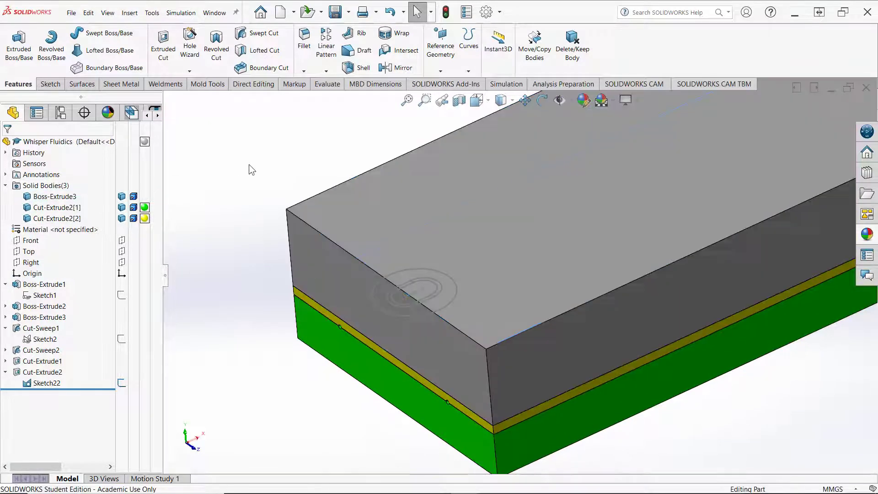
click(376, 307)
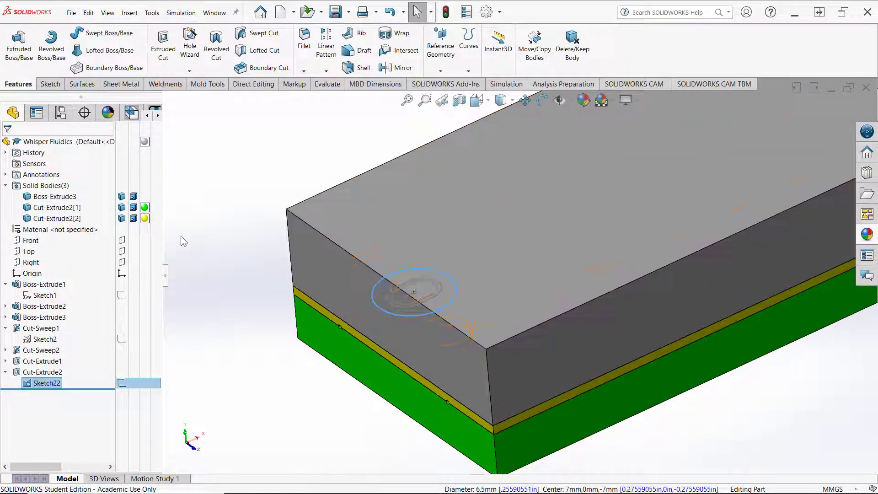
click(122, 208)
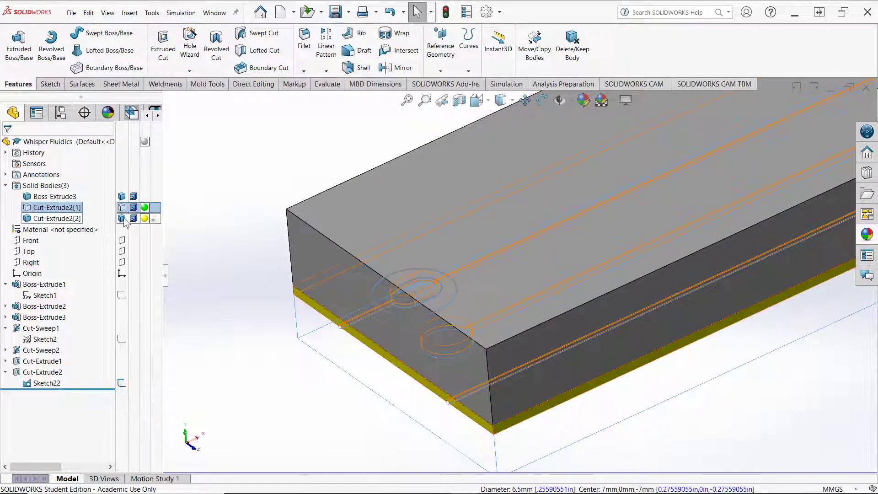
click(122, 218)
click(222, 276)
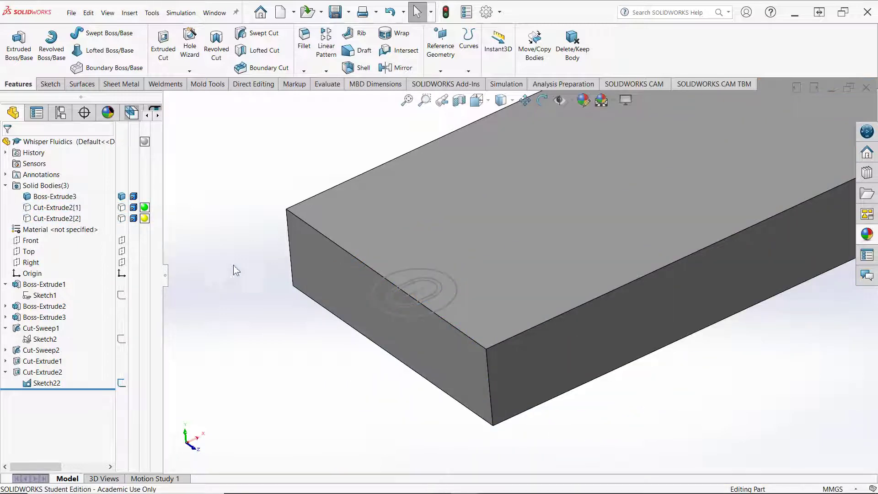
Select the outer circle of Sketch22 on the underside of the grey body.
middle_drag(234, 265, 427, 363)
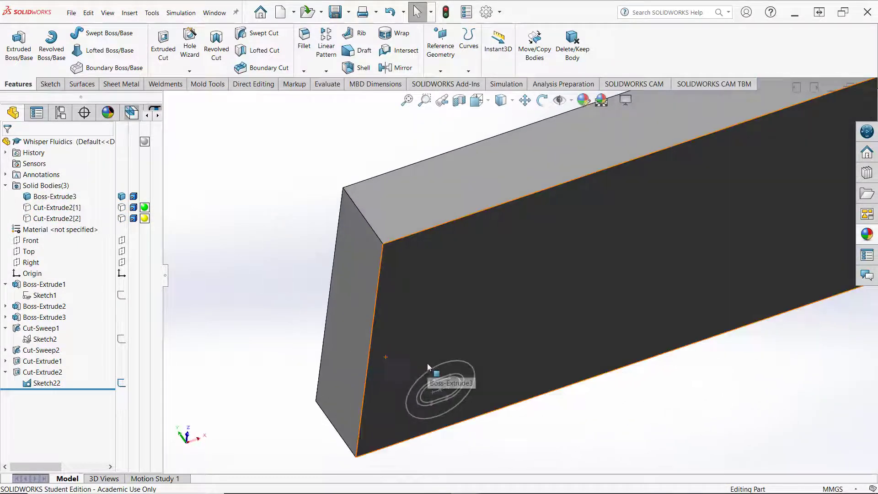
click(428, 375)
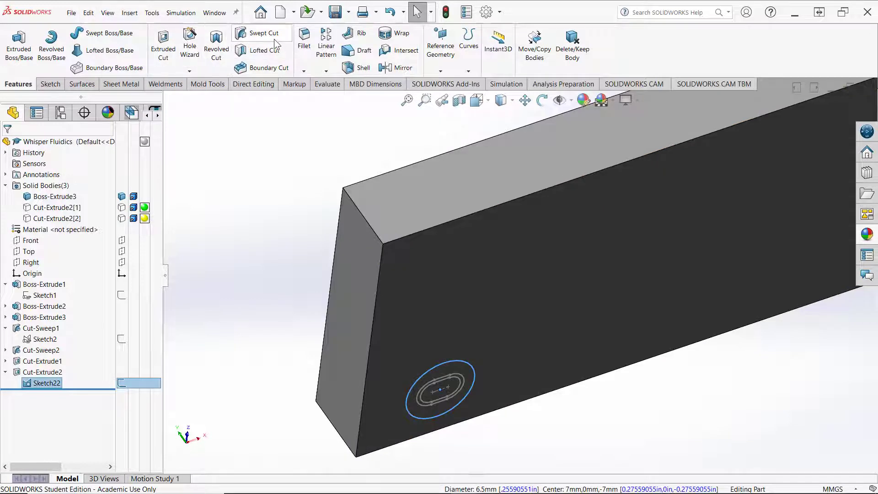
click(260, 33)
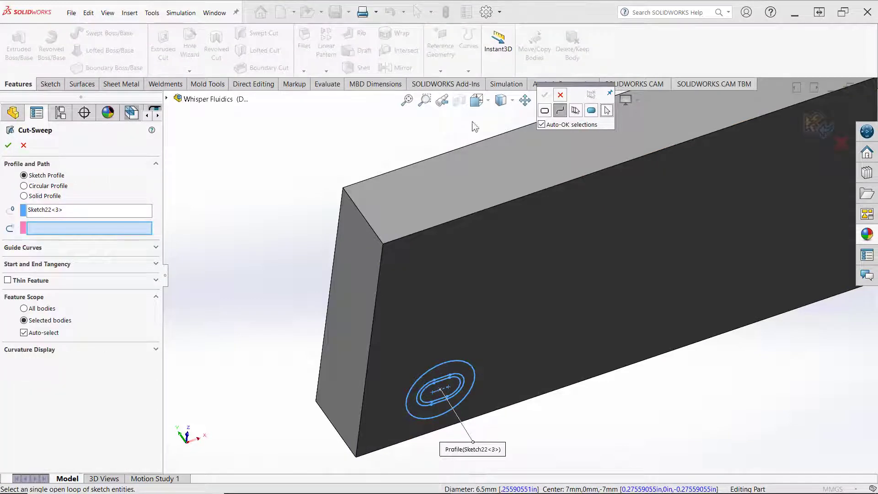
click(564, 97)
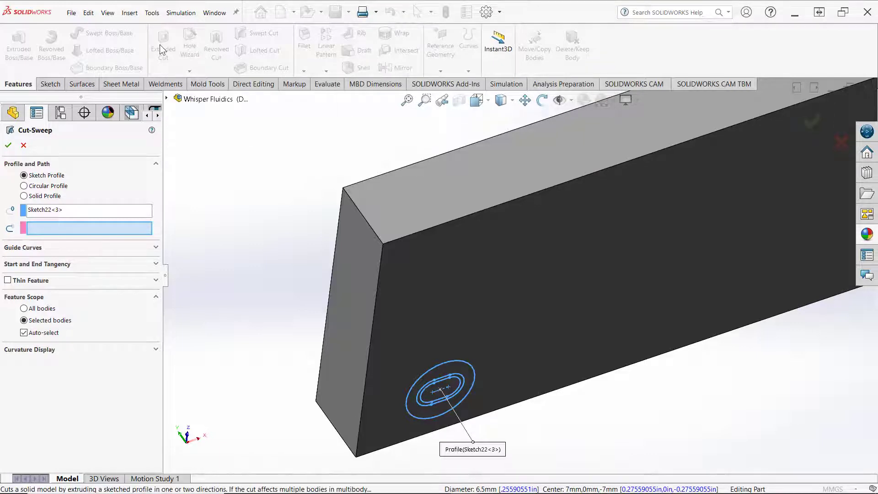
click(23, 145)
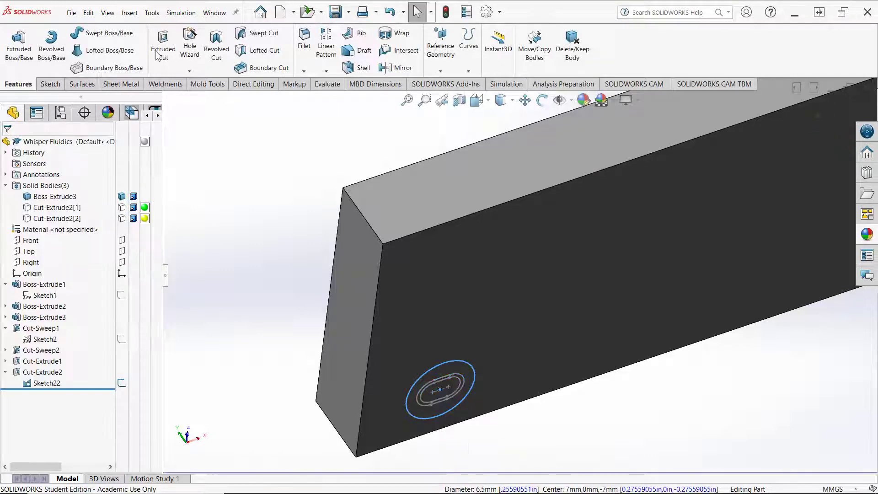
Start an Extruded Cut from the outer circle's contour with the Through All end condition, reversed upward through the grey body.
click(164, 46)
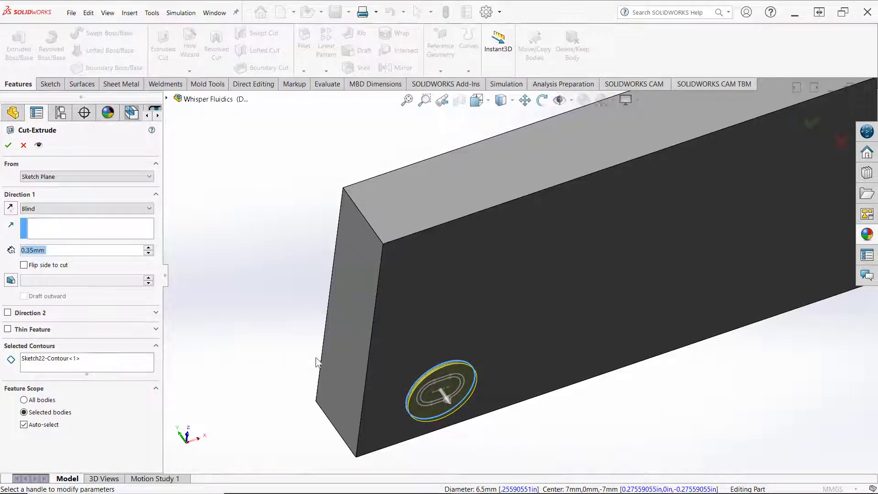
middle_drag(318, 363, 339, 393)
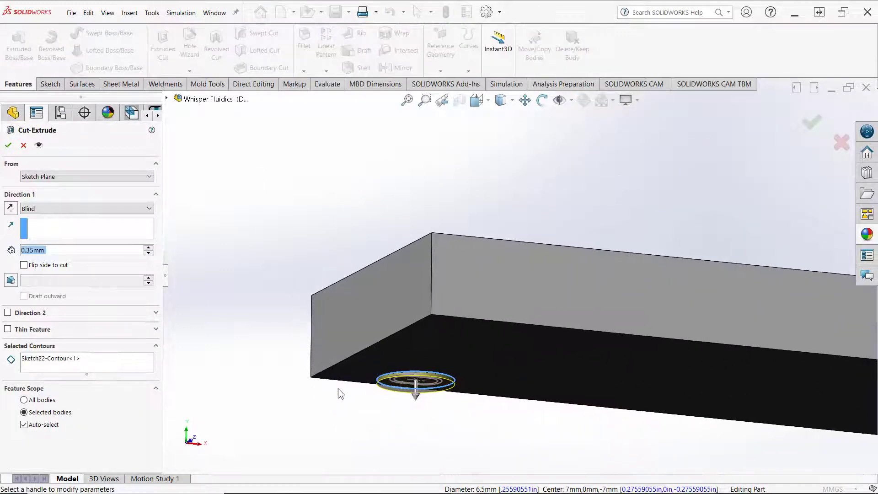
middle_drag(412, 414, 445, 356)
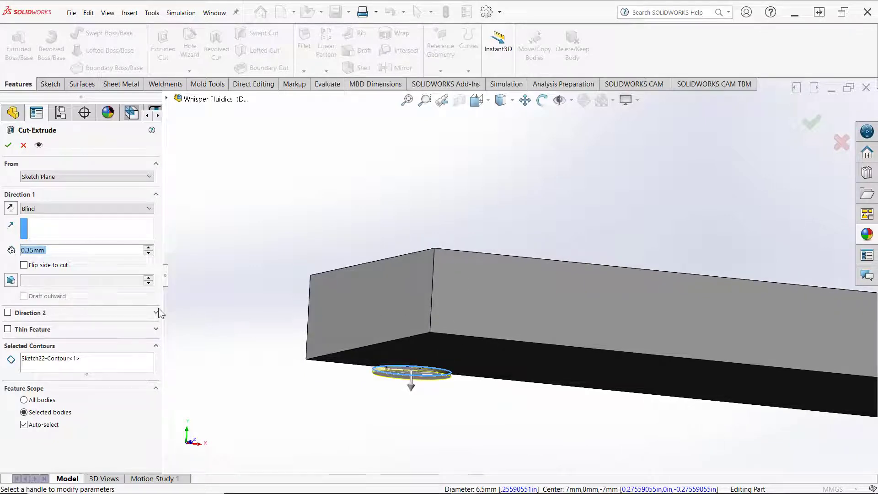
click(65, 208)
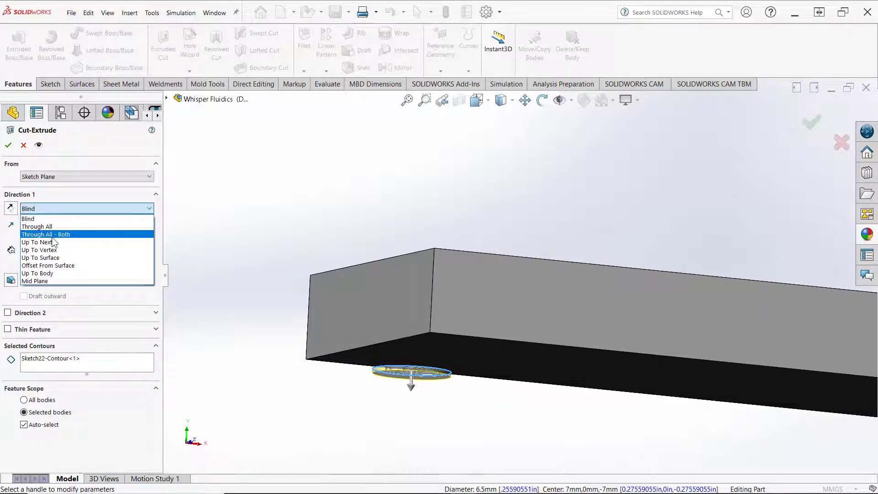
click(54, 227)
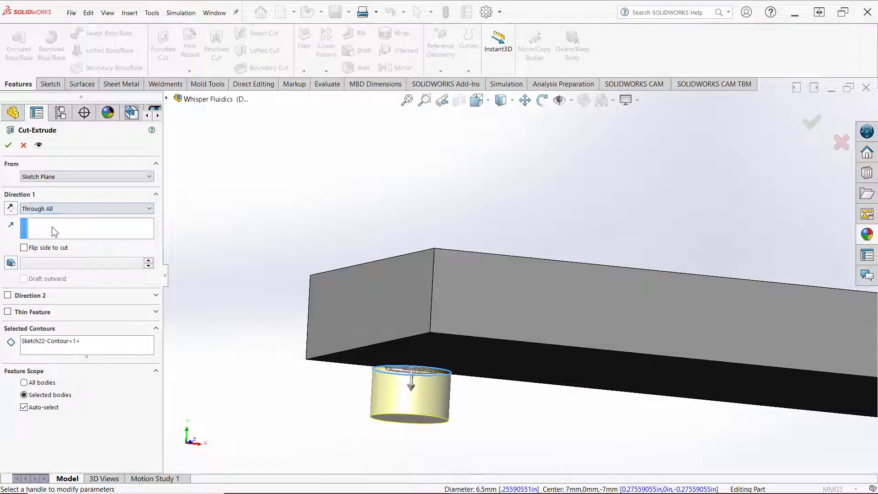
click(14, 209)
middle_drag(169, 216, 172, 309)
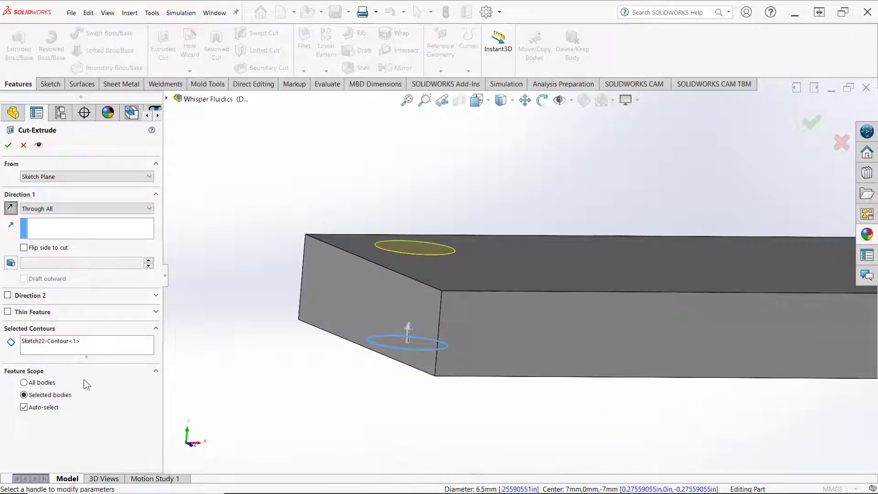
Turn off automatic body selection, limit the cut to the grey Boss-Extrude3 body and complete it.
click(24, 408)
click(366, 301)
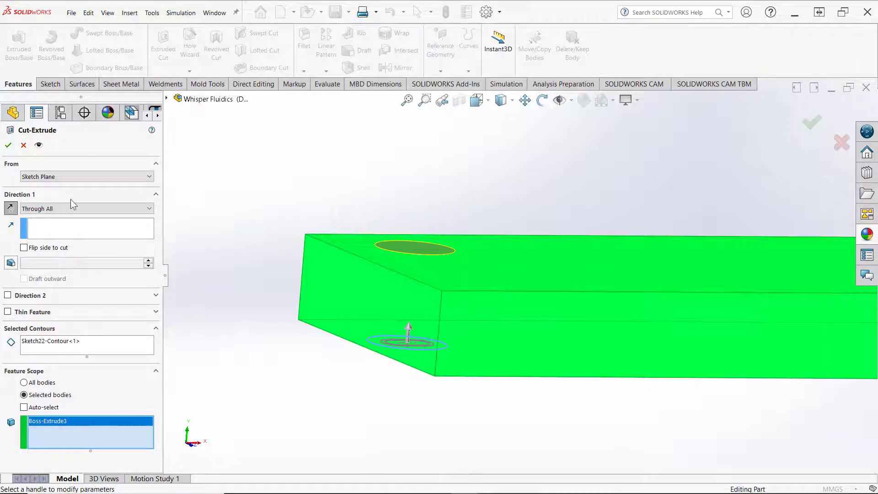
click(8, 145)
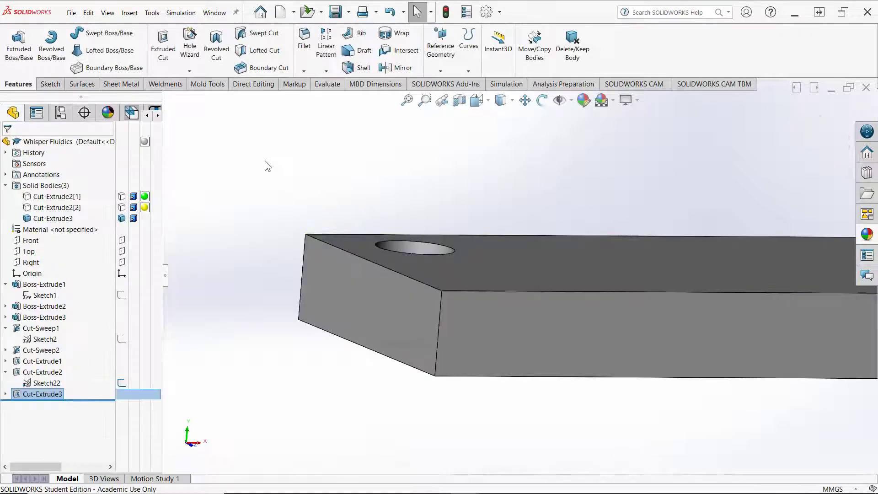
Show the green and yellow bodies again and hide Sketch22.
click(265, 160)
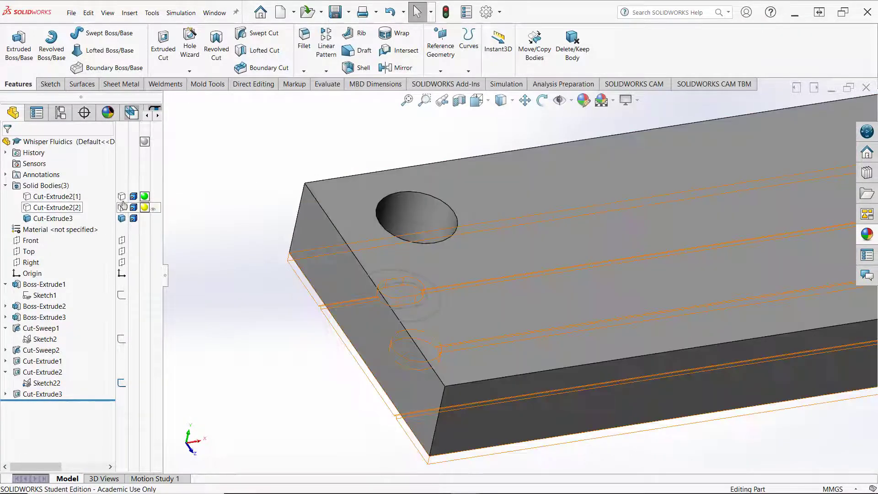
click(123, 205)
click(123, 197)
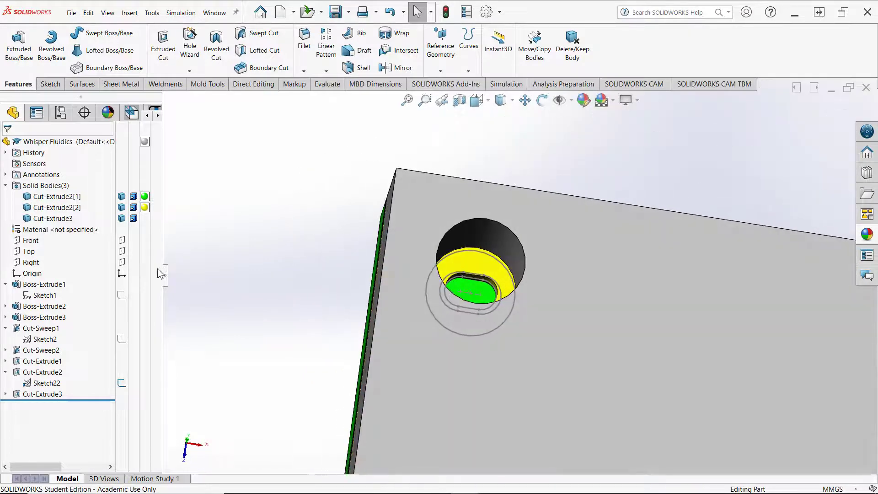
middle_drag(270, 248, 320, 138)
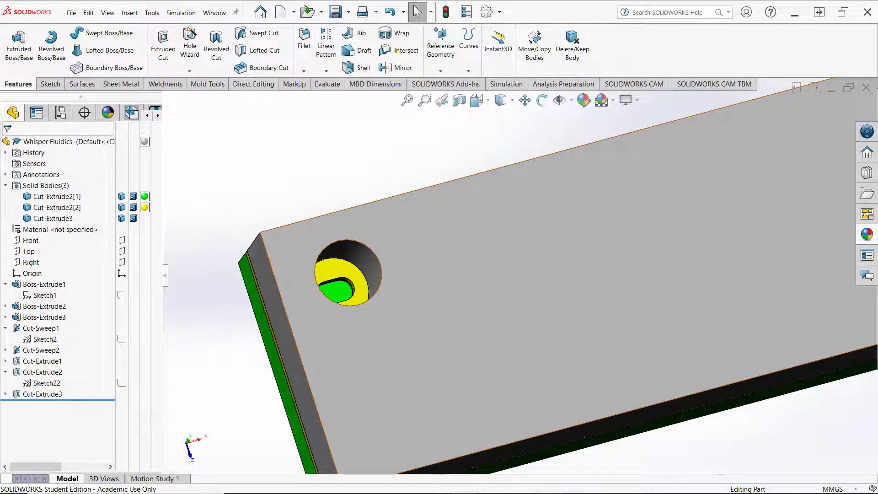
Start a Linear Pattern using the grey top face's long edge as Direction 1 and its short edge, pointing across the plate, as Direction 2.
click(326, 49)
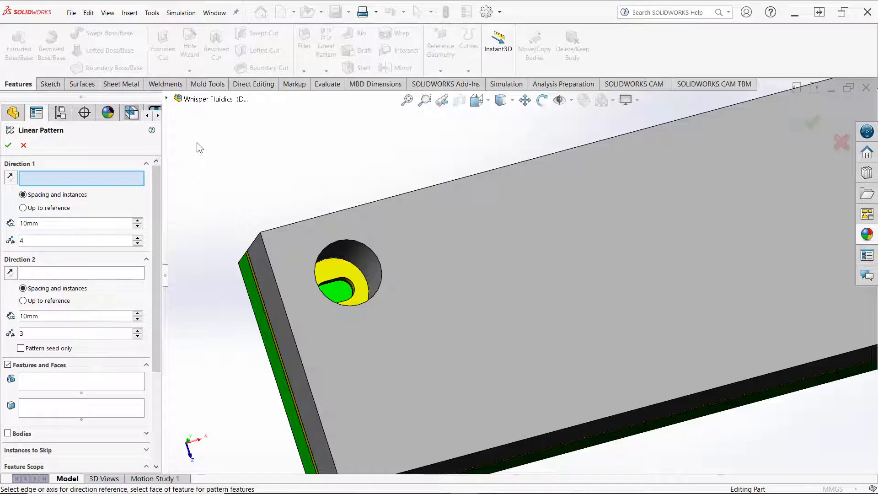
middle_drag(210, 160, 202, 210)
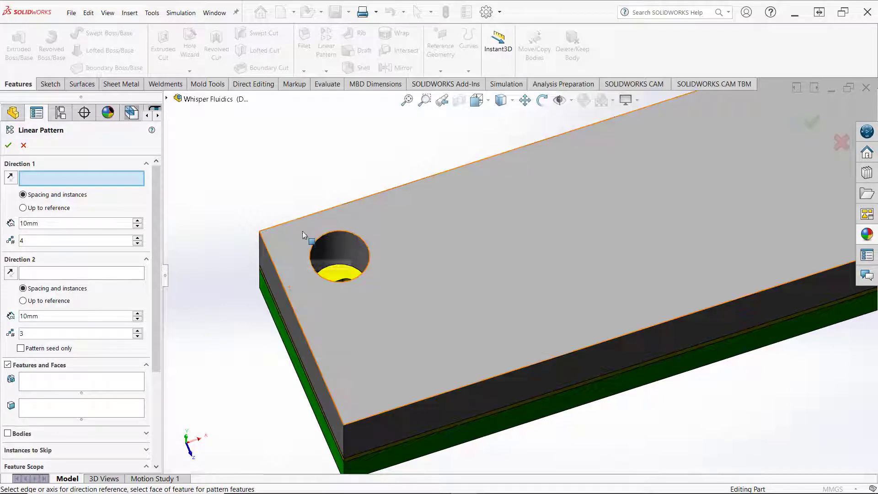
click(296, 219)
middle_drag(234, 225, 302, 274)
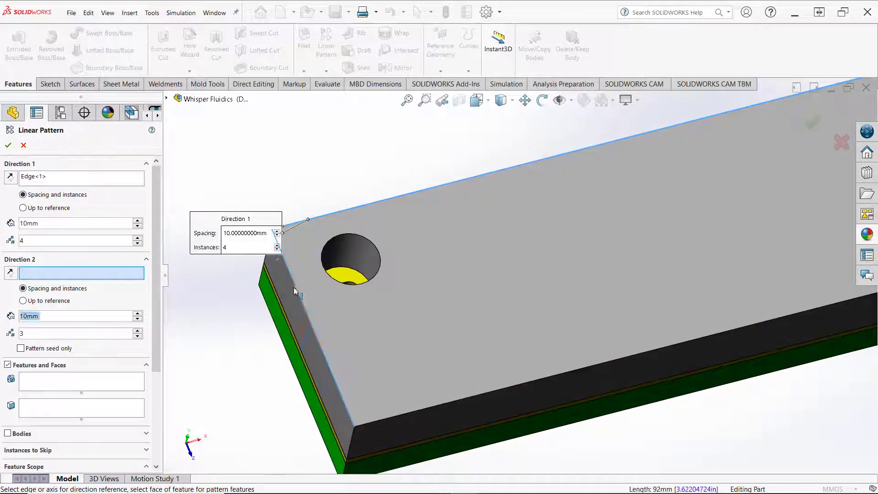
click(293, 285)
middle_drag(272, 353, 132, 259)
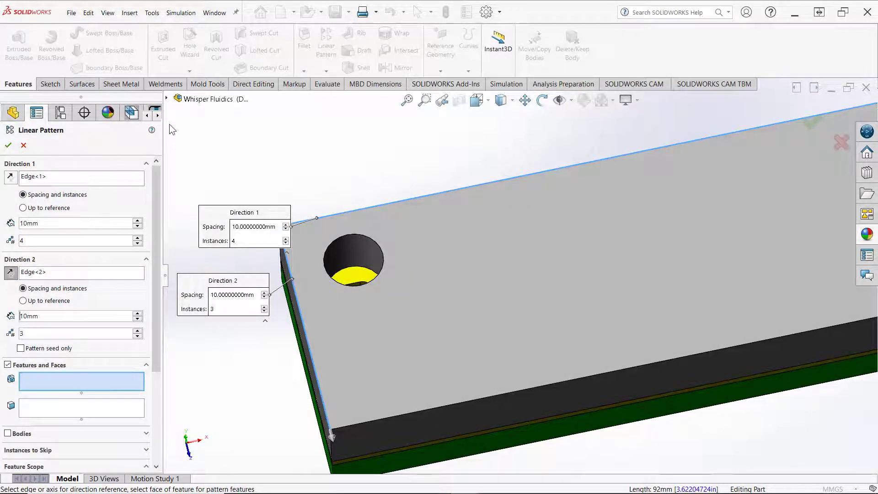
Choose Cut-Extrude2 and Cut-Extrude3 as the features to pattern.
click(167, 99)
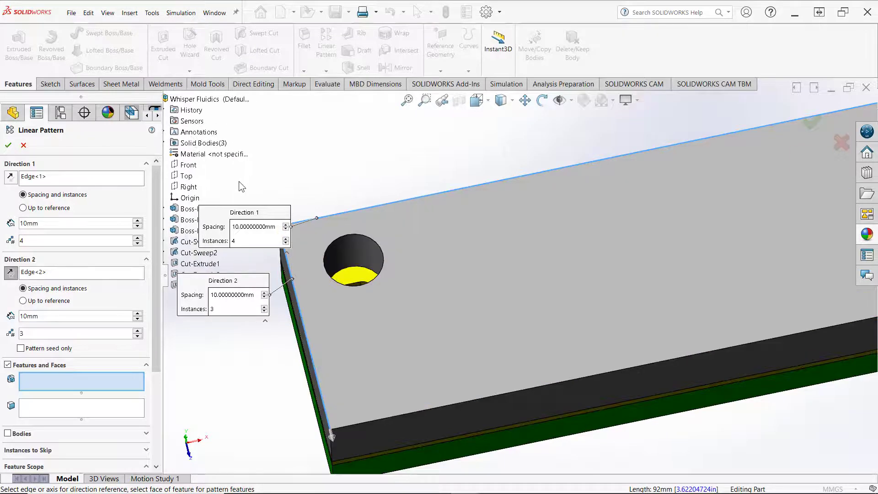
scroll(249, 377, up, 2)
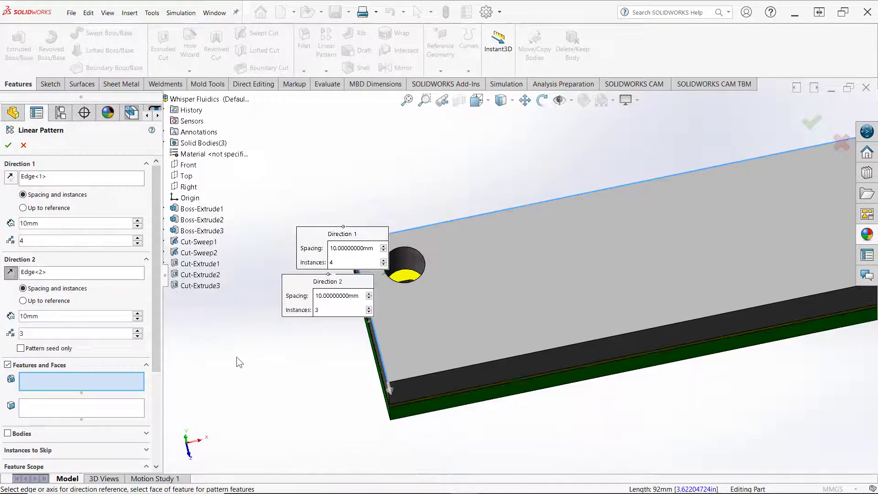
click(201, 275)
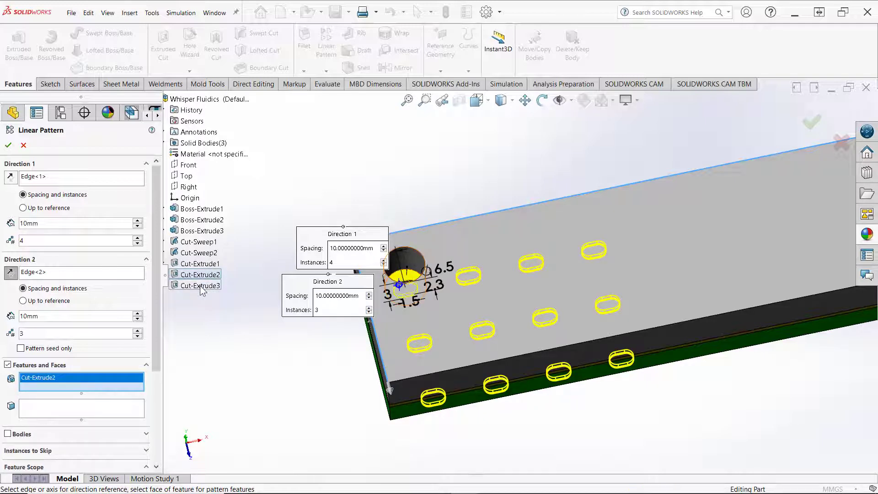
click(201, 286)
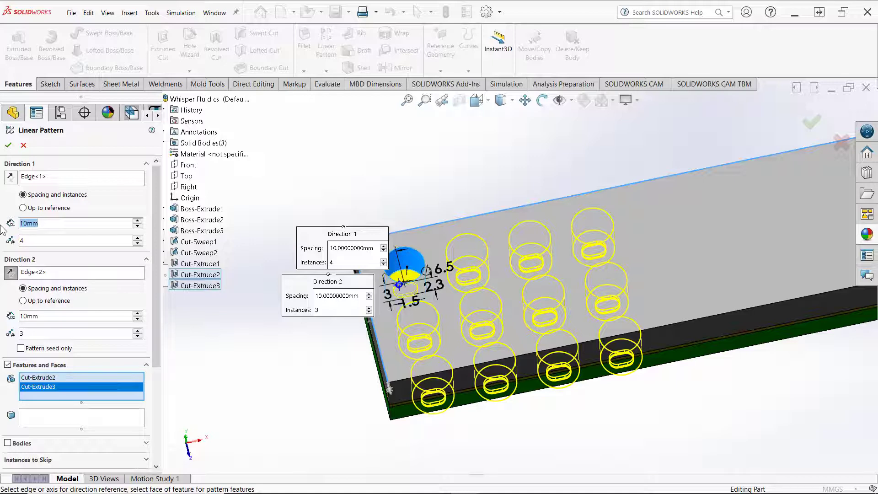
Set the pattern's Direction 1 to 8.8 mm spacing with 9 instances.
text(8.8)
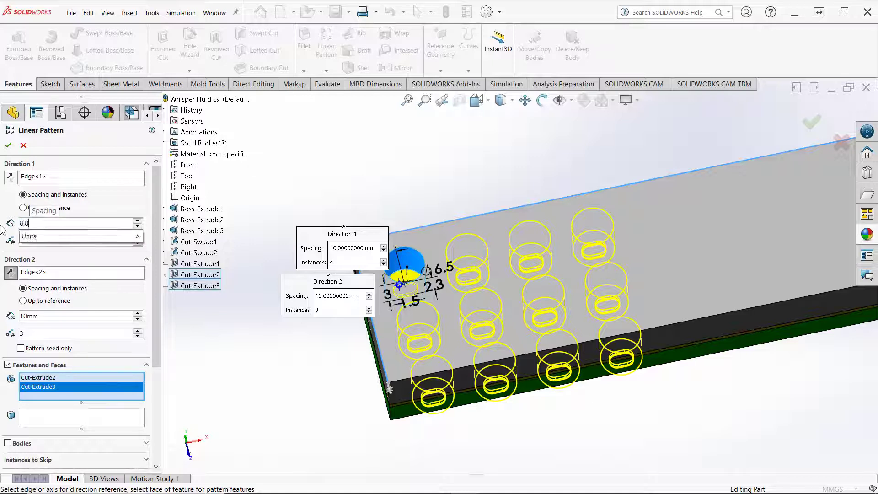
mouse_move(74, 240)
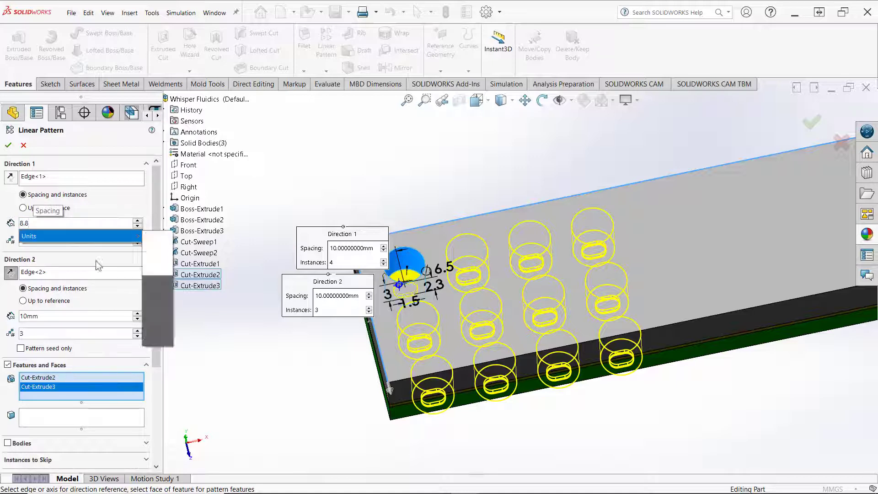
click(70, 242)
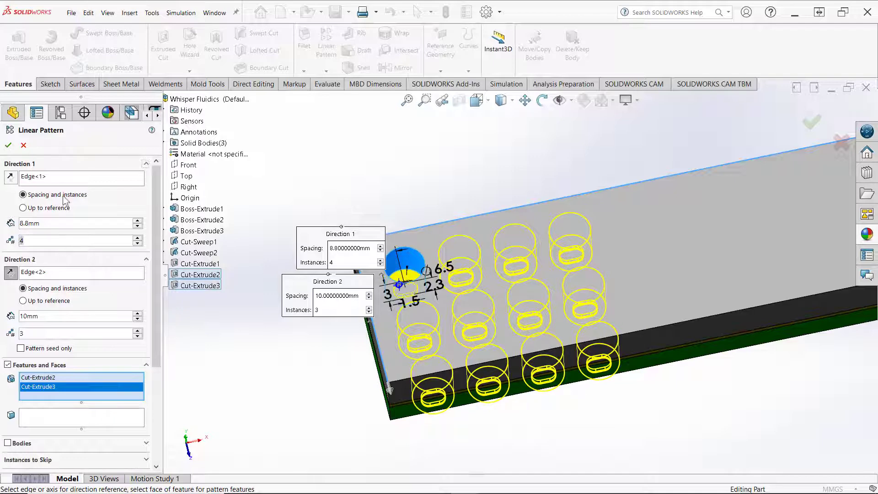
text(9)
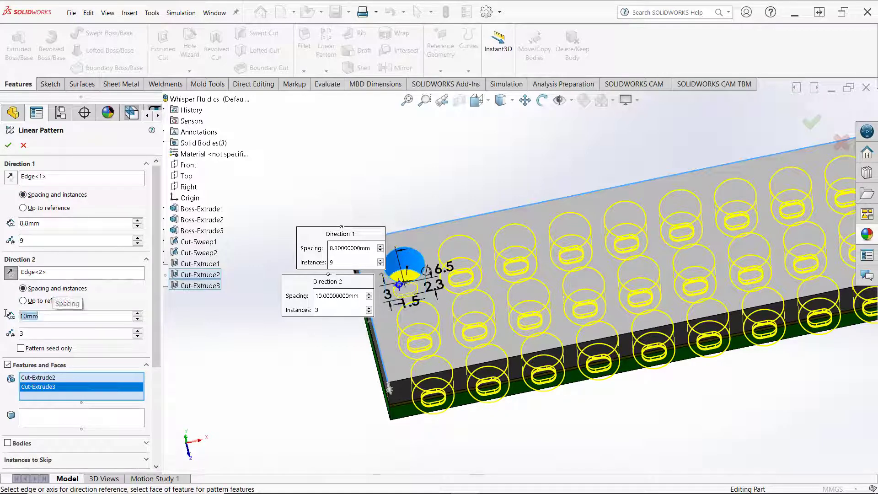
Set Direction 2 to 14 mm spacing with 2 instances and complete the pattern.
text(14)
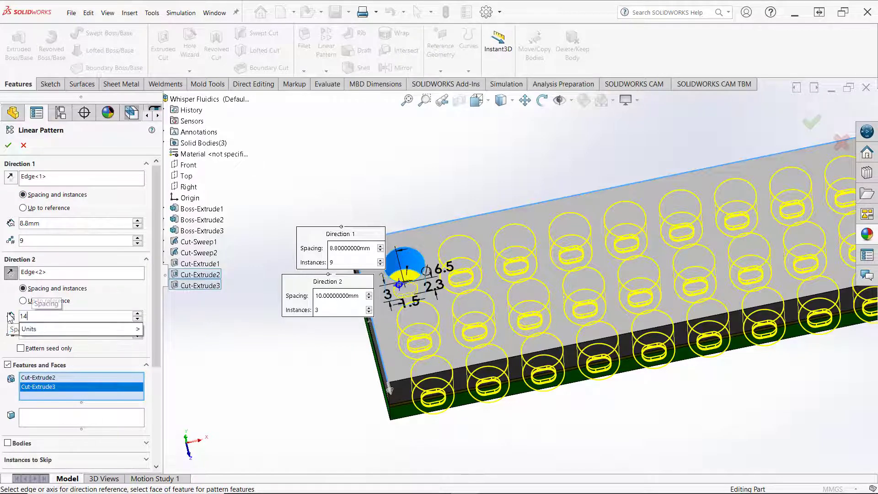
key(Return)
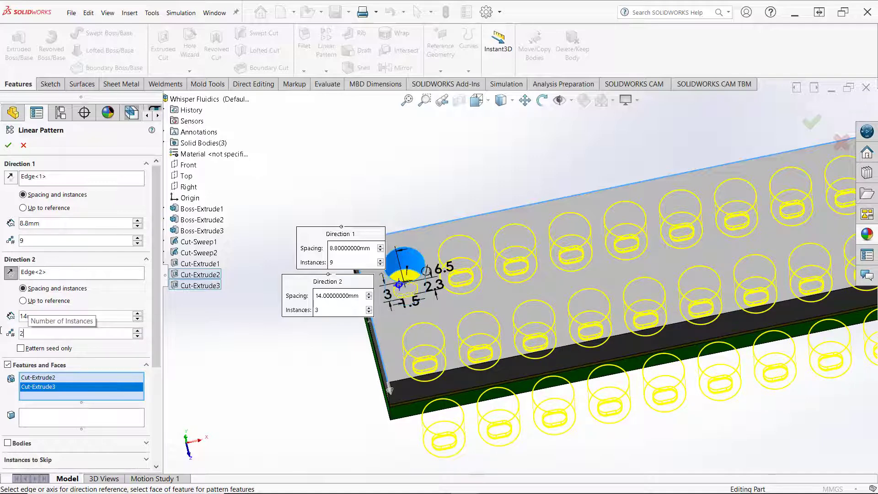
key(Tab)
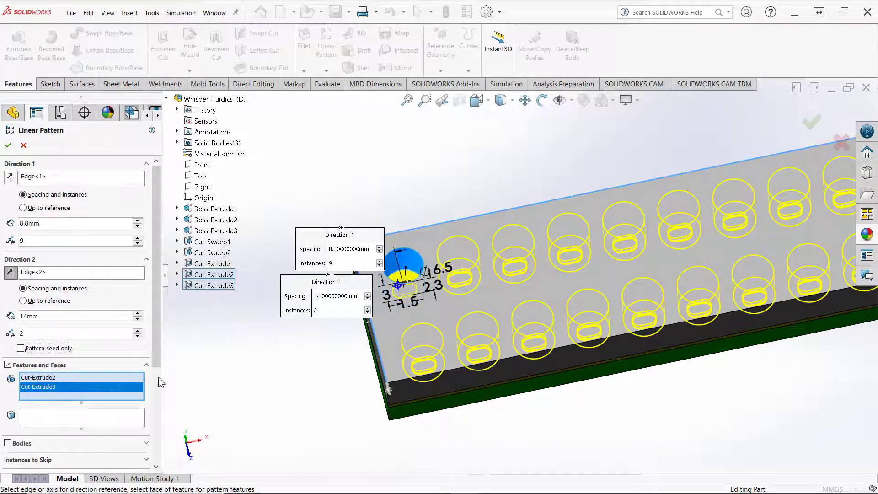
click(9, 145)
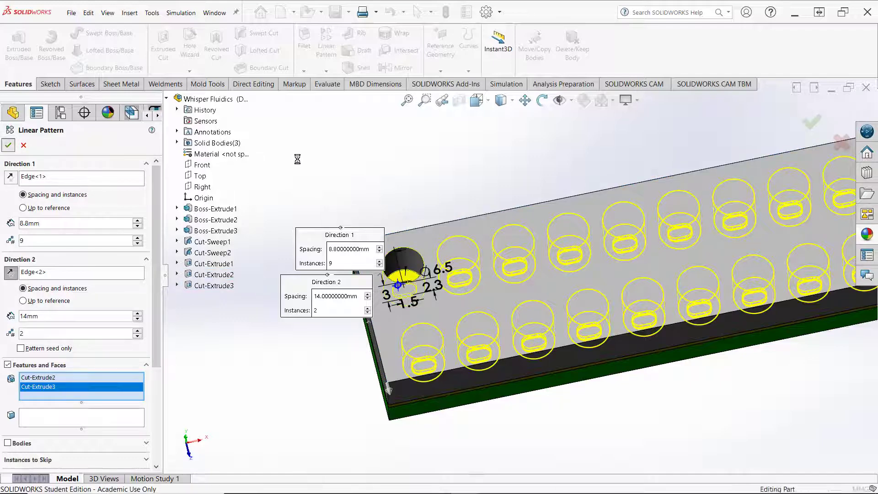
Examine the patterned holes from above to compare how each one passes through the grey and yellow bodies.
middle_drag(261, 213, 292, 335)
scroll(299, 343, down, 3)
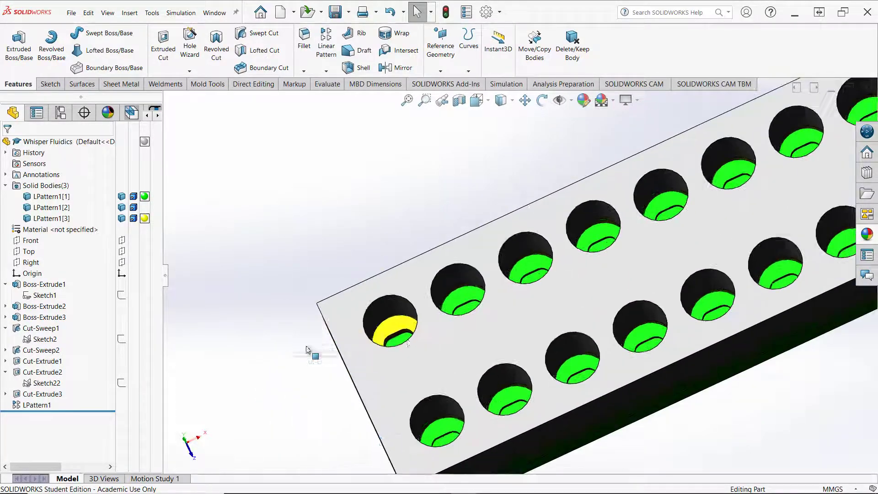
scroll(403, 347, down, 5)
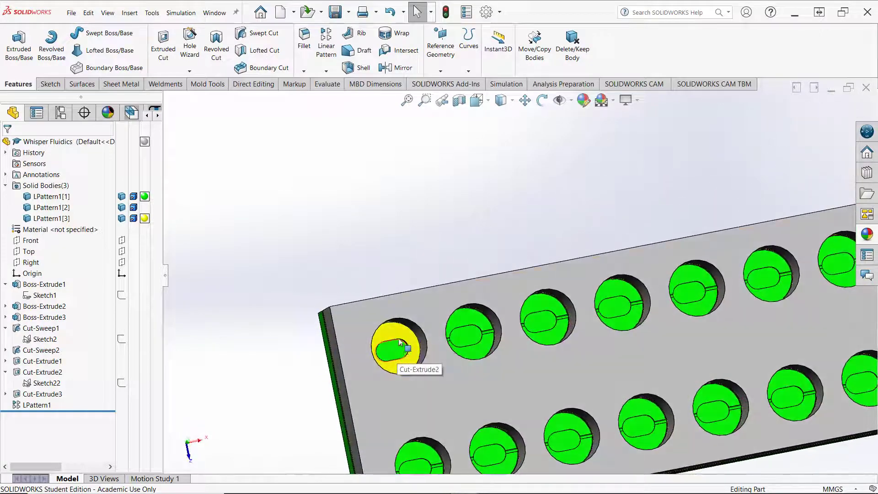
scroll(397, 341, up, 2)
middle_drag(390, 333, 388, 325)
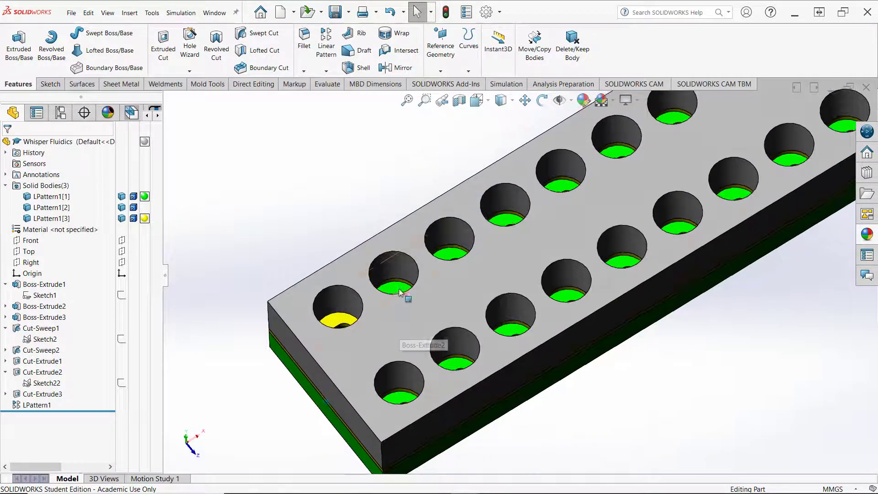
Edit the hole pattern to use Geometry pattern with the three selected bodies as its feature scope, and complete it.
middle_drag(397, 288, 394, 287)
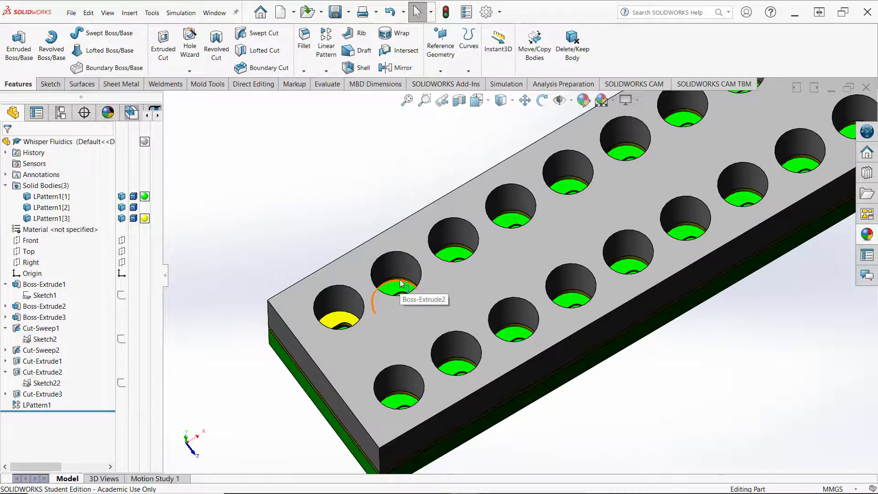
middle_drag(455, 251, 529, 468)
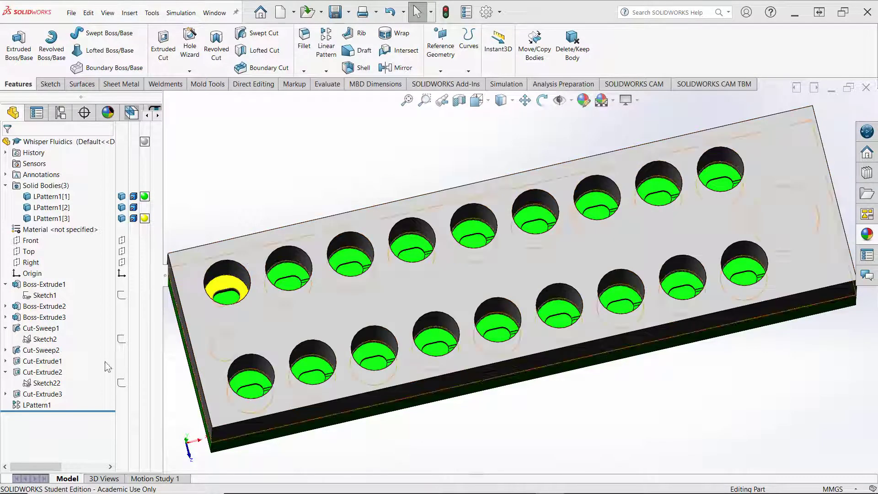
right_click(46, 409)
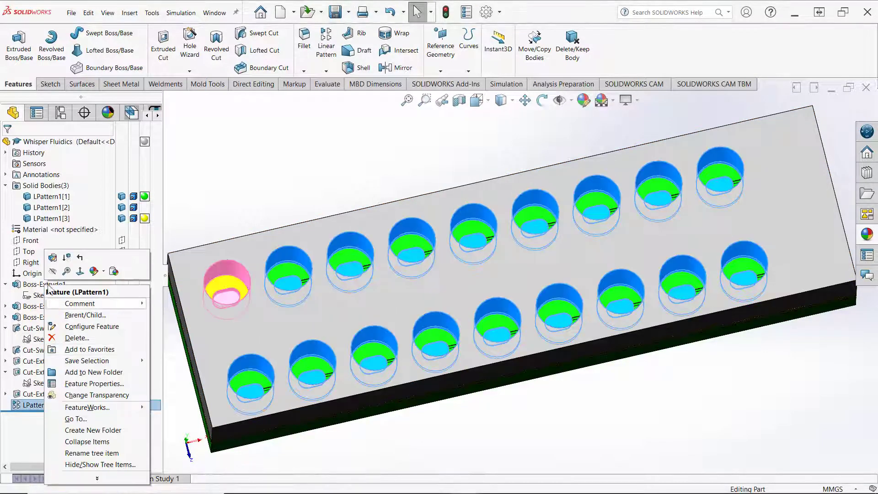
click(57, 261)
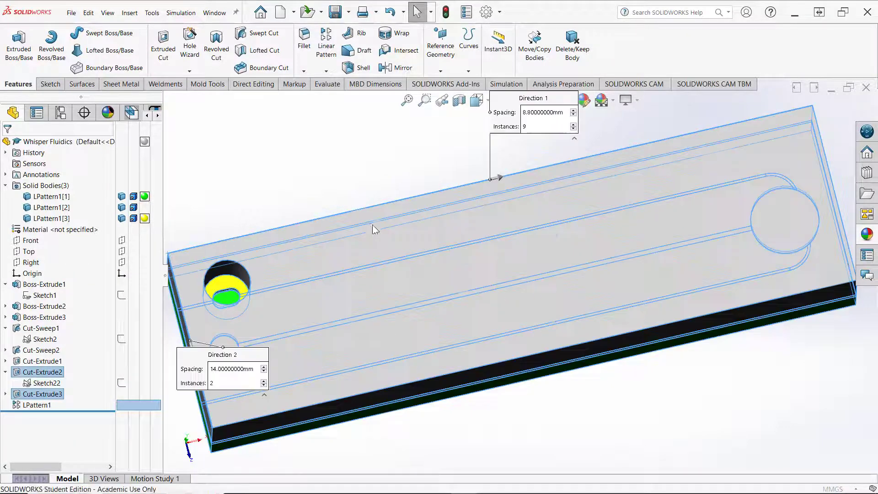
scroll(124, 408, down, 5)
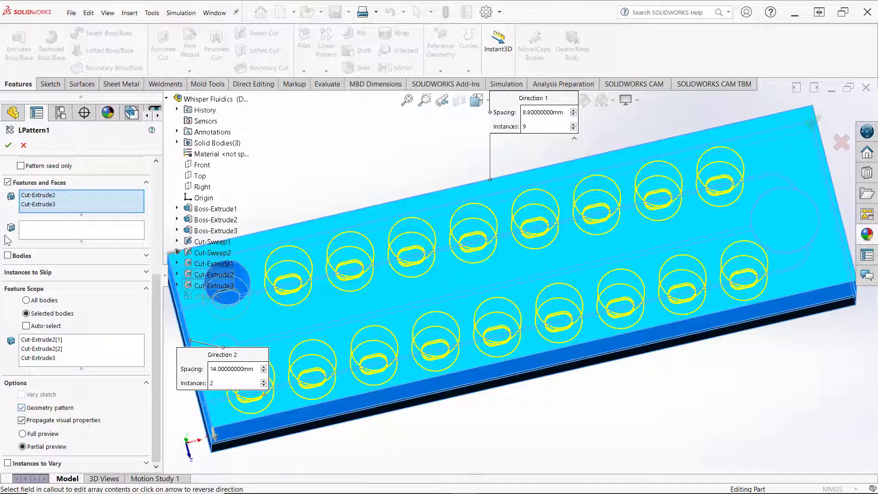
click(9, 146)
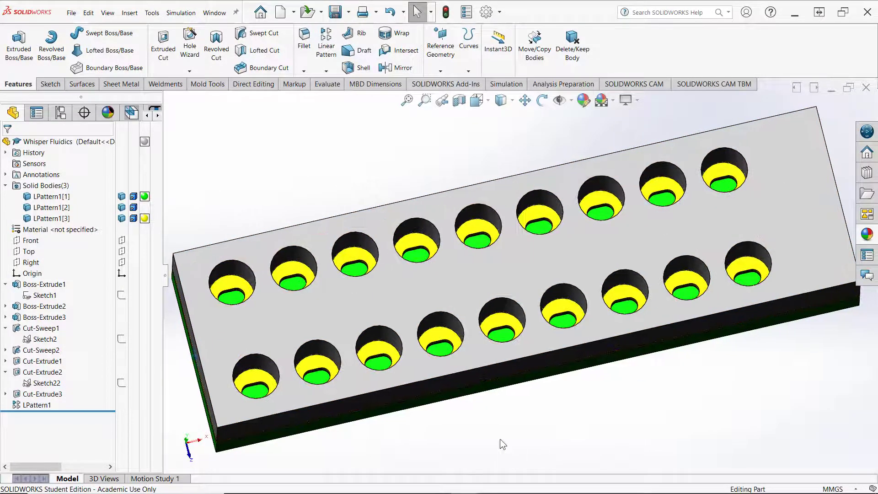
Cut the outer slot contour of Sketch22 with a 0.35 mm blind depth in Direction 1 and up to the yellow body's face in Direction 2.
click(121, 386)
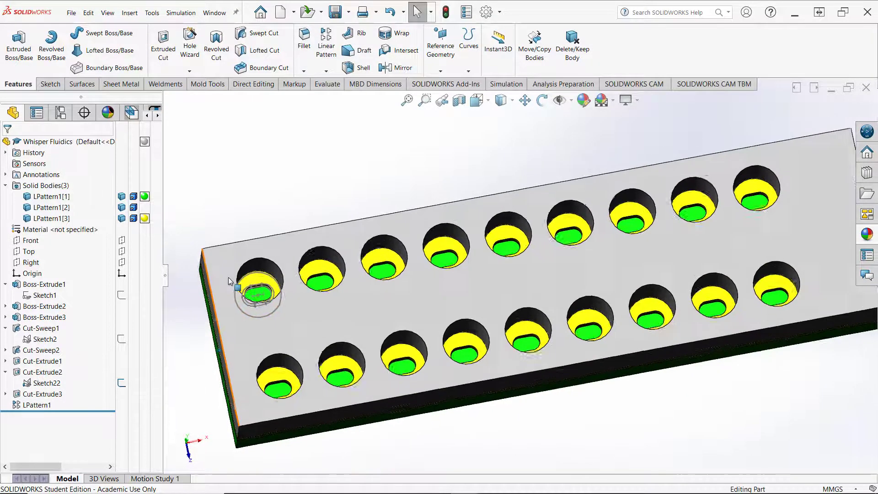
scroll(245, 277, down, 7)
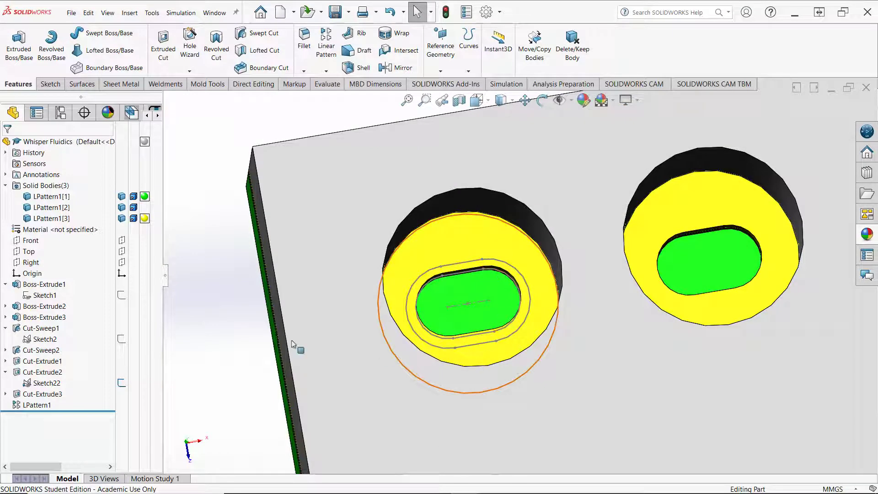
click(410, 294)
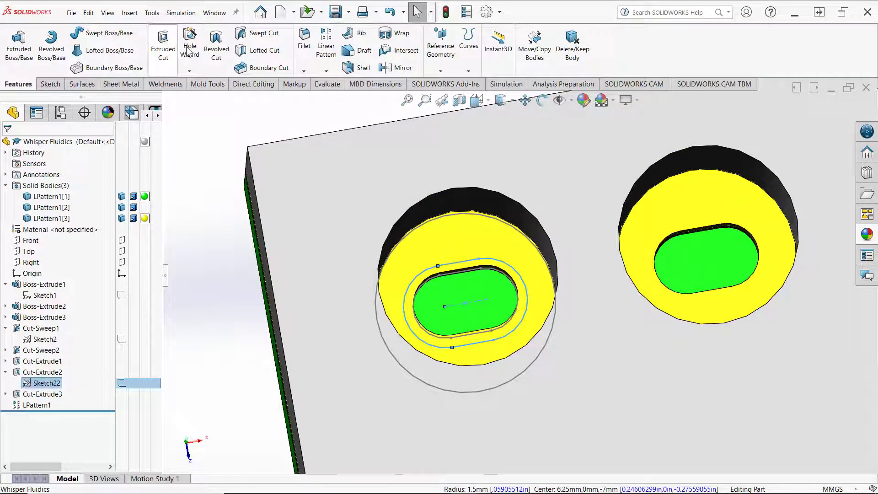
click(163, 48)
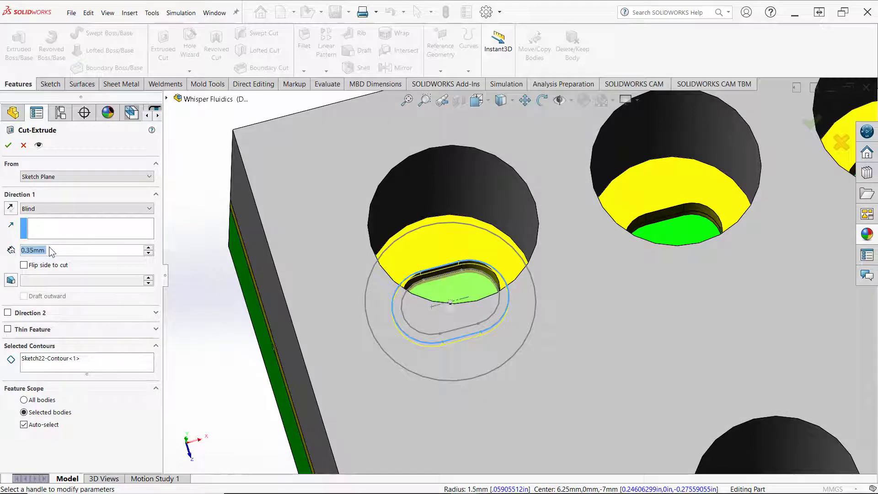
click(7, 313)
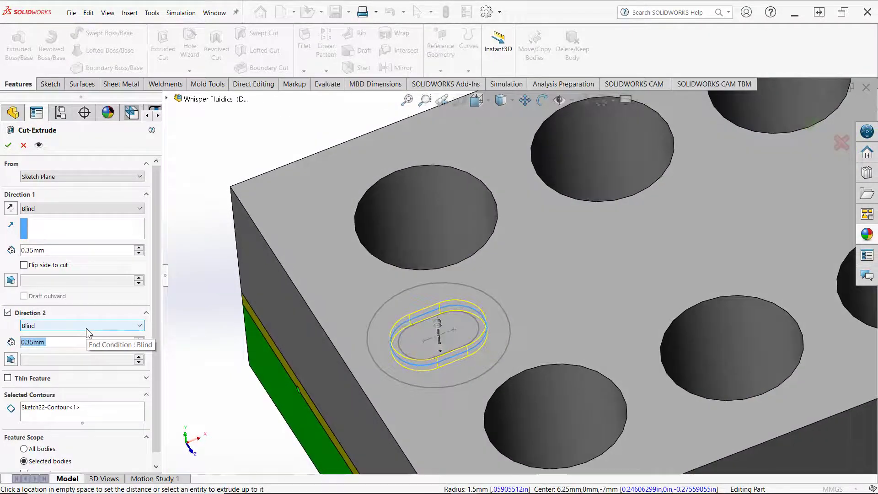
click(78, 325)
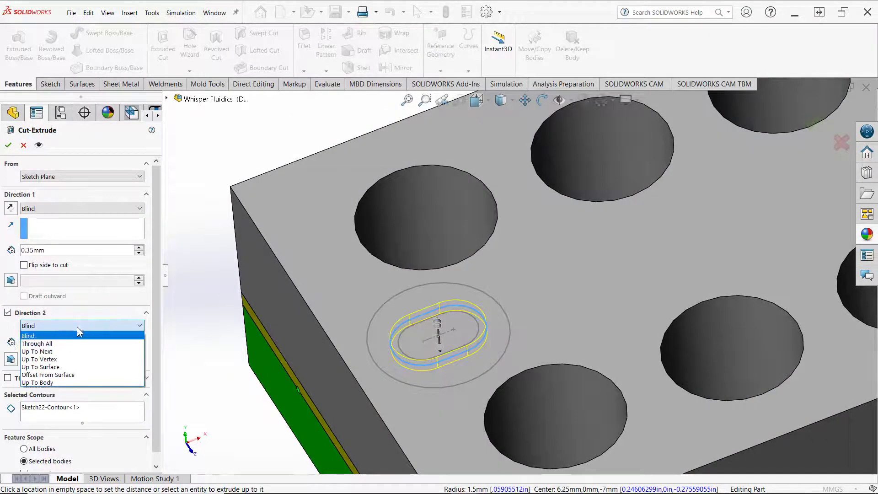
click(40, 367)
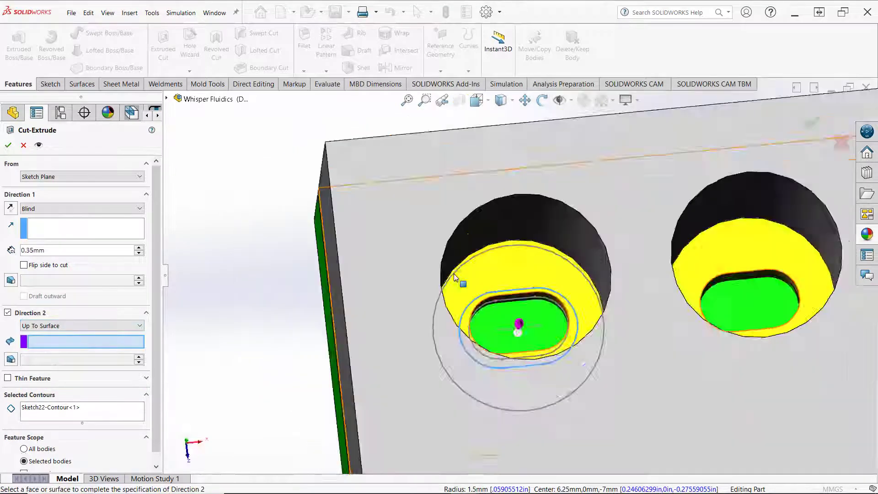
click(530, 280)
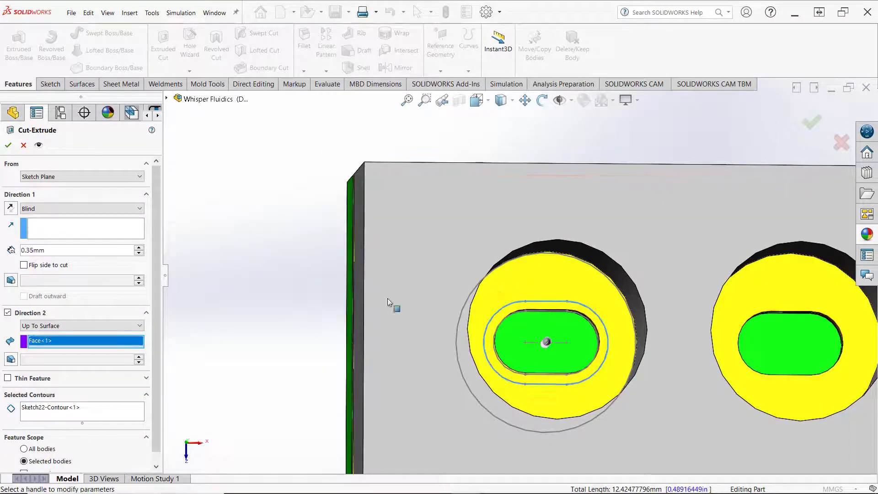
middle_drag(246, 285, 190, 252)
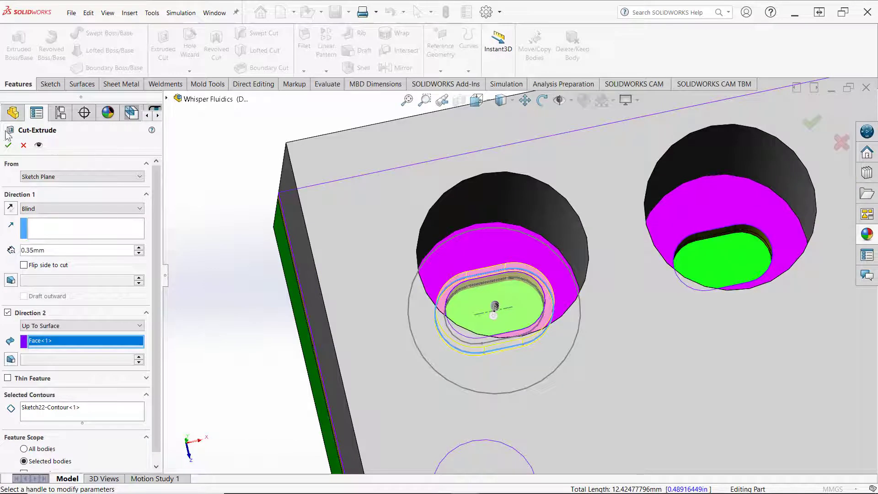
click(8, 146)
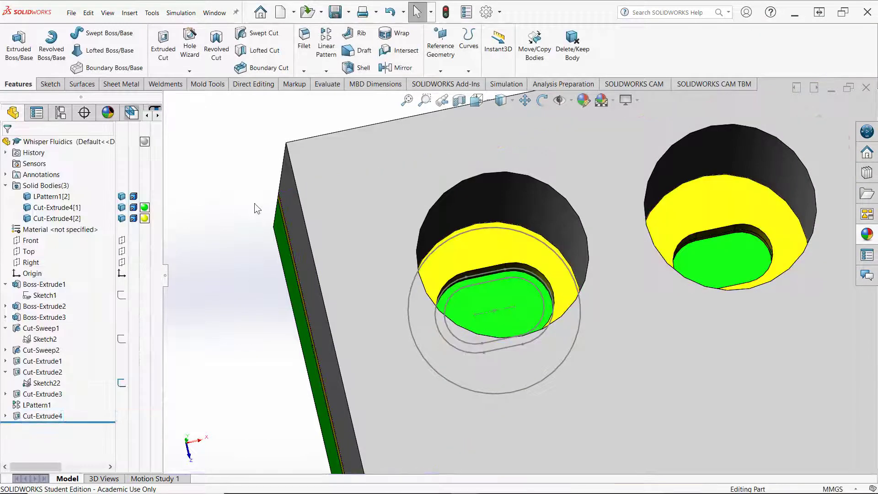
Hide Sketch22 and examine the whole block with its two rows of holes from several angles.
mouse_move(254, 203)
middle_down()
mouse_move(539, 331)
mouse_move(715, 208)
mouse_move(637, 214)
mouse_move(590, 206)
middle_up()
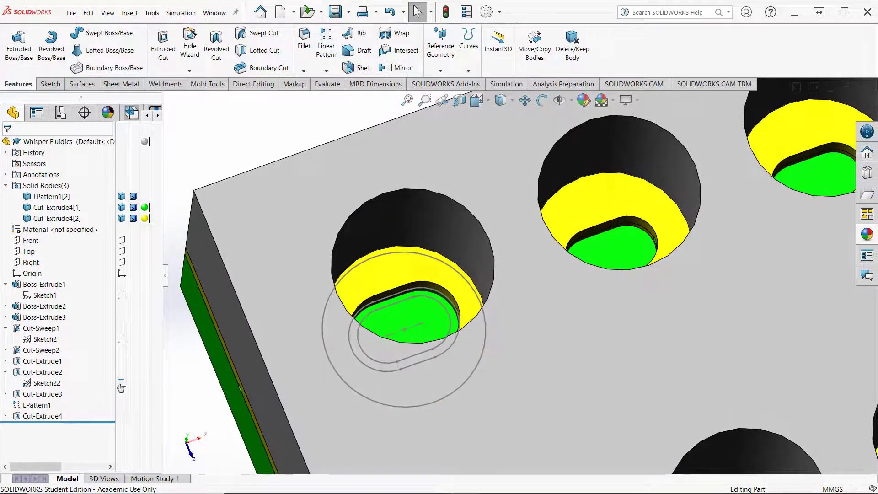
click(121, 383)
scroll(178, 392, up, 6)
middle_drag(183, 395, 225, 399)
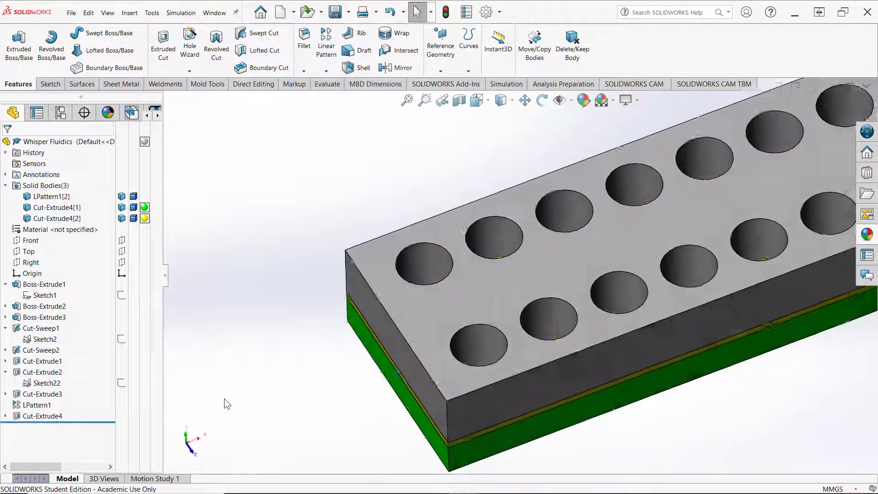
key(f)
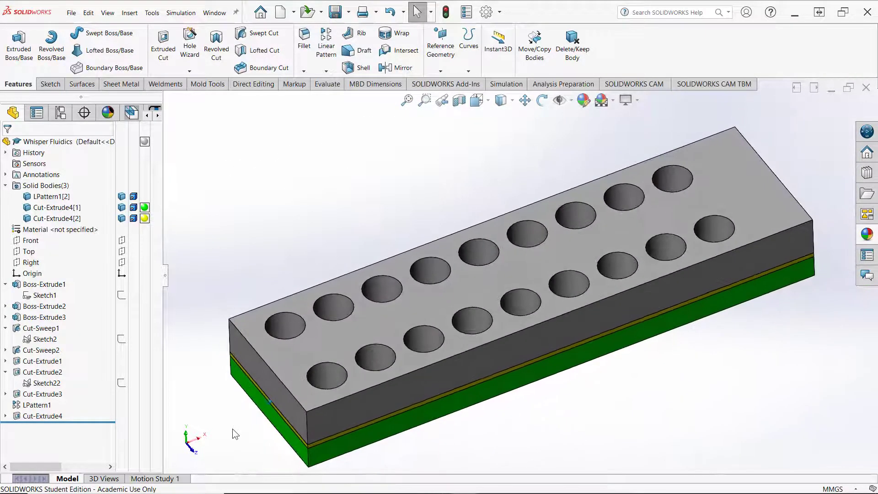
middle_drag(229, 426, 239, 206)
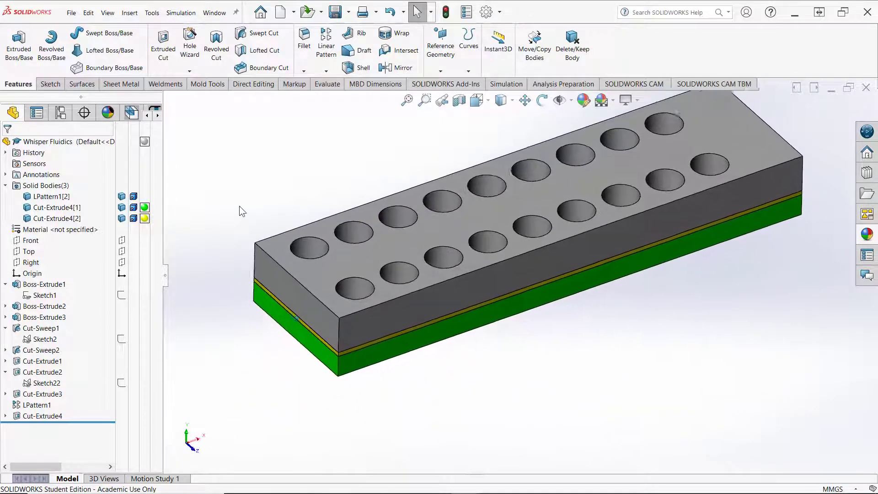
scroll(243, 197, down, 1)
scroll(246, 192, down, 2)
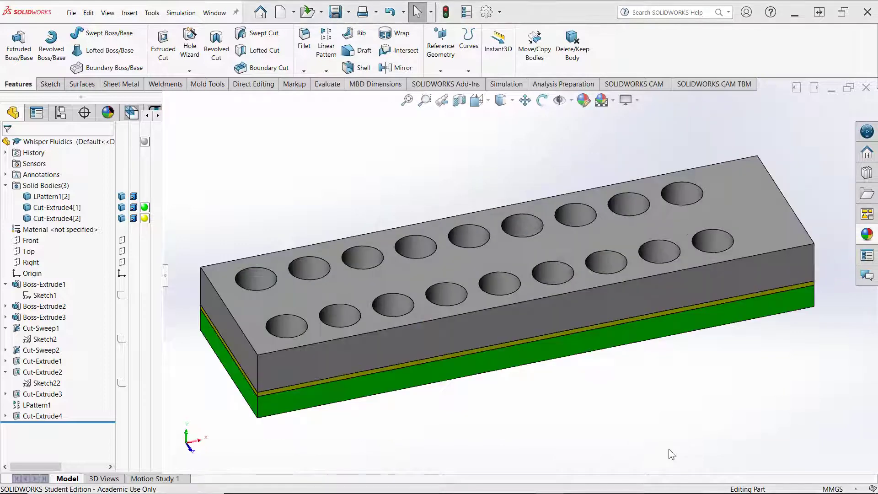
middle_drag(764, 292, 747, 207)
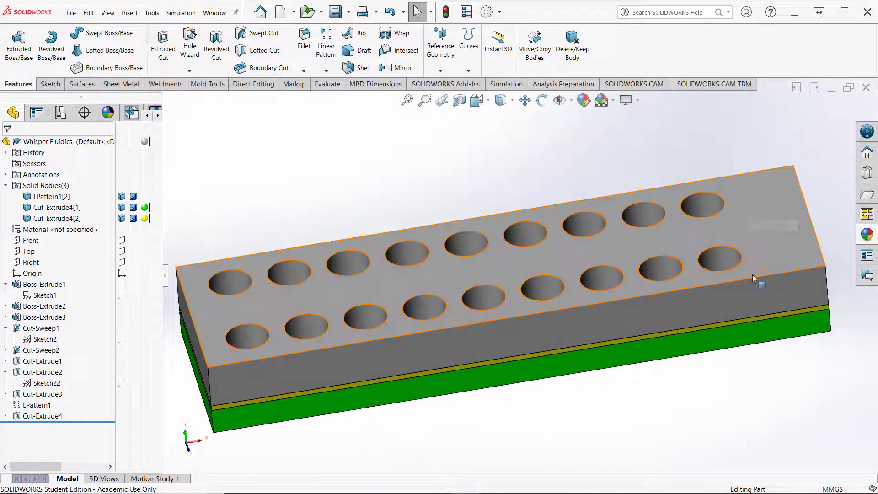
middle_drag(694, 357, 645, 416)
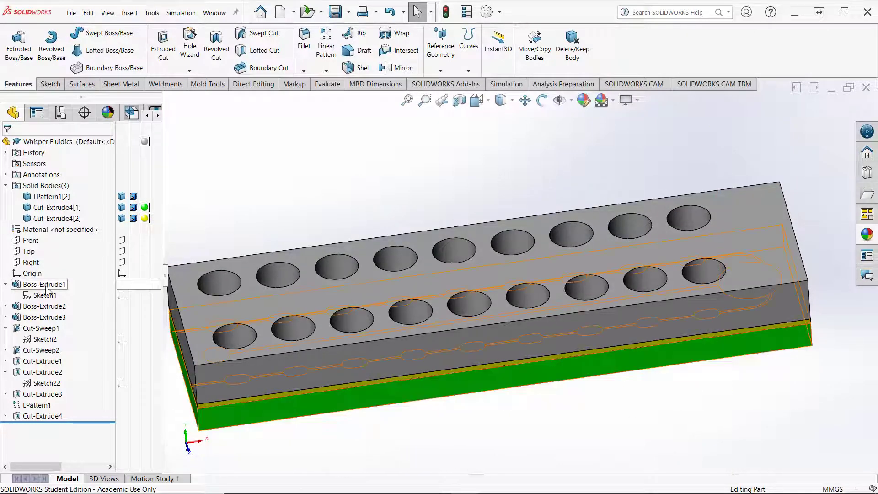
click(5, 306)
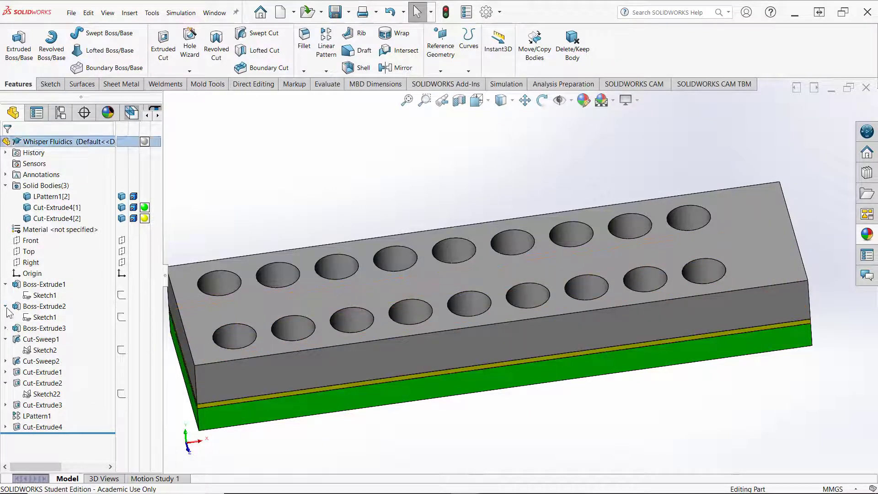
click(122, 318)
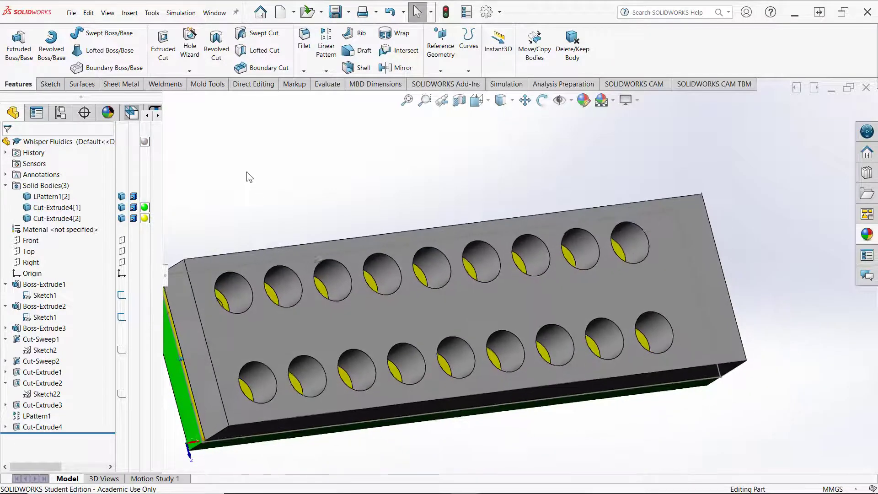
middle_drag(247, 172, 588, 237)
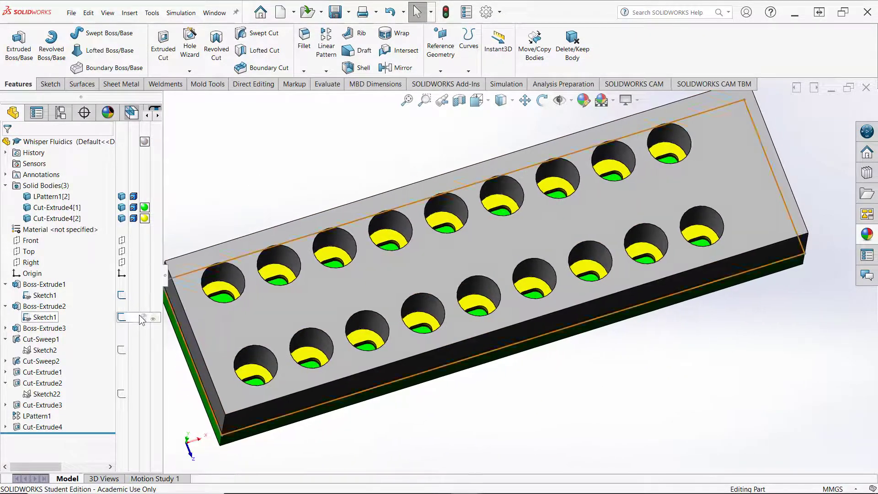
click(121, 318)
Show Sketch2 of the first sweep cut and start a new sketch on the Front plane.
click(122, 350)
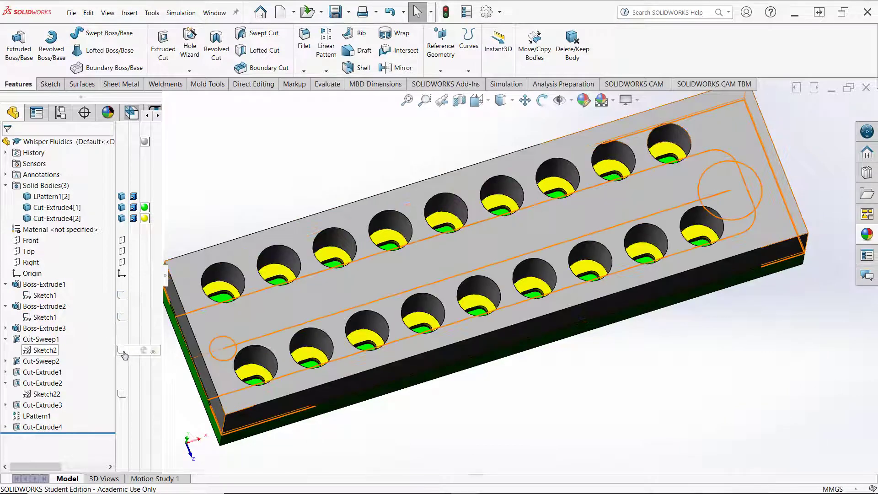
click(123, 351)
middle_drag(587, 380, 582, 377)
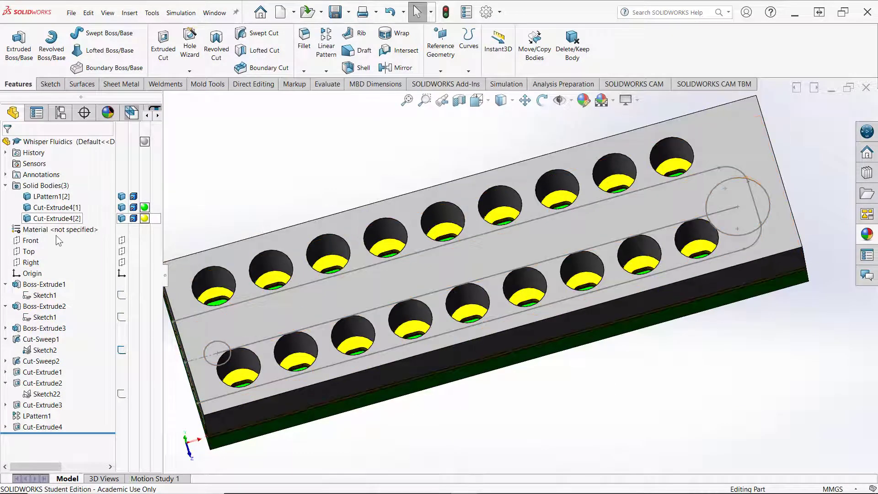
click(32, 241)
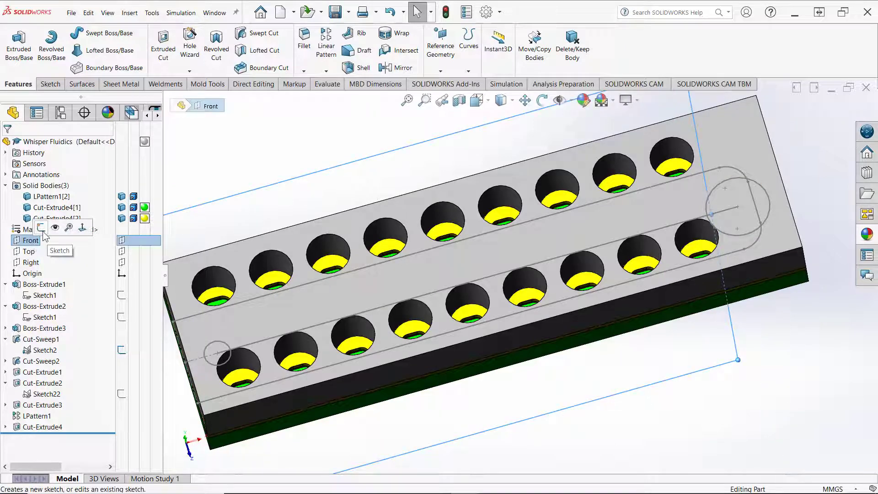
click(41, 227)
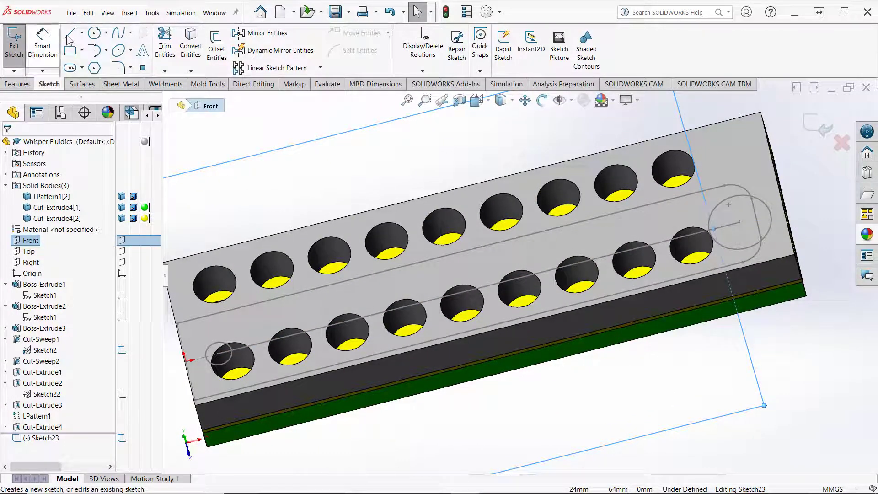
Sketch a vertical centerline about 19.3 mm long upward from the centre of Sketch2's larger circle.
click(82, 35)
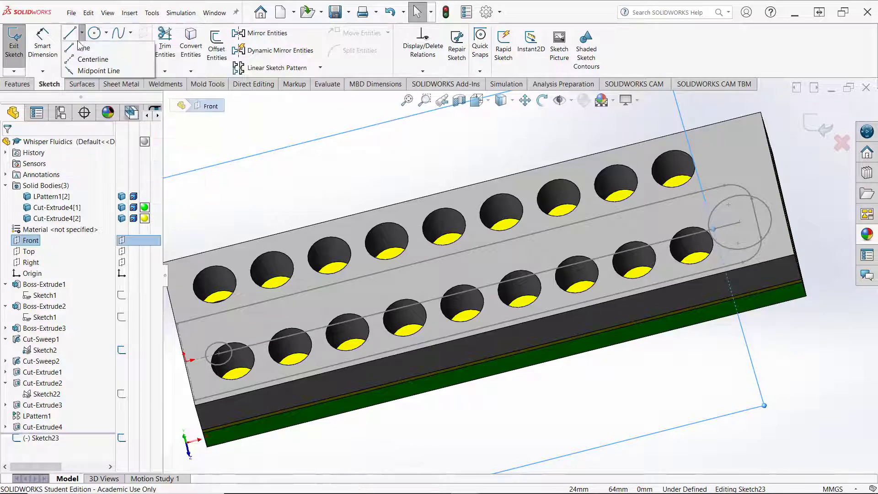
click(87, 56)
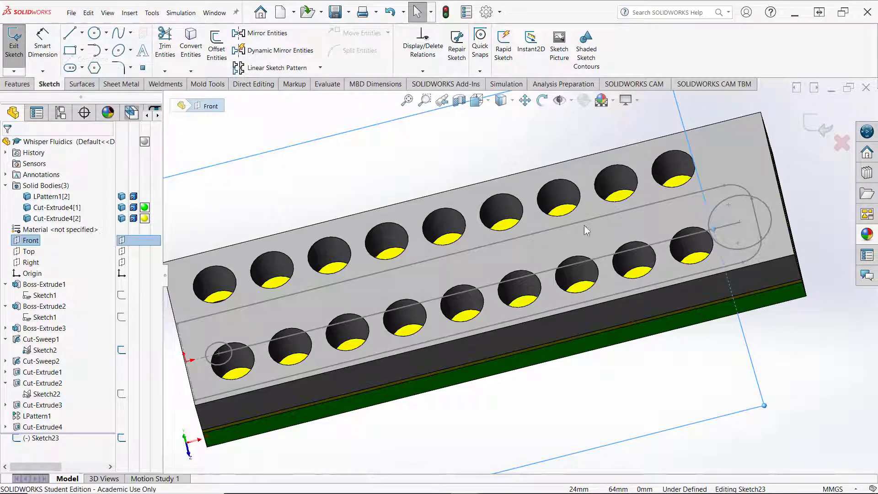
click(739, 223)
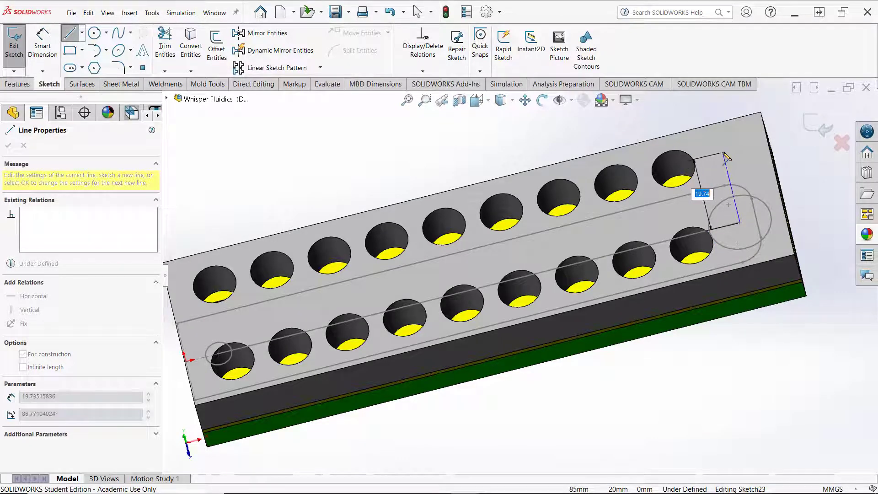
click(726, 158)
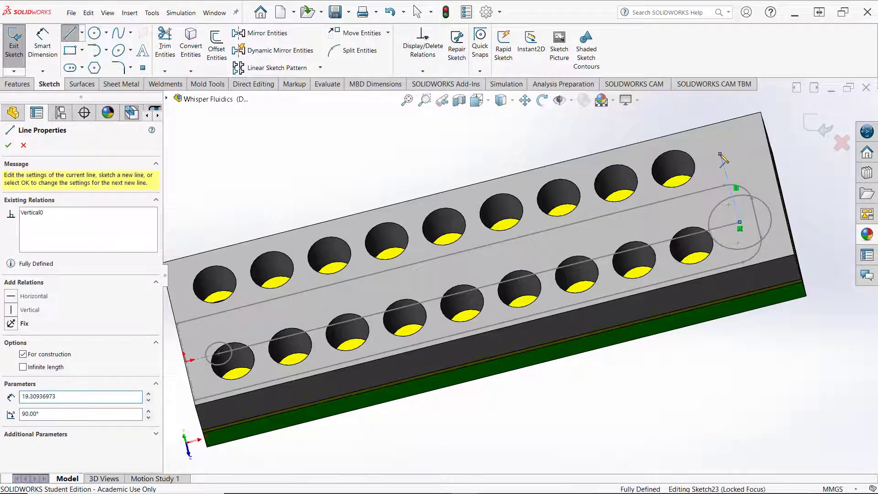
right_click(726, 158)
click(736, 163)
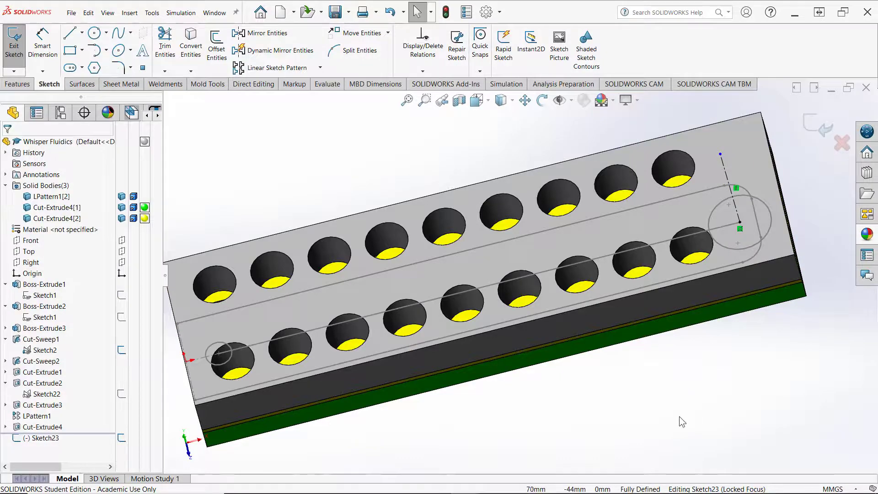
Face the Front sketch plane squarely with the grey body uppermost, and hide Sketch2 of the first sweep cut.
key(space)
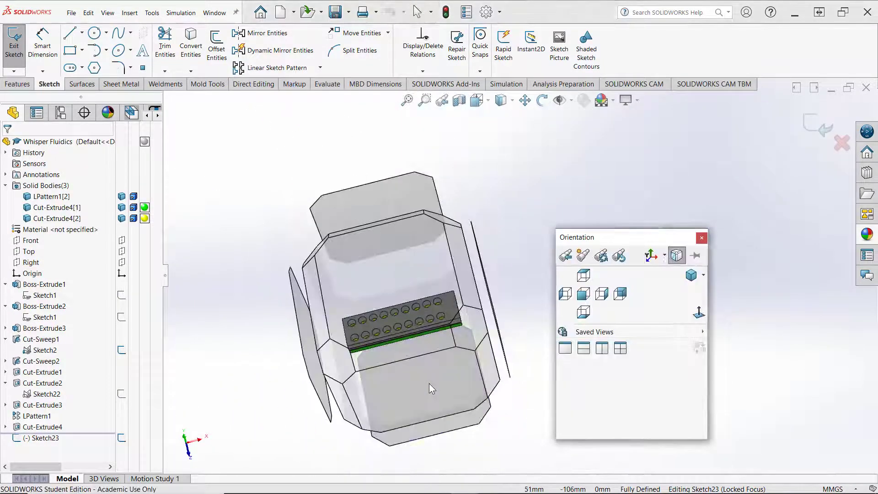
click(429, 383)
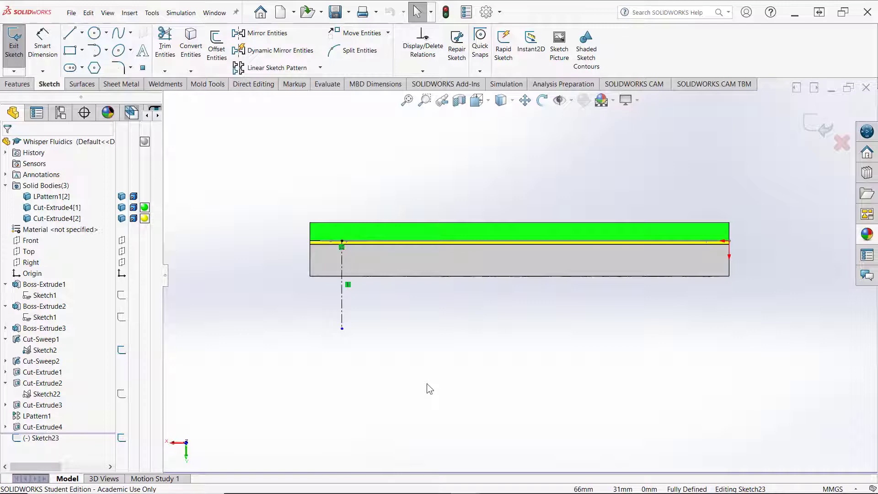
key(alt+Left)
key(alt+Left)
key(alt+Left)
key(alt+Left)
key(alt+Left)
key(alt+Left)
key(alt+Left)
key(alt+Left)
key(alt+Left)
key(alt+Left)
key(alt+Left)
key(alt+Left)
key(alt+Left)
key(alt+Left)
key(alt+Left)
key(alt+Left)
key(alt+Left)
key(alt+Left)
key(alt+Left)
key(alt+Left)
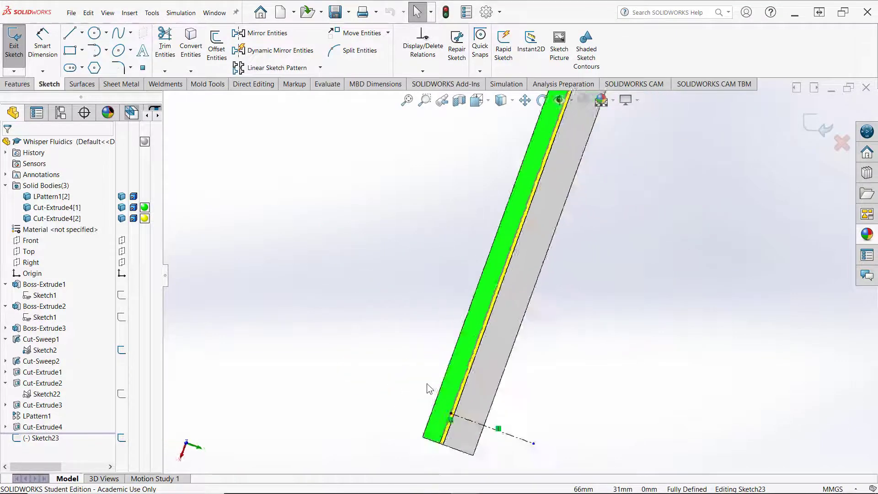
key(alt+Left)
key(alt+Left)
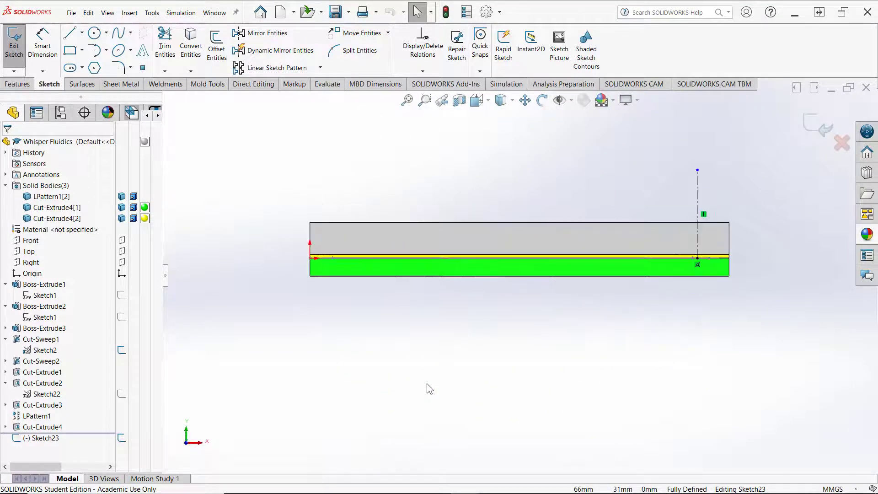
key(alt+Left)
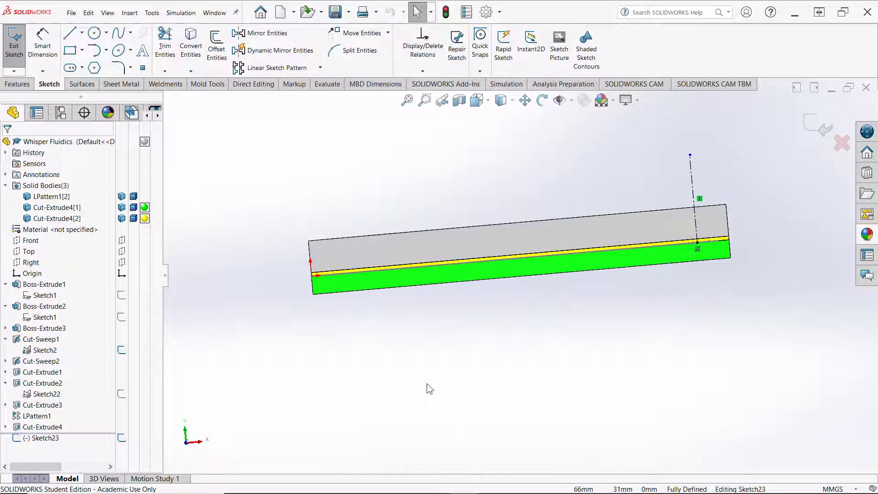
key(alt+Right)
scroll(744, 202, down, 3)
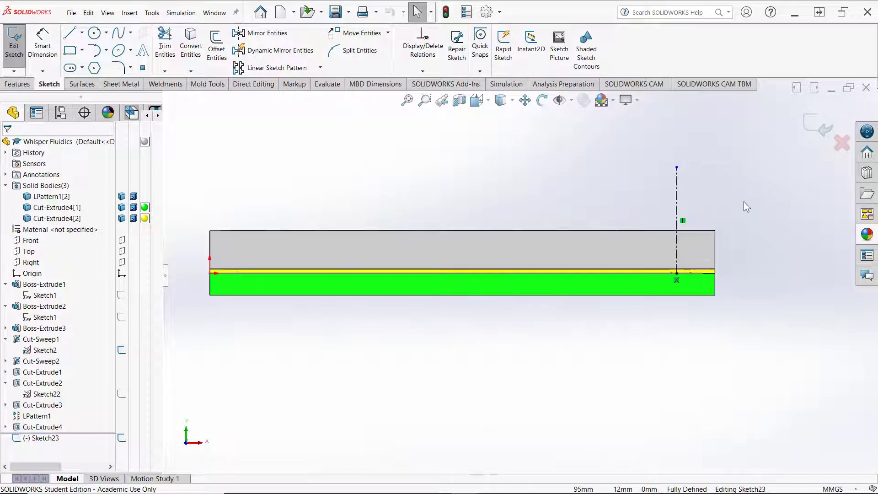
scroll(661, 244, down, 2)
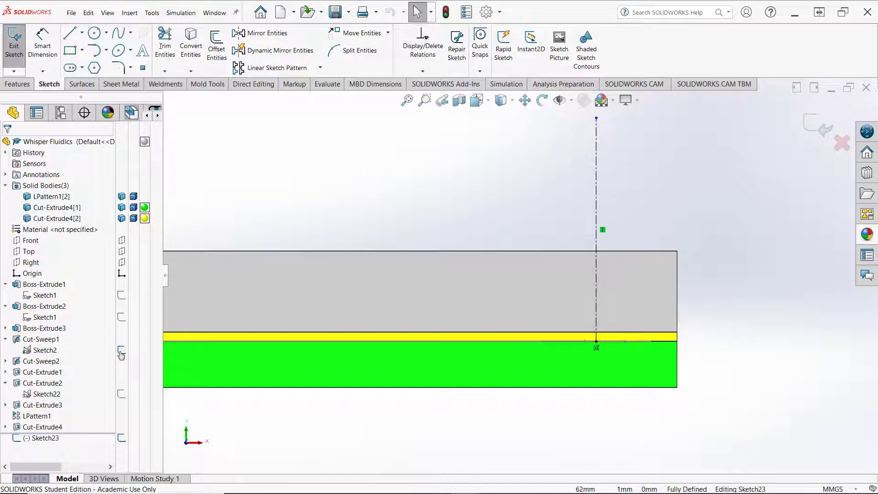
scroll(394, 274, up, 2)
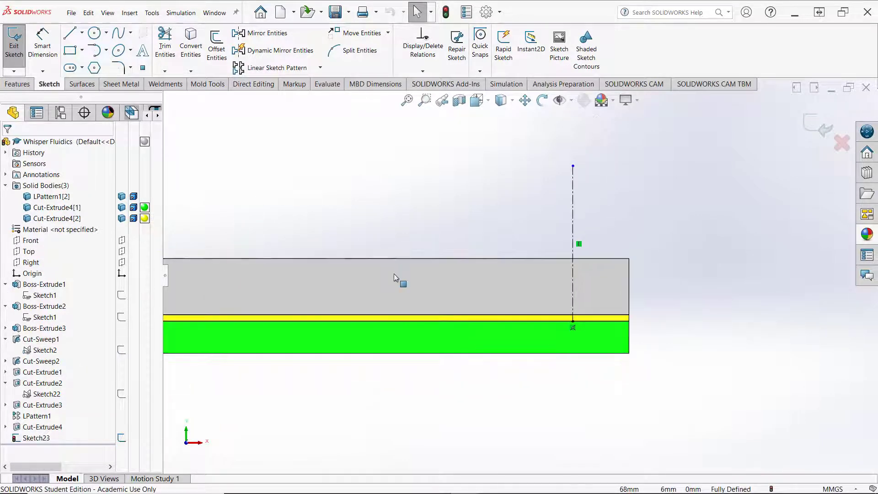
Shorten the vertical centerline by bringing its upper endpoint down onto the grey body's top edge.
scroll(577, 186, down, 5)
scroll(465, 251, up, 3)
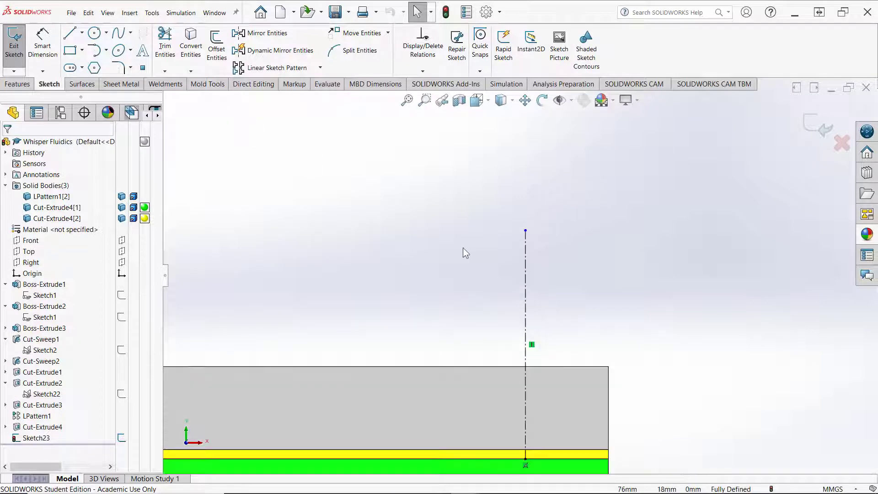
drag(526, 231, 525, 367)
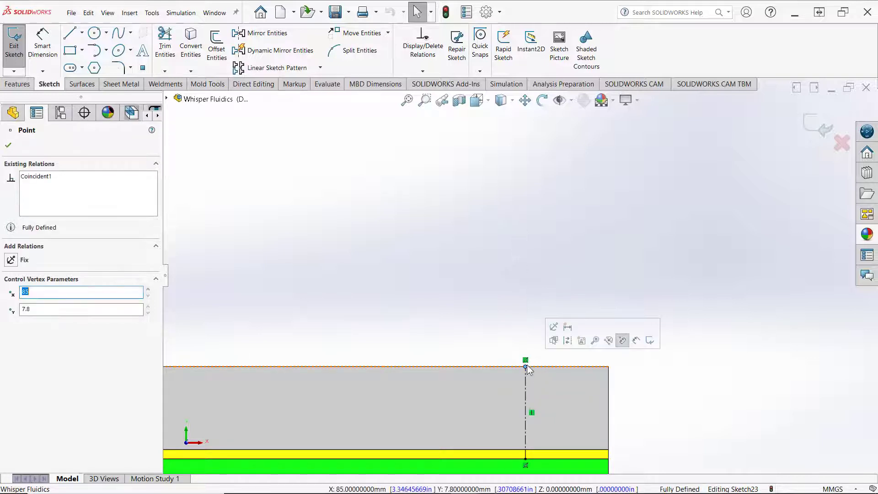
click(509, 334)
scroll(480, 263, up, 2)
scroll(545, 394, down, 3)
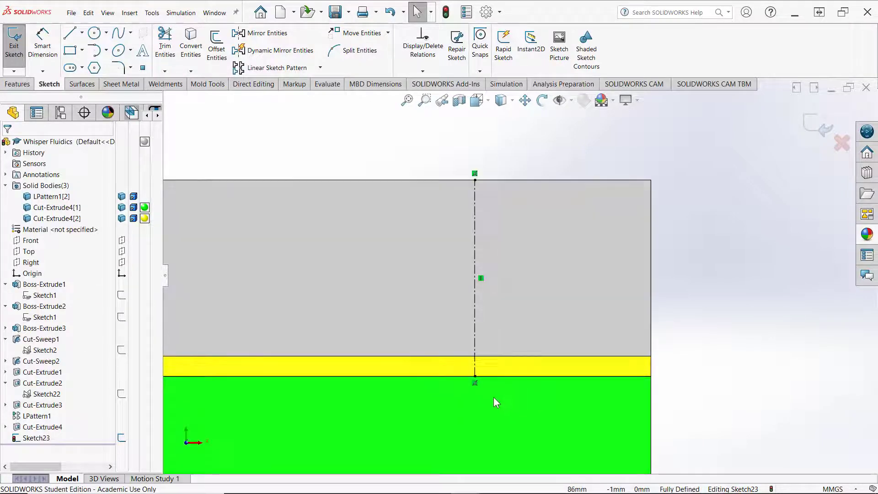
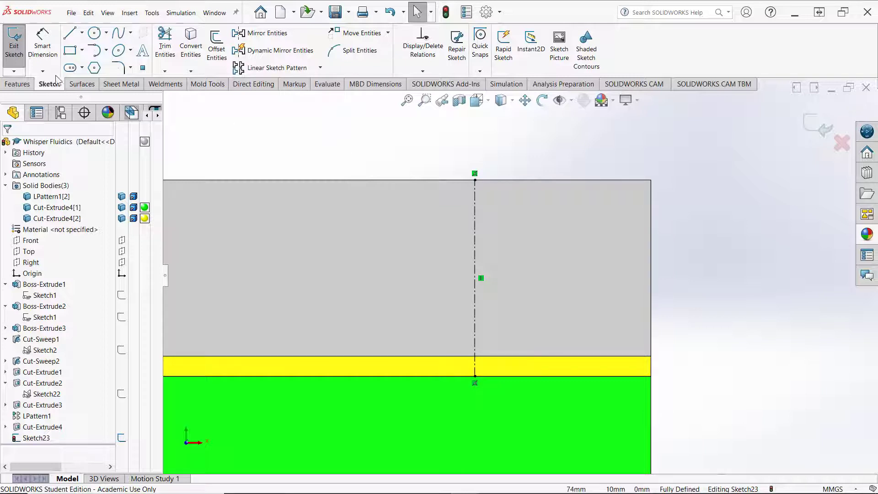
Sketch a stepped half-profile from the centerline's upper end: about 3.07 mm outward, 5.35 mm down, inward, 1.65 mm down to the yellow body, and back to the centerline.
click(69, 33)
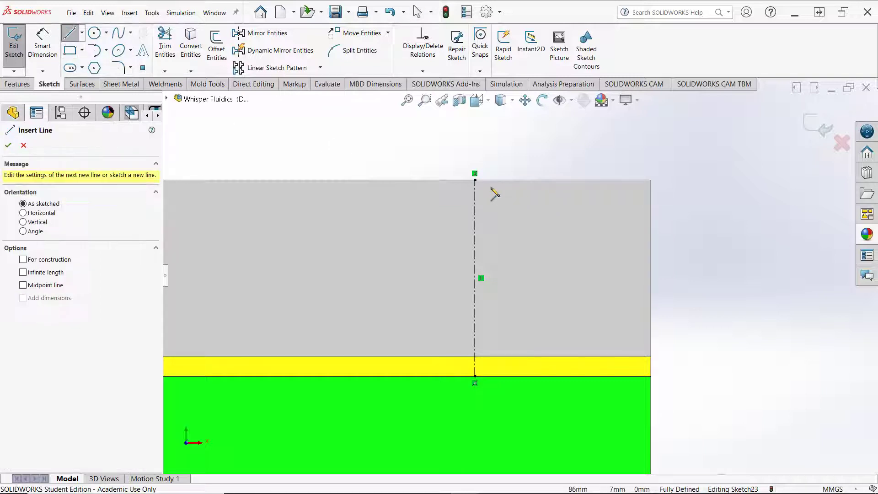
click(475, 180)
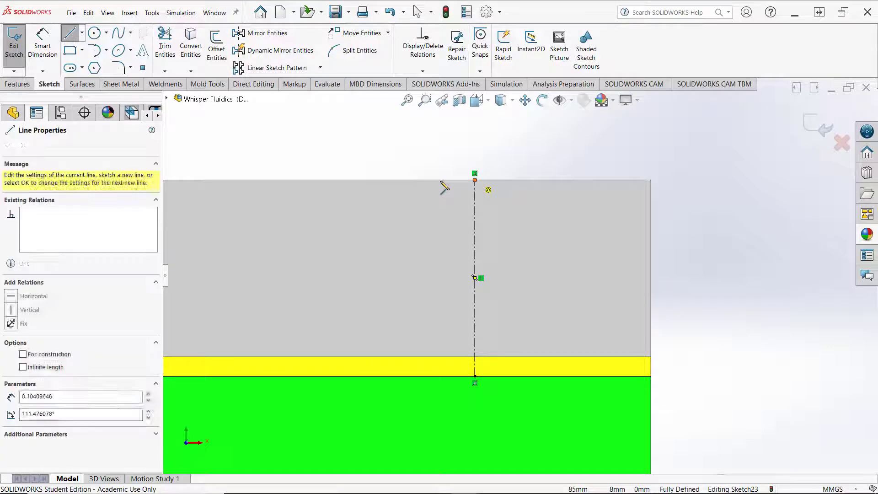
click(397, 180)
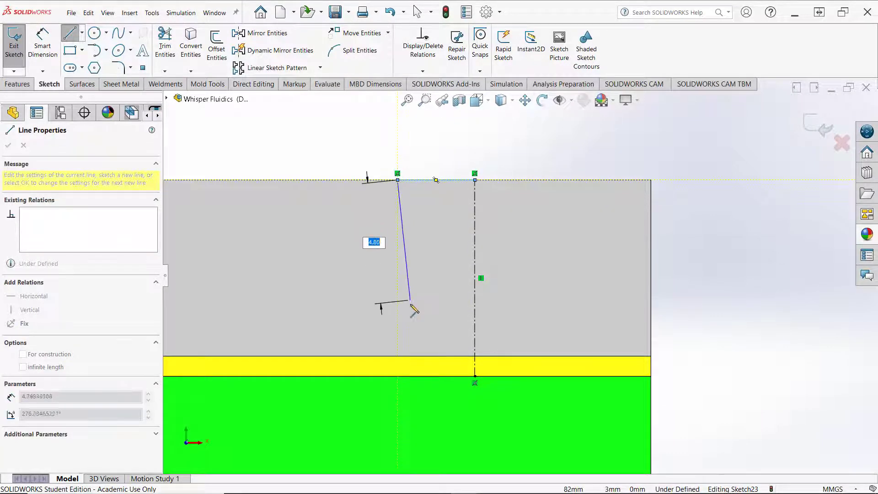
click(397, 314)
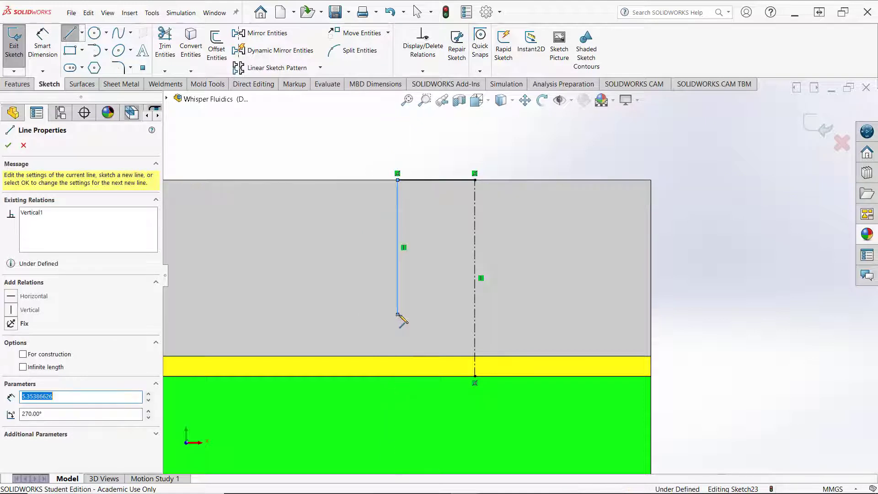
click(430, 314)
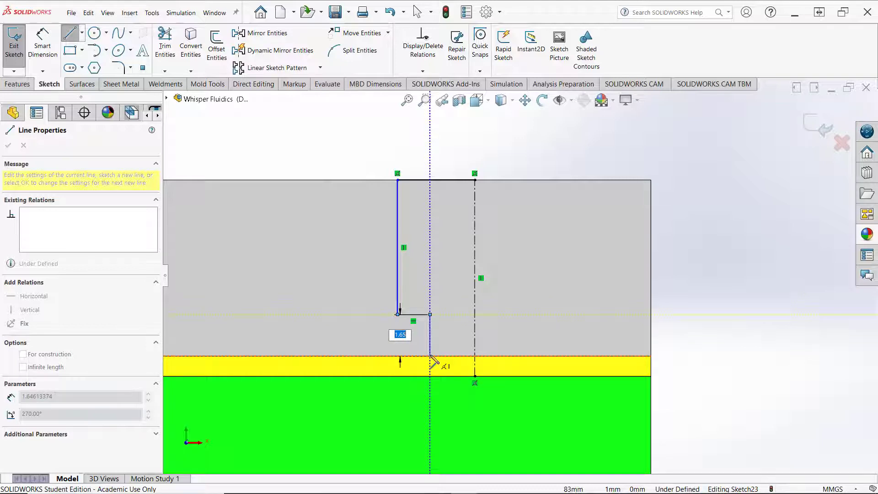
click(430, 356)
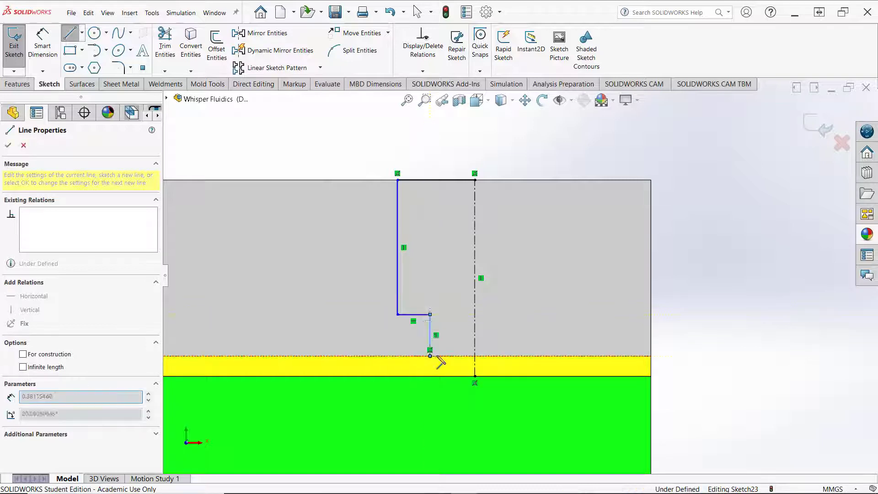
click(475, 356)
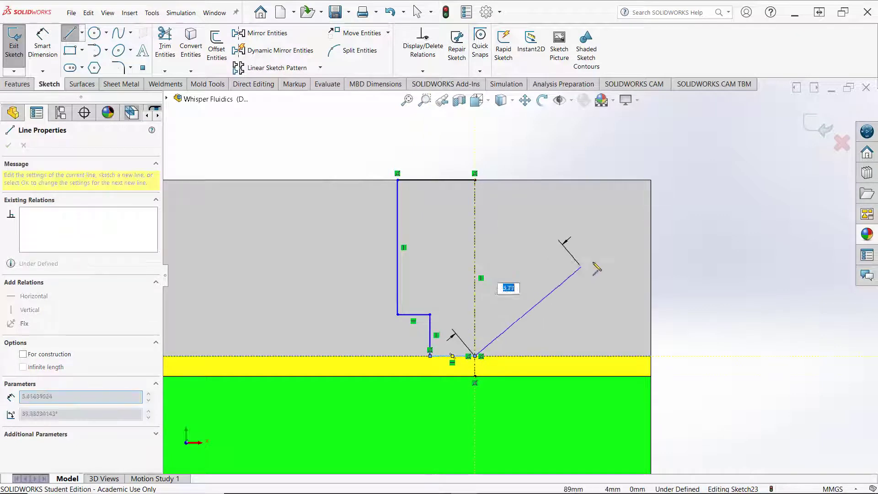
right_click(573, 283)
click(602, 292)
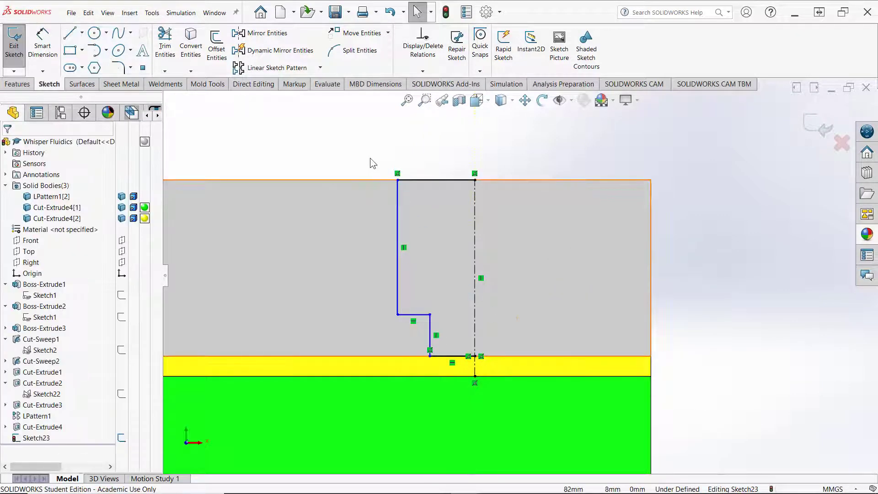
scroll(369, 157, down, 1)
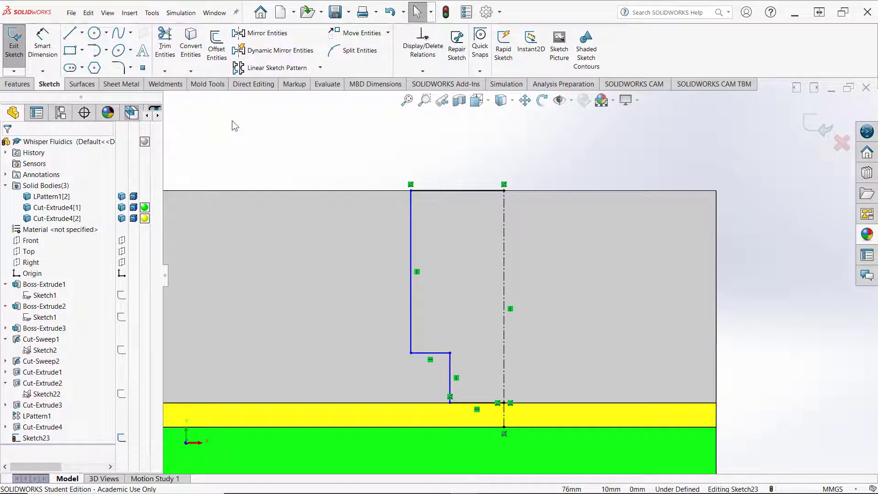
Dimension the profile's long outer vertical line across the centerline as a diameter with the equation =.44in.
click(36, 38)
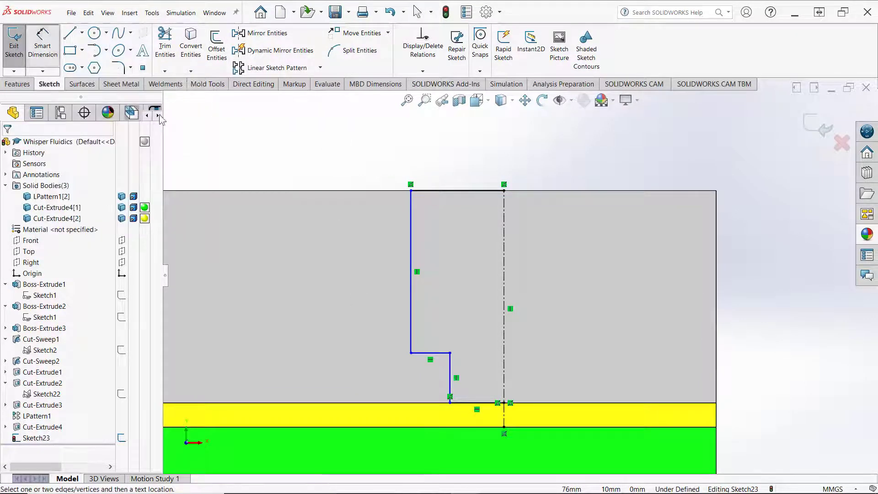
click(411, 214)
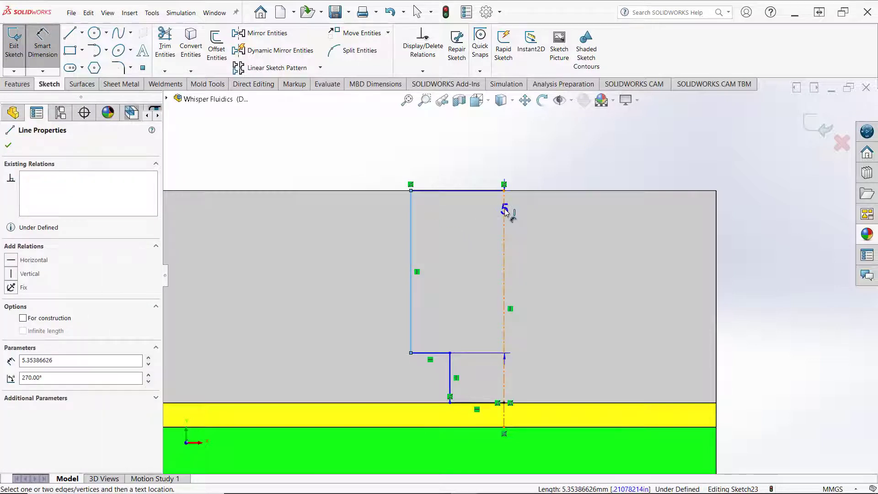
click(503, 209)
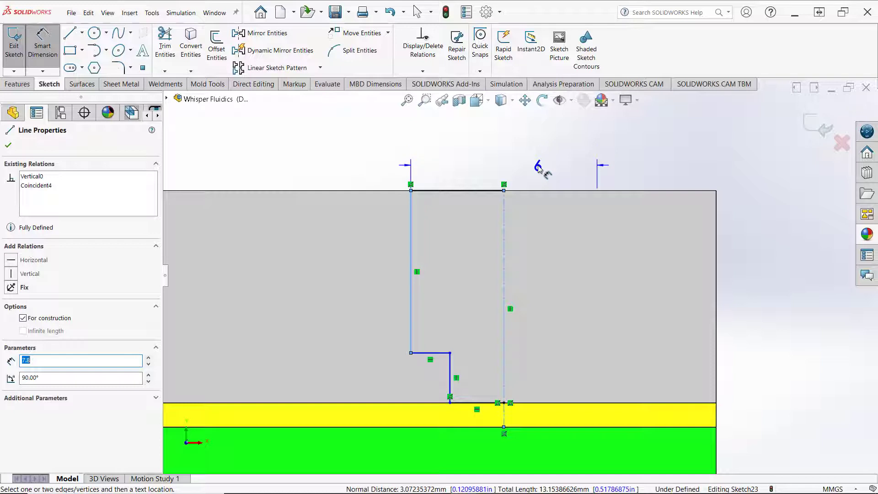
click(572, 157)
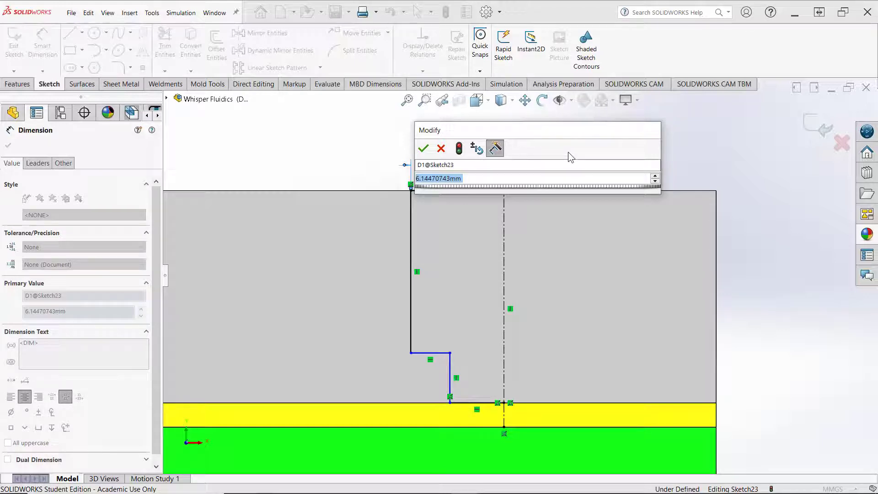
text(text "=.44")
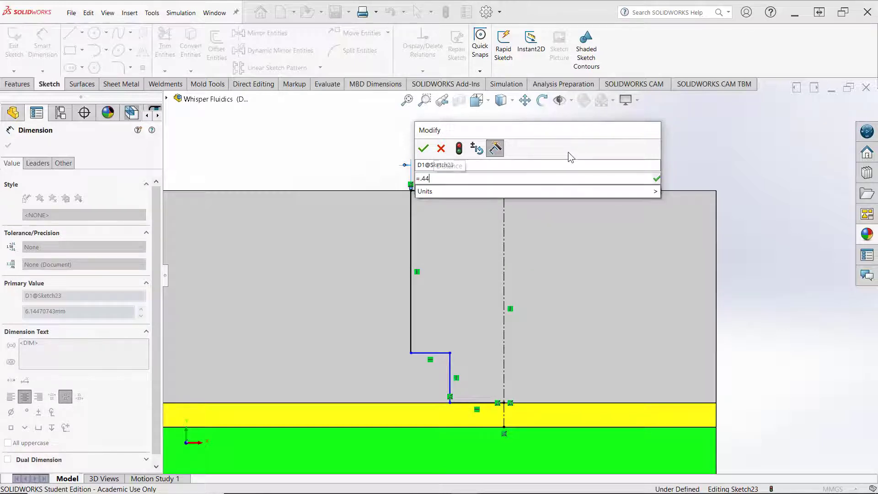
text(in)
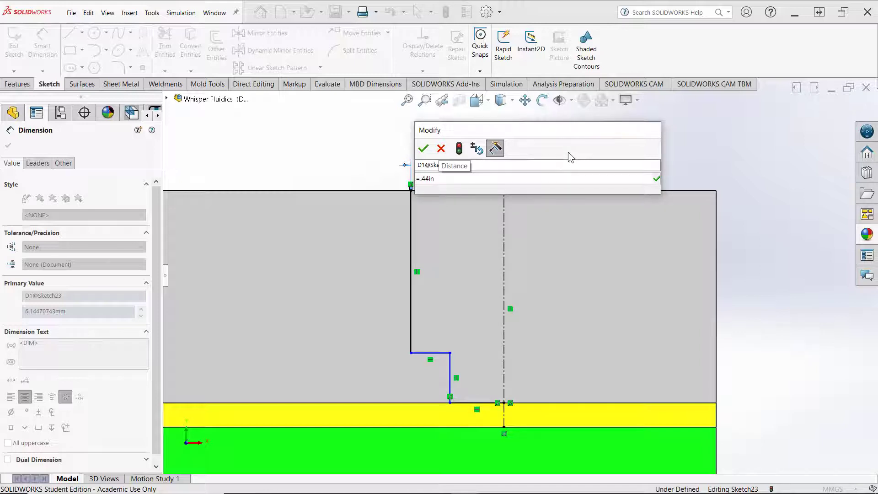
key(Return)
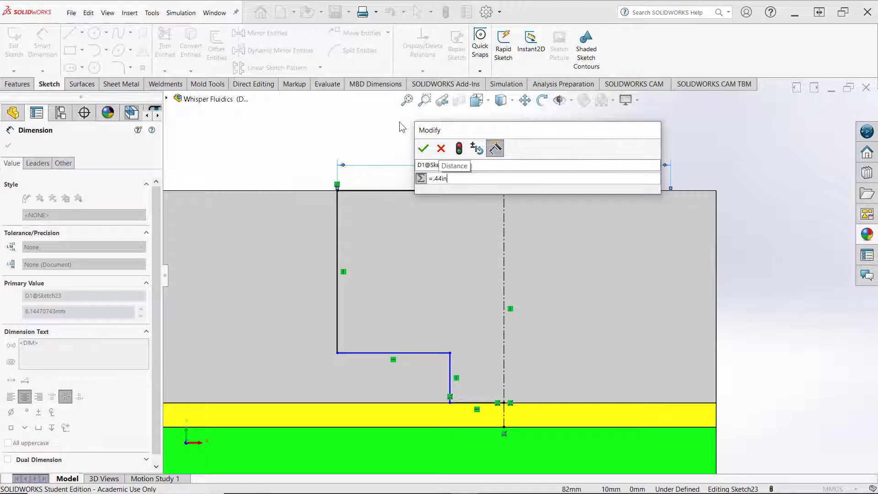
click(423, 146)
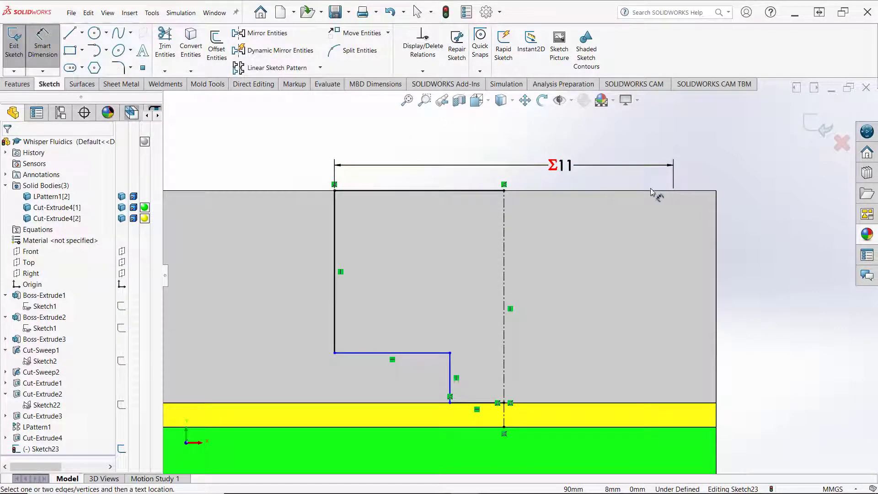
Show the upper diameter dimension with three decimal places (.123) and reopen its value to check the inch equation.
click(562, 168)
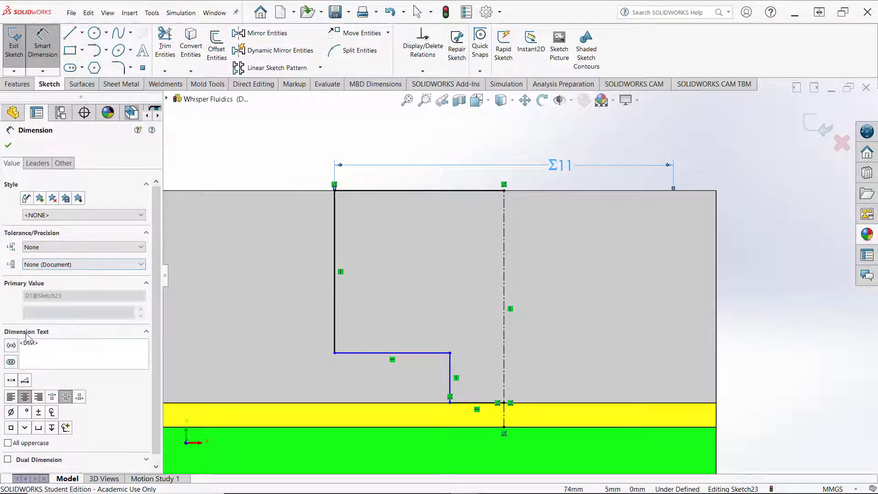
click(50, 265)
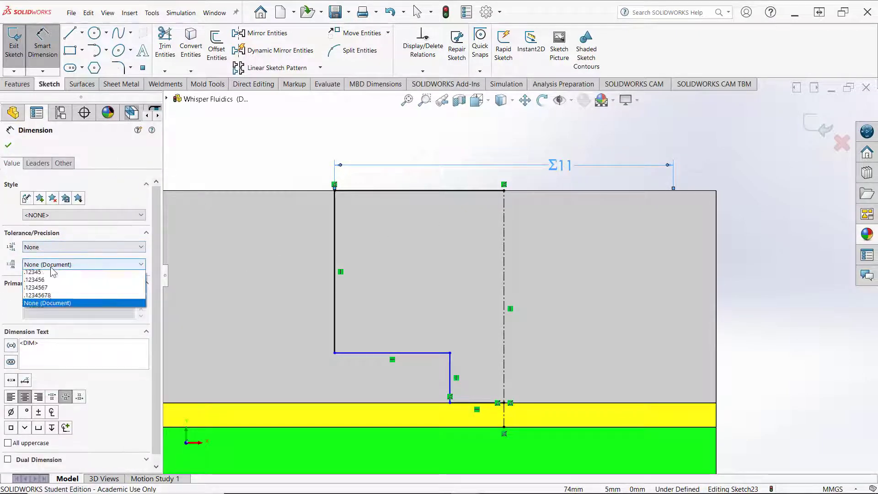
click(40, 299)
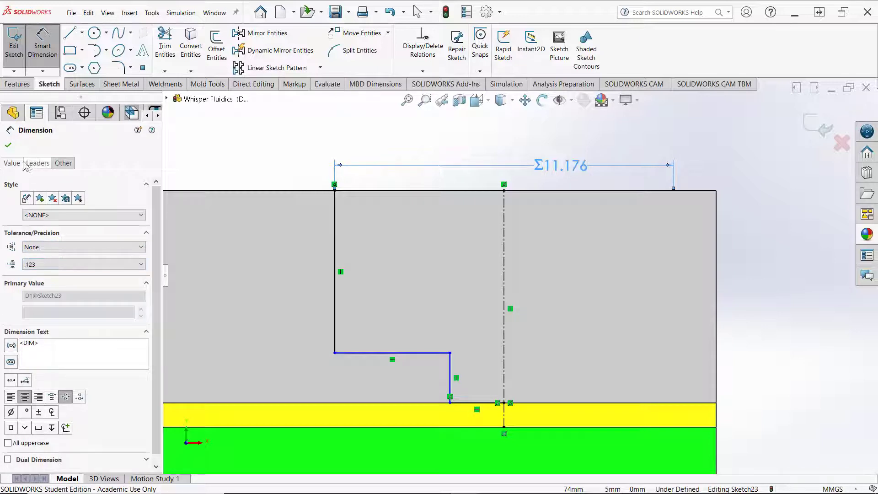
click(8, 145)
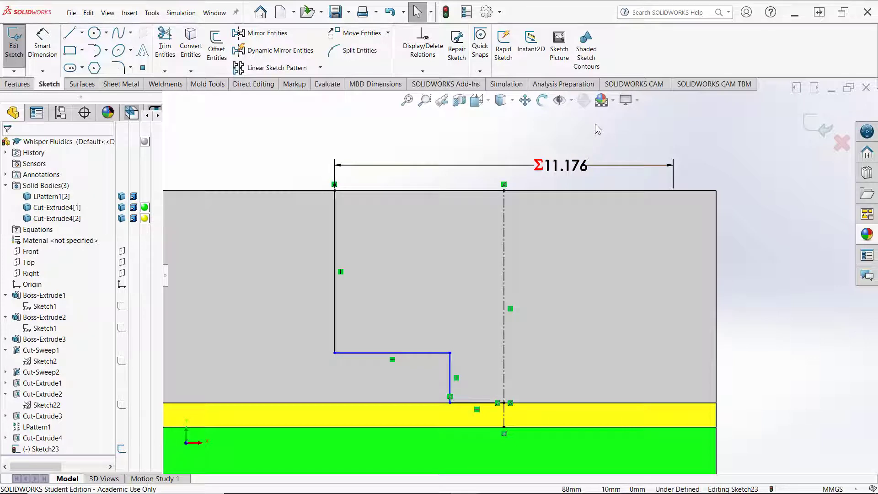
double_click(570, 165)
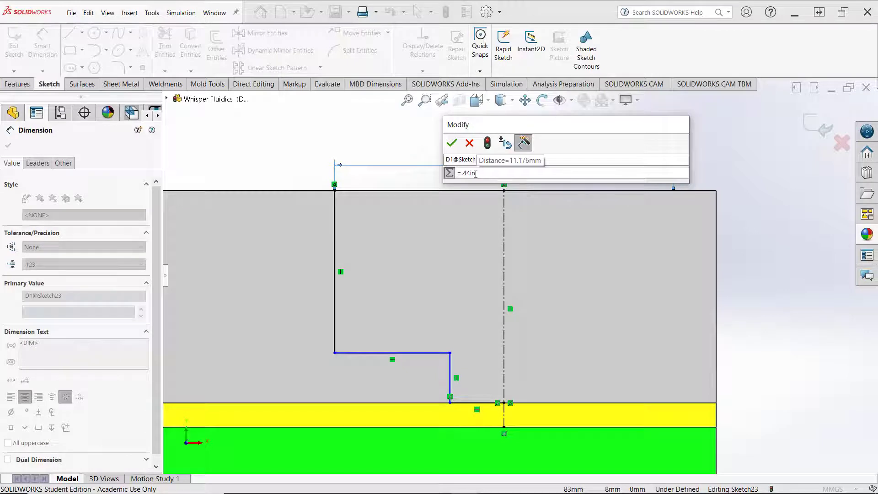
click(452, 143)
click(433, 146)
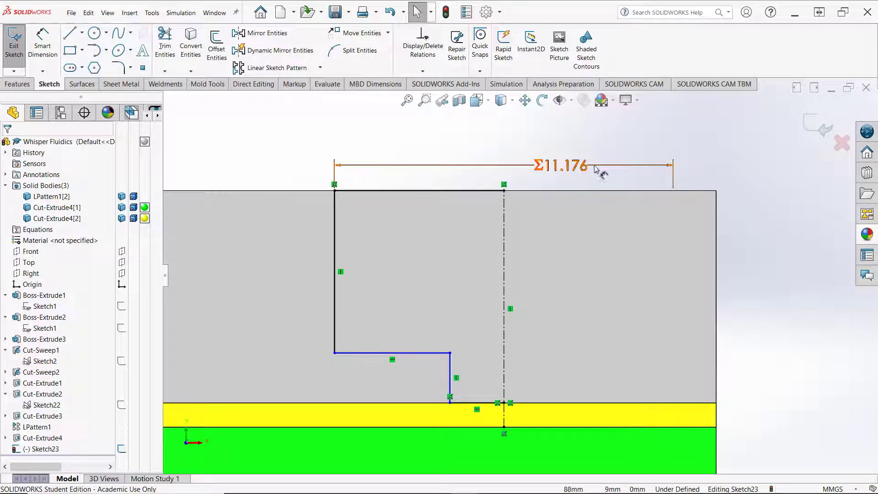
Move the upper diameter dimension higher above the grey body's top edge.
drag(604, 167, 604, 130)
scroll(628, 196, up, 2)
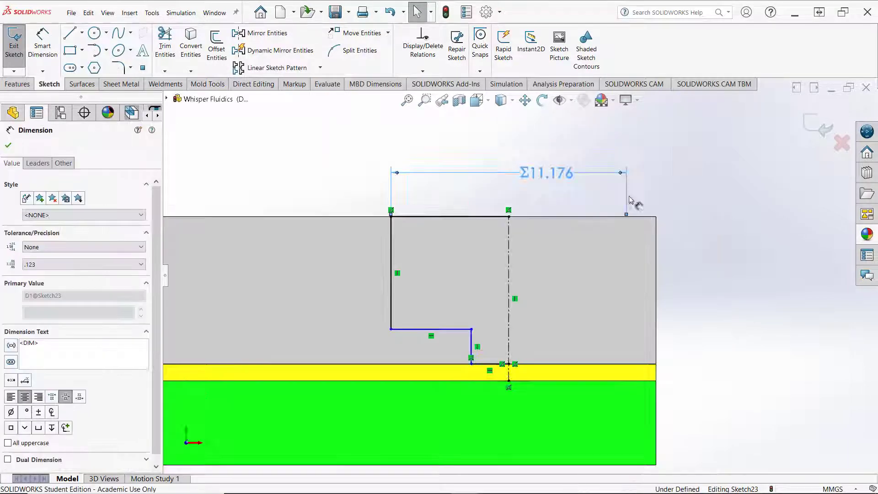
scroll(686, 159, down, 2)
scroll(683, 158, up, 2)
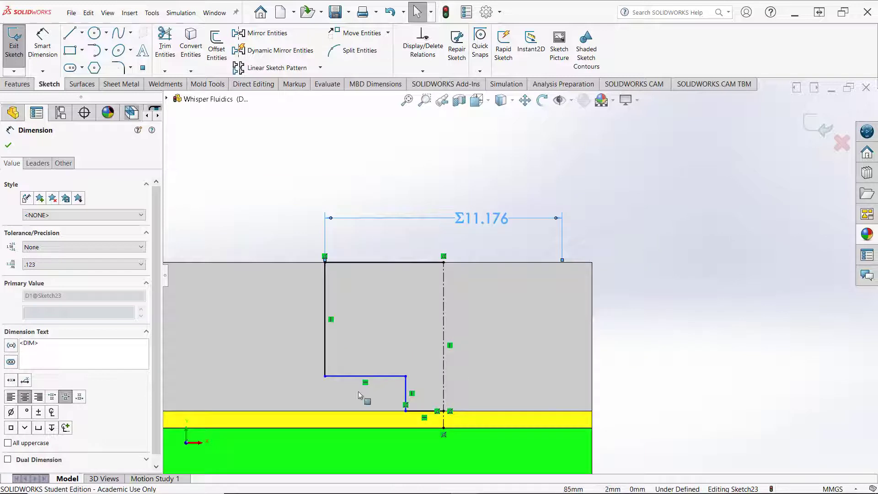
scroll(297, 397, down, 2)
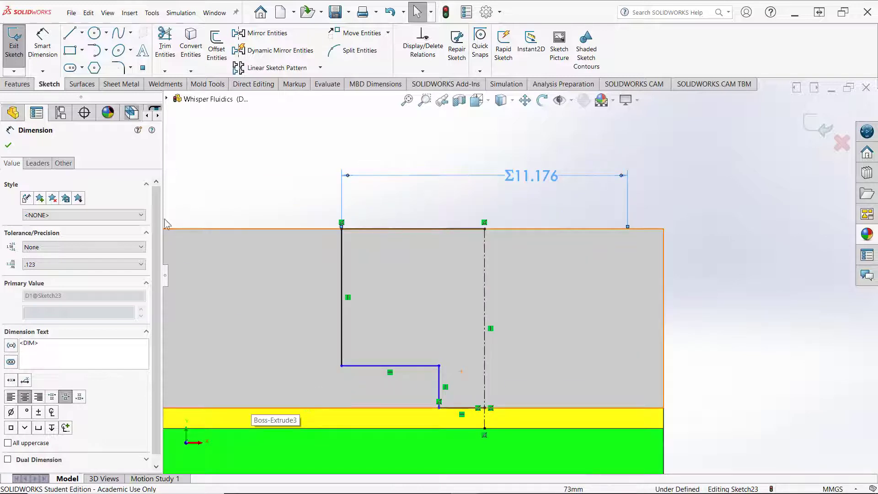
Dimension the profile's short lower vertical line across the centerline as a diameter of 6.51 mm.
click(43, 46)
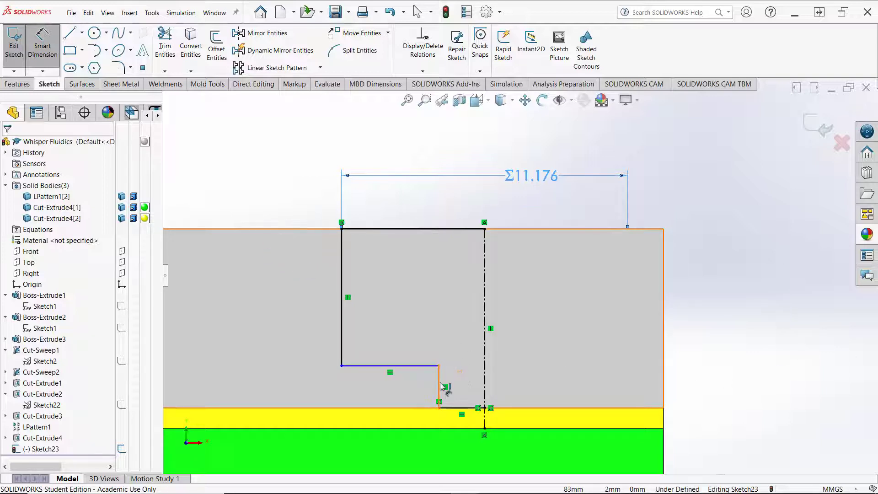
click(468, 385)
click(485, 383)
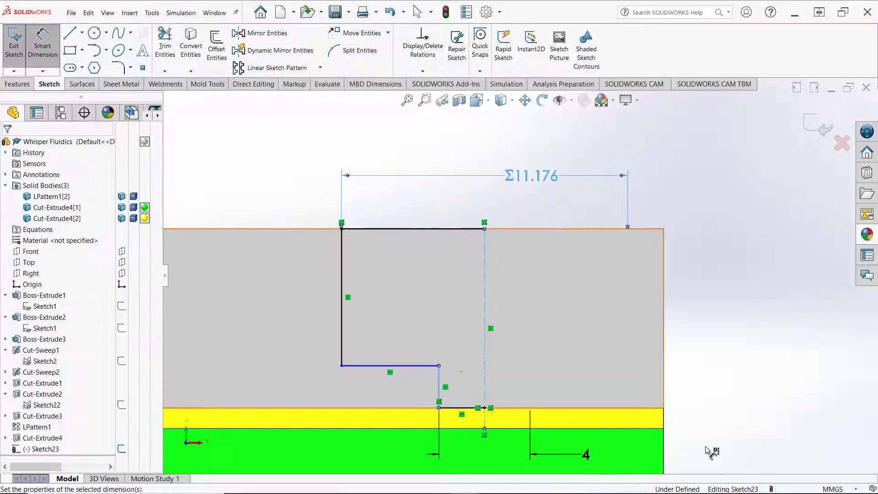
click(590, 456)
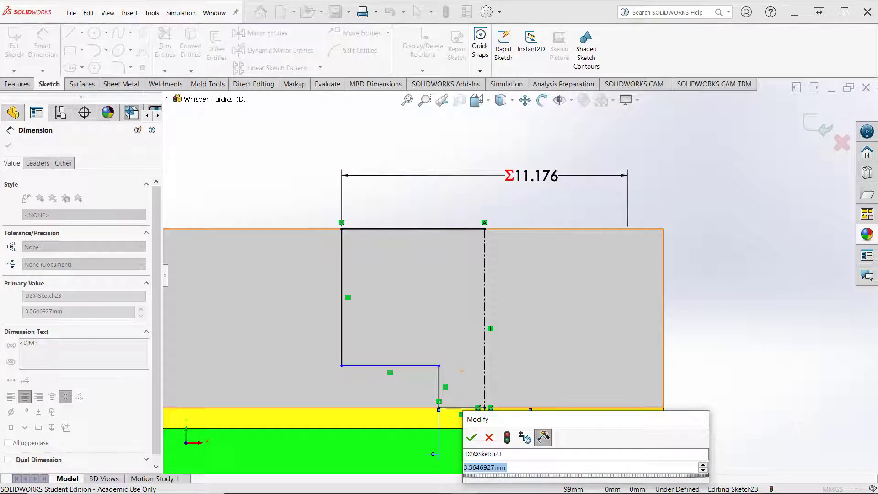
click(521, 468)
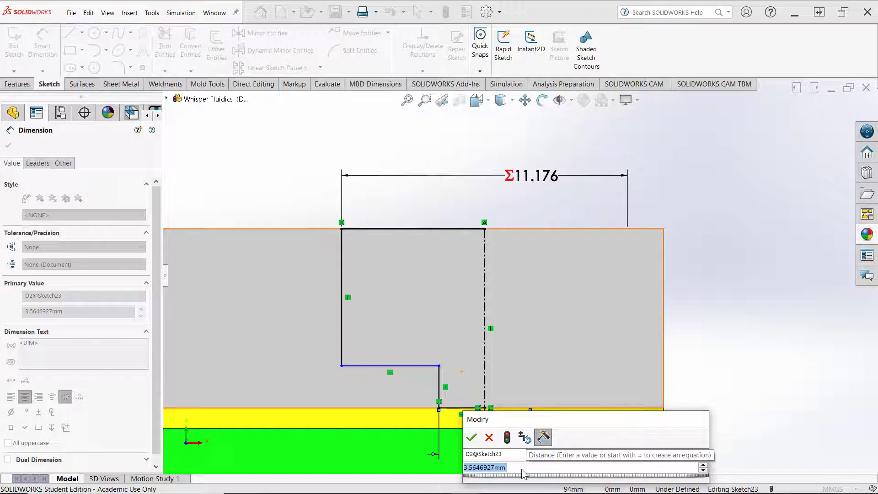
text(6.5)
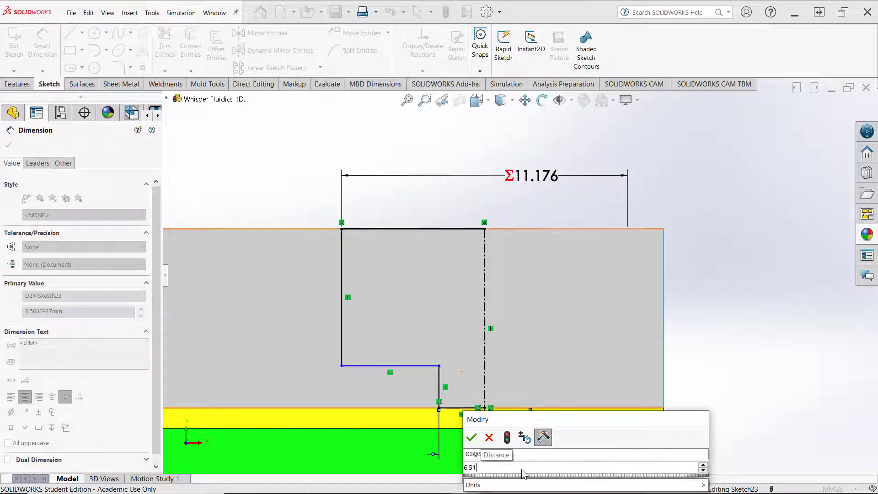
text(1)
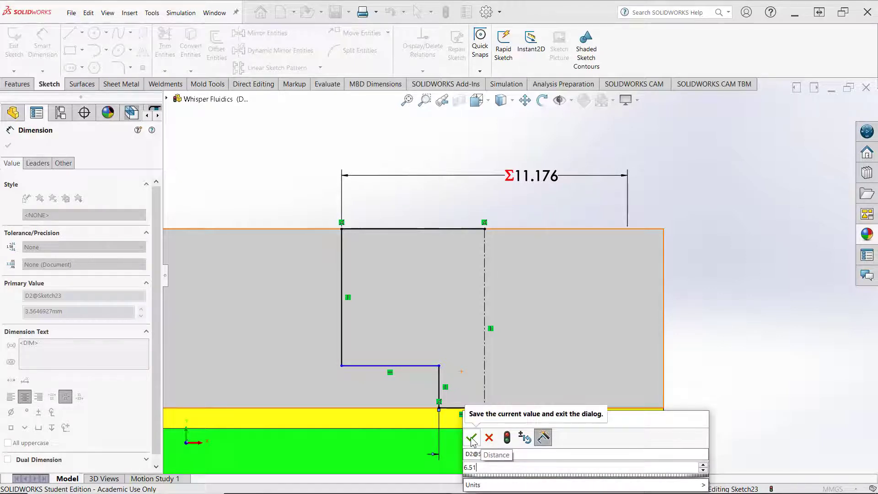
click(471, 439)
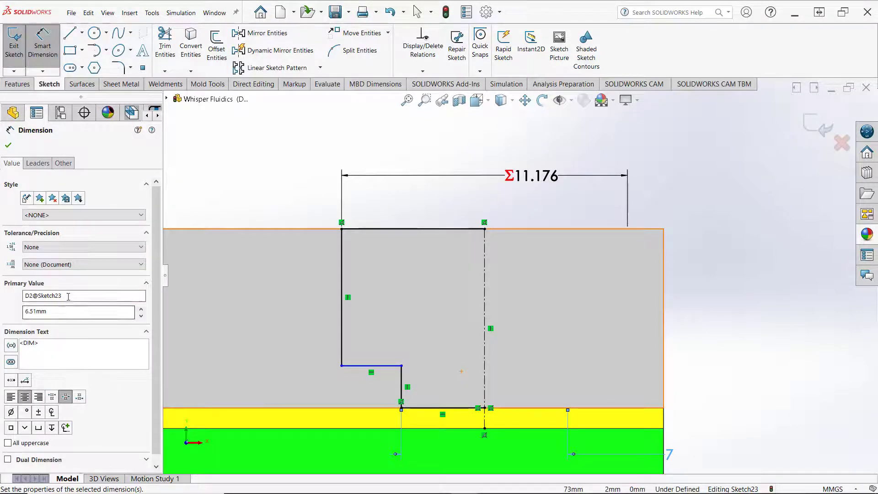
Show the lower diameter dimension with two decimal places (.12) and move it up beside the yellow body.
click(65, 265)
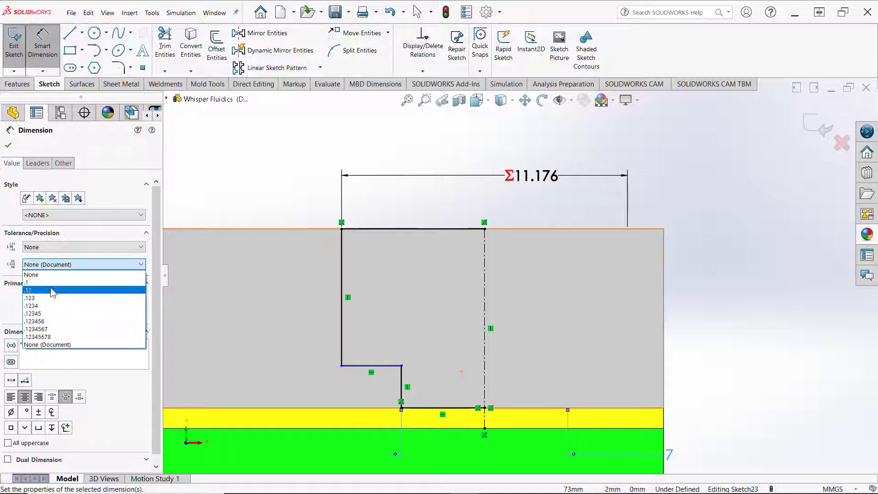
click(53, 291)
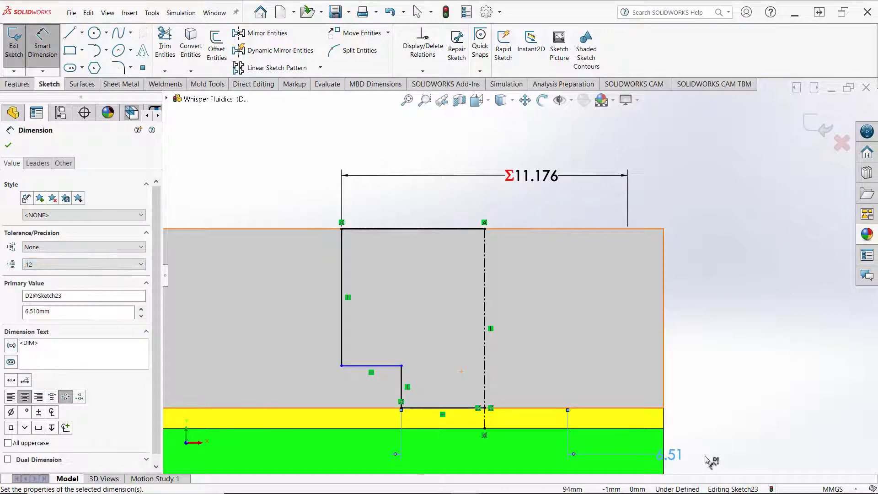
key(Escape)
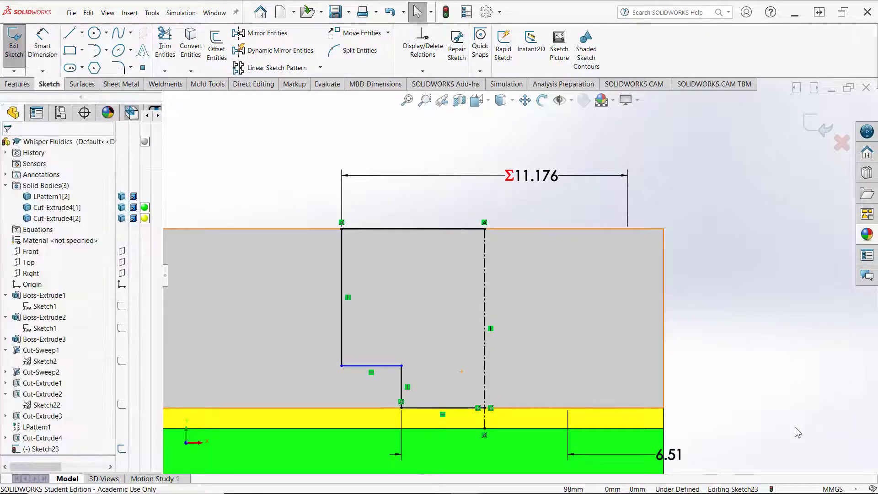
scroll(677, 411, up, 3)
scroll(626, 425, down, 6)
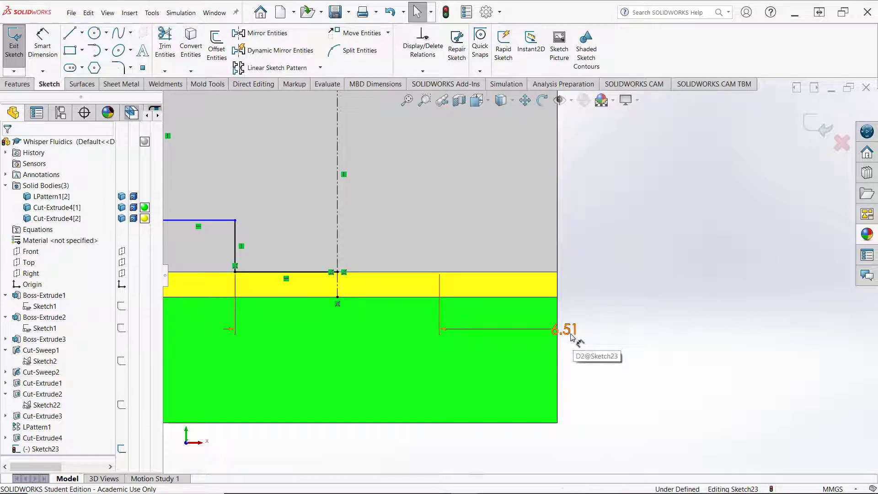
drag(578, 344, 588, 296)
click(701, 413)
scroll(702, 413, up, 1)
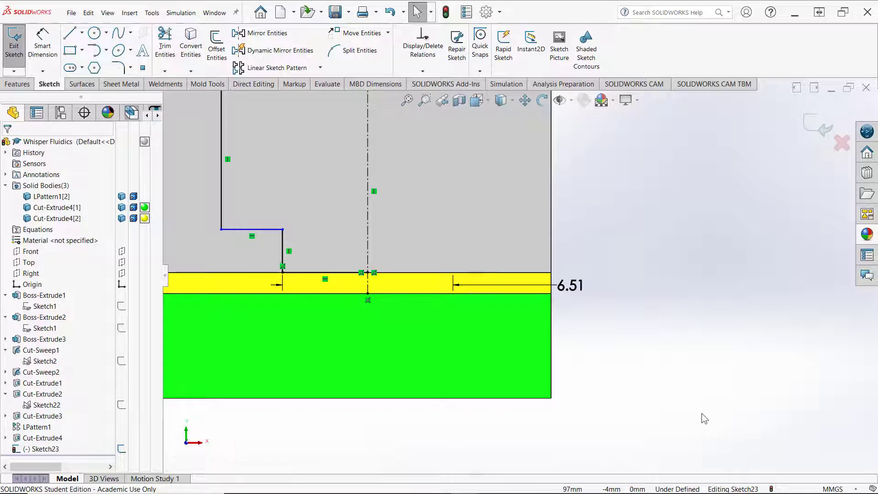
Dimension the step's horizontal line 0.4 mm above the grey body's bottom edge.
scroll(702, 413, up, 8)
scroll(356, 160, down, 3)
scroll(543, 307, down, 3)
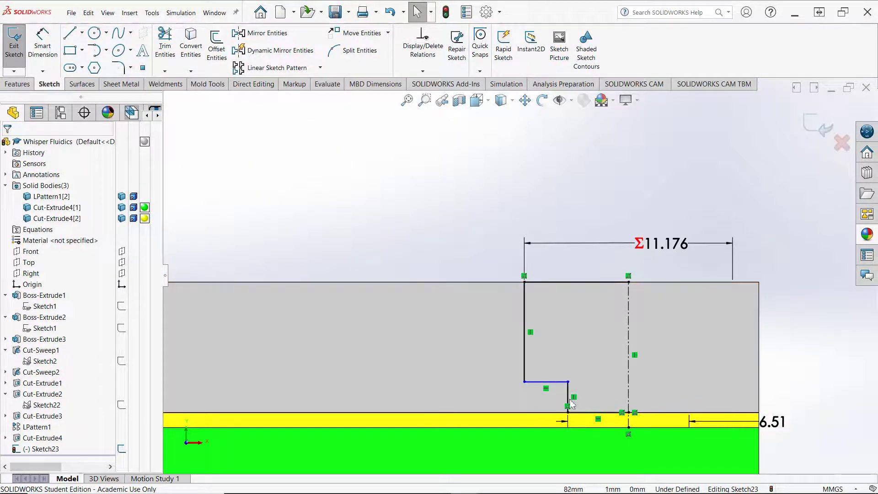
click(50, 28)
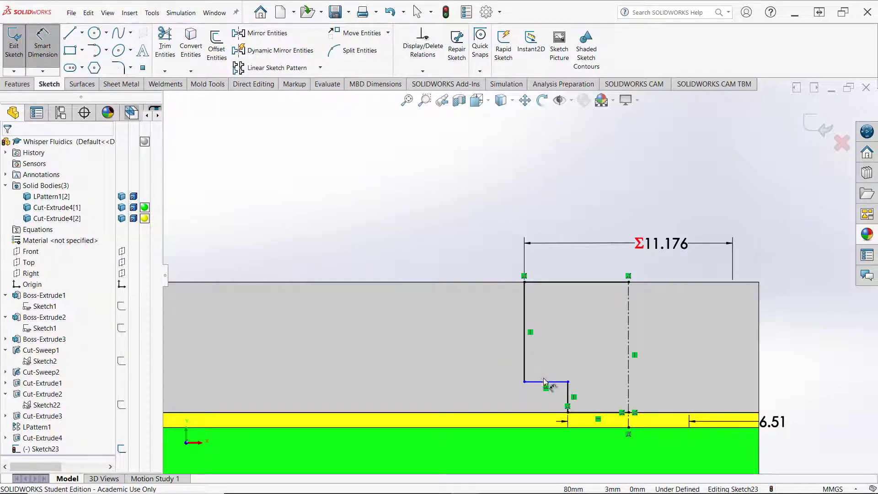
click(545, 383)
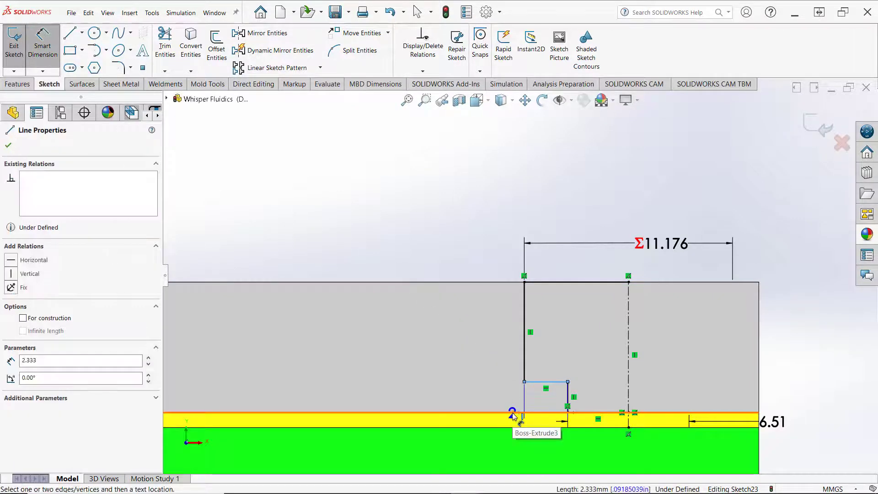
click(509, 412)
click(468, 362)
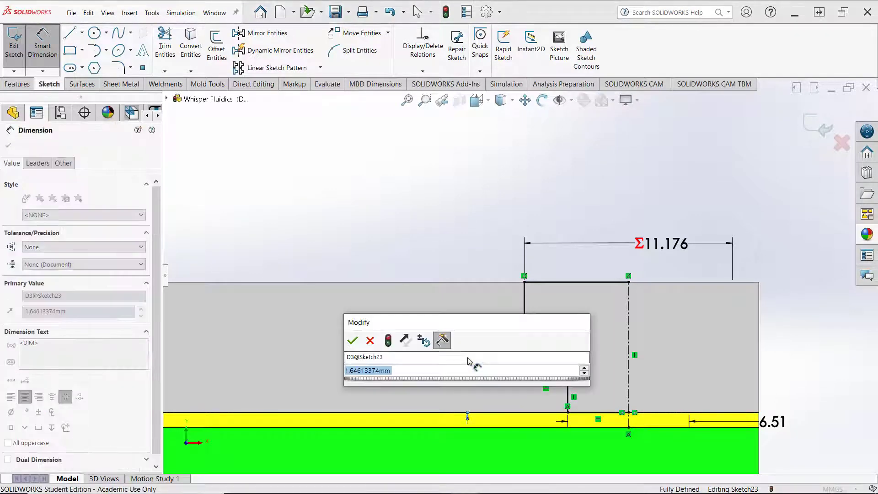
text(0.4)
key(Return)
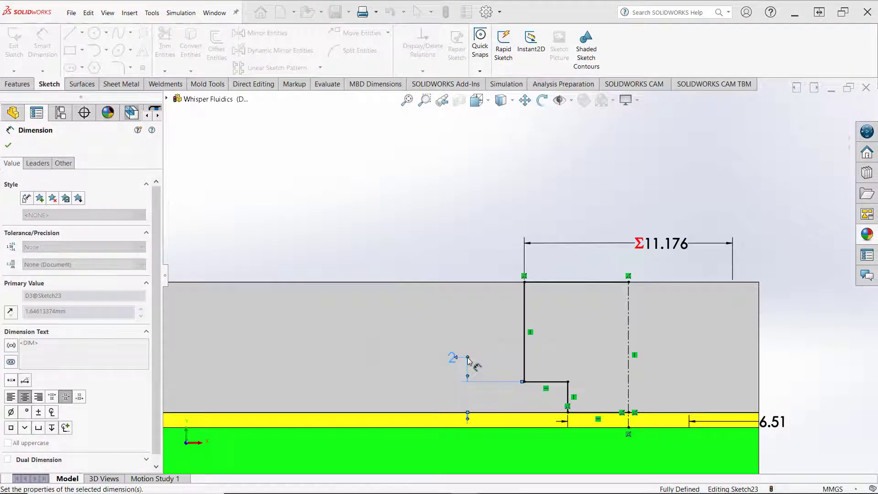
click(487, 241)
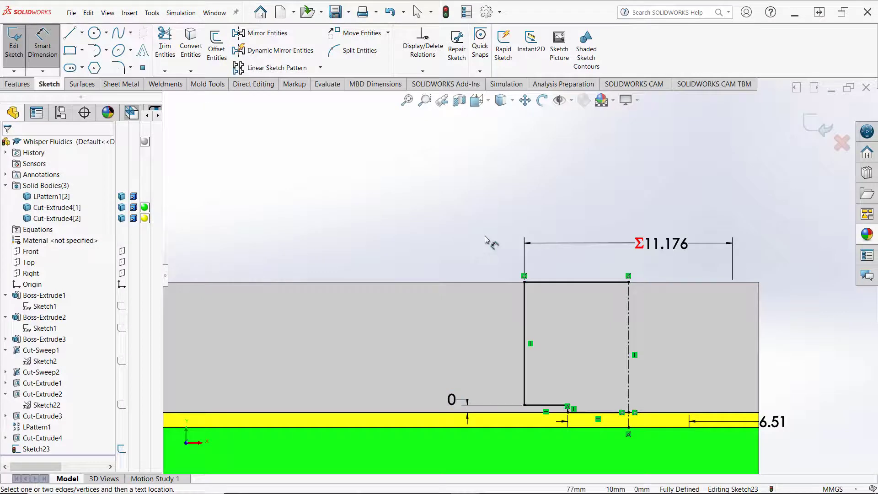
key(Escape)
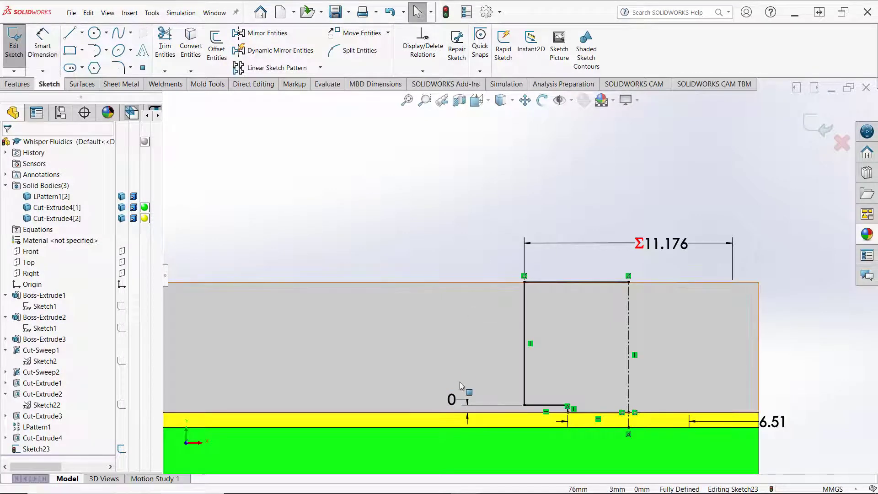
Show the step height dimension with one decimal place (.1) and move its text slightly higher.
click(453, 399)
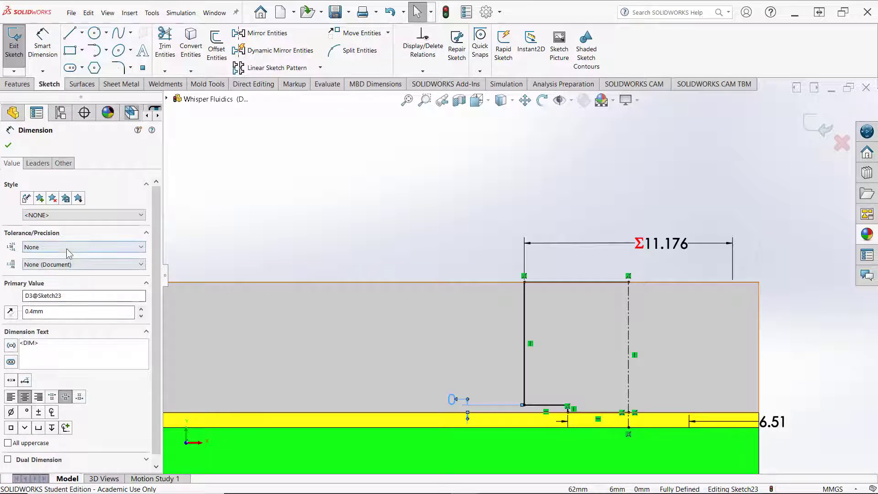
click(64, 265)
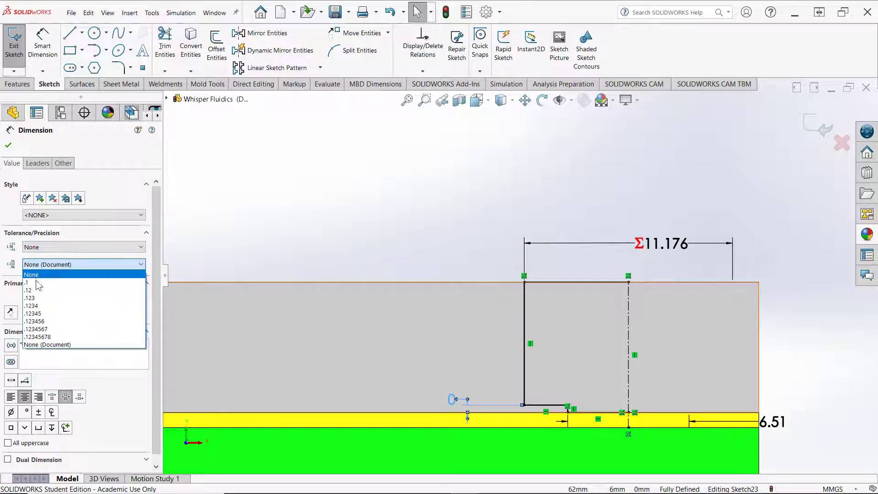
click(37, 282)
click(411, 172)
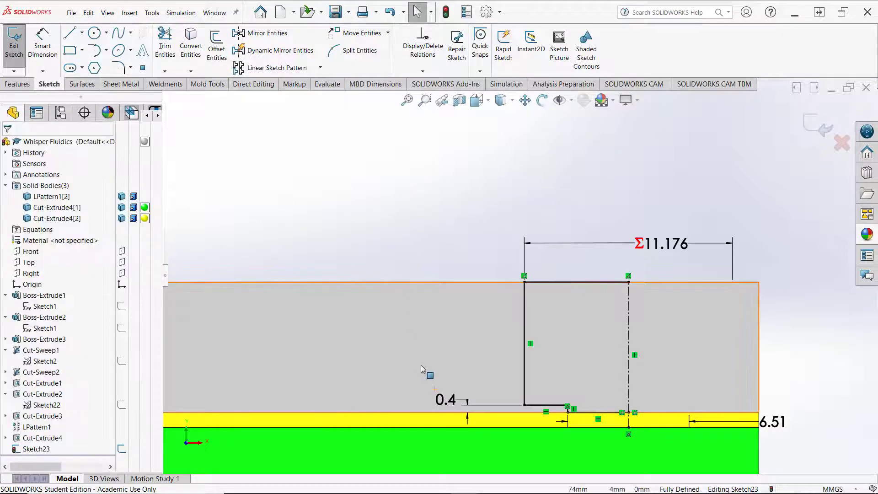
drag(445, 400, 442, 388)
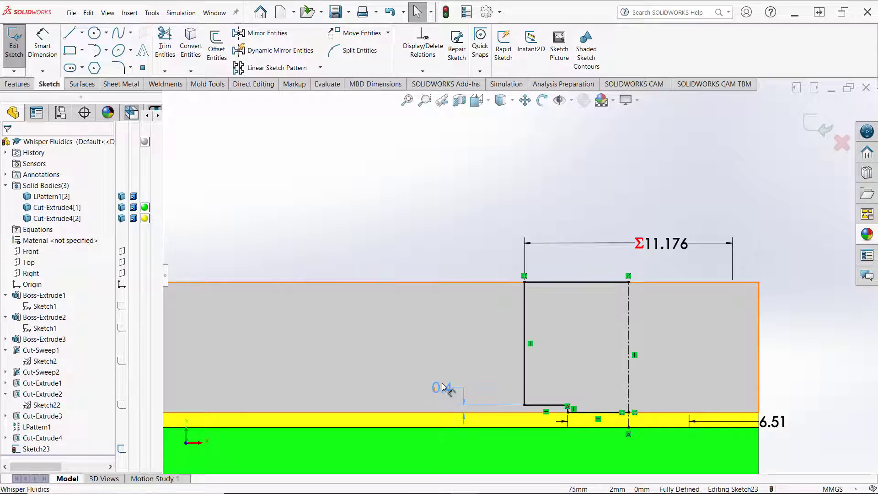
click(452, 218)
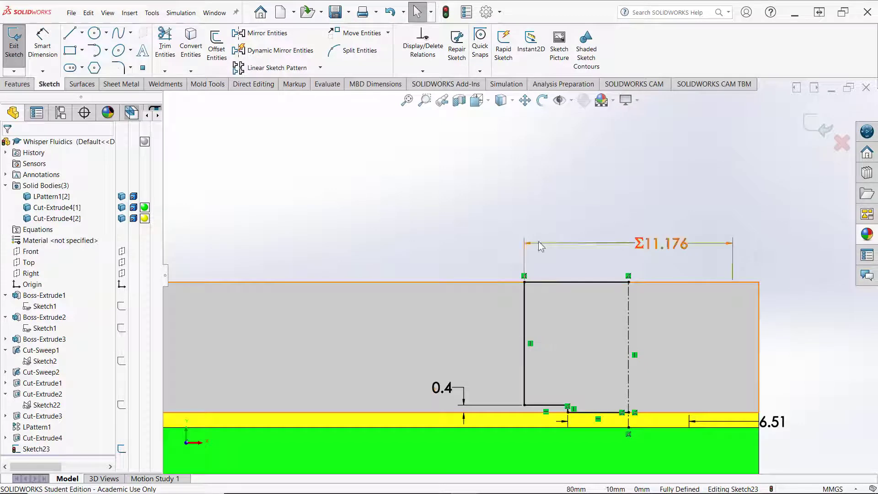
Sketch a closed trapezoidal tooth above the profile's outer top corner: about 1.27 mm diagonally outward, vertically up, 1.19 mm diagonally inward, and 2.05 mm straight down.
scroll(558, 261, down, 1)
scroll(517, 300, down, 3)
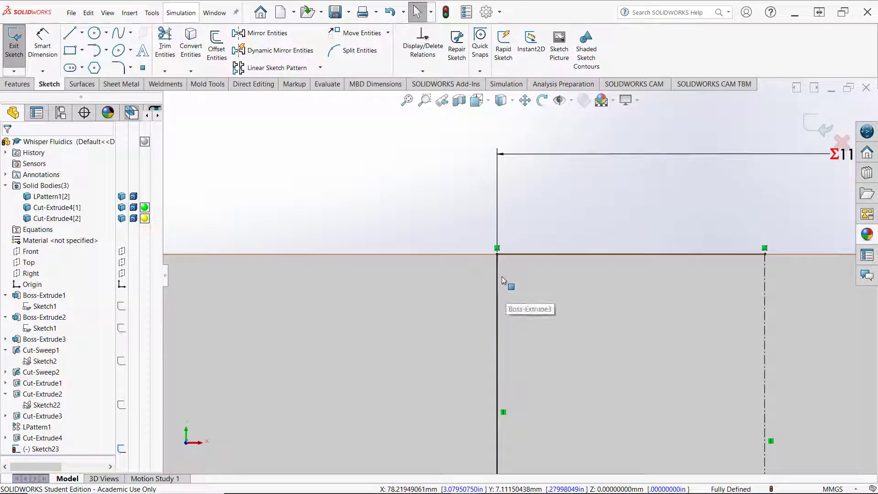
click(70, 35)
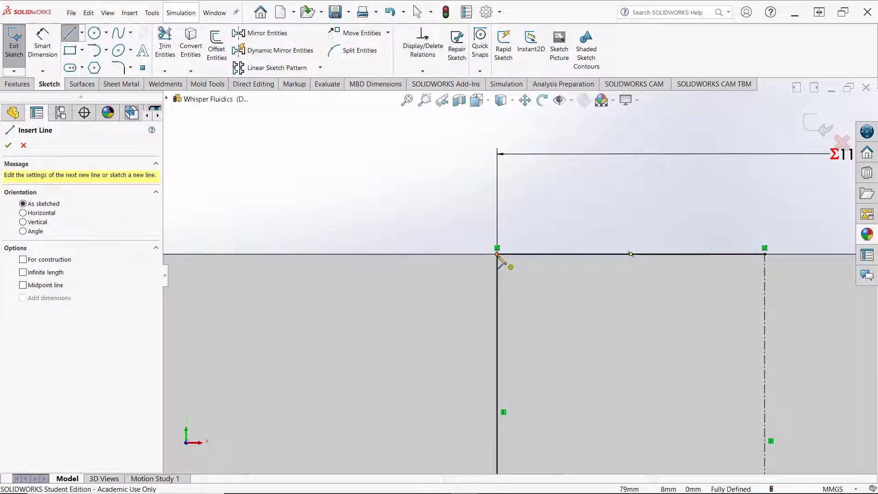
click(497, 254)
click(445, 223)
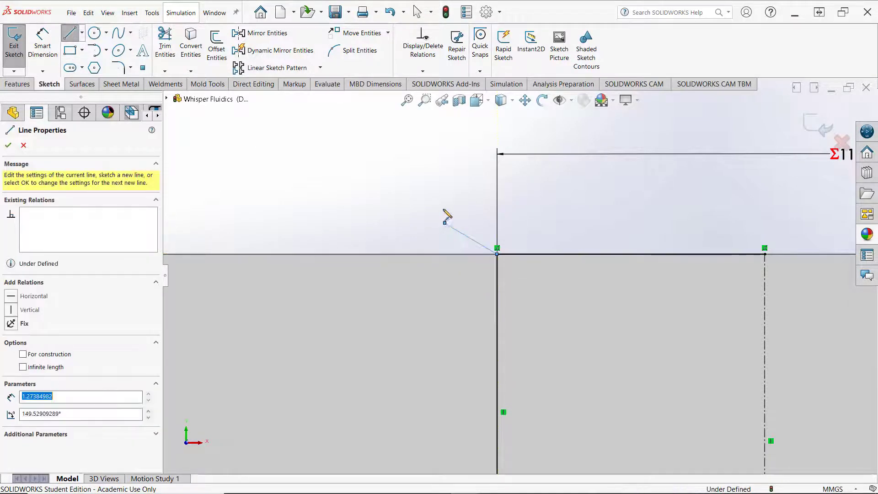
click(445, 177)
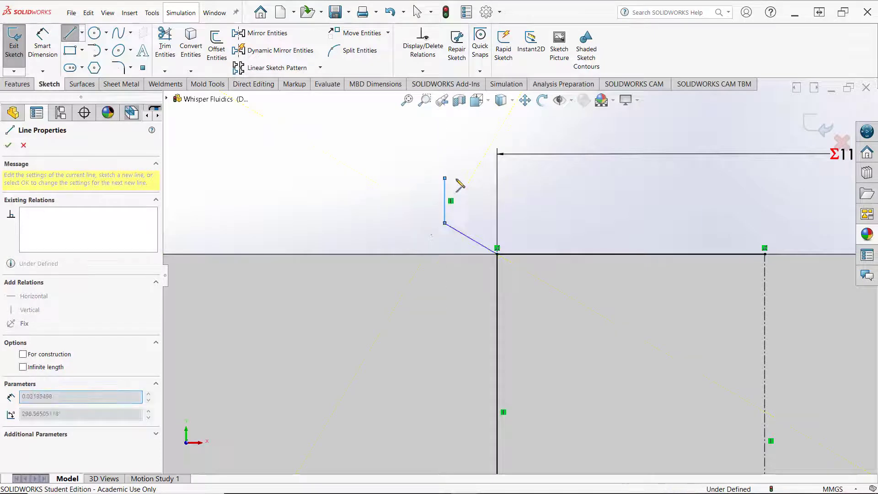
click(497, 156)
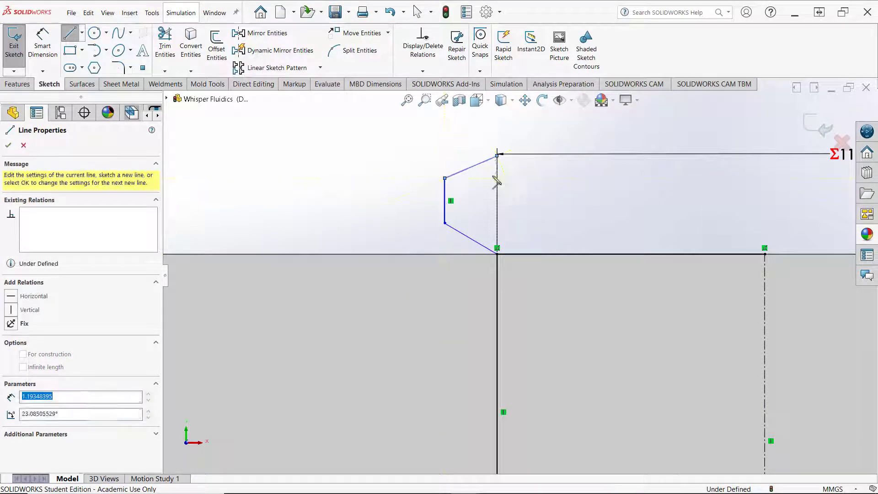
click(497, 251)
right_click(407, 224)
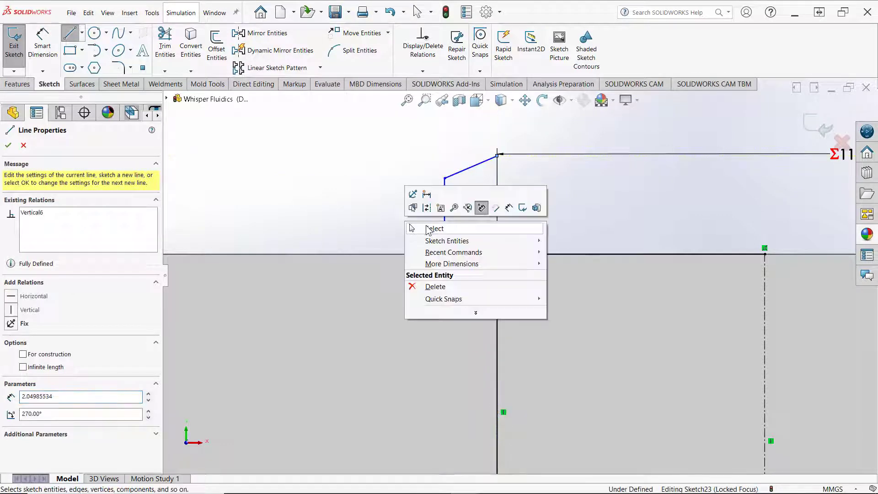
click(413, 228)
scroll(535, 219, down, 3)
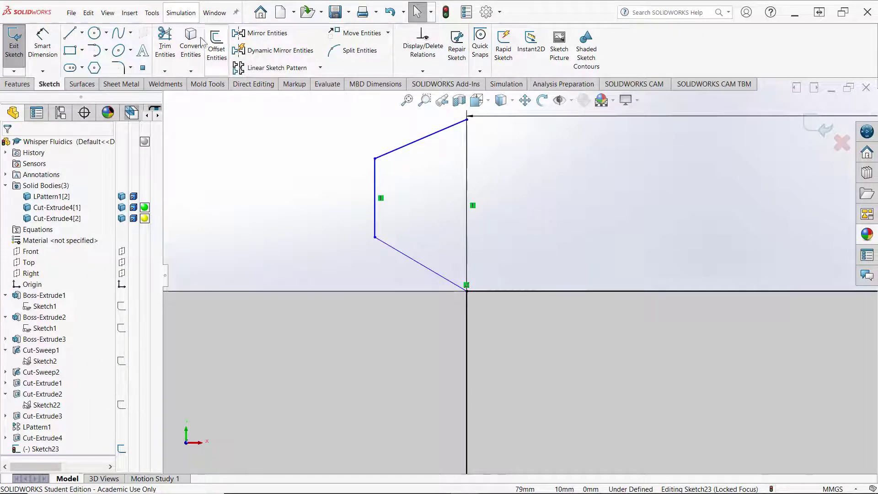
click(73, 34)
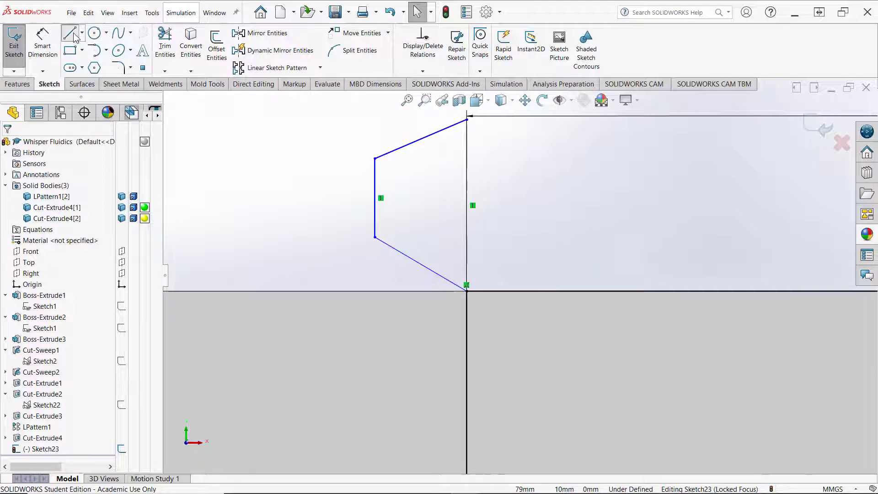
click(94, 33)
click(82, 33)
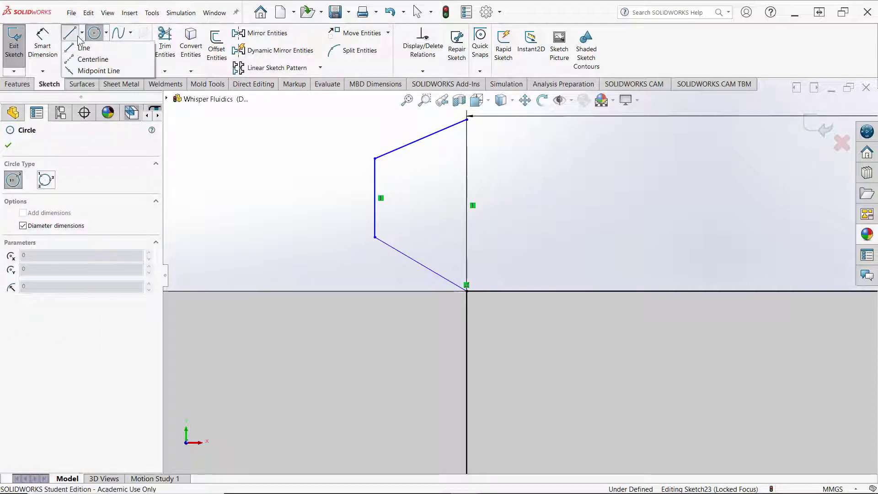
click(78, 59)
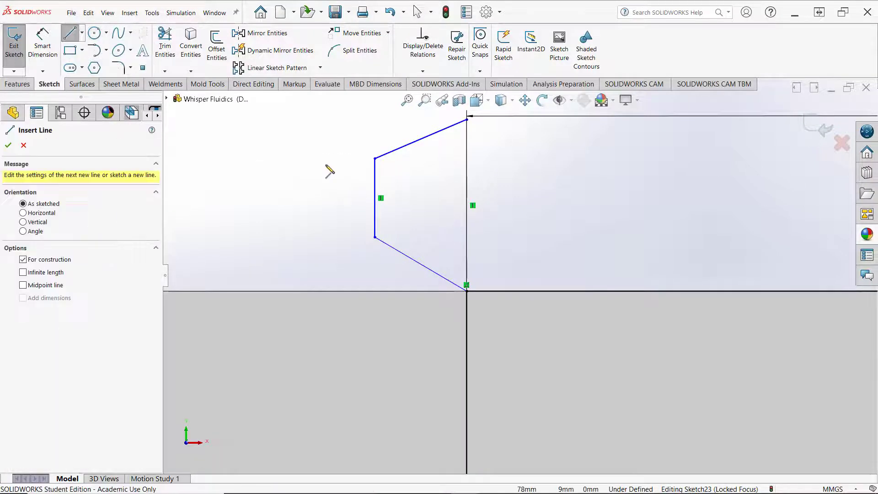
click(375, 198)
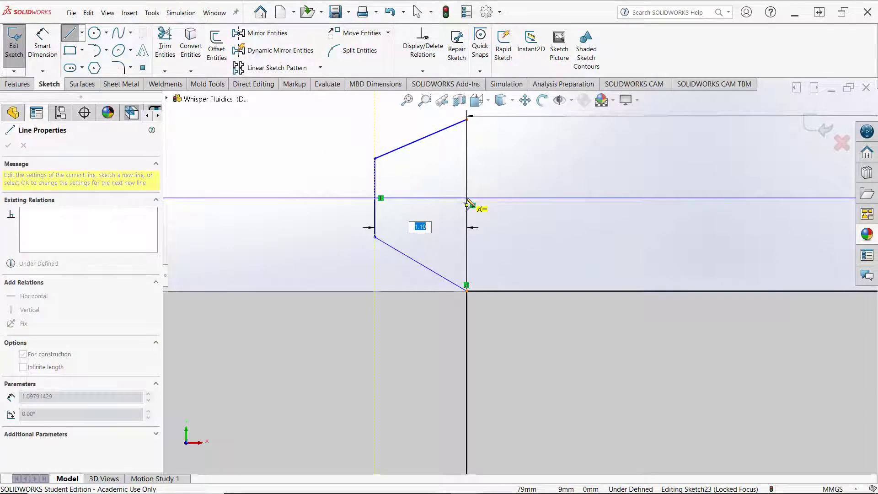
click(467, 198)
right_click(467, 200)
click(489, 204)
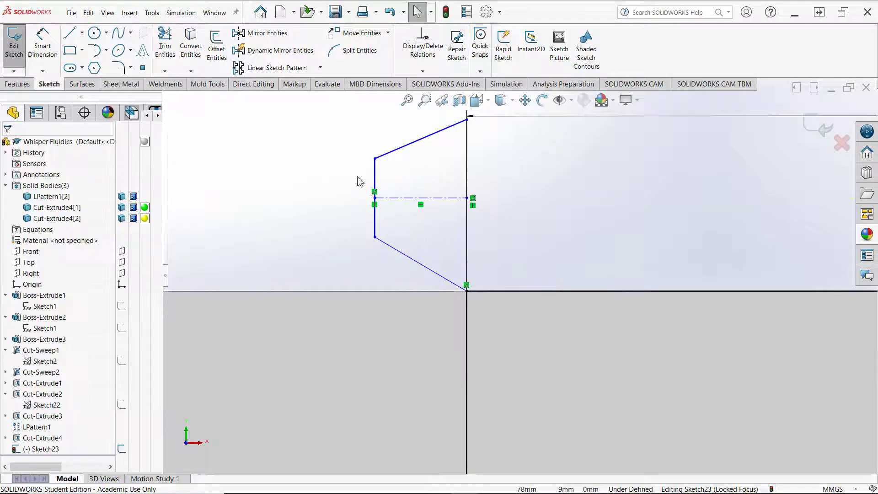
click(394, 12)
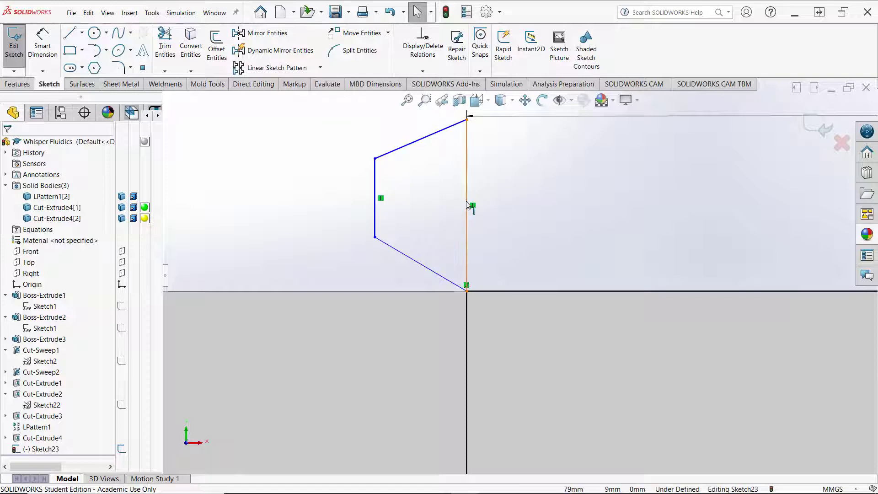
Sketch a centerline about 1.1 mm long from the tooth's outer vertical side to its inner vertical line and make it horizontal.
click(81, 33)
click(92, 57)
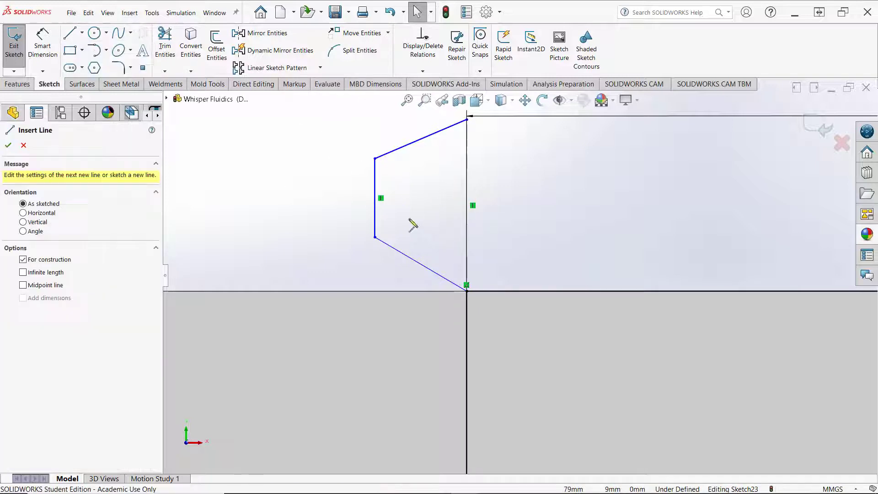
click(374, 198)
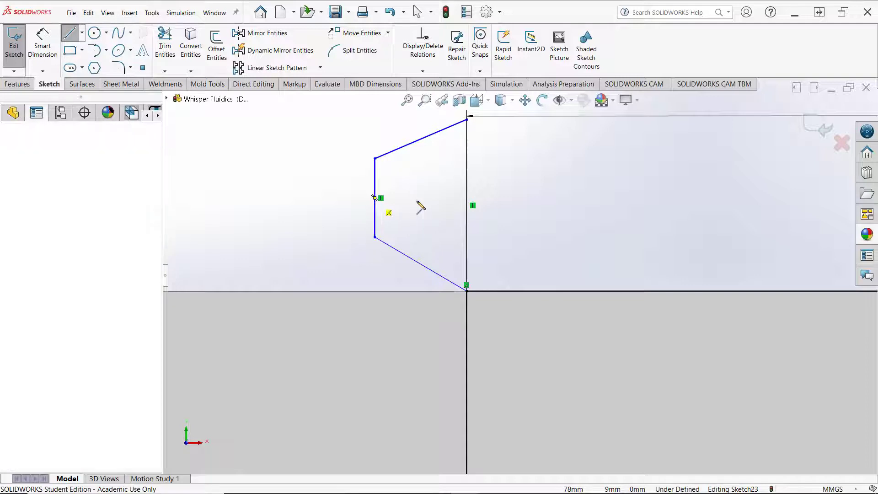
click(466, 204)
right_click(467, 205)
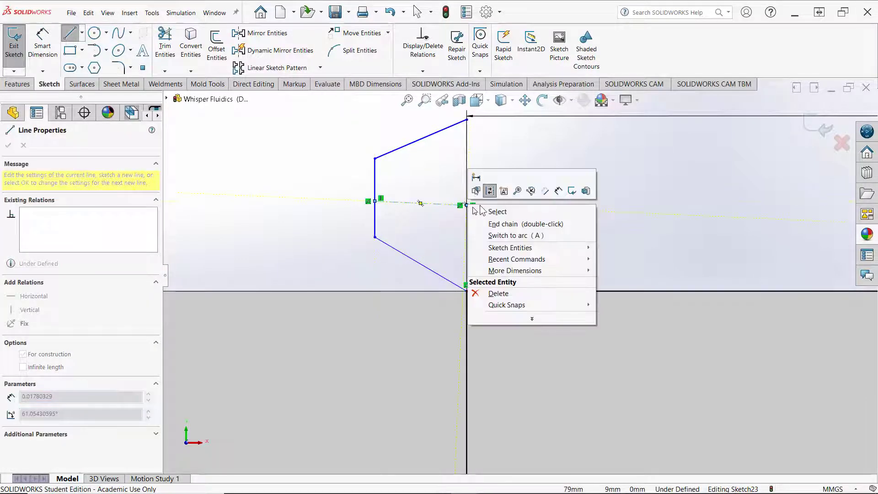
click(484, 208)
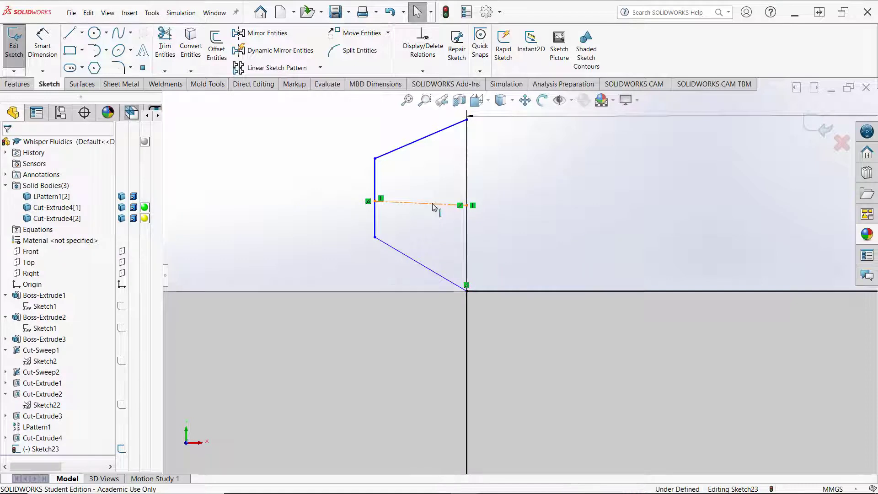
click(432, 208)
click(459, 162)
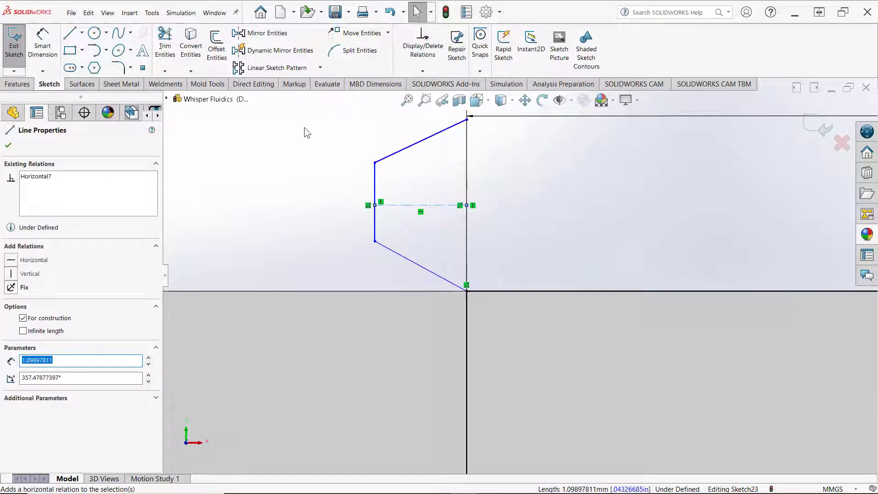
click(304, 131)
Pull the tooth's top corner upward and make the upper and lower diagonals symmetric about the horizontal centerline.
scroll(420, 198, up, 4)
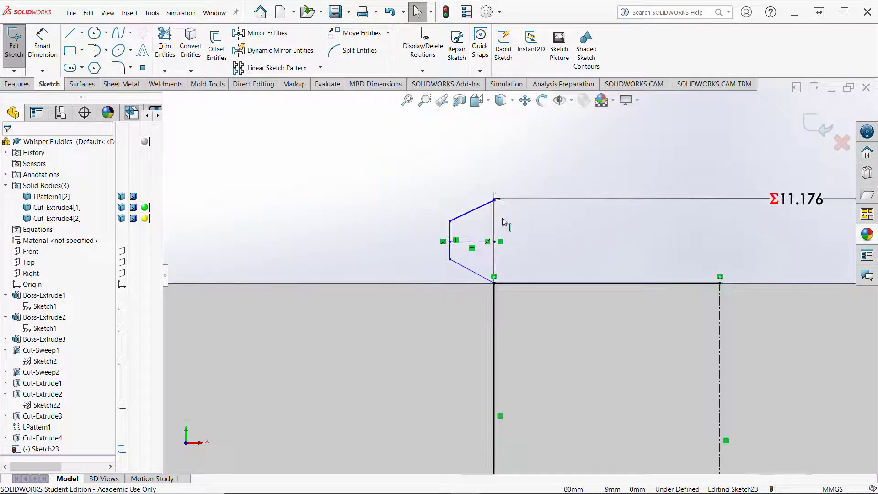
scroll(502, 217, down, 7)
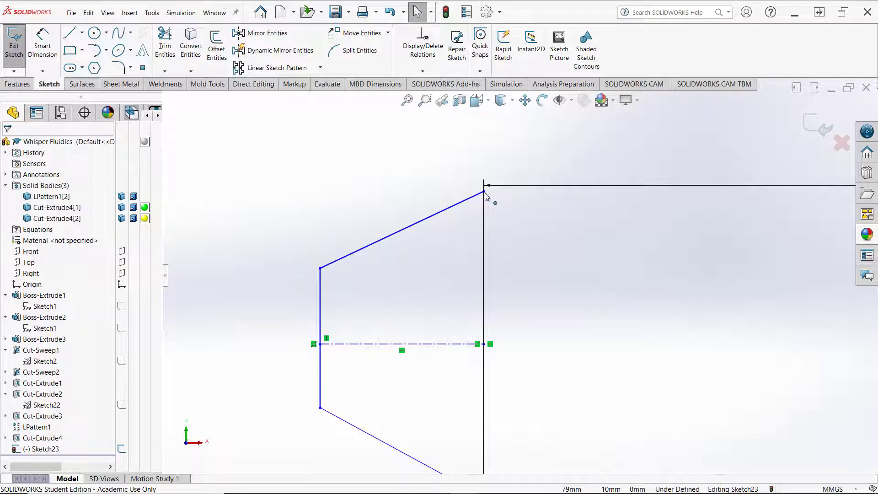
drag(484, 192, 477, 106)
scroll(429, 194, up, 5)
scroll(475, 320, down, 2)
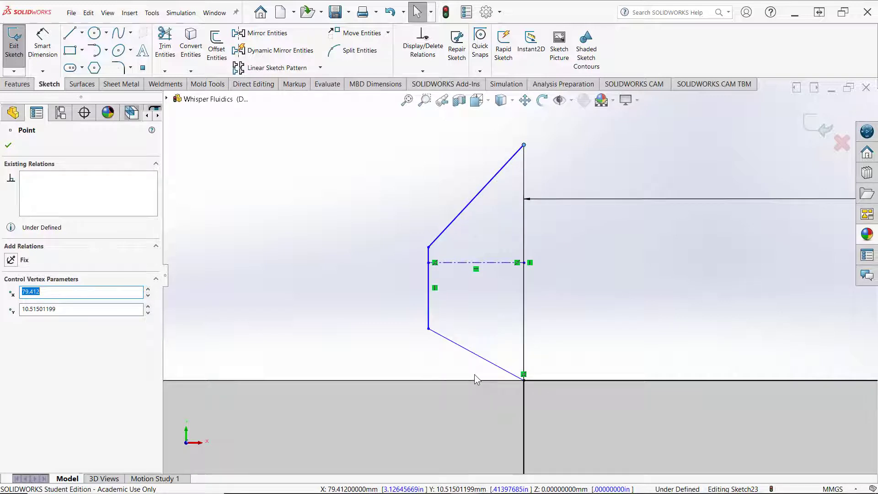
drag(479, 368, 441, 174)
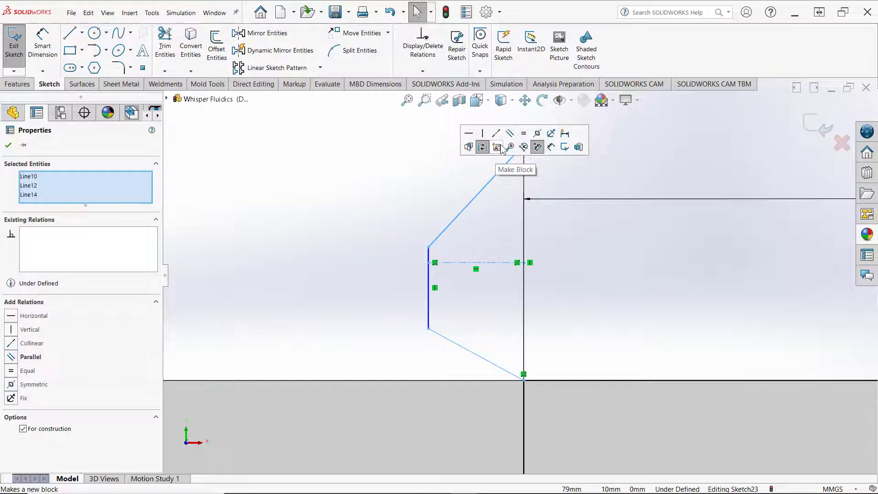
click(537, 133)
click(430, 173)
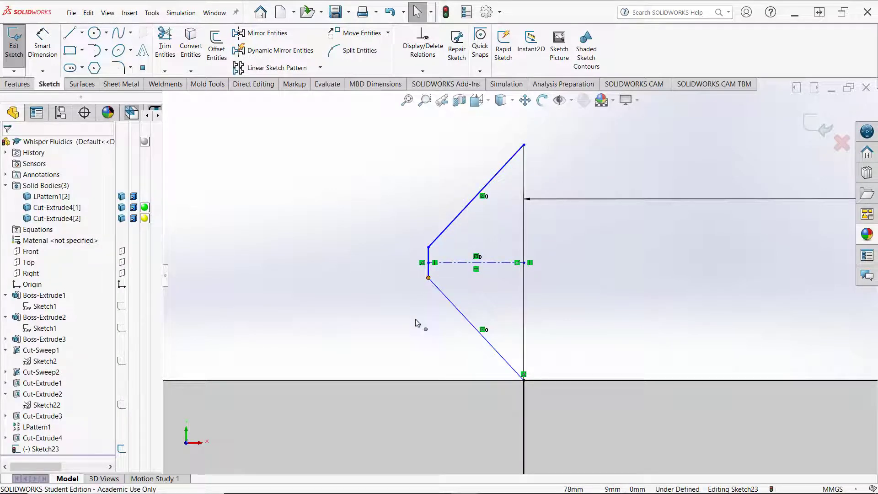
Move the tooth's lower outer corner to about X 78.16 mm, Y 8.41 mm to flatten the diagonals and lengthen the outer vertical side.
click(428, 278)
scroll(371, 277, up, 5)
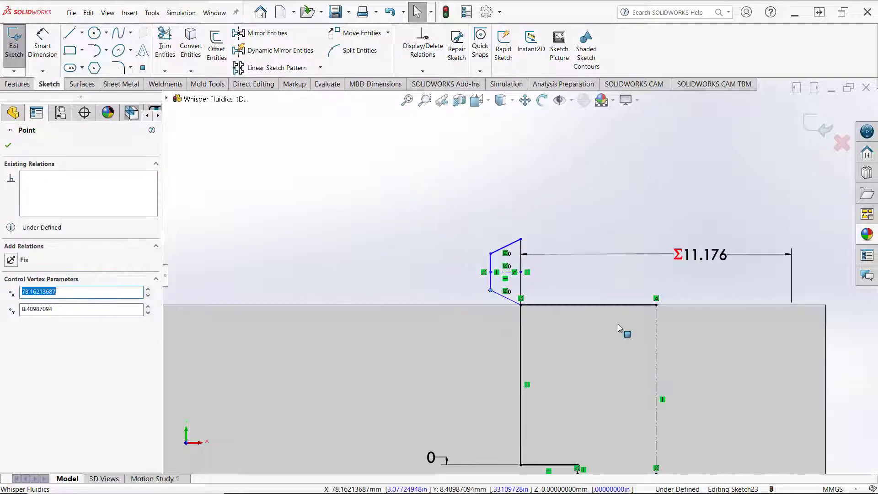
scroll(545, 274, down, 2)
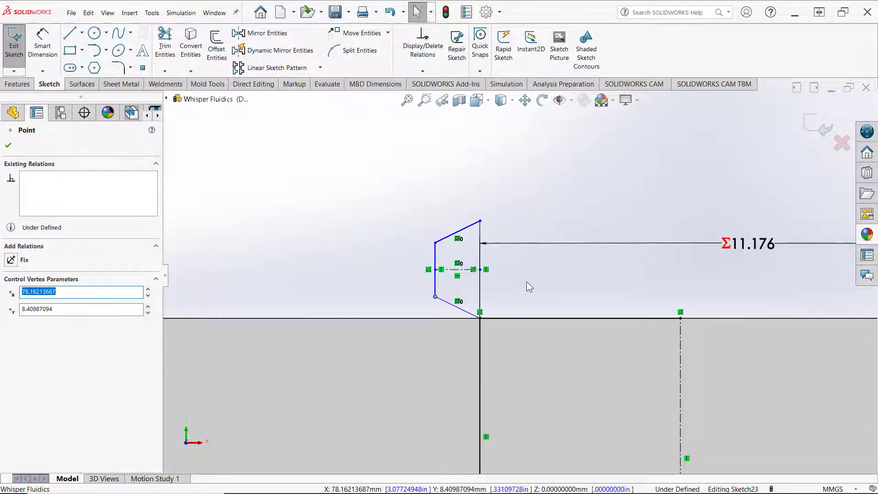
scroll(526, 281, down, 4)
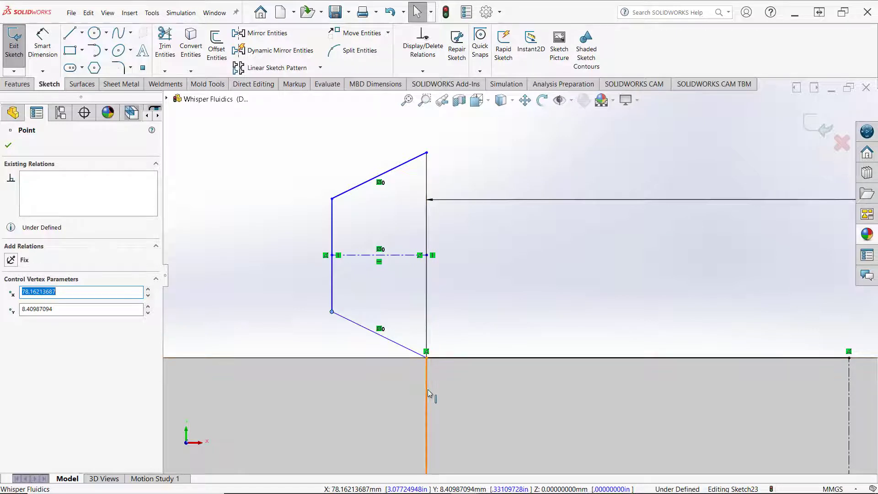
scroll(521, 276, up, 4)
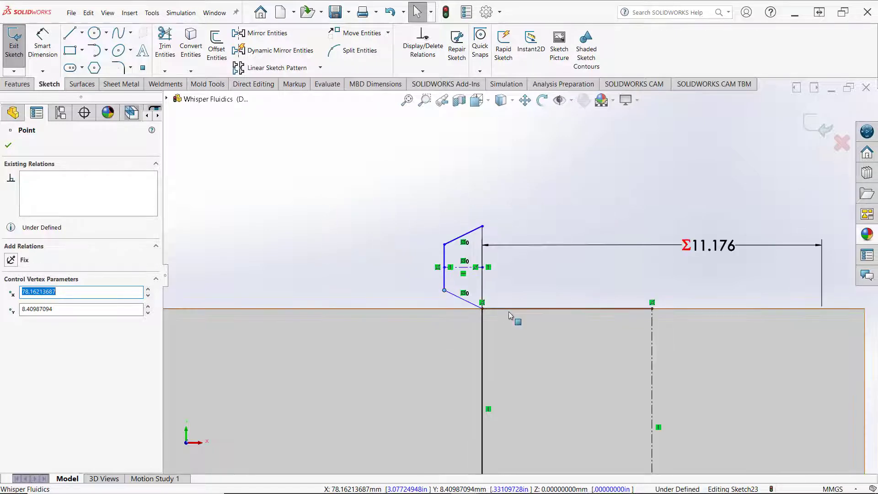
scroll(608, 347, down, 1)
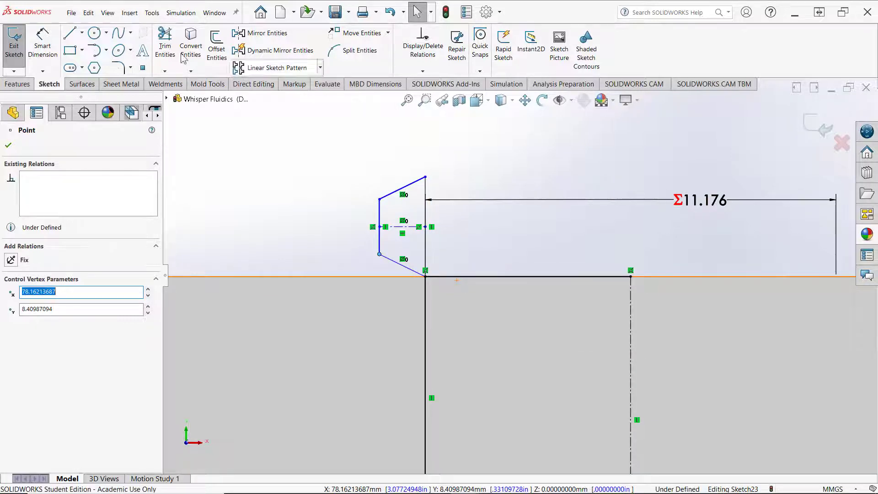
Dimension the angle between the tooth's upper and lower diagonals as 60°.
click(46, 43)
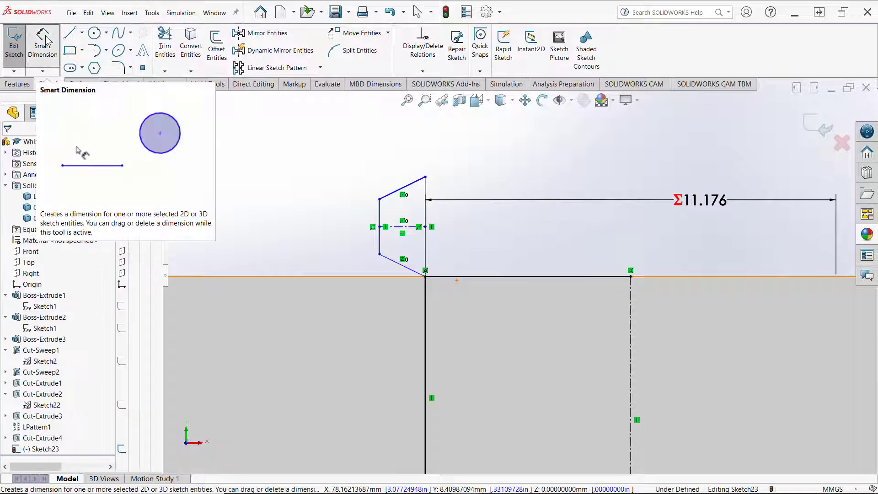
click(395, 261)
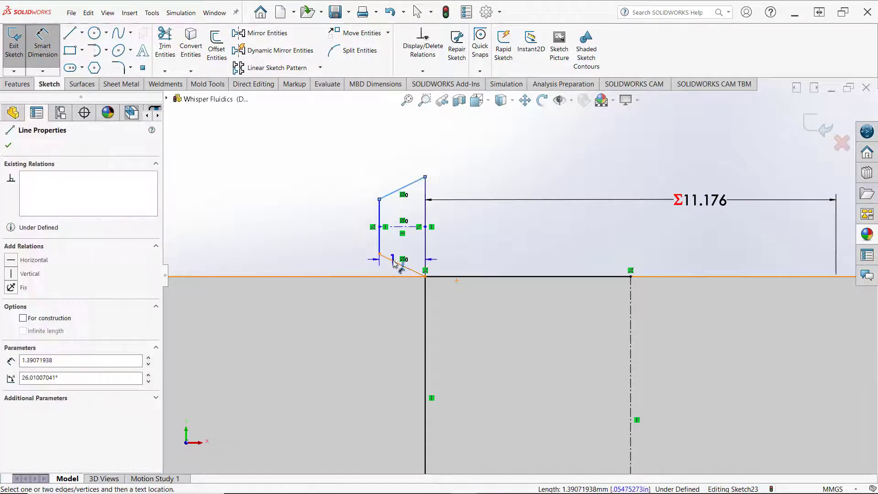
click(402, 187)
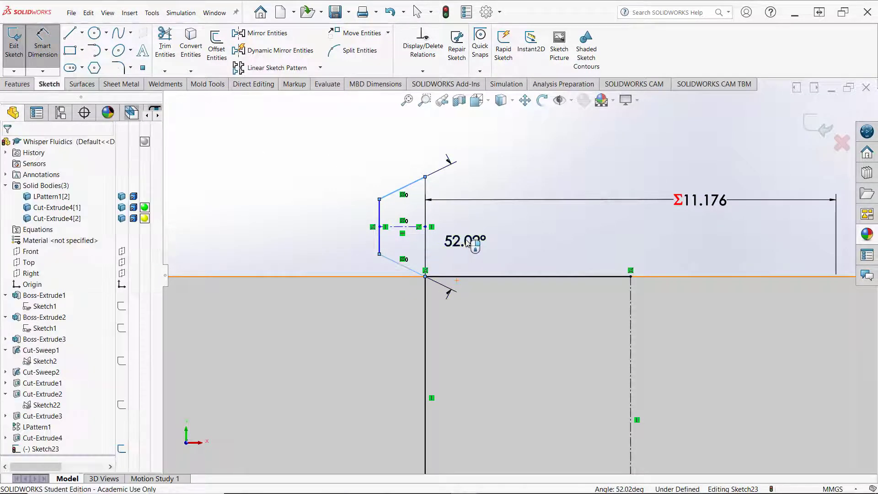
click(467, 242)
text(60)
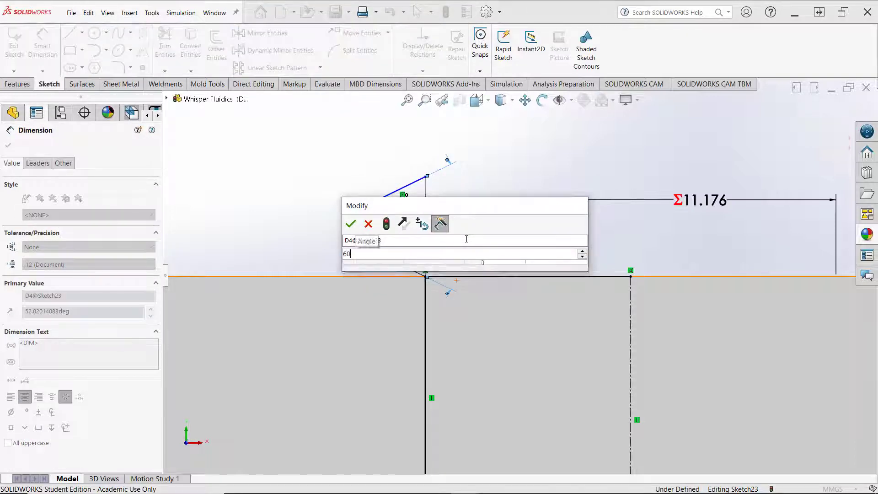
key(Return)
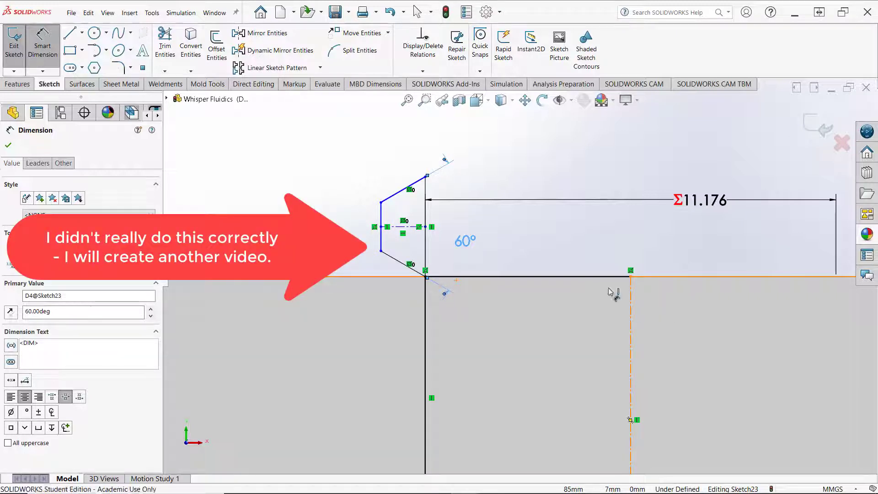
Dimension the diameter of the tooth's outer vertical side about the profile's vertical centerline, accepting the drawn size.
mouse_move(631, 311)
mouse_down()
mouse_move(423, 256)
mouse_move(383, 215)
mouse_up()
click(380, 213)
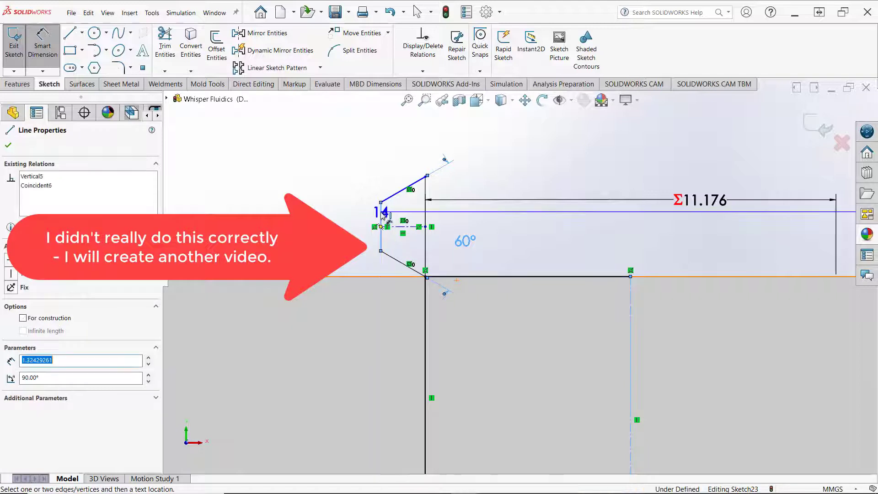
scroll(511, 198, up, 7)
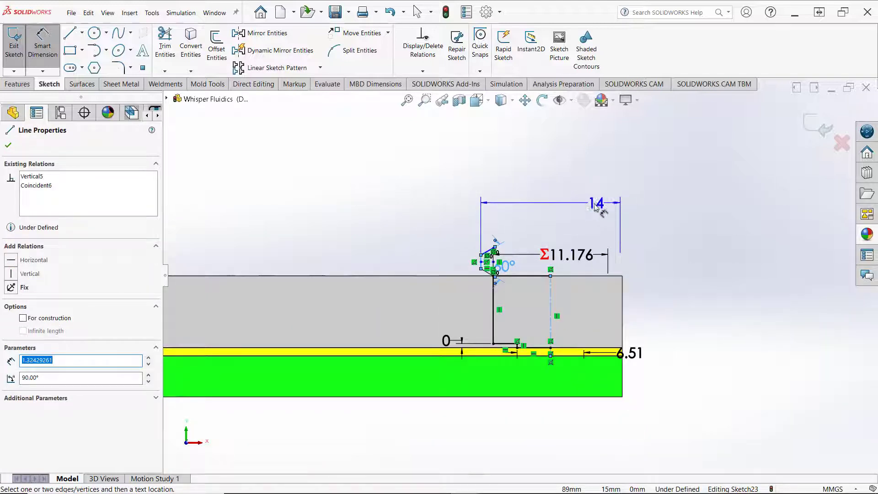
click(561, 215)
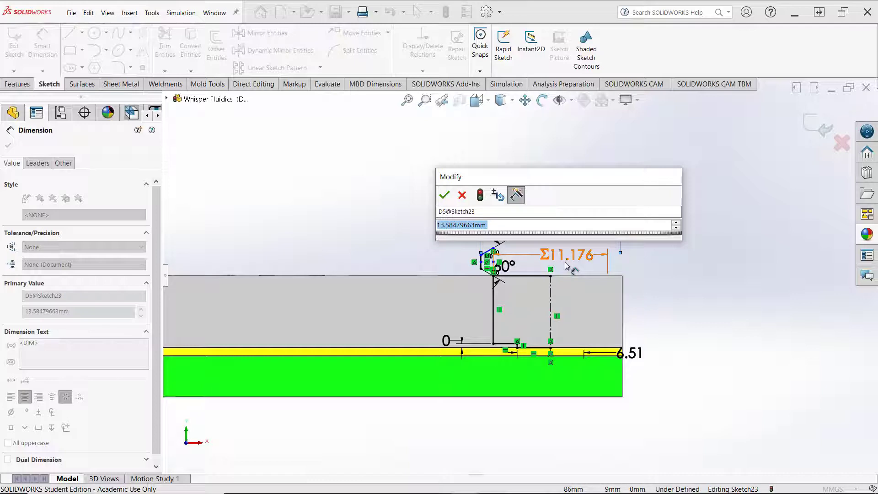
click(444, 197)
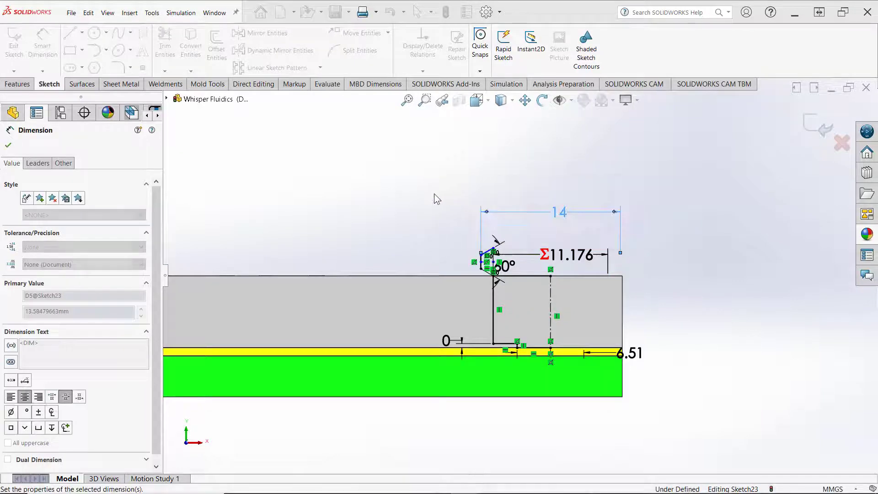
Replace the equation on the diameter dimension of the profile's main vertical side with 10 mm.
scroll(566, 231, down, 3)
scroll(566, 231, down, 2)
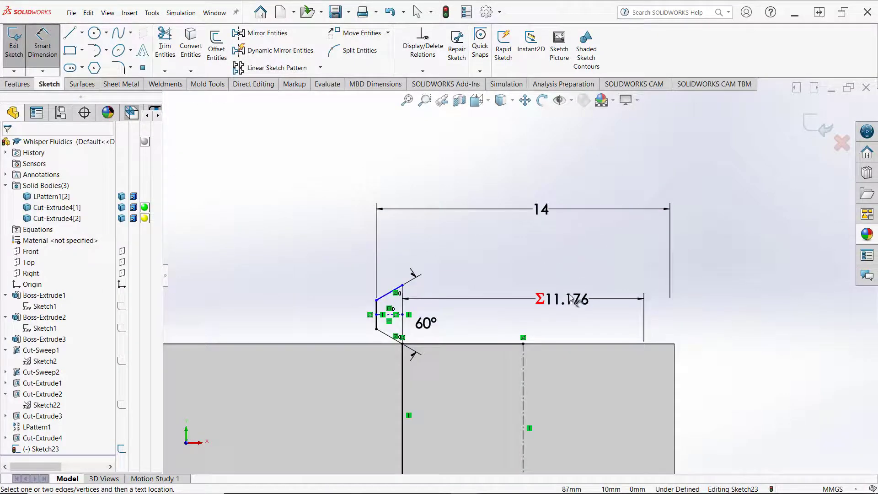
double_click(560, 302)
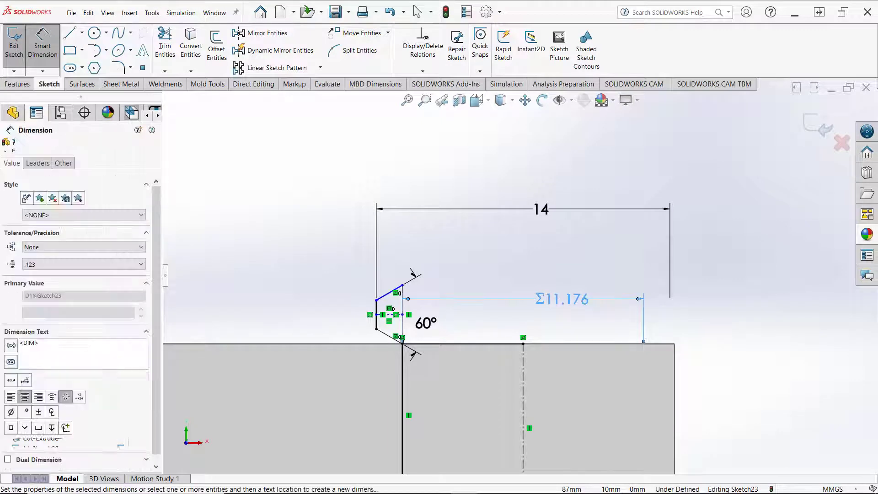
drag(487, 314, 373, 311)
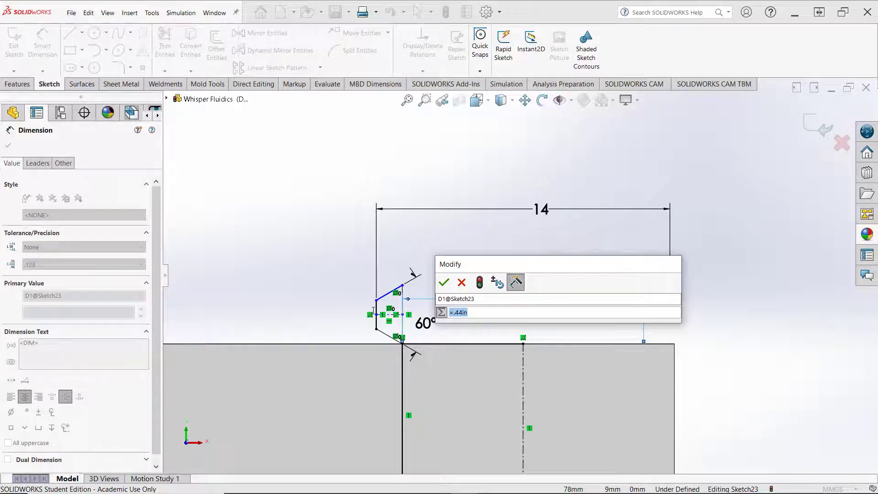
text(10)
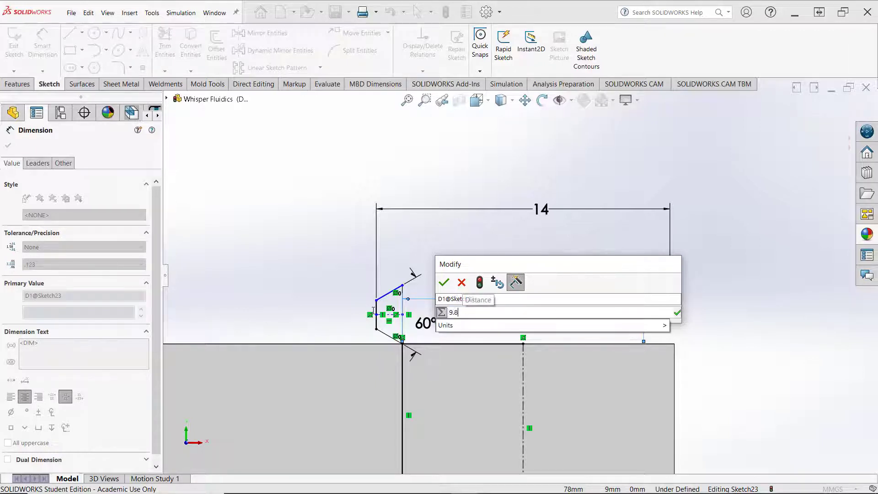
key(Return)
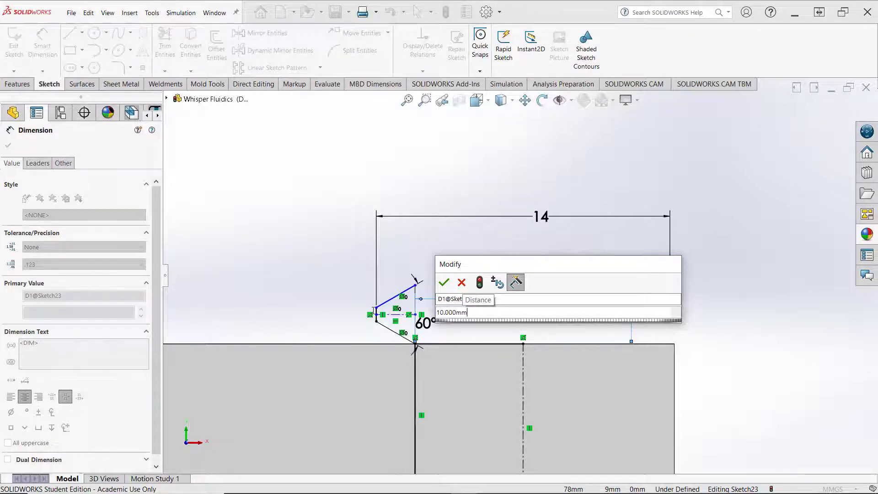
click(444, 283)
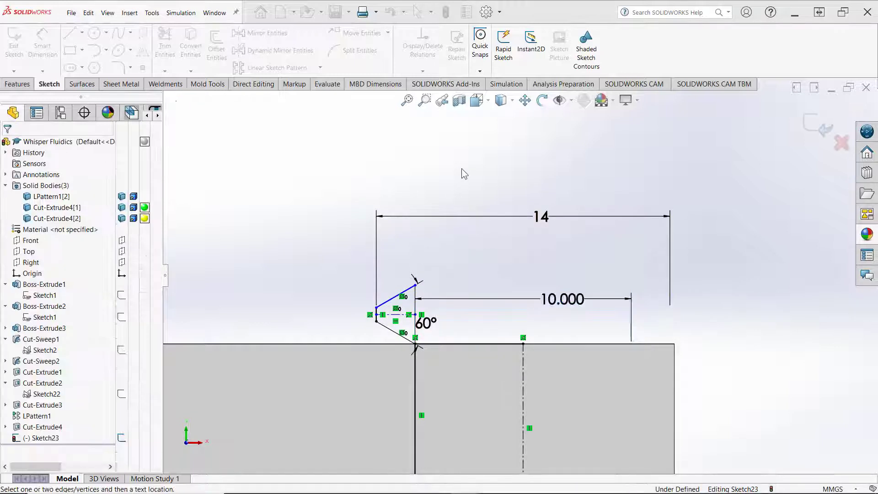
Set the diameter of the tooth's outer vertical side to the equation =.44in.
double_click(543, 218)
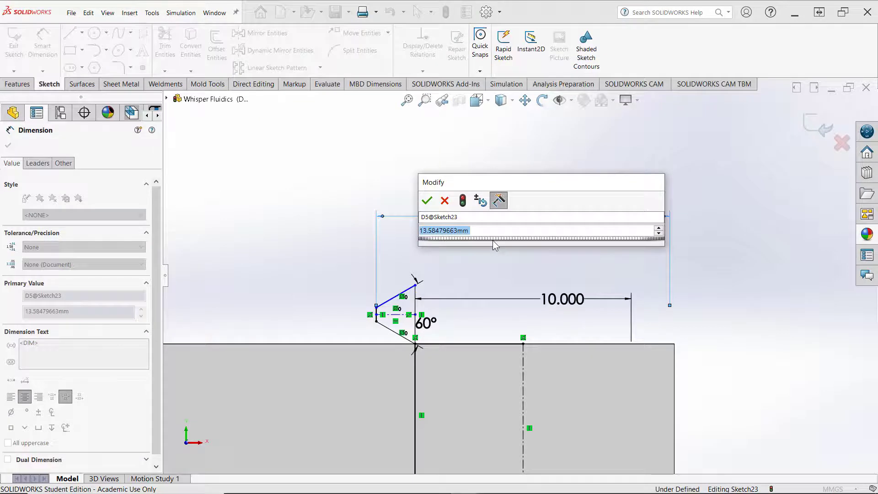
text(=.4)
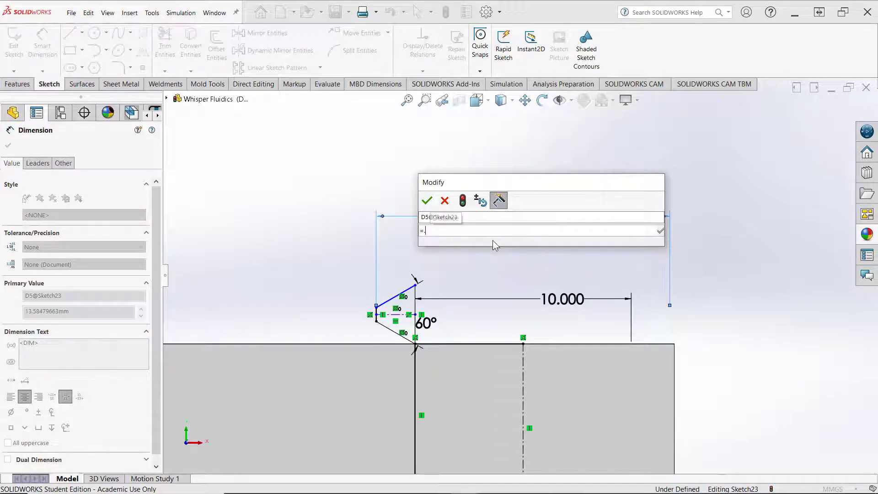
text(4in)
click(426, 200)
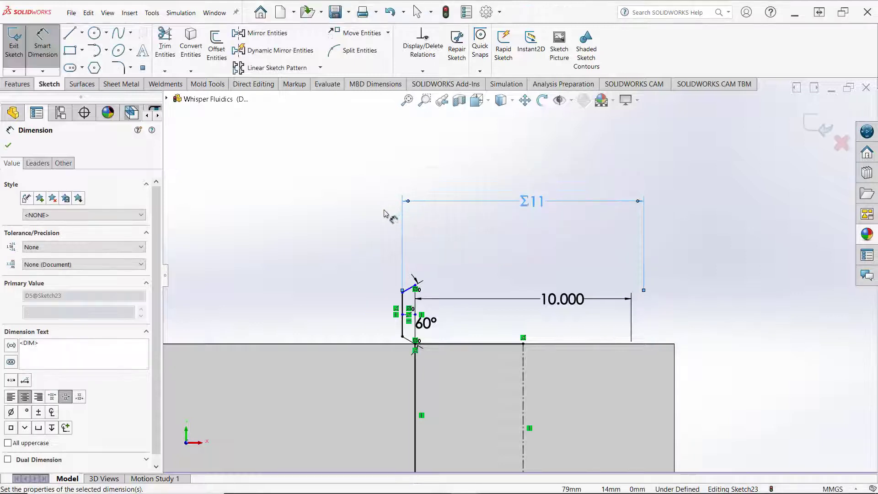
Dimension the vertical distance between the tooth's lower and upper inner corners with the equation =1in/20.
scroll(352, 306, down, 1)
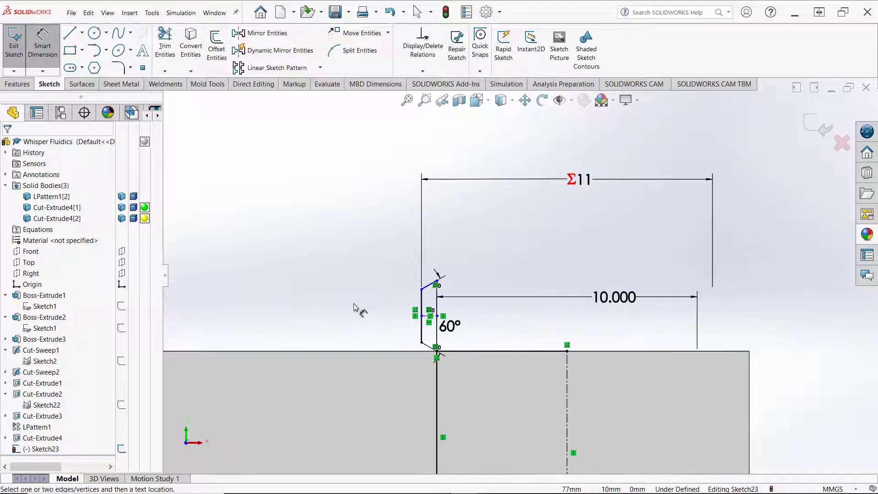
scroll(386, 316, down, 3)
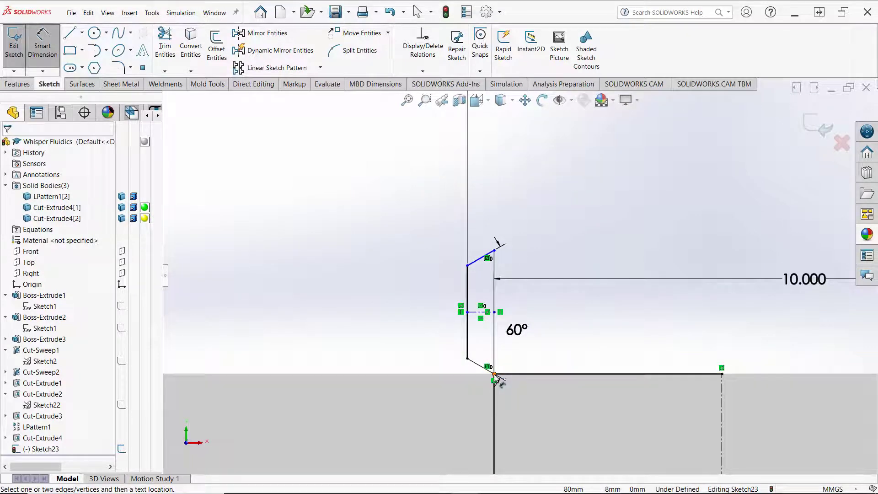
click(494, 374)
click(494, 251)
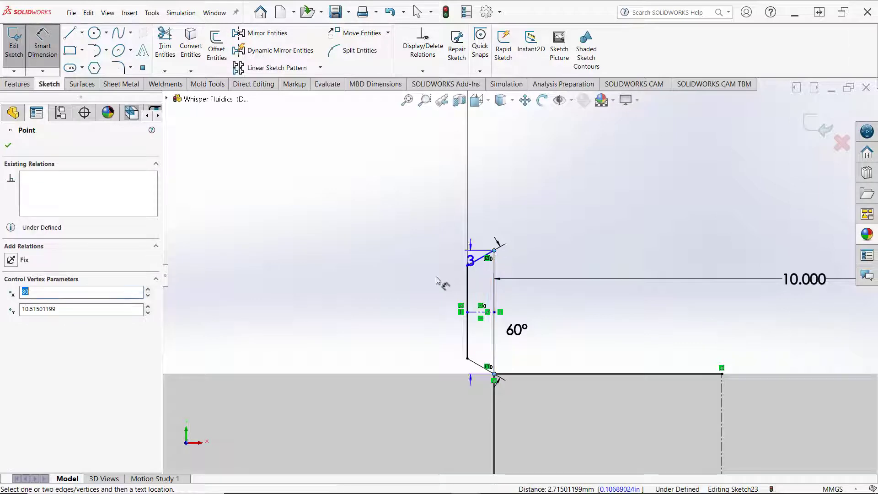
click(404, 313)
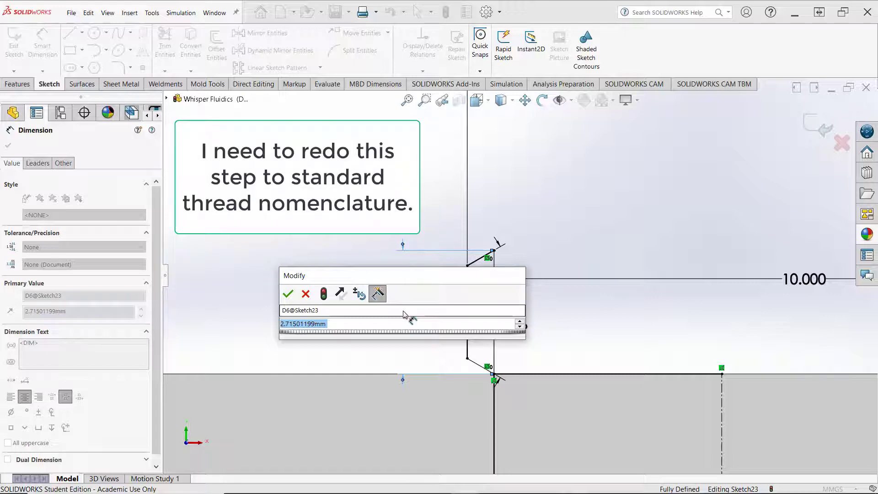
text(=)
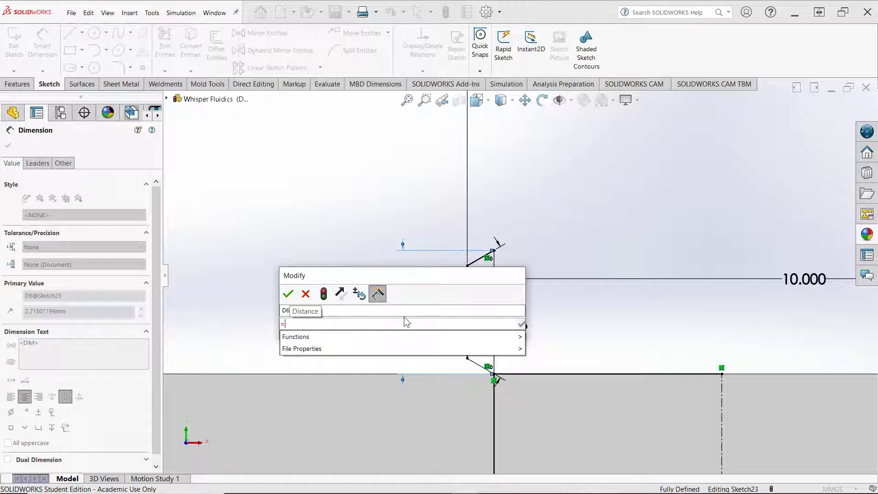
text(1in/)
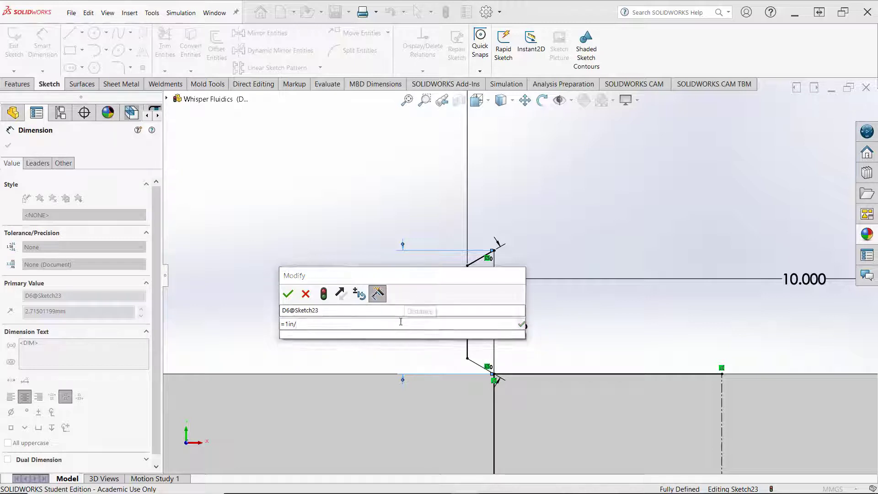
text(20)
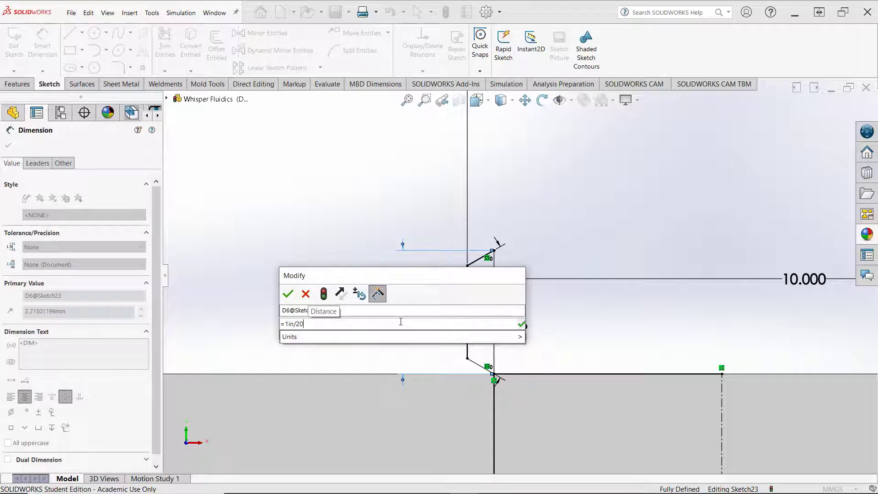
click(288, 294)
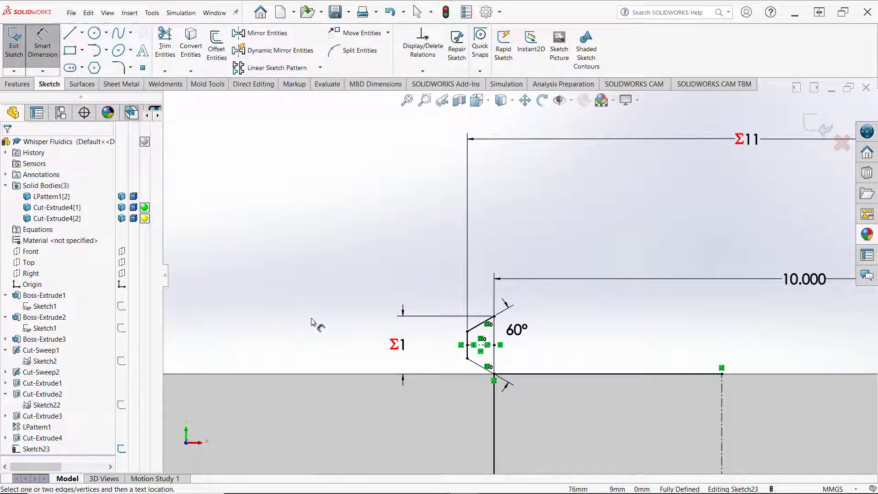
key(Escape)
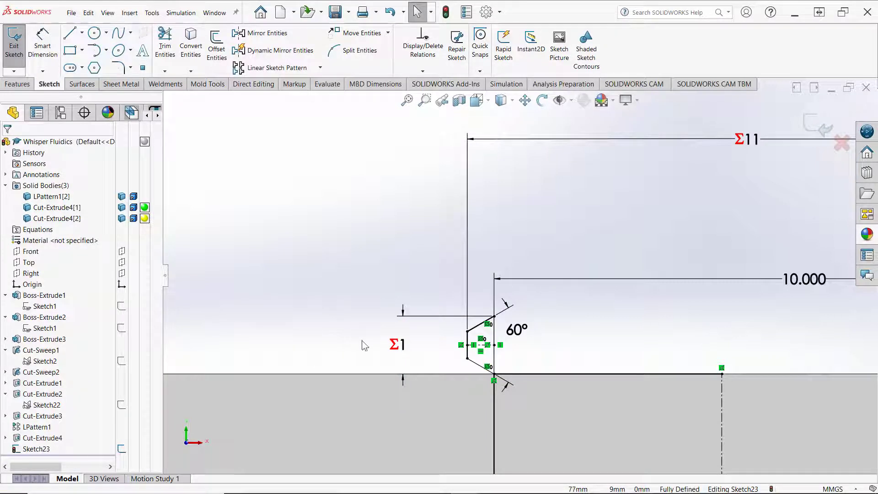
Set the display precision of the tooth's base height dimension to three decimals (.123).
click(397, 344)
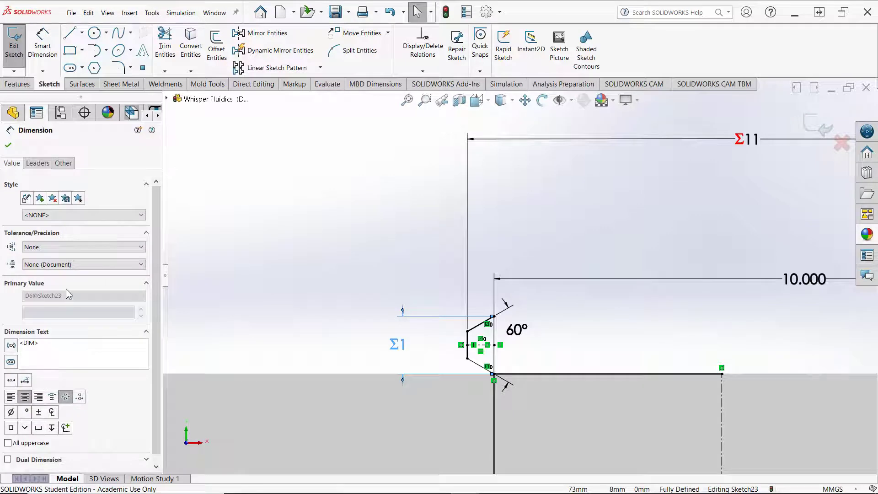
click(75, 269)
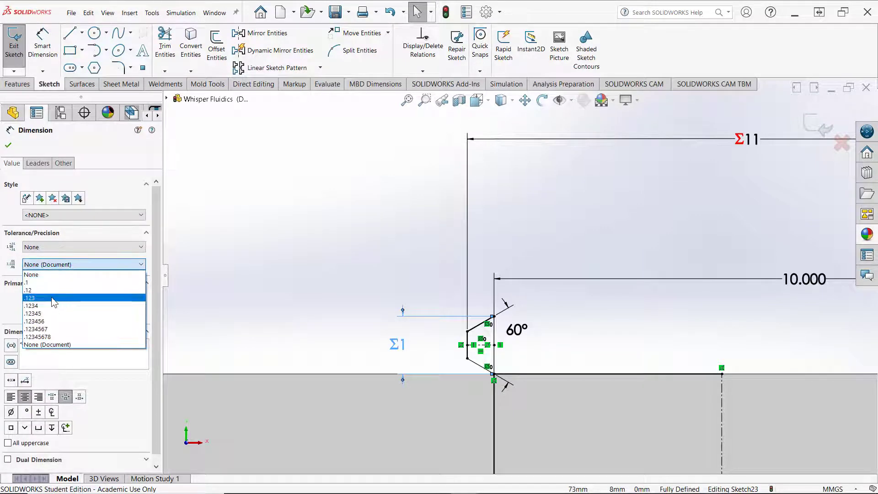
click(54, 301)
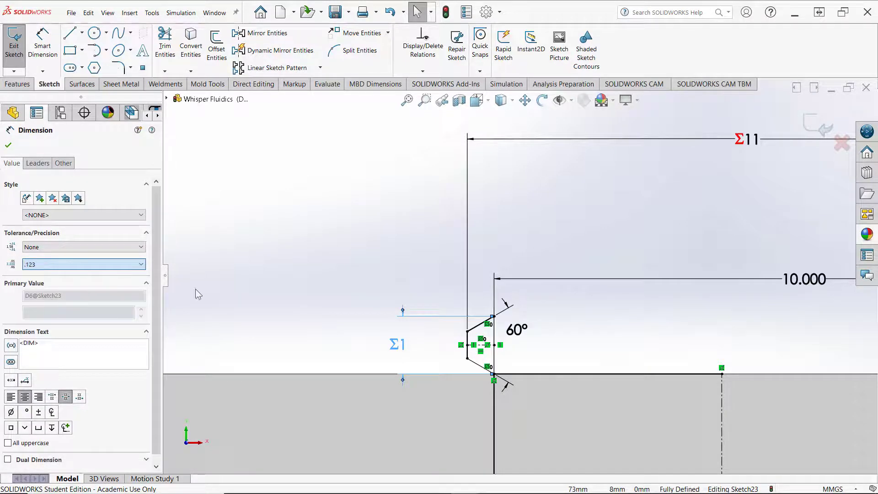
click(9, 146)
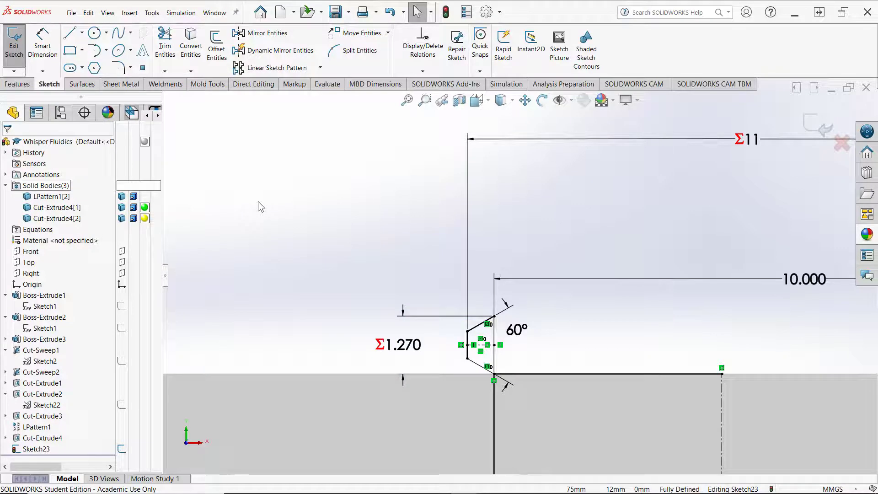
Set the display precision of the small step height dimension at the profile's bottom to one decimal (.1).
scroll(266, 198, up, 4)
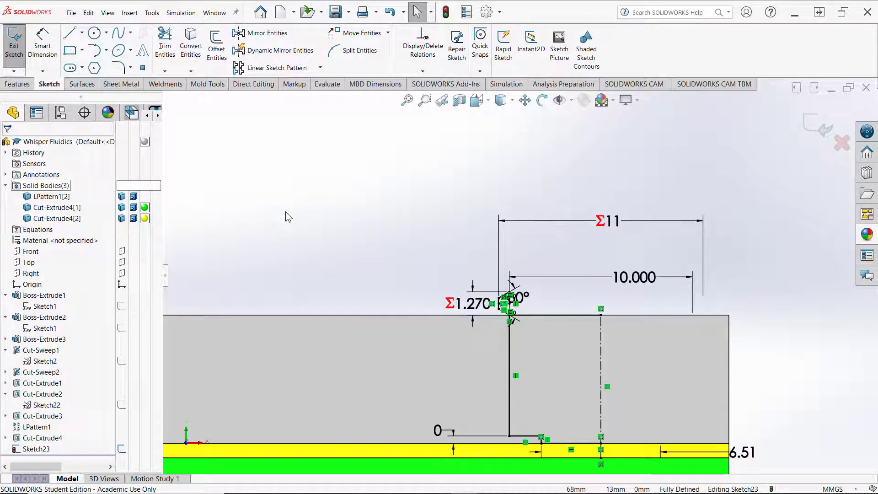
scroll(285, 211, up, 3)
scroll(497, 388, down, 3)
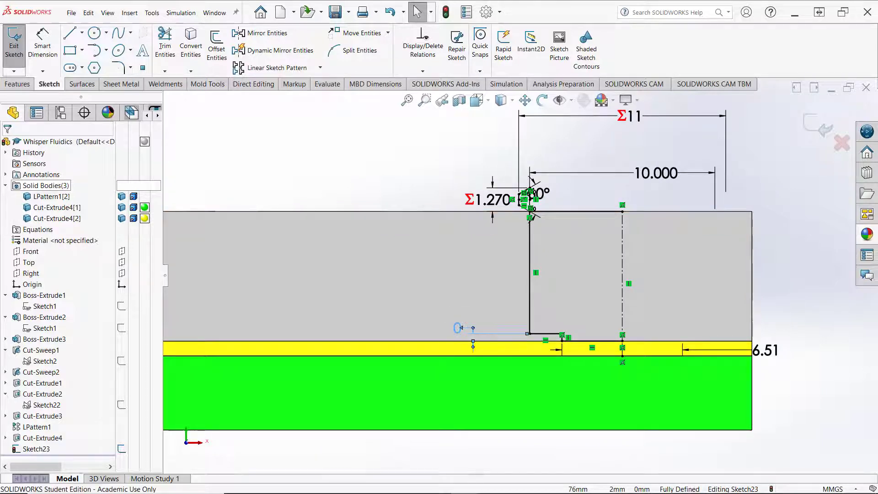
click(457, 328)
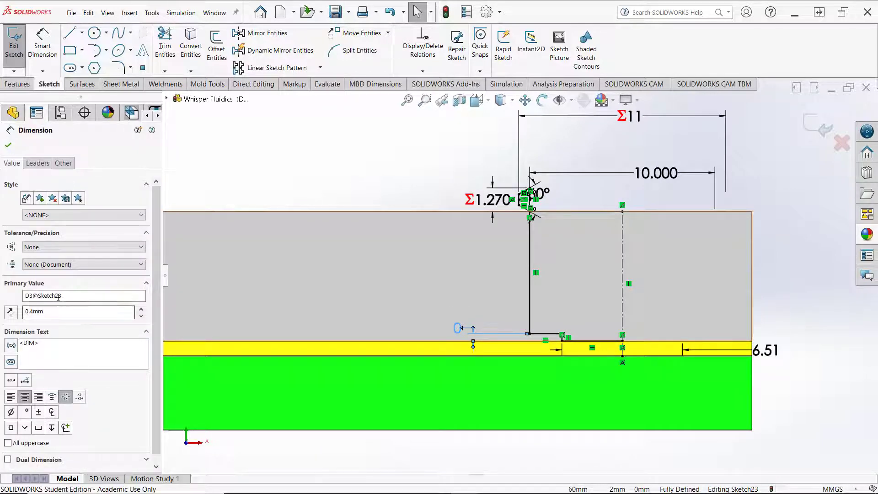
click(83, 264)
click(36, 280)
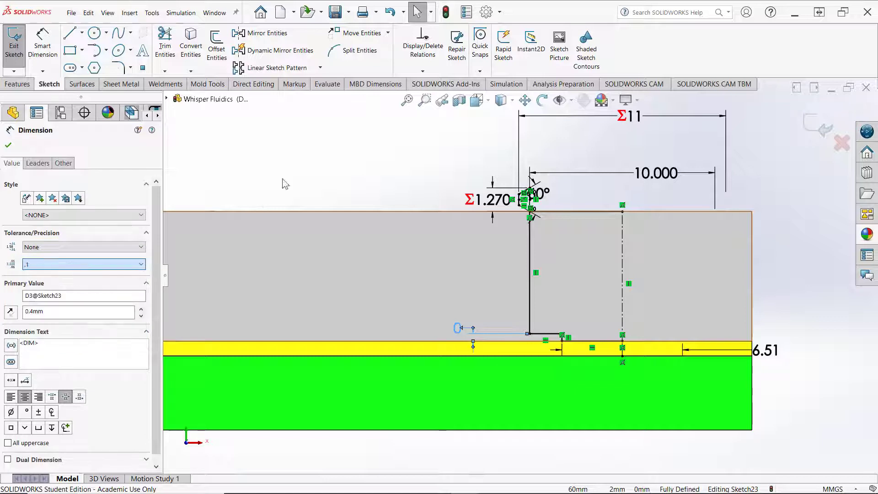
click(309, 161)
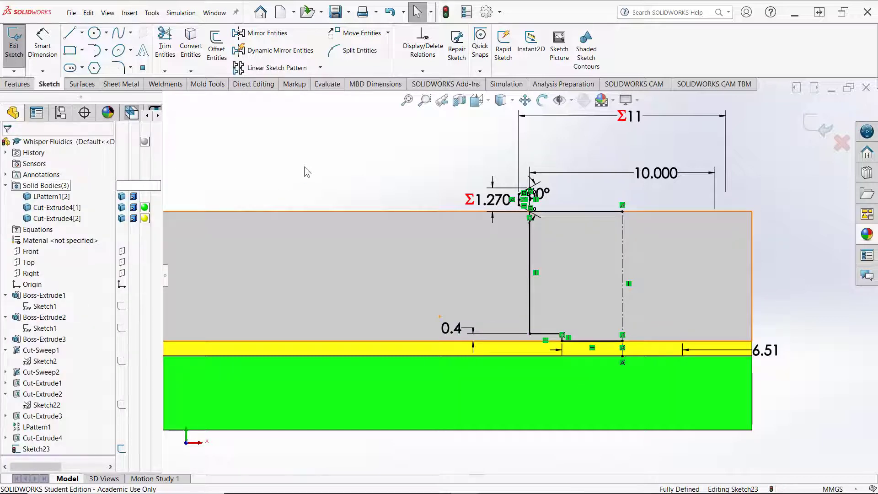
Set the diameter of the profile's main vertical side to 9.8 mm.
scroll(293, 204, up, 2)
scroll(619, 196, down, 2)
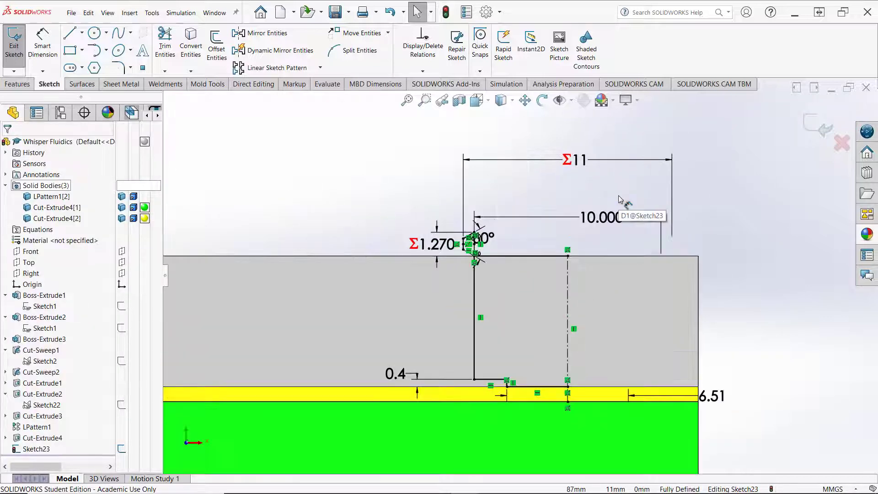
click(597, 218)
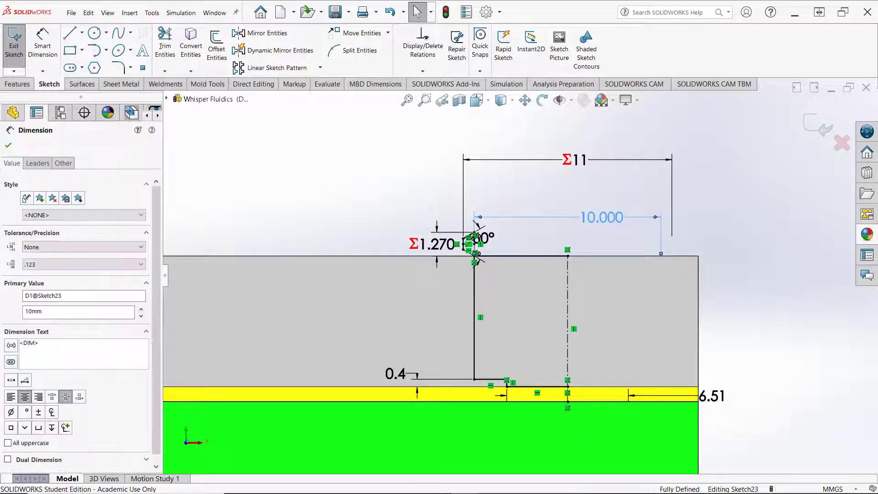
double_click(509, 218)
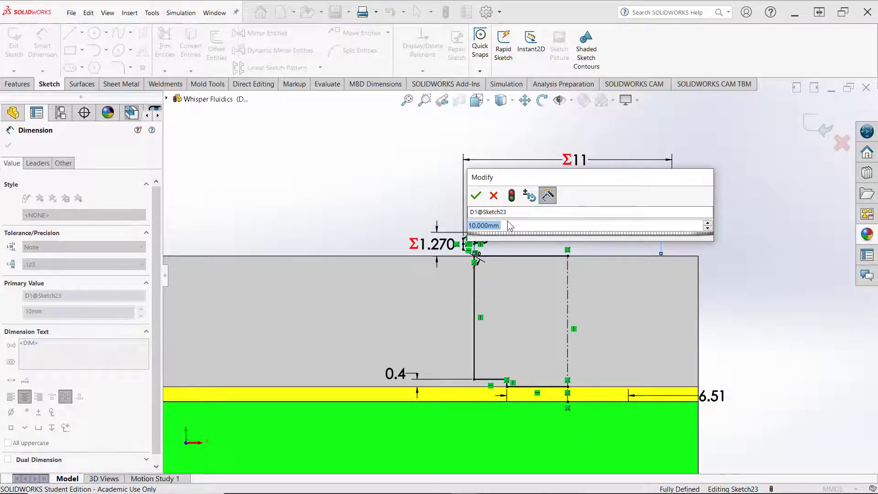
text(9.8)
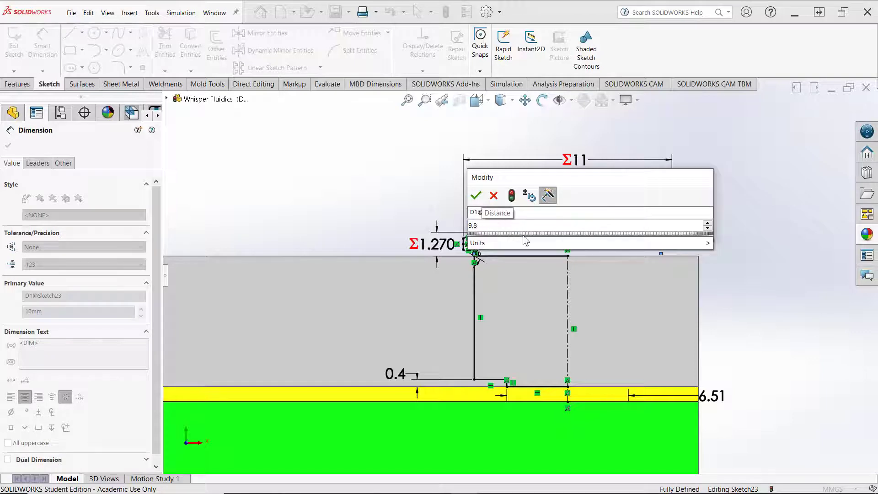
click(475, 196)
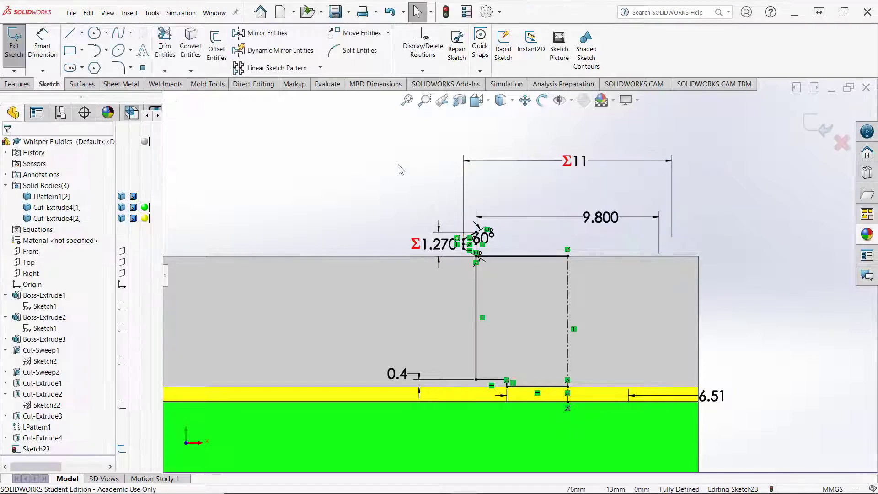
Set the display precision of the tooth's outer diameter dimension to three decimals (.123).
click(574, 165)
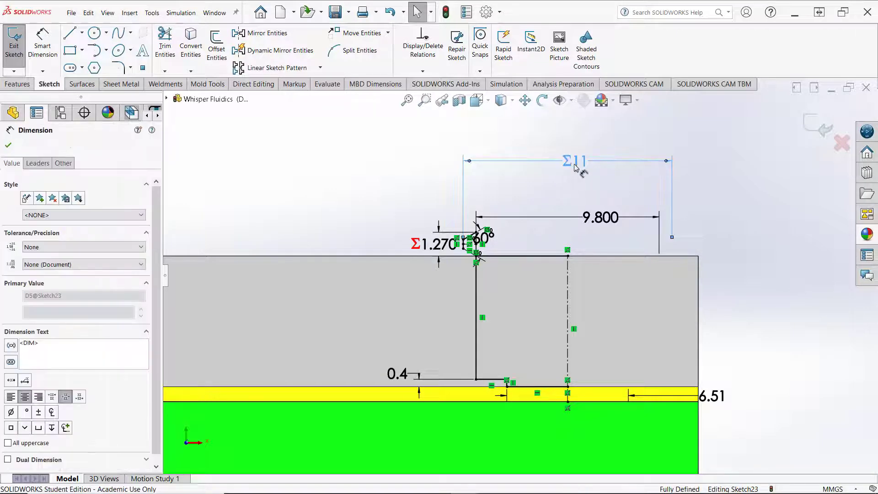
click(78, 265)
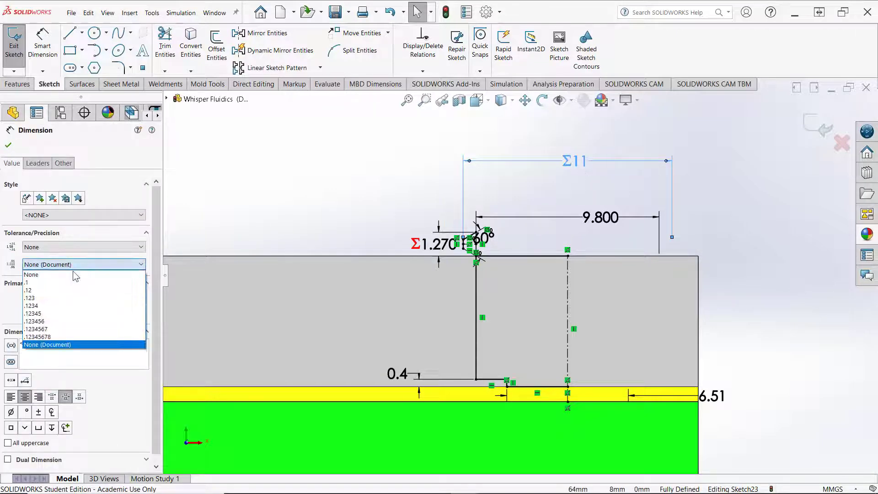
click(32, 298)
click(338, 133)
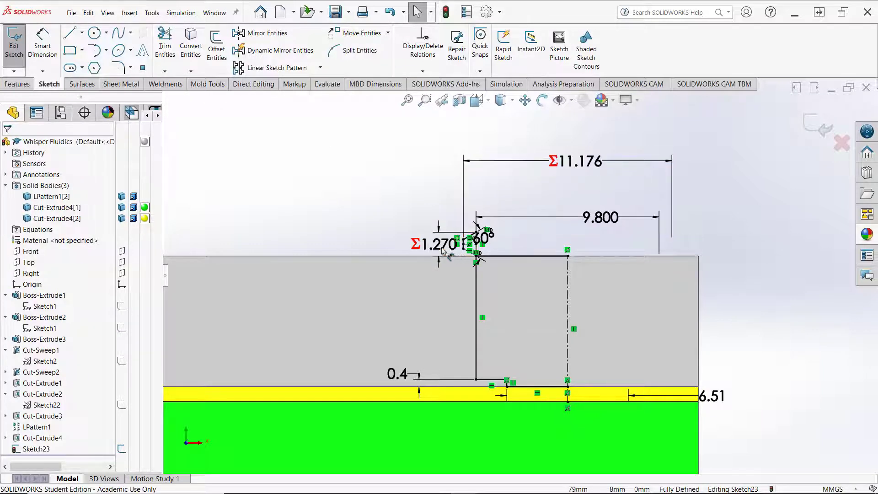
Move the tooth's base height dimension slightly further away from the tooth.
drag(442, 249, 430, 250)
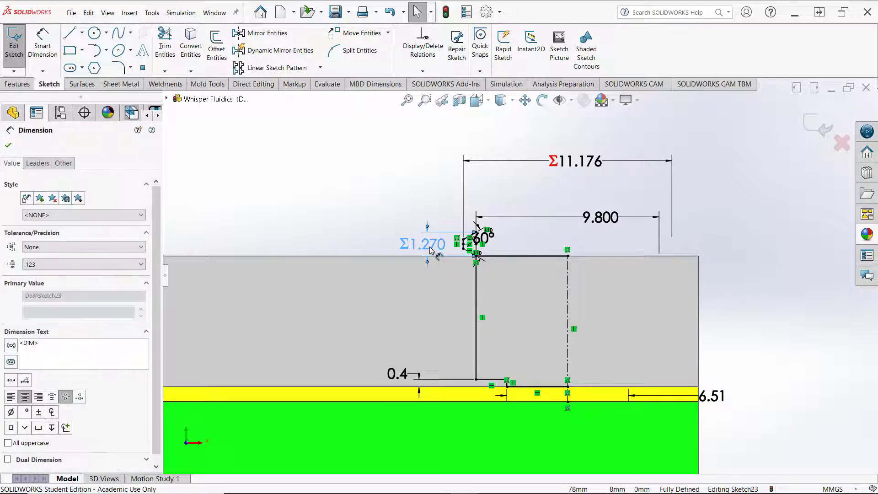
click(390, 195)
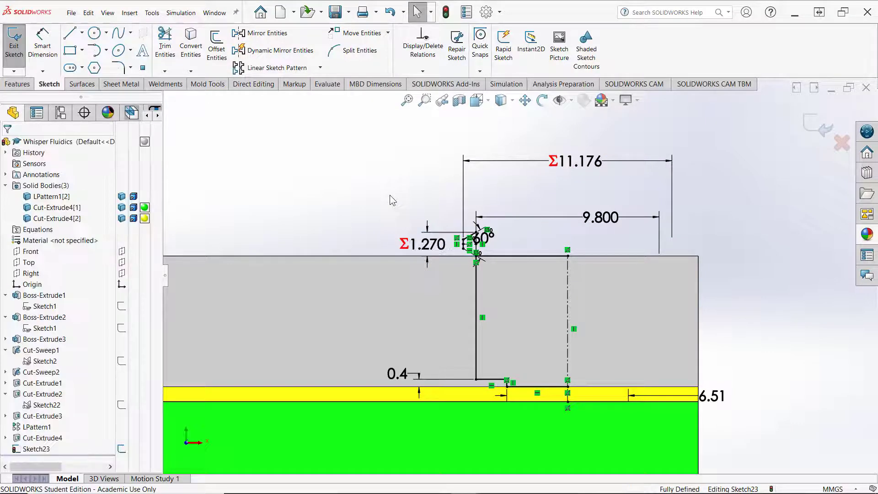
Close the stepped profile with a 7 mm vertical solid line along the centerline, from its top edge to its bottom edge.
scroll(540, 324, down, 4)
scroll(539, 322, up, 3)
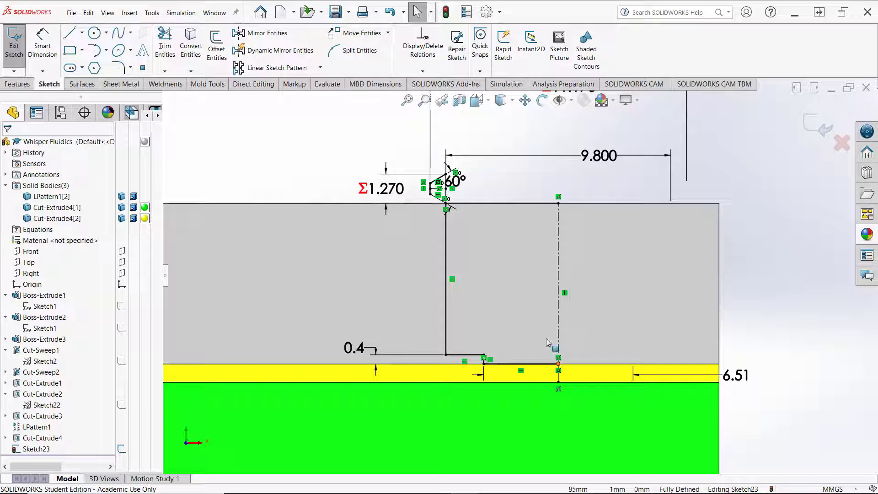
click(70, 33)
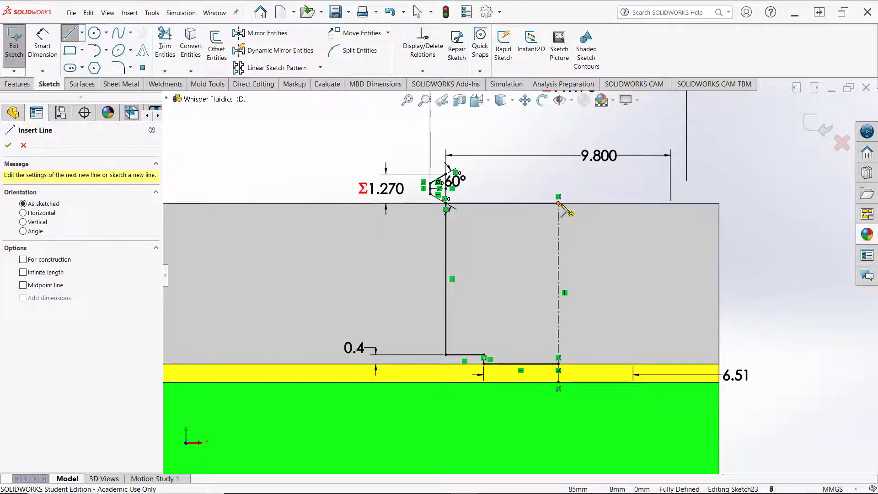
click(558, 203)
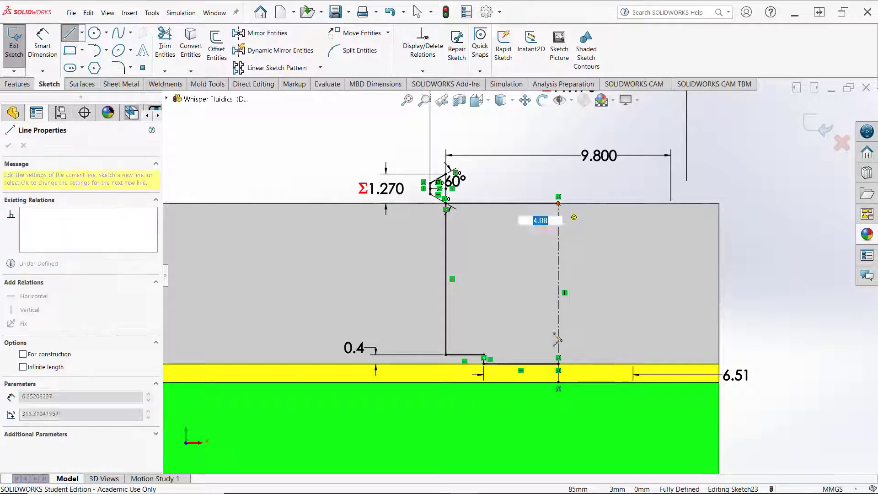
click(560, 367)
right_click(332, 145)
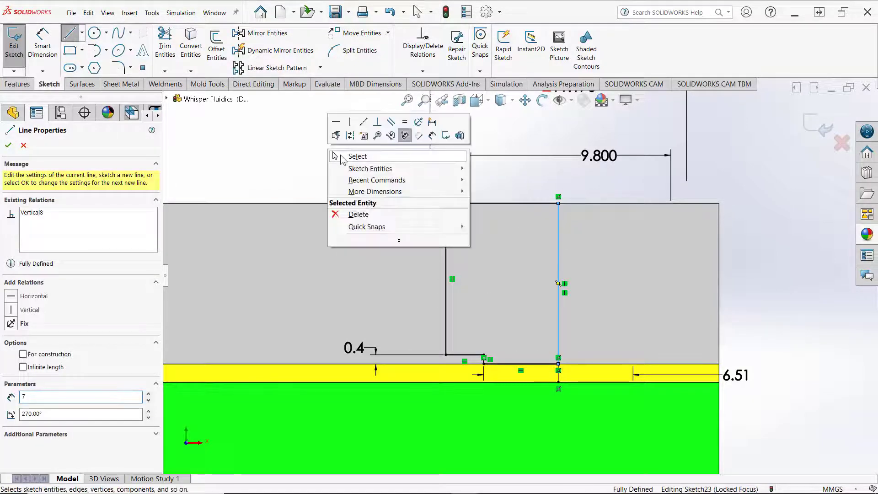
click(341, 153)
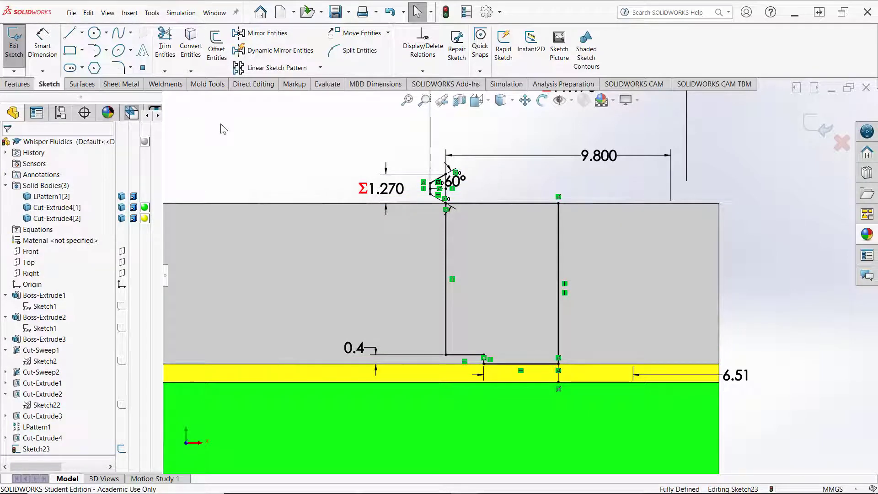
Create a 360° revolved cut of the stepped profile region around the vertical centerline, leaving out the thread tooth contour.
click(18, 84)
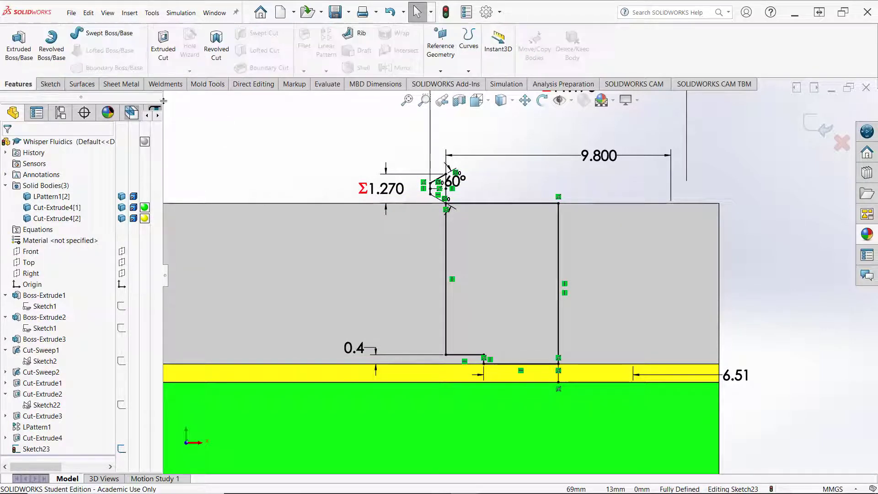
click(215, 51)
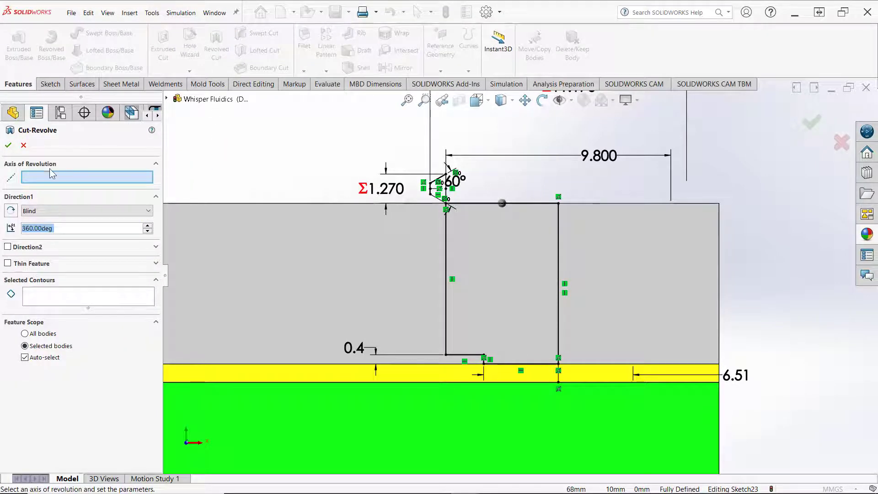
scroll(559, 389, down, 5)
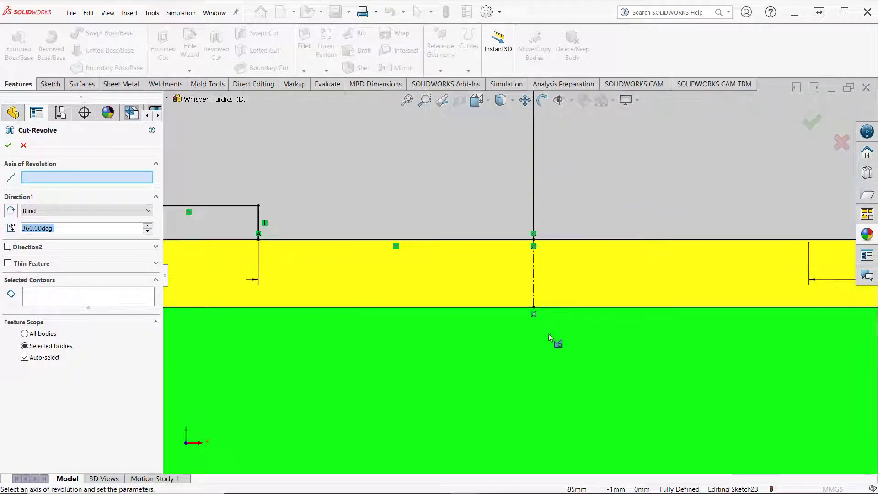
click(534, 282)
scroll(534, 282, up, 8)
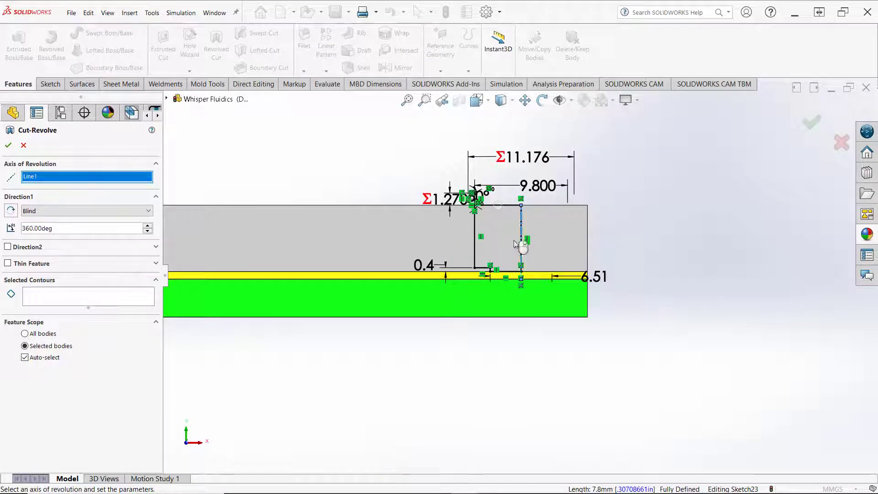
scroll(444, 190, down, 3)
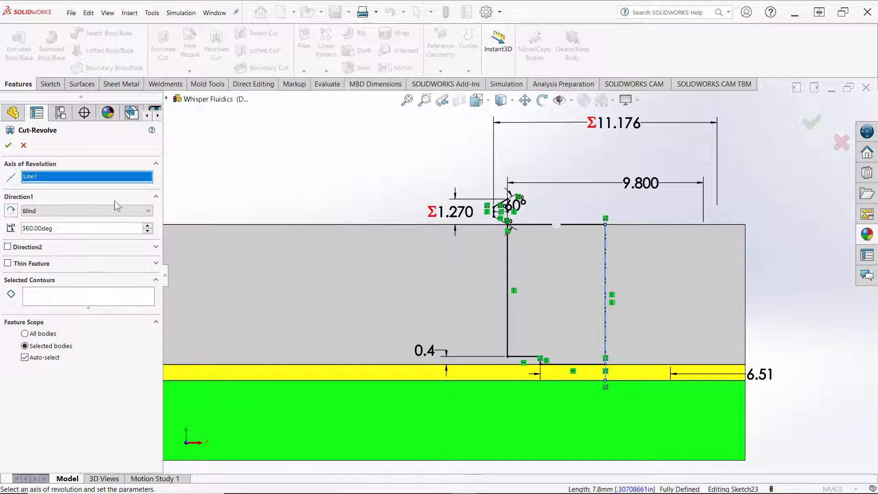
click(70, 298)
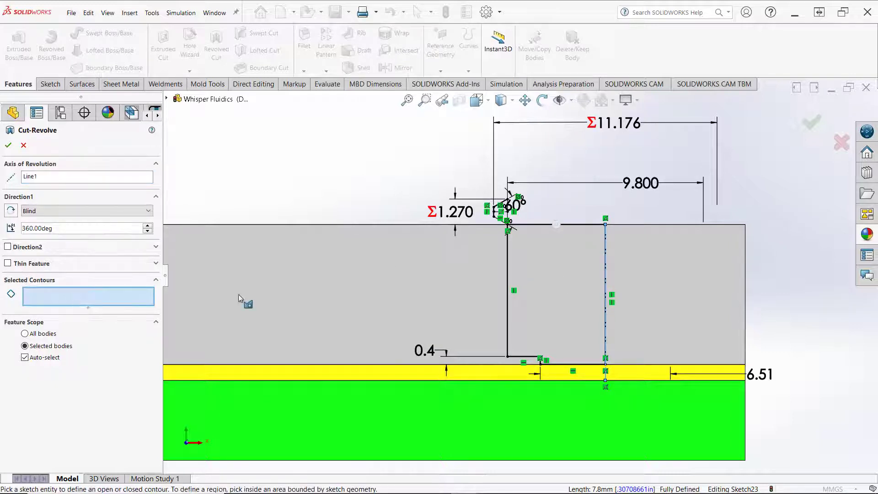
click(540, 286)
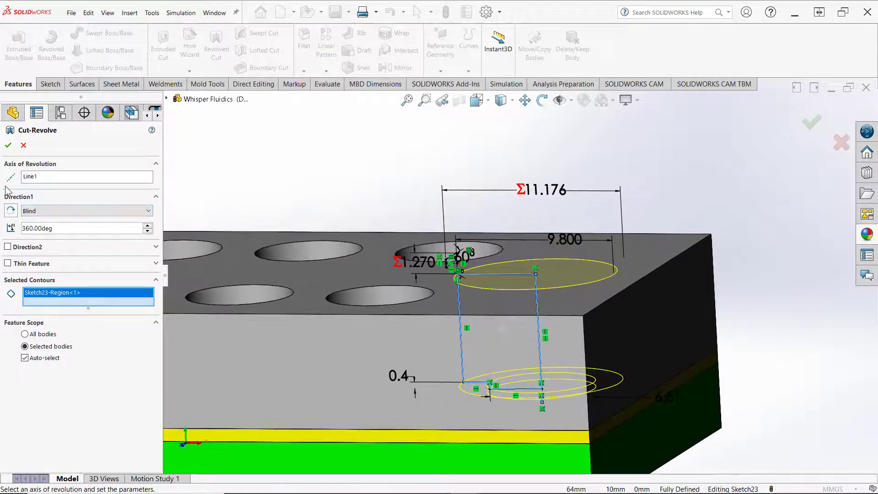
click(7, 147)
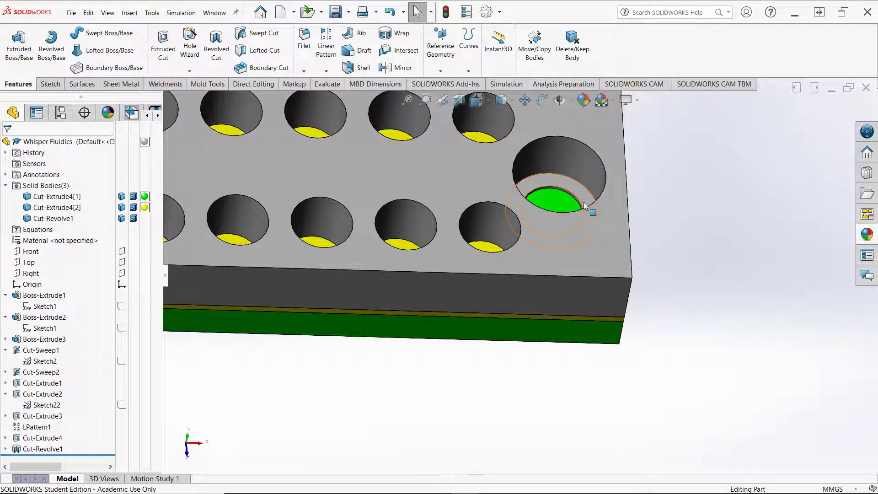
Show the revolved cut's Sketch23 in the model.
middle_drag(407, 417, 229, 361)
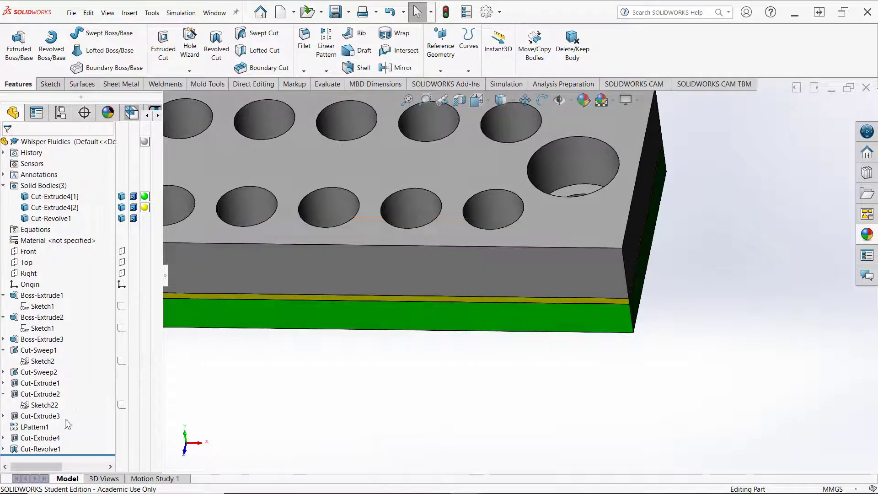
click(3, 449)
right_click(122, 449)
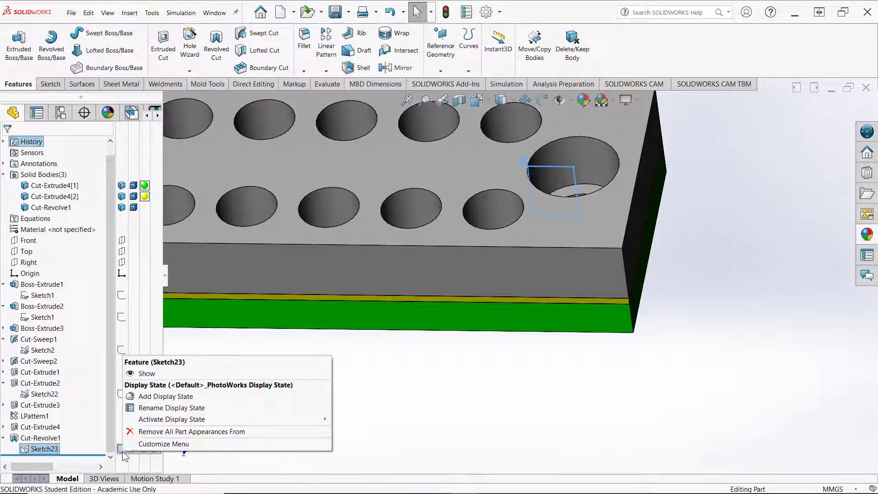
click(402, 386)
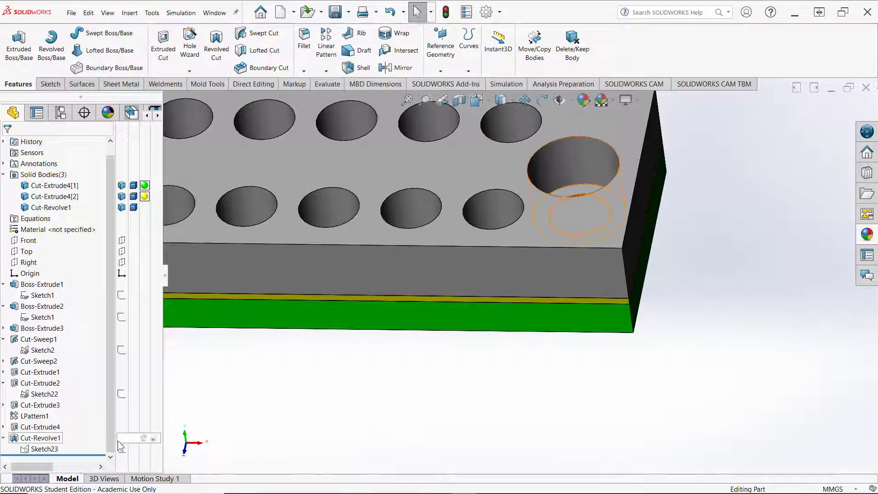
right_click(53, 455)
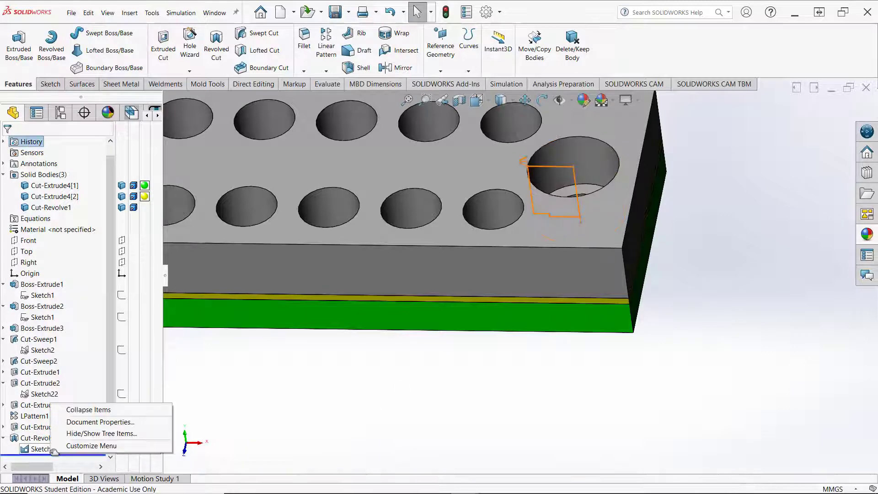
click(391, 451)
mouse_move(461, 420)
middle_down()
mouse_move(451, 406)
mouse_move(300, 393)
mouse_move(279, 375)
middle_up()
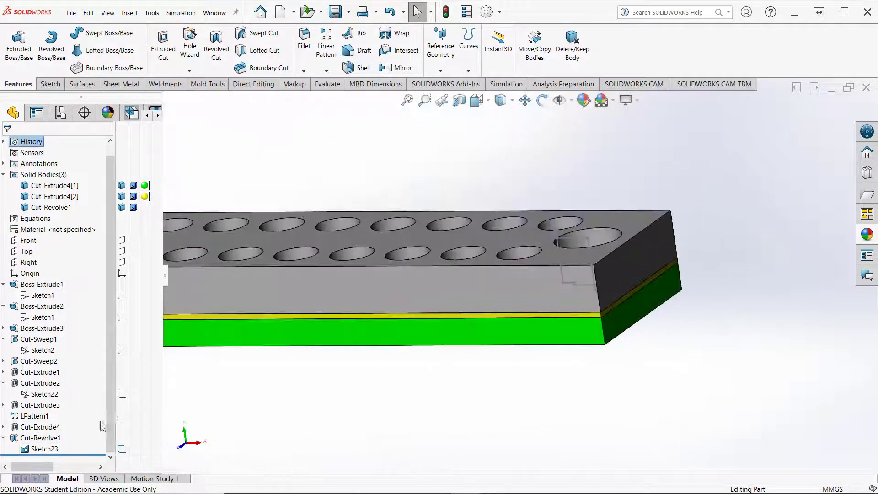
Open Sketch23 of the revolved cut for editing in the front view.
right_click(53, 449)
click(60, 301)
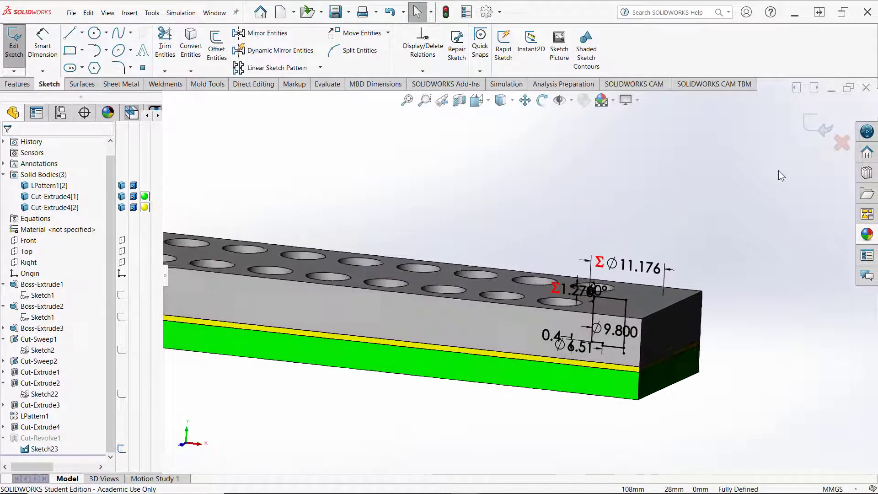
scroll(671, 337, down, 4)
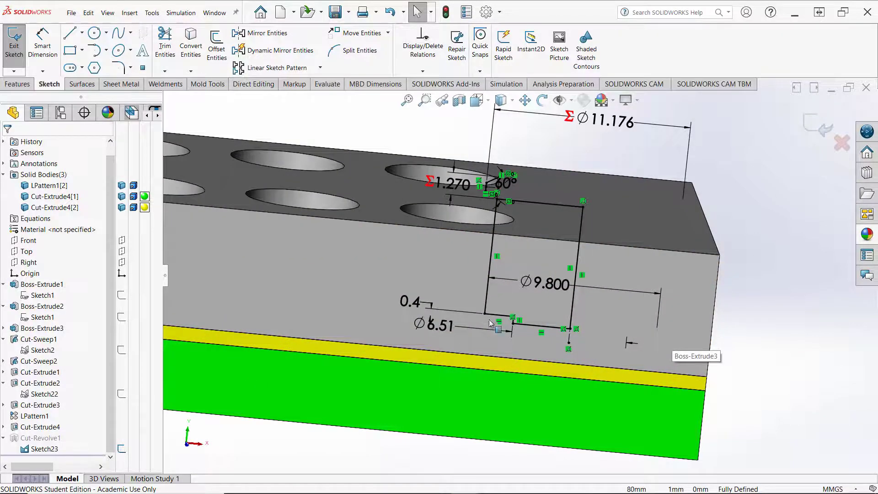
key(space)
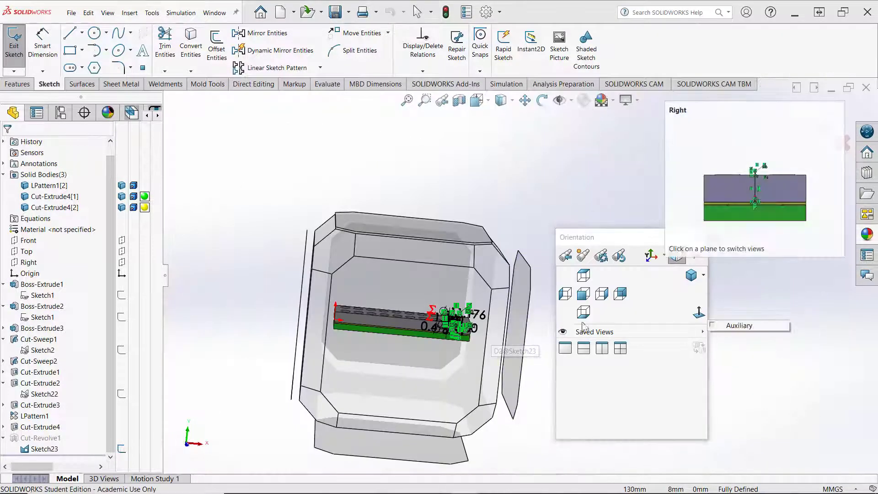
click(429, 295)
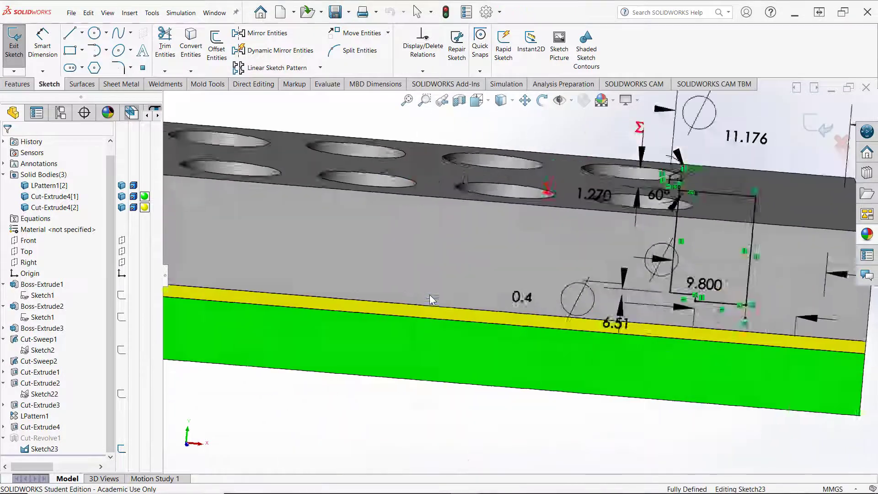
scroll(690, 289, down, 7)
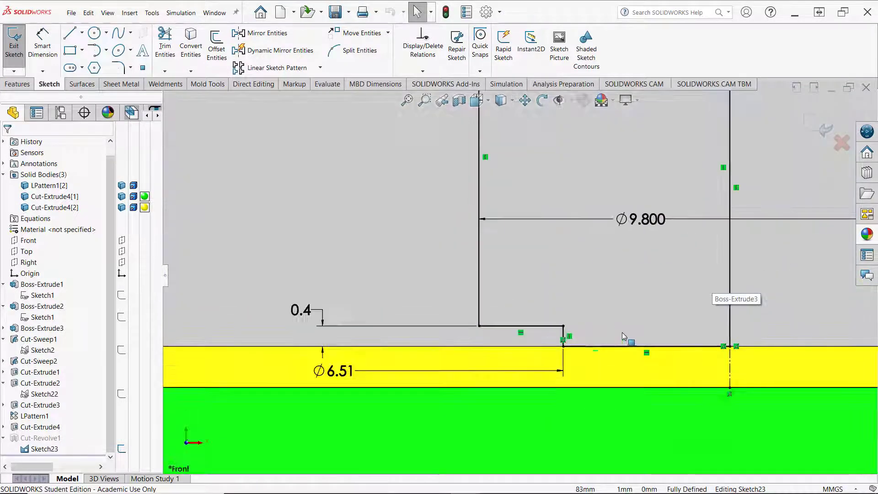
Sketch a circle about 0.92 mm in diameter, centred on the short horizontal step line near the profile's bottom.
click(94, 34)
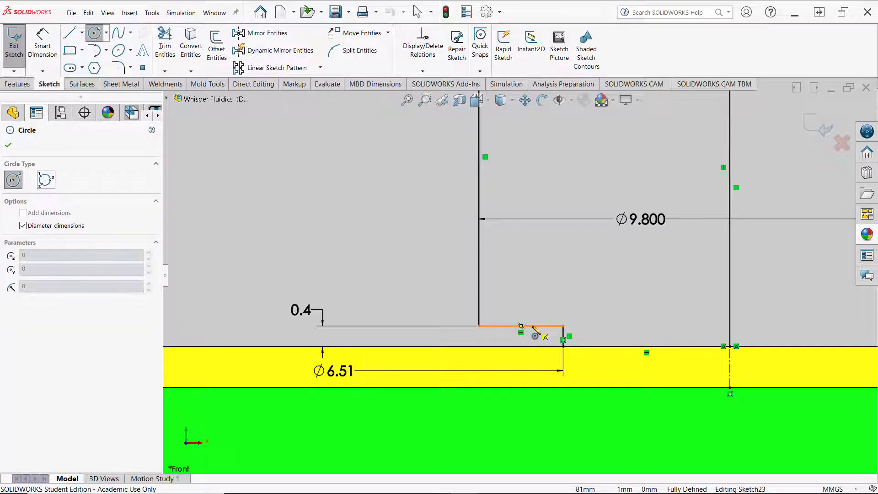
click(532, 326)
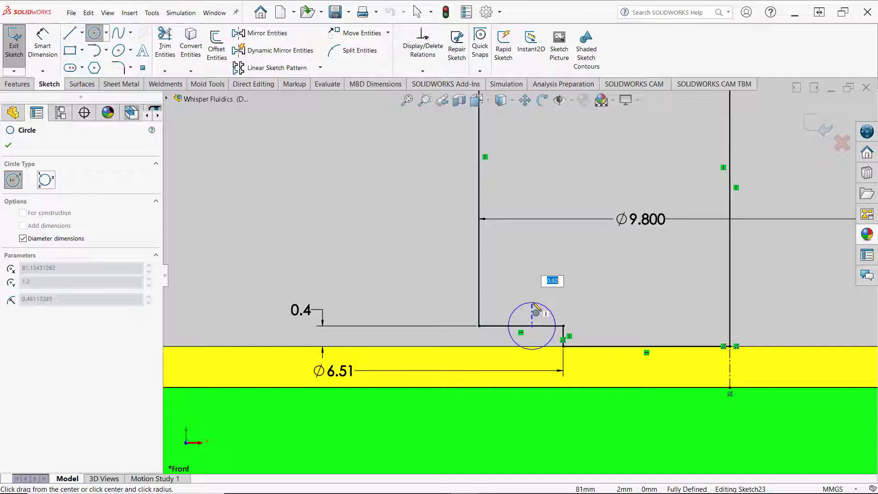
click(530, 303)
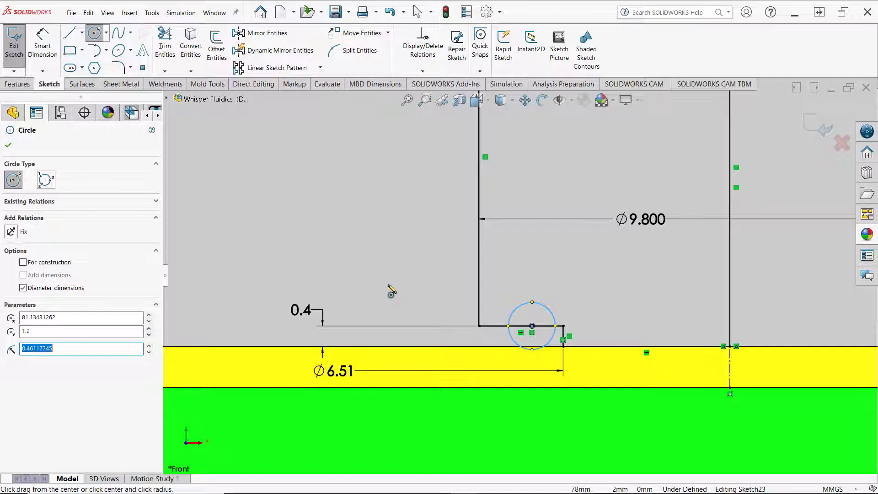
Dimension the diameter of the small circle on the step line.
right_drag(376, 233, 380, 218)
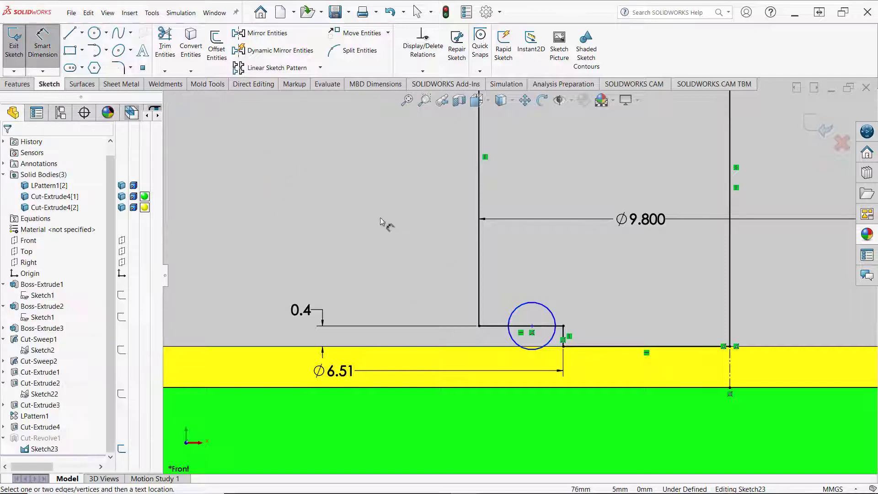
click(554, 318)
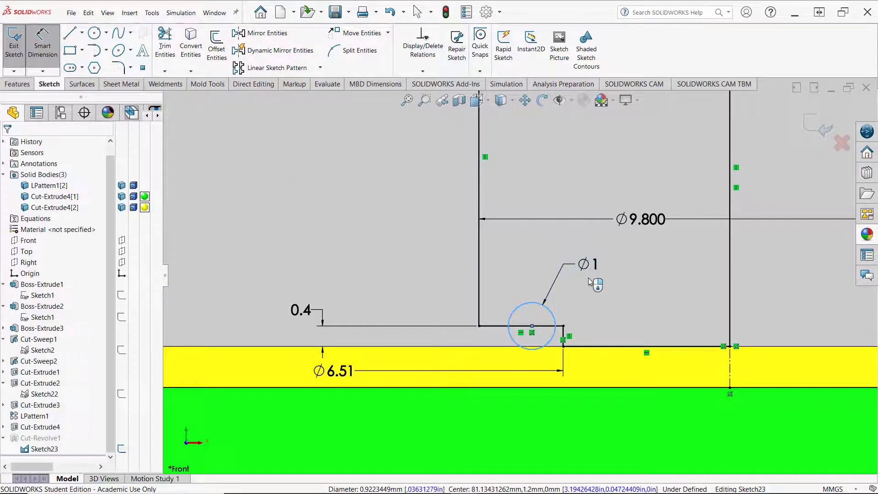
Set the small circle's diameter to 0.6 mm and display that dimension with one decimal place.
click(587, 264)
text(.06)
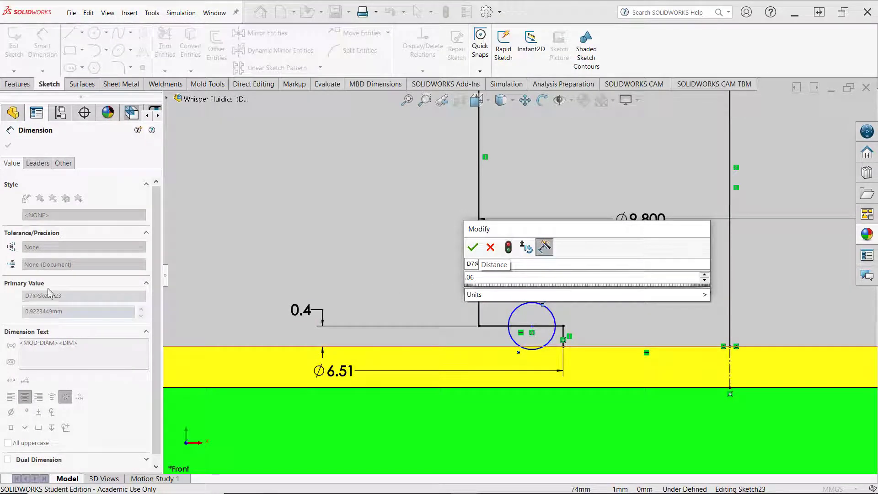
click(472, 247)
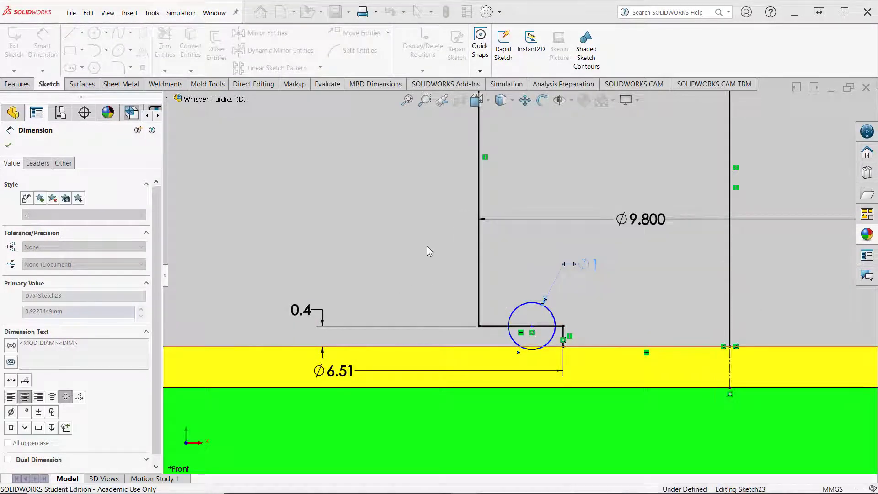
scroll(586, 319, down, 3)
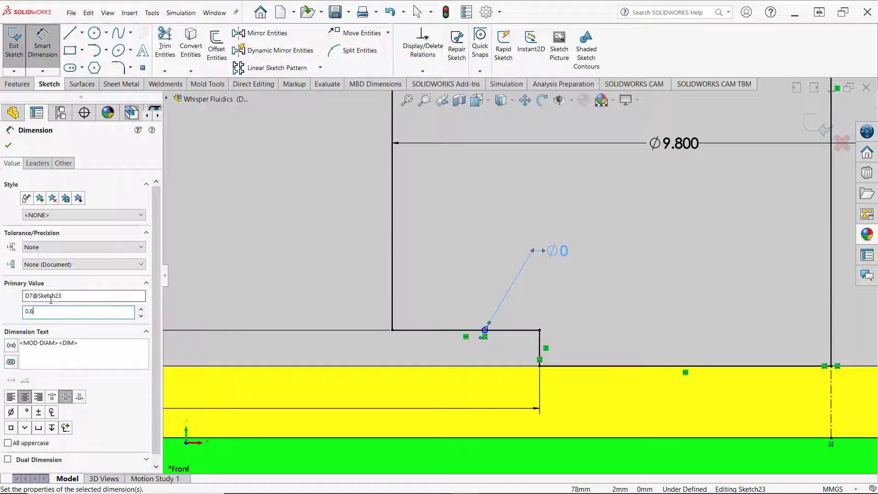
click(46, 268)
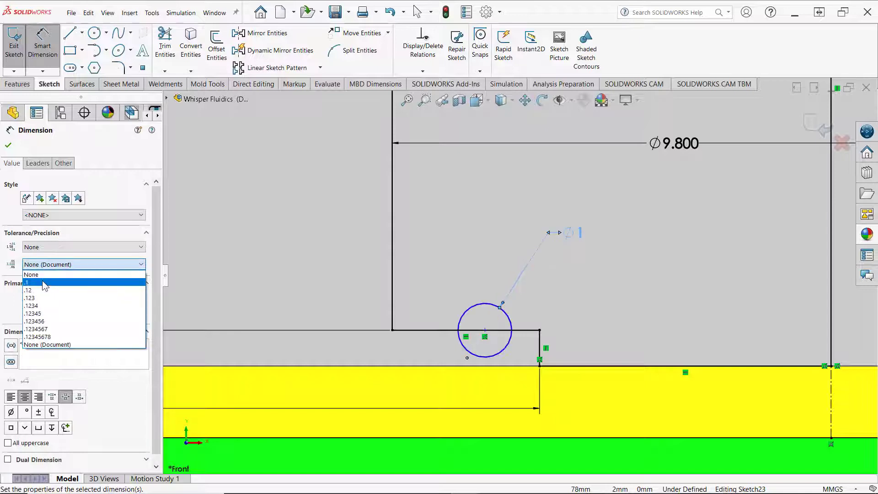
click(35, 276)
click(8, 145)
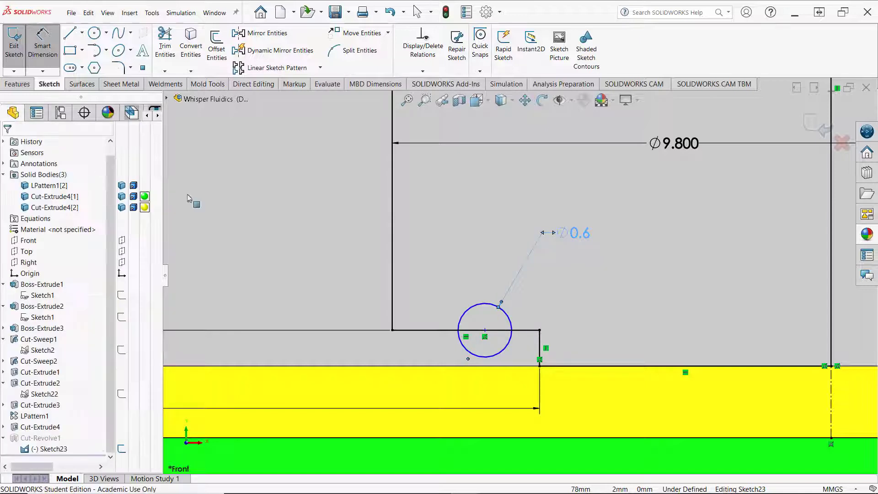
click(229, 210)
Dimension the circle's centre across the vertical centreline as a doubled distance of 8.03 mm.
key(f)
scroll(642, 312, down, 2)
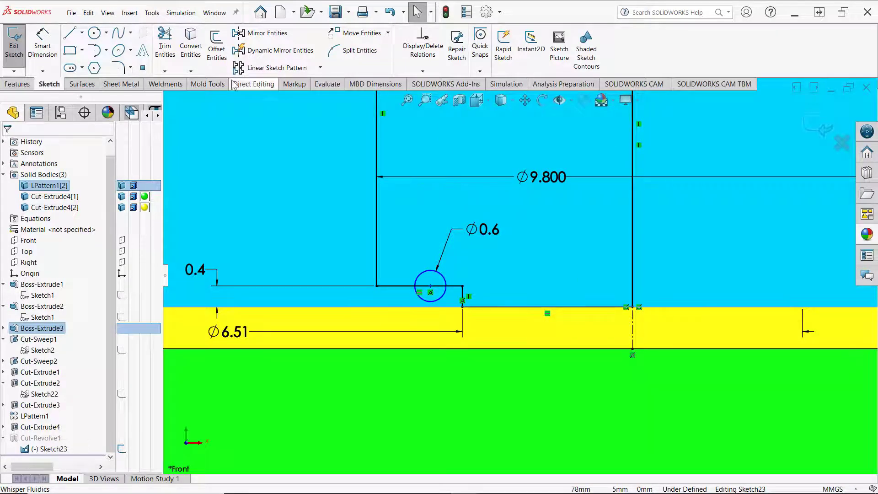
click(46, 48)
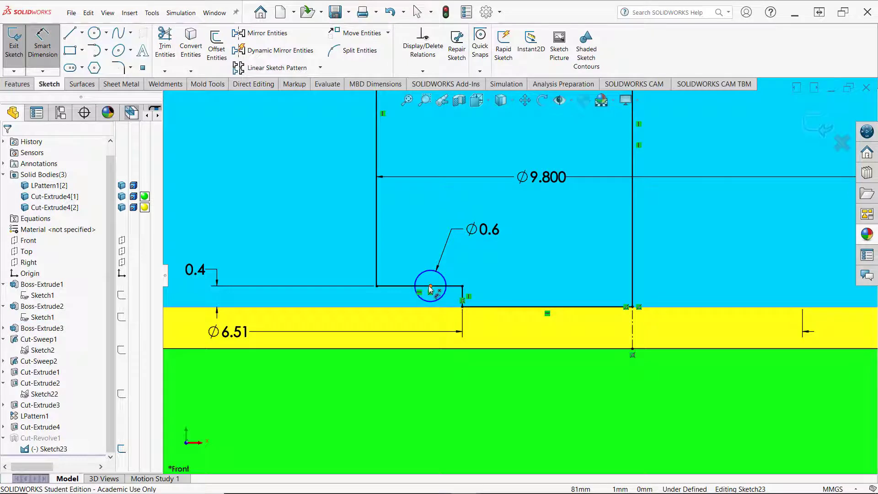
click(634, 324)
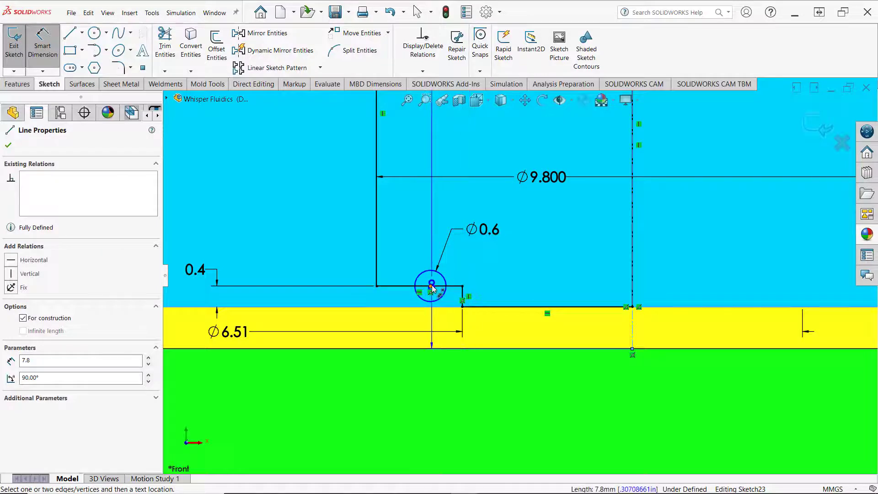
click(431, 286)
click(687, 371)
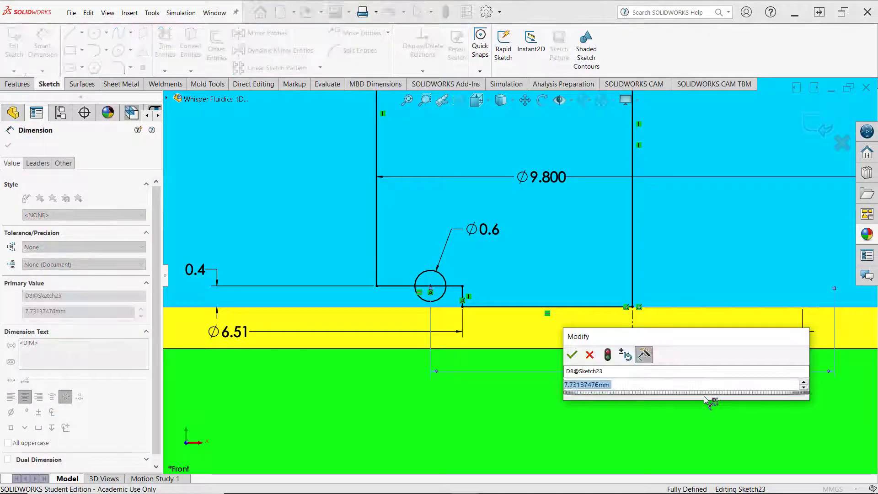
text(8.03)
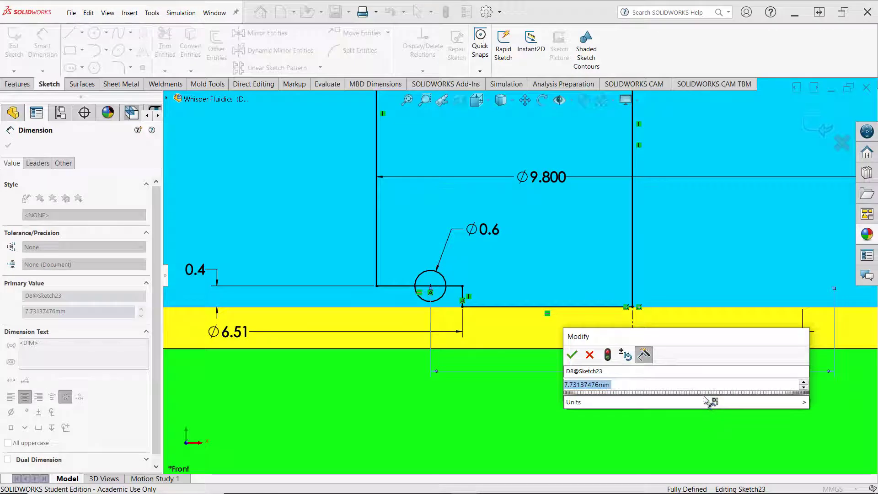
mouse_move(704, 398)
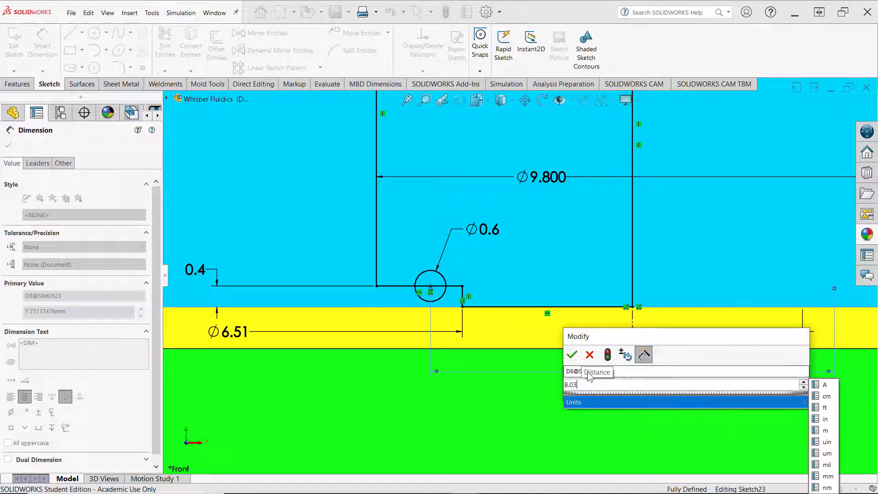
click(572, 355)
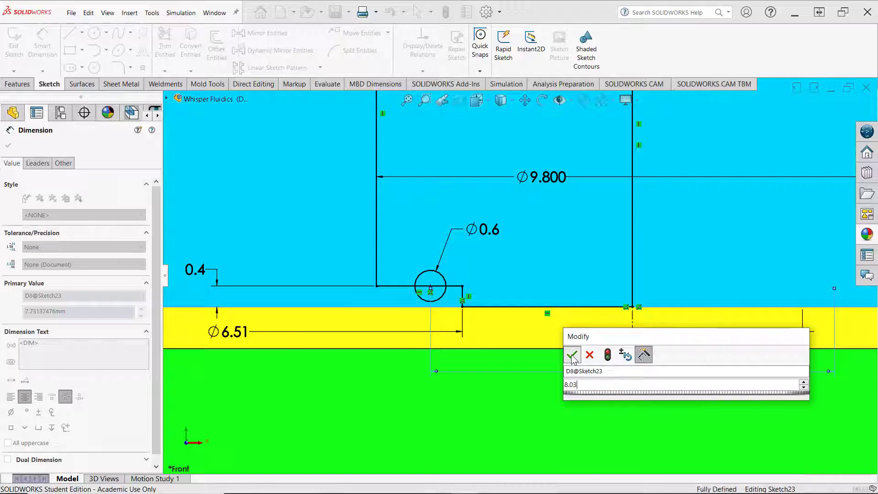
click(571, 356)
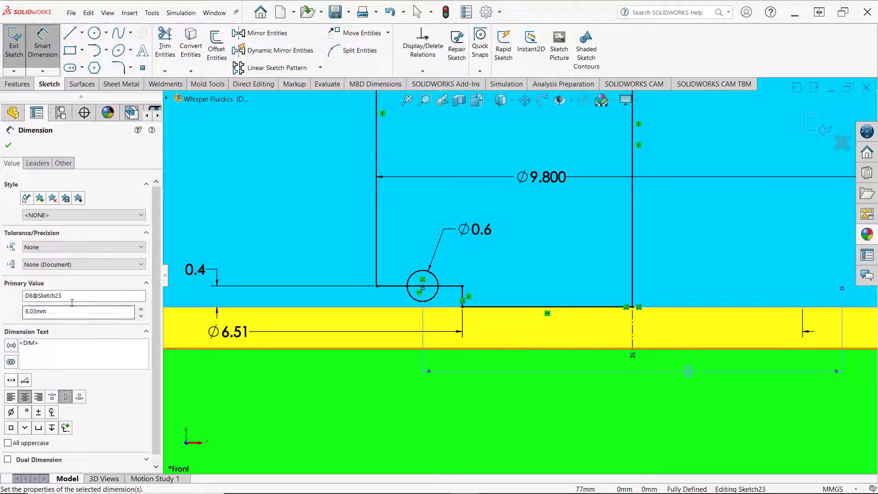
Display the 8.03 mm dimension with two decimal places and exit the sketch.
click(51, 264)
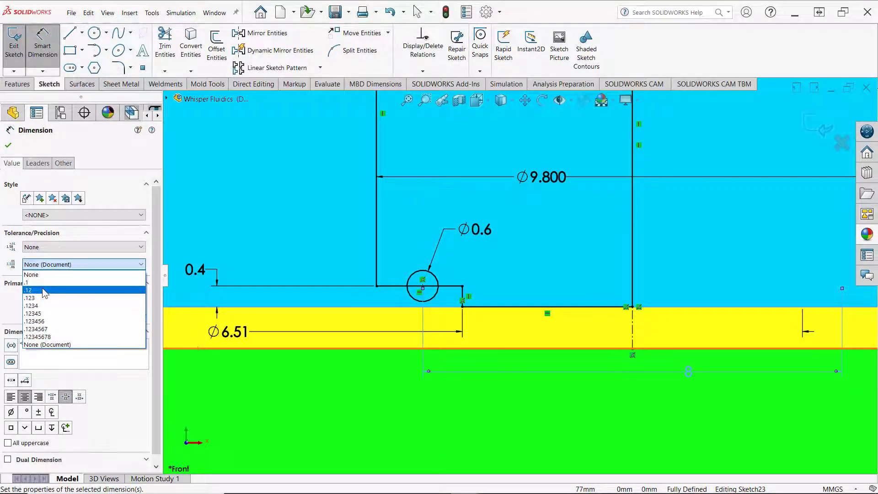
click(44, 290)
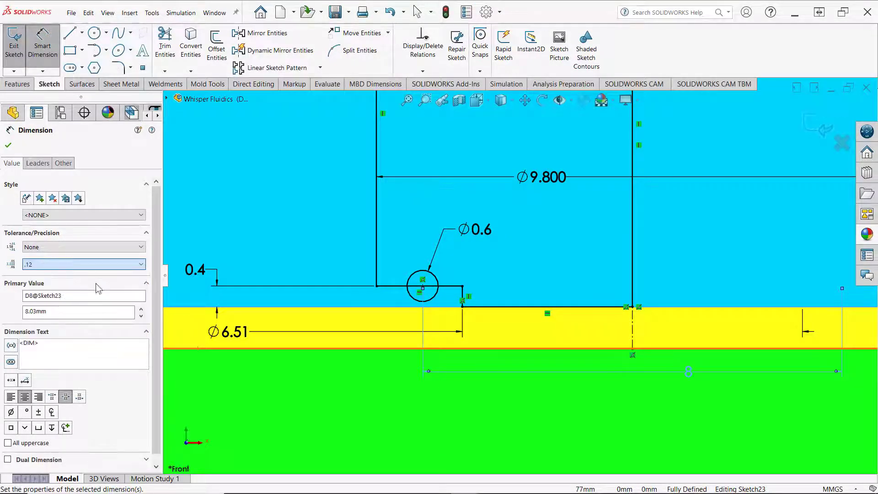
click(8, 147)
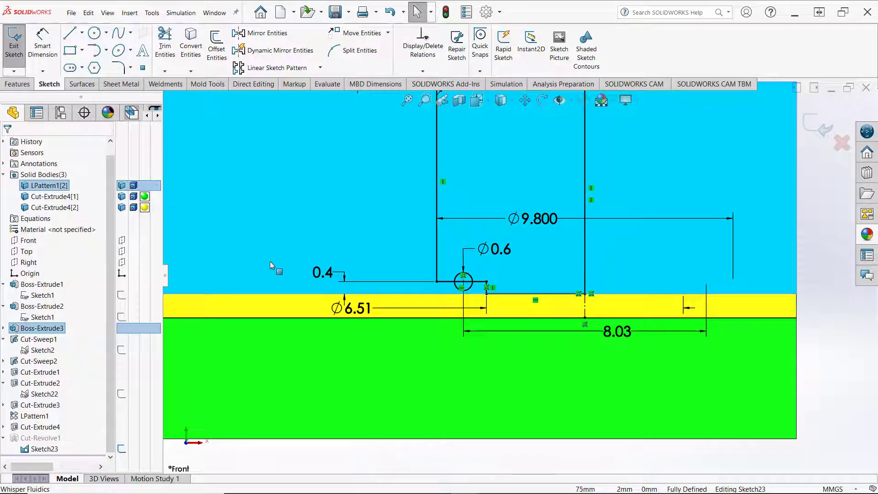
scroll(270, 261, up, 3)
click(602, 433)
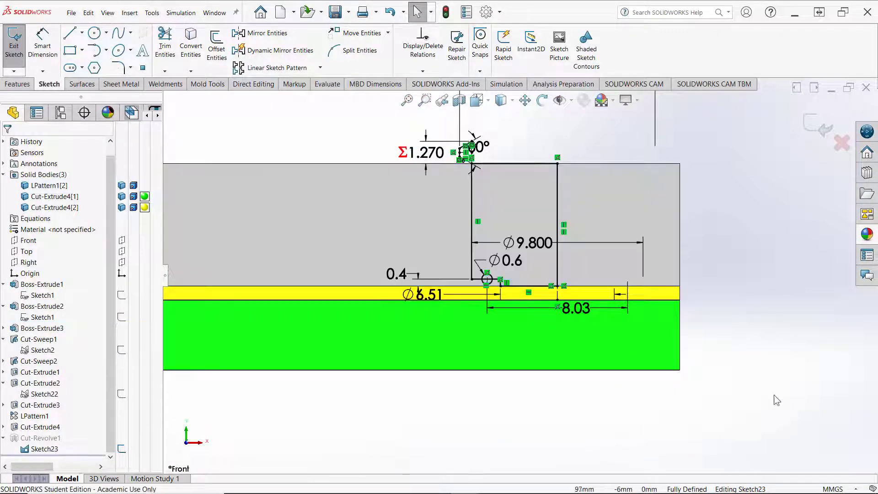
click(818, 132)
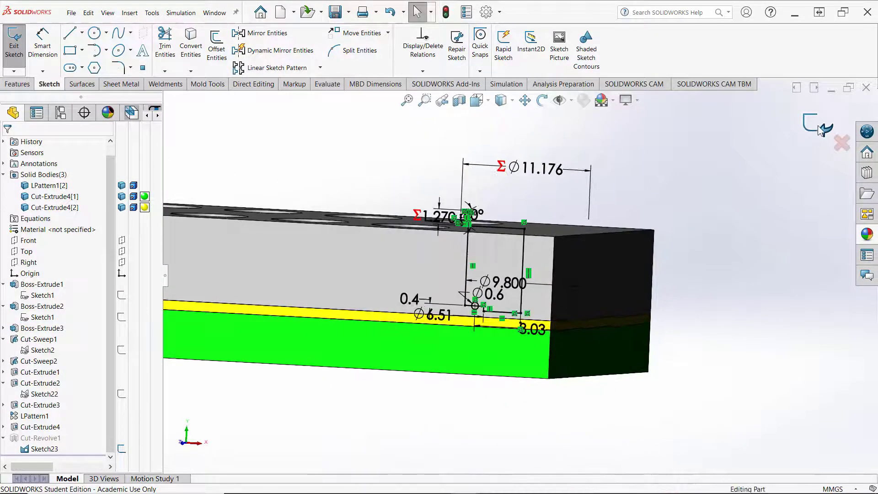
Examine the ring groove and its circular sketch profile at the bottom of the large hole.
click(625, 358)
mouse_move(625, 359)
middle_down()
mouse_move(594, 369)
mouse_move(480, 353)
mouse_move(439, 379)
middle_up()
scroll(481, 353, up, 2)
scroll(480, 353, down, 3)
scroll(413, 329, down, 7)
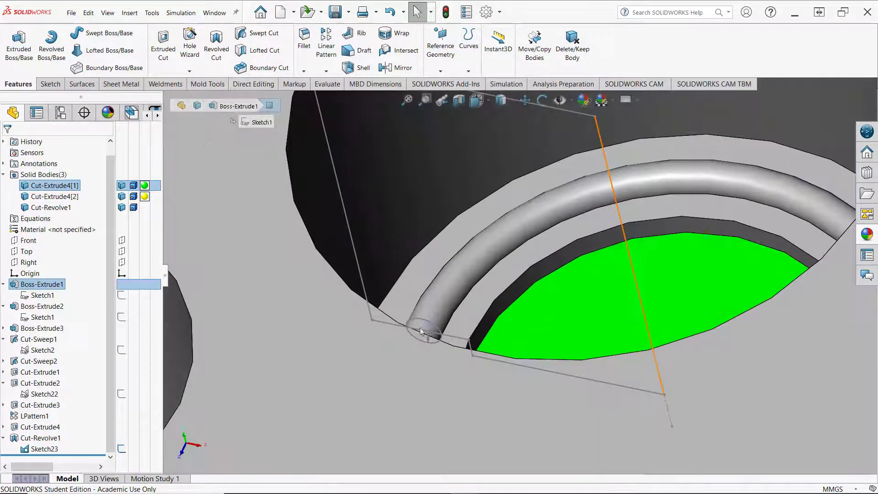
scroll(464, 295, down, 6)
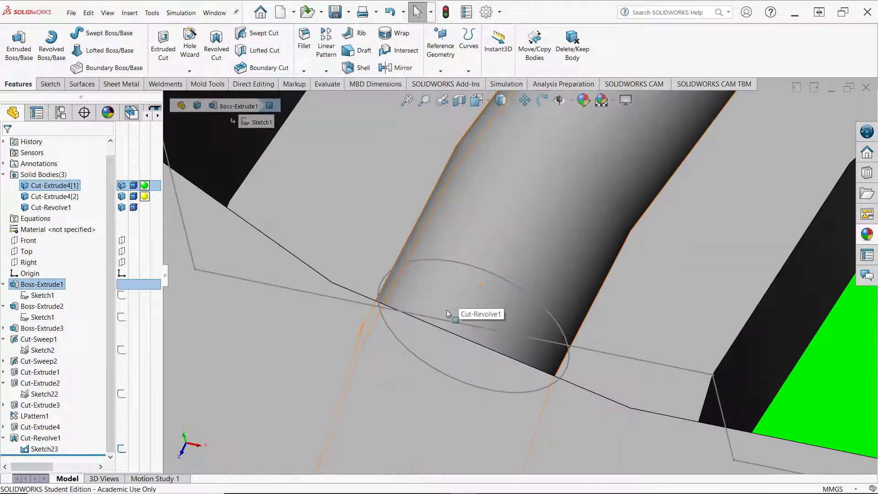
scroll(467, 286, up, 8)
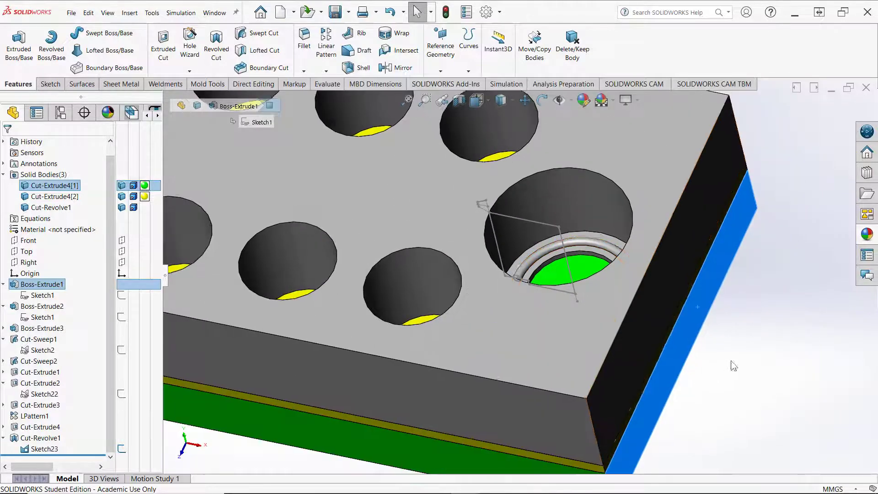
middle_drag(516, 361, 481, 337)
scroll(500, 376, up, 2)
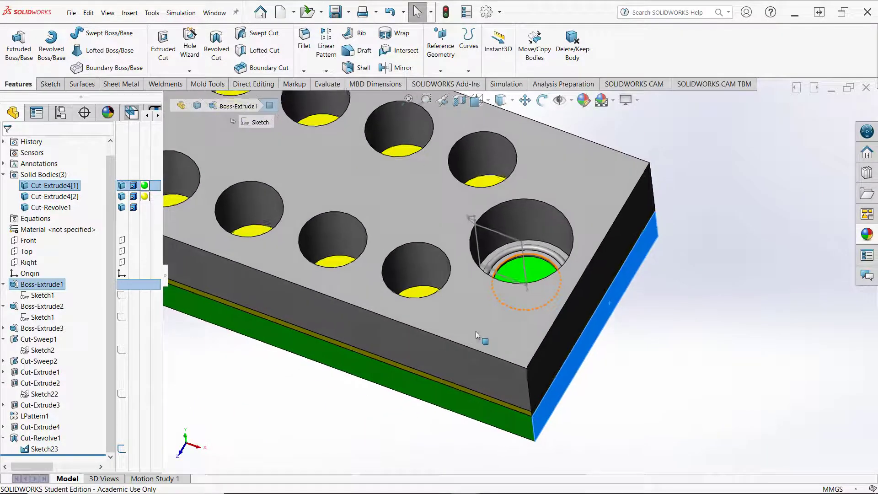
Reopen the Cut-Revolve1 definition, try to include the circle's region in the cut, and check the torus groove in the large hole.
right_click(16, 438)
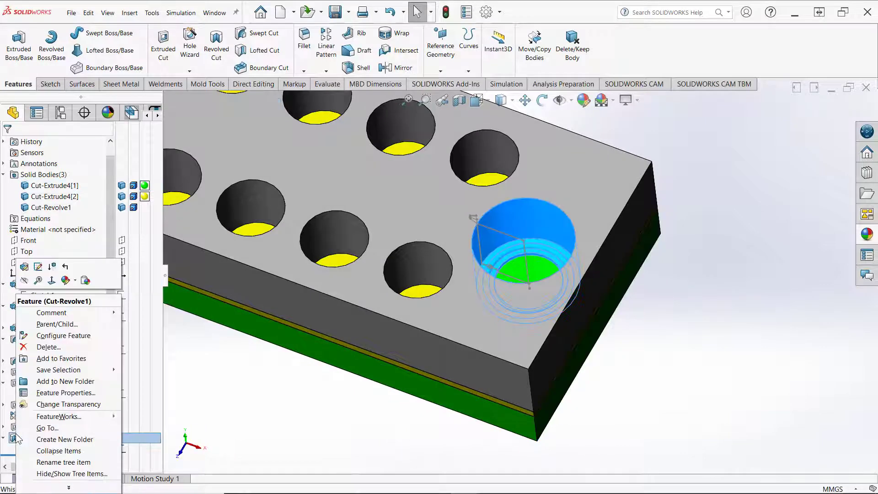
click(38, 267)
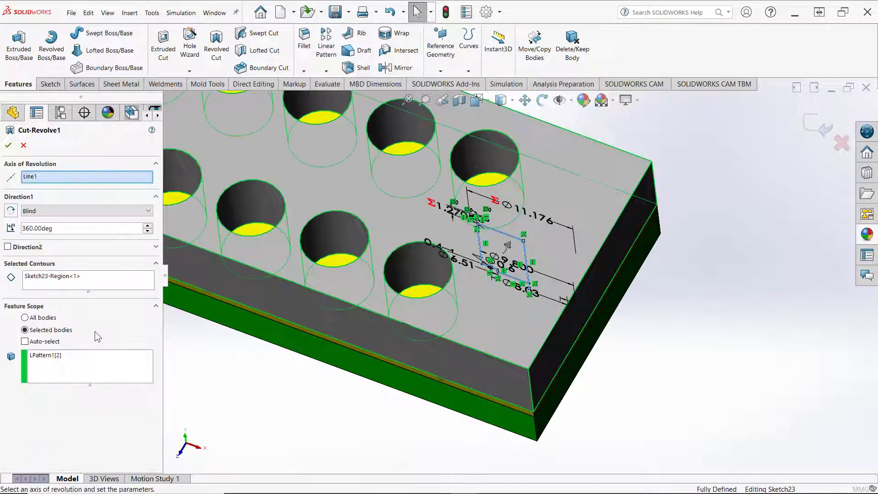
click(57, 372)
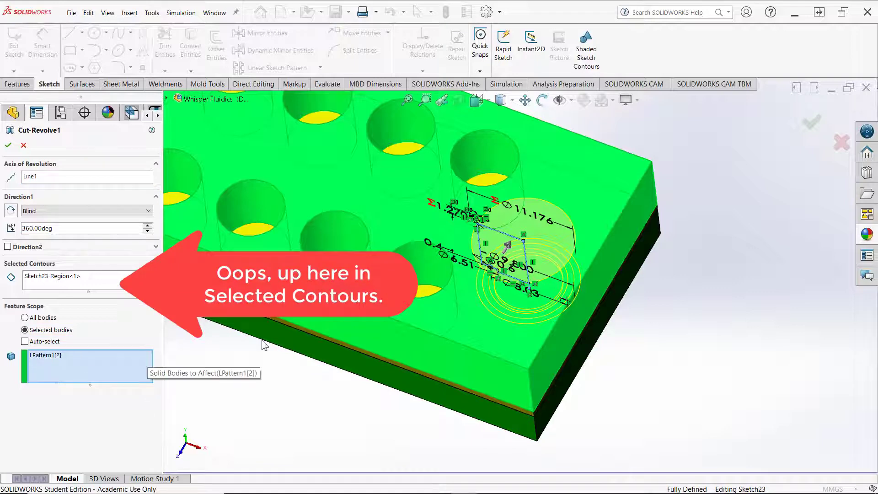
scroll(512, 242, down, 5)
scroll(447, 307, up, 3)
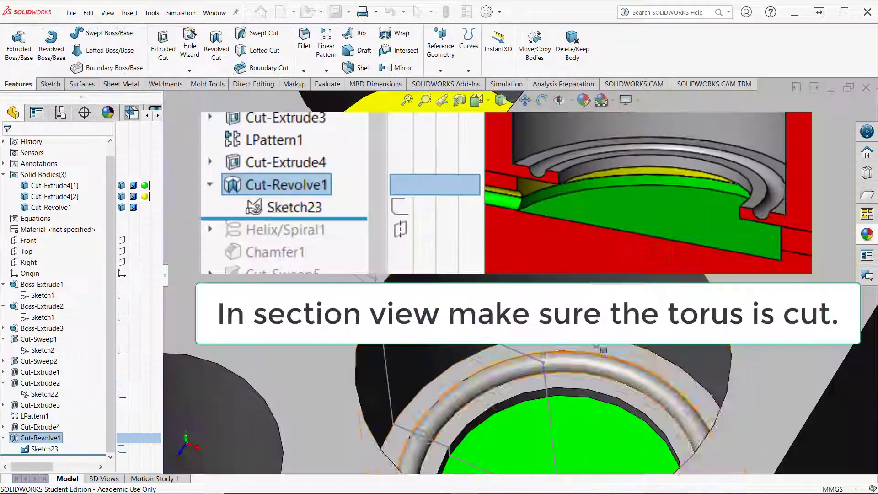
scroll(617, 376, down, 4)
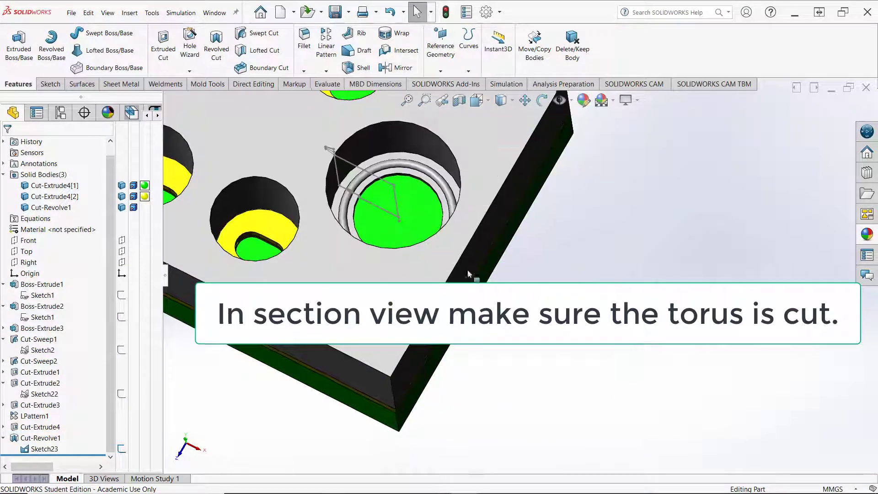
scroll(393, 205, down, 5)
scroll(366, 178, down, 5)
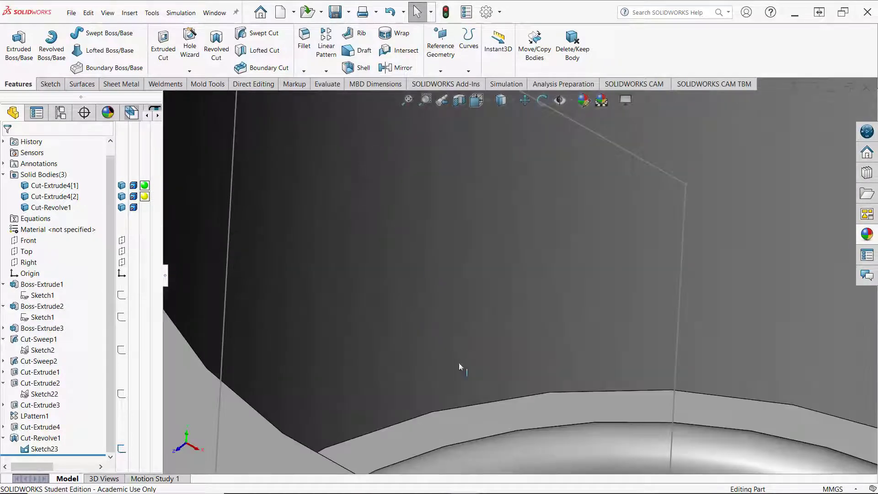
scroll(459, 363, up, 5)
scroll(514, 329, up, 5)
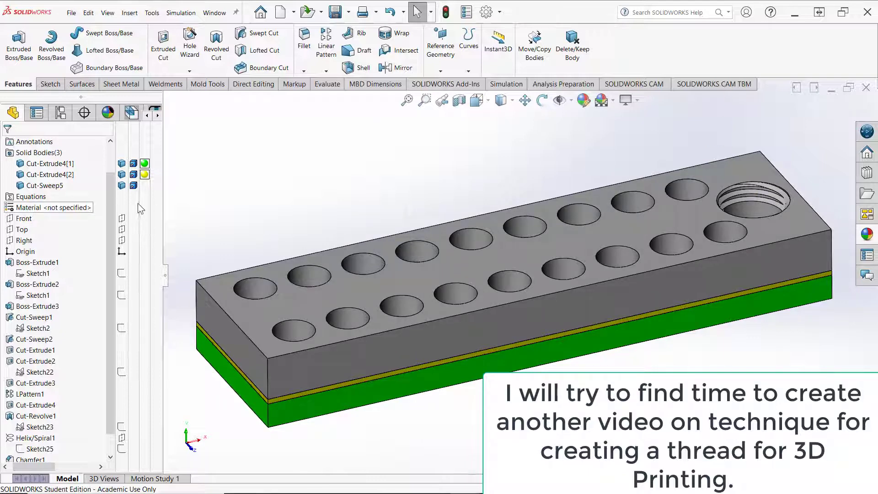
Hide the grey top body Cut-Sweep5 and inspect the slots and holes in the yellow layer.
click(122, 185)
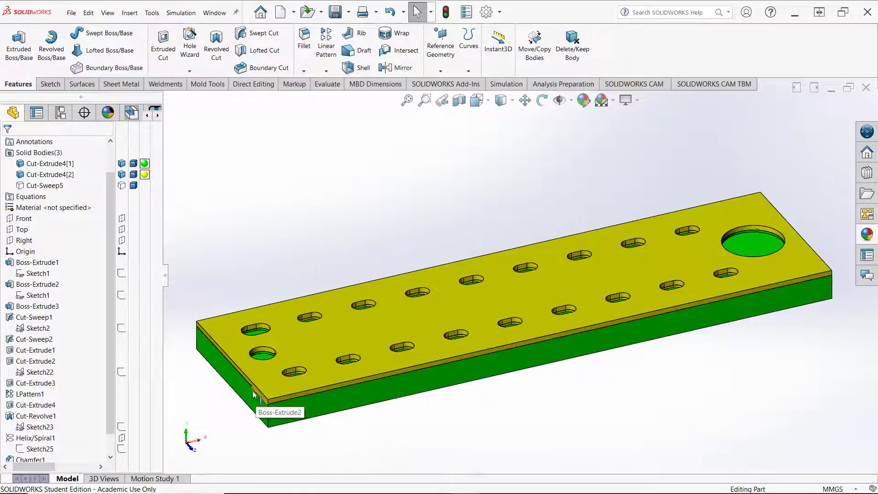
scroll(226, 407, down, 4)
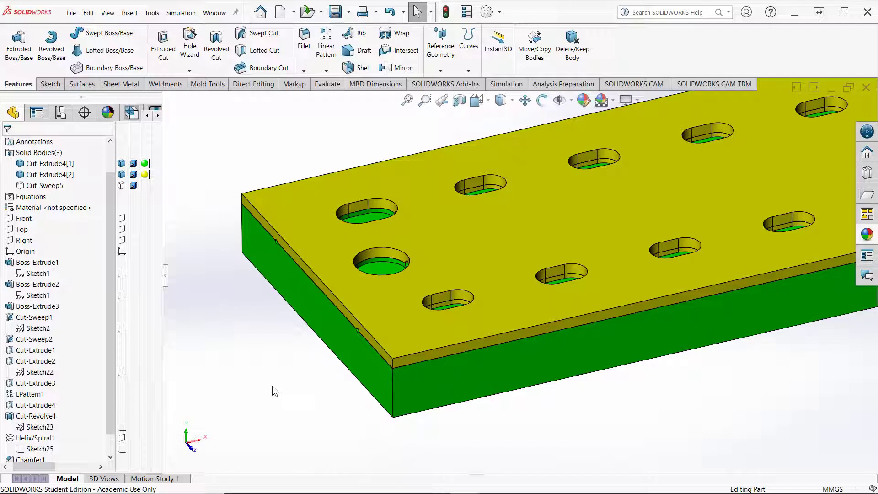
scroll(272, 392, up, 4)
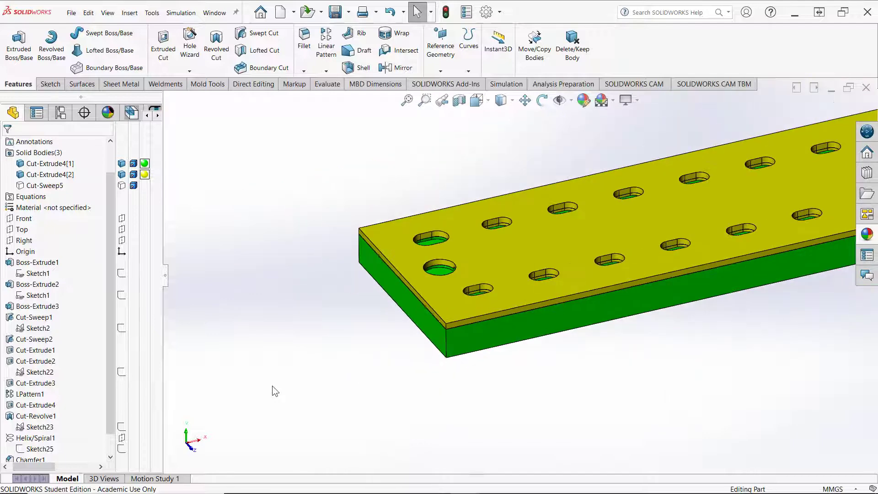
scroll(465, 274, down, 4)
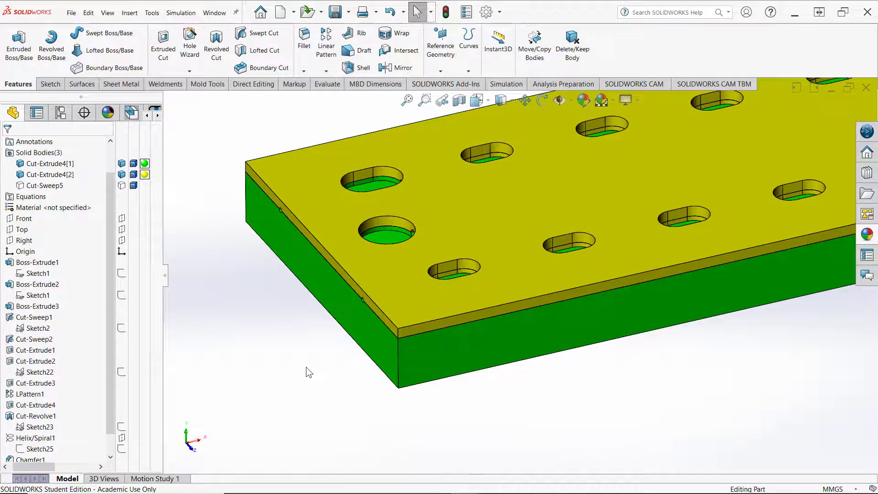
scroll(278, 372, up, 5)
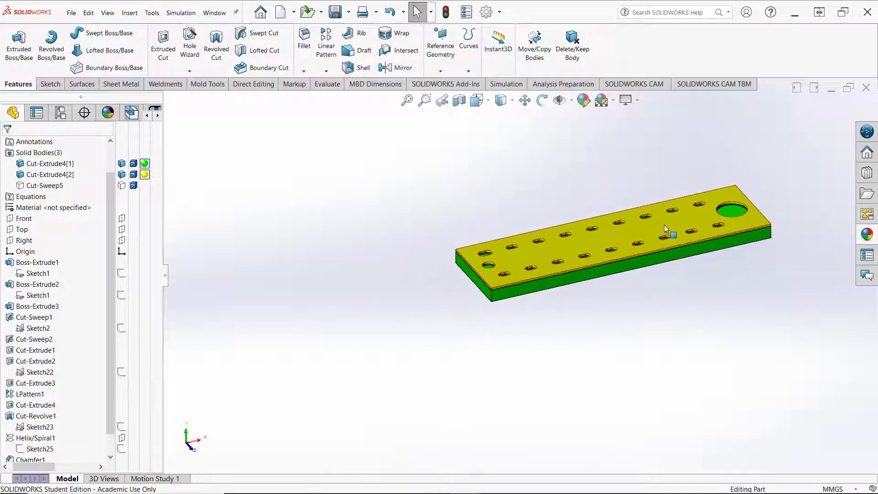
View the yellow layer straight from above and rotate it until its long edges are horizontal with the large hole at the +X end.
scroll(649, 217, down, 2)
scroll(640, 225, down, 2)
key(space)
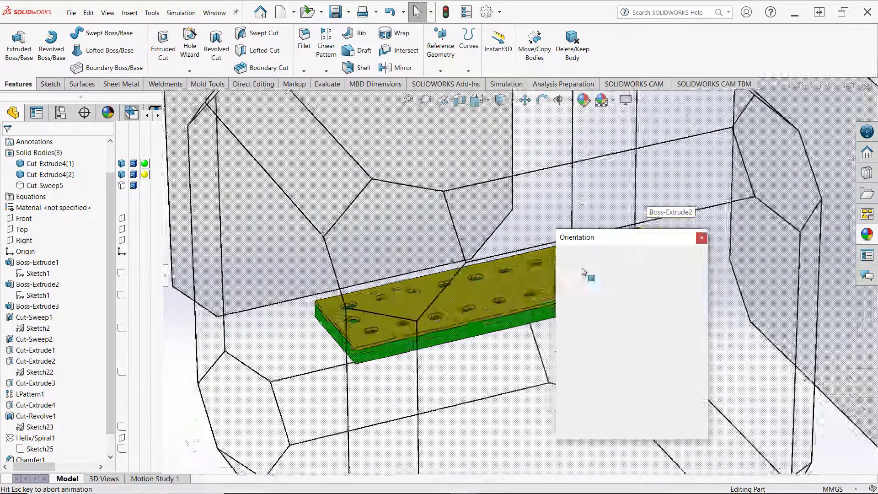
click(410, 260)
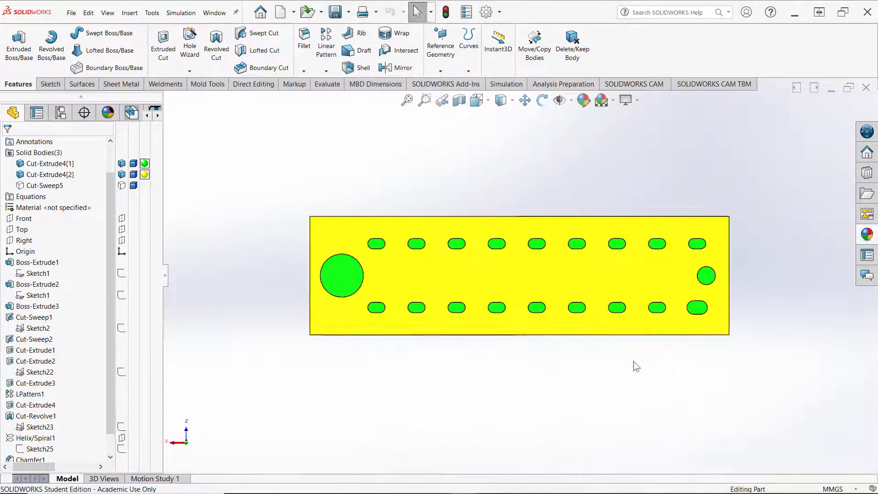
key(alt+Left)
key(alt+Left)
key(alt+Left)
key(alt+Left)
key(alt+Left)
key(alt+Left)
key(alt+Left)
key(alt+Left)
key(alt+Left)
key(alt+Left)
key(alt+Left)
key(alt+Left)
key(alt+Left)
key(alt+Left)
key(alt+Left)
key(alt+Left)
key(alt+Left)
key(alt+Left)
key(alt+Left)
key(alt+Left)
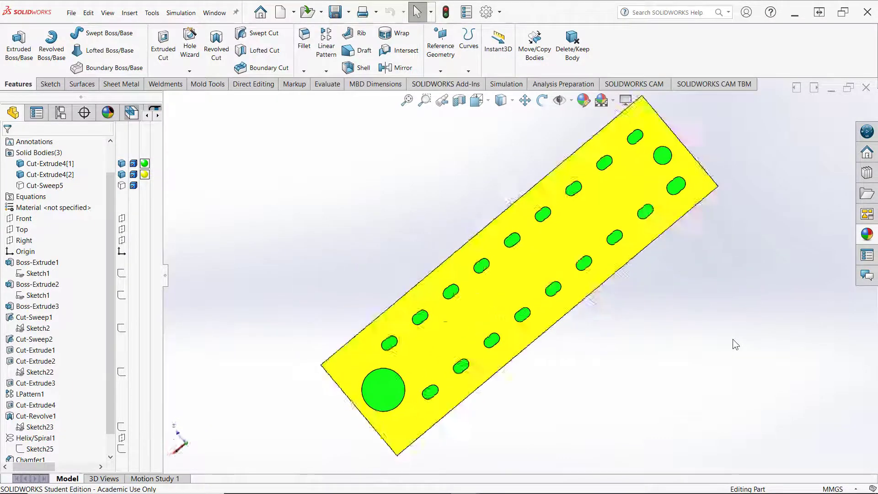
key(alt+Left)
key(alt+Left)
key(alt+Right)
key(alt+Right)
key(alt+Right)
key(alt+Right)
key(alt+Right)
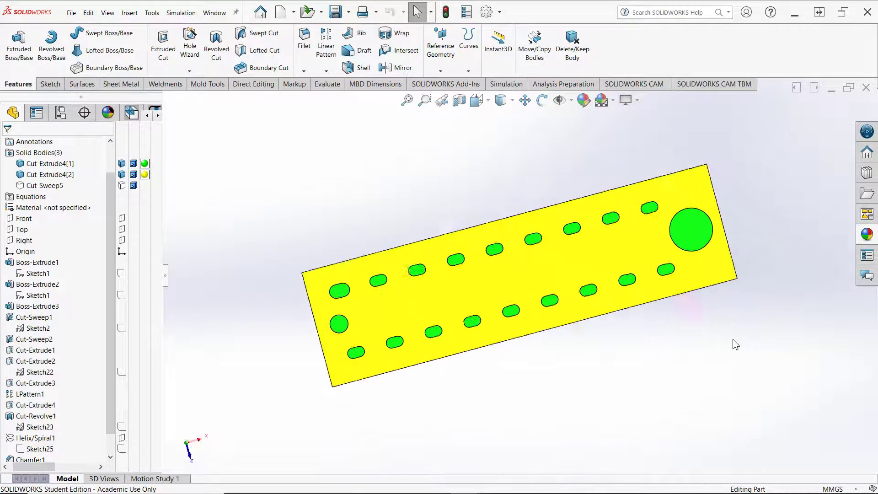
scroll(361, 260, down, 4)
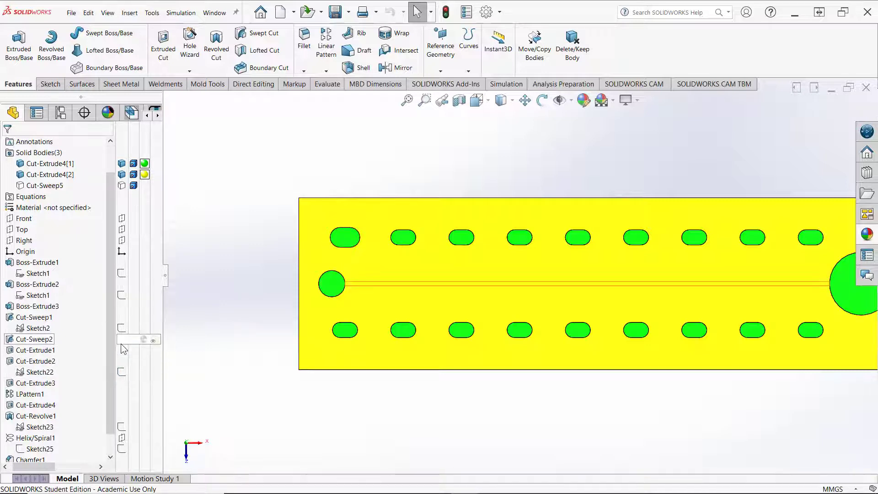
Show Sketch2's channel lines and start a new sketch on the Top plane near the larger slot.
click(120, 328)
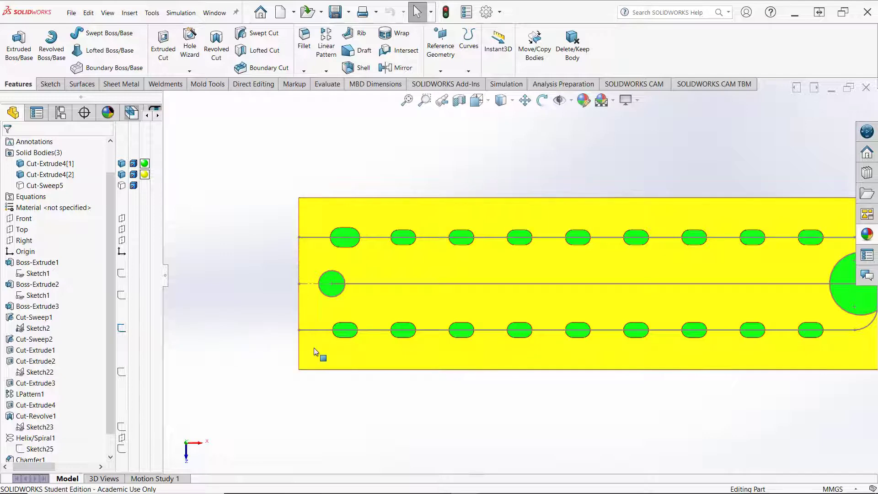
scroll(314, 352, down, 5)
scroll(450, 274, down, 3)
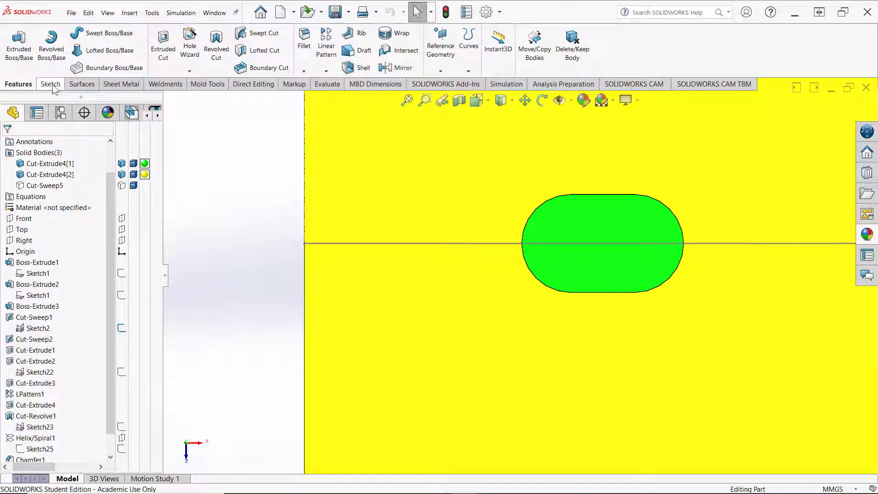
click(22, 231)
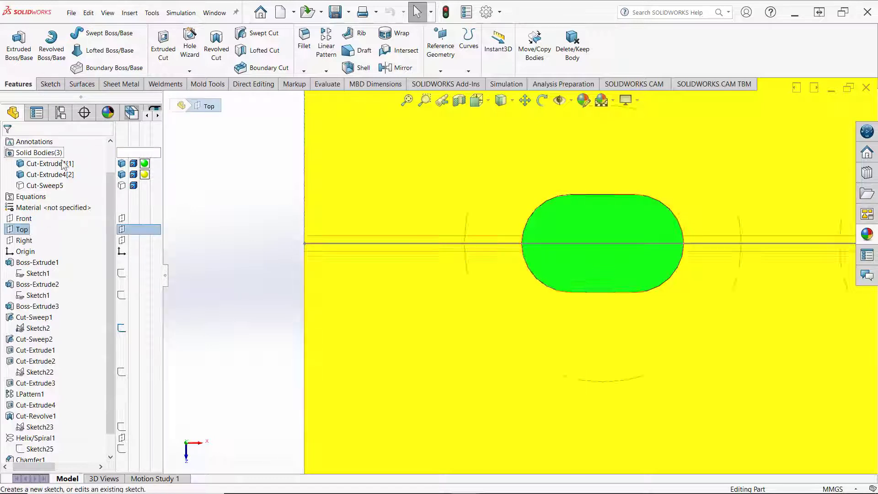
click(25, 218)
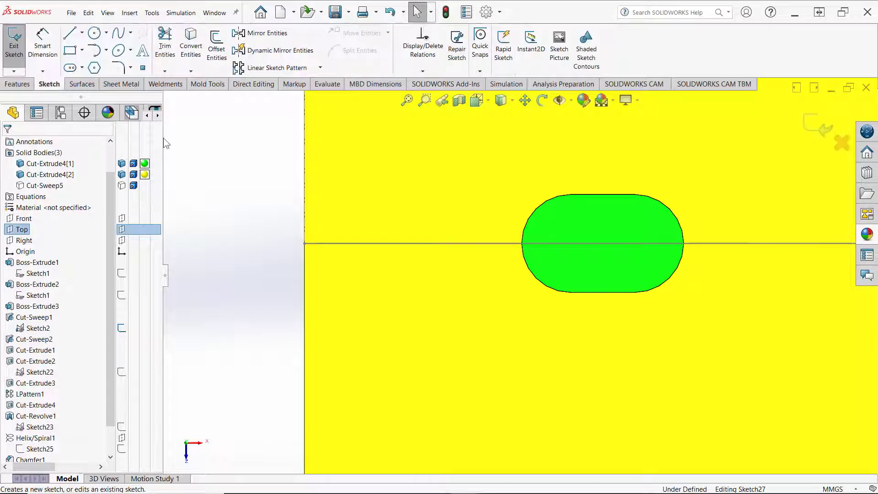
Sketch a closed stepped profile about 1.83 mm long and 0.88 mm high, starting at the slot centreline's endpoint on the block's short edge.
click(72, 35)
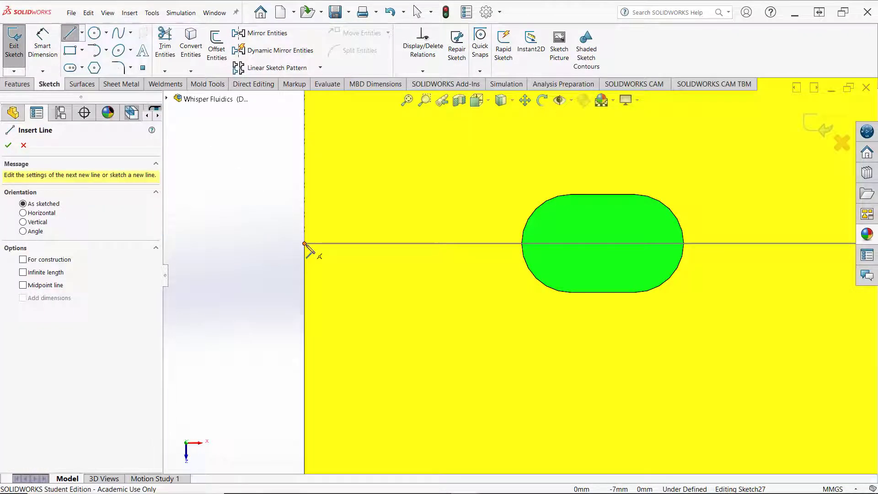
drag(304, 243, 305, 207)
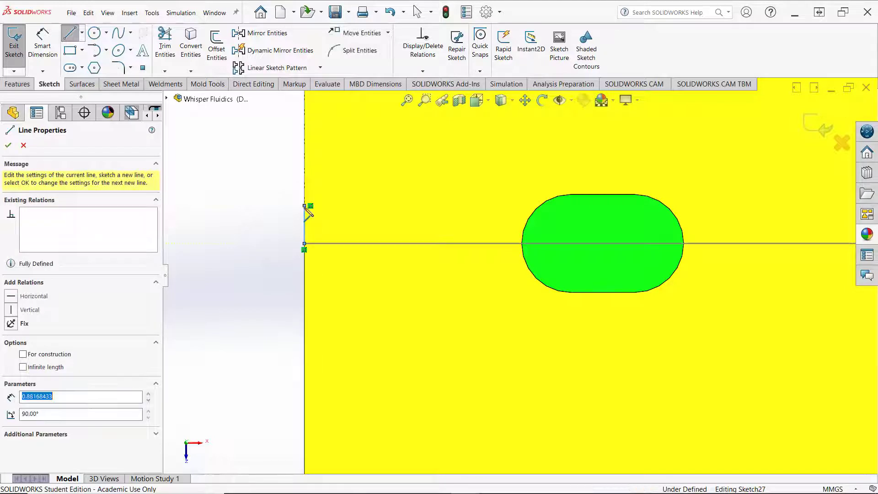
click(307, 206)
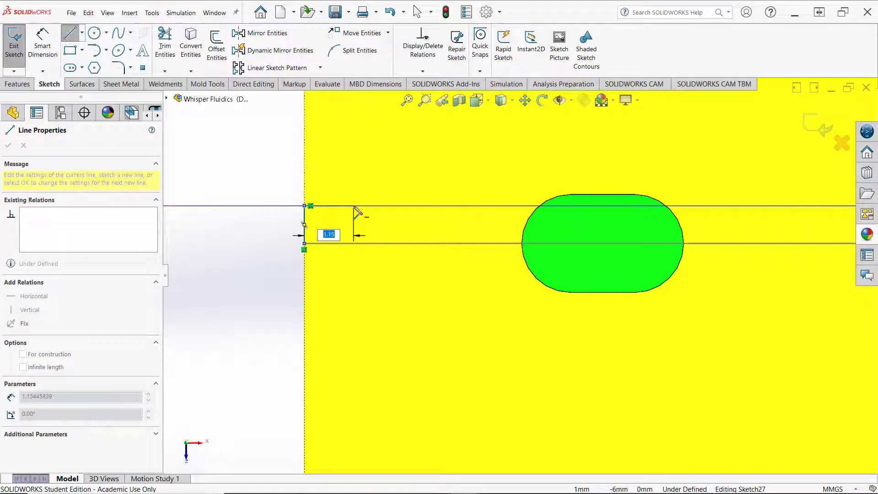
click(354, 206)
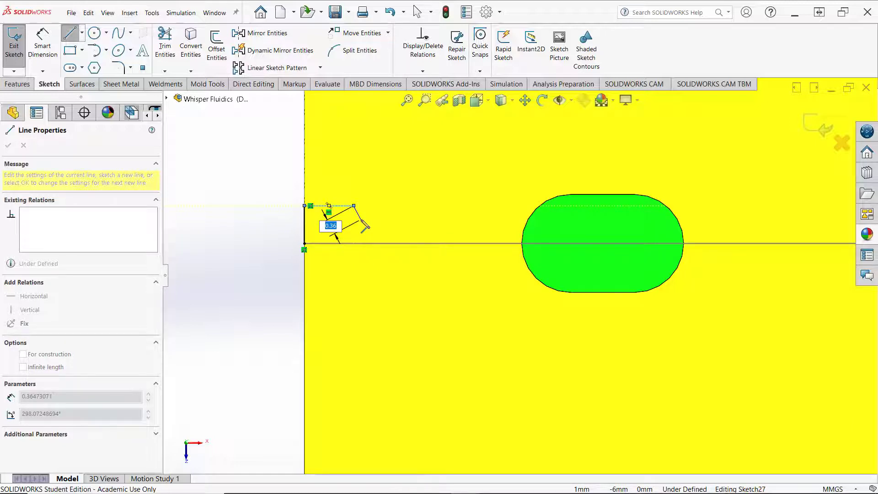
click(361, 219)
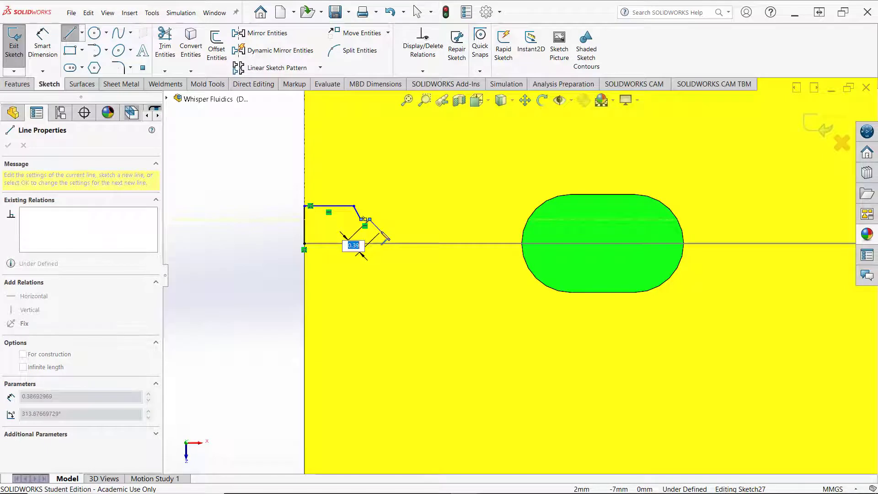
click(382, 244)
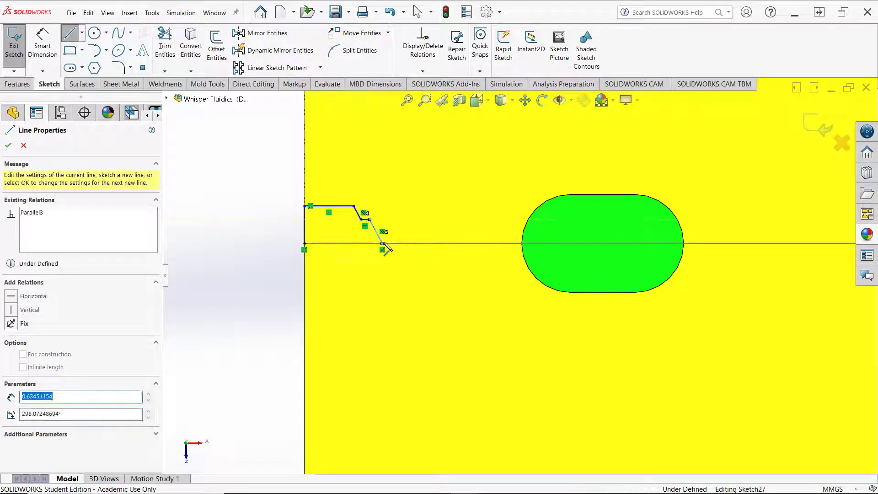
click(304, 243)
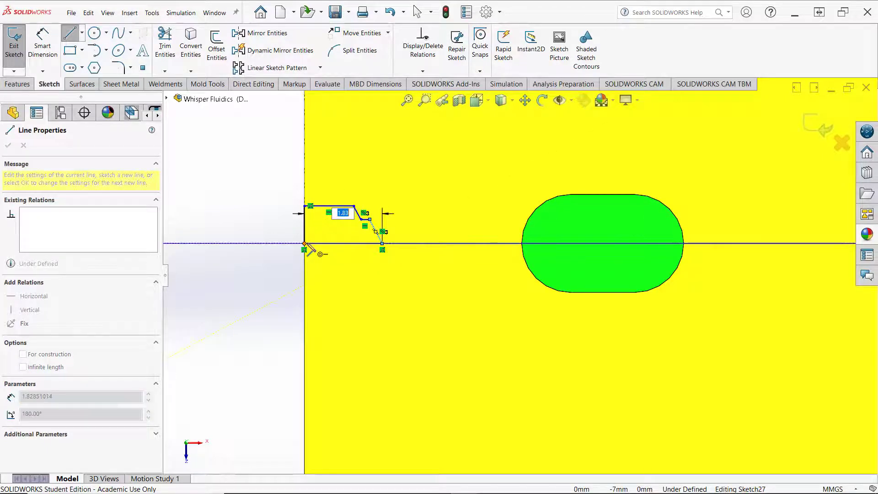
right_click(271, 235)
click(294, 242)
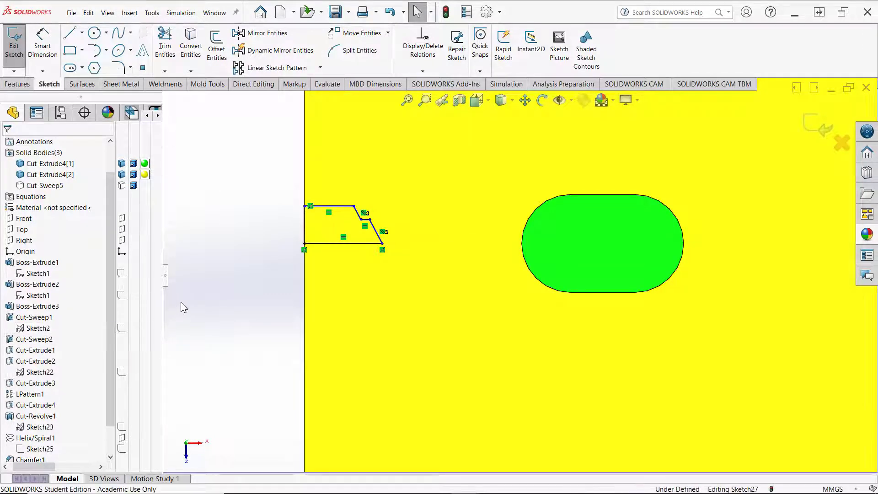
Convert the profile's long base line into a construction line to serve as its centreline.
scroll(283, 252, down, 5)
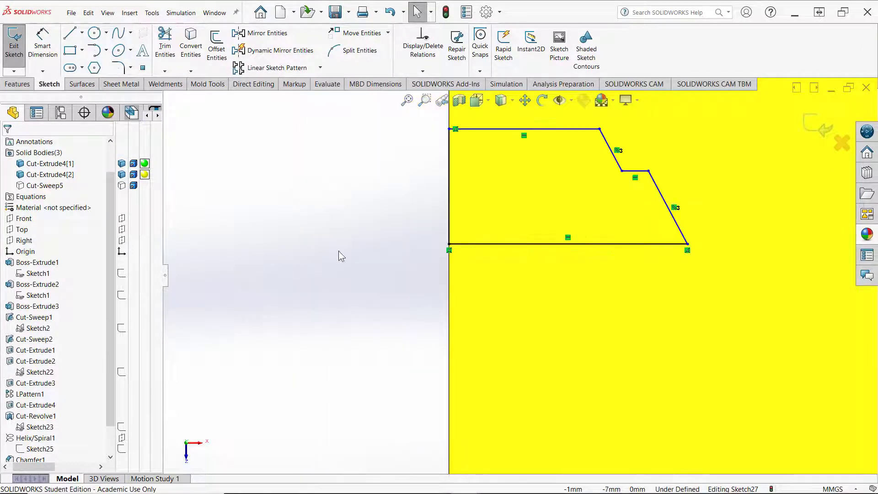
click(484, 245)
click(522, 221)
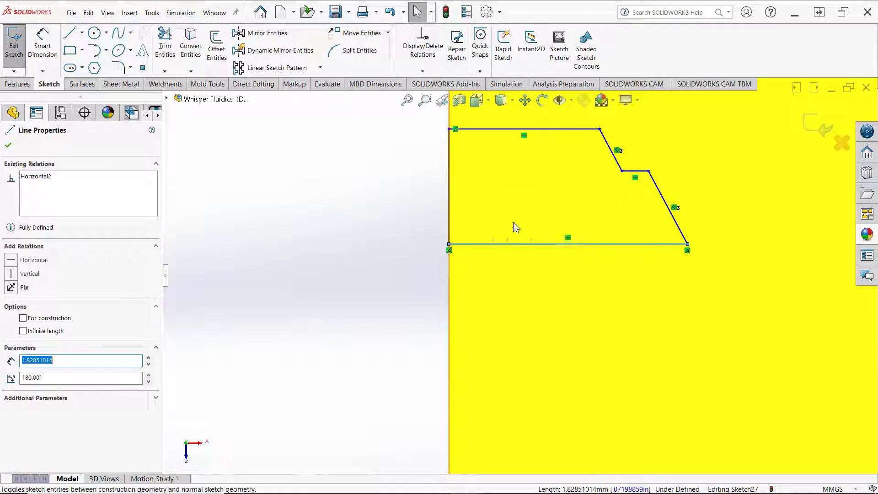
click(268, 237)
scroll(268, 236, up, 7)
scroll(662, 288, down, 3)
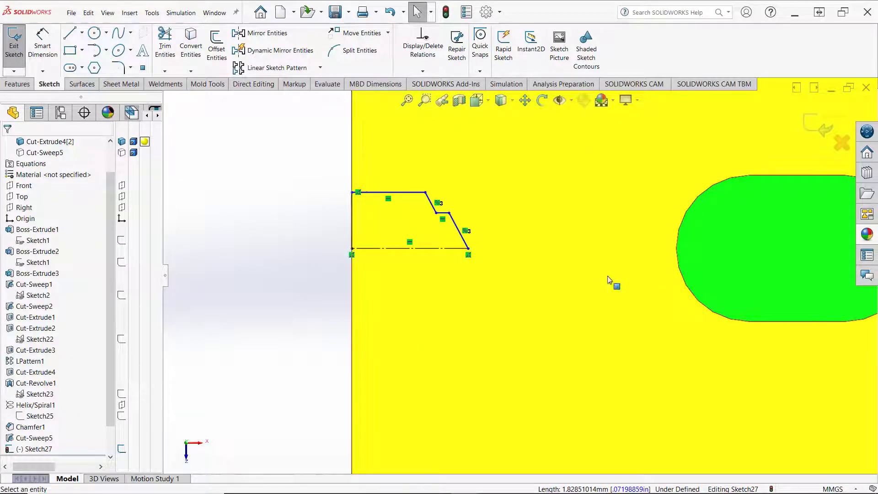
Dimension the short step line as a diameter of 1.5 mm about the construction line, displayed with one decimal place.
click(43, 41)
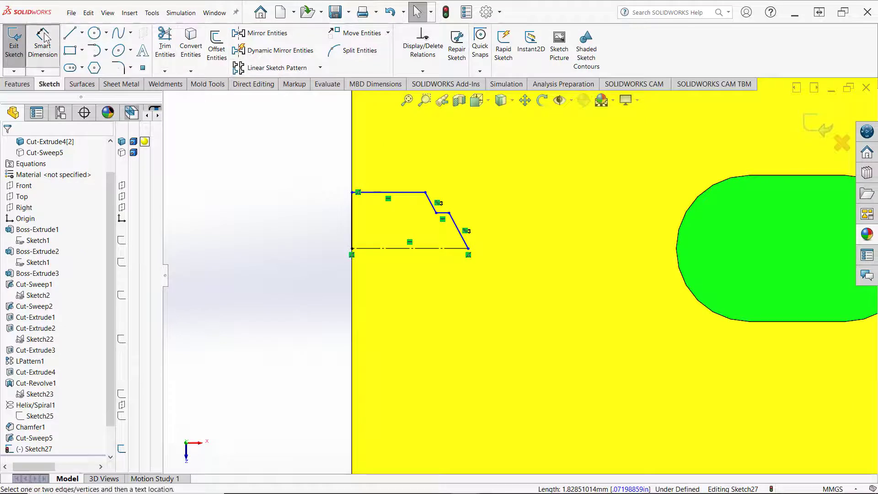
click(443, 214)
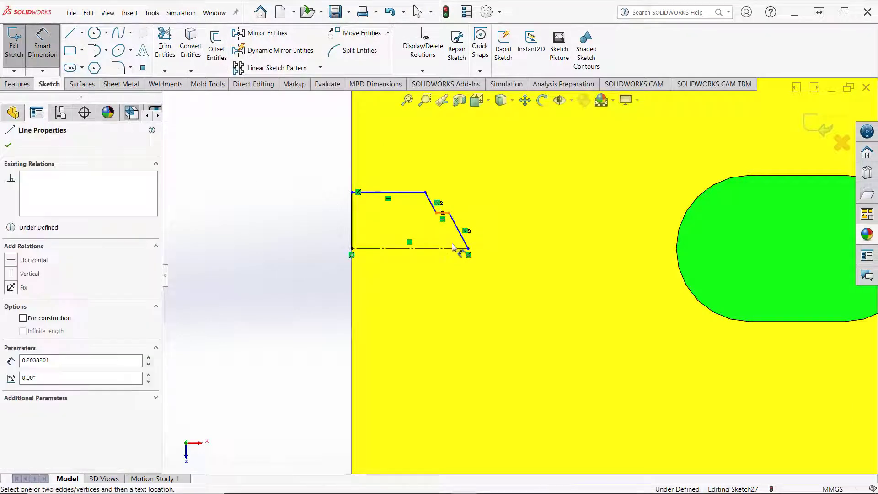
click(454, 249)
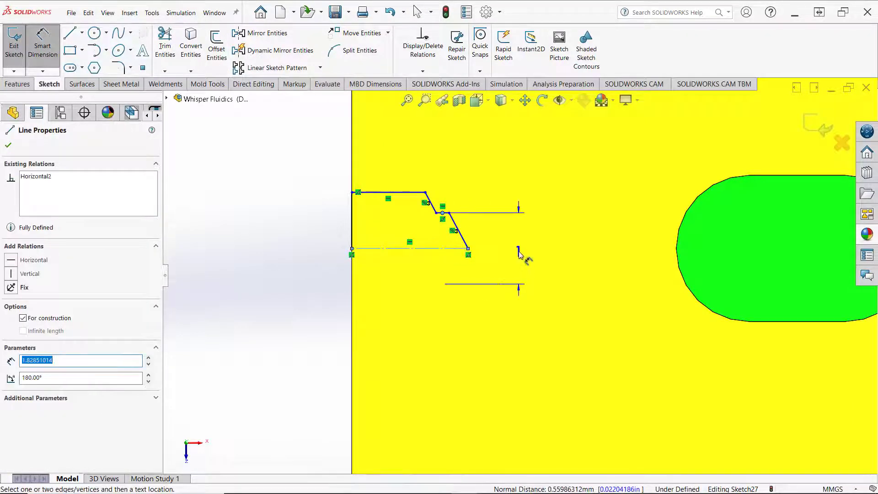
click(519, 255)
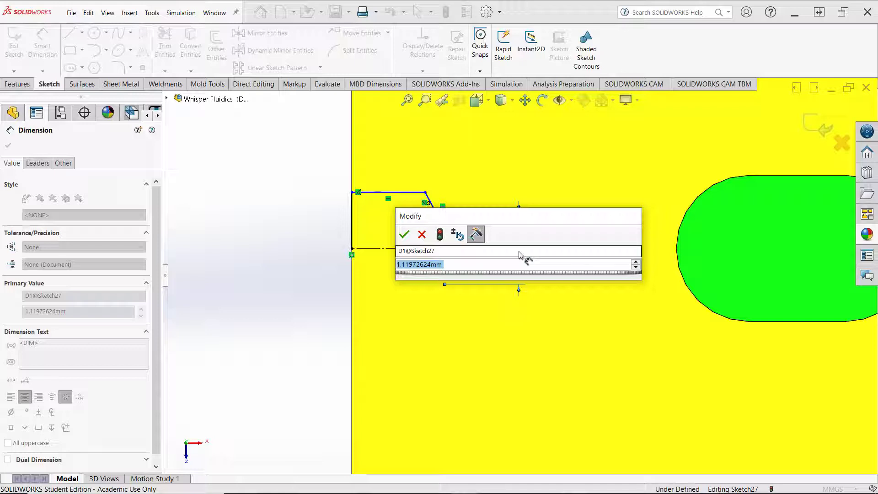
text(1.5)
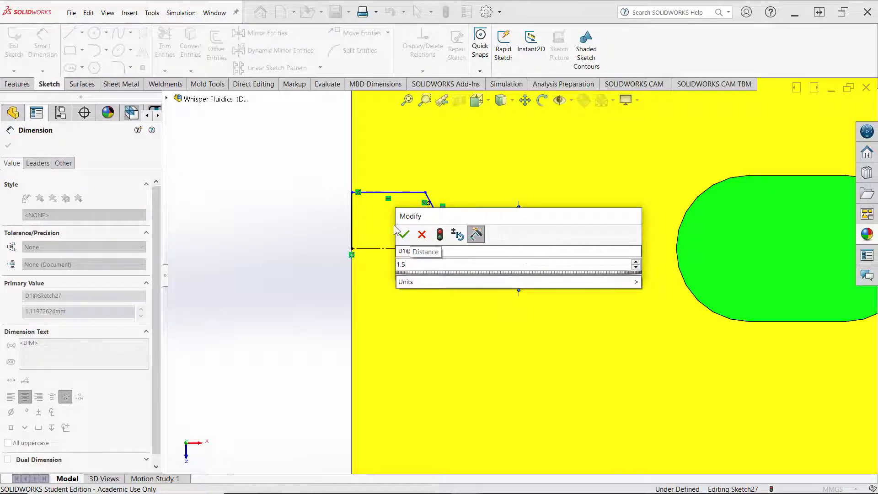
key(Return)
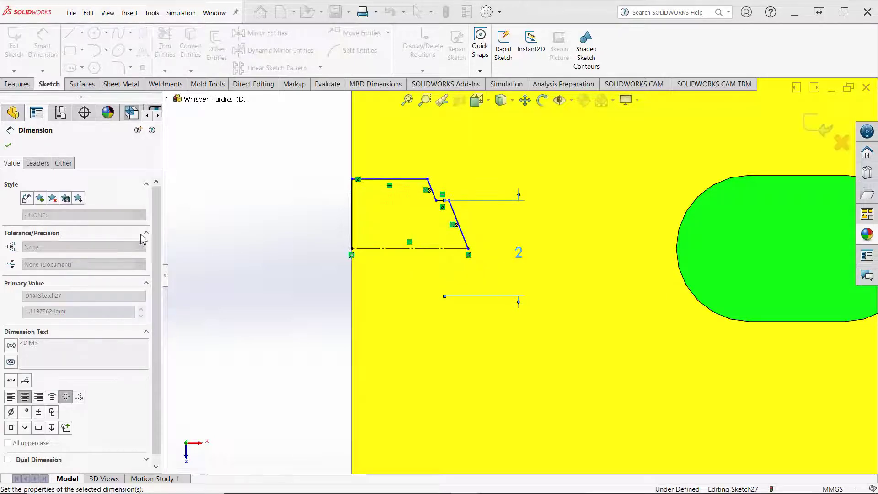
click(59, 264)
click(45, 283)
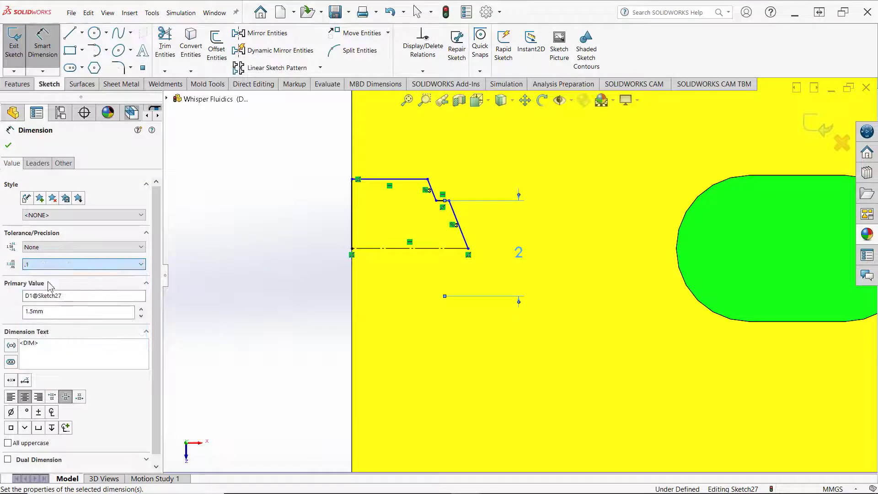
click(231, 242)
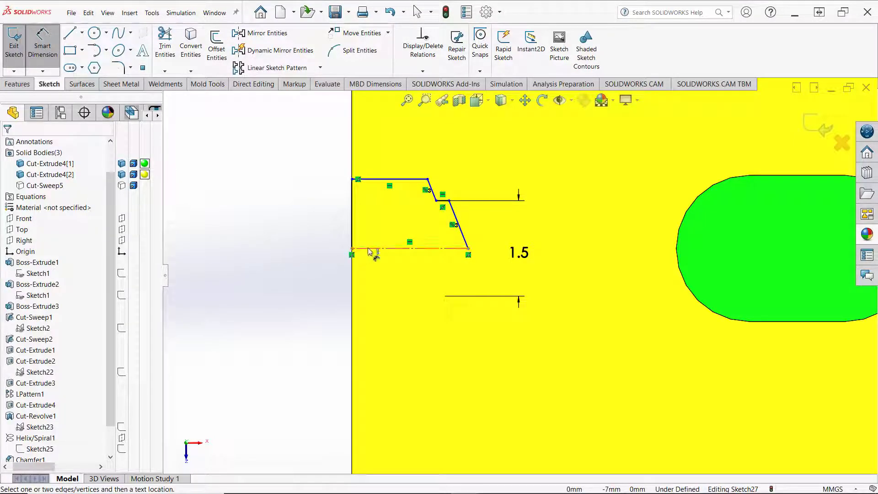
Dimension the profile's outermost horizontal line as a diameter of 3 mm about the construction line.
click(369, 251)
click(369, 179)
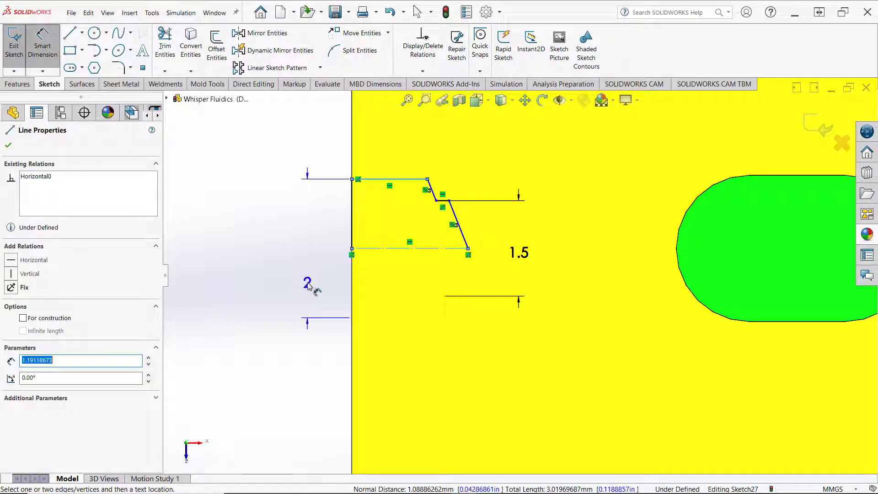
click(307, 284)
click(308, 284)
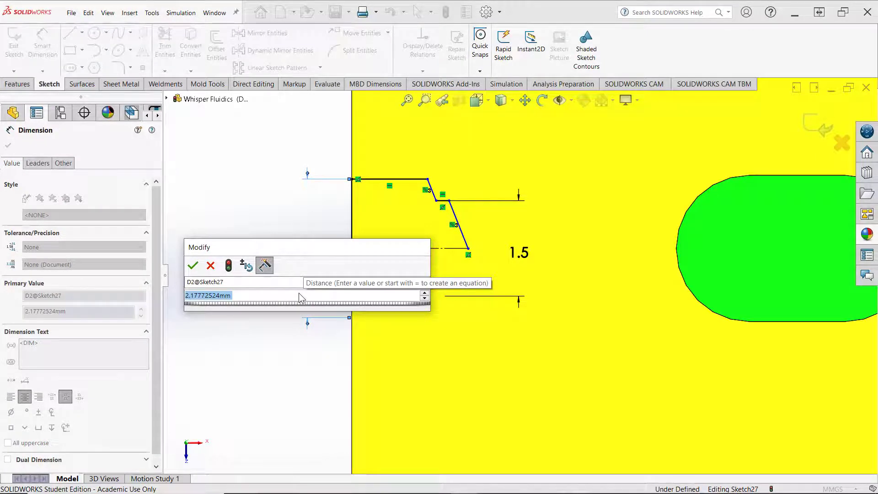
text(3)
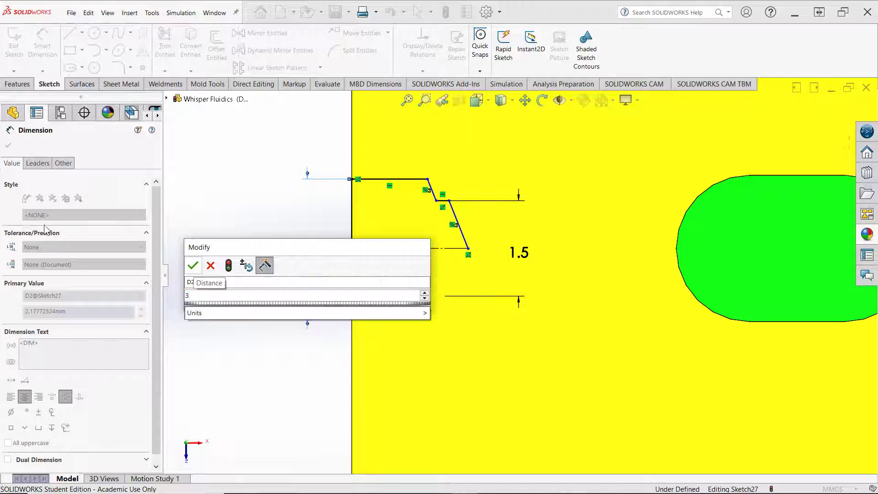
click(189, 264)
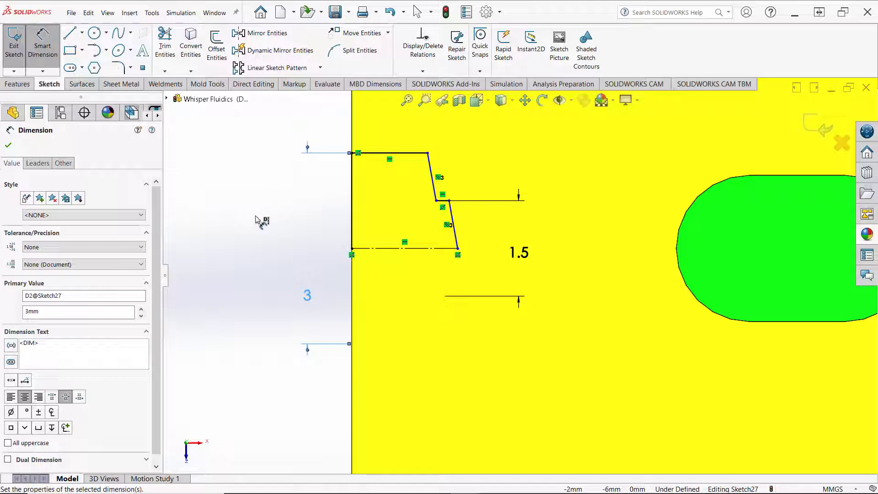
click(393, 155)
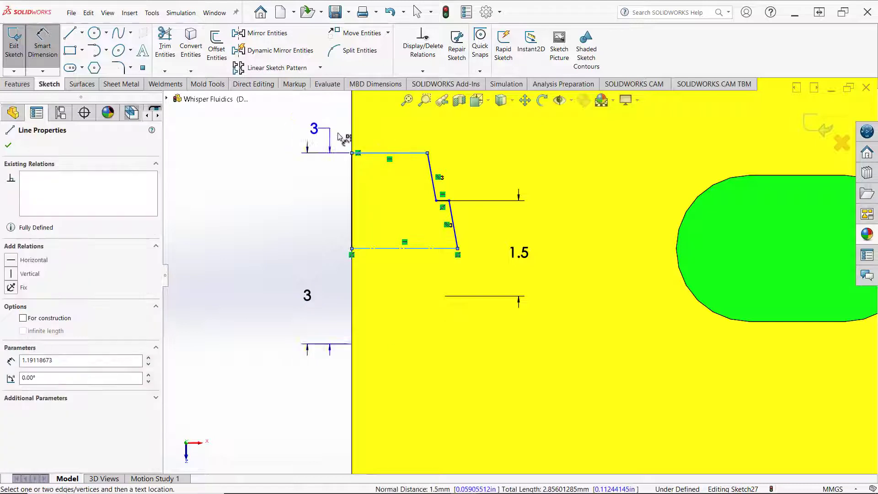
click(352, 144)
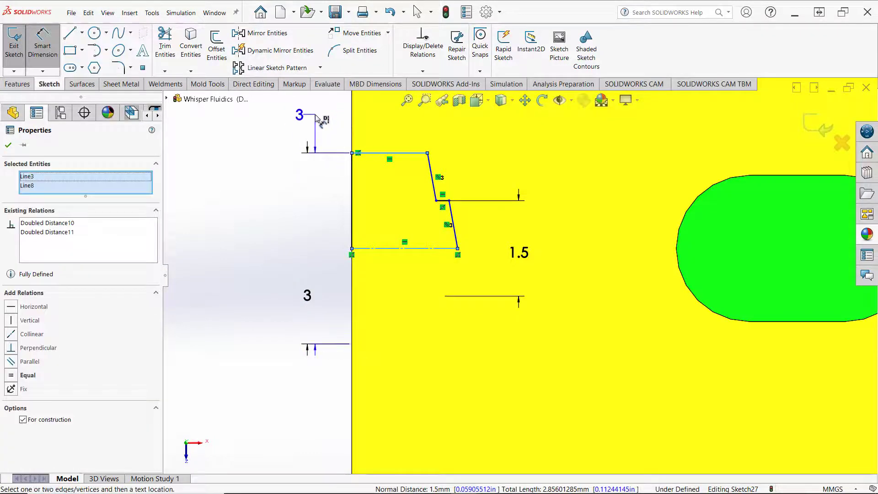
click(320, 120)
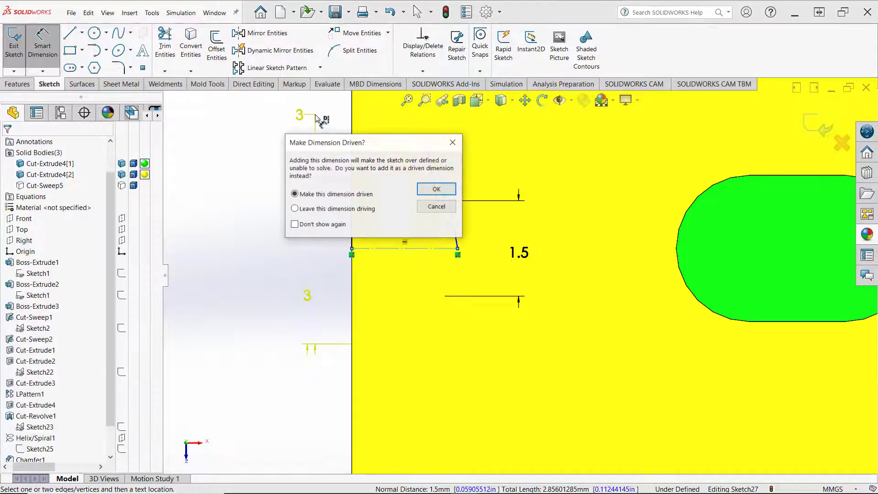
click(436, 207)
key(Escape)
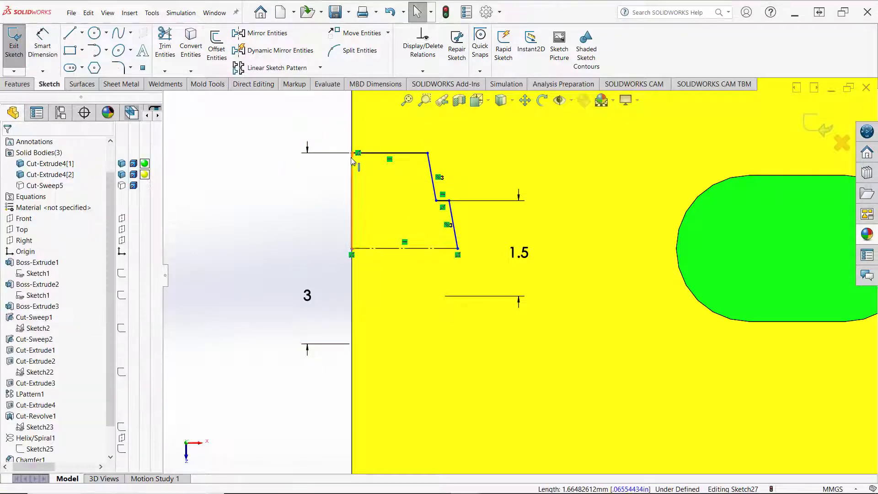
Dimension the length of the profile's outermost horizontal line as 3 mm.
right_drag(198, 232, 219, 173)
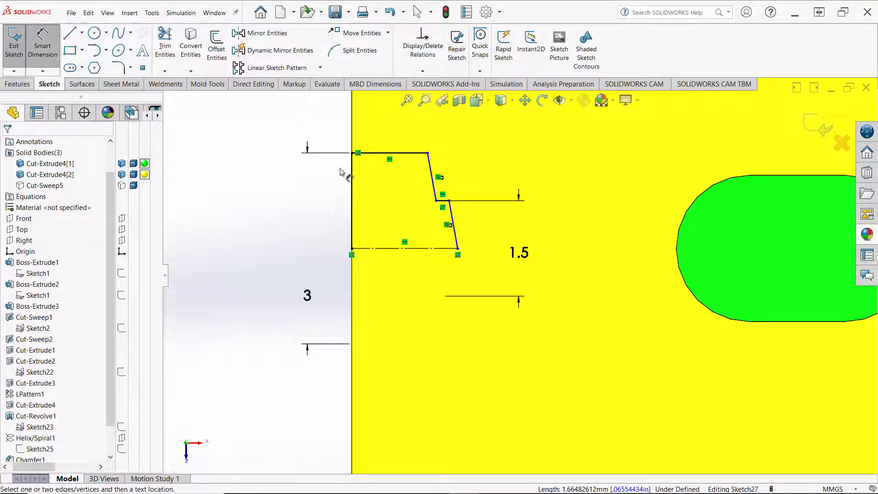
click(396, 154)
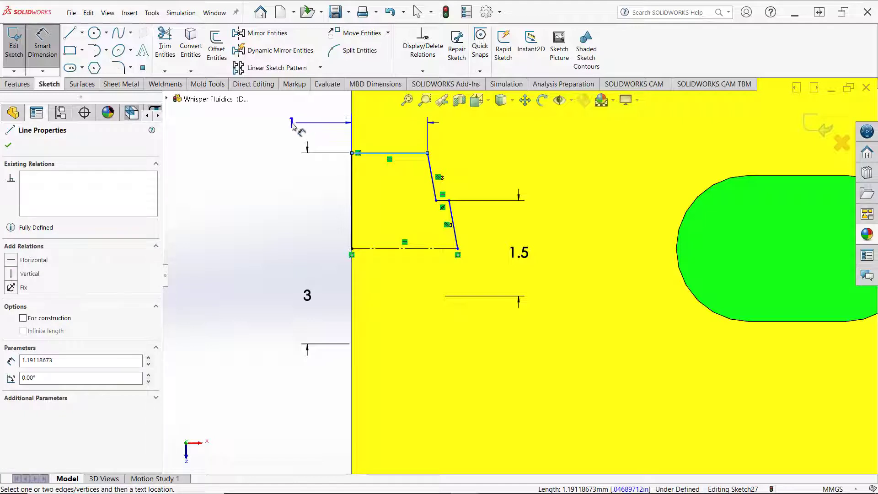
click(292, 125)
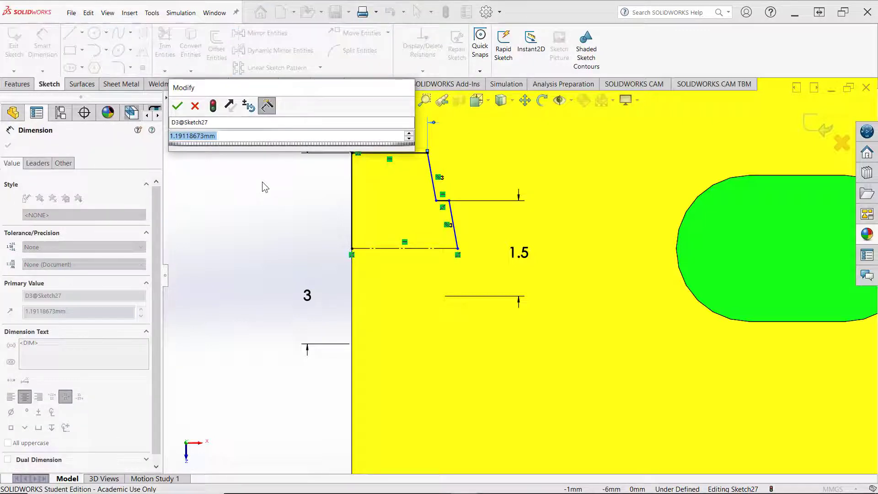
text(3)
key(Return)
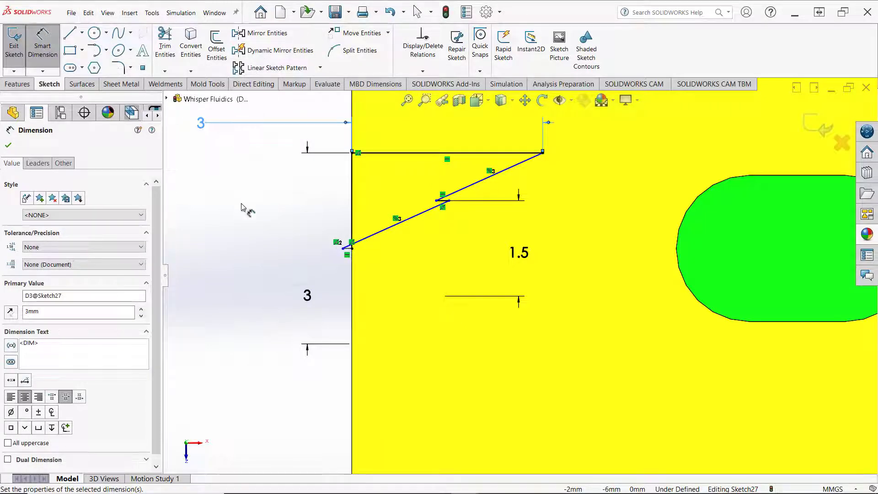
key(Escape)
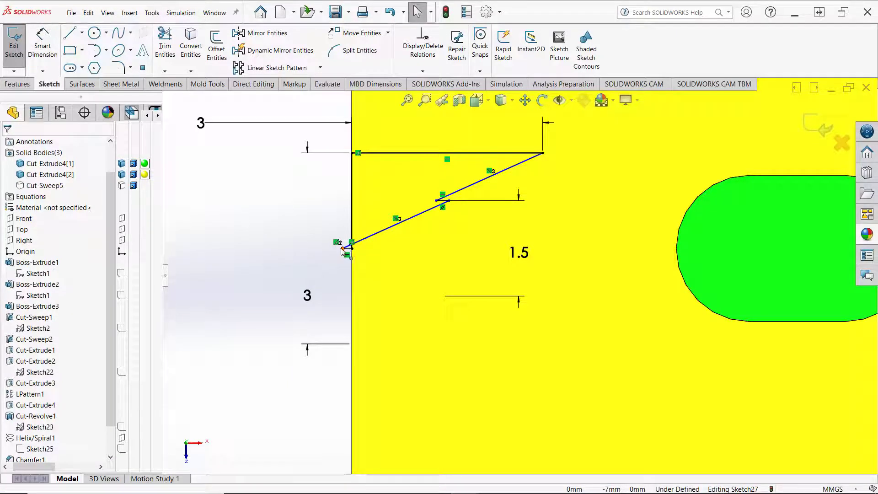
Reposition the profile's step and tip points to restore the stepped shape, and move the 3 mm diameter dimension closer to the block's edge.
mouse_move(343, 249)
mouse_down()
mouse_move(440, 261)
mouse_move(430, 198)
mouse_move(596, 199)
mouse_move(558, 200)
mouse_up()
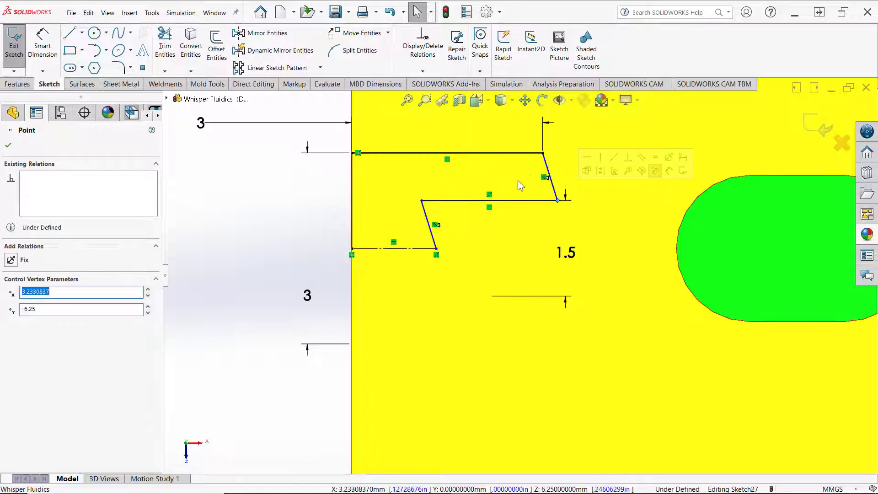
drag(438, 254, 611, 263)
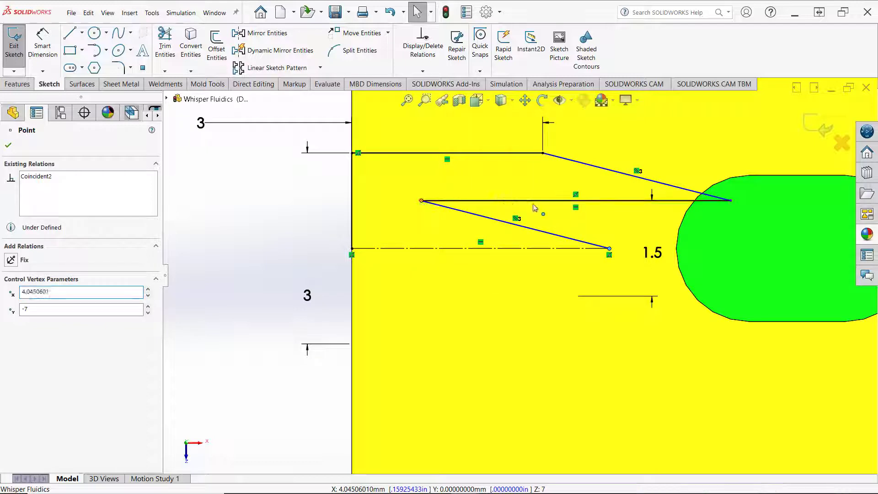
mouse_move(574, 200)
mouse_down()
mouse_move(666, 202)
mouse_move(595, 204)
mouse_up()
click(249, 204)
scroll(246, 203, up, 6)
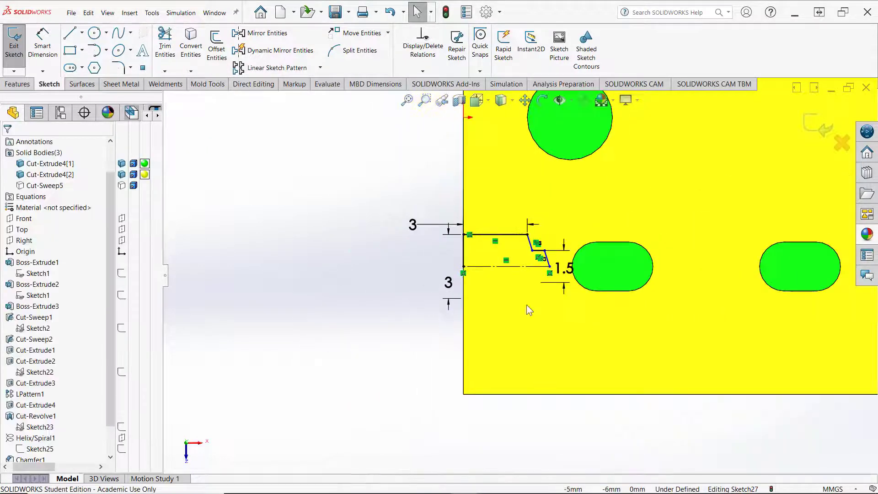
scroll(560, 312, down, 5)
scroll(526, 229, down, 3)
scroll(524, 263, up, 5)
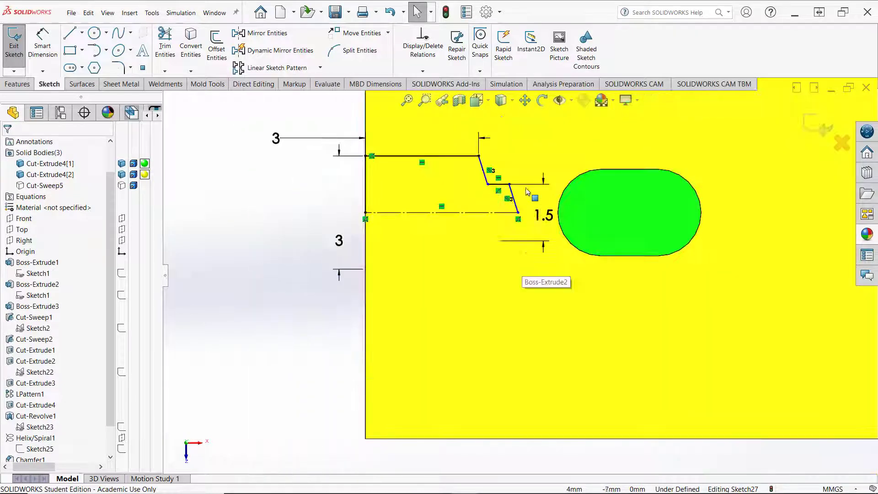
scroll(517, 249, down, 3)
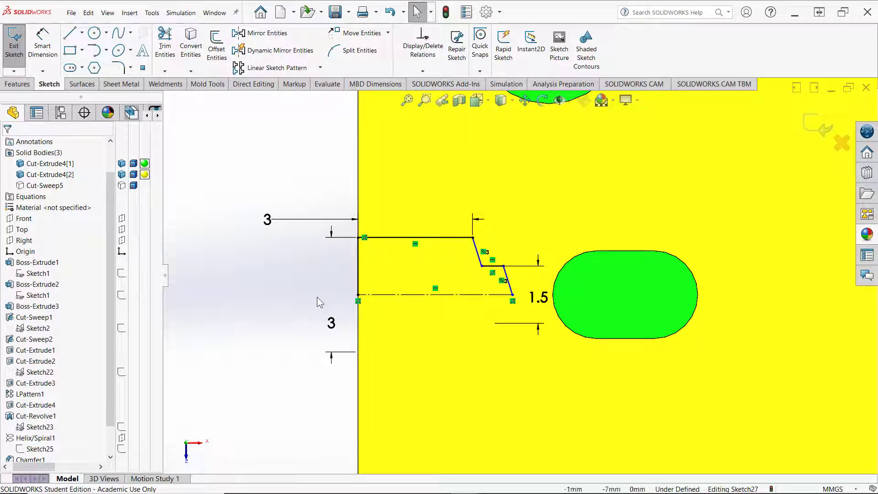
drag(331, 323, 340, 300)
click(323, 316)
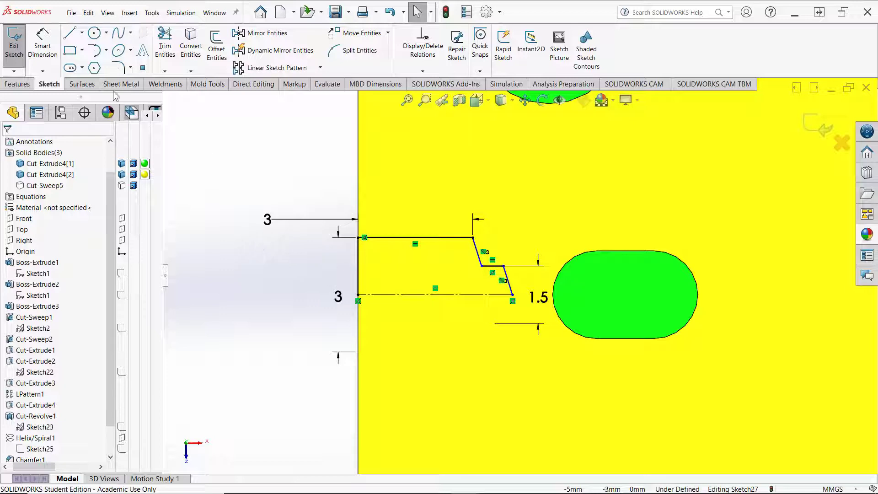
Dimension the angle between the profile's outer slanted line and the construction line as 59°.
click(43, 39)
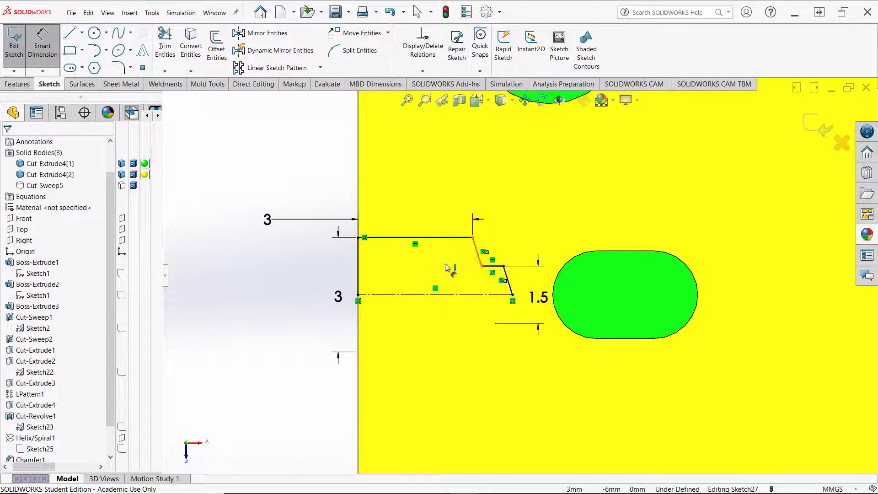
click(477, 252)
click(417, 296)
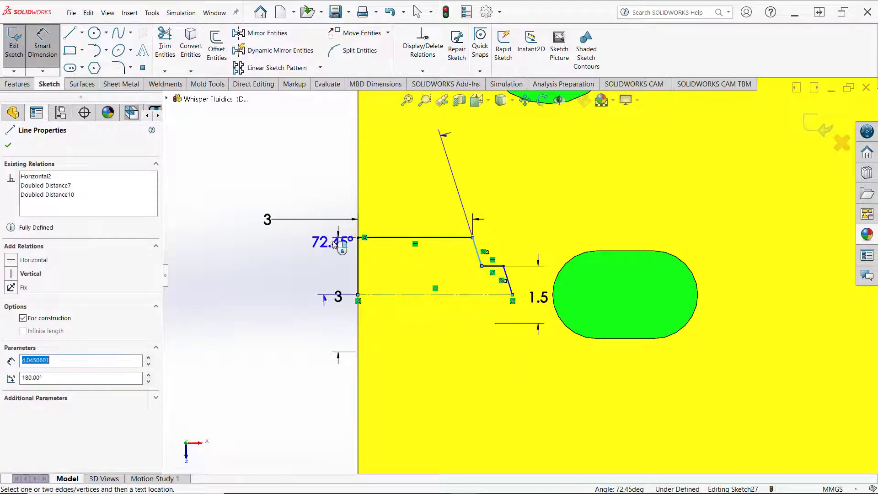
click(312, 201)
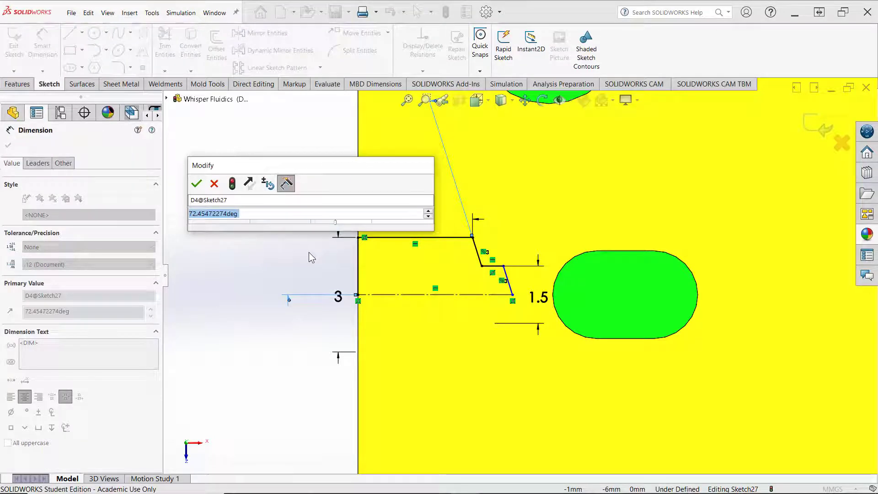
text(59)
key(Return)
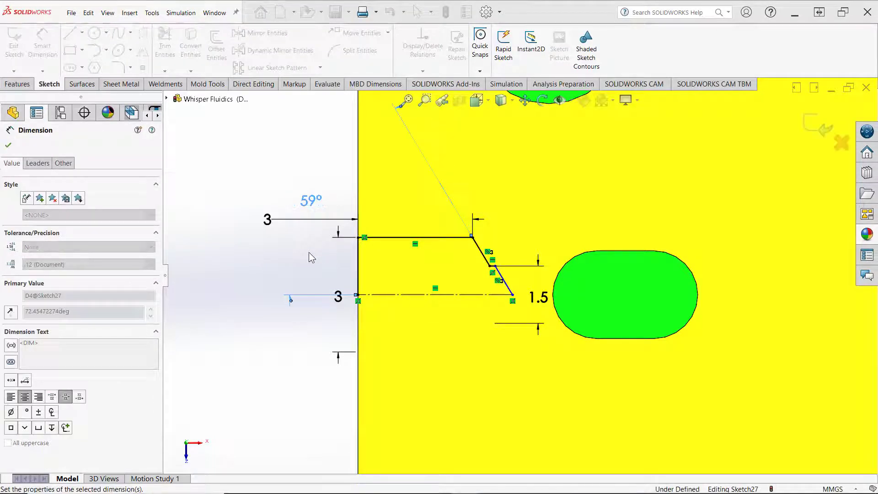
click(222, 330)
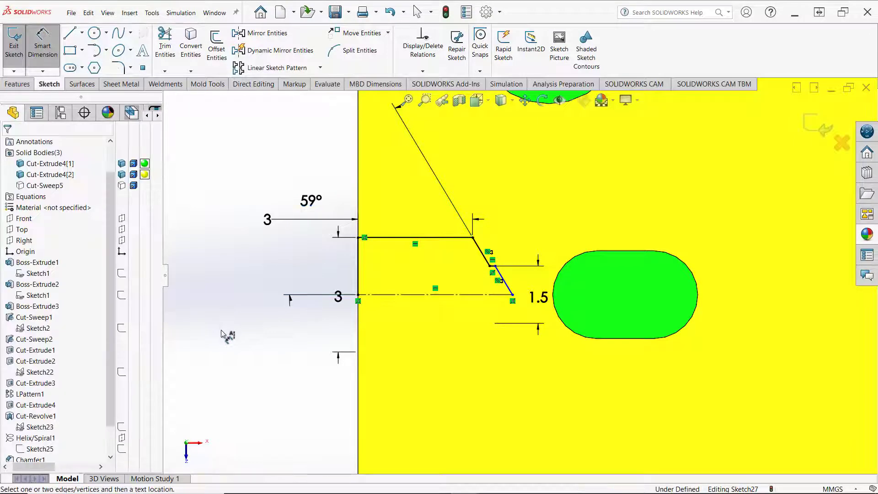
key(Escape)
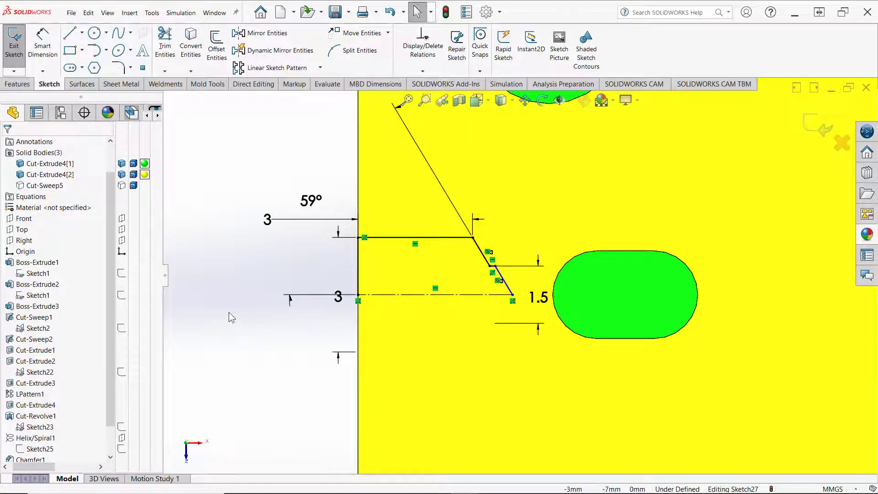
Dimension the short step line's length between its endpoints as 0.2 mm, displayed with one decimal place.
scroll(503, 232, down, 4)
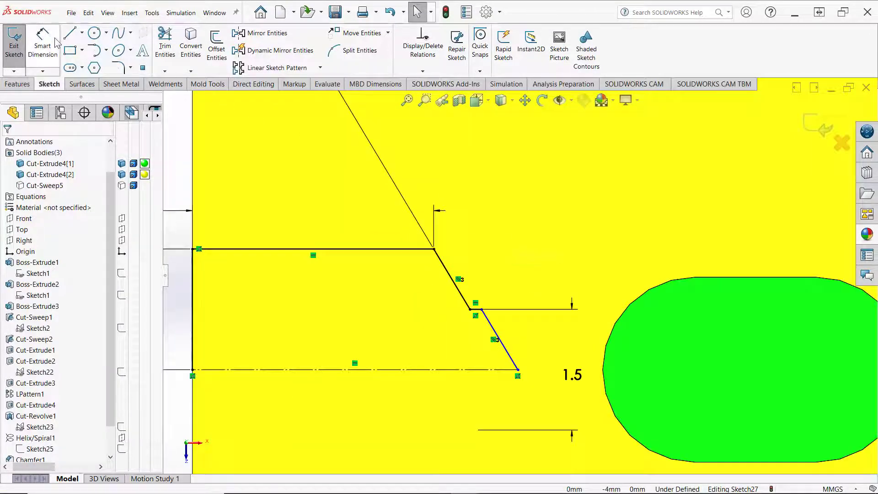
click(42, 45)
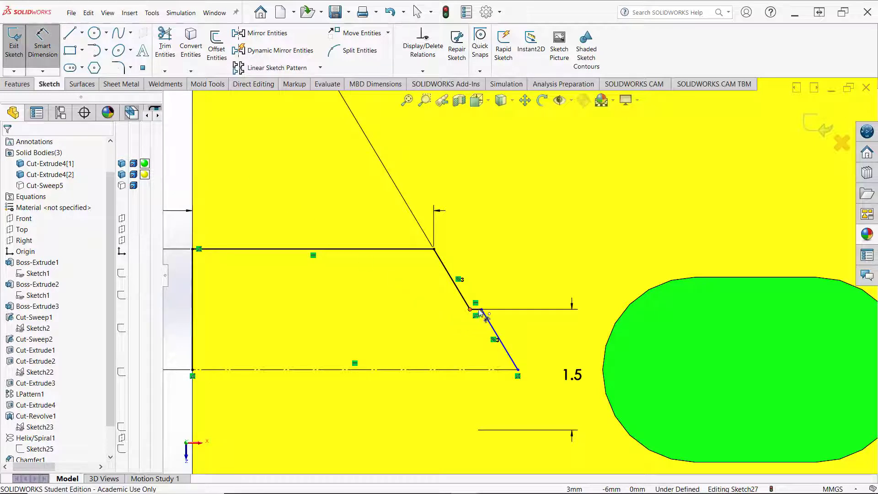
click(480, 309)
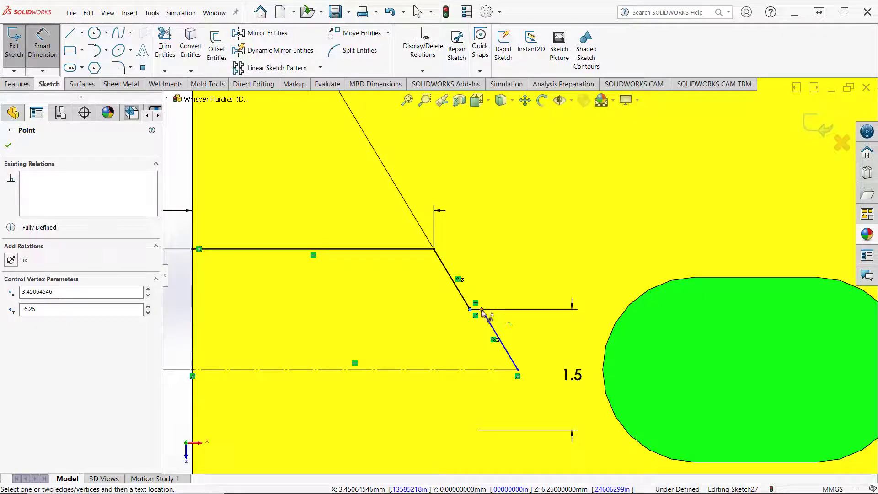
click(481, 309)
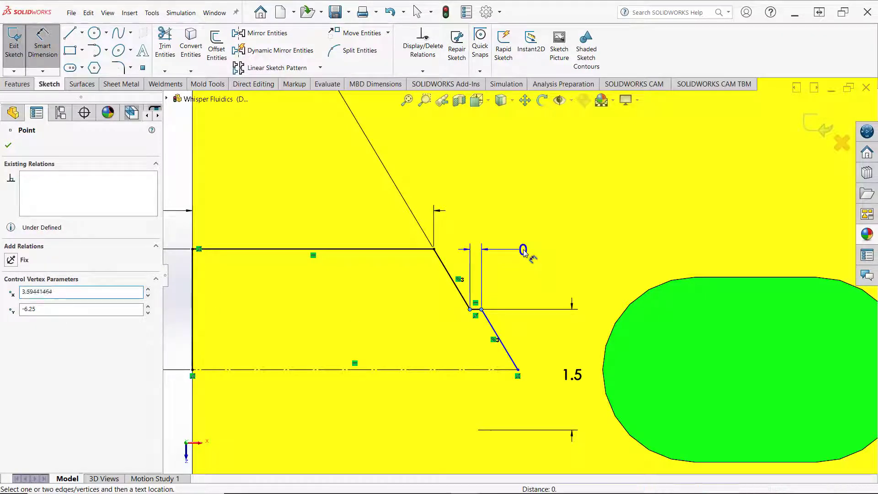
click(524, 251)
text(.2)
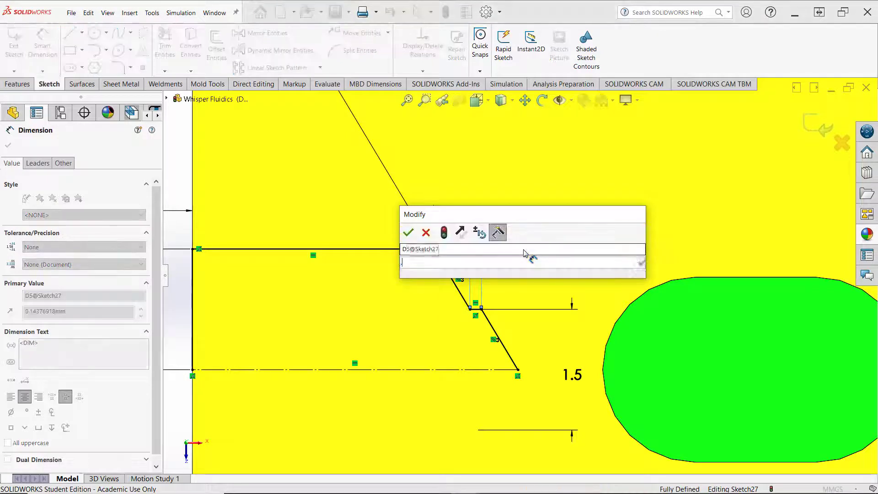
click(409, 233)
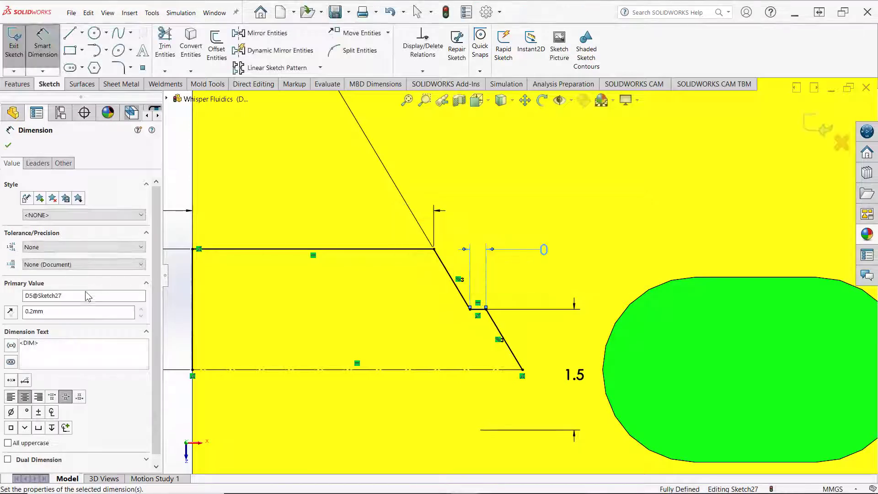
click(63, 315)
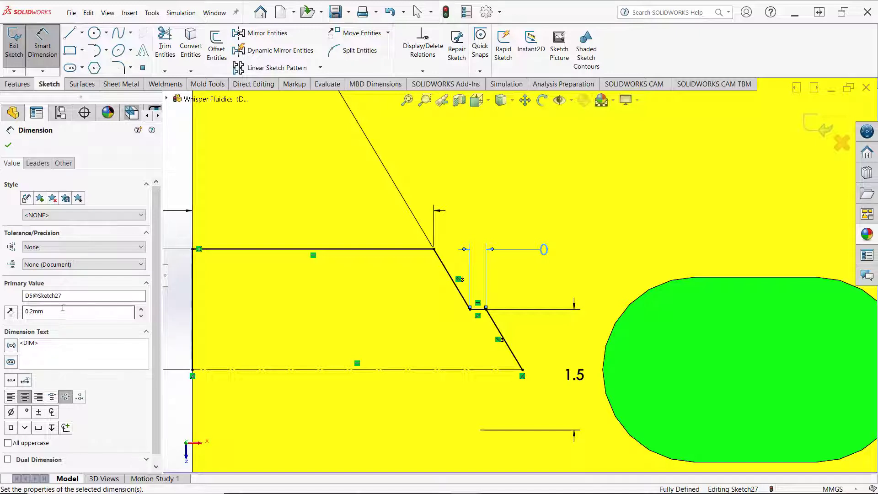
click(70, 264)
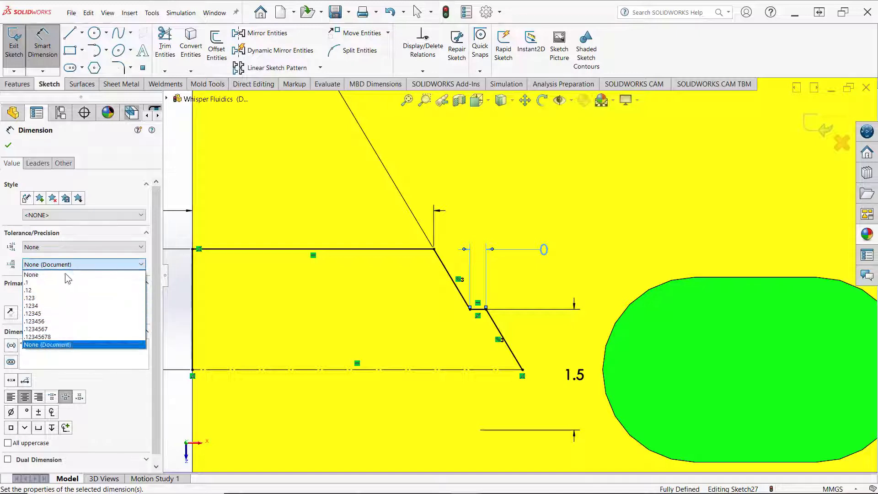
click(34, 282)
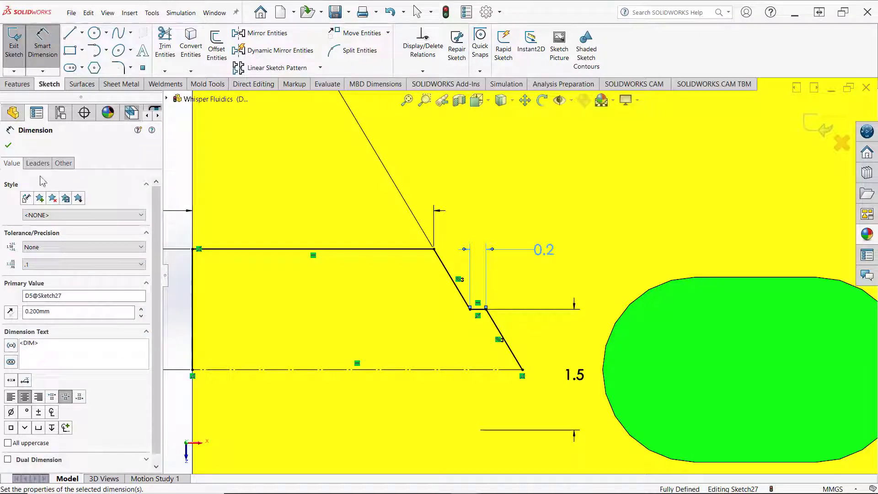
click(8, 145)
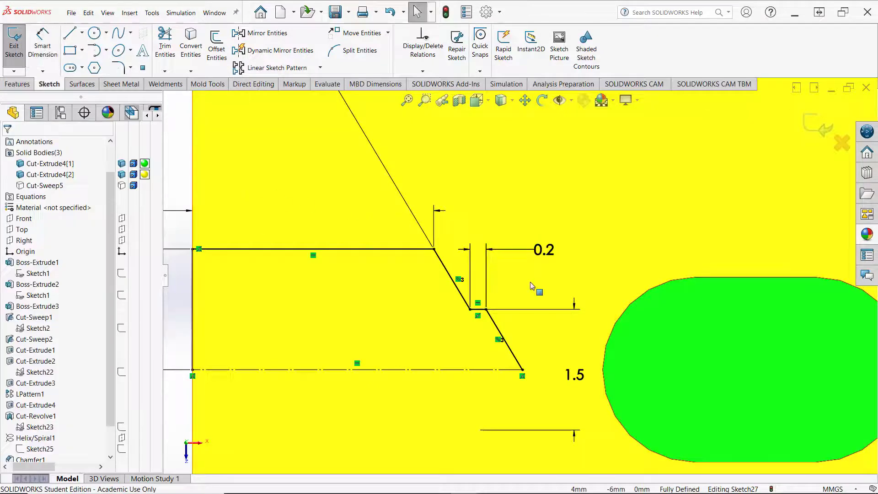
scroll(532, 286, up, 3)
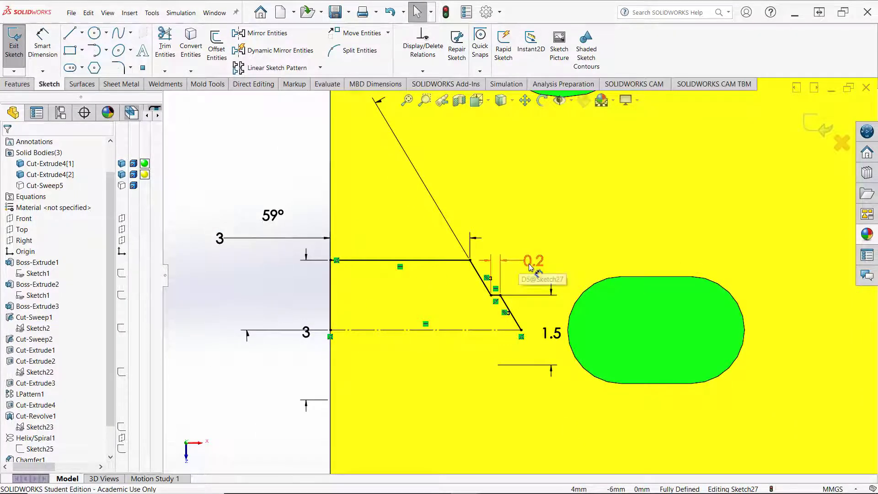
scroll(229, 307, up, 2)
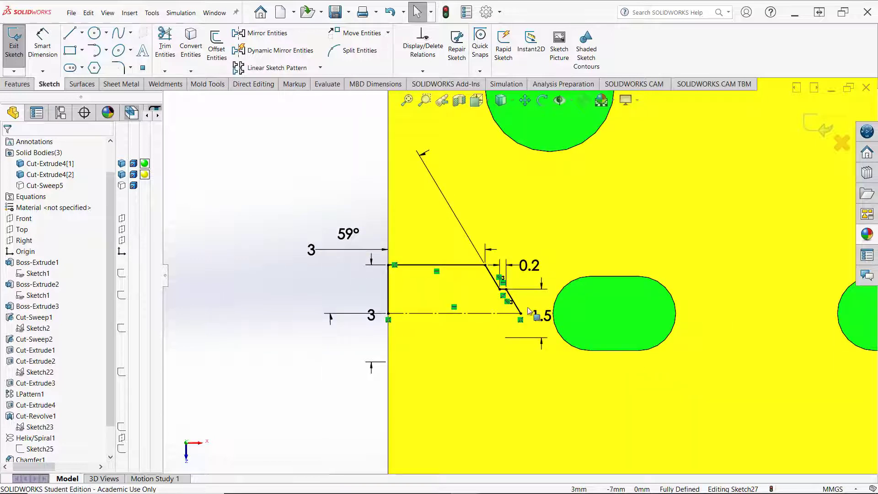
scroll(550, 309, down, 1)
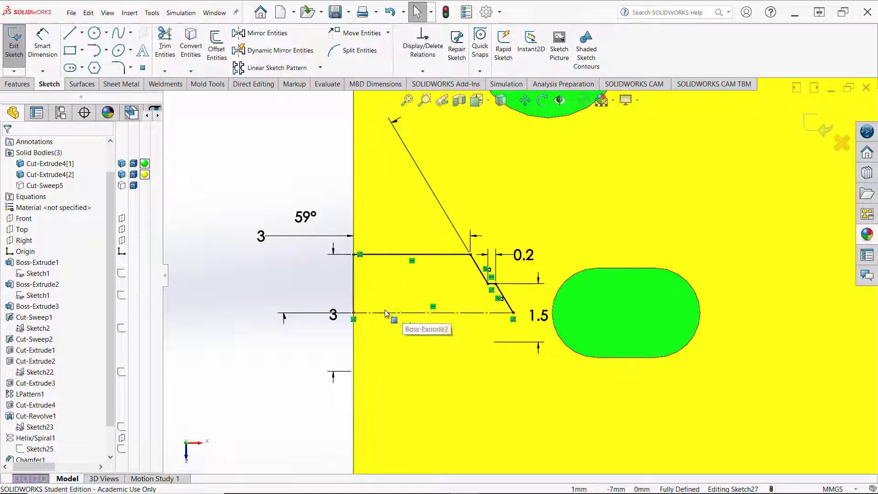
middle_drag(253, 325, 252, 326)
scroll(252, 325, up, 1)
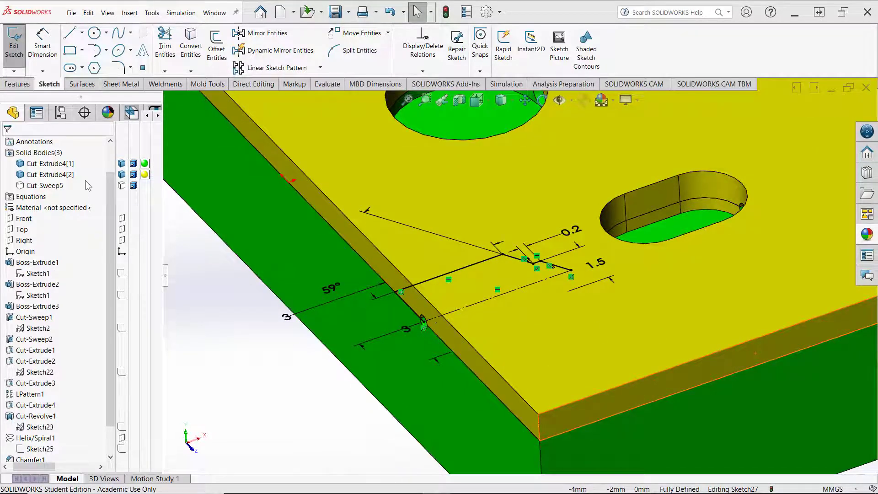
Show the hidden upper body and revolve-cut the automatically closed stepped profile 360° about its centerline through the auto-selected bodies.
click(122, 185)
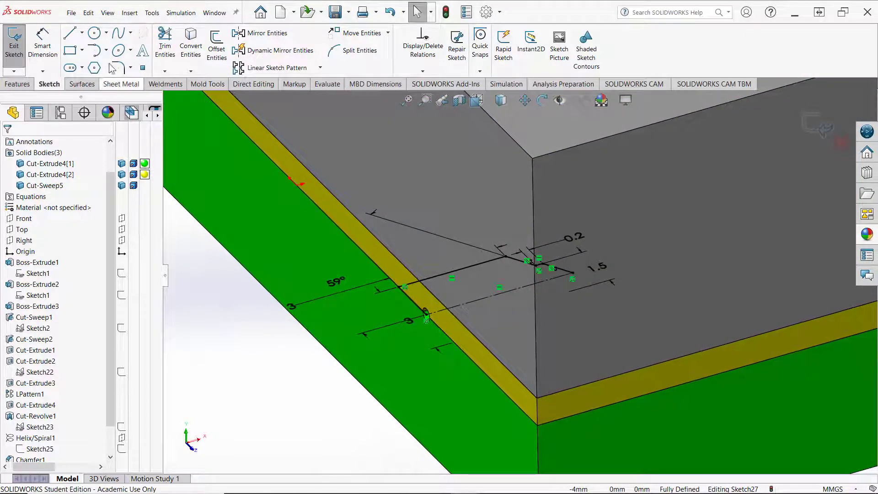
click(18, 85)
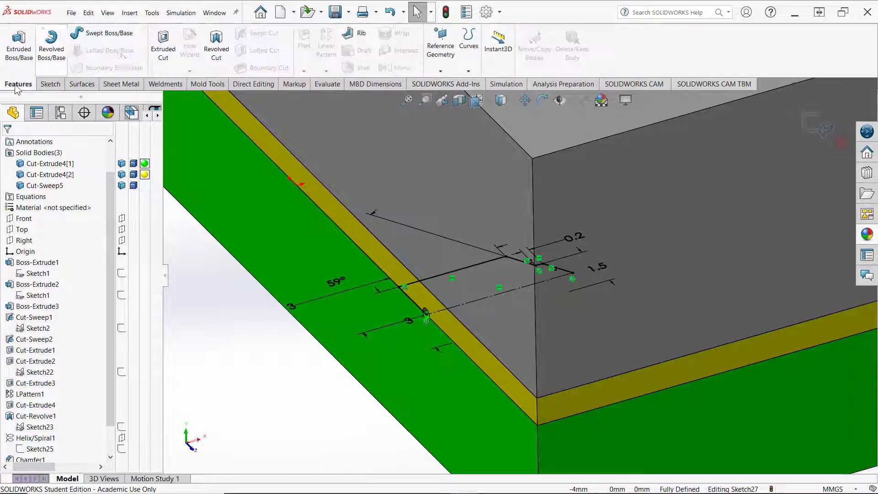
click(216, 49)
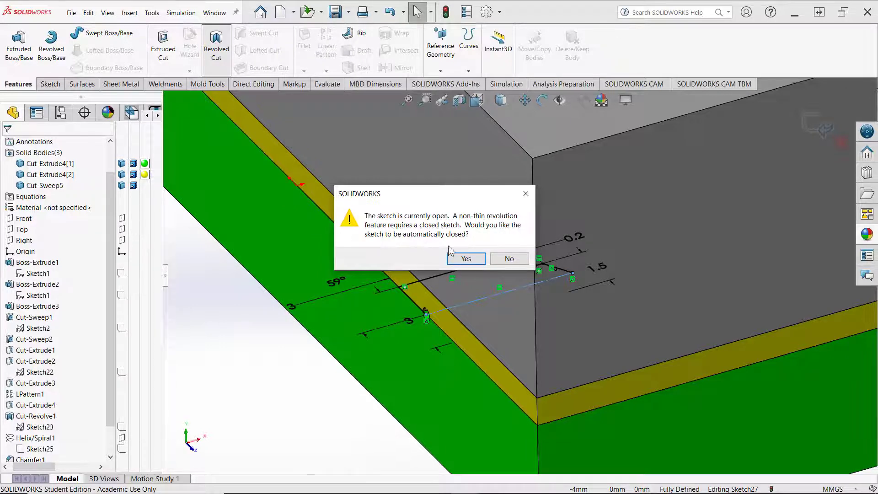
click(465, 259)
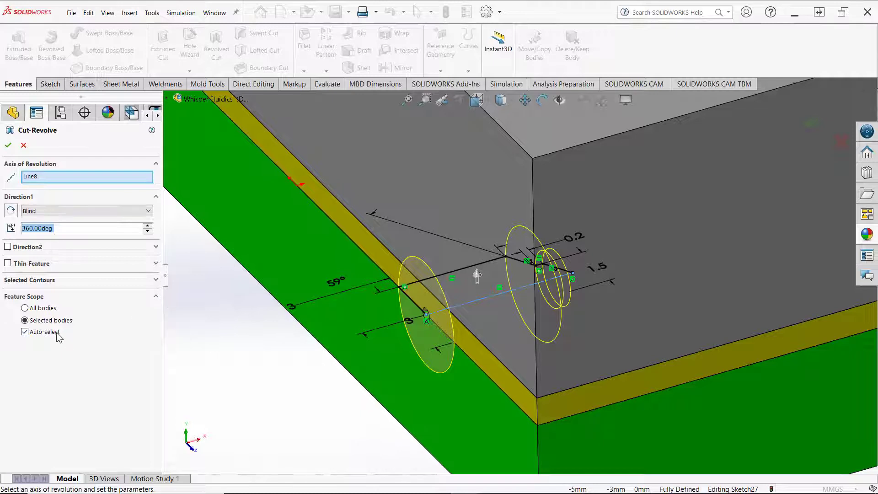
click(9, 145)
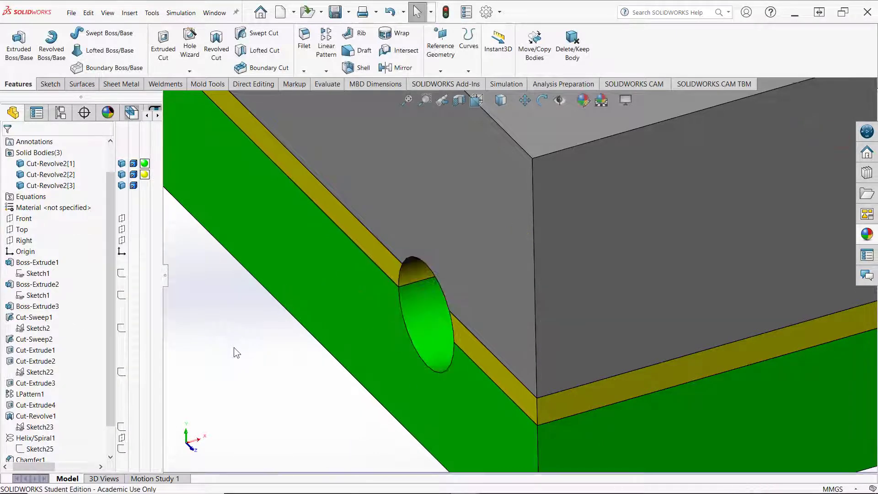
Mirror the stepped revolved cut about the Front plane to the other channel's end.
middle_drag(234, 347, 359, 87)
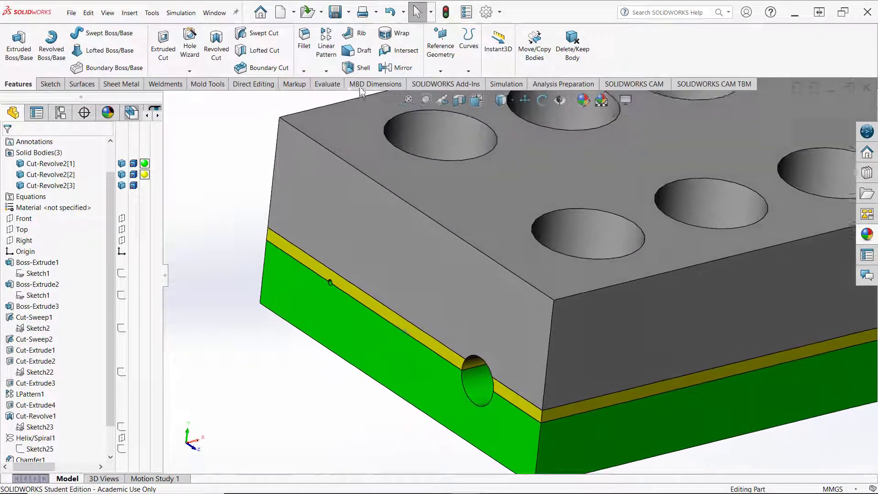
click(388, 69)
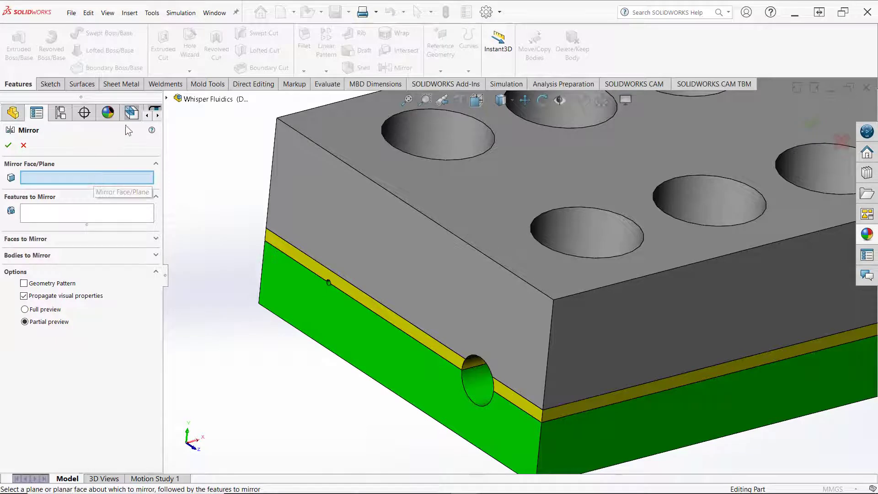
click(166, 99)
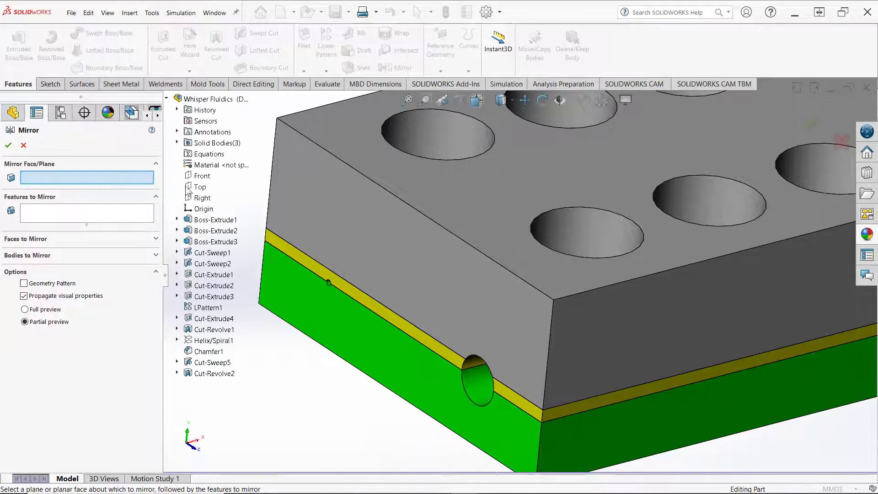
click(201, 177)
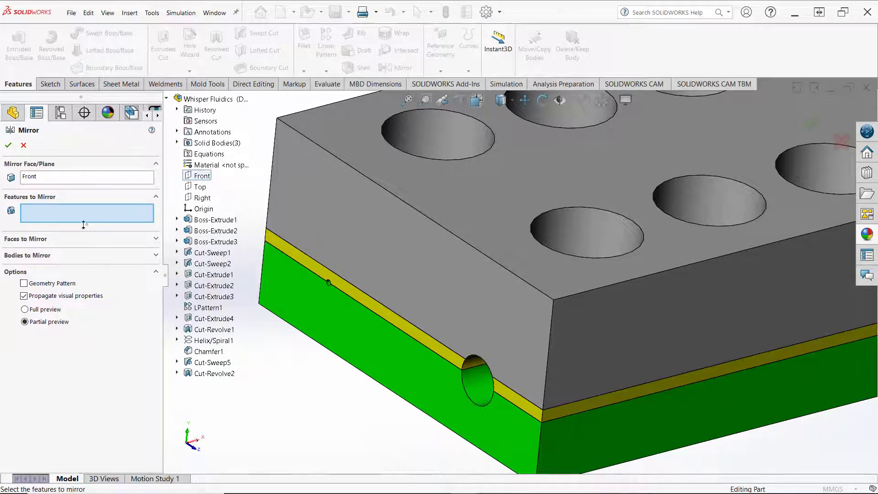
click(212, 374)
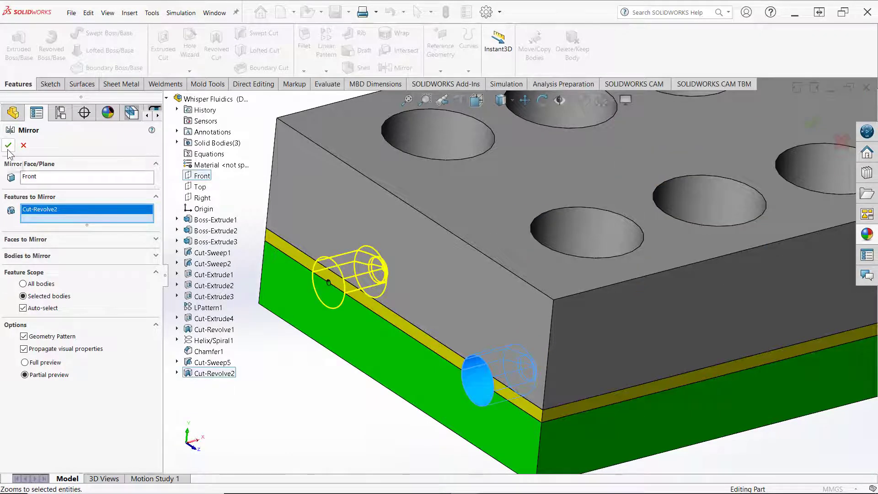
Hide the gray upper body and examine both port cuts in the Top view.
middle_drag(299, 404, 303, 308)
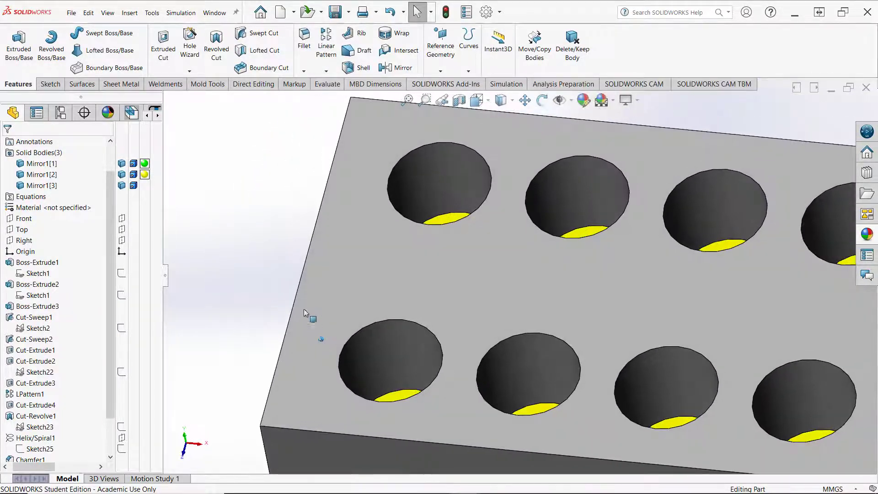
scroll(297, 276, up, 2)
scroll(297, 275, up, 1)
middle_drag(613, 191, 610, 190)
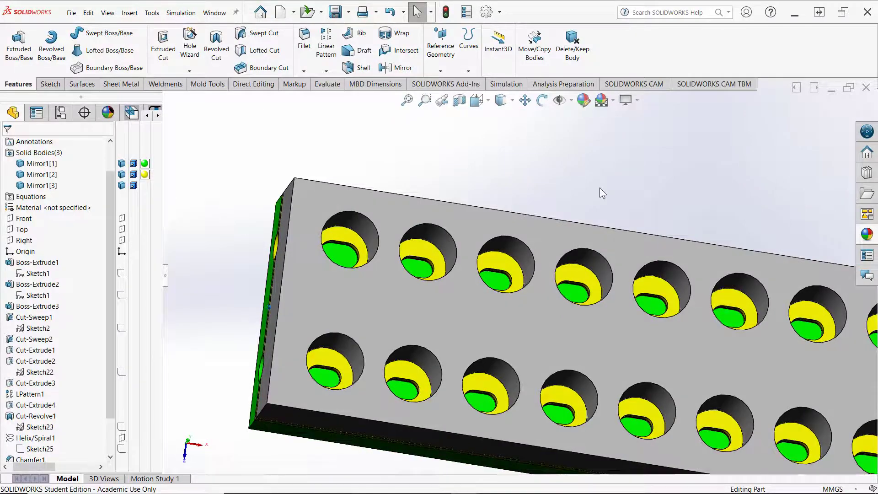
scroll(394, 351, up, 5)
key(space)
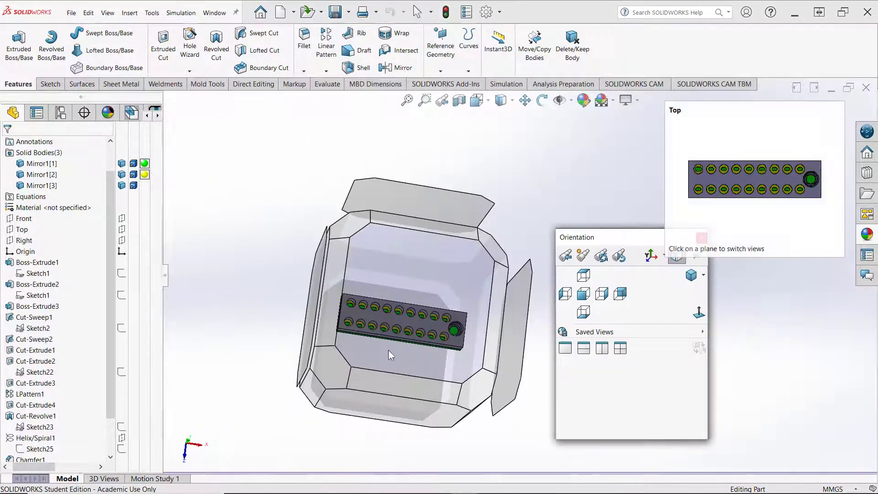
click(394, 352)
scroll(313, 223, down, 2)
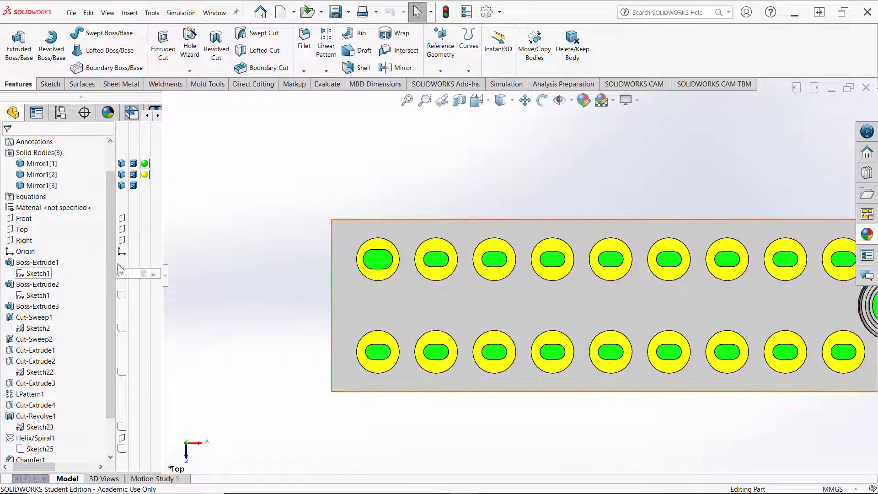
click(121, 185)
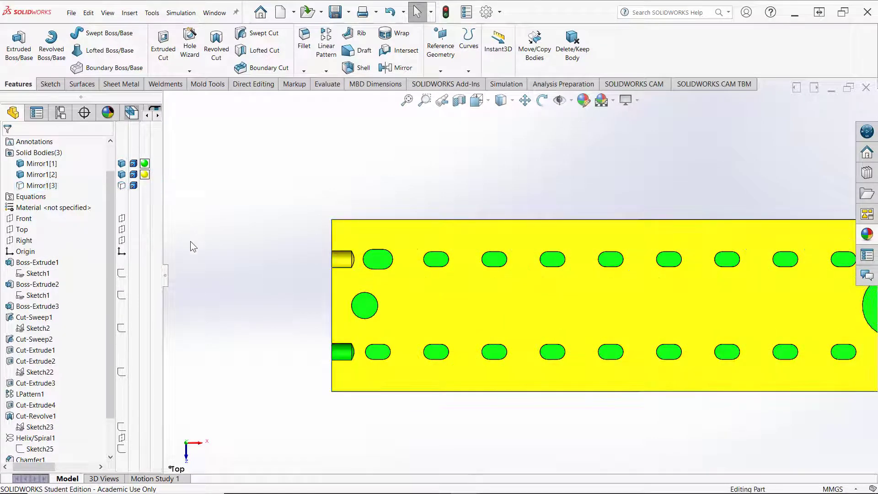
key(f)
scroll(704, 293, down, 2)
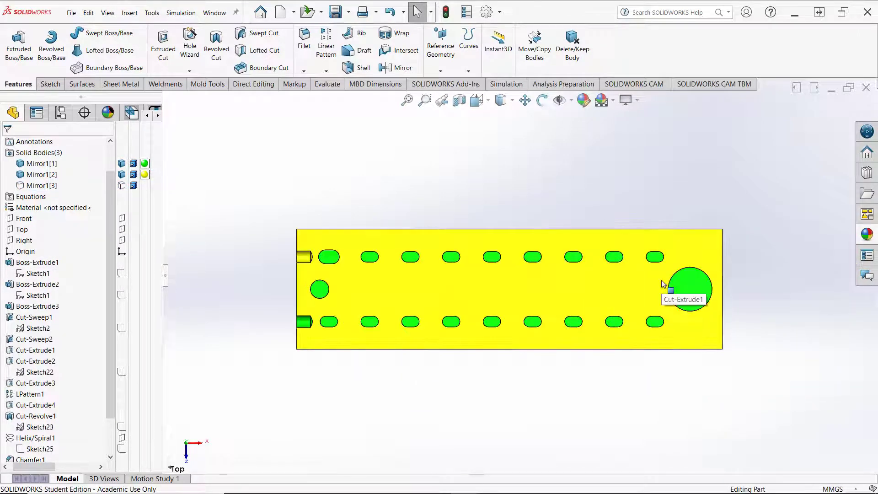
scroll(345, 380, down, 5)
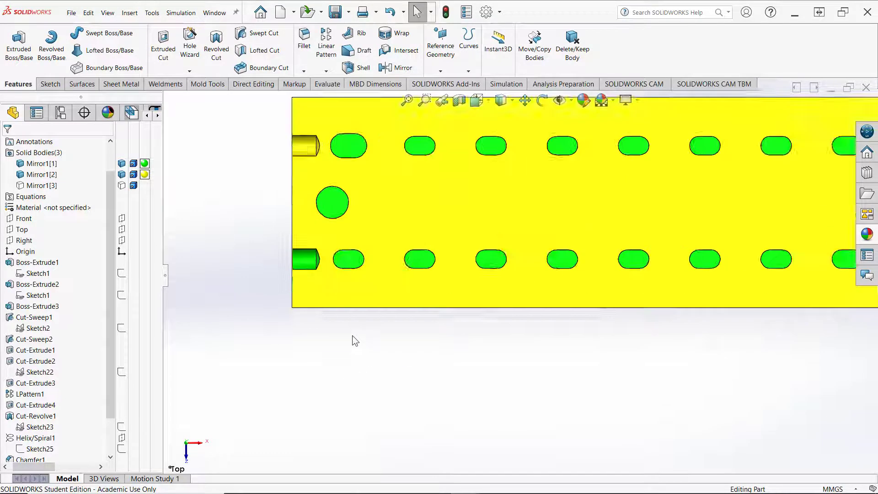
Hide the yellow middle body and examine the ports and channels in the green bottom body.
middle_drag(353, 336, 250, 204)
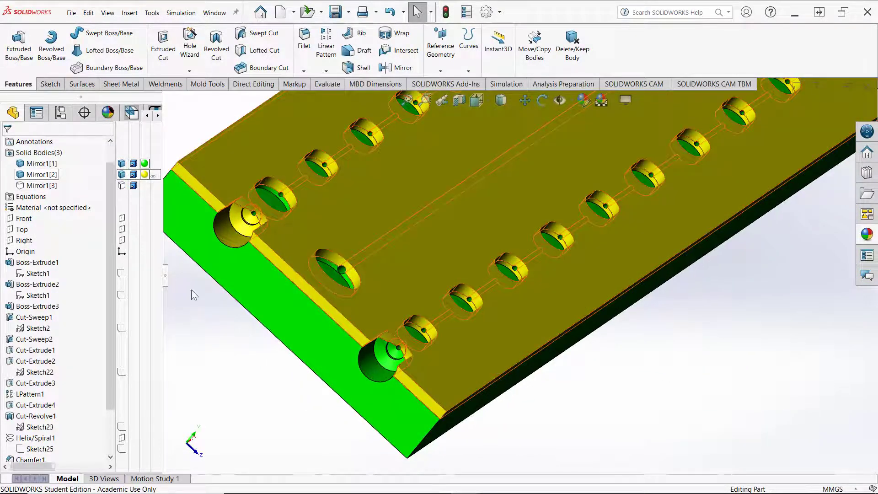
click(216, 331)
middle_drag(216, 331, 216, 330)
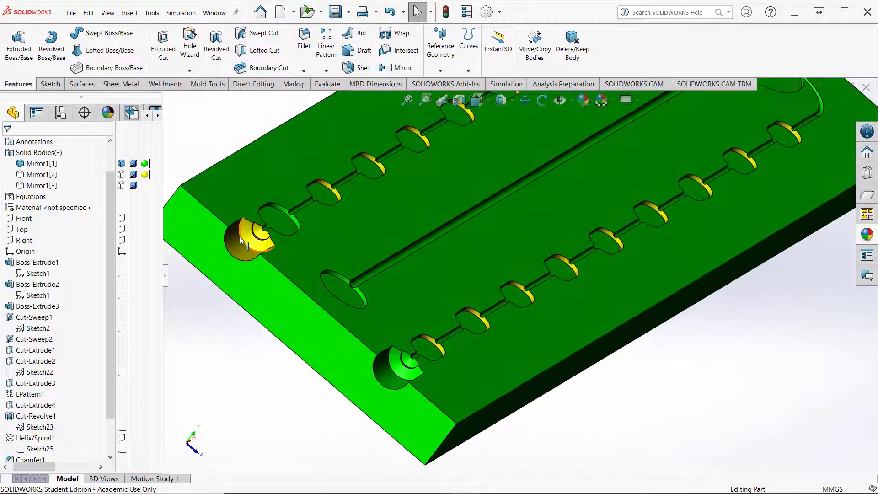
middle_drag(365, 199, 539, 234)
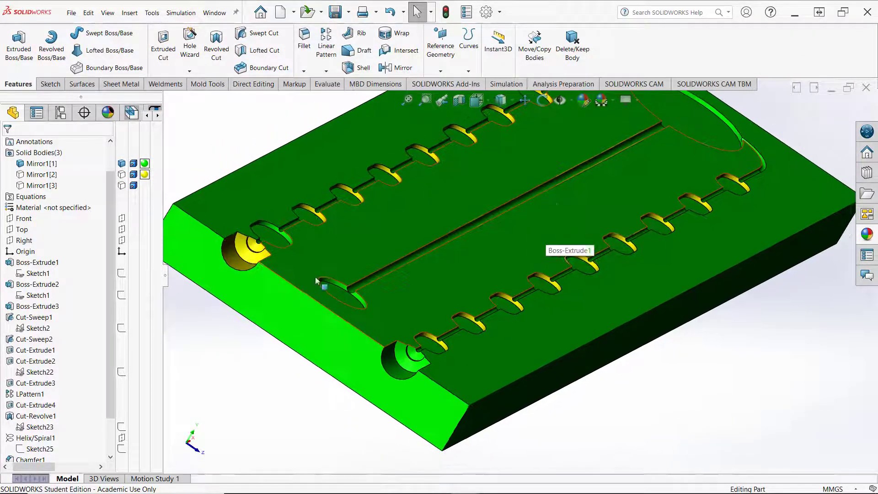
Open the bottom body's color appearance for editing and accept it.
mouse_move(145, 166)
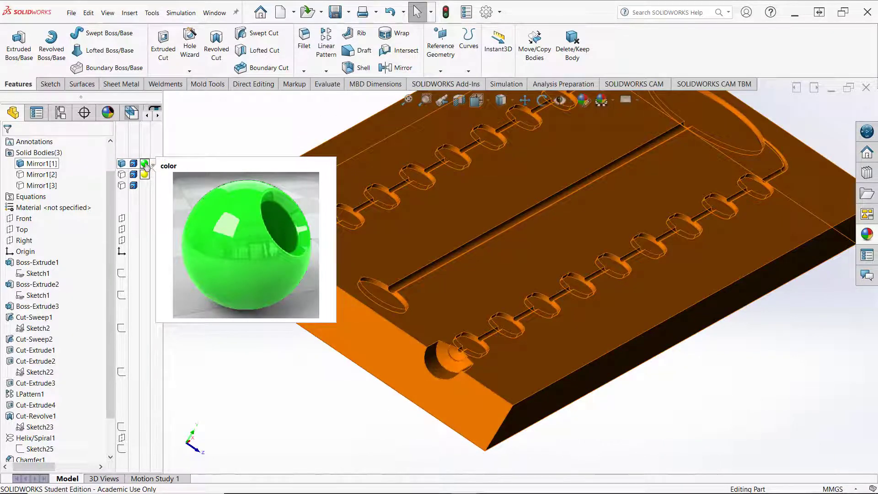
click(145, 165)
click(174, 172)
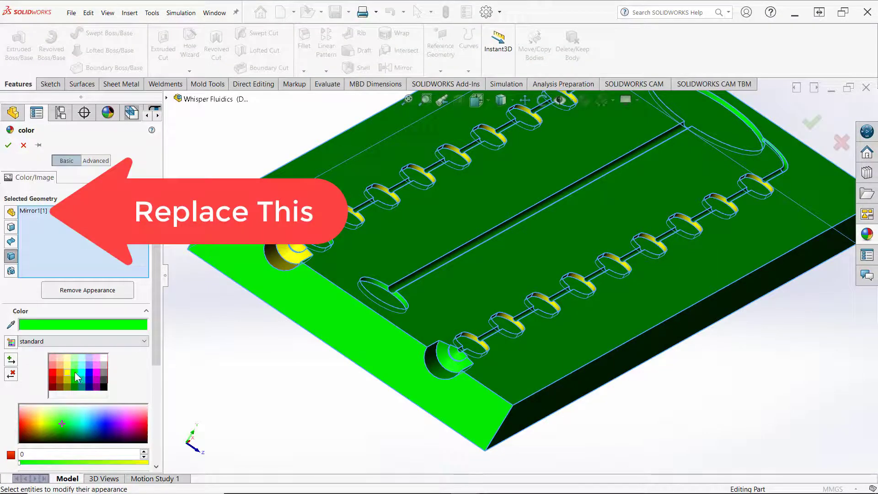
click(9, 146)
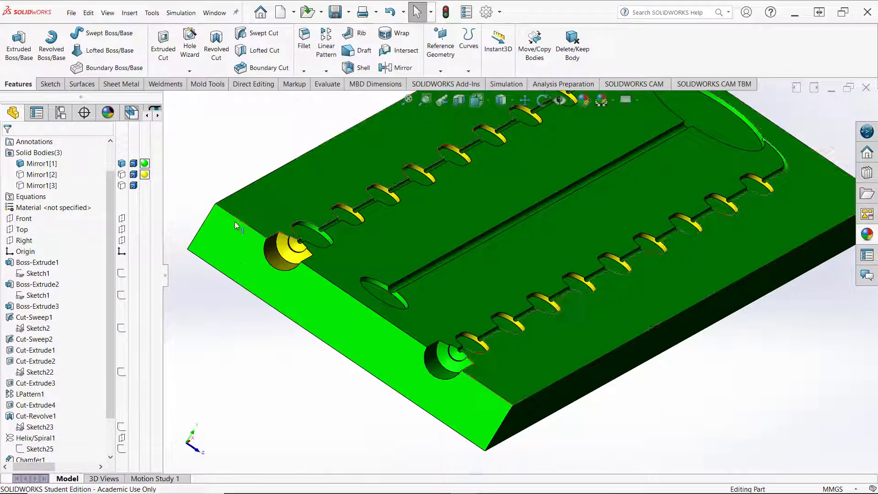
Remove the bottom body's green appearance, and decline removing all appearances from the part.
right_click(147, 165)
click(176, 206)
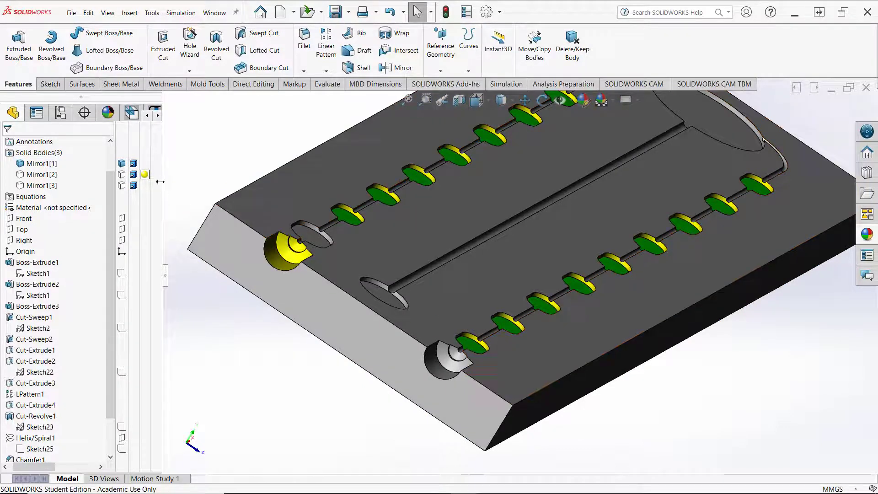
right_click(147, 165)
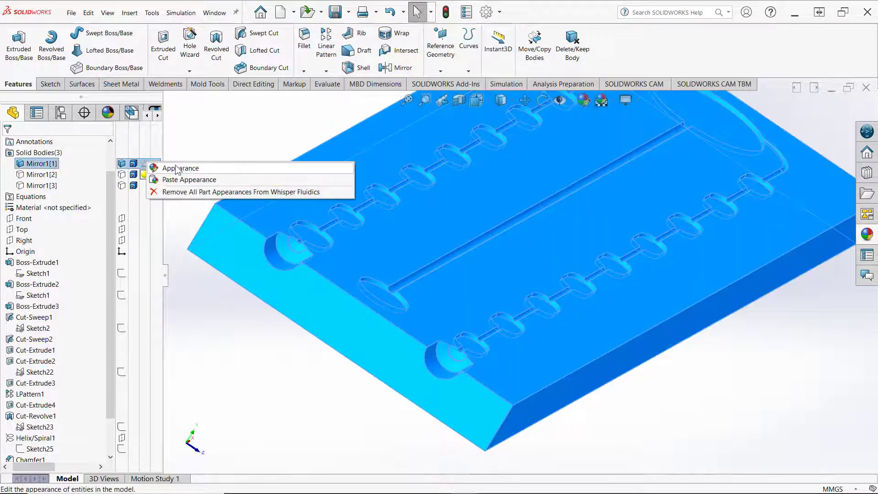
click(182, 192)
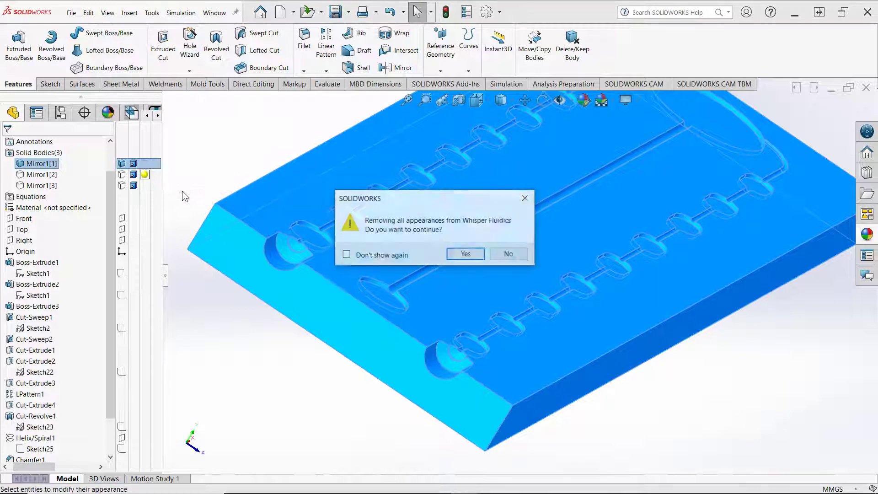
click(509, 255)
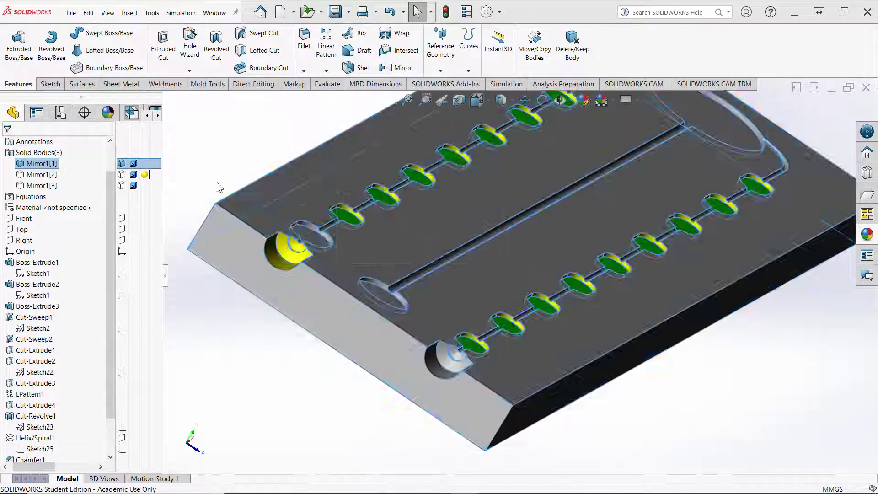
Apply the standard bright green color to the bottom body.
right_click(142, 165)
click(161, 181)
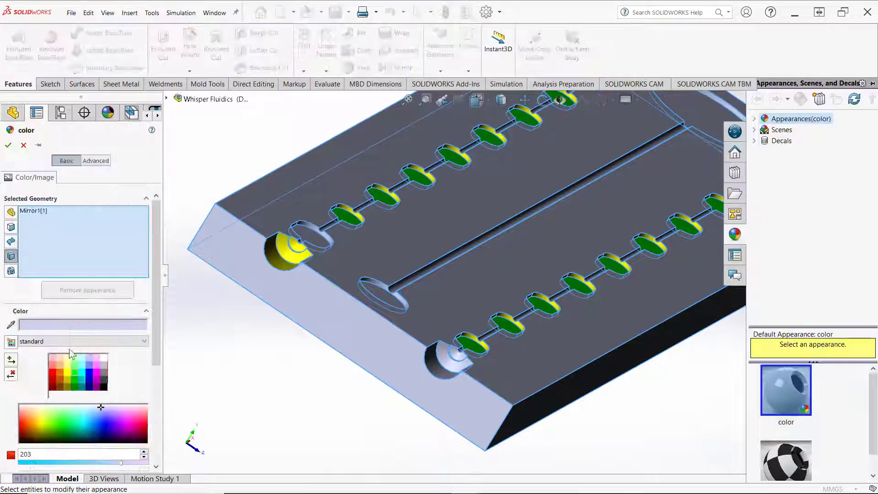
click(77, 371)
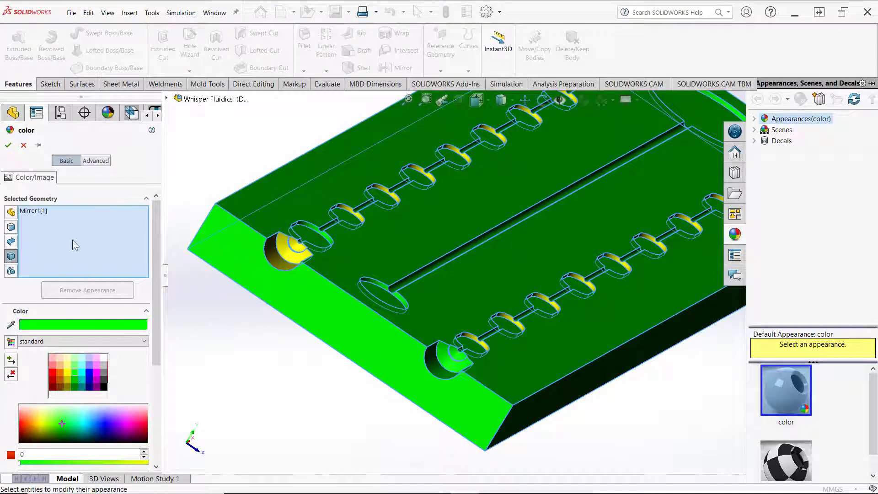
click(8, 145)
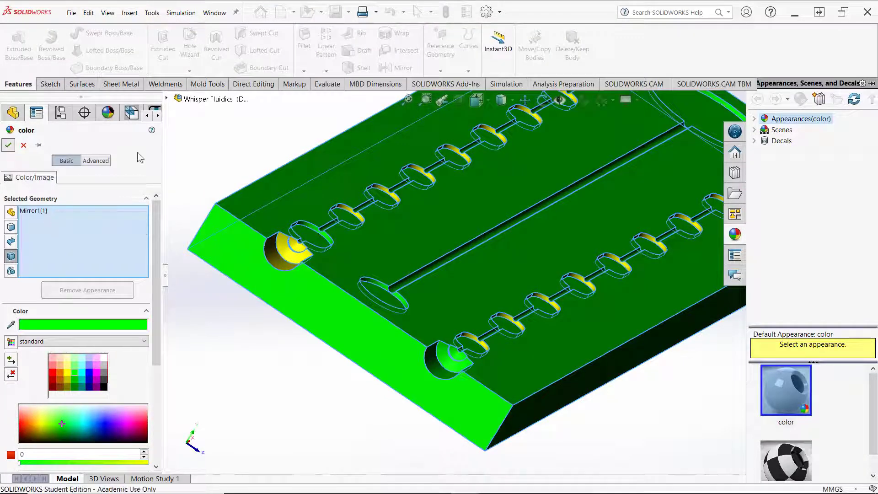
middle_drag(297, 224, 272, 267)
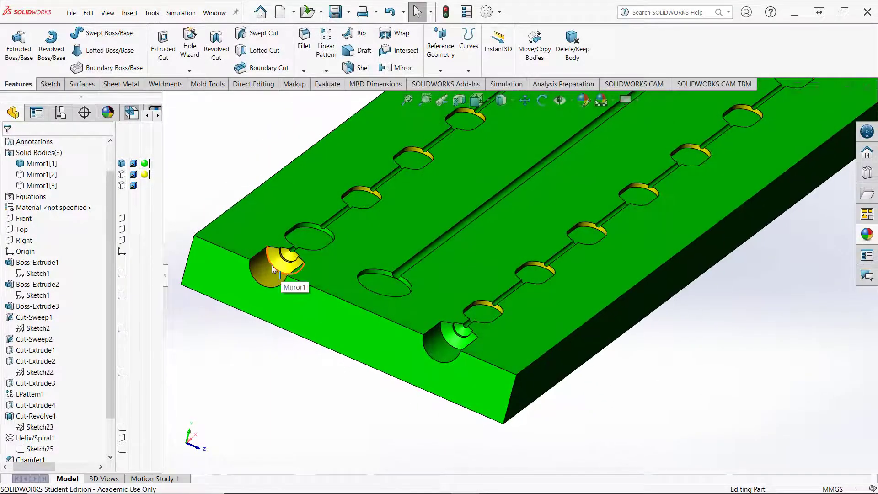
click(270, 269)
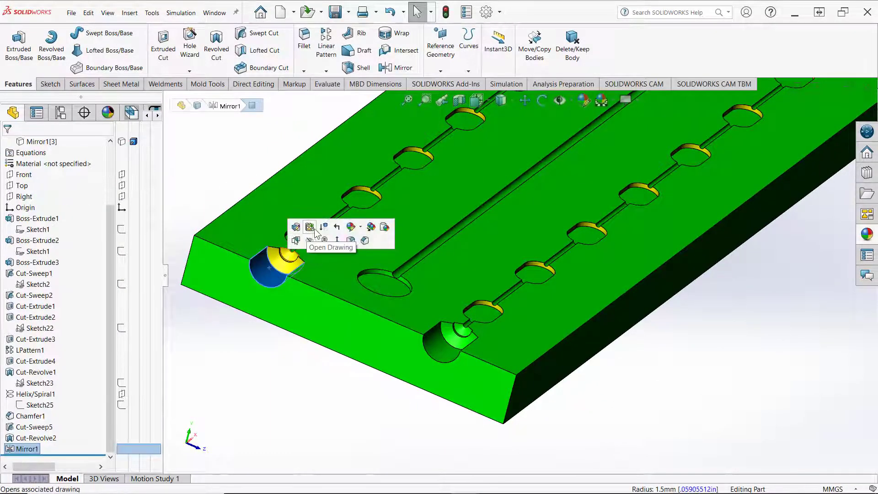
click(355, 228)
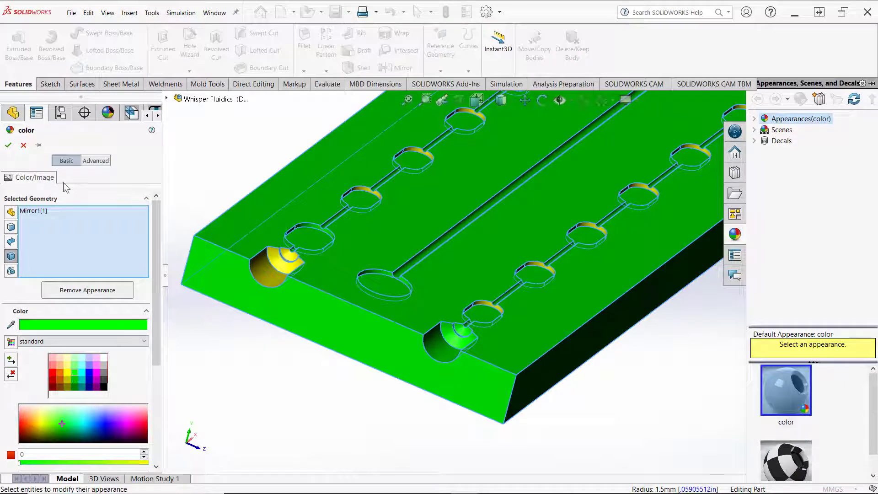
click(8, 146)
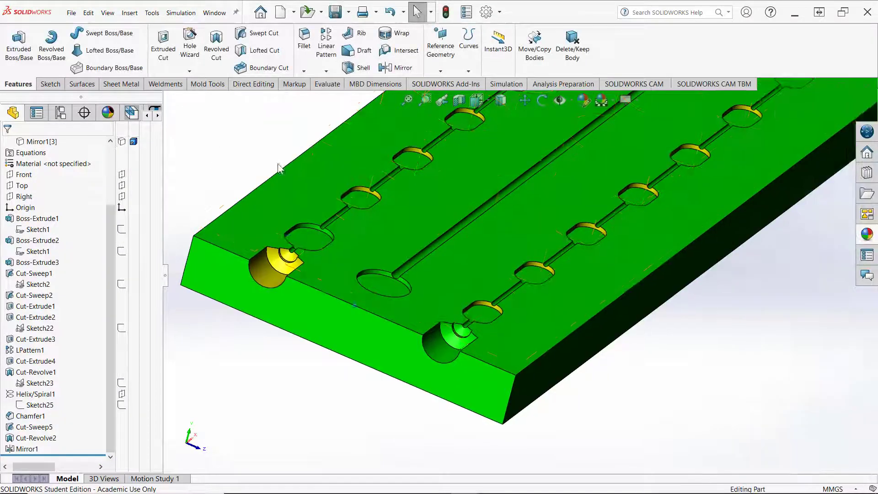
Remove the yellow face-level appearance from the large cylindrical and conical faces of the connection port in the bottom body.
click(264, 280)
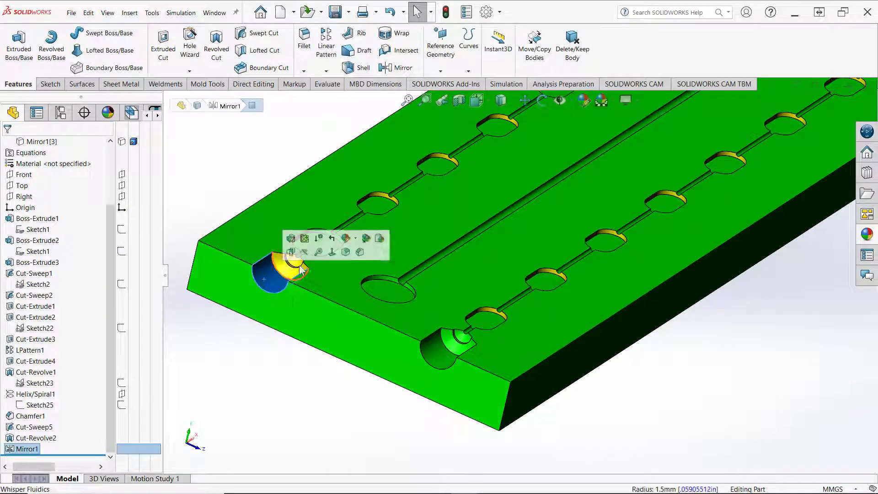
click(353, 243)
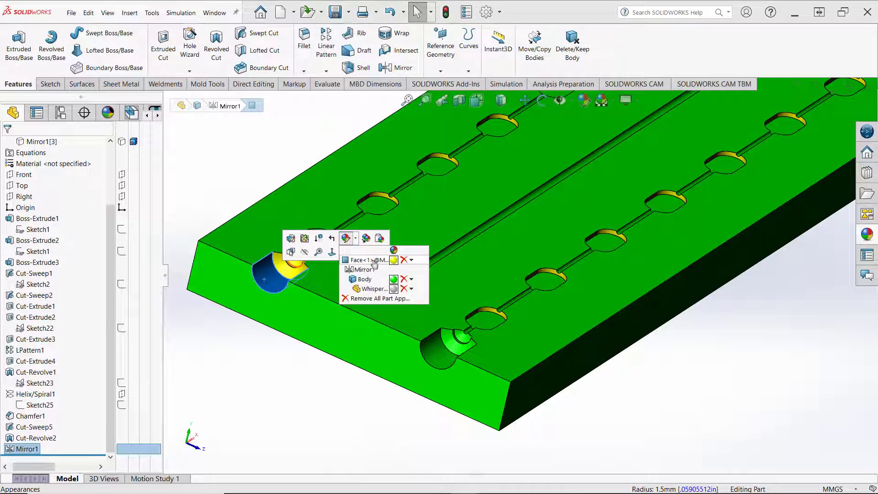
click(403, 260)
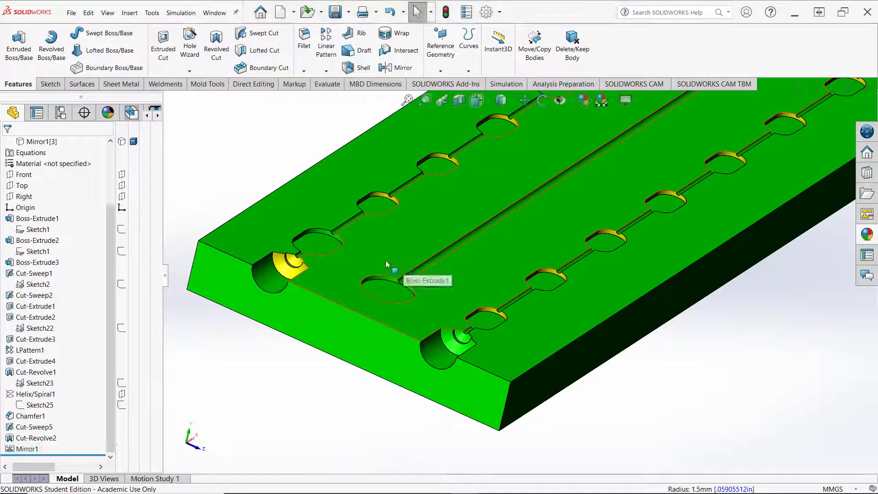
click(286, 274)
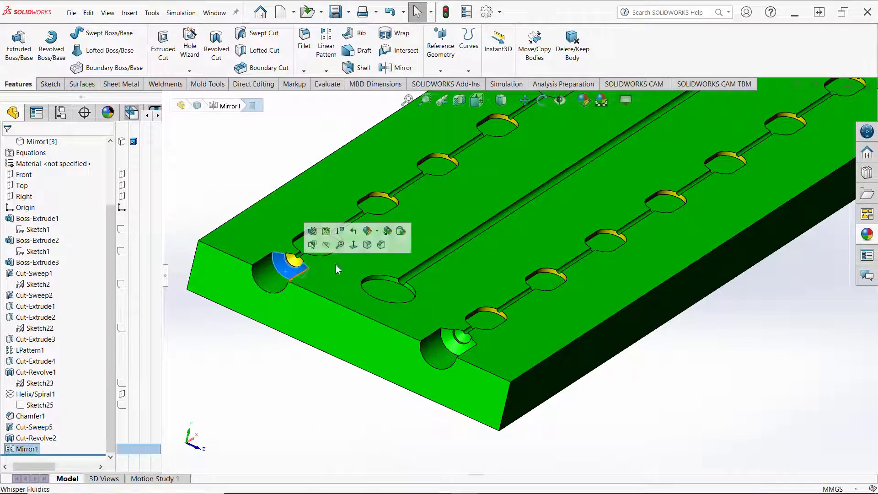
click(378, 233)
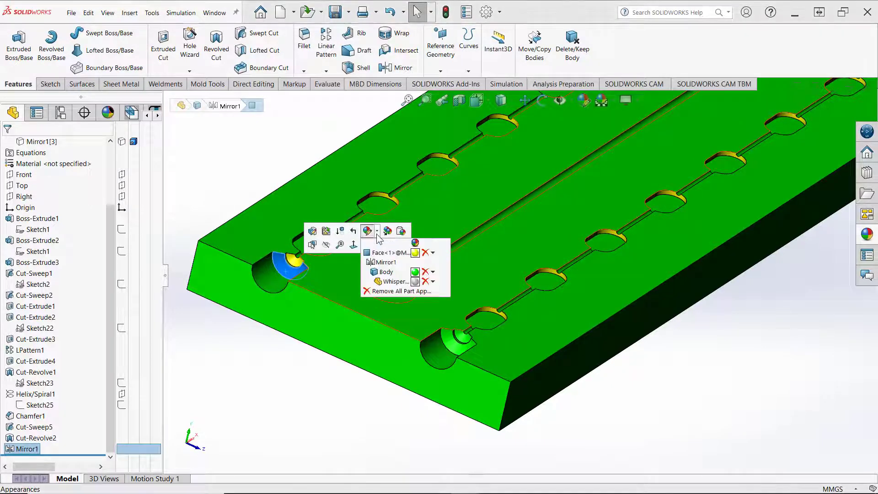
click(425, 254)
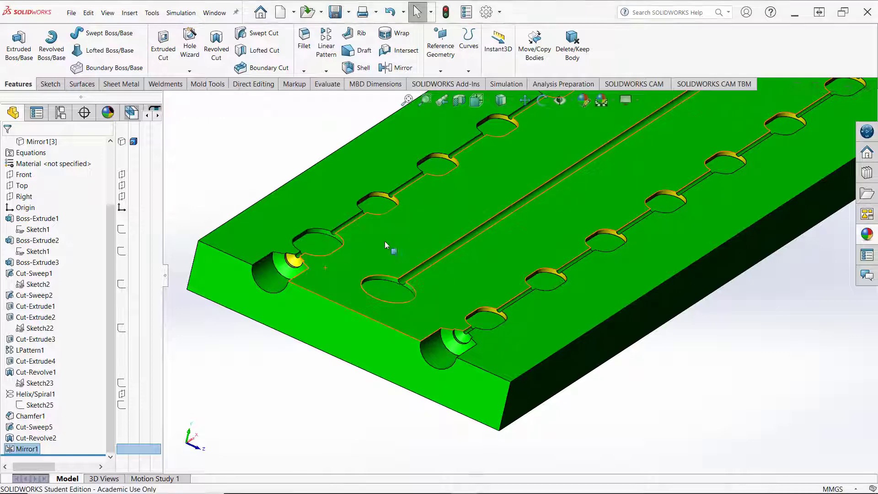
Remove the yellow face-level appearance from the small cone at the inner end of the same port.
scroll(256, 254, up, 3)
middle_drag(268, 180, 262, 262)
scroll(322, 337, down, 10)
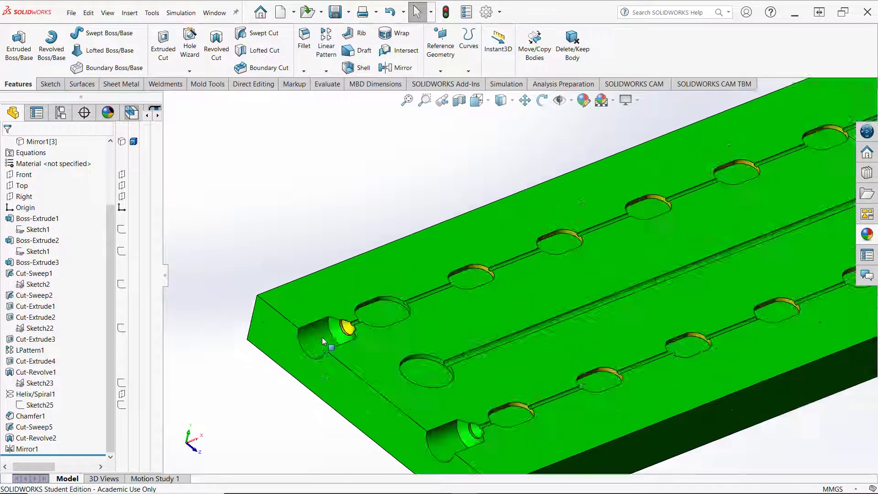
ctrl+middle_drag(759, 217, 516, 262)
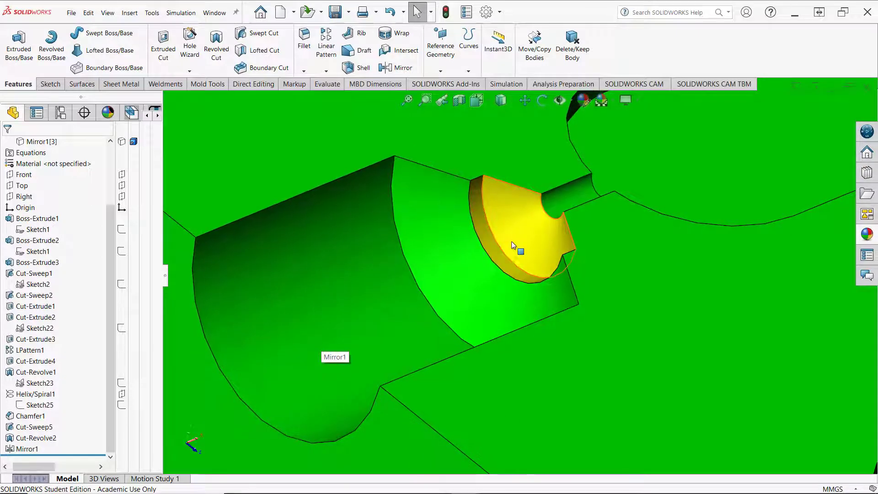
click(515, 238)
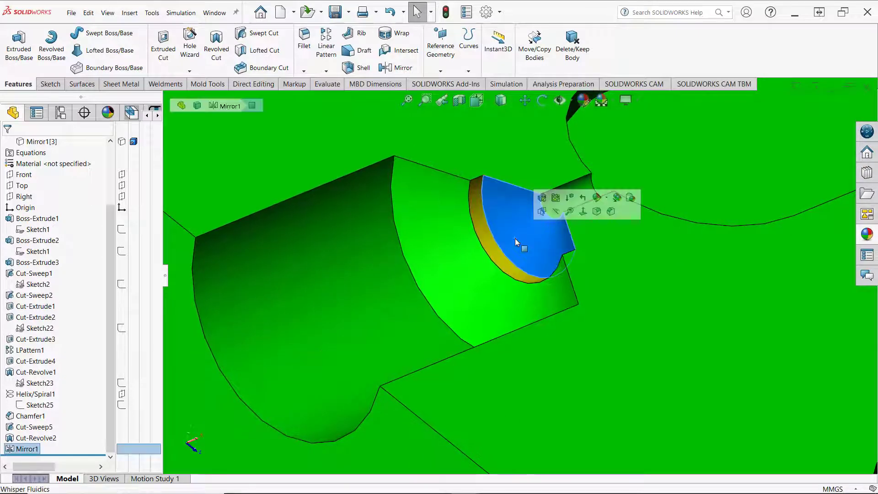
click(608, 197)
click(655, 220)
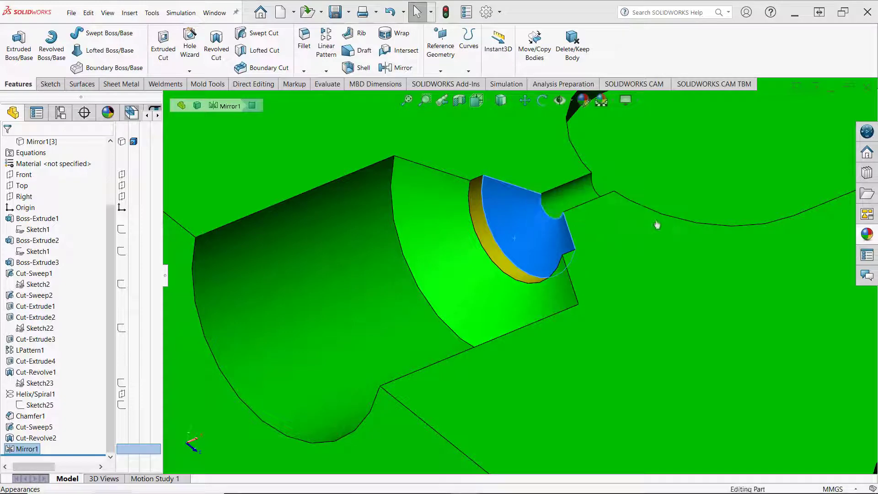
scroll(361, 197, up, 6)
scroll(319, 190, up, 8)
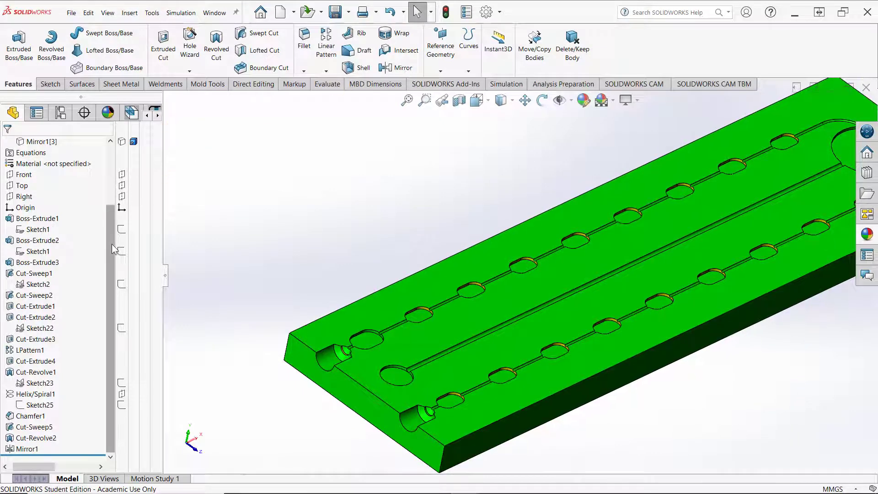
Show the yellow middle body again and orient the model to the top view.
drag(112, 243, 110, 163)
click(123, 208)
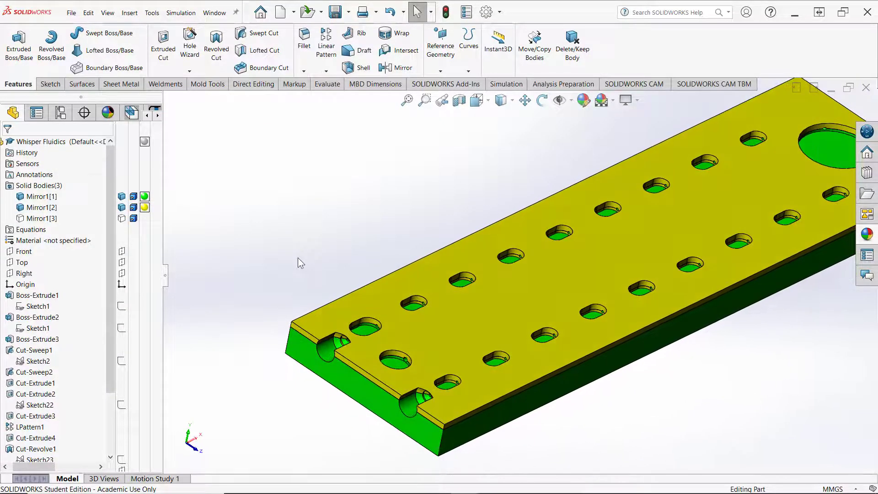
middle_drag(297, 257, 376, 199)
key(space)
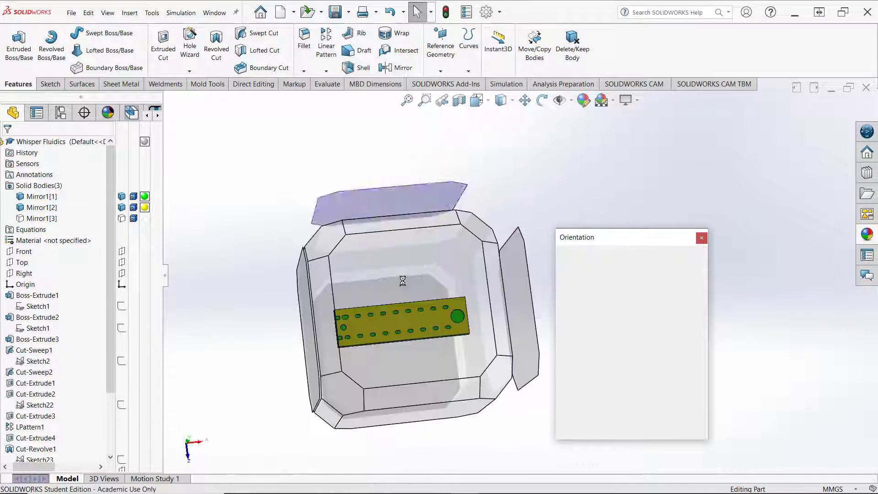
click(403, 281)
scroll(320, 276, down, 5)
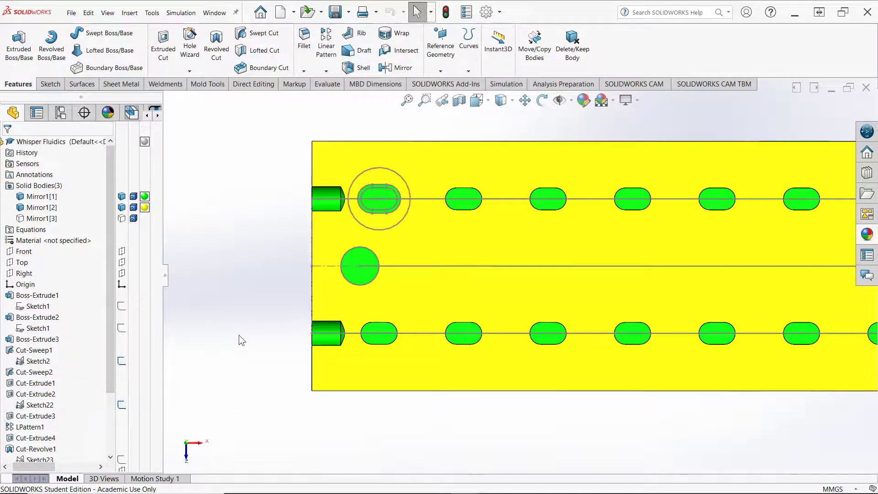
Start a sketch on the Top plane and draw a horizontal line about 4.34 mm long from the block's edge along the upper port's axis.
scroll(476, 142, down, 4)
scroll(475, 142, up, 3)
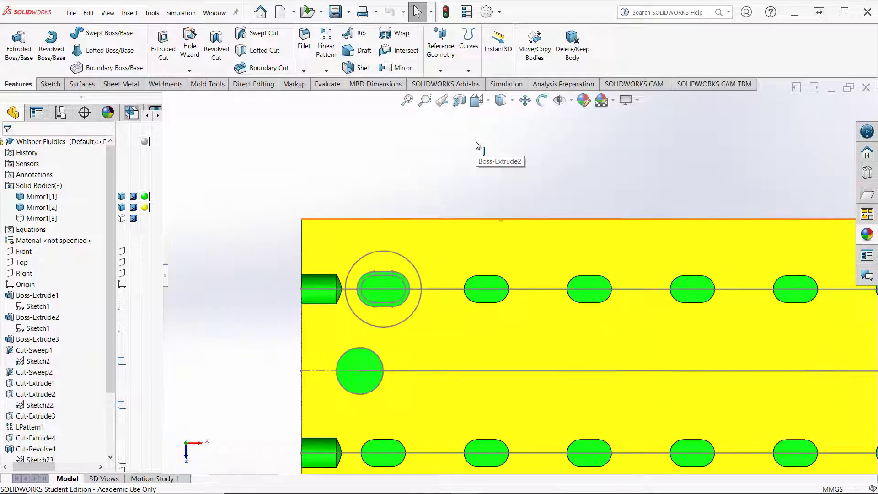
scroll(321, 292, down, 3)
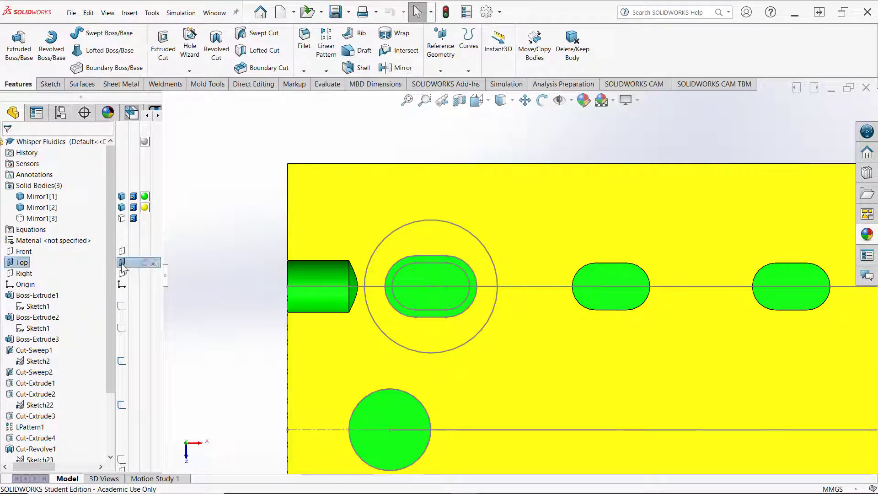
right_click(13, 264)
click(20, 250)
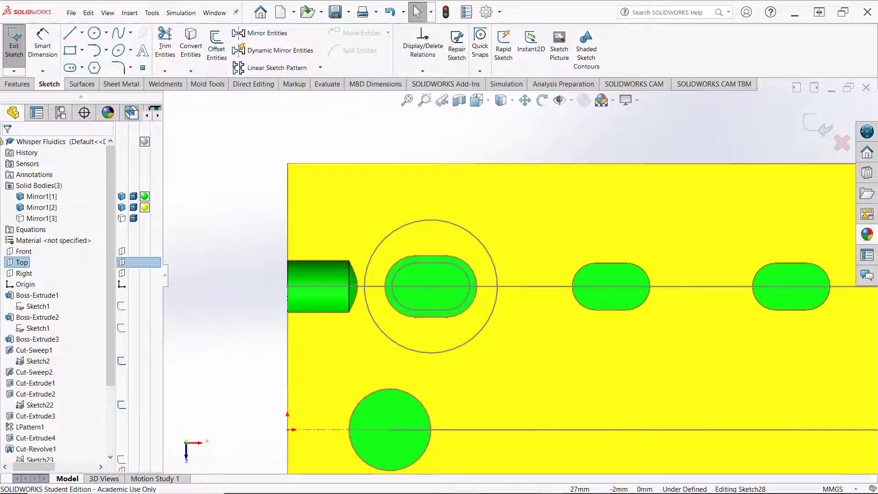
click(70, 36)
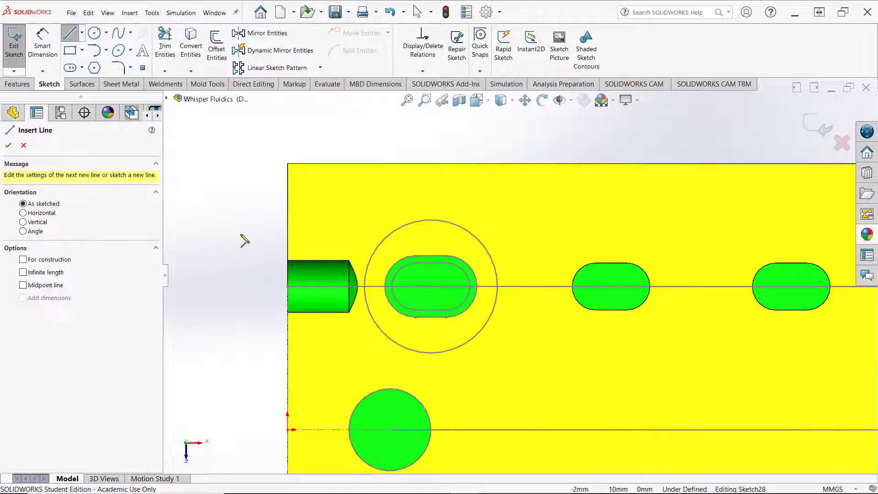
click(288, 287)
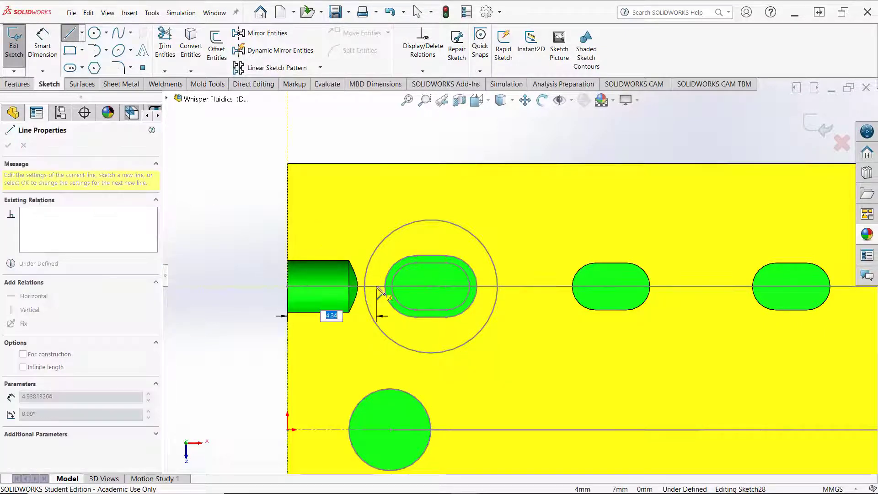
click(376, 286)
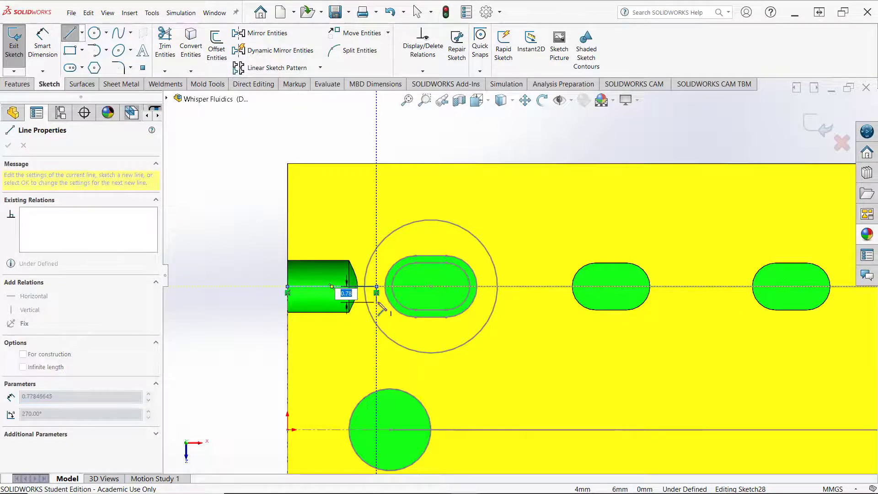
Continue the line with an arc of about 0.66 mm radius and a line about 6.38 mm long ending on the central channel's line.
click(377, 288)
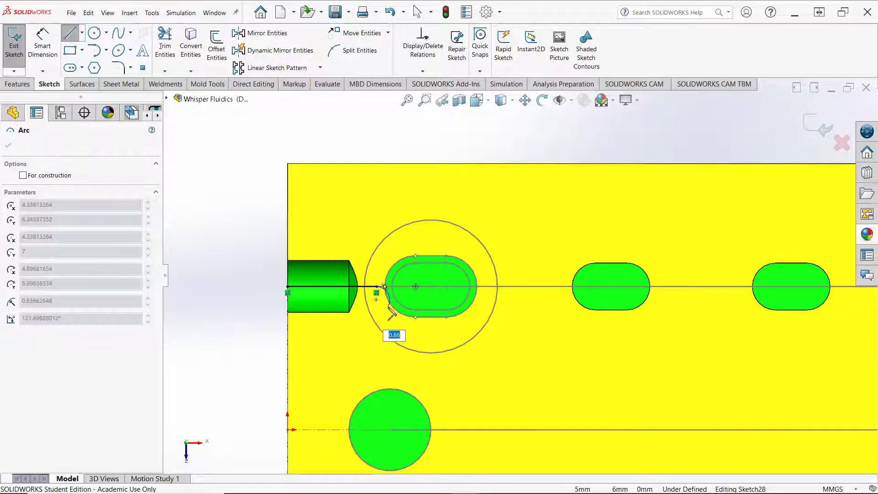
scroll(361, 314, down, 8)
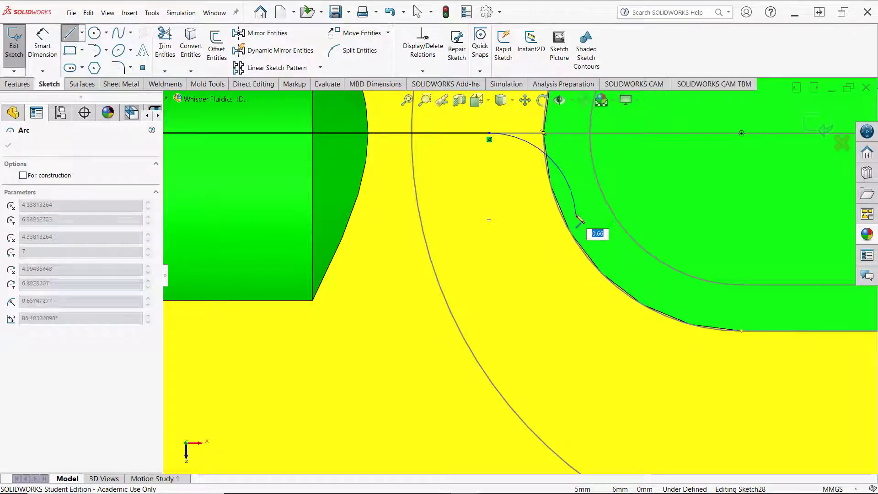
click(576, 214)
scroll(576, 318, up, 5)
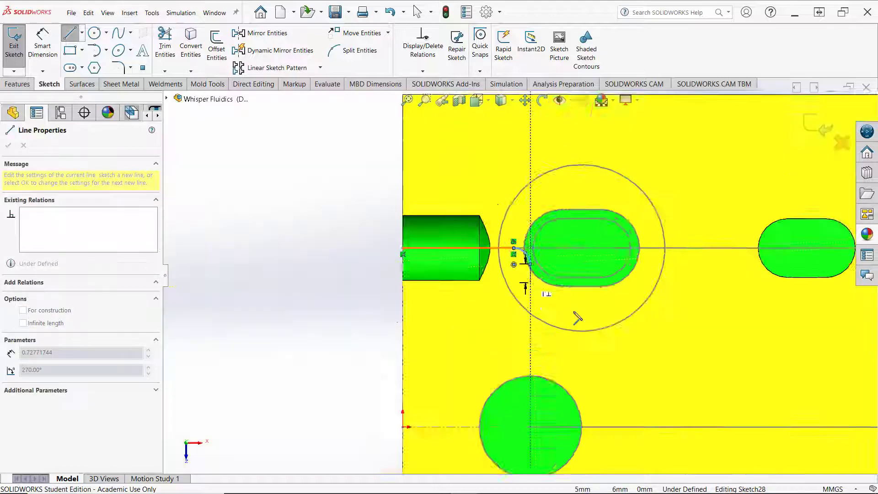
scroll(525, 361, down, 5)
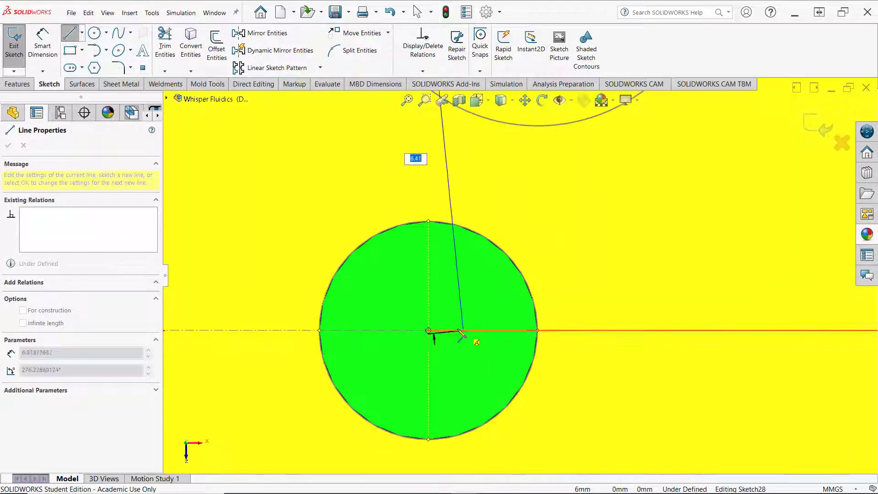
click(414, 331)
right_click(413, 331)
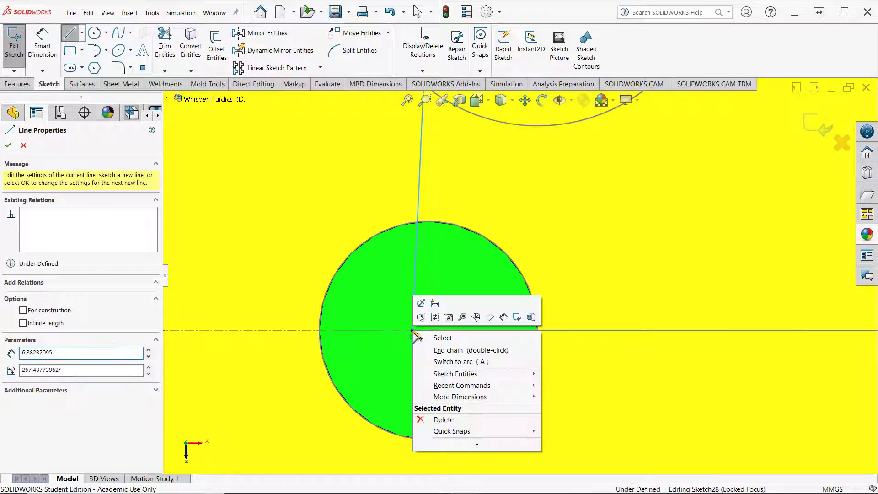
click(445, 337)
Add a tangent relation between the arc and the long line running to the round chamber.
scroll(447, 340, up, 5)
scroll(503, 256, down, 3)
scroll(477, 270, up, 3)
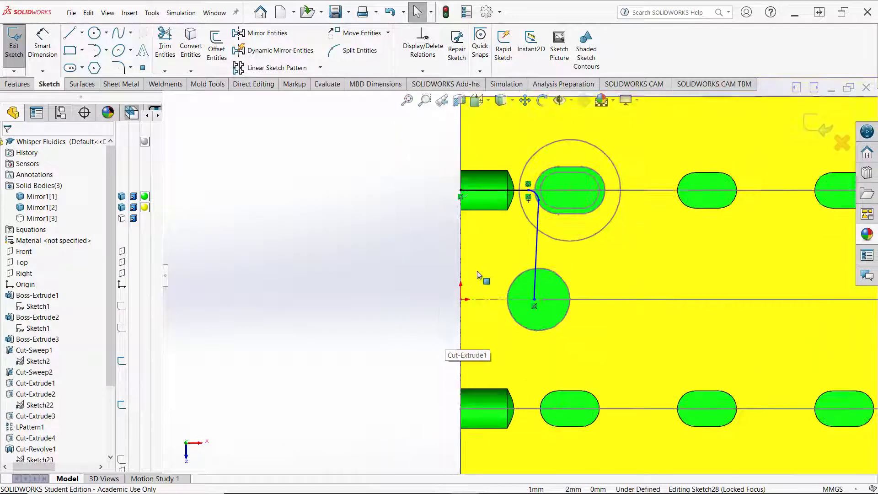
scroll(562, 215, down, 3)
scroll(523, 211, down, 2)
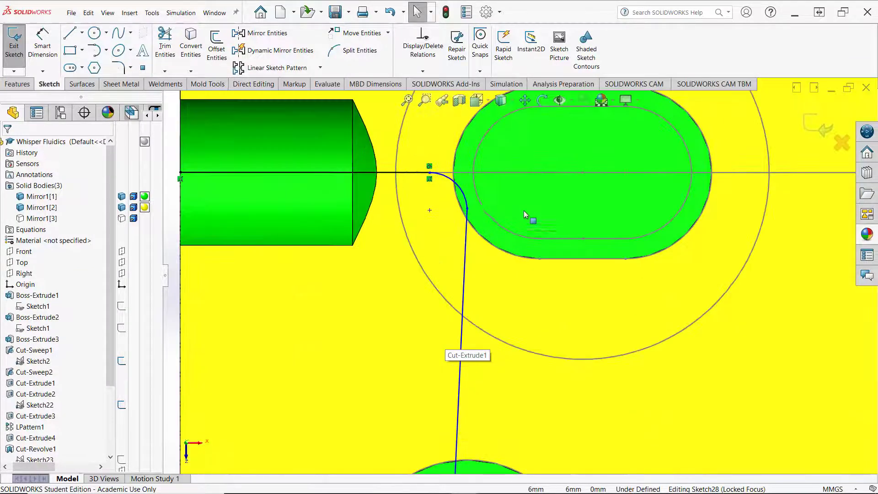
click(467, 196)
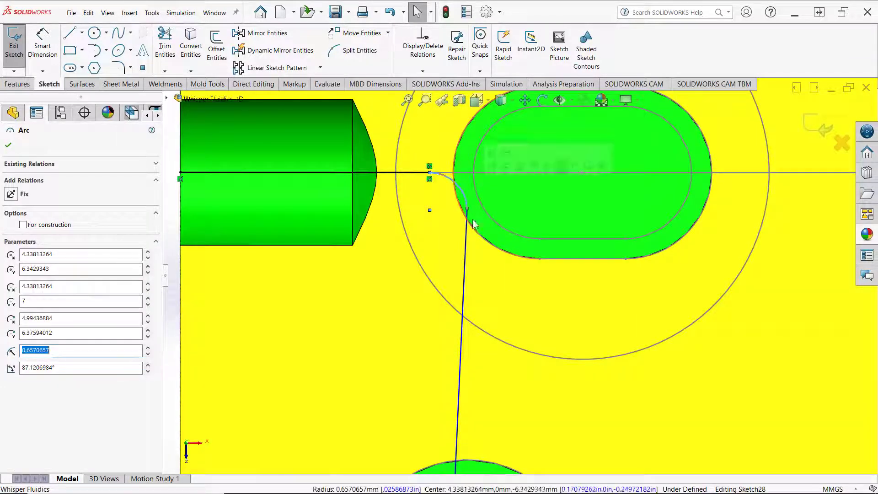
ctrl+click(463, 246)
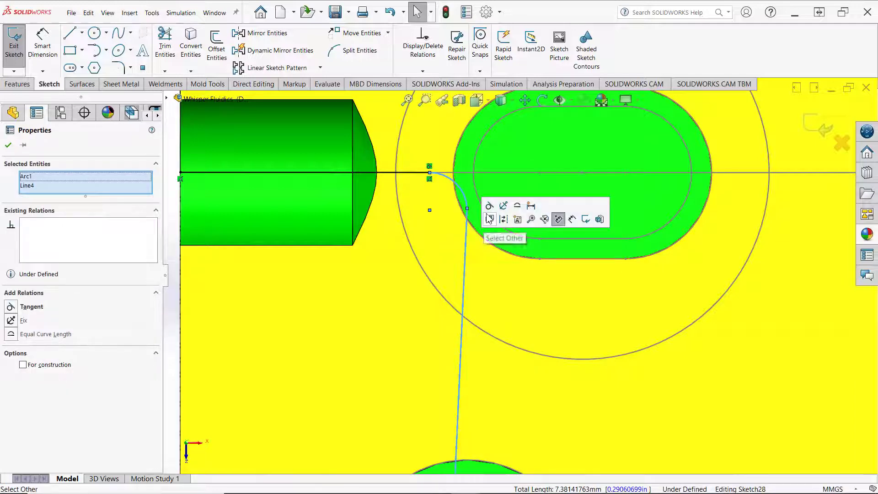
click(489, 206)
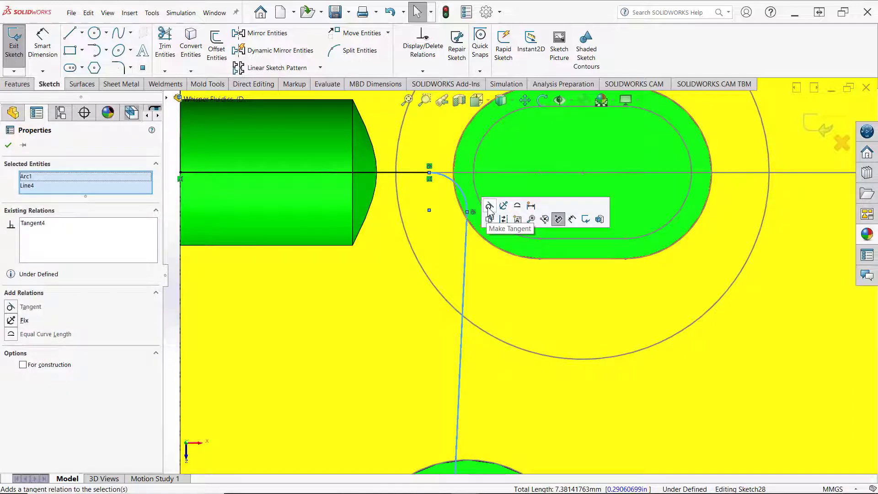
click(275, 286)
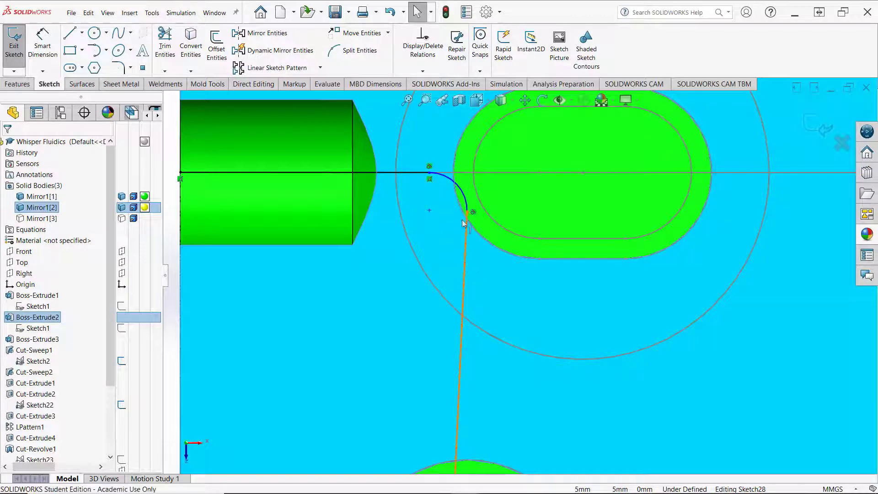
Make the long line running down to the round chamber vertical.
click(466, 226)
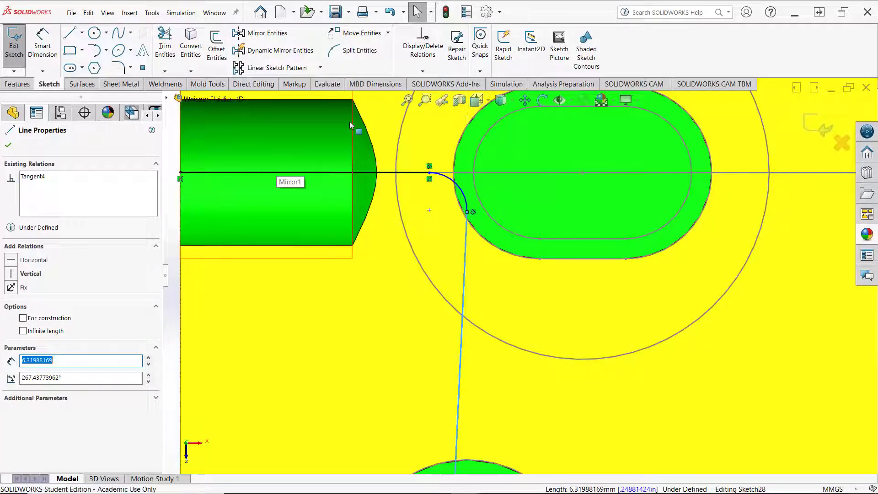
click(11, 273)
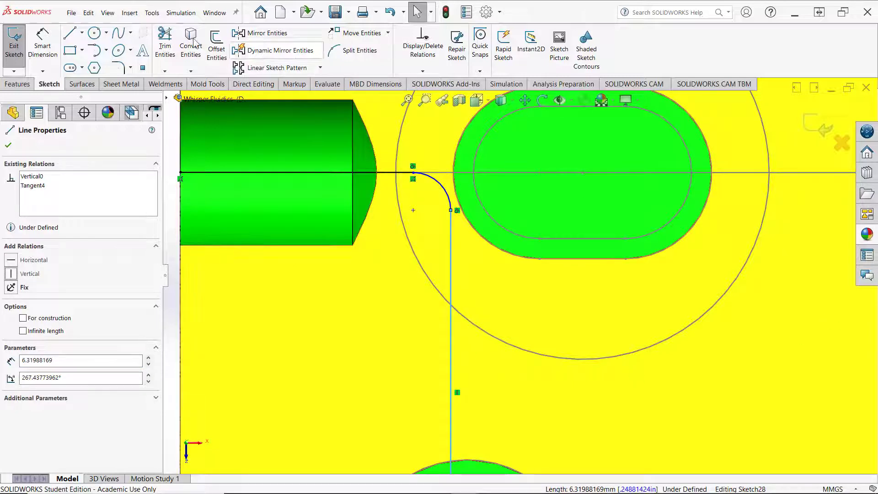
Dimension the vertical line 4.5 mm from the path's start point at the block's edge, with one-decimal precision.
click(46, 44)
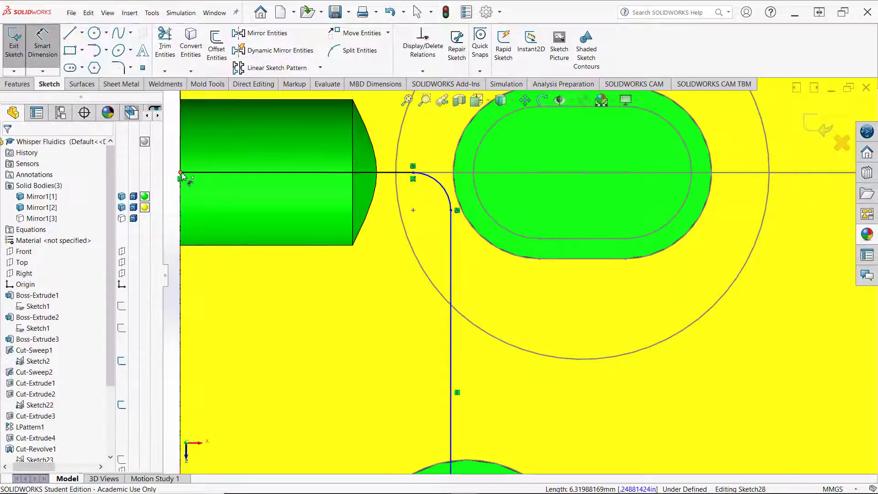
click(181, 174)
click(451, 355)
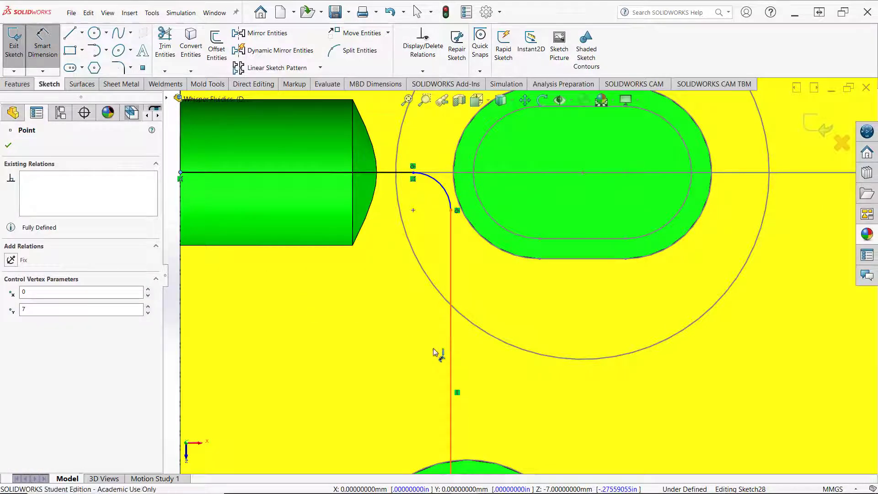
click(314, 362)
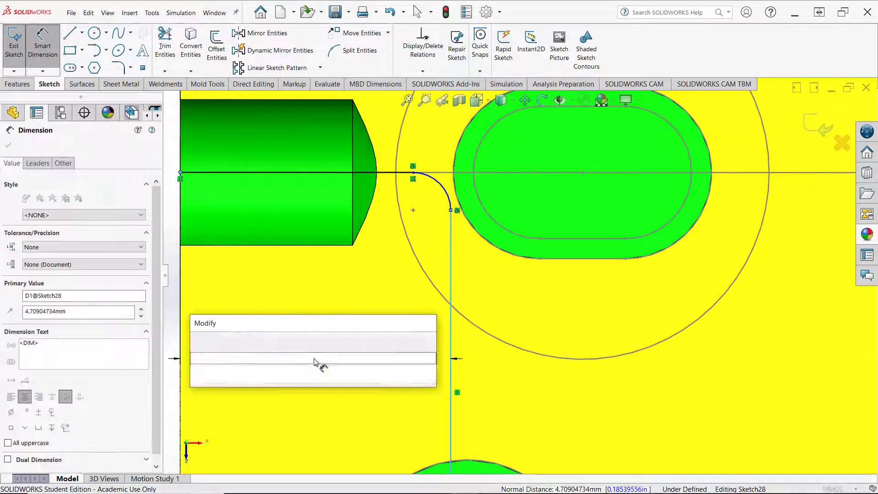
text(4.5)
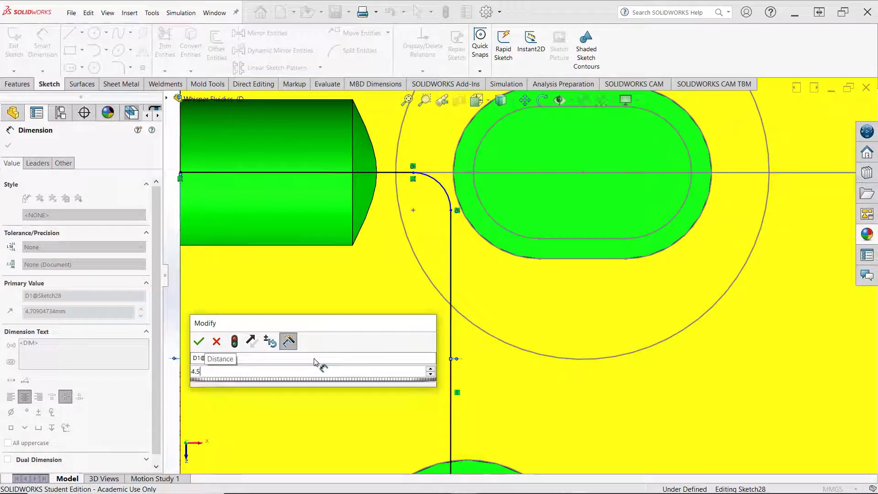
key(Return)
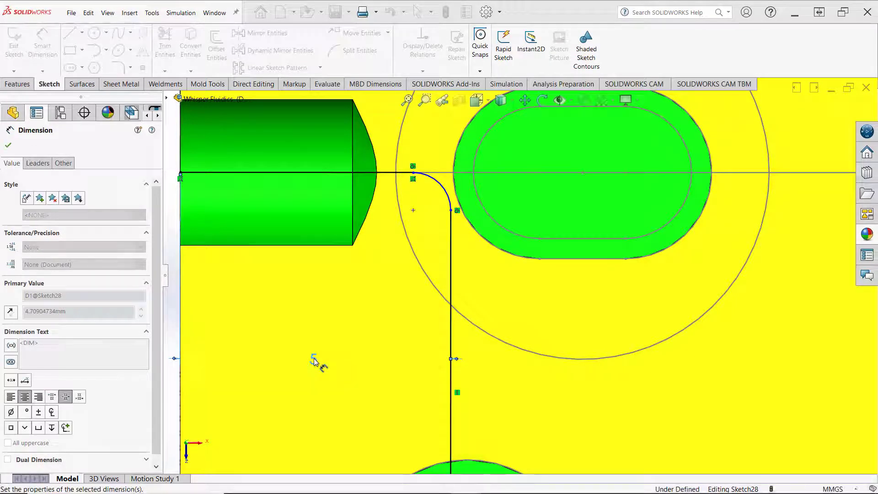
click(42, 264)
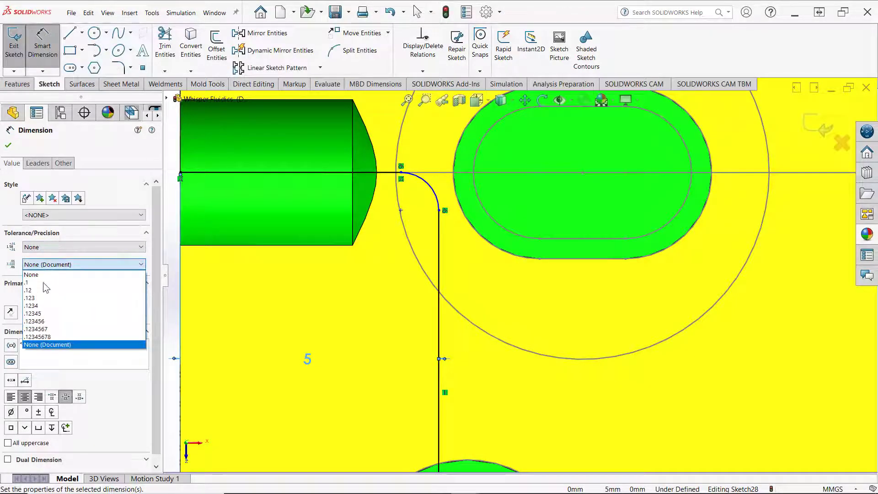
click(43, 287)
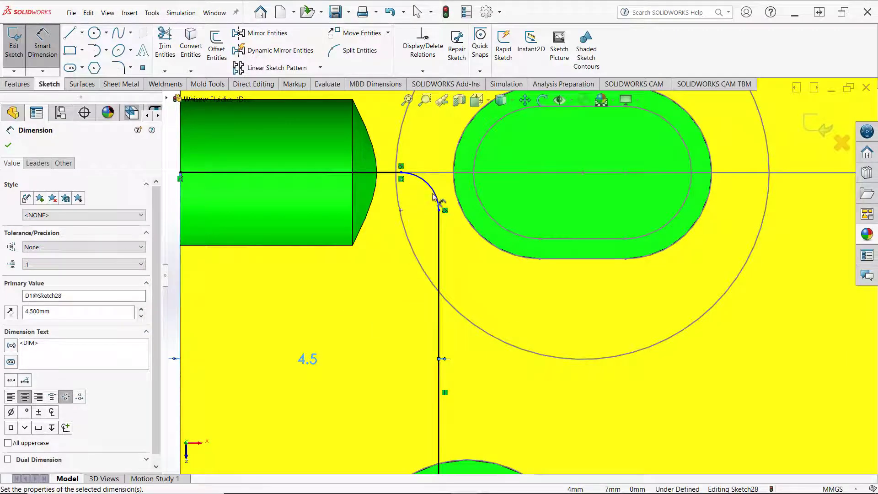
Enlarge the corner arc between the horizontal and vertical lines and set its radius to 1 mm.
scroll(430, 212, down, 3)
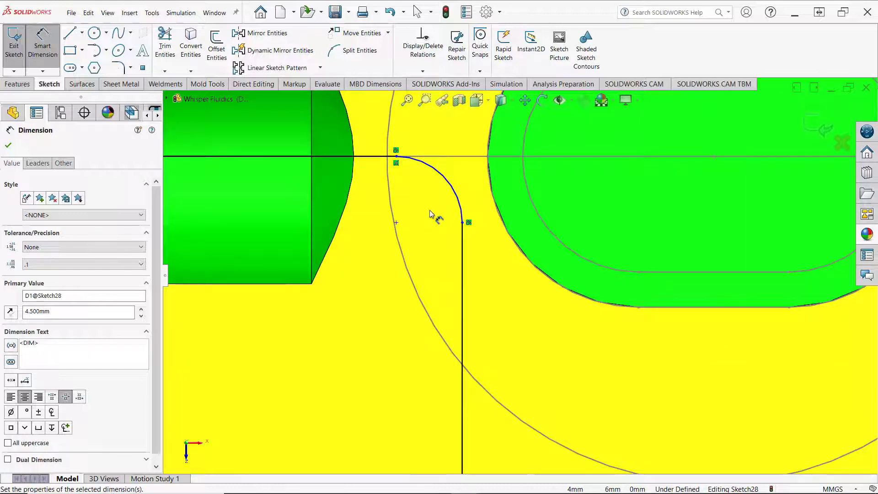
key(Escape)
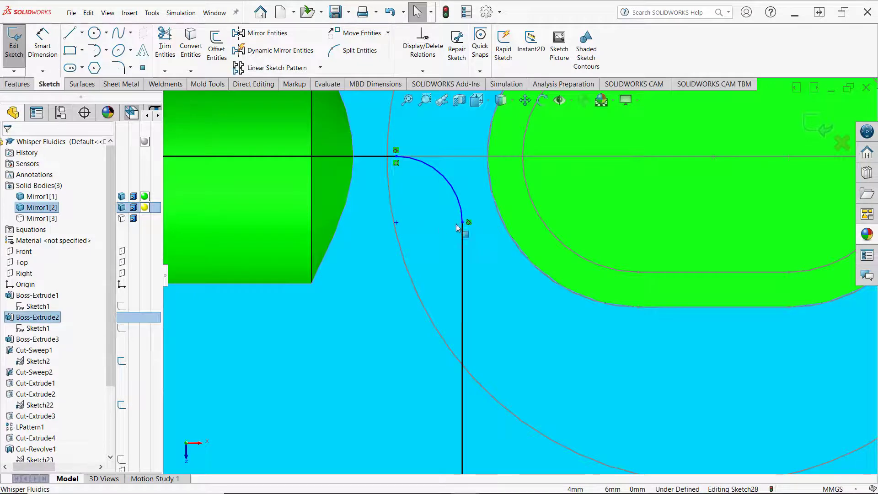
mouse_move(397, 222)
mouse_down()
mouse_move(445, 201)
mouse_move(382, 245)
mouse_move(351, 290)
mouse_move(380, 279)
mouse_move(369, 289)
mouse_up()
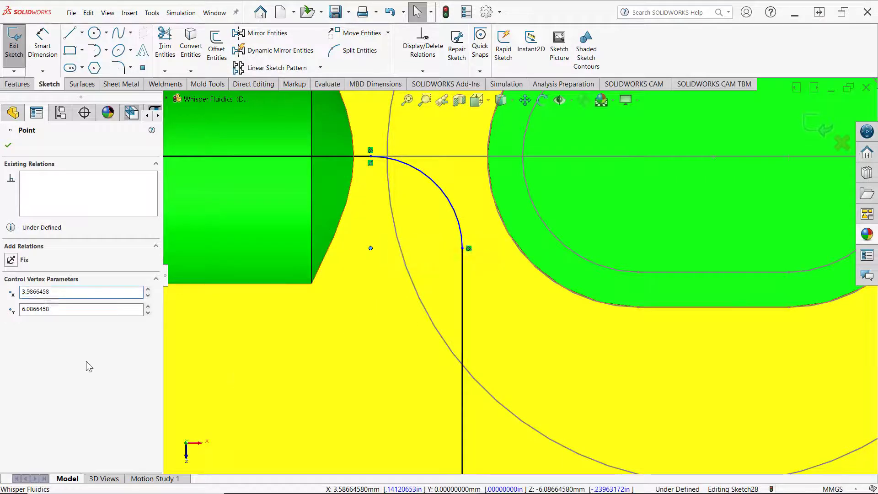
scroll(521, 276, up, 7)
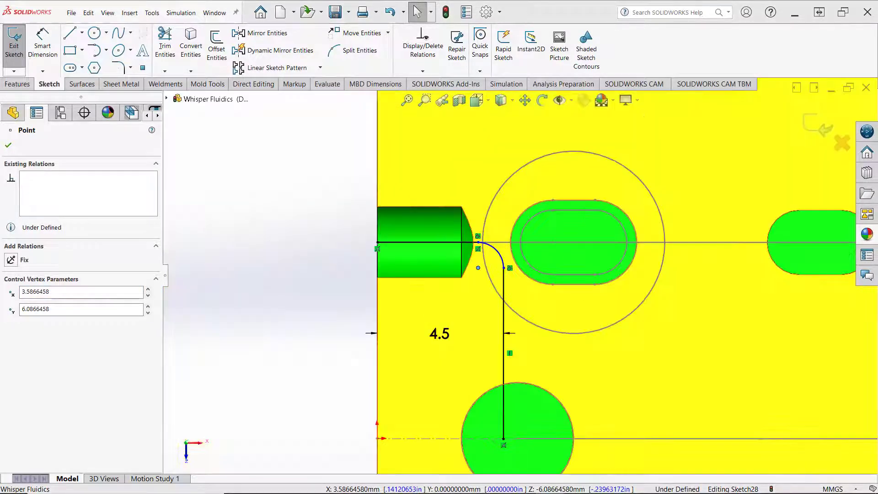
scroll(545, 245, down, 5)
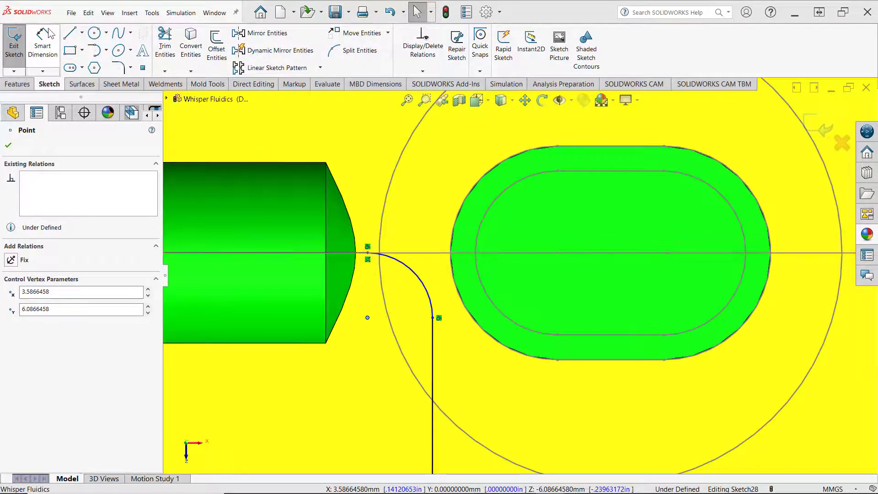
click(42, 45)
click(409, 259)
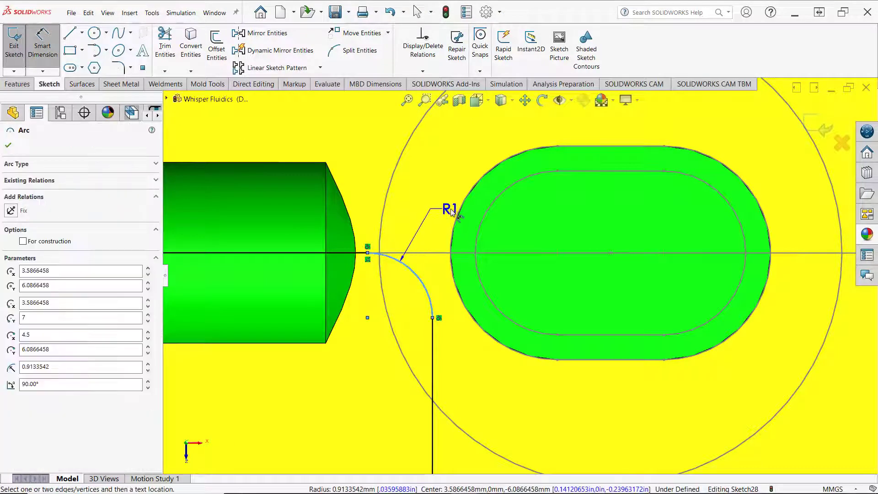
click(447, 206)
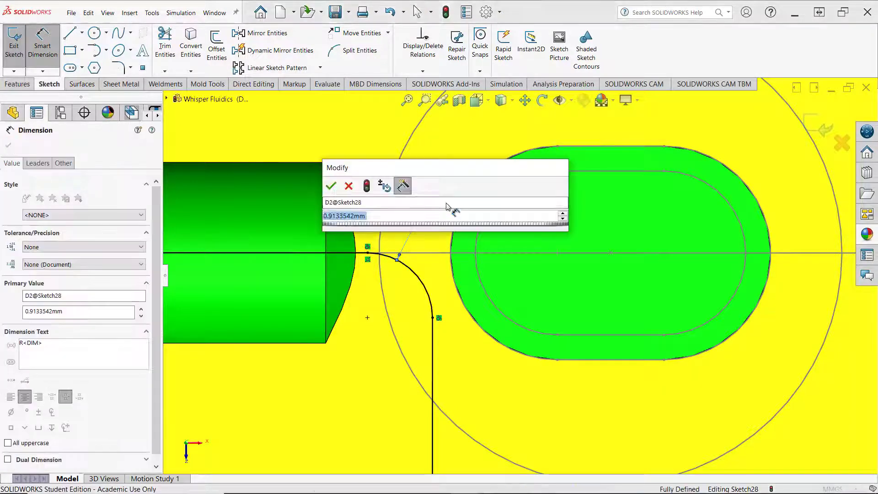
key(Return)
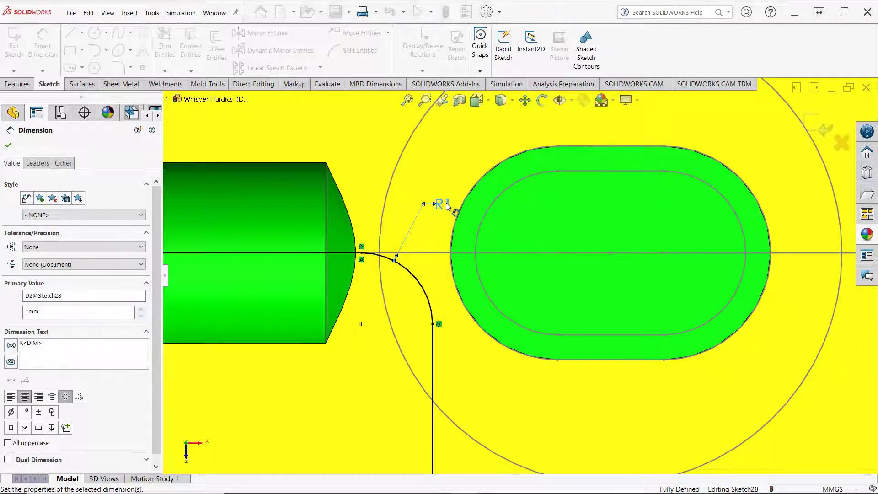
Draw a three-point arc of about 10.06 mm radius from the first upper slot's far end-arc center to the round chamber's center.
scroll(521, 293, up, 5)
scroll(583, 322, down, 3)
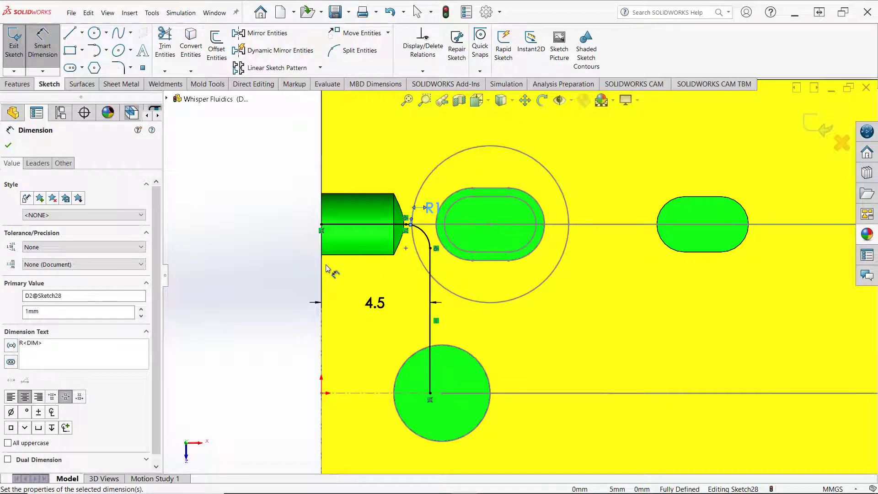
click(106, 52)
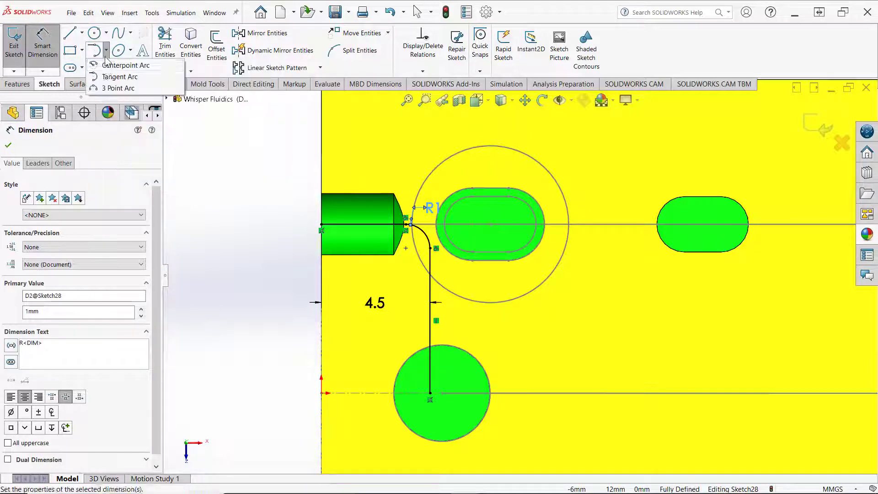
click(103, 91)
scroll(345, 198, up, 3)
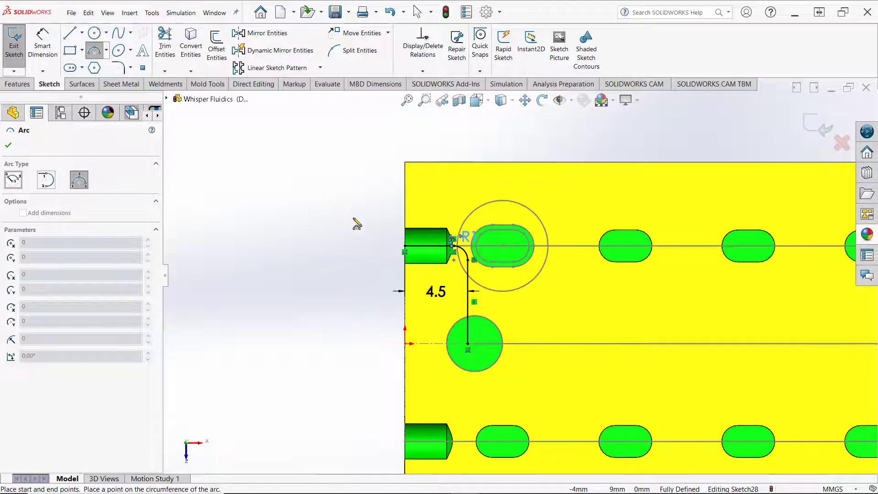
click(513, 247)
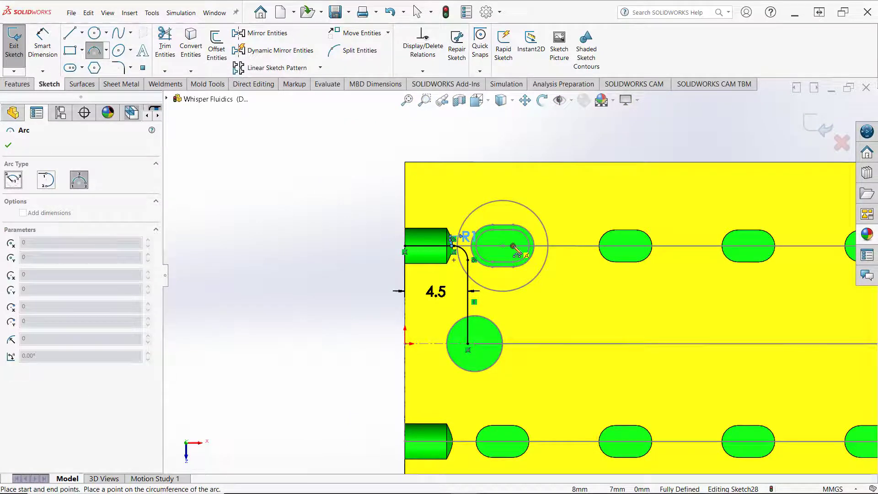
click(475, 343)
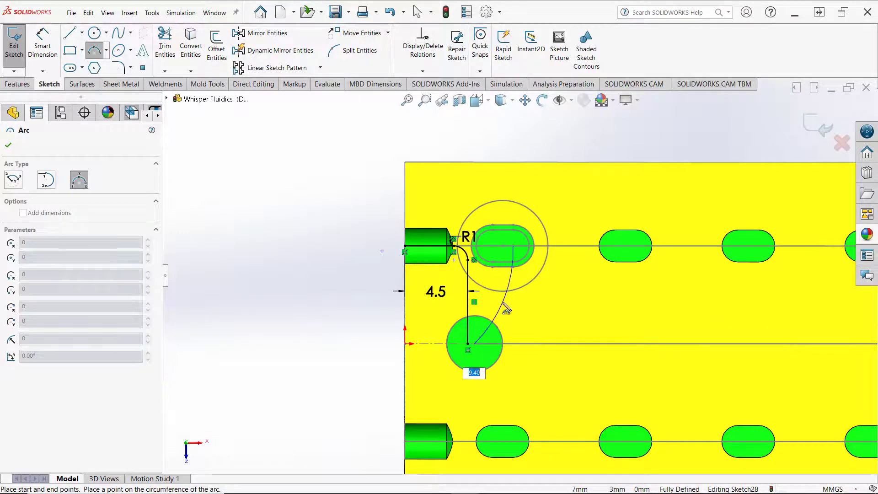
click(503, 304)
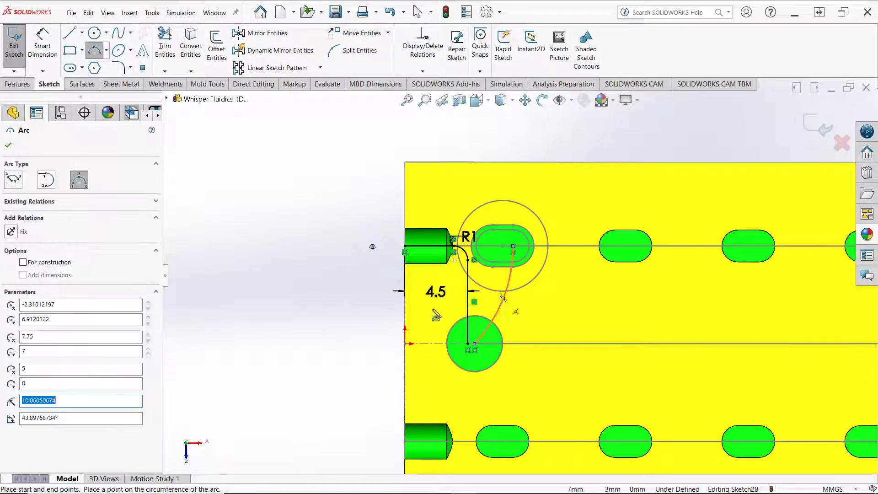
key(Escape)
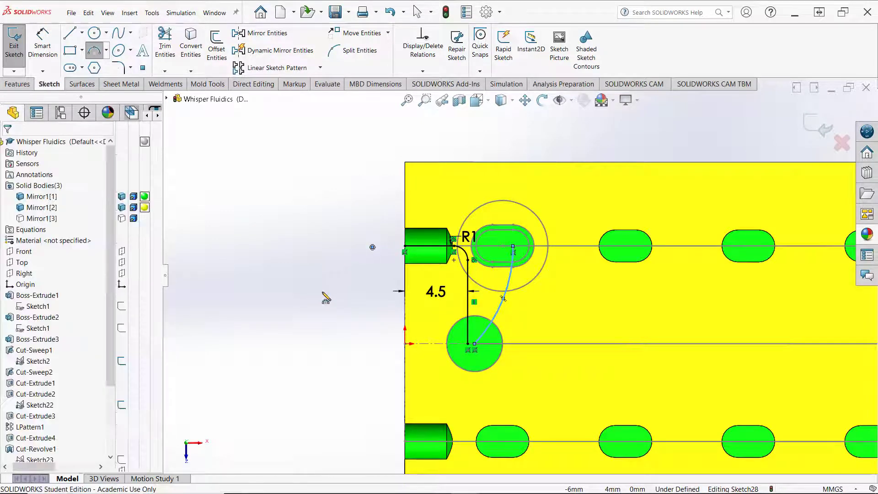
Set the radius of the arc between the slot and the round chamber to 11 mm.
scroll(383, 256, down, 5)
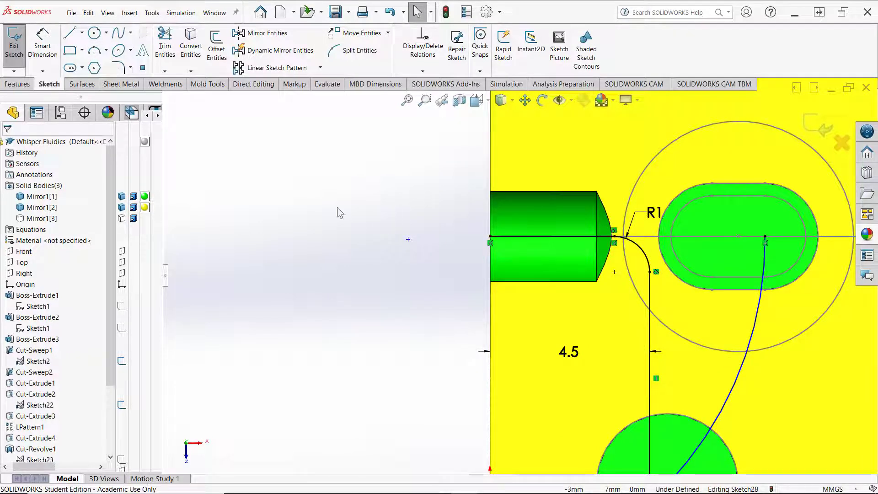
key(z)
scroll(727, 402, down, 3)
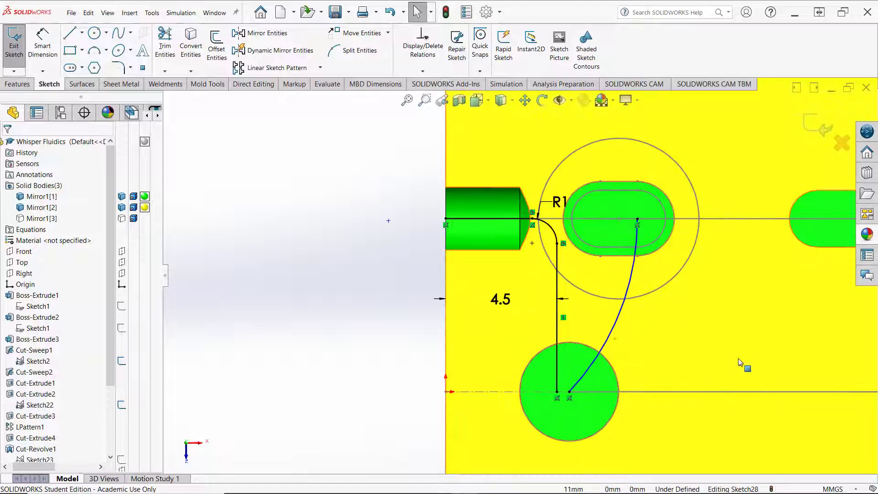
scroll(739, 354, down, 3)
key(z)
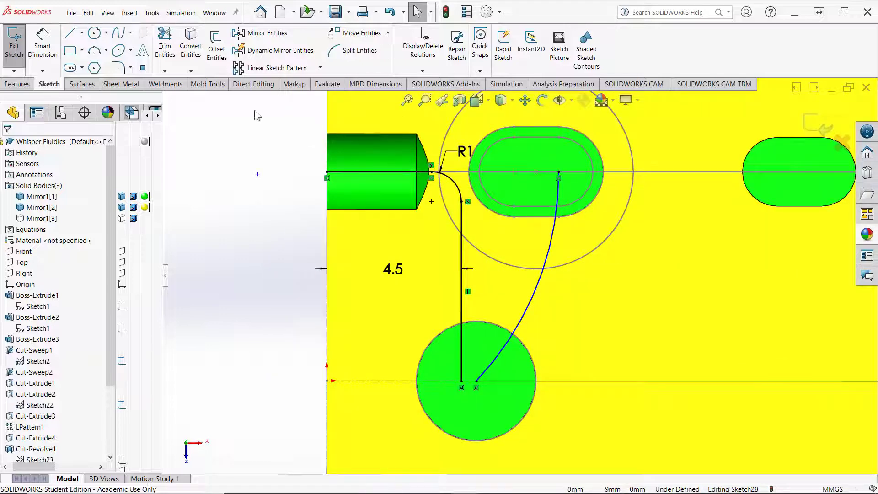
click(44, 41)
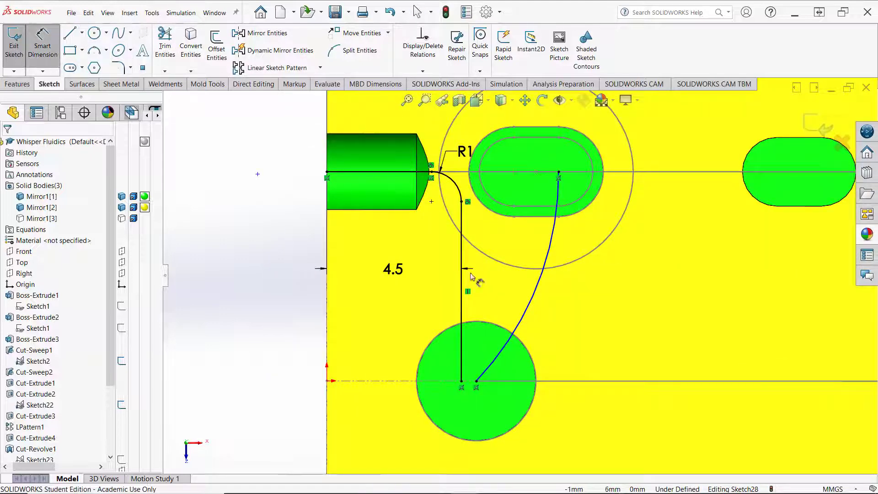
click(530, 313)
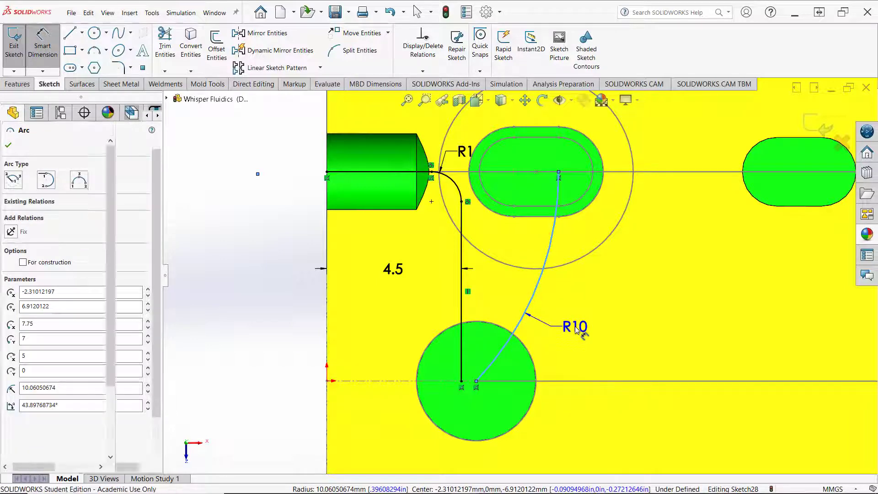
click(574, 326)
text(11)
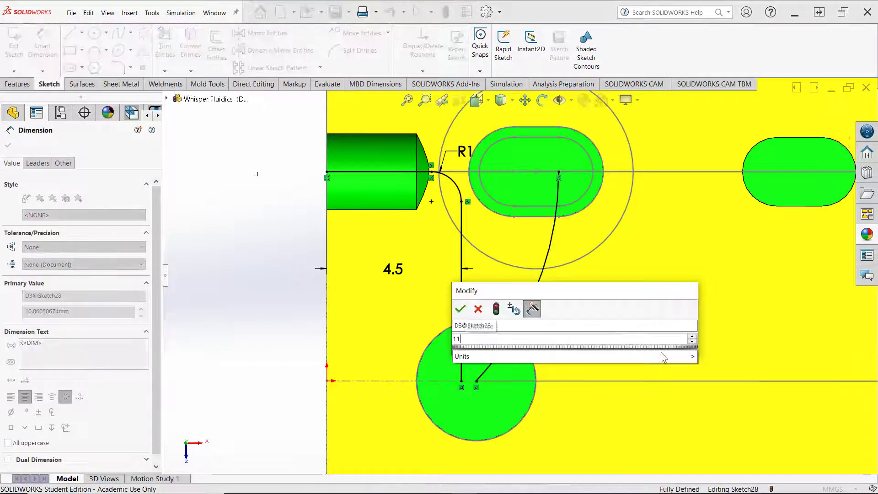
key(Return)
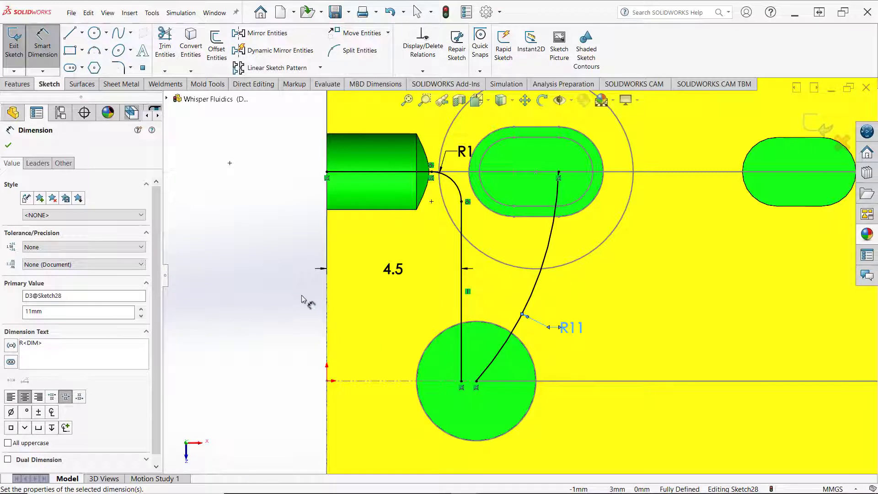
click(281, 263)
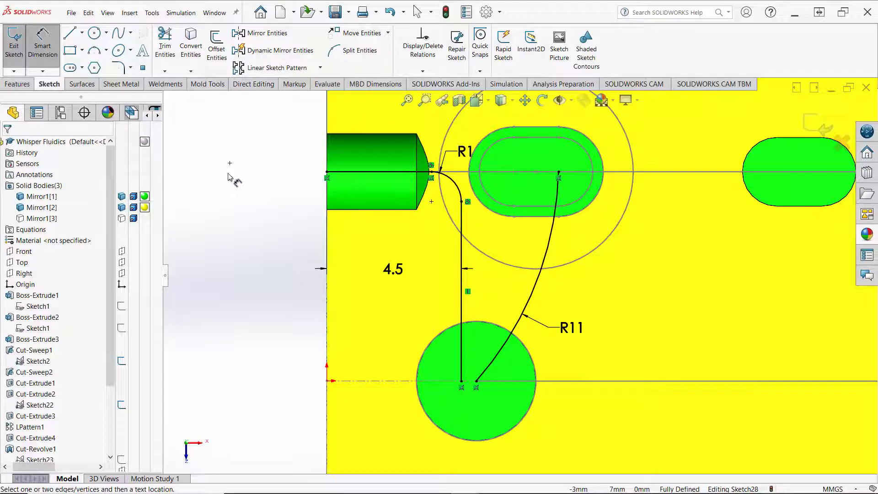
Draw a three-point arc of about 13.49 mm radius from the last lower slot's center to the middle channel line inside the large round chamber.
scroll(239, 277, up, 14)
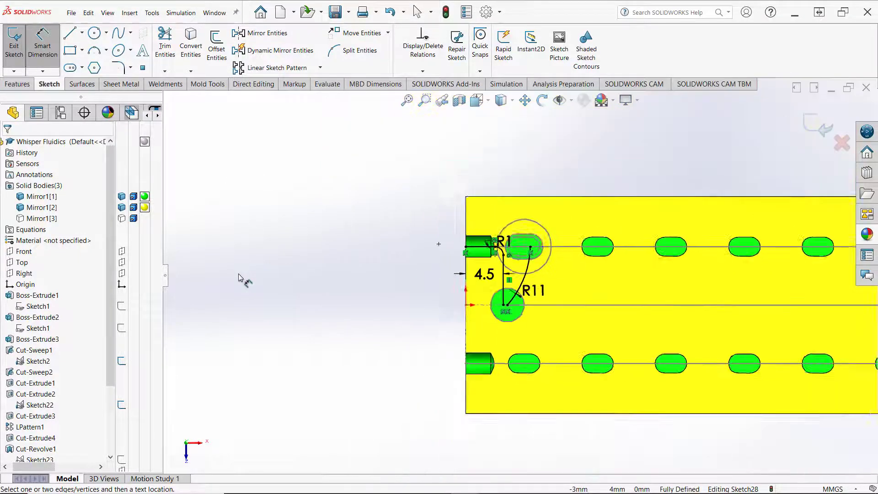
scroll(745, 297, down, 4)
scroll(540, 273, down, 1)
scroll(540, 273, down, 1)
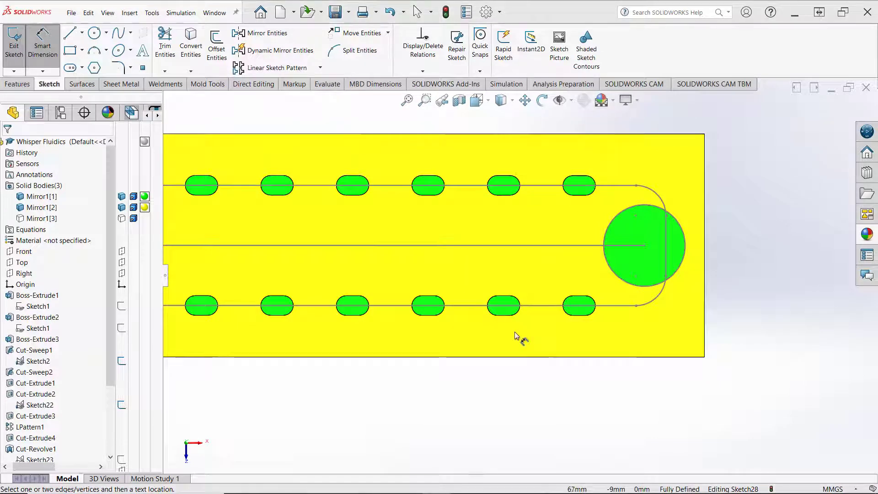
click(94, 50)
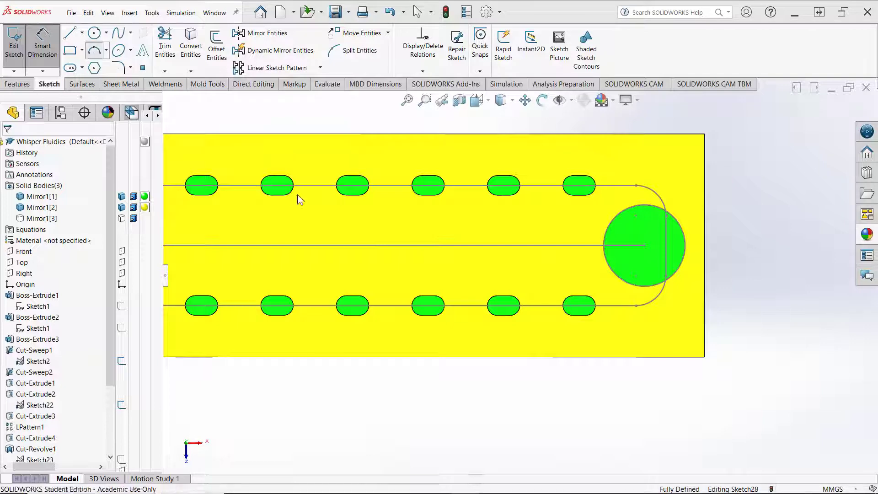
scroll(585, 315, down, 4)
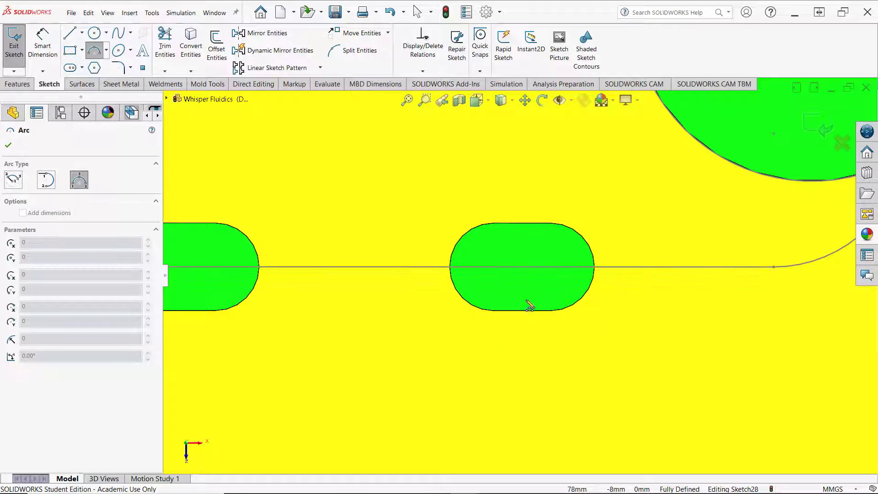
click(522, 267)
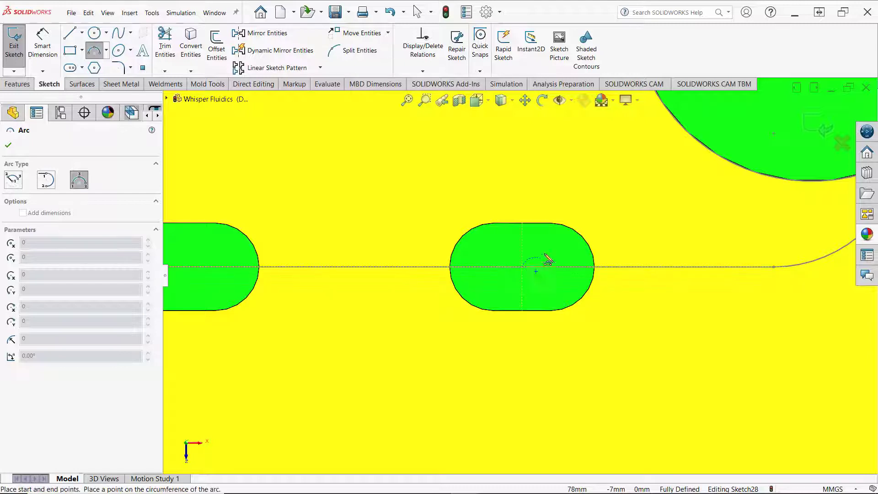
scroll(675, 251, up, 5)
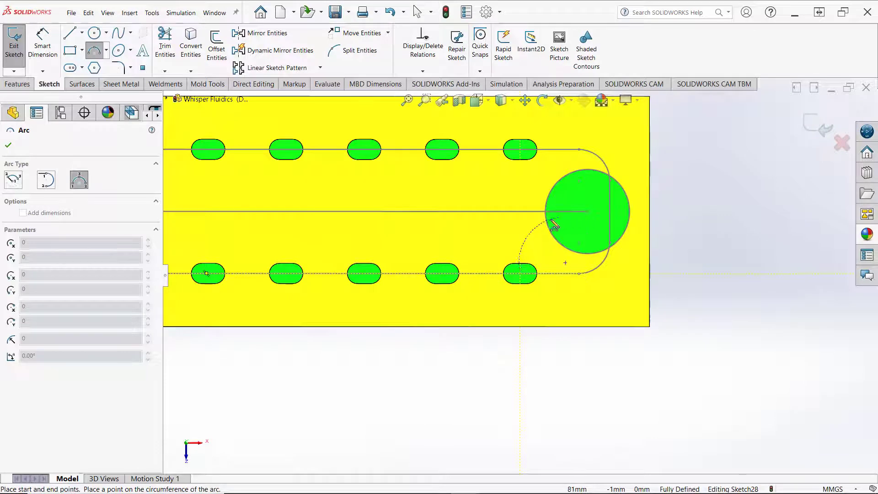
click(556, 213)
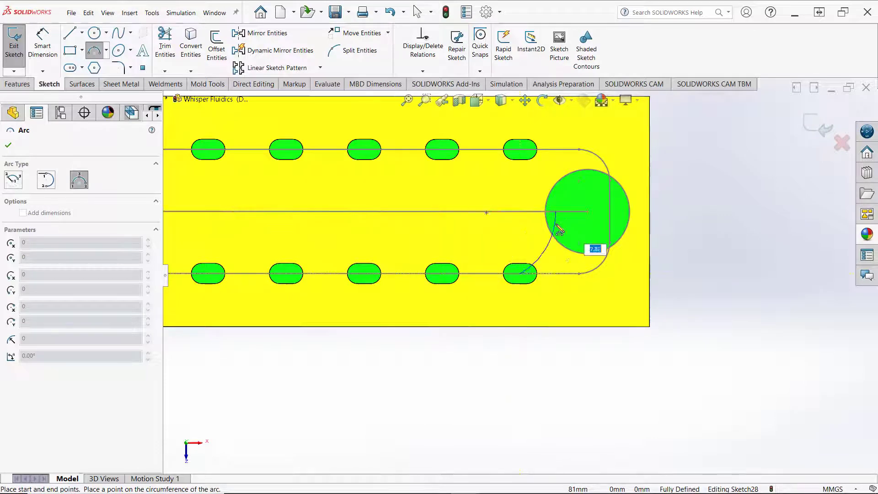
click(554, 227)
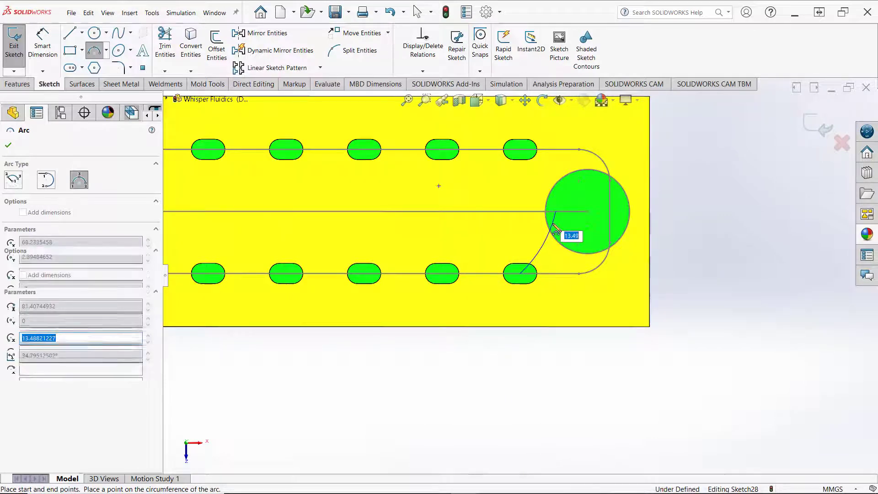
right_click(654, 354)
click(675, 356)
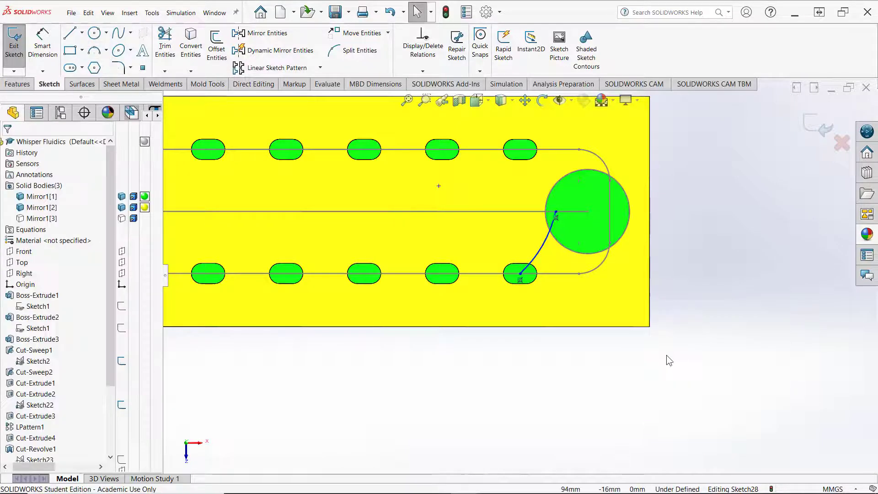
Dimension the new arc's upper endpoint 4 mm horizontally from the large round chamber's center.
scroll(486, 267, down, 3)
scroll(558, 312, up, 2)
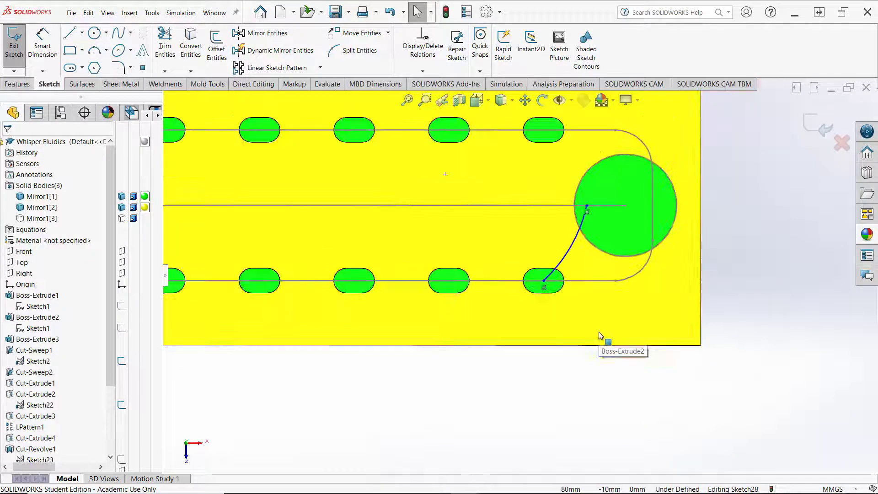
scroll(543, 282, down, 5)
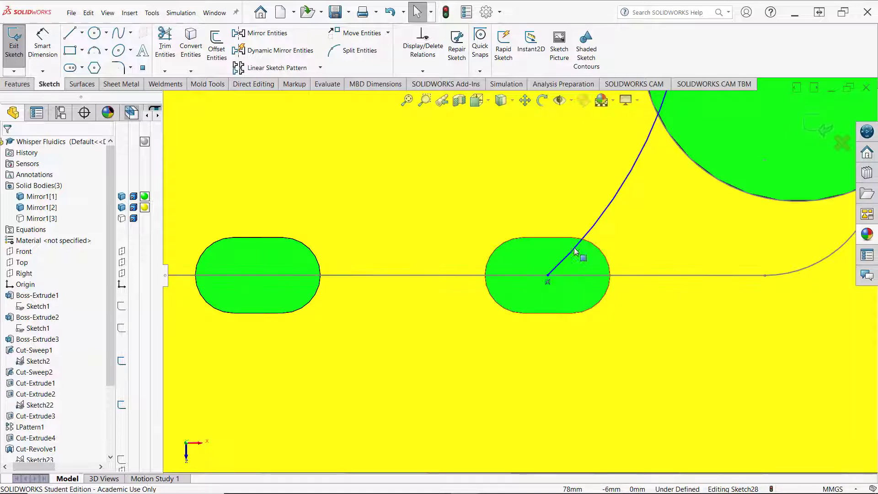
scroll(559, 301, up, 4)
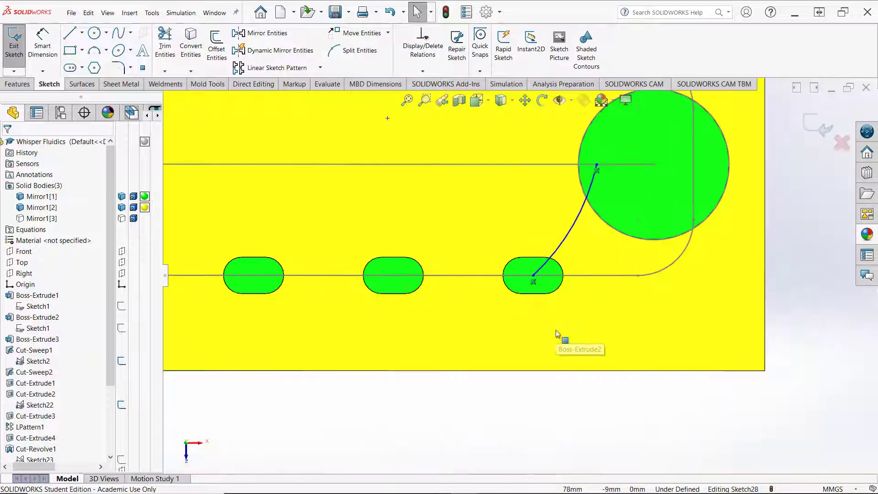
scroll(604, 379, up, 2)
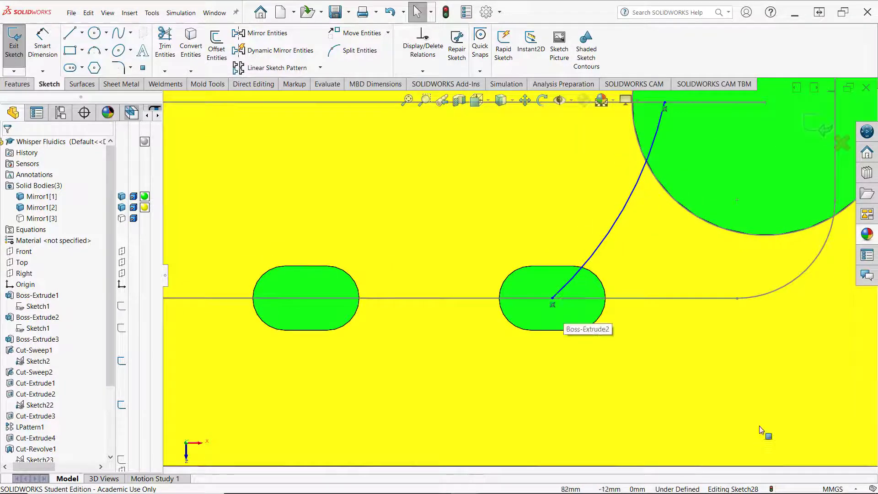
scroll(548, 305, up, 1)
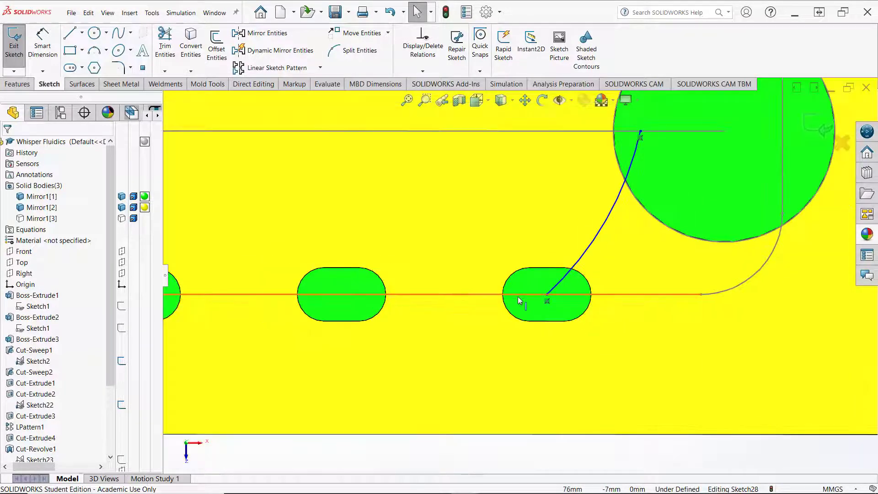
click(42, 46)
click(724, 133)
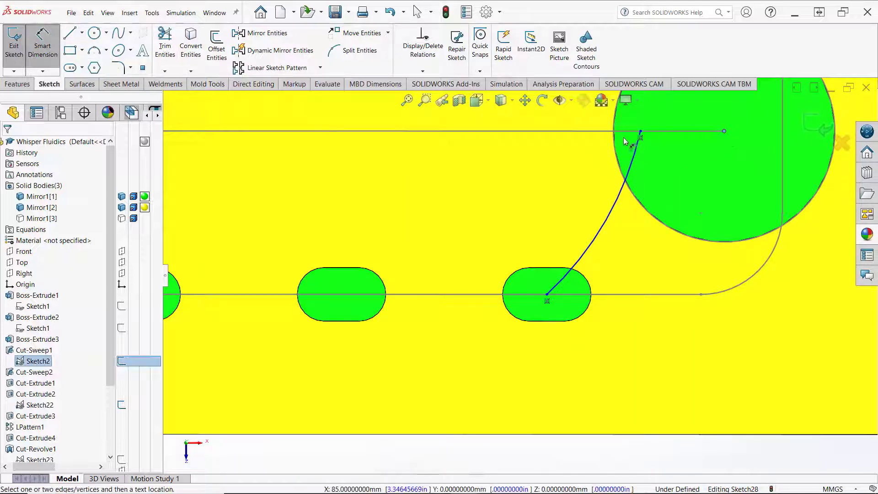
click(640, 132)
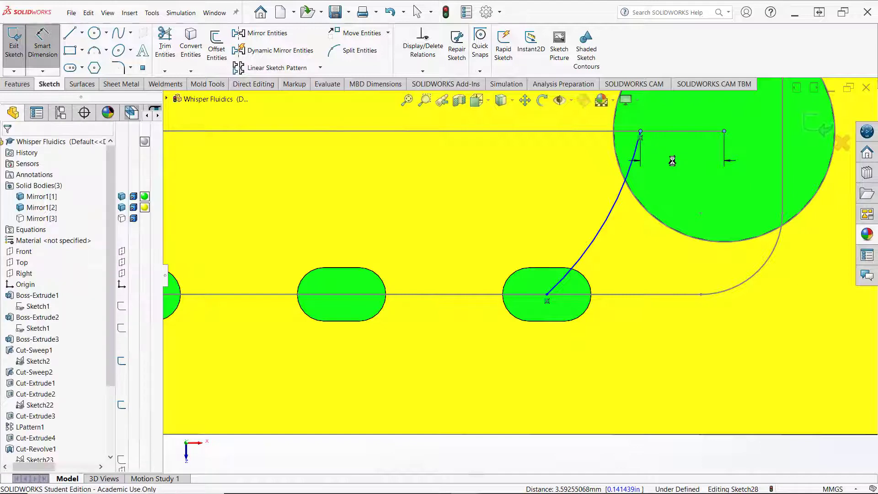
click(672, 161)
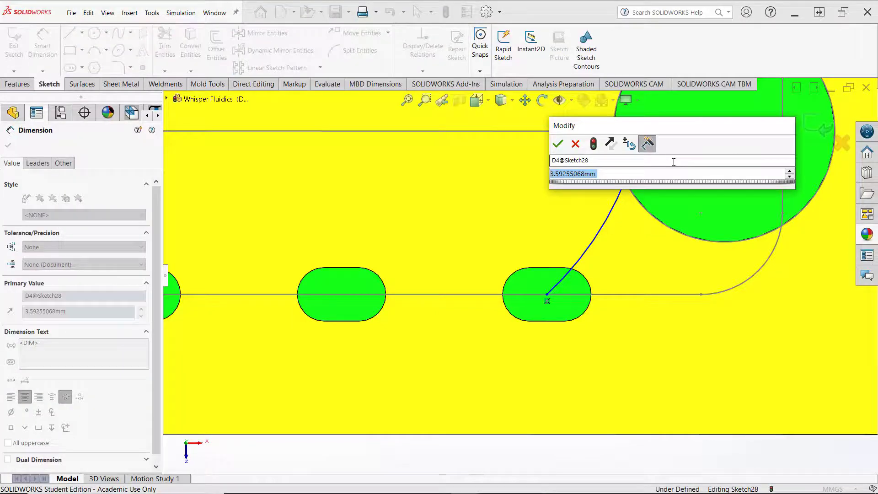
text(4)
key(Return)
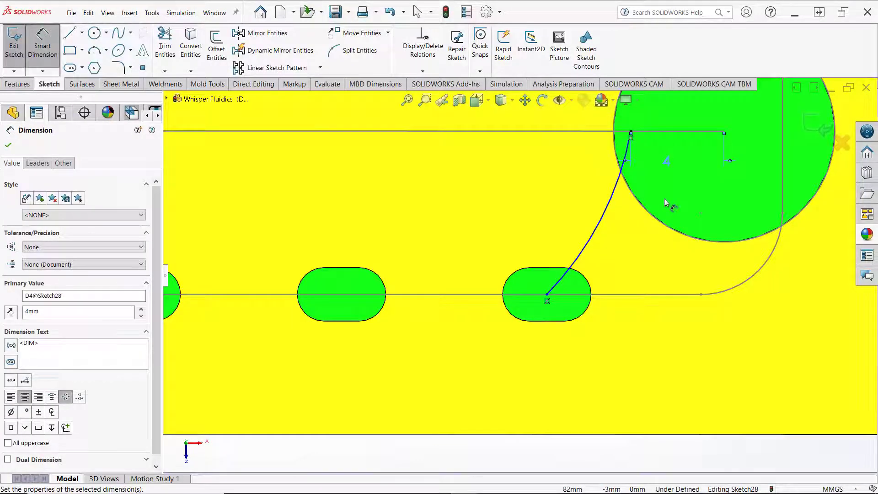
Set the radius of the arc between the last lower slot and the large chamber to 9 mm.
click(592, 237)
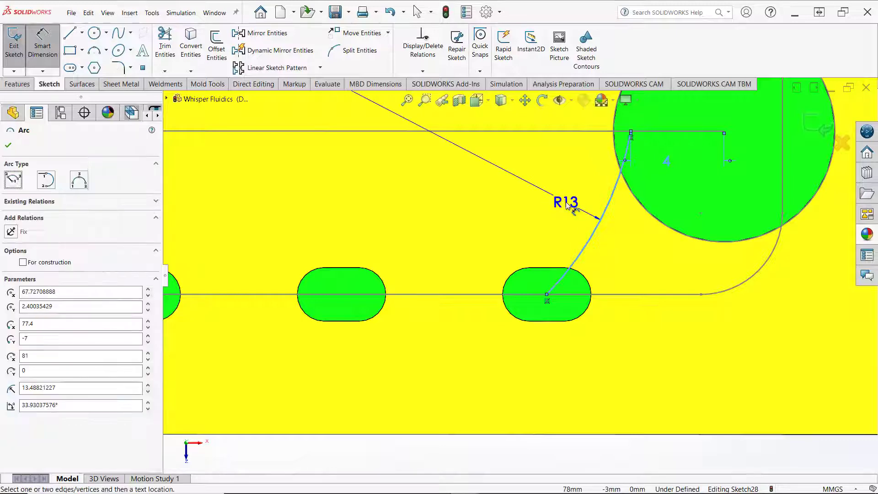
click(566, 202)
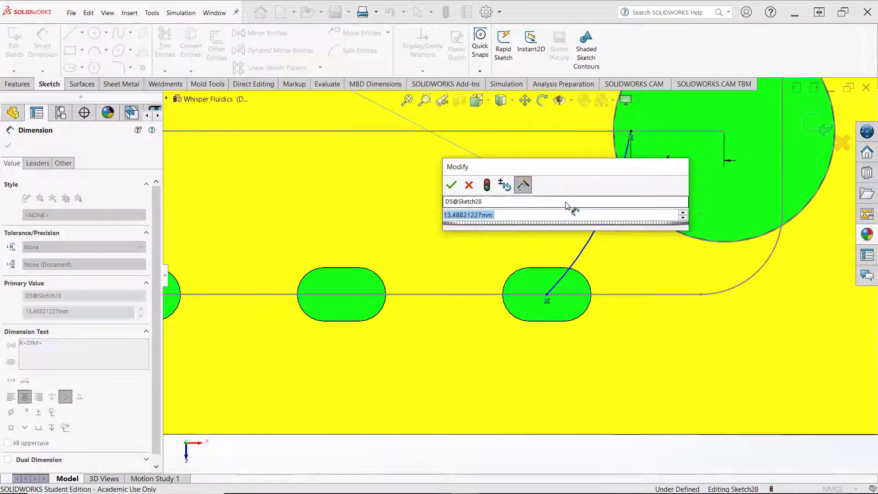
text(9)
key(Return)
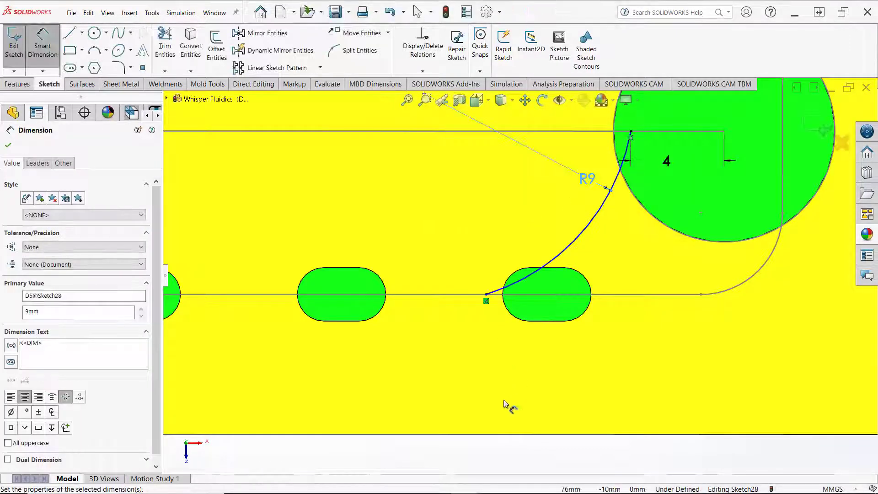
key(Escape)
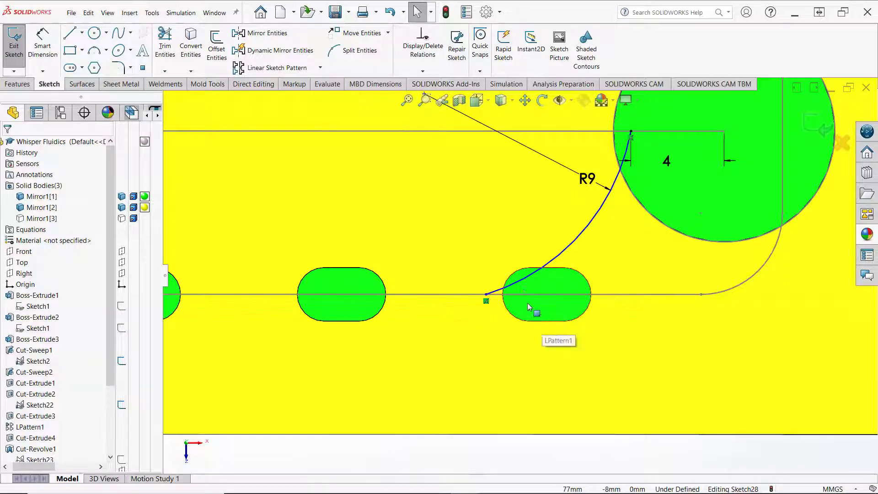
Add a vertical relation between the arc's lower endpoint and the midpoint of the last lower slot's straight edge.
click(547, 322)
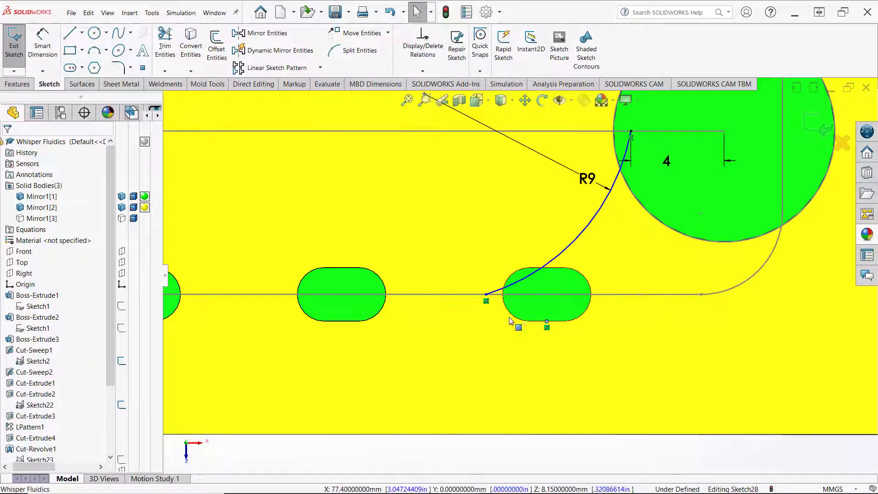
ctrl+click(486, 295)
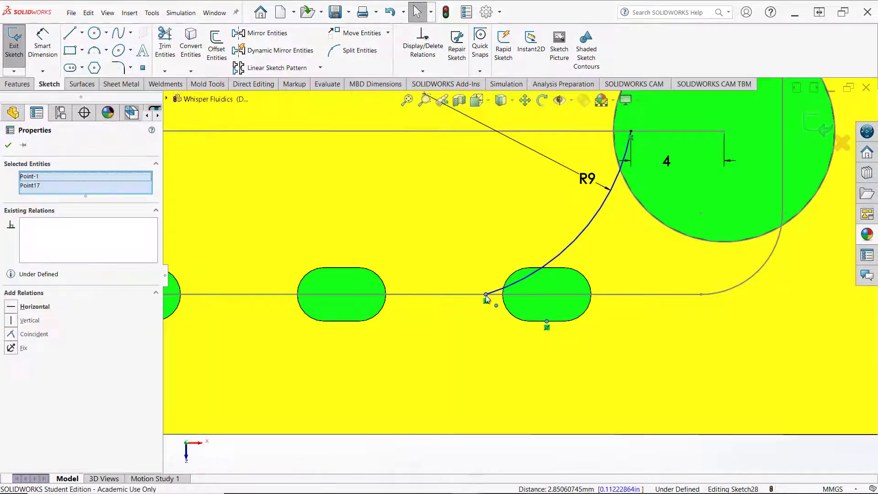
click(11, 323)
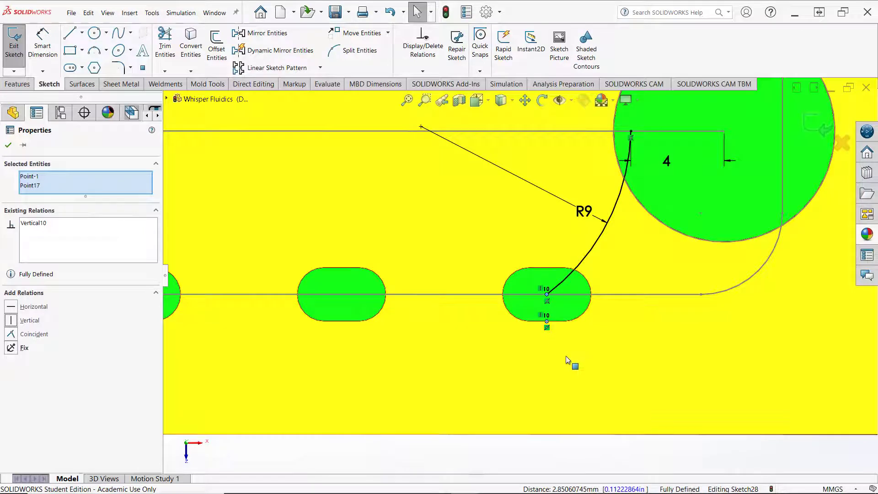
scroll(566, 356, up, 4)
scroll(739, 384, up, 3)
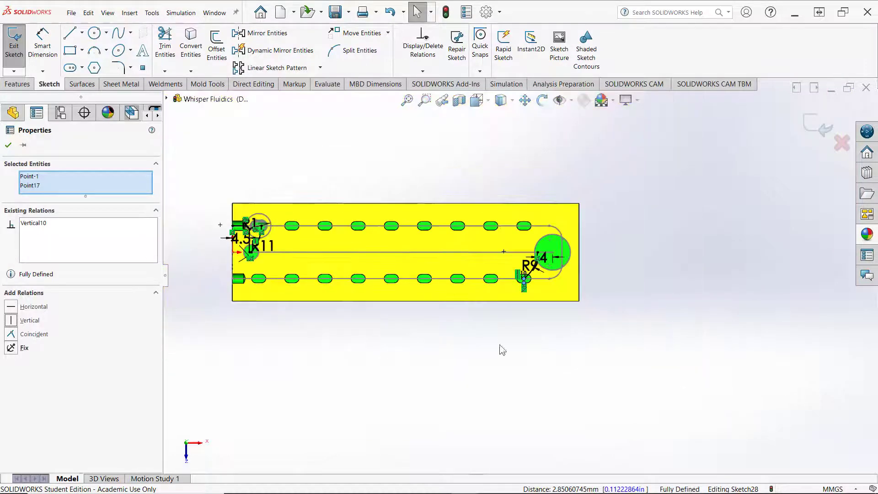
scroll(329, 260, down, 4)
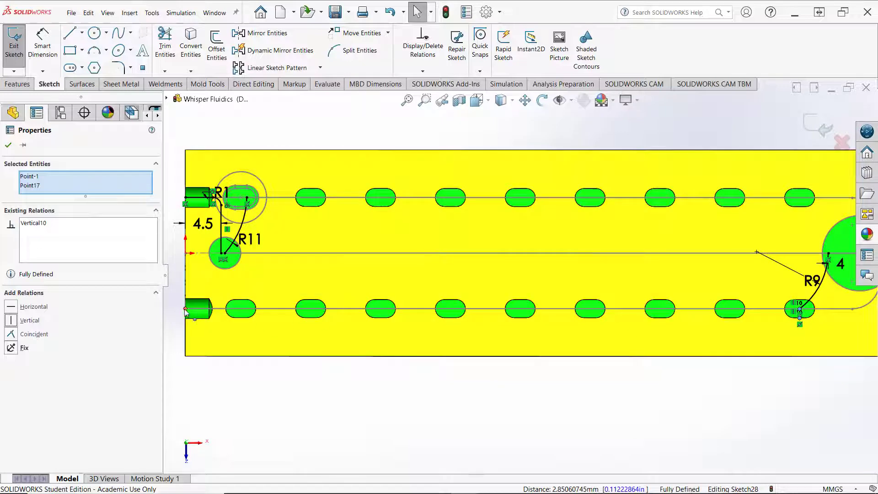
scroll(805, 305, down, 3)
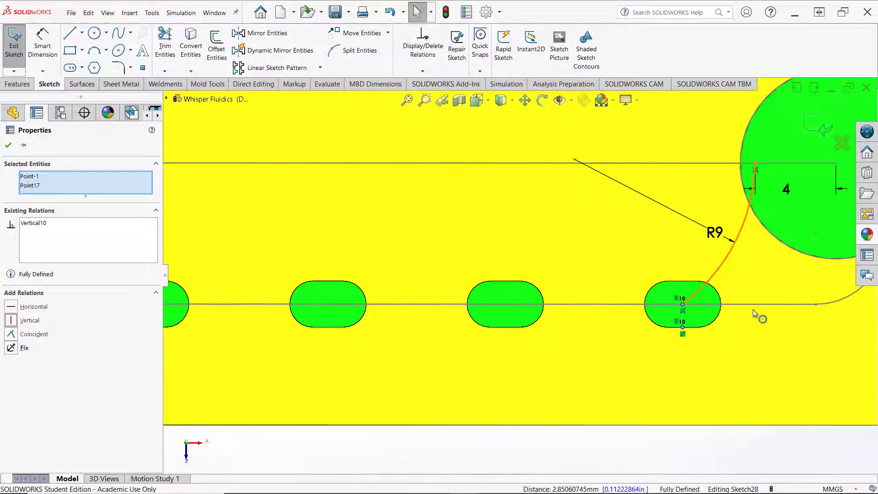
scroll(694, 345, up, 5)
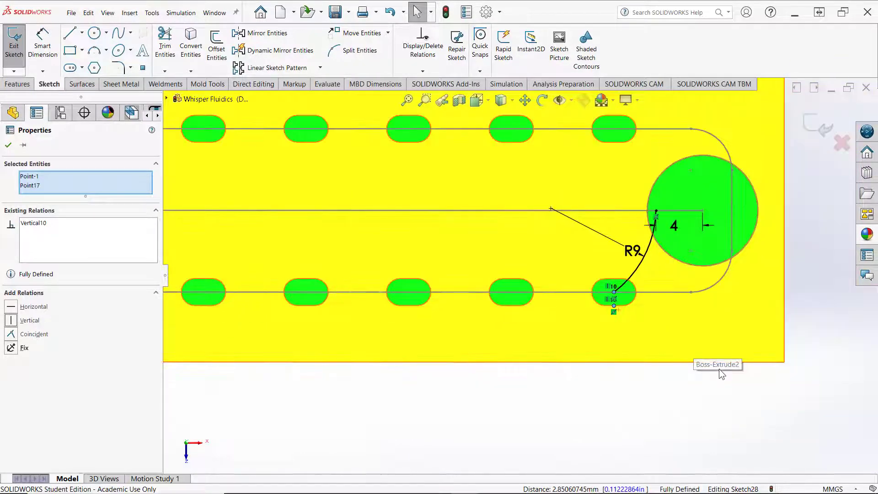
click(808, 357)
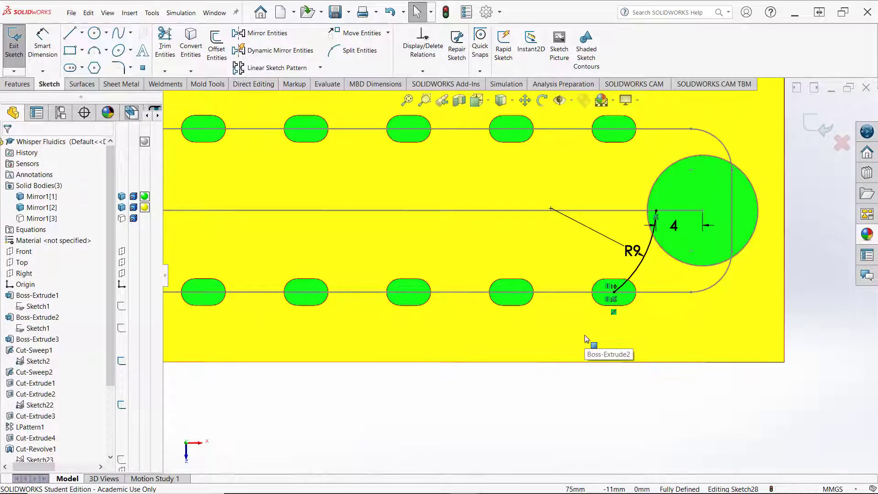
Exit the channel-path sketch, keeping its lines, arcs and dimensions.
middle_drag(677, 347, 252, 172)
scroll(251, 173, down, 1)
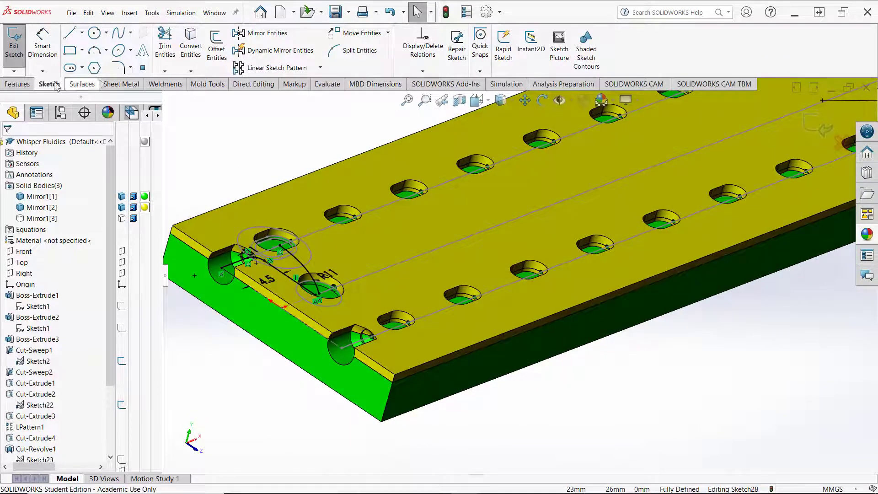
click(29, 86)
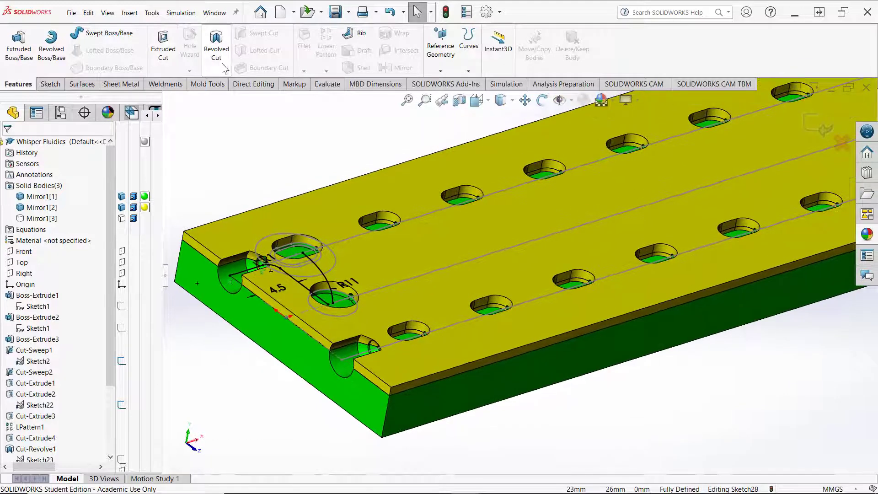
click(806, 131)
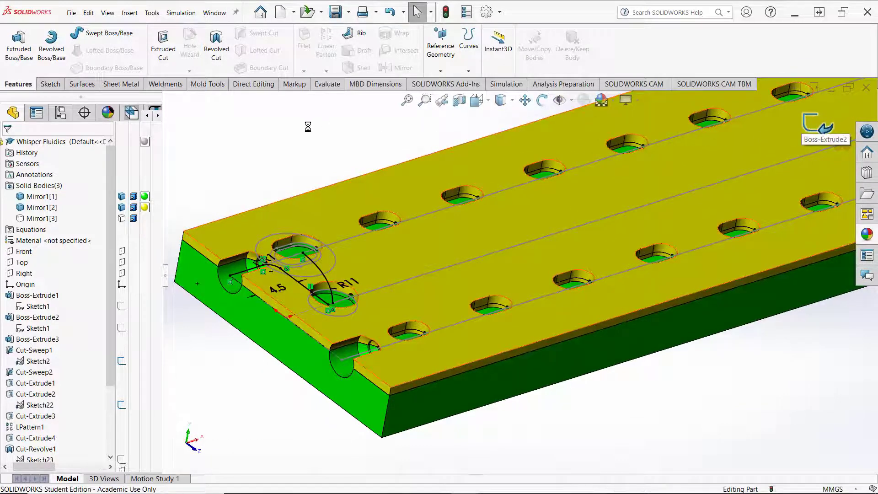
click(295, 128)
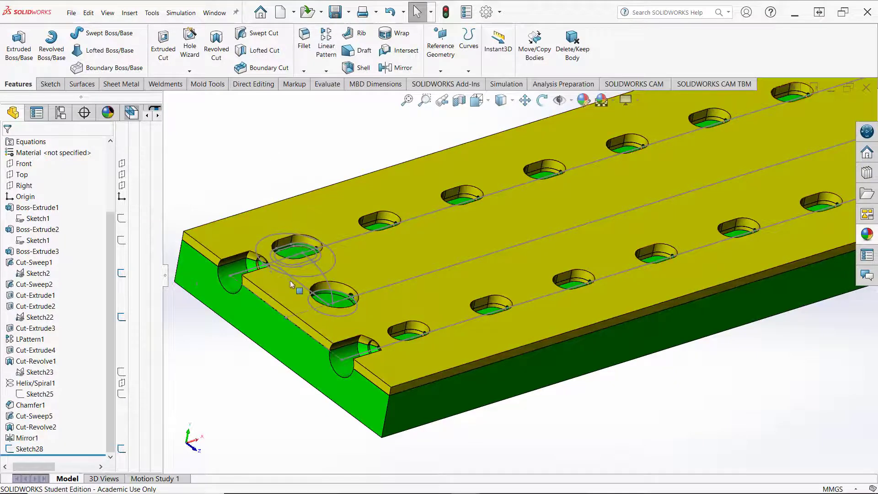
middle_drag(298, 292, 342, 347)
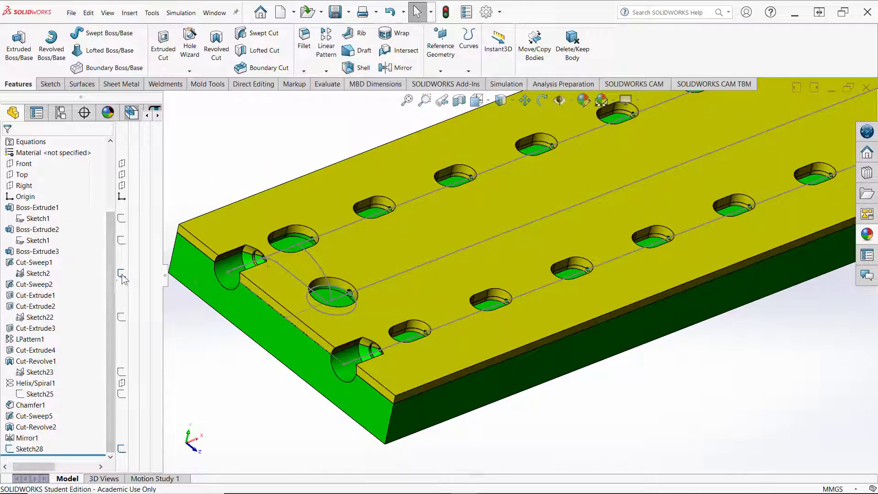
scroll(262, 282, down, 5)
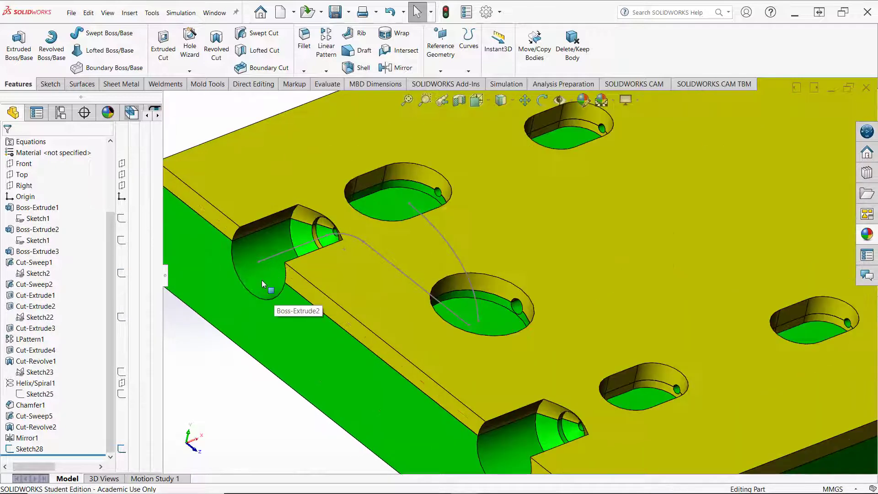
click(273, 255)
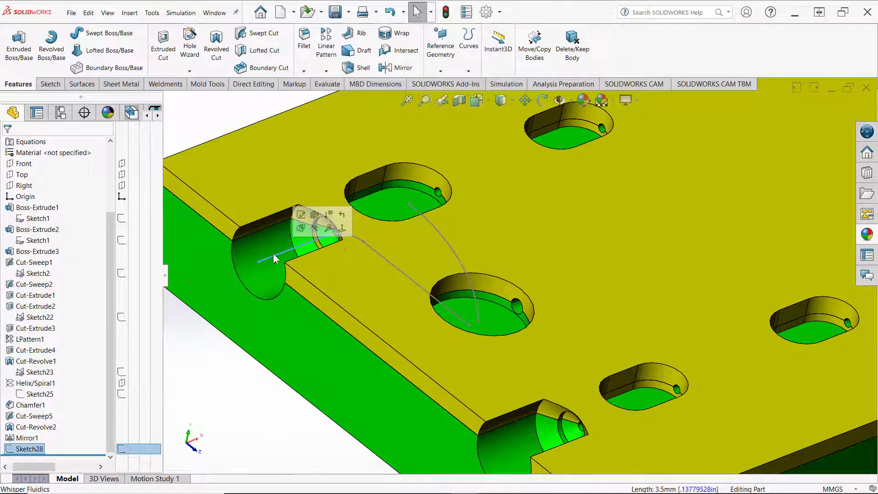
click(259, 35)
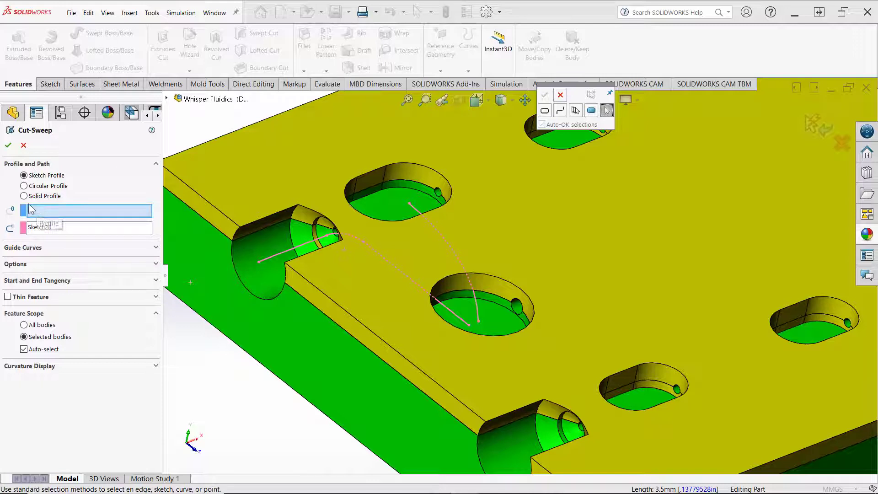
click(24, 187)
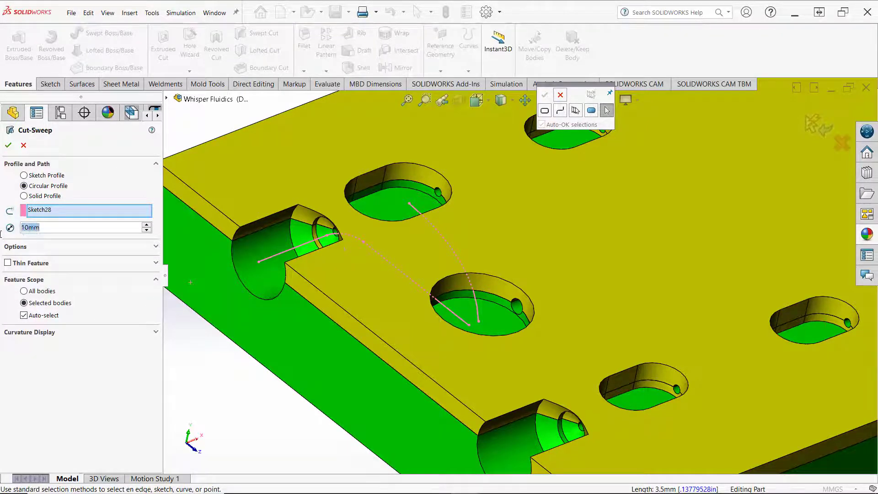
text(.035)
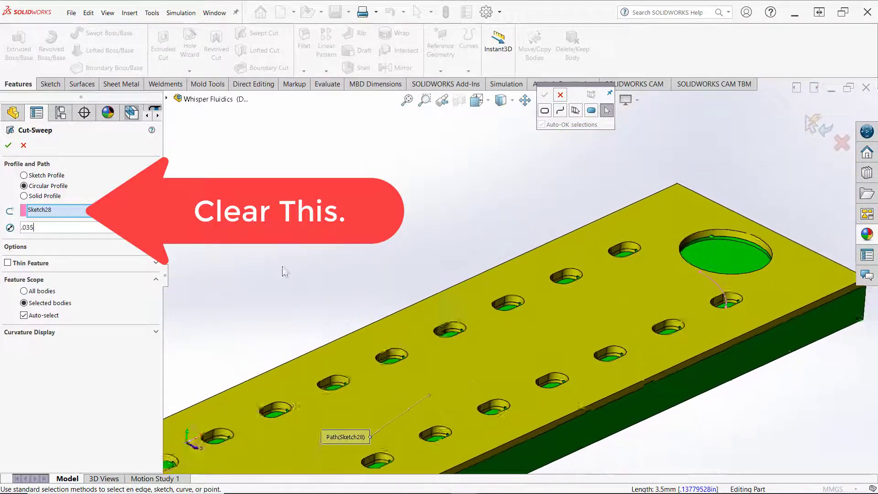
click(561, 115)
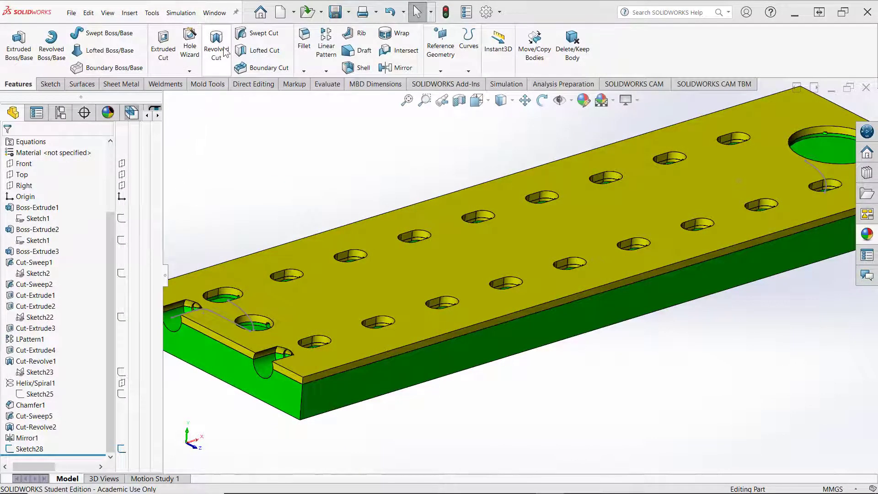
Cut a 0.635 mm diameter circular sweep along the open path from the upper port to the small round chamber.
click(257, 33)
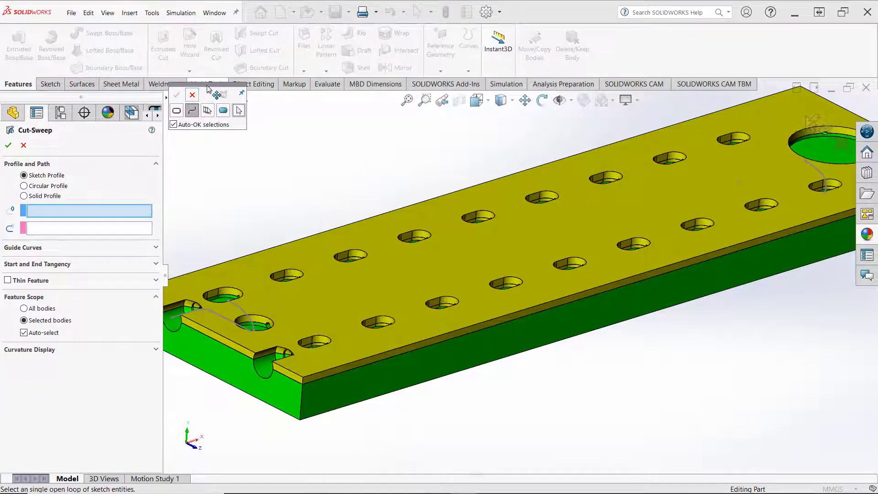
drag(208, 88, 242, 152)
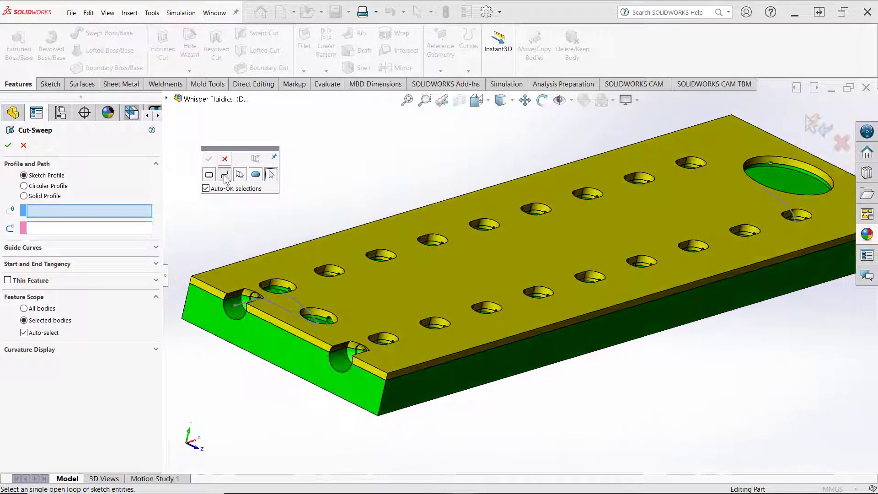
click(24, 186)
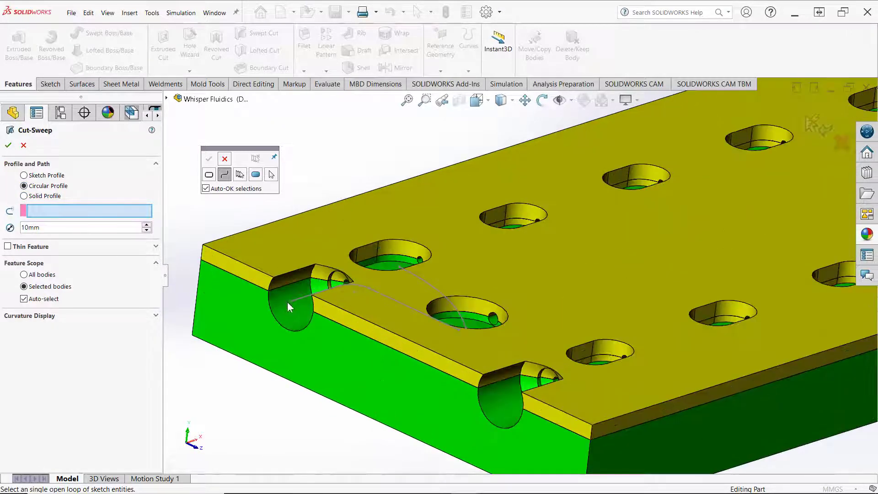
click(304, 300)
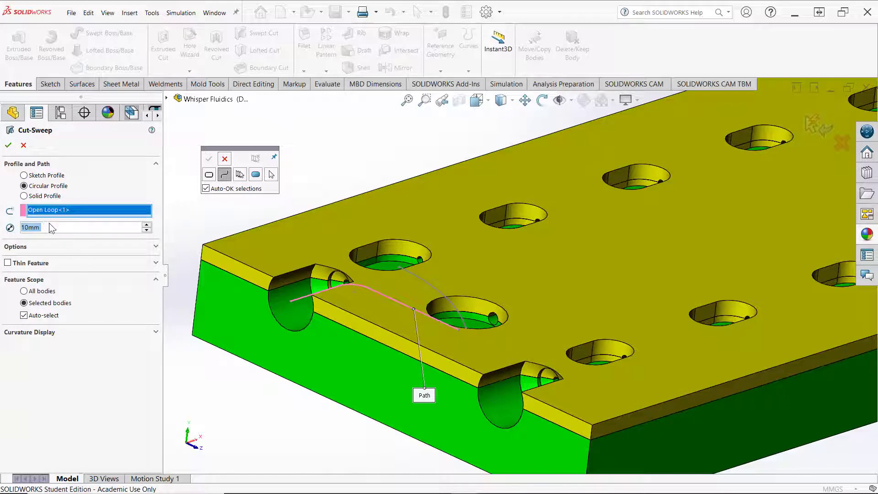
text(.035)
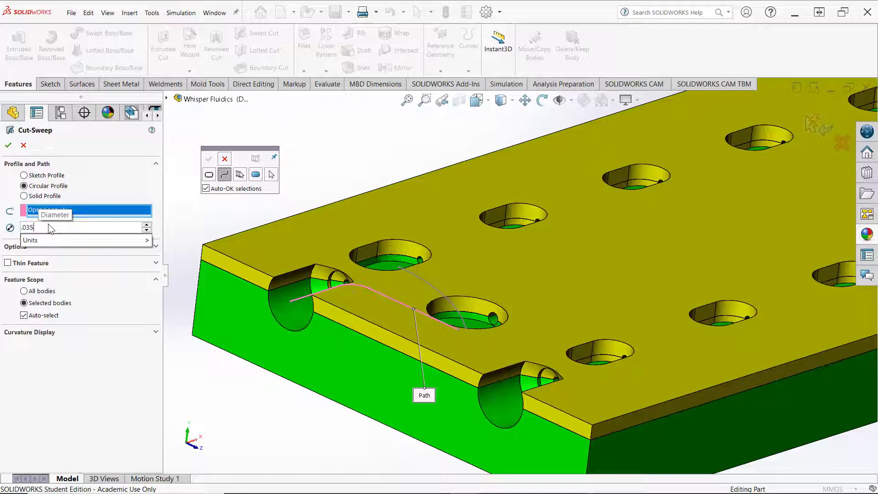
key(Tab)
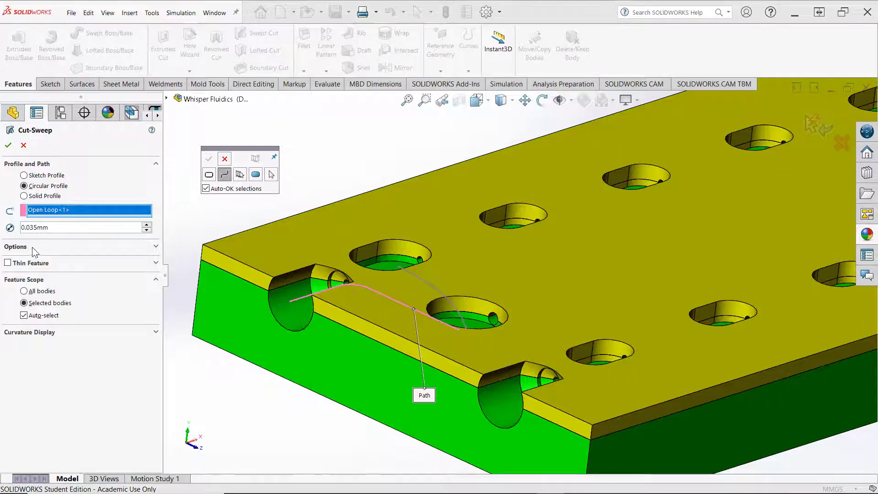
click(26, 227)
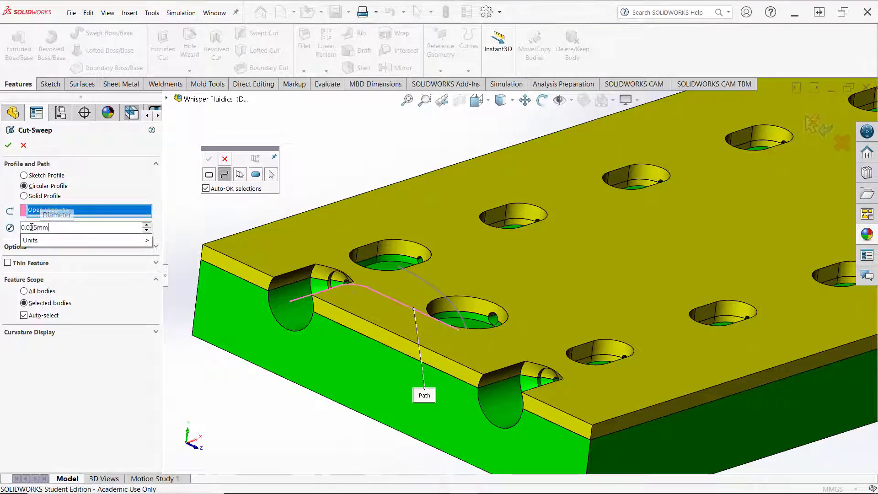
key(Return)
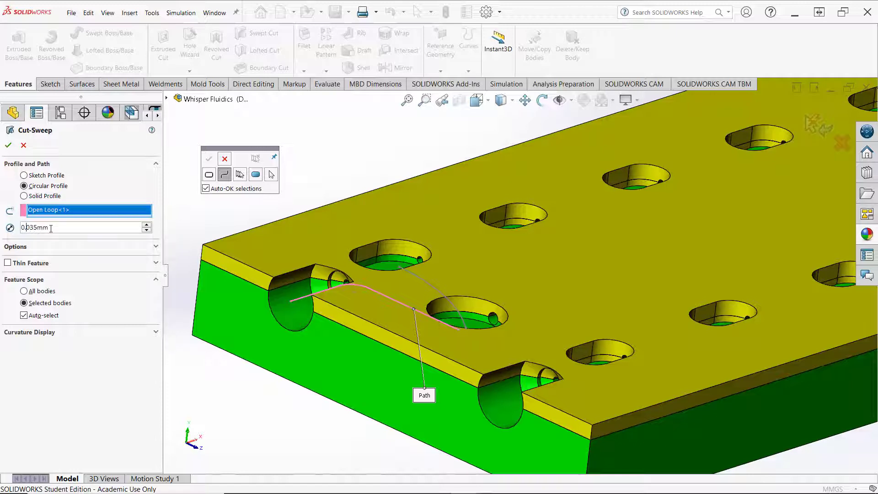
text(6)
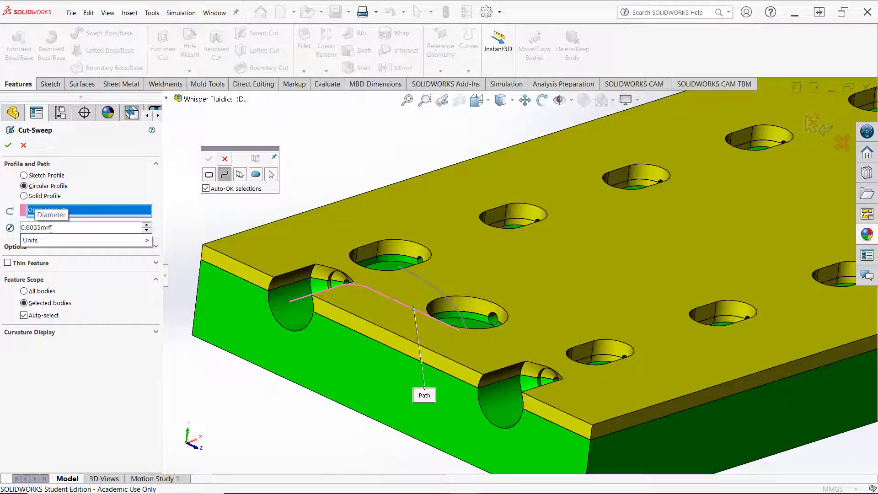
key(Delete)
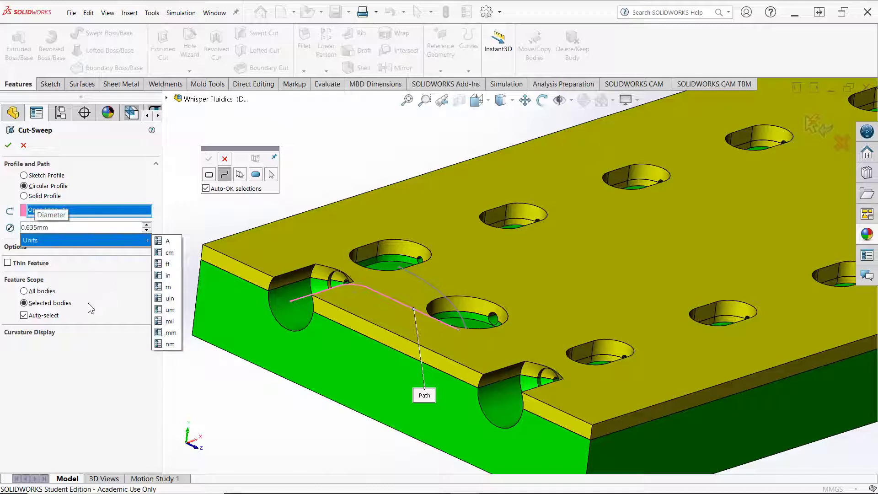
click(119, 418)
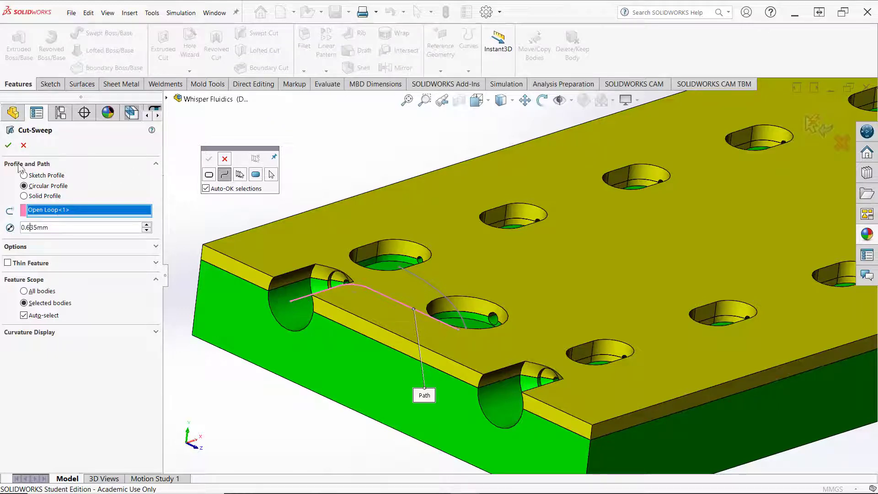
click(3, 146)
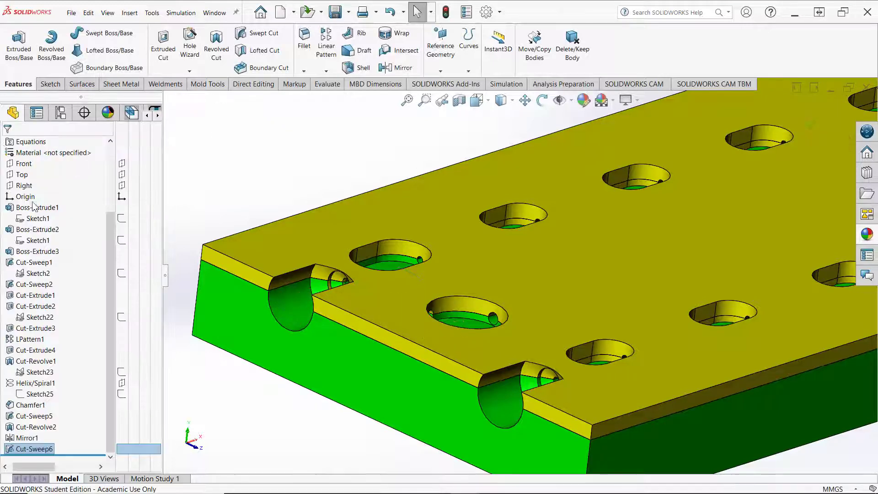
Hide the green base body and examine the channels in the yellow layer, then show the base again.
middle_drag(375, 321, 345, 439)
scroll(432, 264, down, 10)
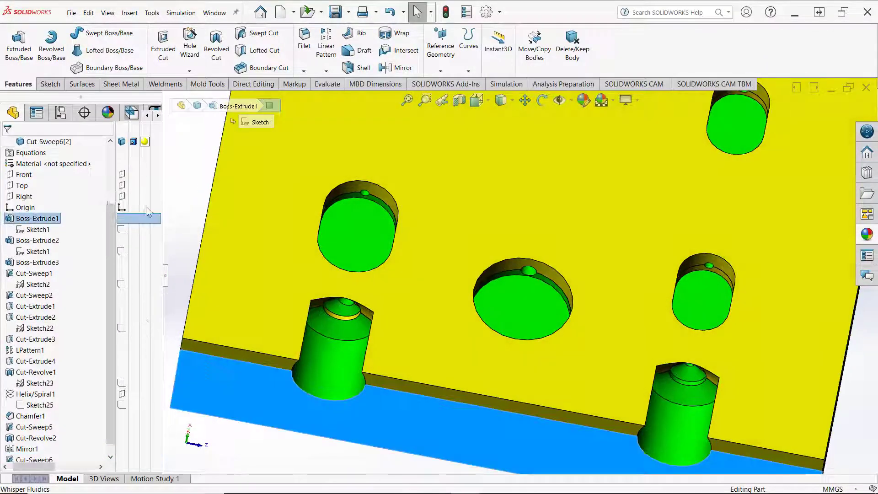
drag(110, 238, 111, 179)
click(123, 208)
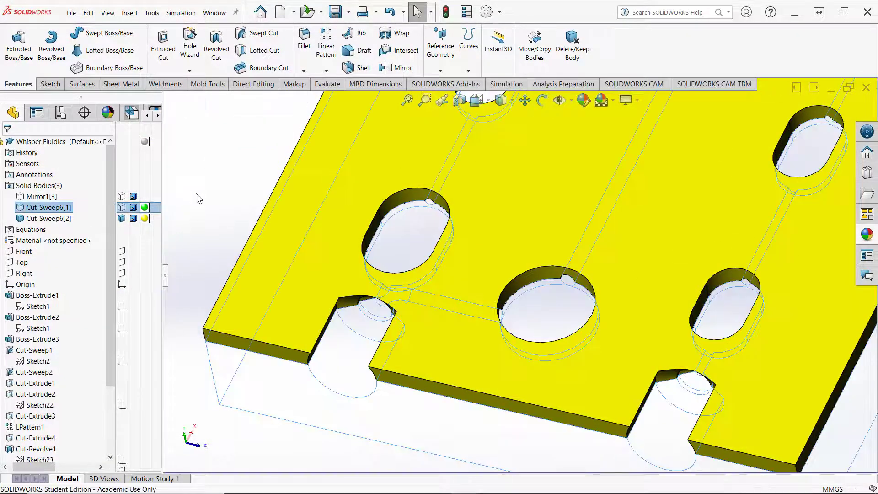
middle_drag(207, 195, 393, 392)
scroll(394, 393, up, 2)
scroll(395, 396, down, 4)
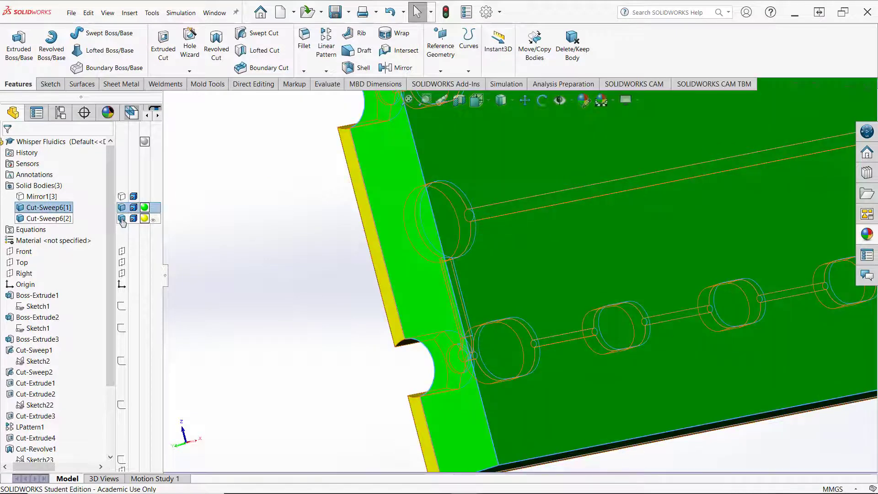
Hide the yellow layer to examine the new channel in the green base body, then show the layer again.
click(220, 264)
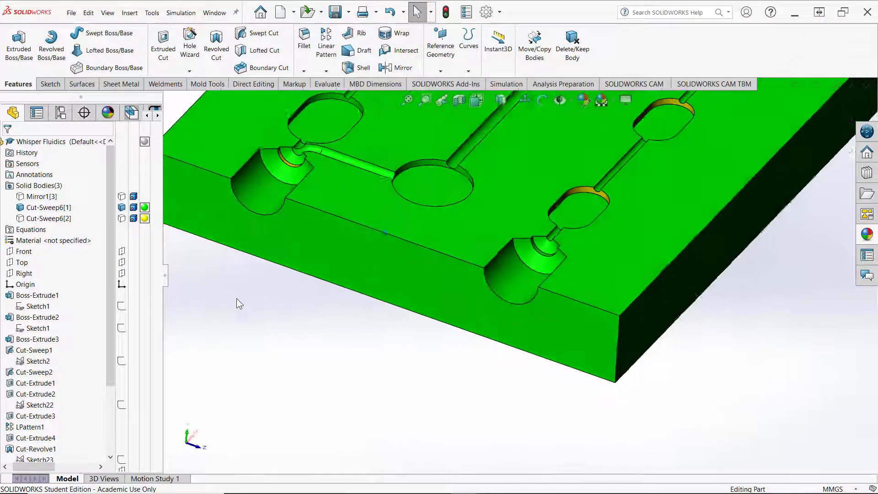
middle_drag(236, 298, 361, 104)
scroll(408, 161, down, 5)
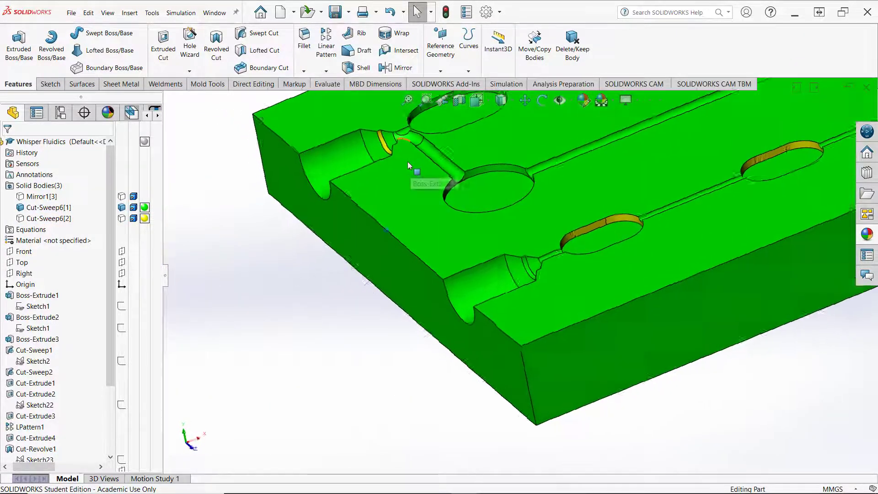
middle_drag(321, 217, 226, 248)
scroll(278, 206, up, 1)
scroll(294, 188, up, 10)
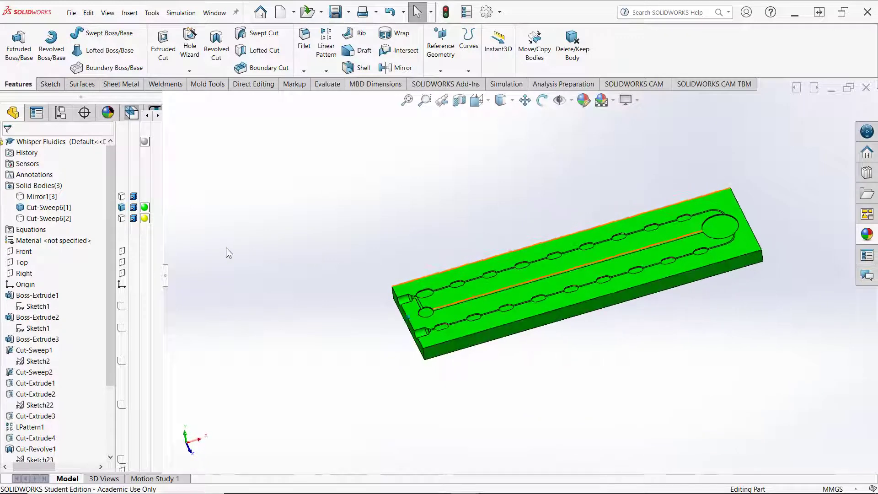
click(120, 220)
click(254, 245)
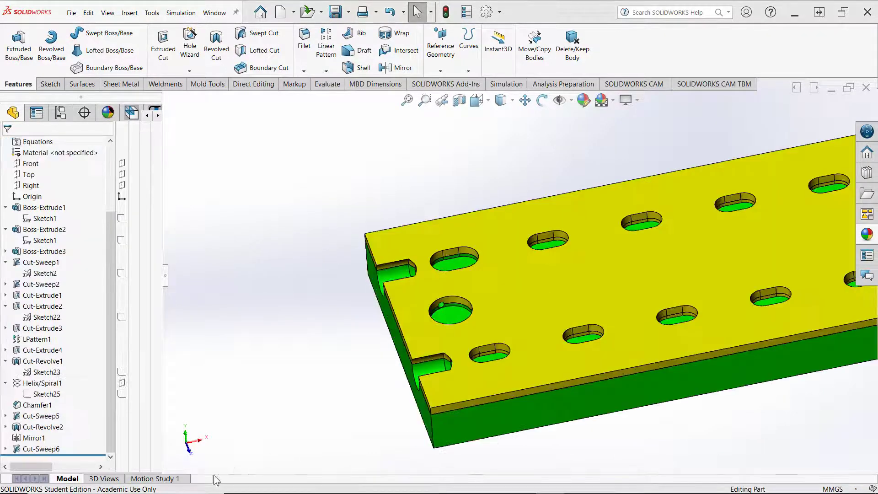
Show the channel-path sketch used by the latest swept cut.
click(5, 449)
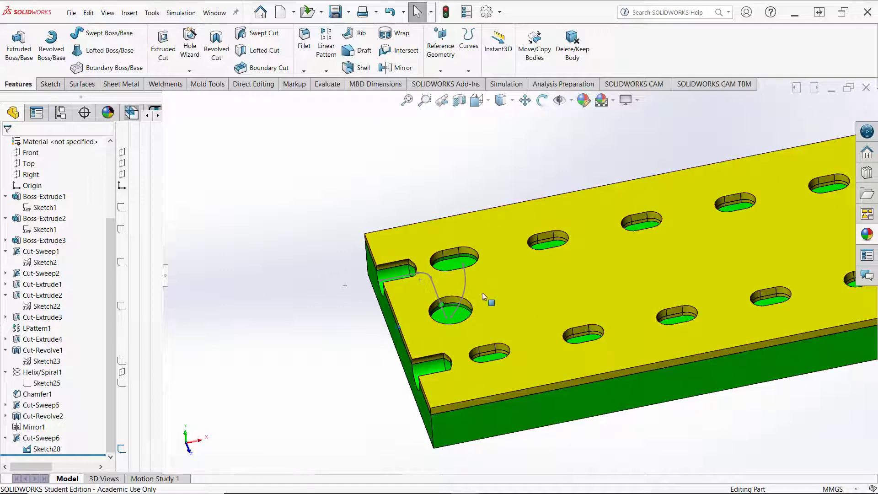
middle_drag(482, 292, 370, 154)
scroll(336, 143, up, 1)
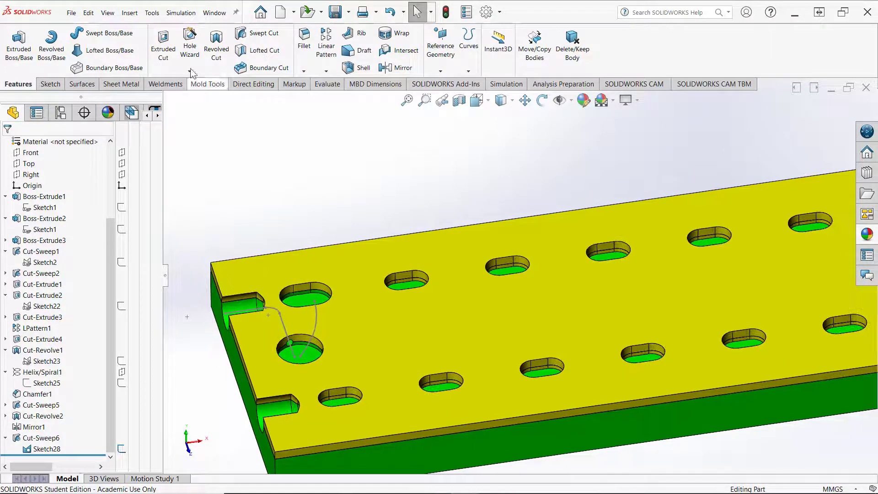
click(256, 36)
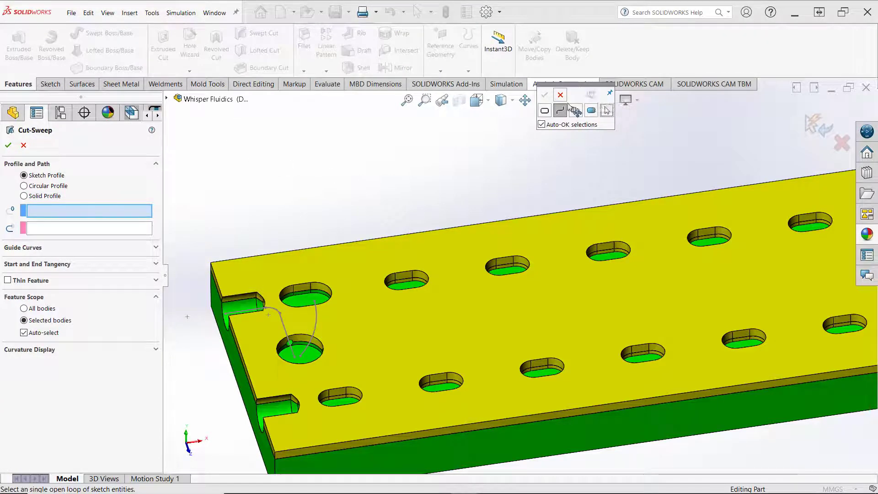
drag(582, 85, 380, 164)
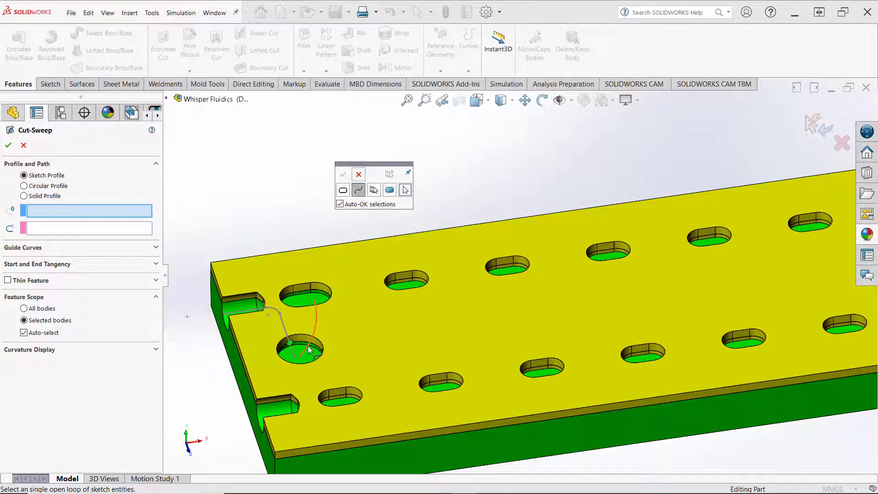
click(309, 348)
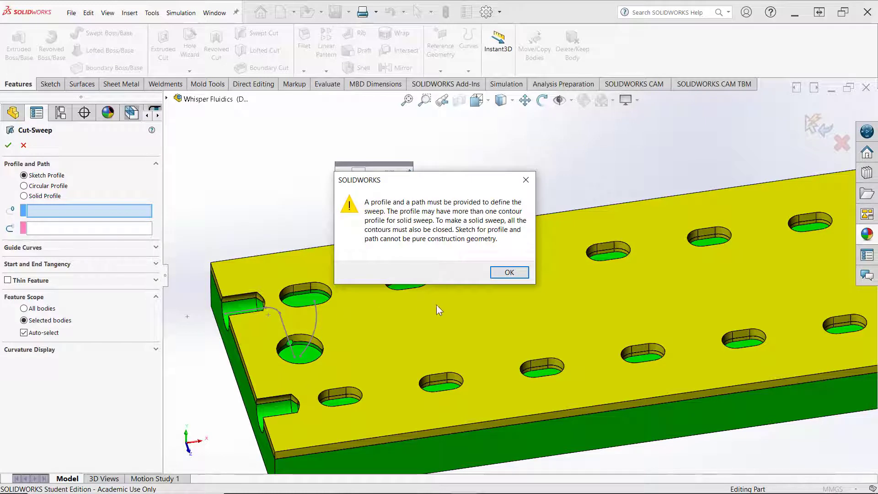
click(496, 272)
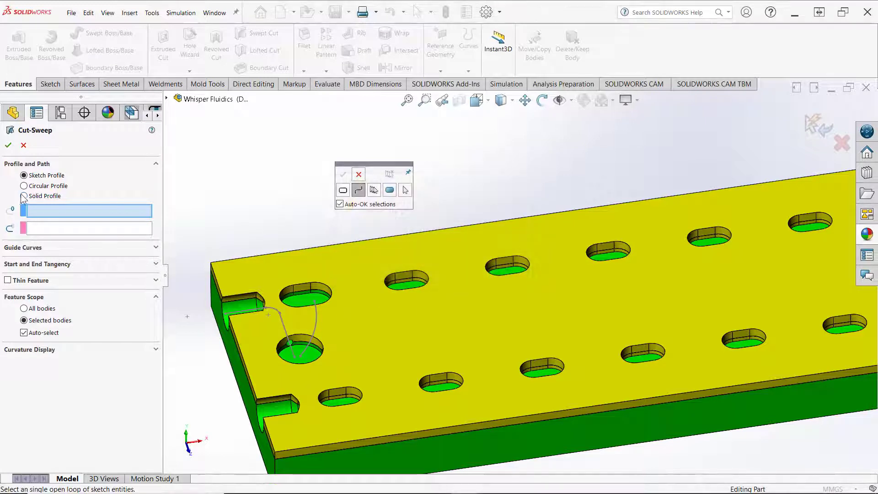
click(30, 187)
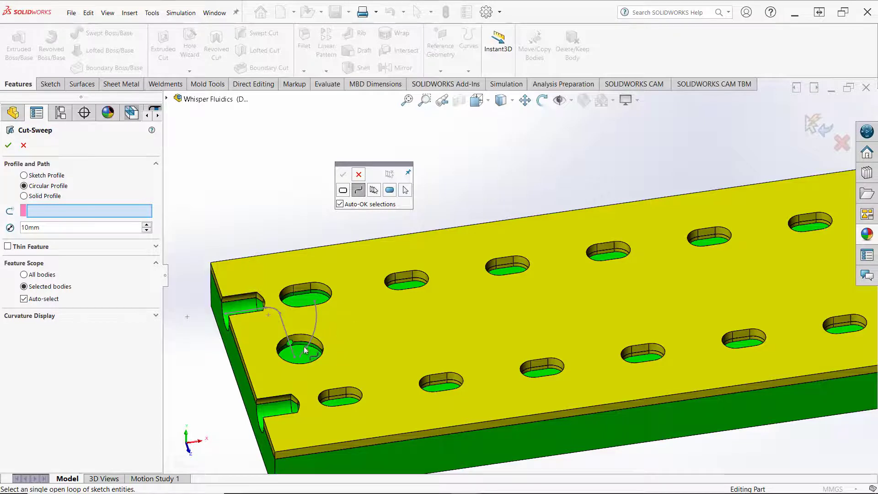
click(357, 192)
click(23, 146)
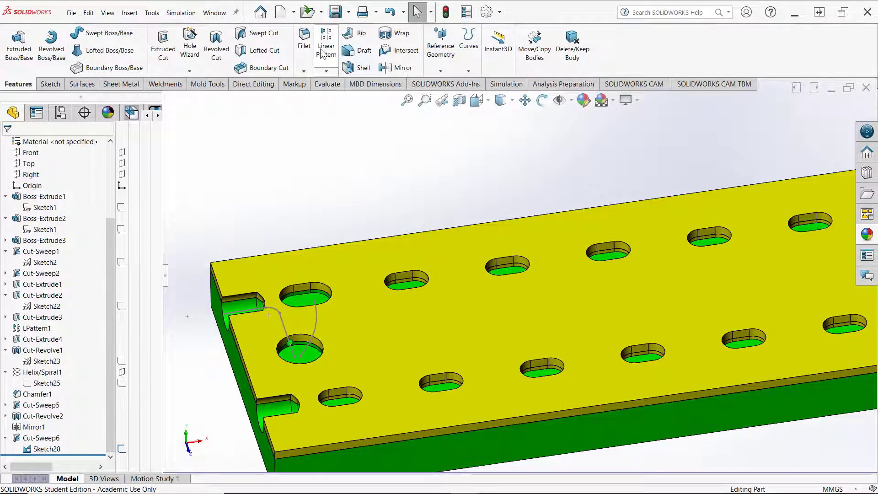
Cut a 0.635 mm diameter circular sweep along the open path from the first upper-row slot to the small round chamber.
click(241, 35)
click(24, 186)
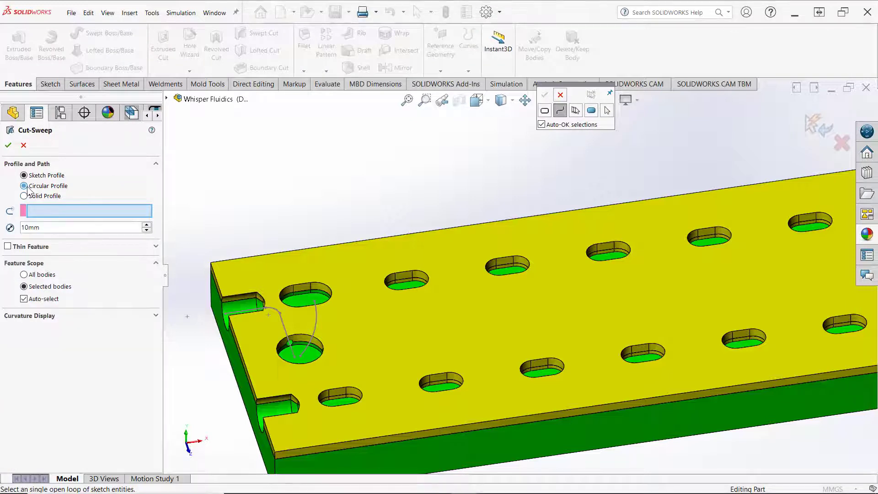
drag(577, 85, 348, 153)
click(306, 351)
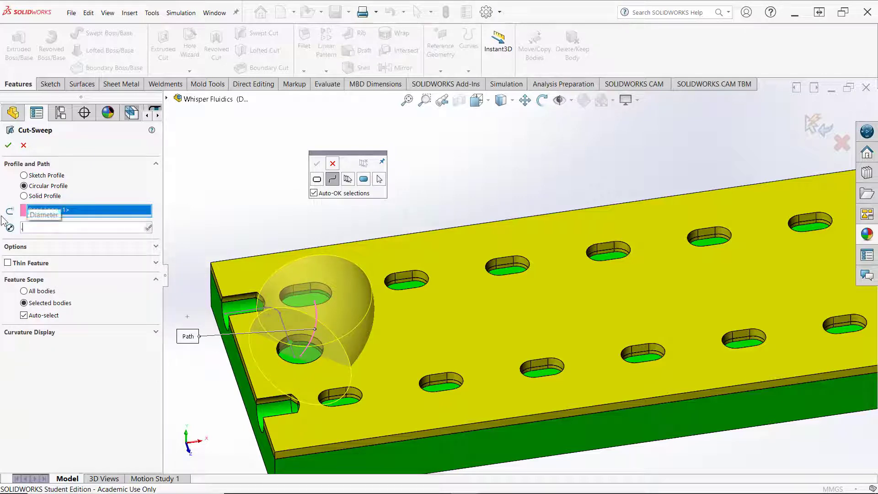
text(.635)
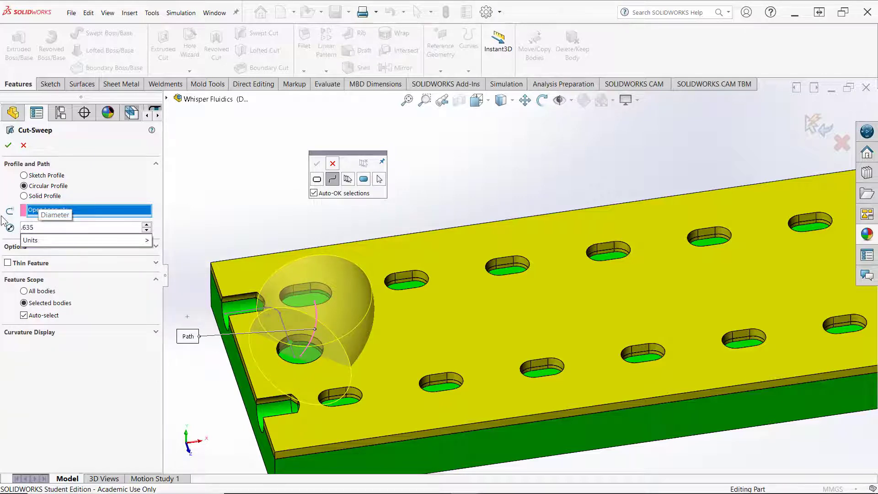
key(Return)
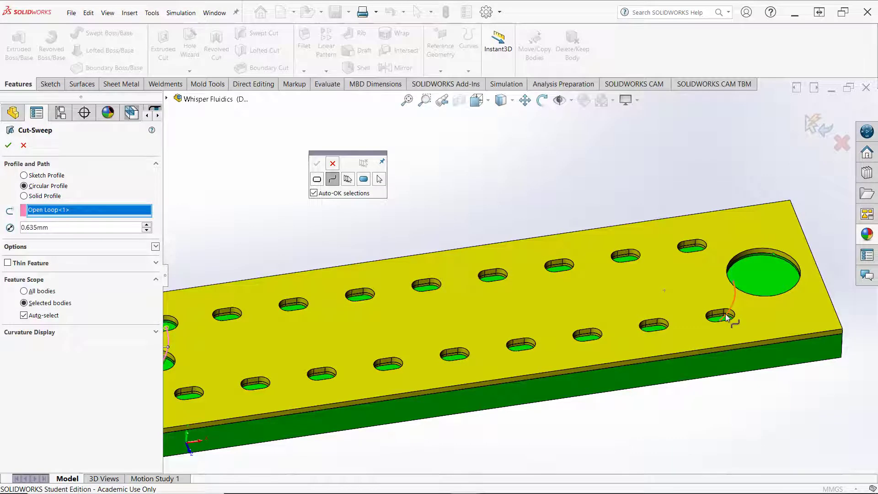
click(726, 317)
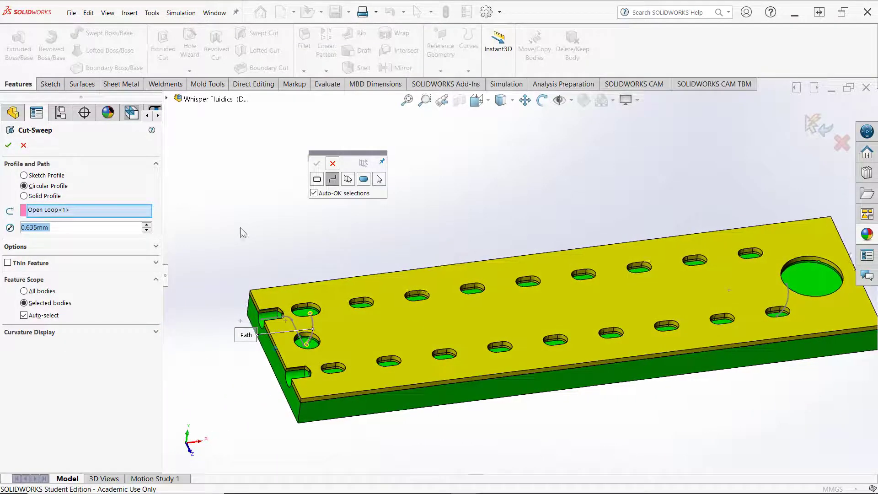
click(8, 145)
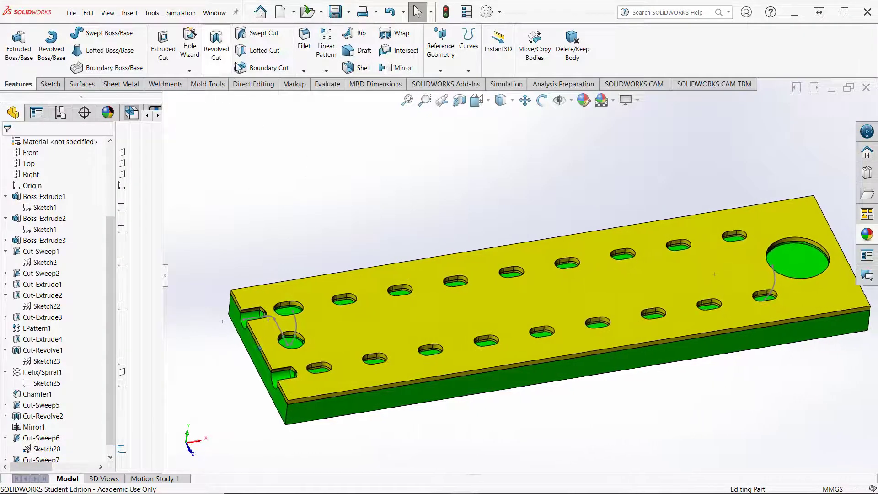
Cut a 0.635 mm diameter circular sweep from the last lower-row slot to the large round chamber, and hide the path sketch.
click(257, 33)
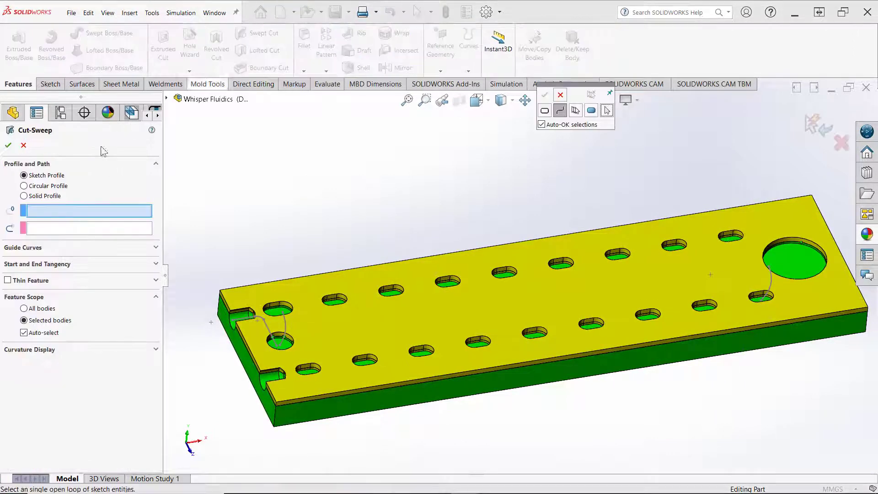
click(23, 187)
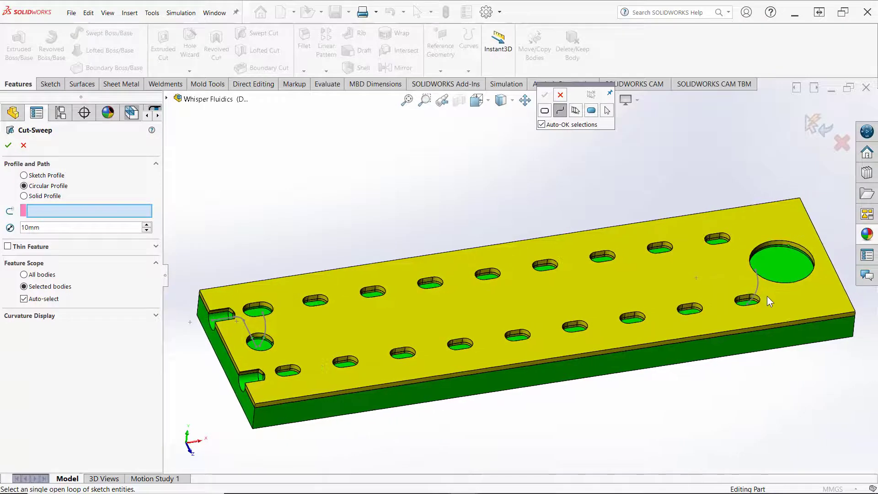
click(754, 297)
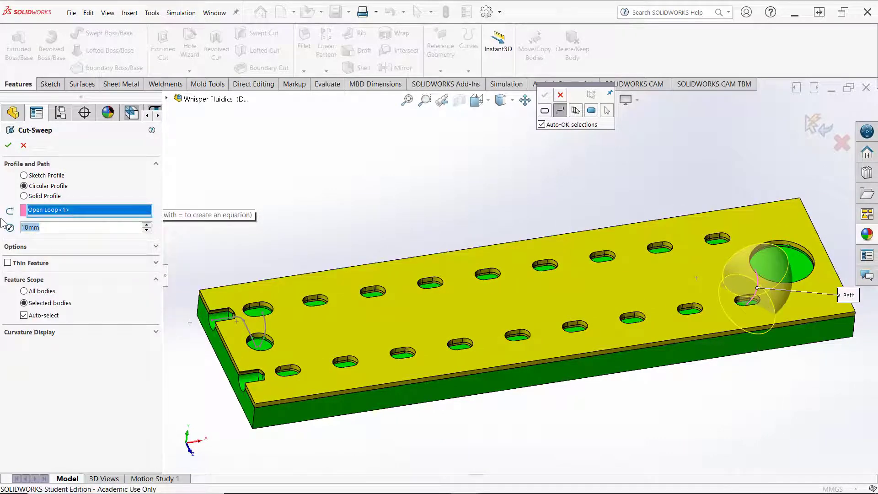
text(.635)
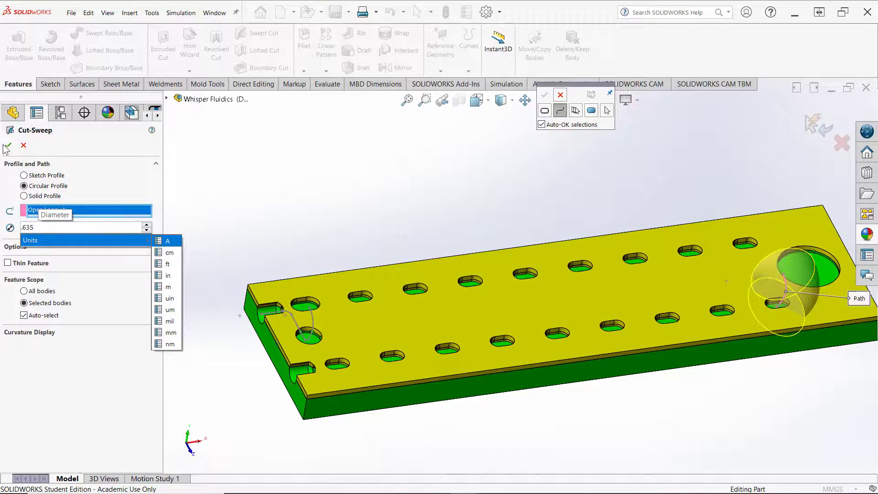
key(Return)
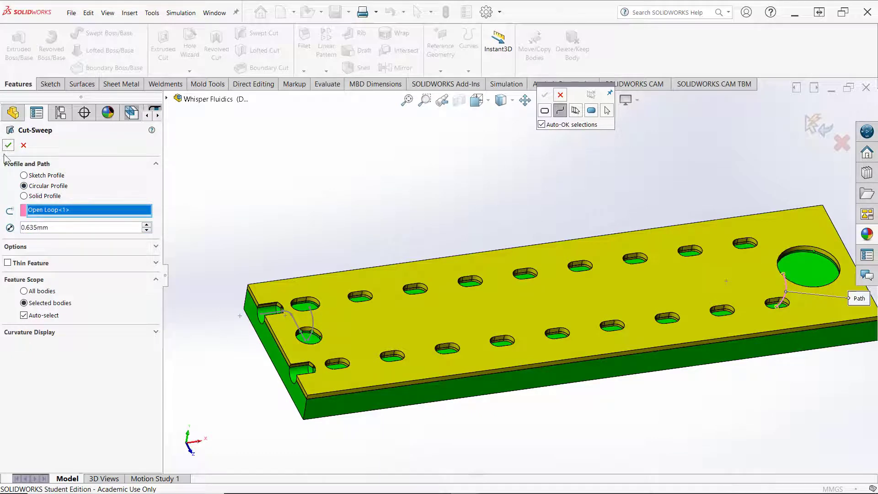
click(9, 146)
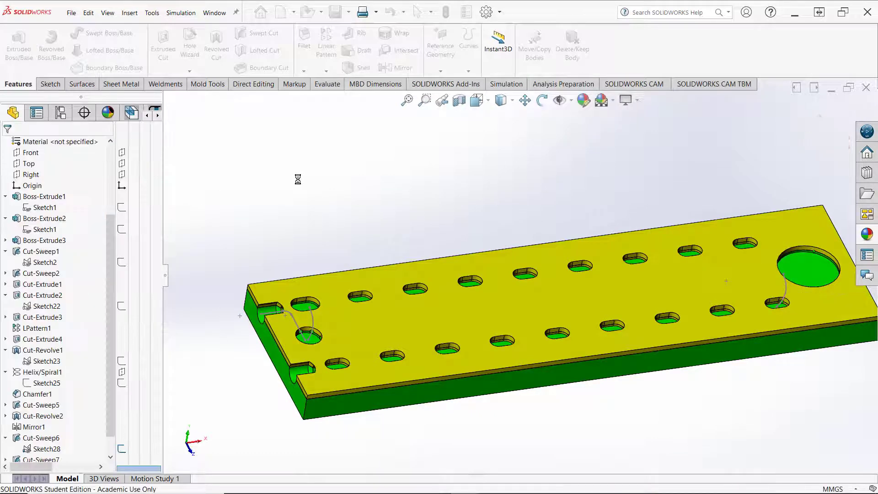
drag(111, 359, 111, 434)
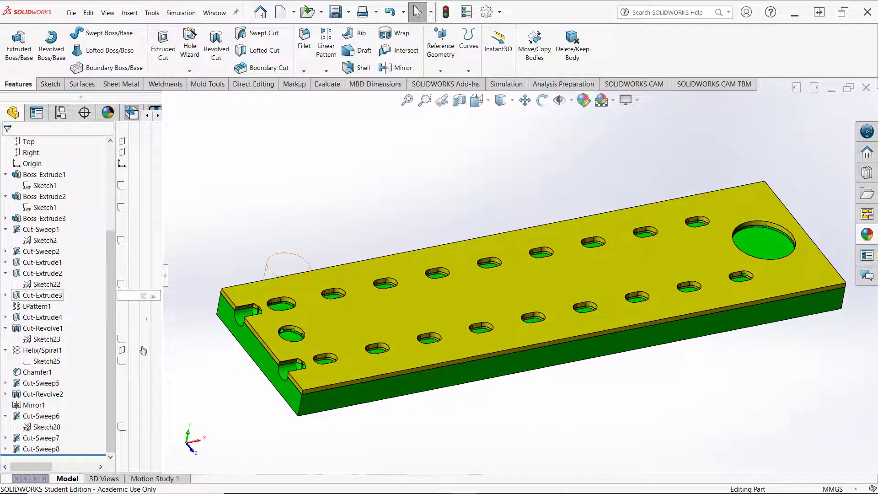
Make the yellow layer transparent to examine the channel openings at the port end, then restore its opacity.
scroll(112, 395, up, 4)
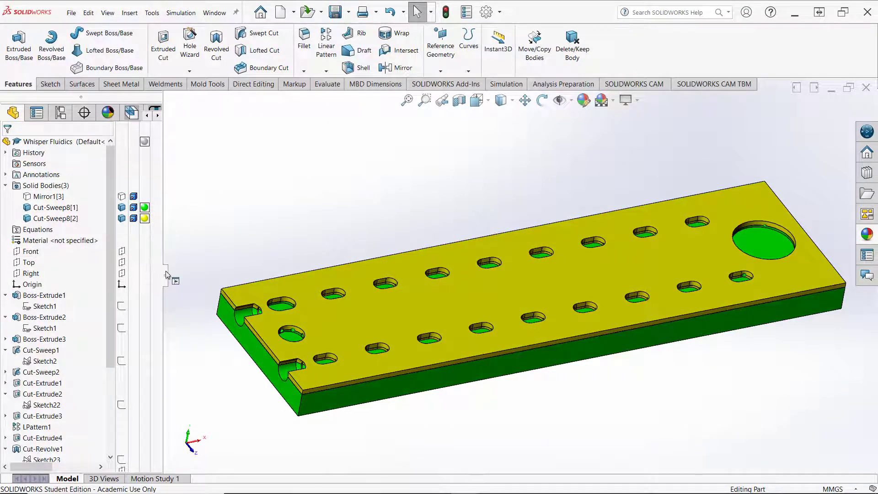
drag(165, 277, 248, 268)
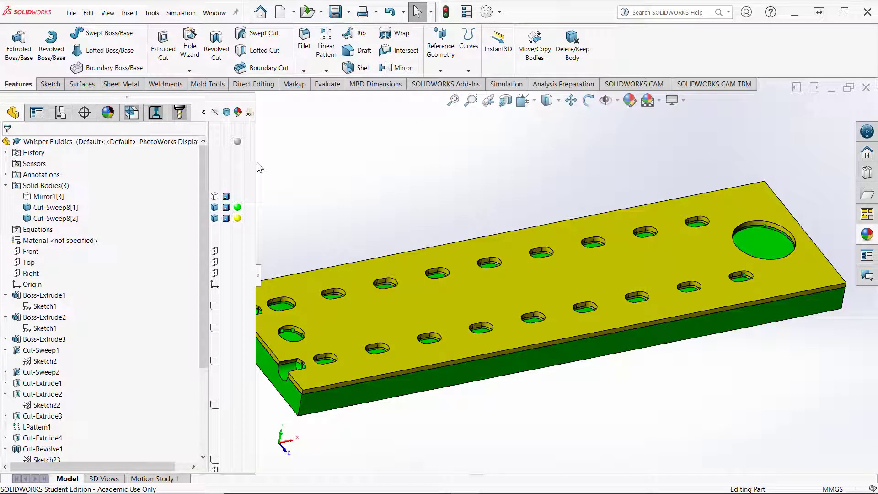
drag(255, 170, 217, 192)
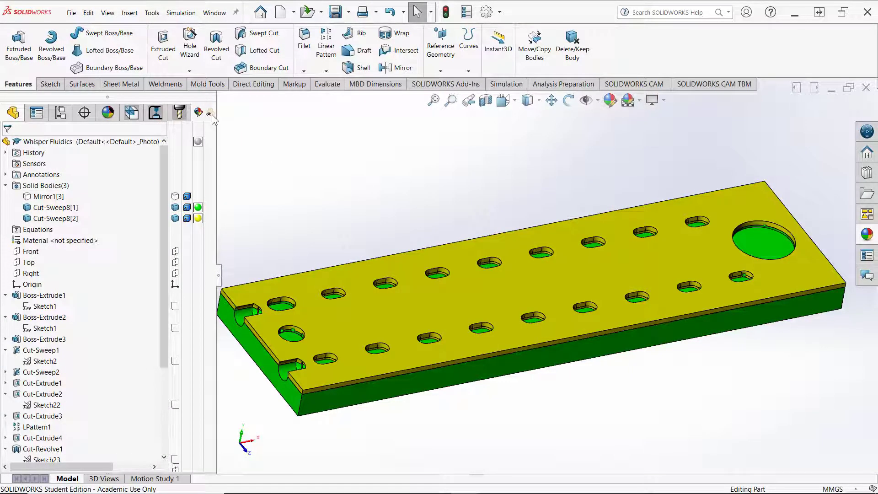
click(207, 218)
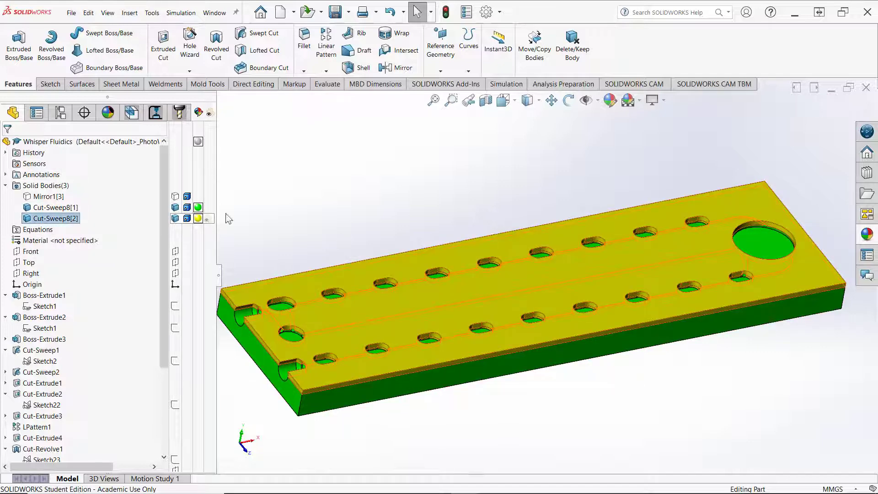
click(355, 188)
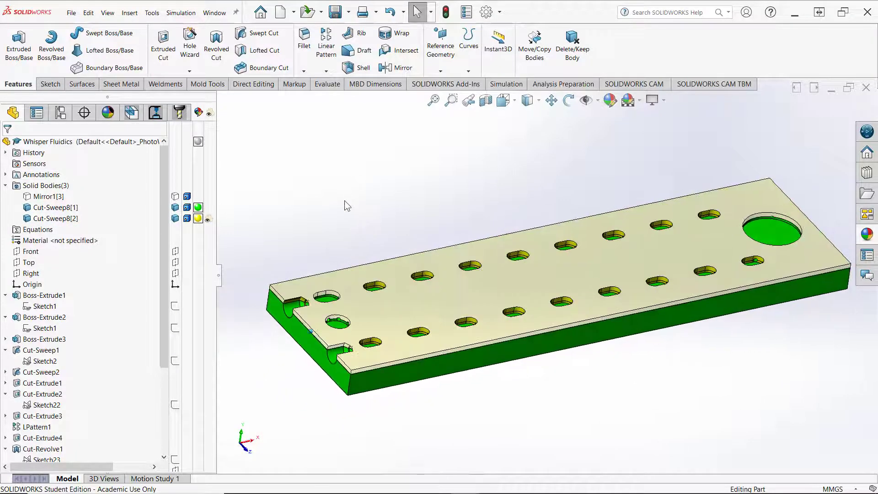
scroll(313, 404, down, 10)
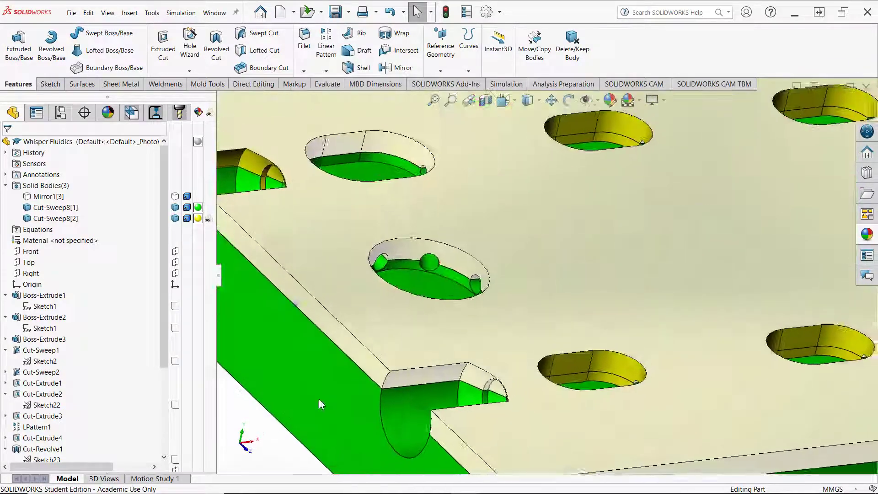
scroll(319, 403, up, 5)
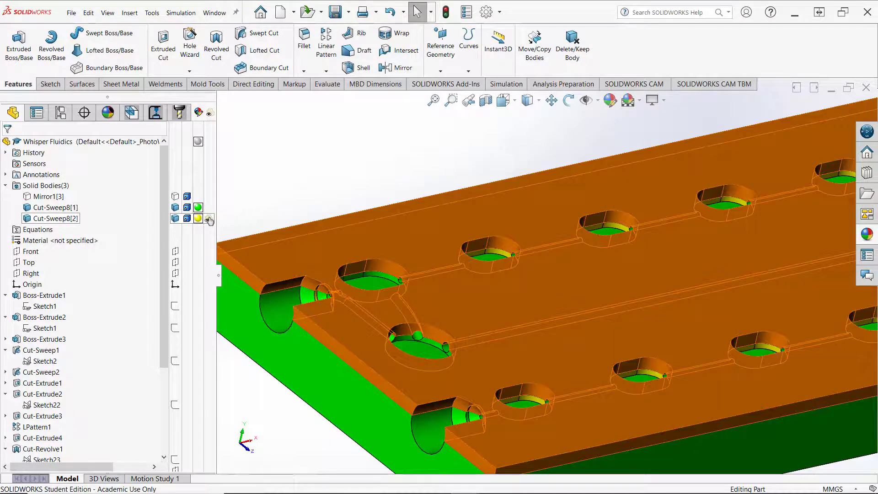
click(209, 220)
click(316, 167)
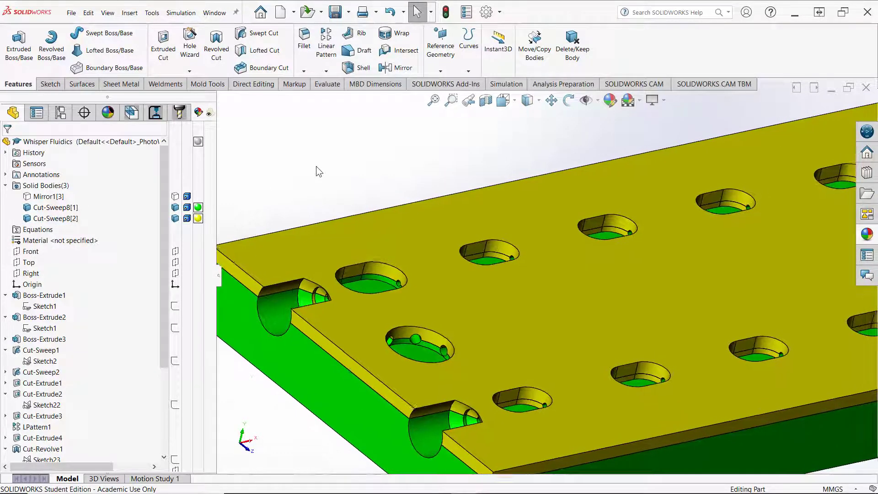
Show the grey top block above the yellow layer and narrow the feature tree pane.
scroll(316, 166, up, 5)
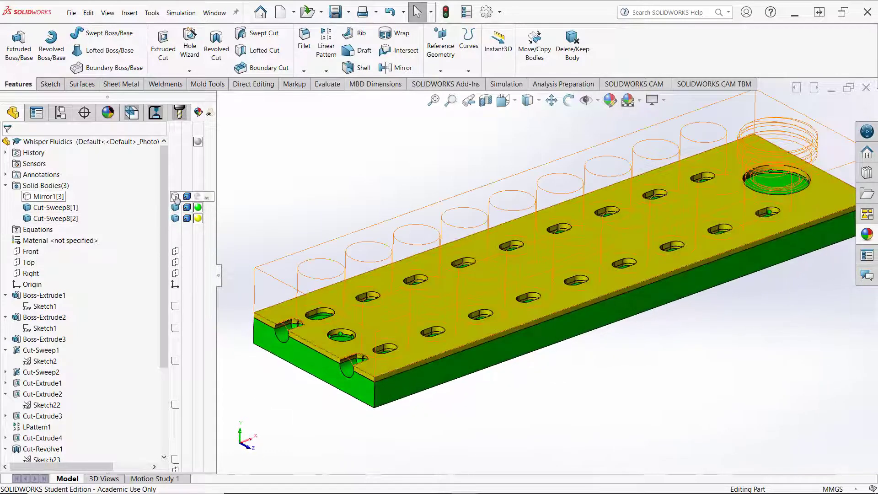
click(328, 206)
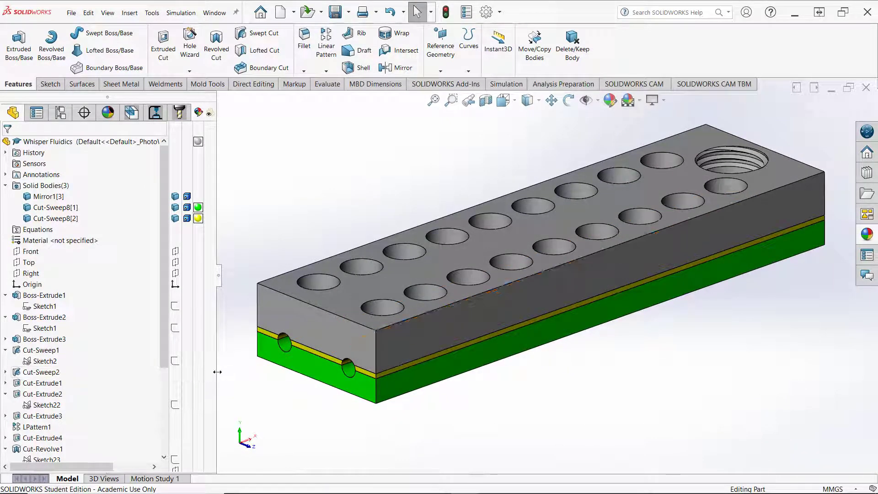
drag(215, 372, 139, 376)
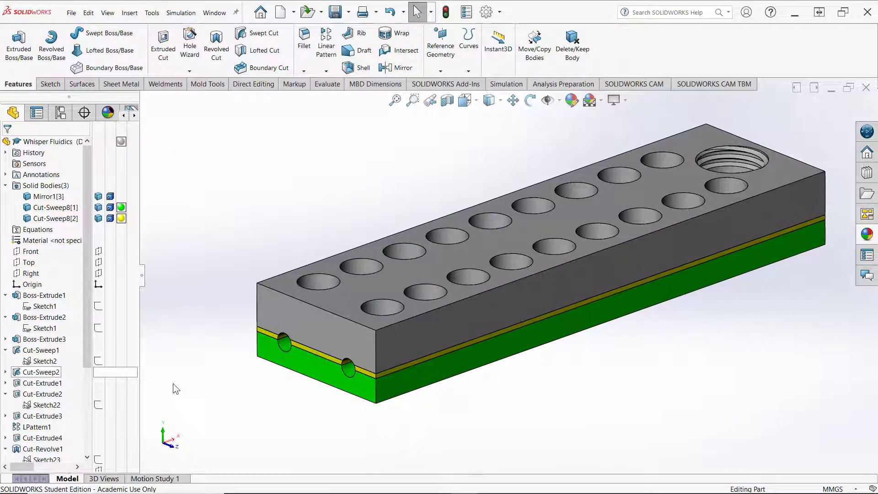
middle_drag(219, 388, 290, 433)
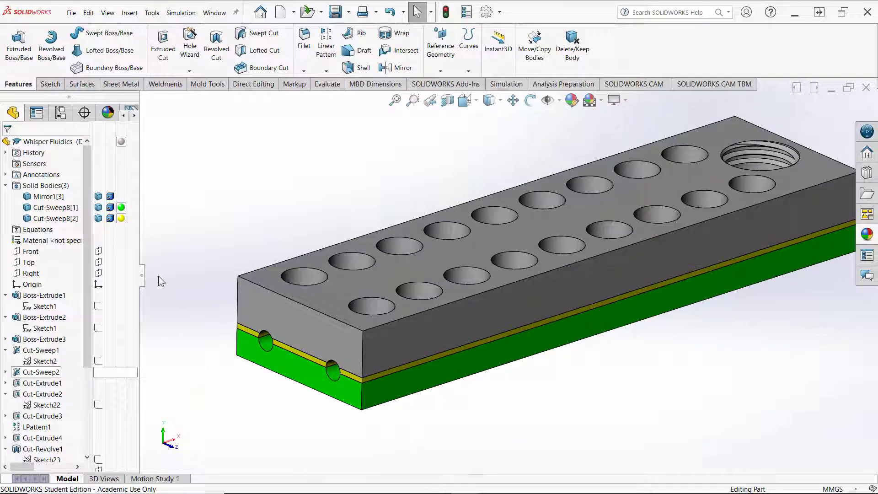
right_click(50, 199)
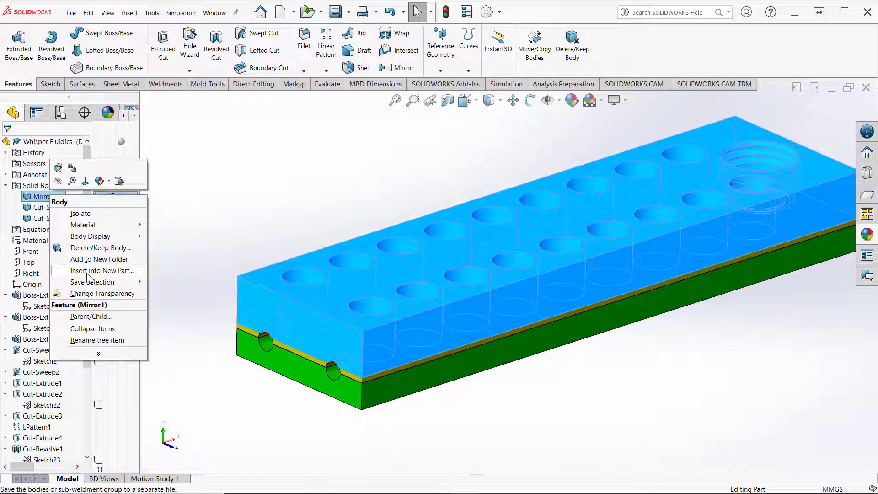
click(239, 222)
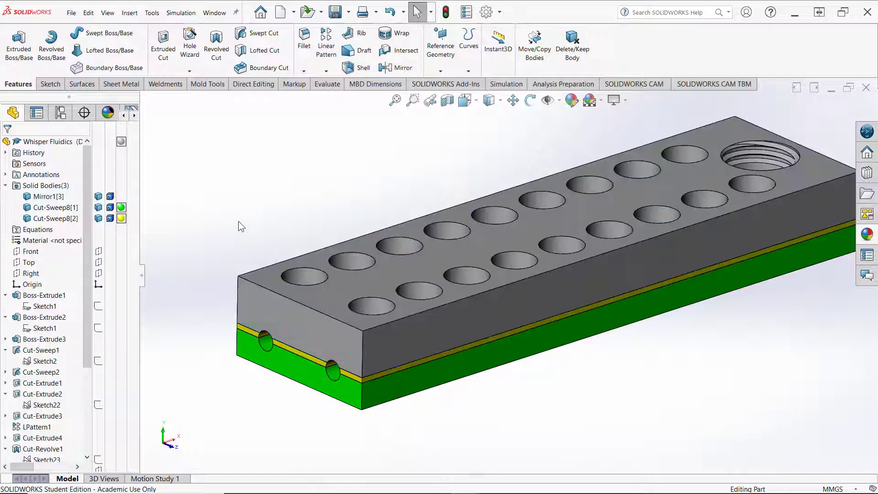
scroll(235, 219, up, 1)
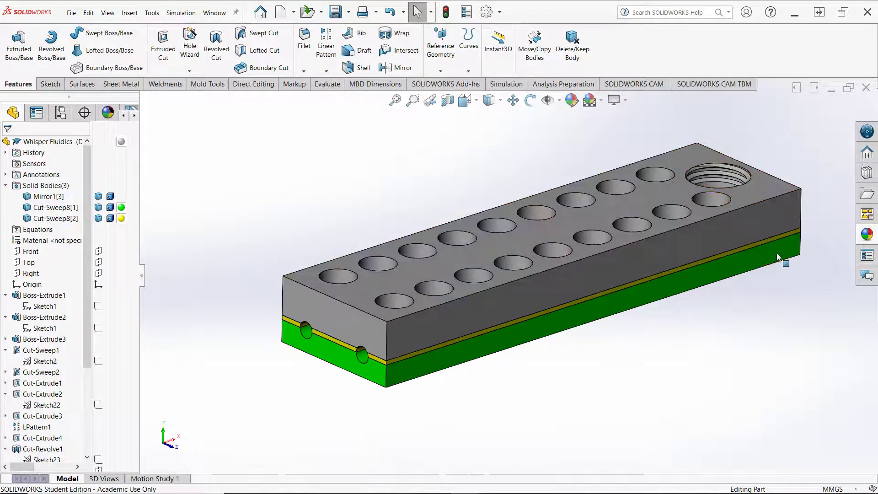
scroll(778, 268, down, 1)
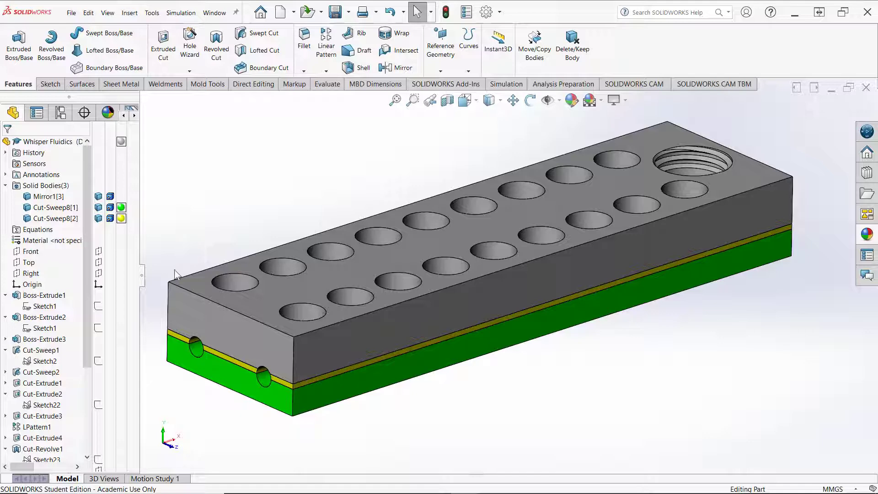
middle_drag(424, 441, 263, 374)
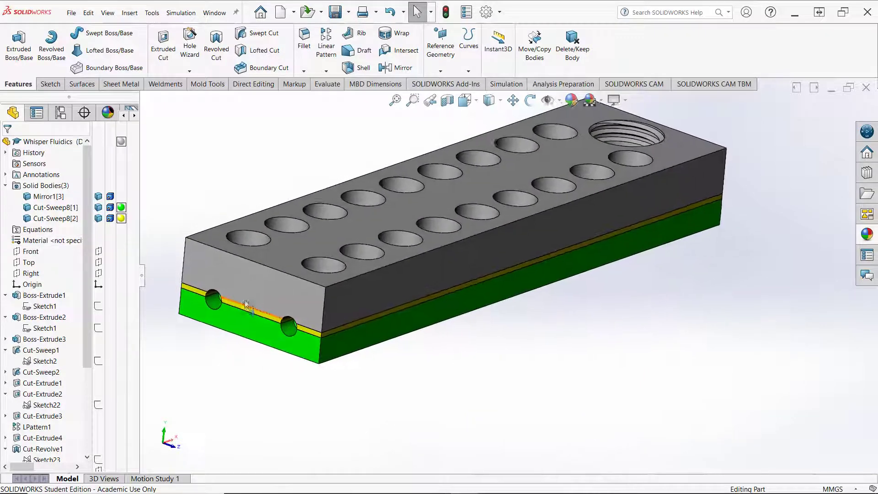
Hide the grey top block and examine the swept channel opening in the wall of the large round chamber.
click(97, 196)
middle_drag(255, 178, 238, 393)
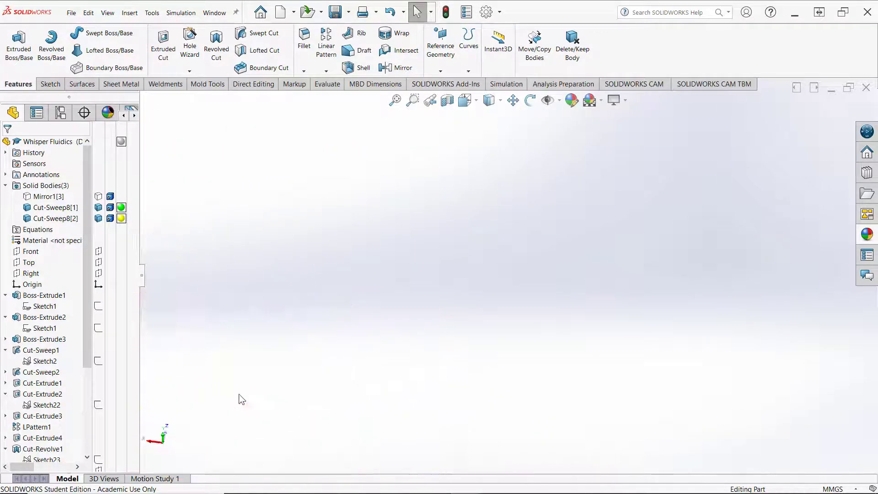
scroll(239, 393, up, 6)
scroll(432, 354, down, 8)
scroll(468, 218, down, 2)
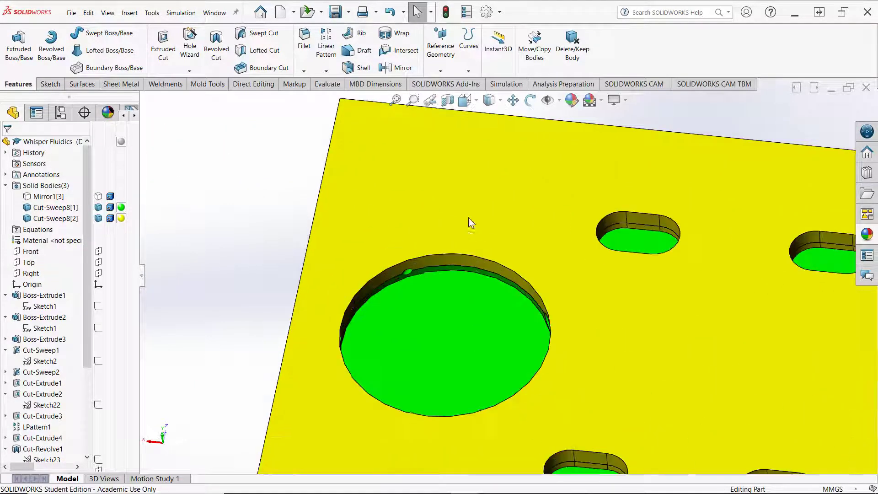
scroll(421, 266, down, 3)
scroll(412, 281, down, 3)
scroll(429, 303, down, 3)
scroll(482, 312, down, 3)
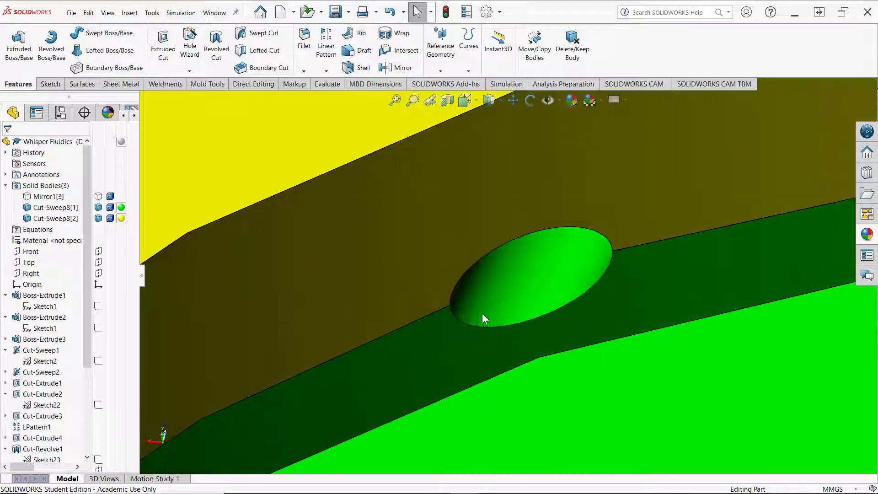
scroll(523, 308, down, 1)
scroll(513, 309, up, 1)
scroll(513, 308, up, 6)
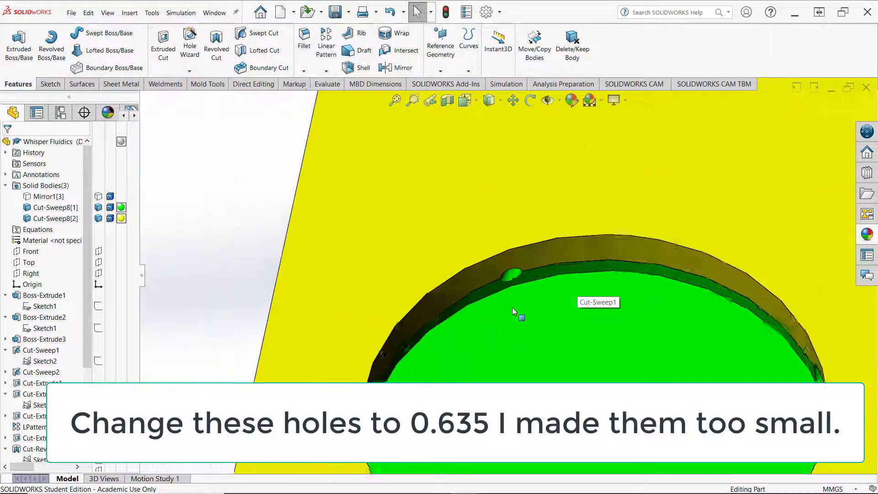
scroll(325, 267, up, 2)
scroll(324, 266, up, 3)
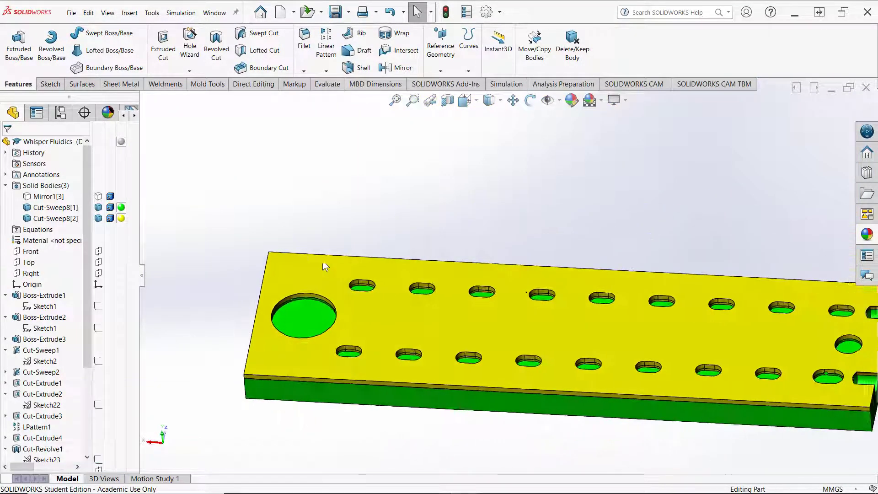
middle_drag(448, 403, 443, 411)
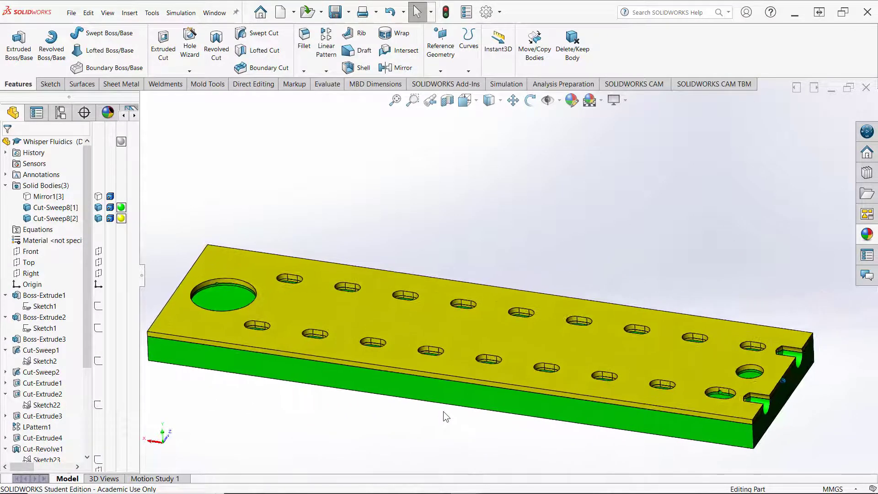